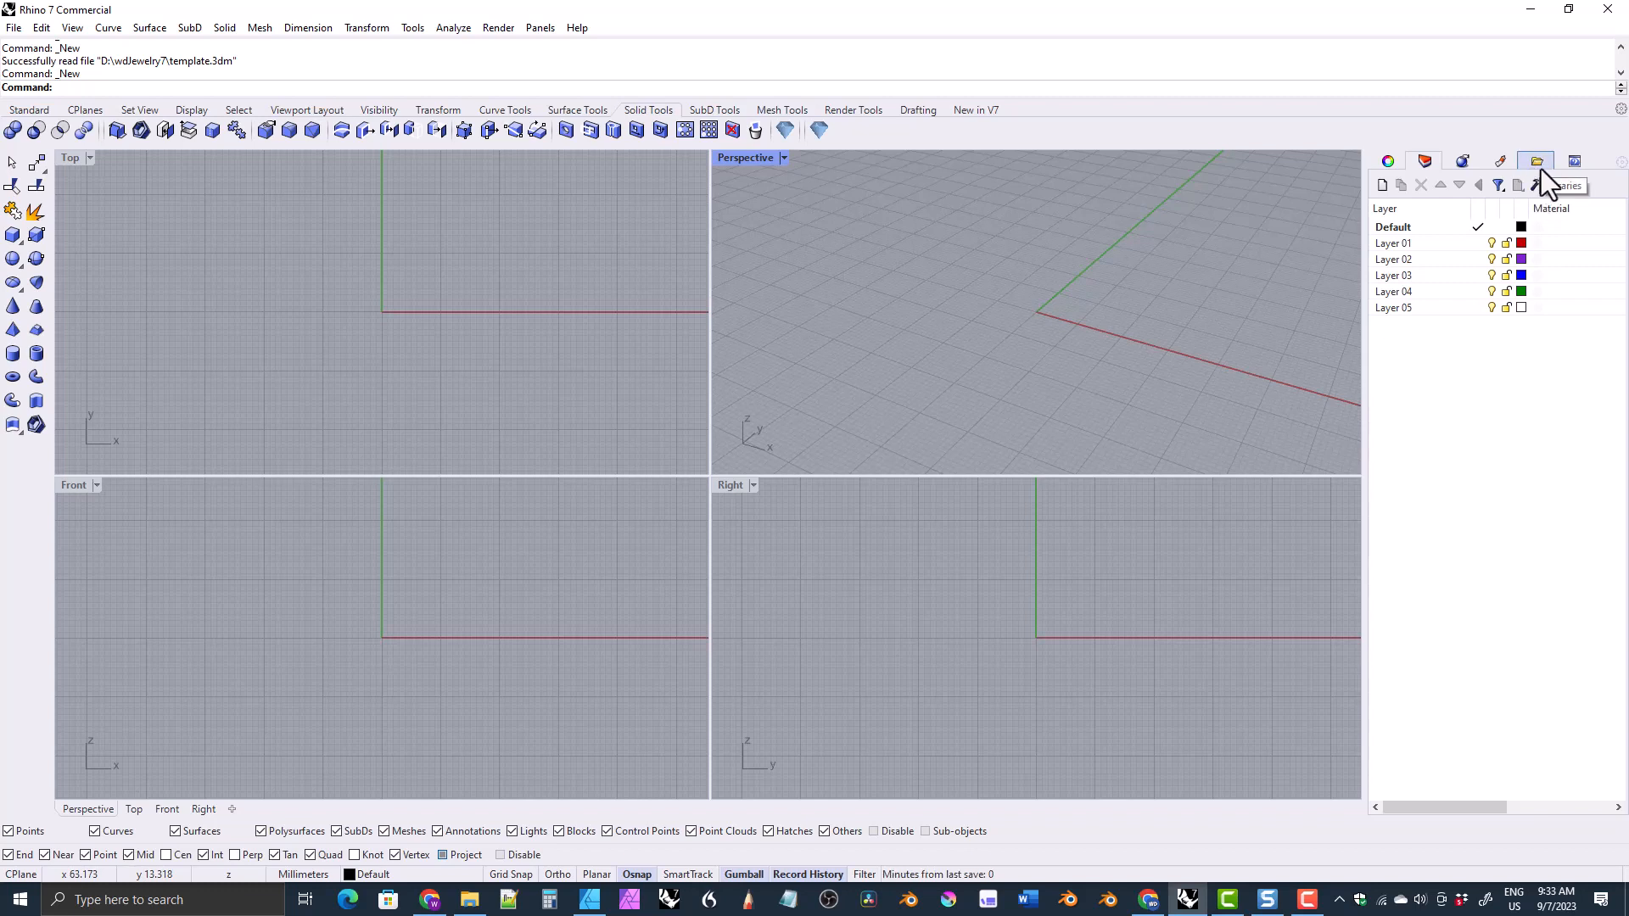
# Step: Open template.3dm from the wdJewelry7 library folder as the current file and display its layer list
pyautogui.click(1538, 166)
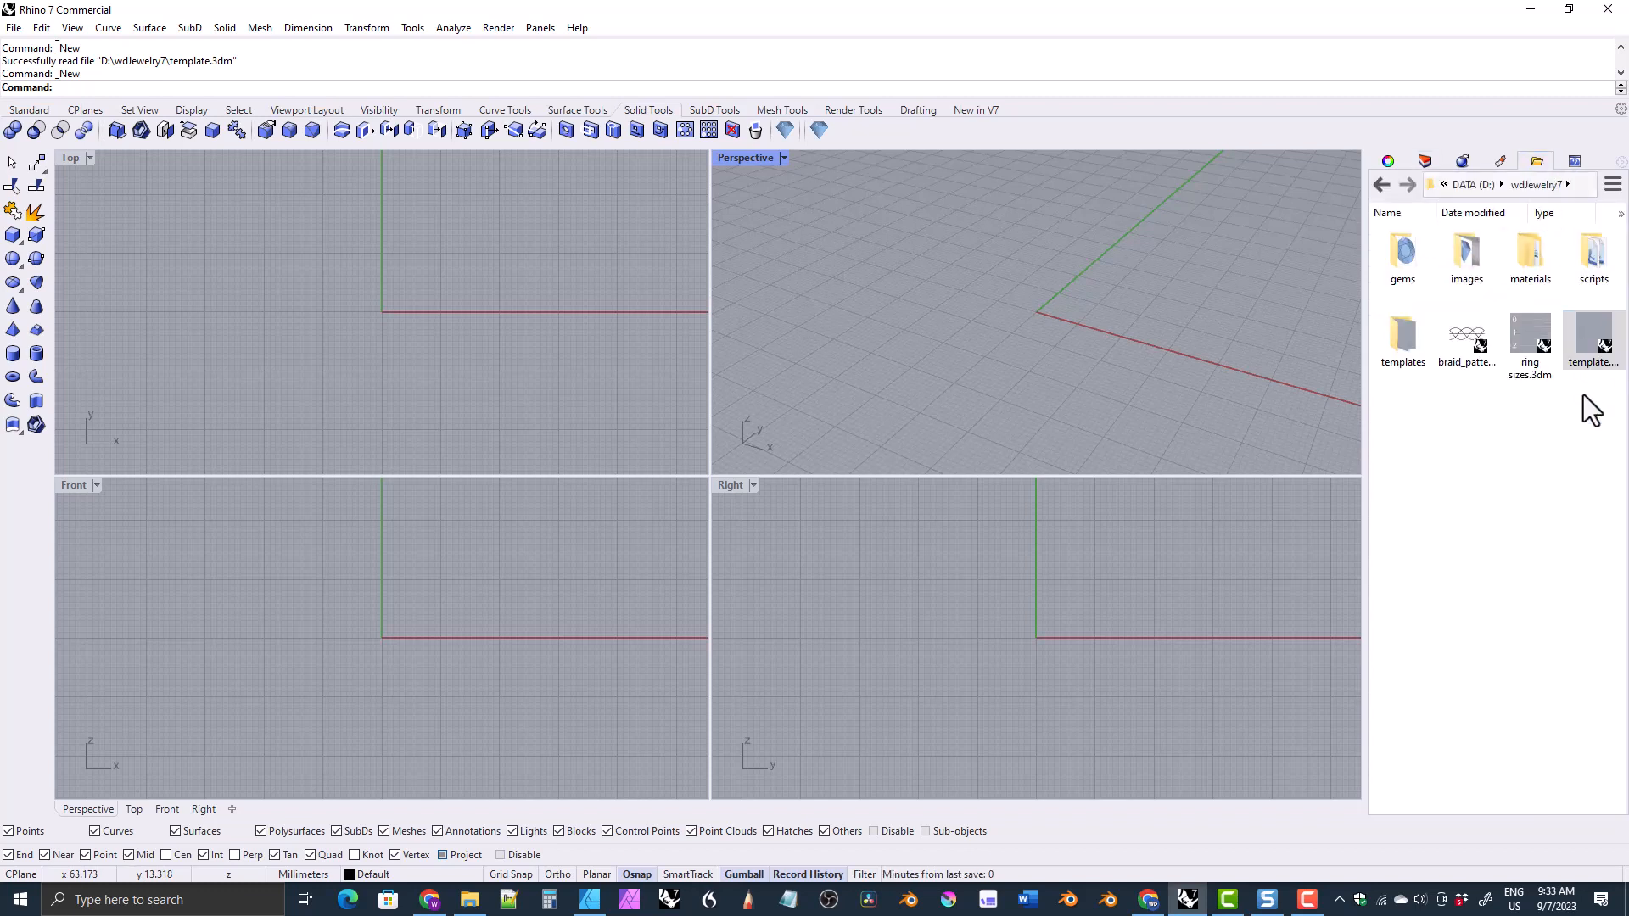
pyautogui.click(1613, 185)
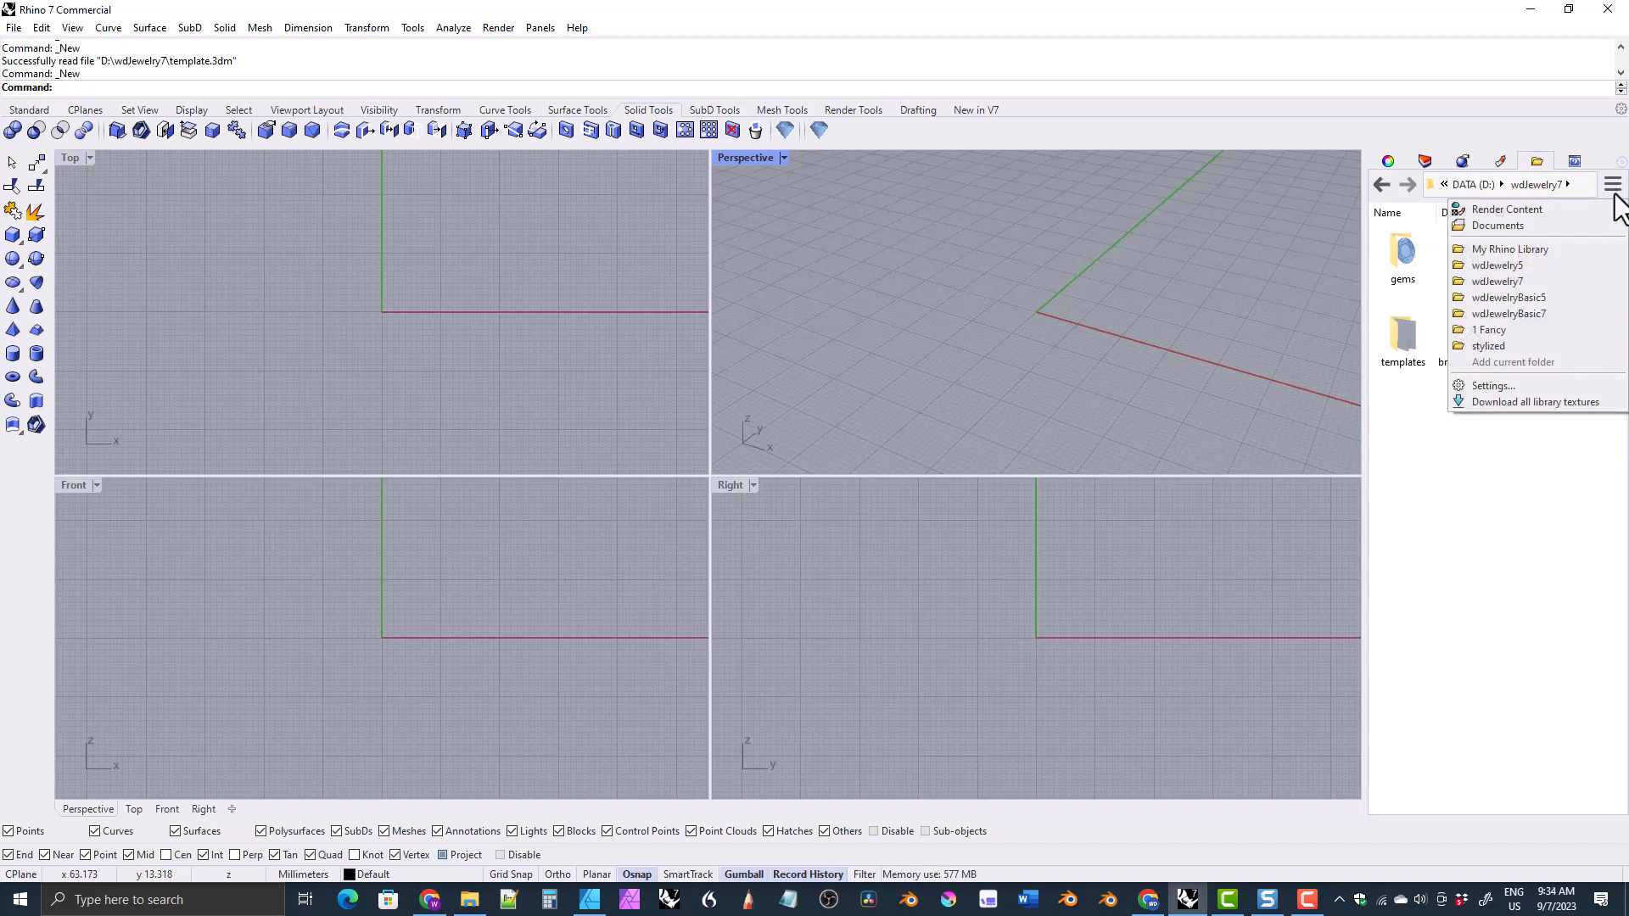
pyautogui.click(1495, 282)
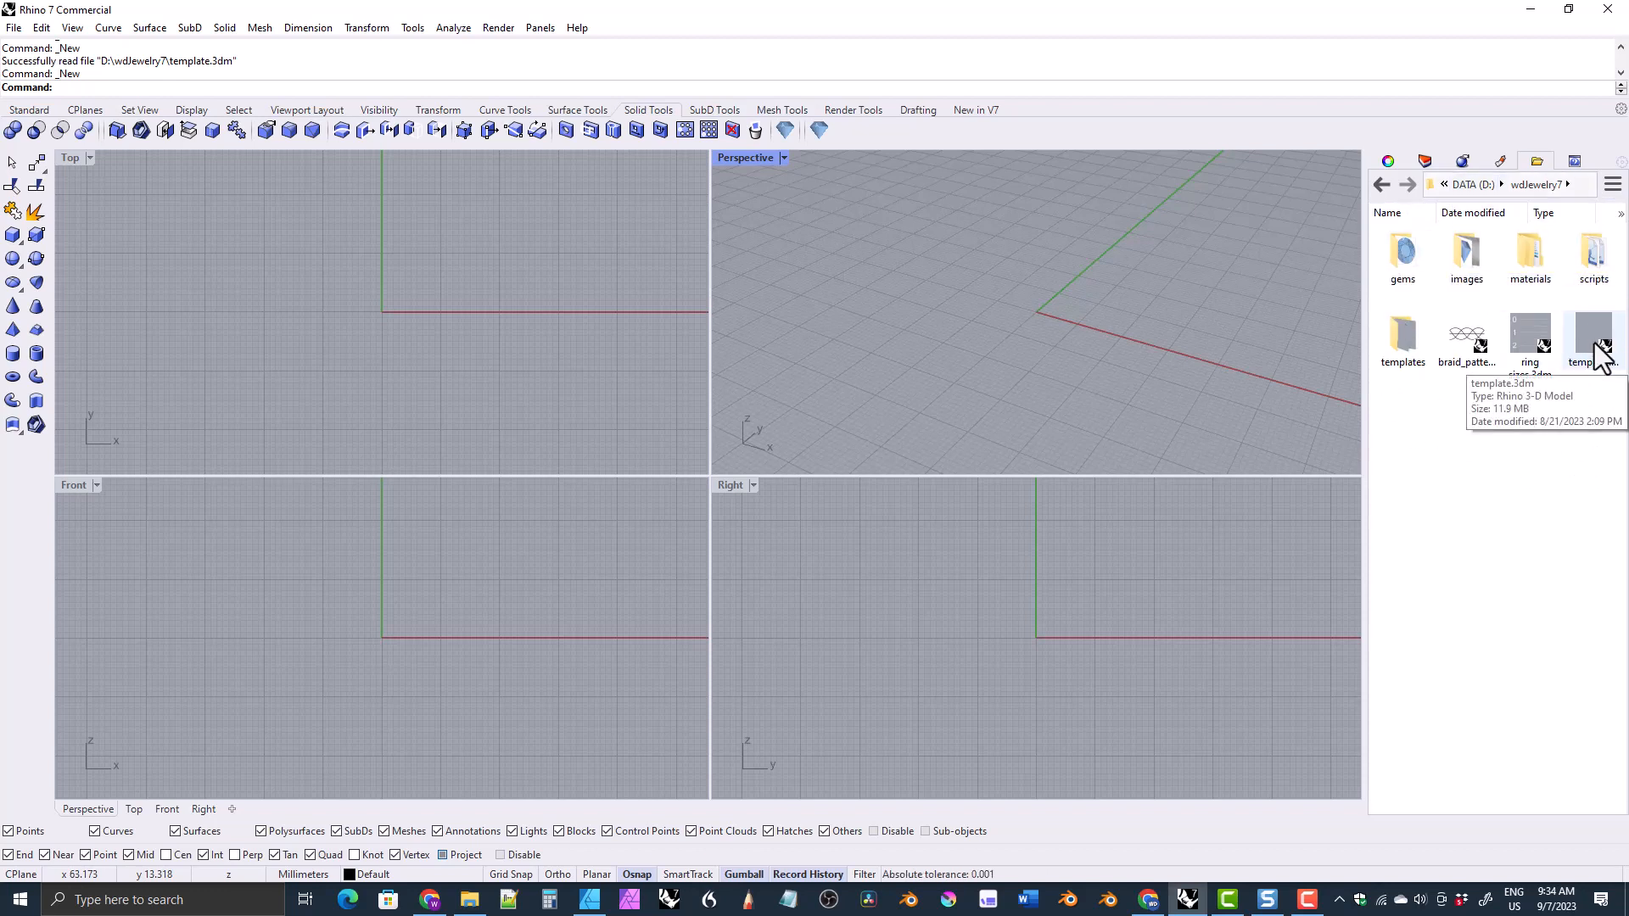
pyautogui.moveTo(1597, 344); pyautogui.dragTo(1035, 339)
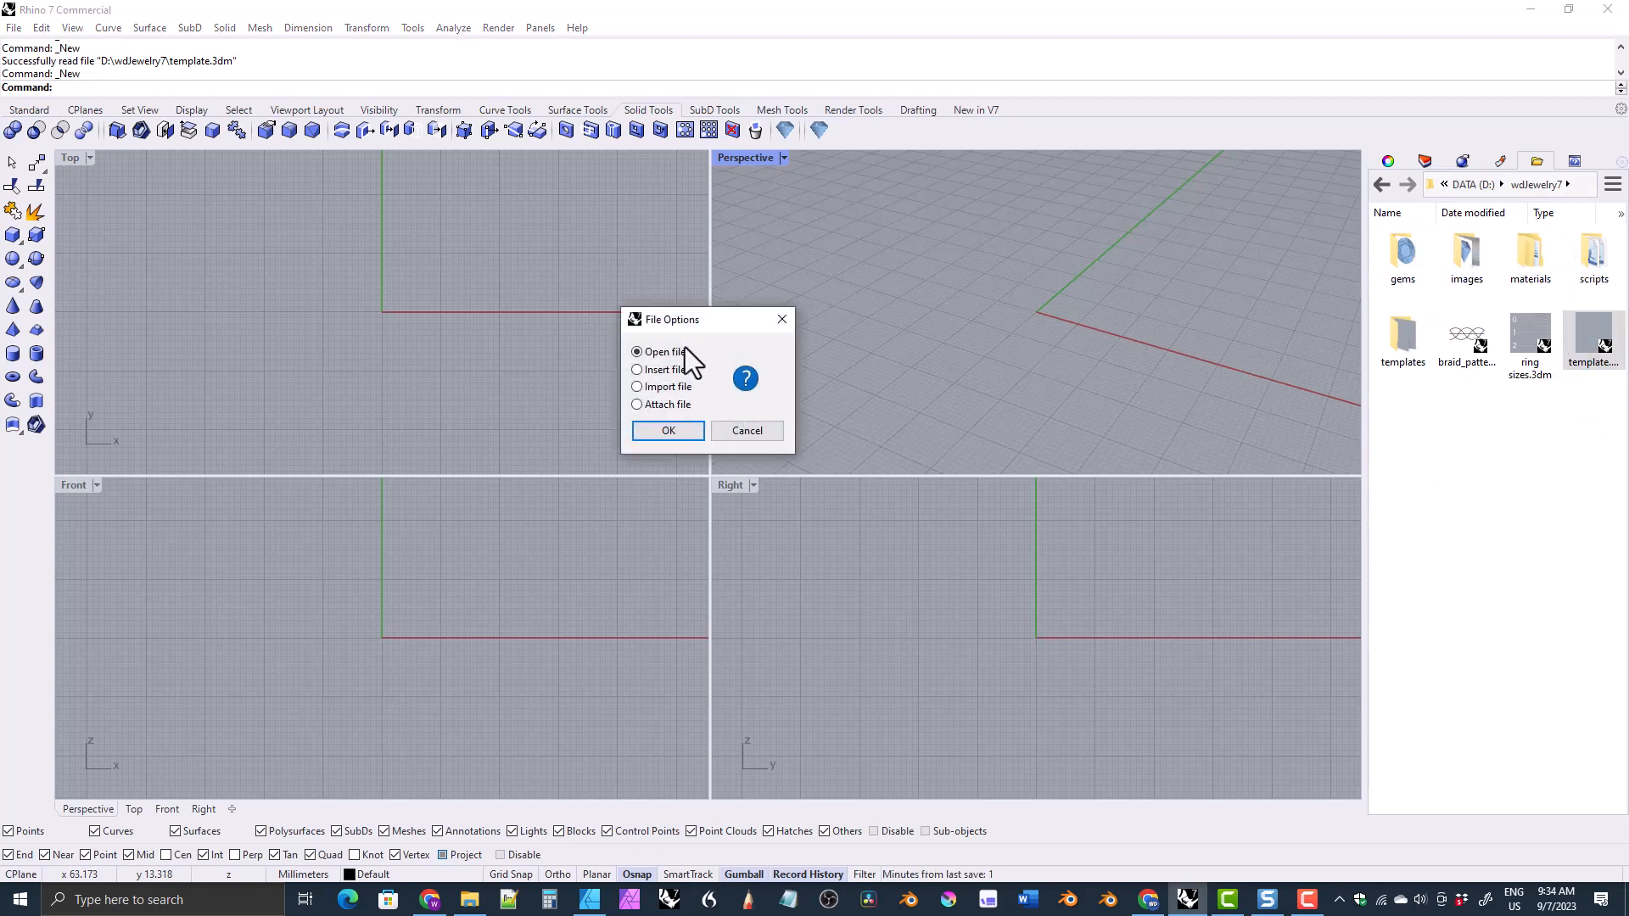
pyautogui.click(667, 437)
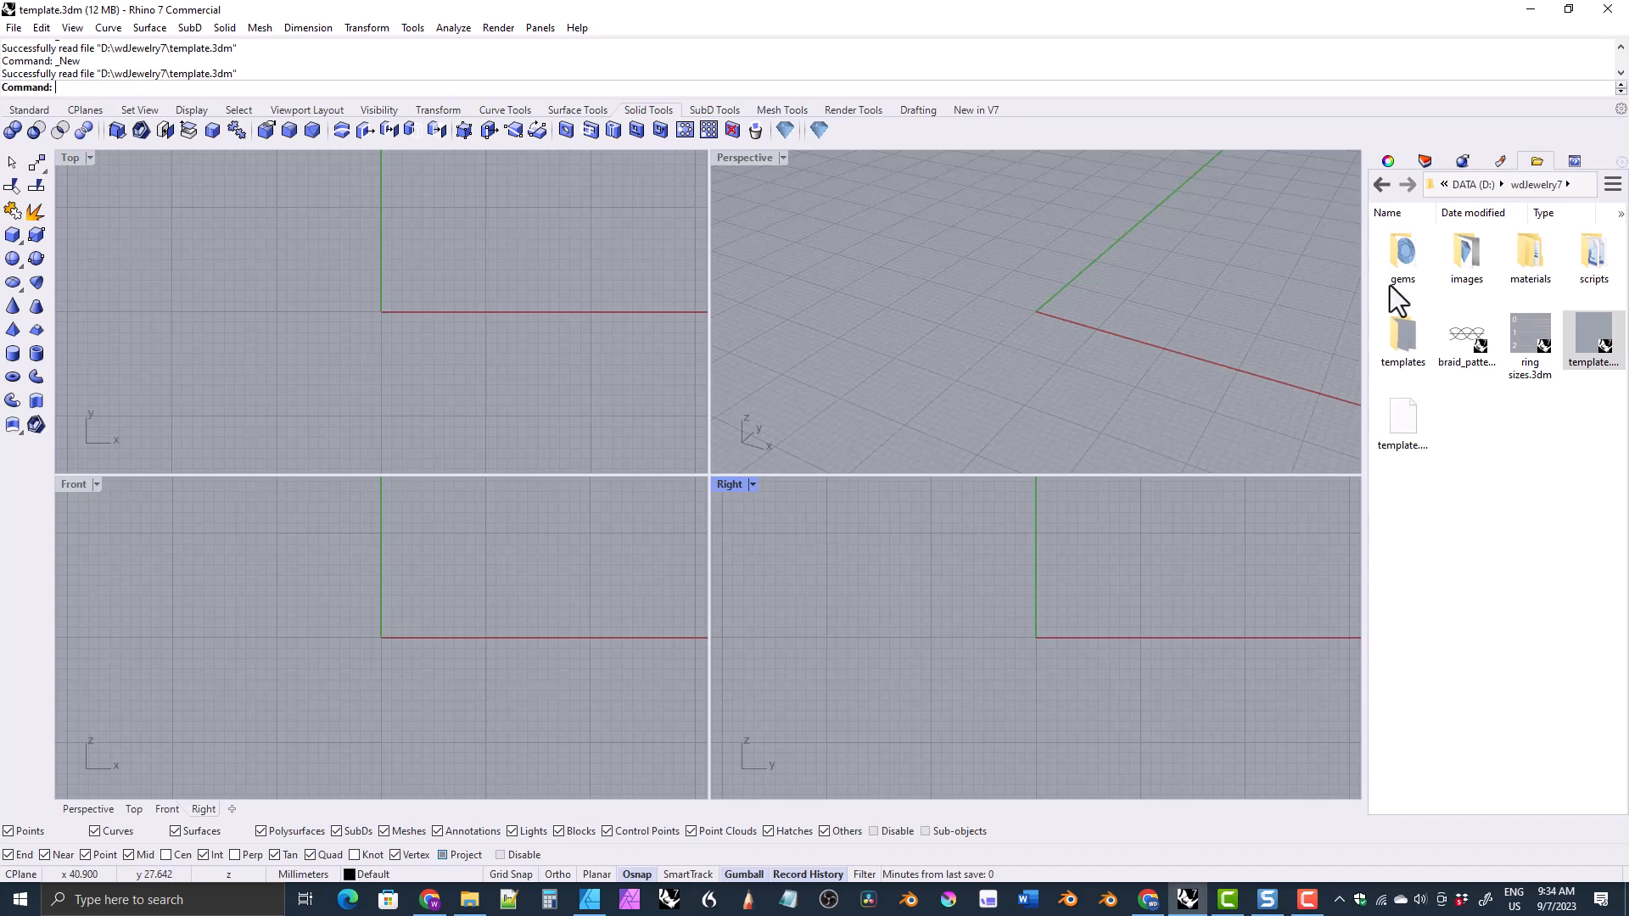
pyautogui.click(1423, 162)
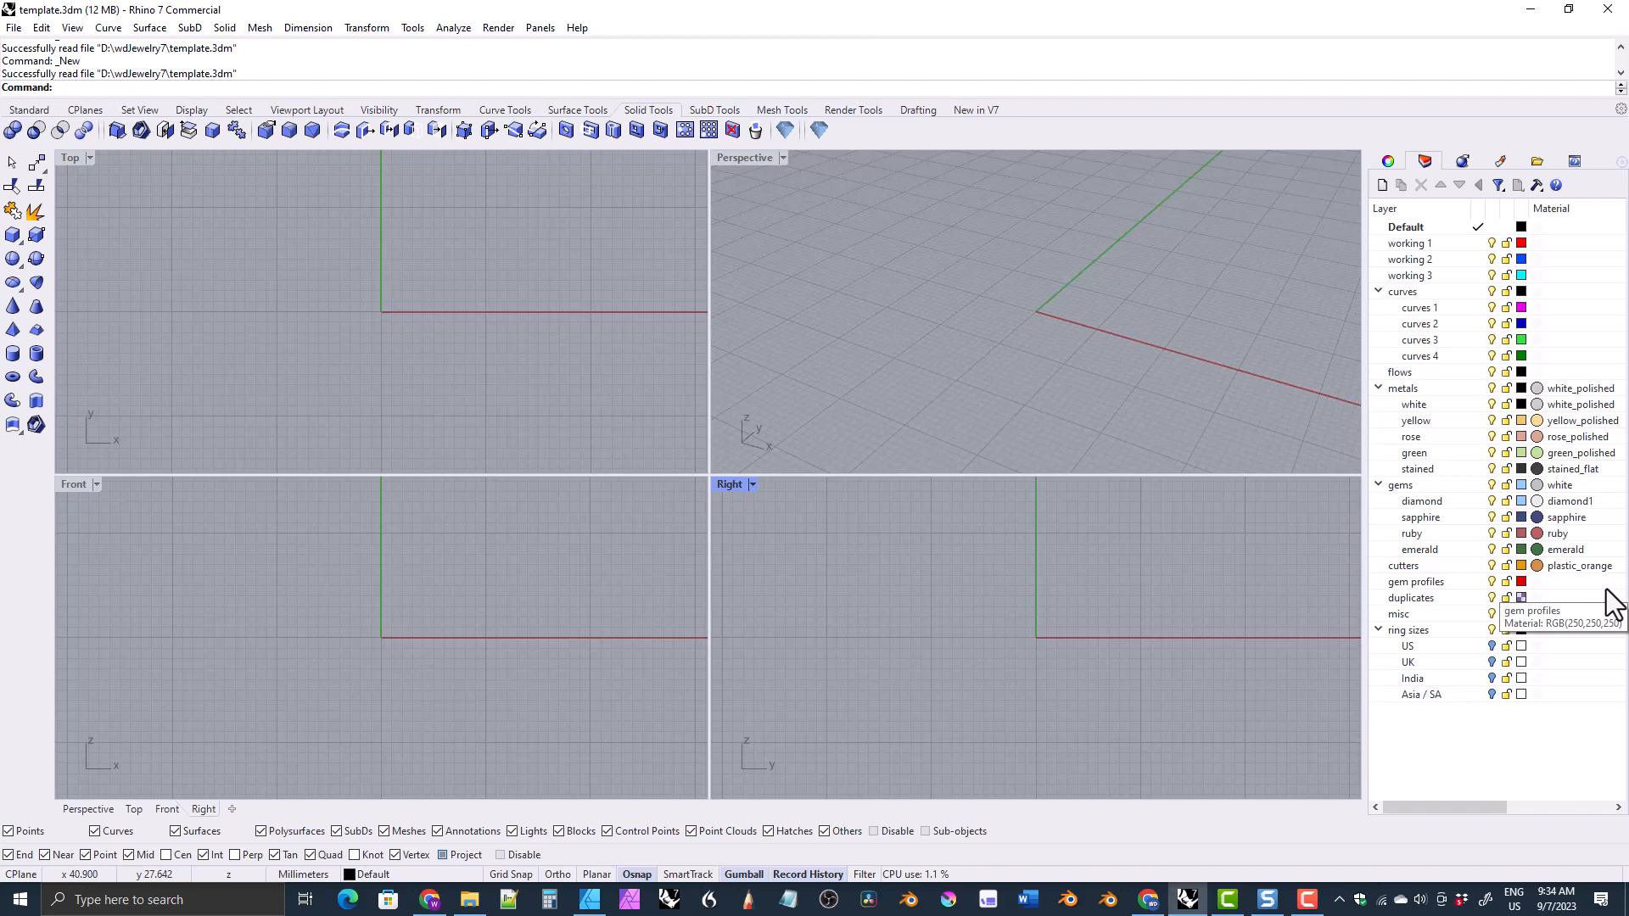
# Step: Save the open file as a template named jewelry in Template Files, replacing the existing one
pyautogui.click(14, 28)
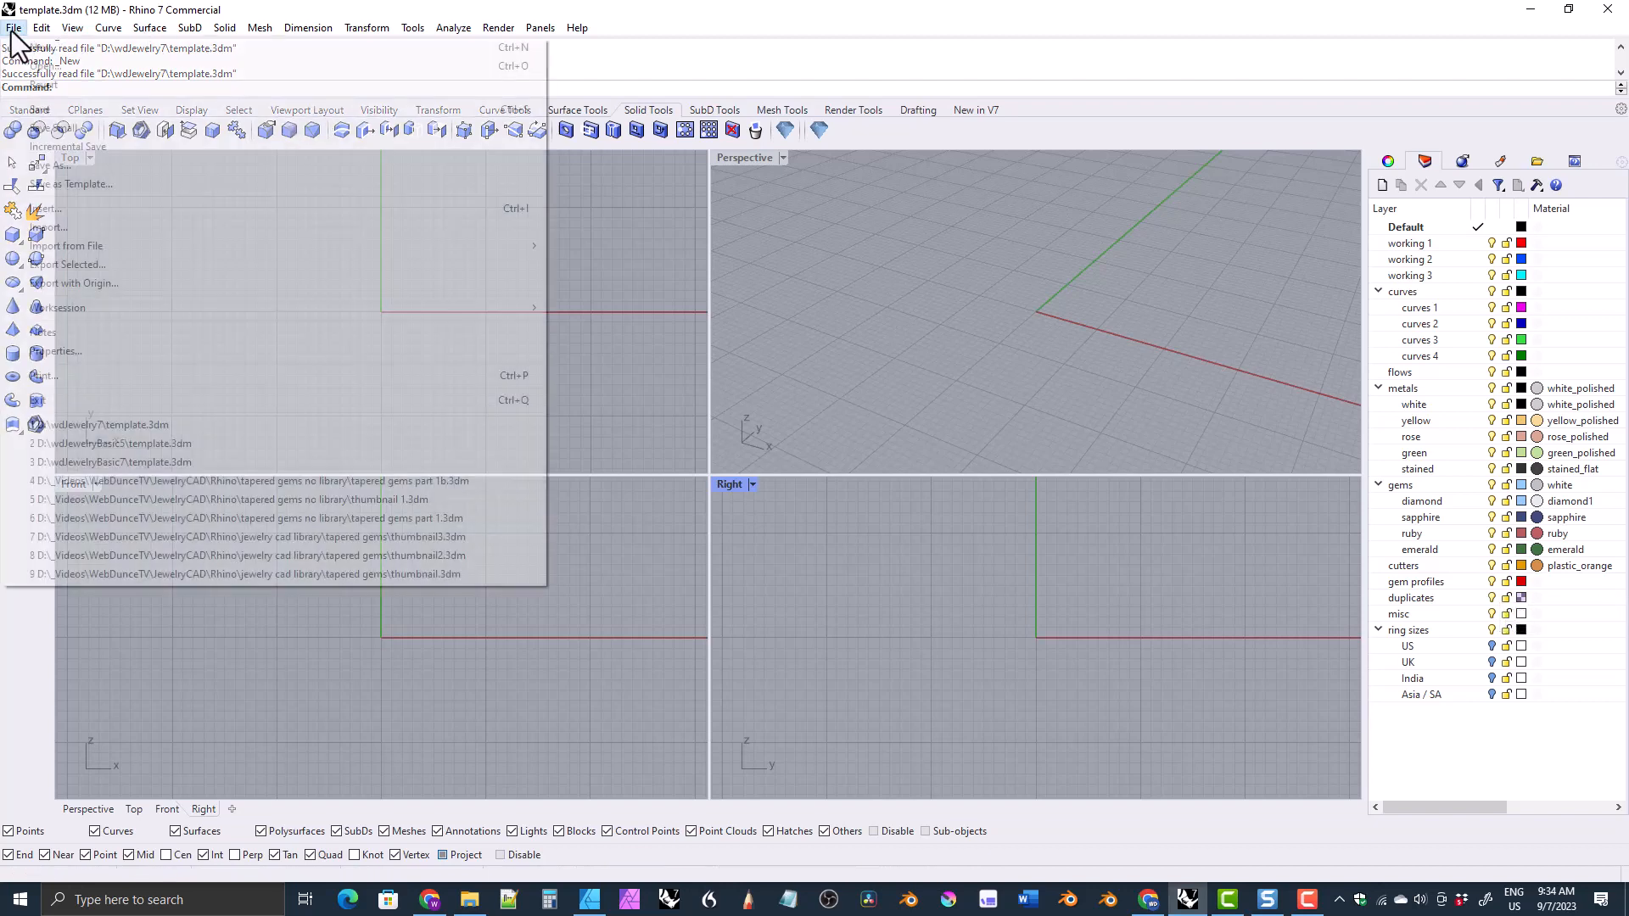
pyautogui.click(58, 185)
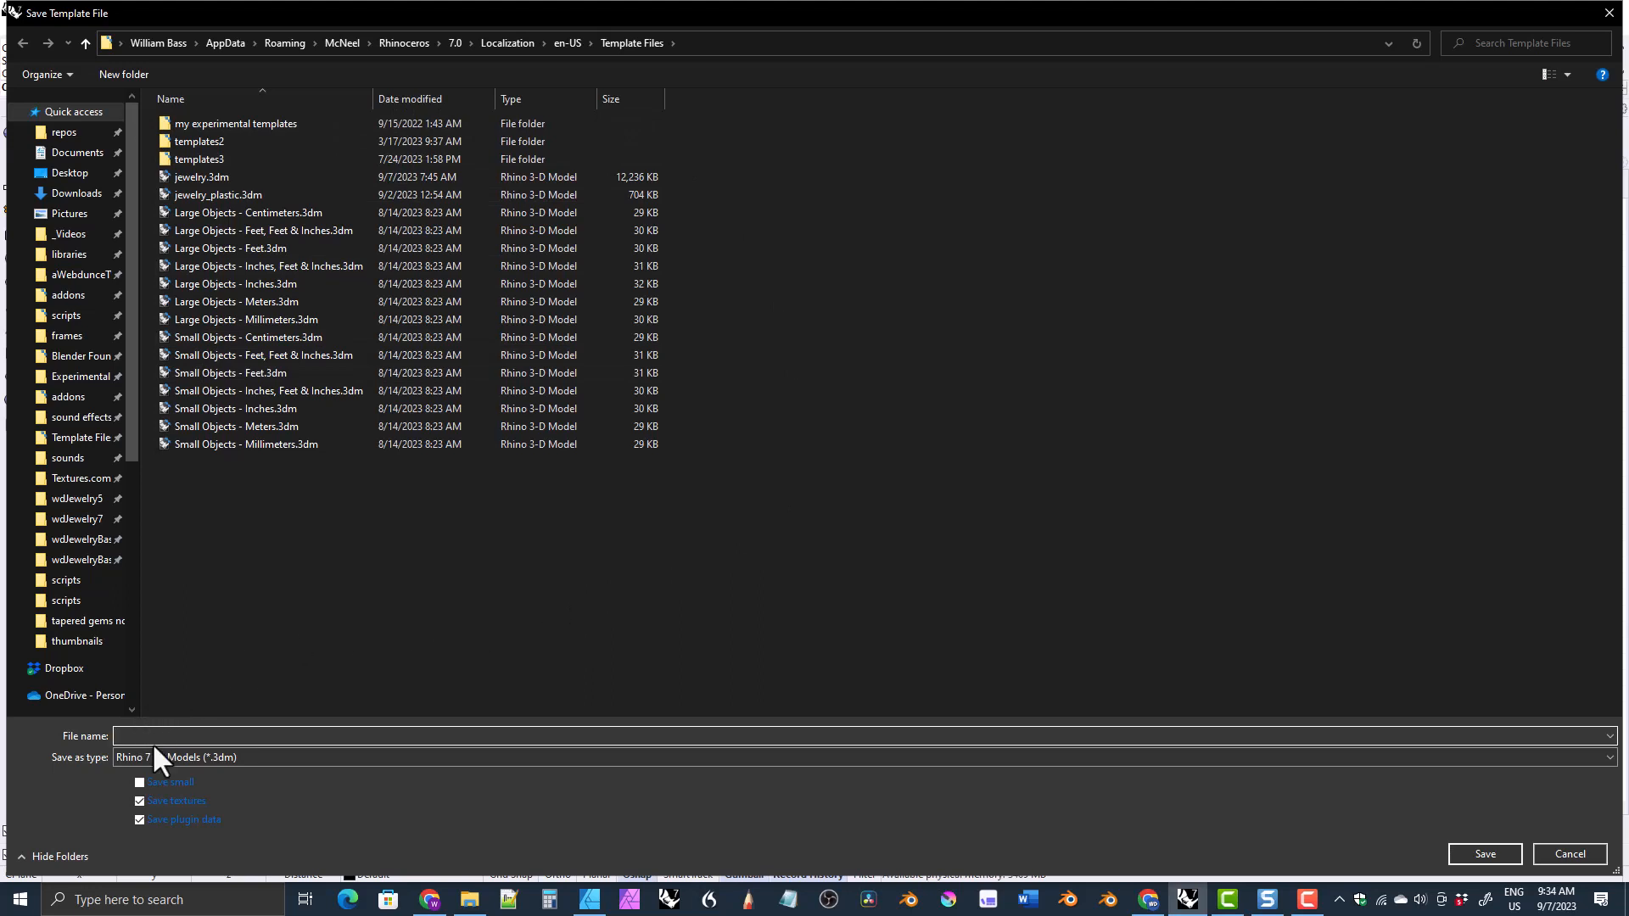
pyautogui.write('jewelry')
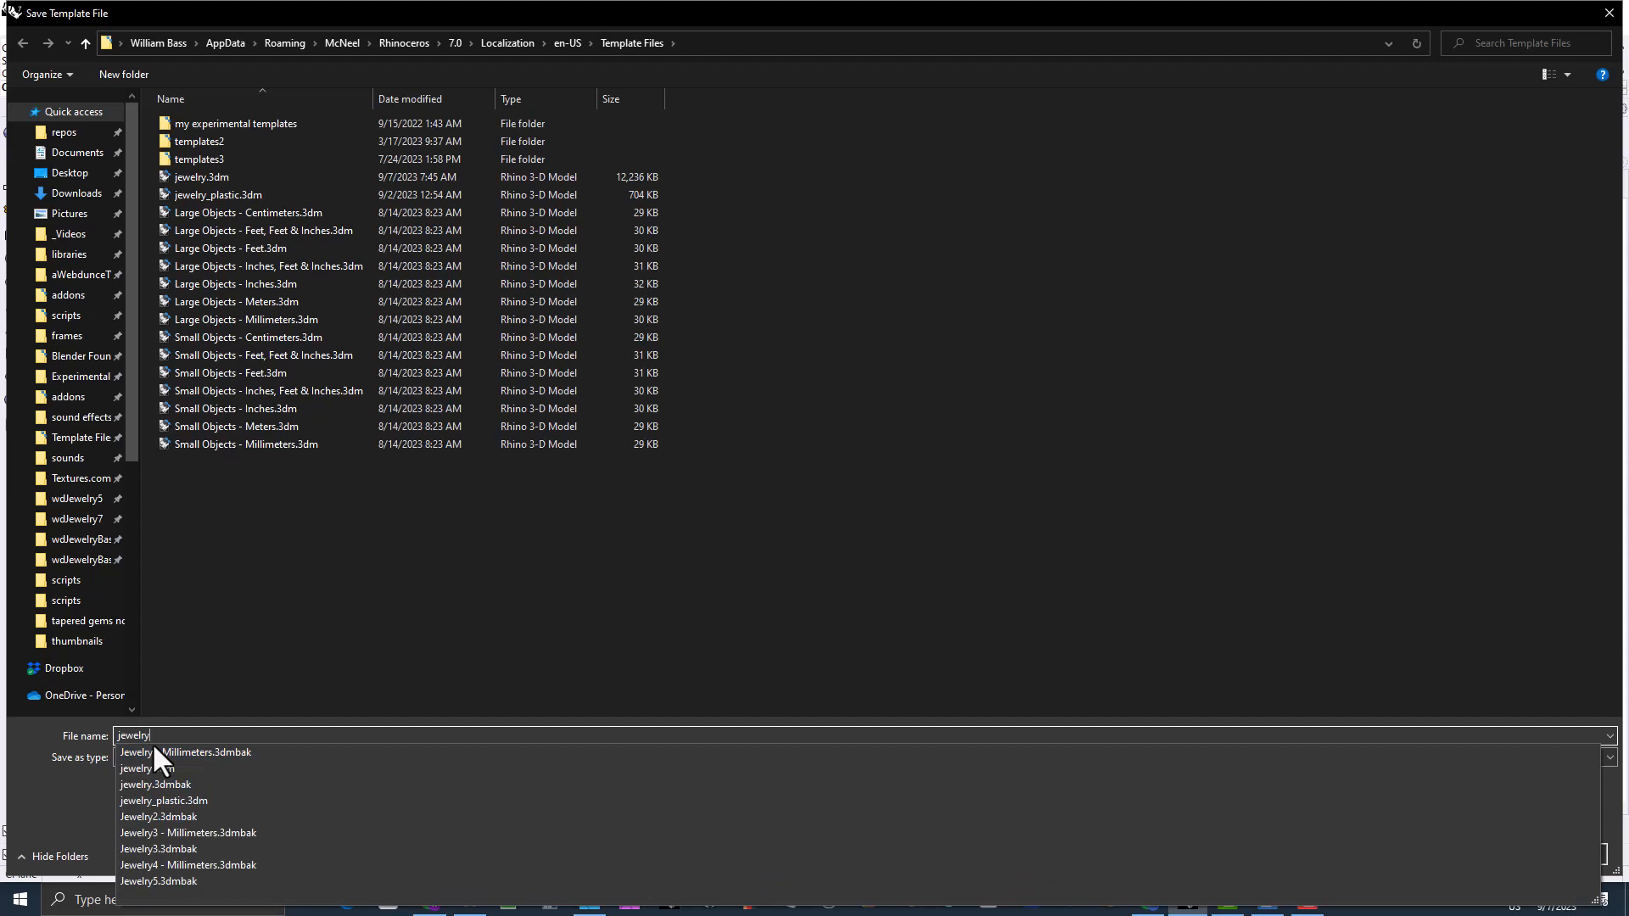
pyautogui.click(798, 600)
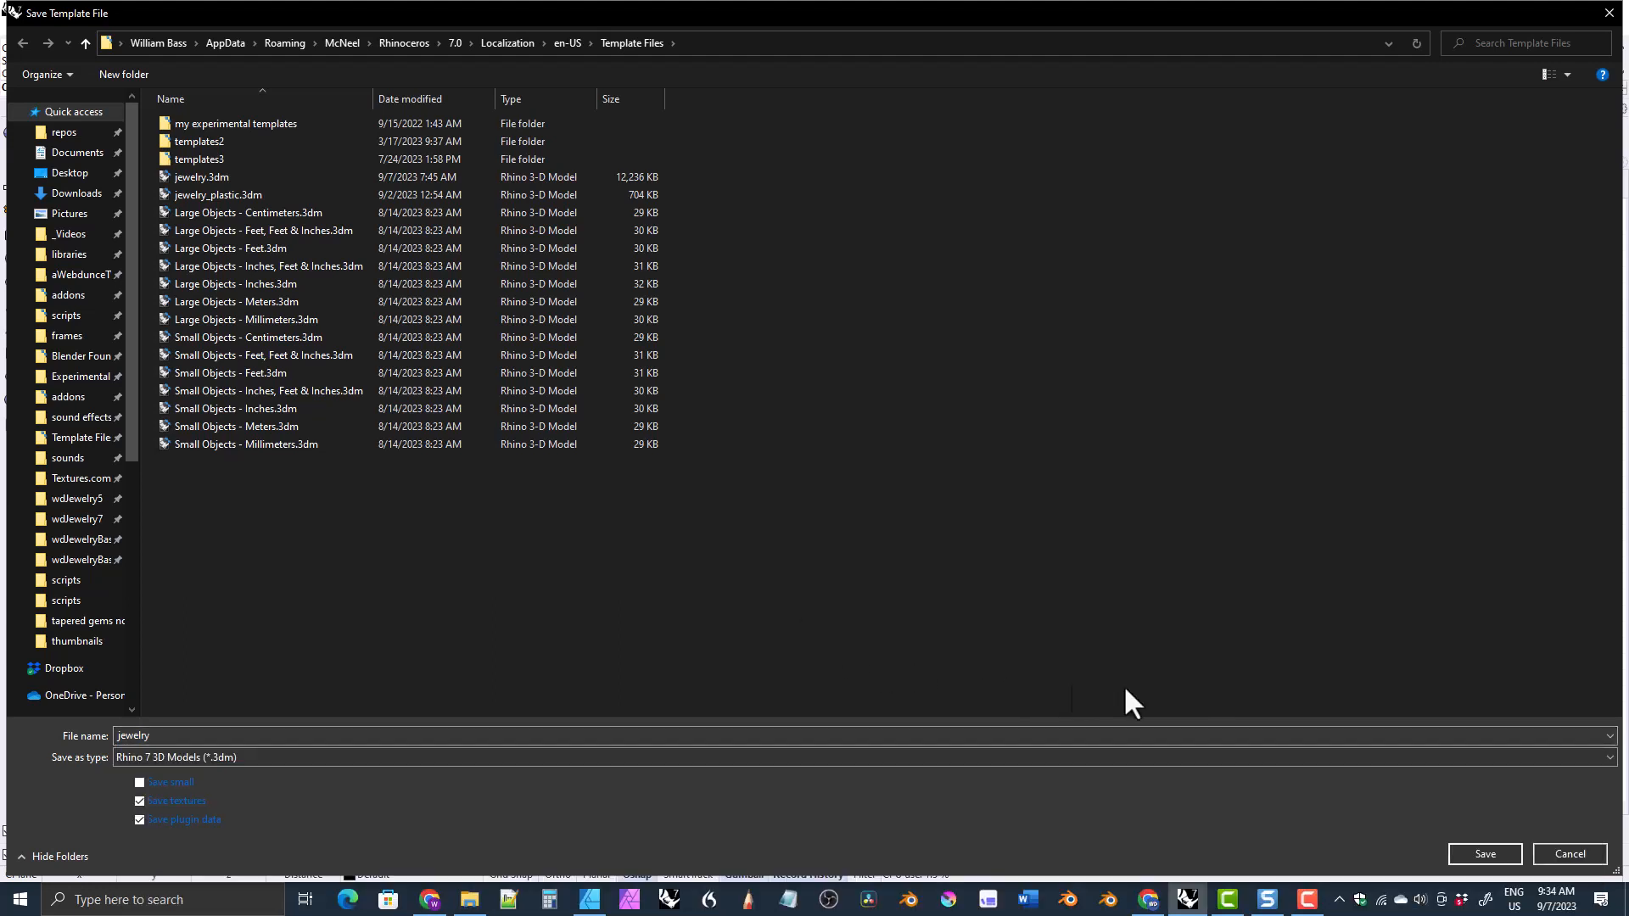
pyautogui.click(1474, 855)
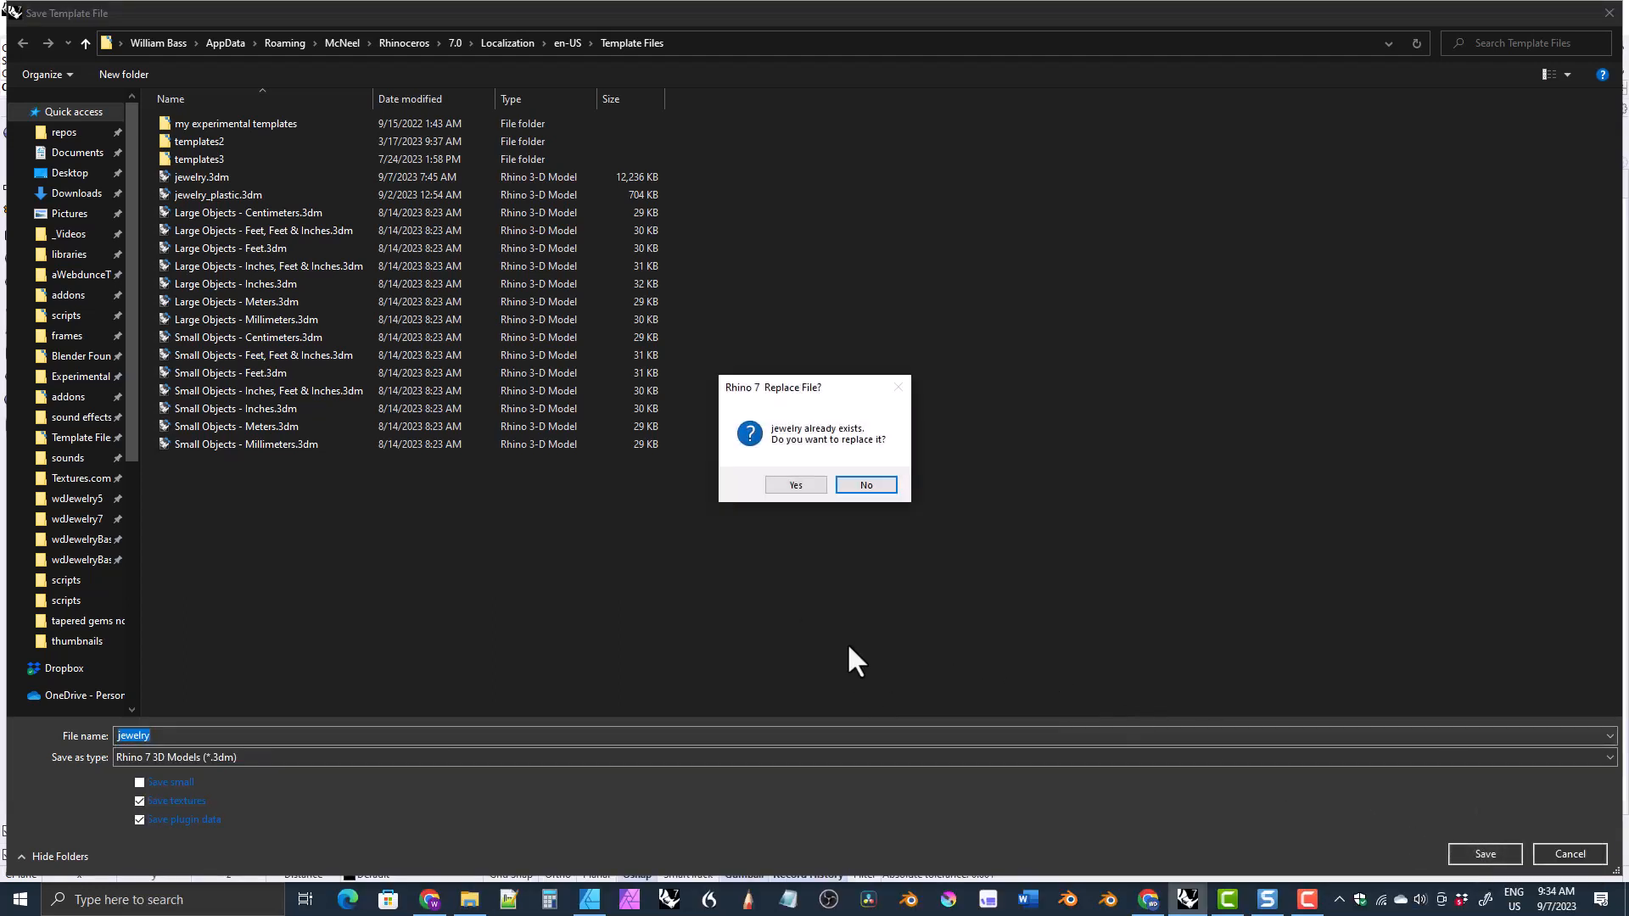
pyautogui.click(793, 485)
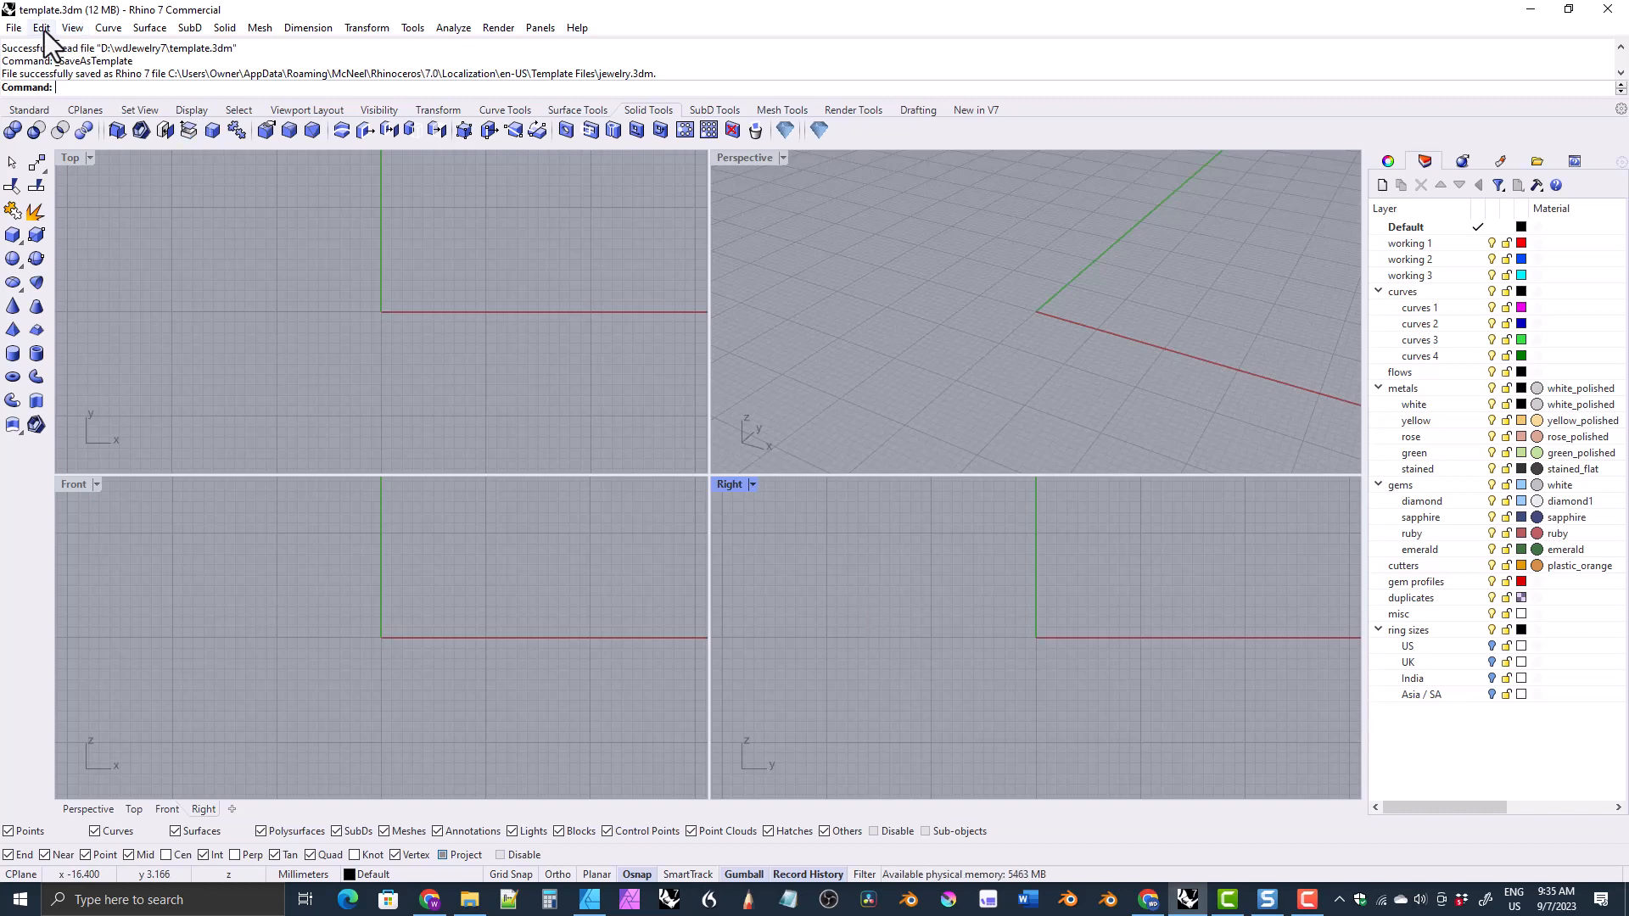
# Step: Create a new file based on the jewelry.3dm template
pyautogui.click(13, 27)
pyautogui.click(32, 49)
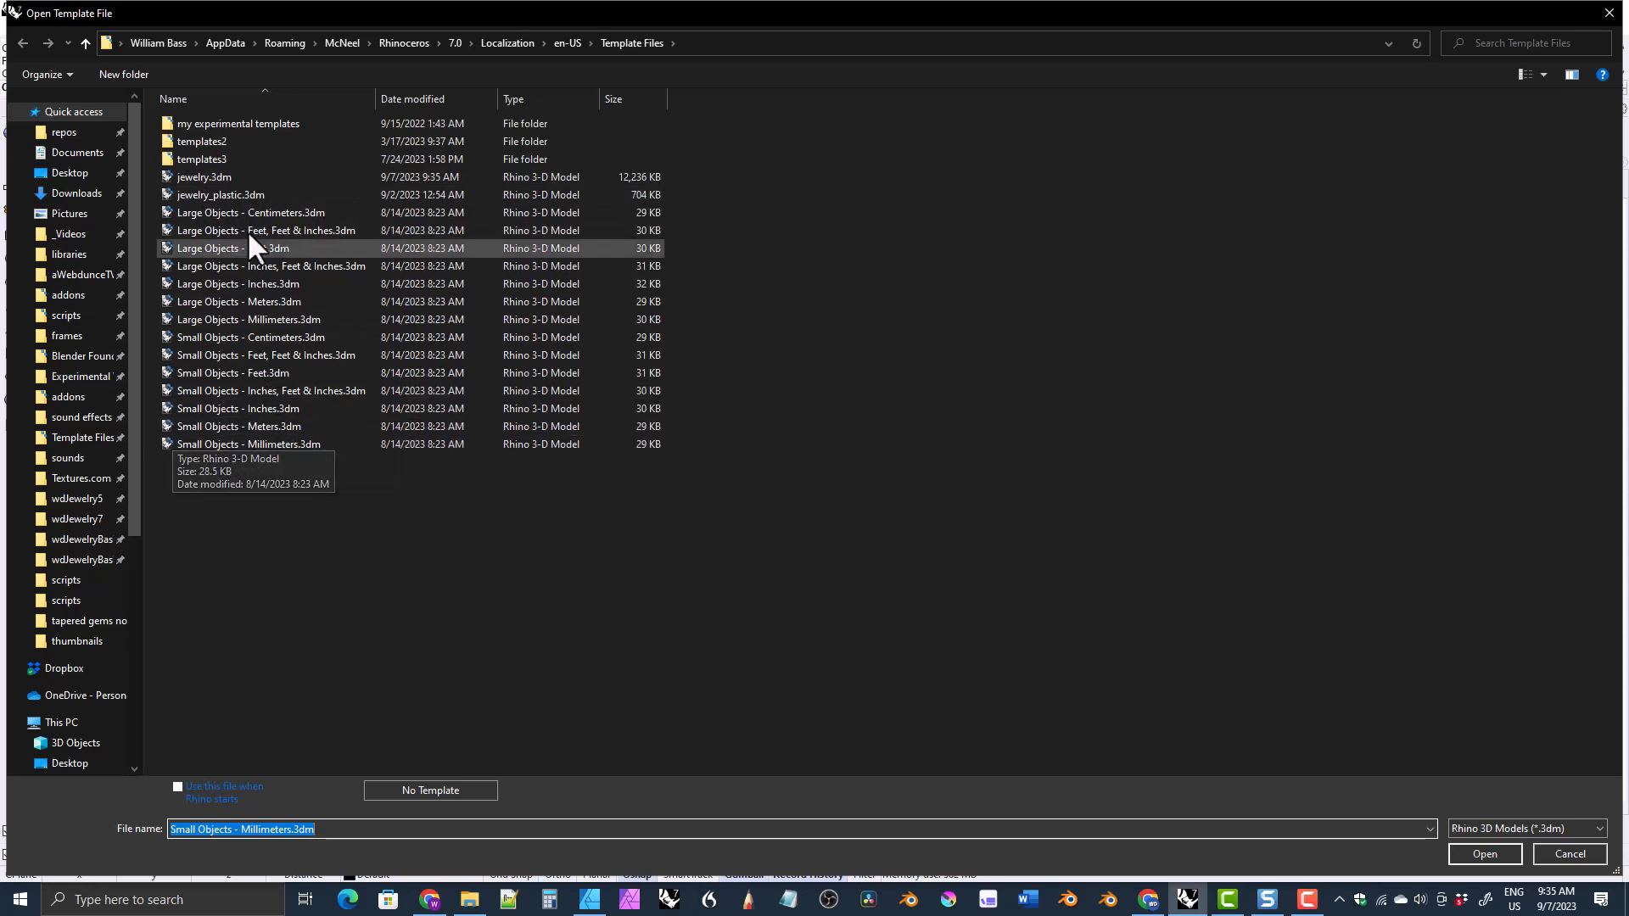
pyautogui.click(193, 178)
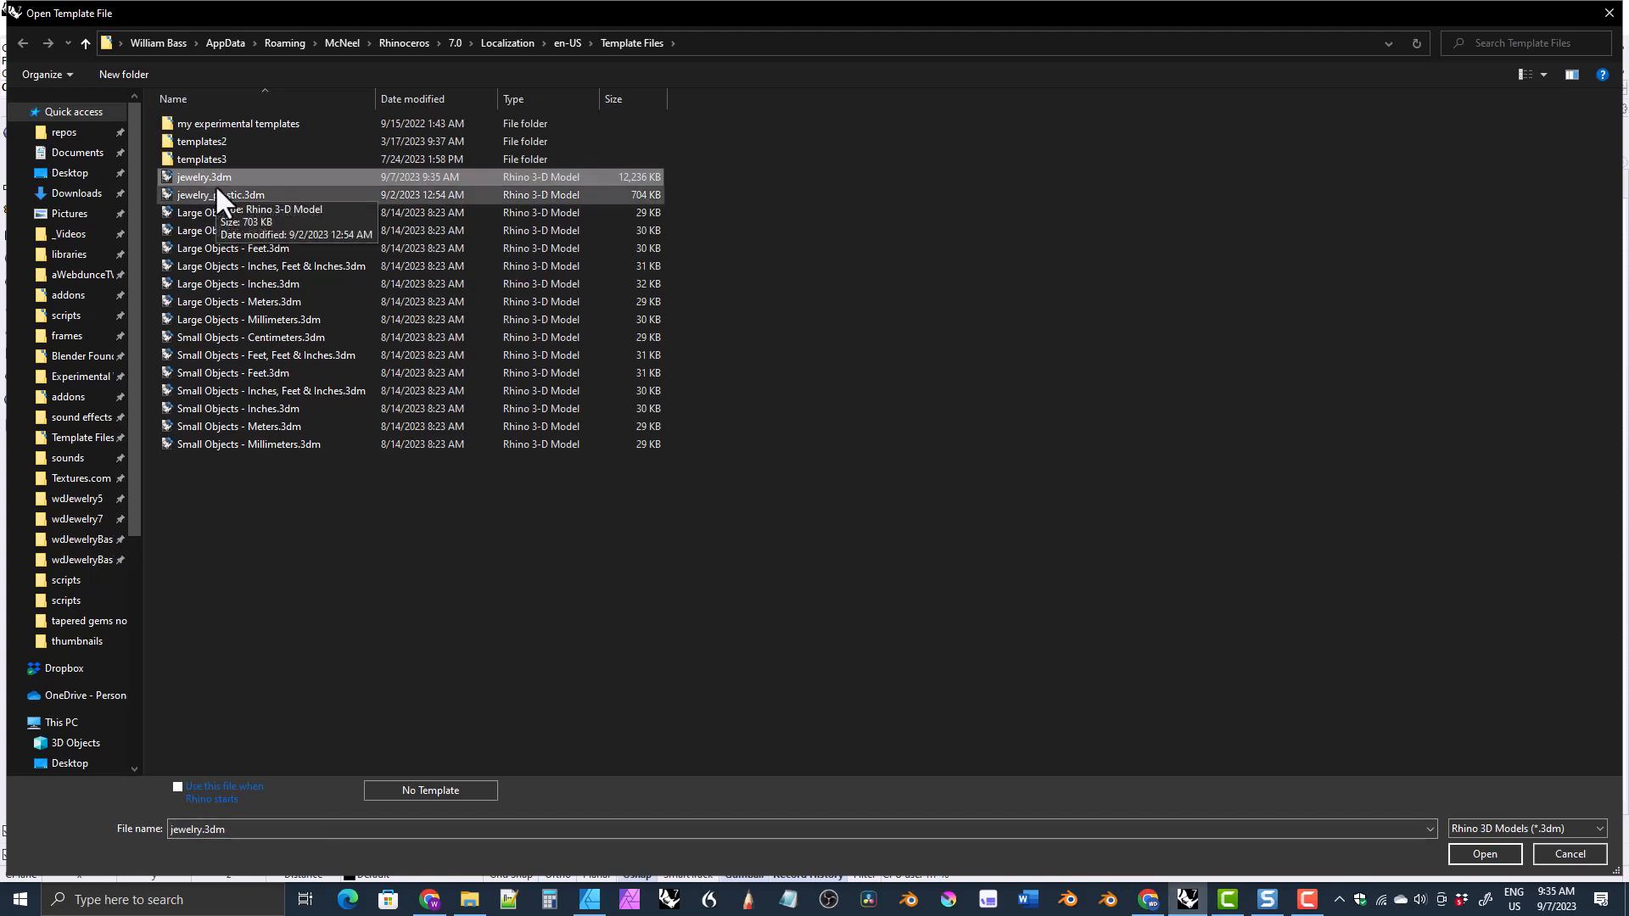
pyautogui.click(1485, 853)
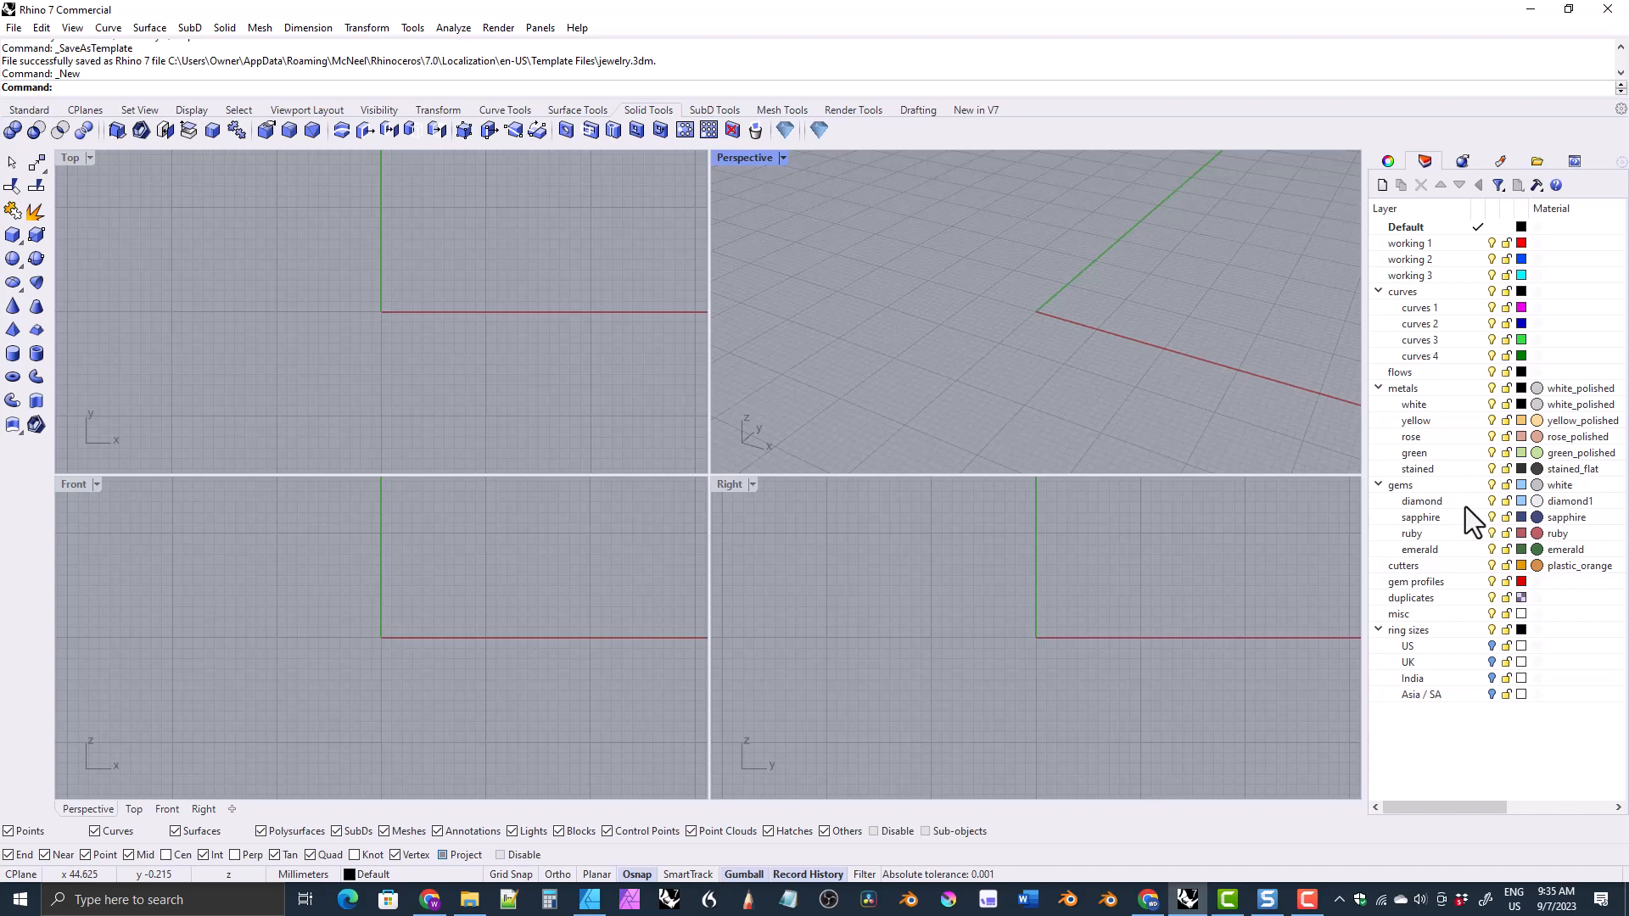
# Step: Examine the alternative files in the wdJewelry7 templates folder and compare them with the materials assigned to the current layers
pyautogui.click(1538, 161)
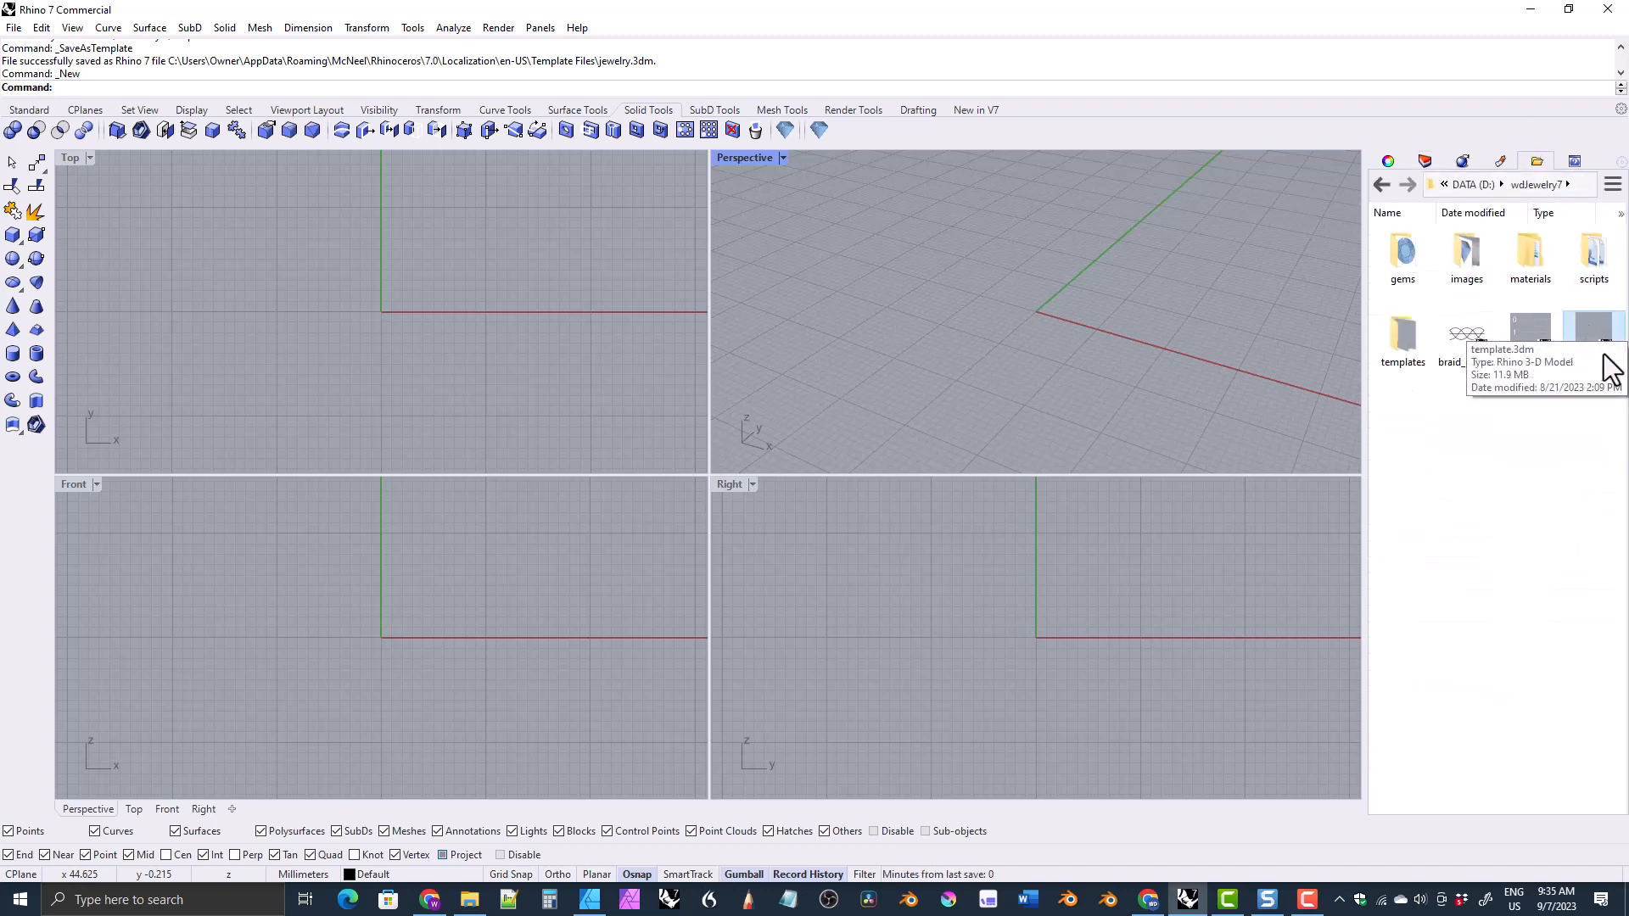
pyautogui.doubleClick(1400, 346)
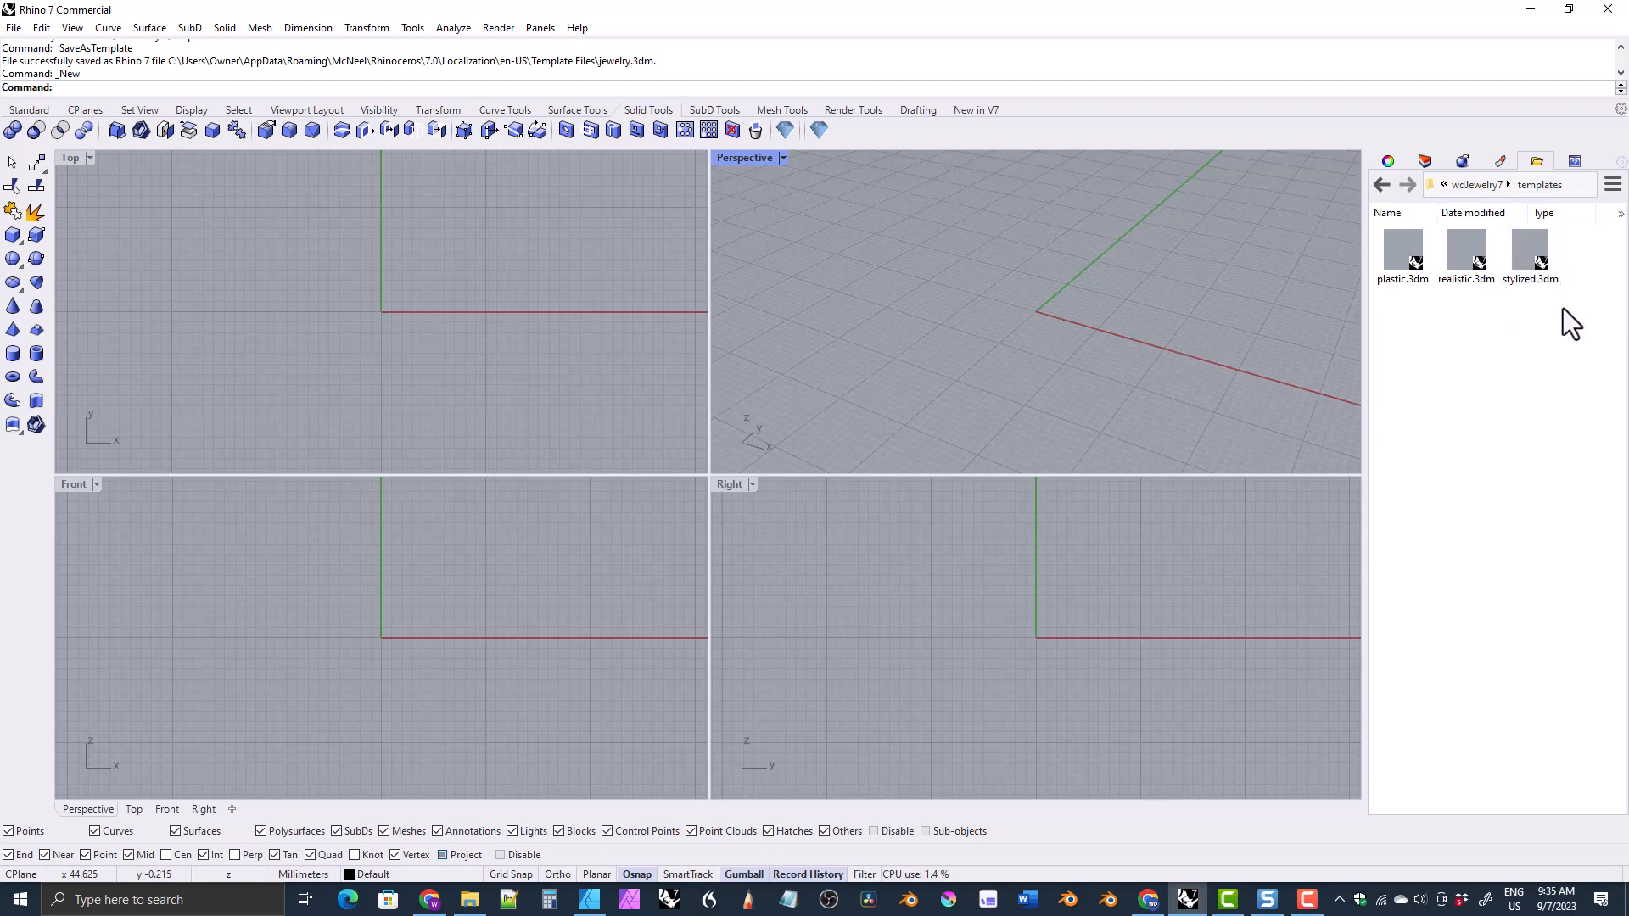
pyautogui.click(1382, 185)
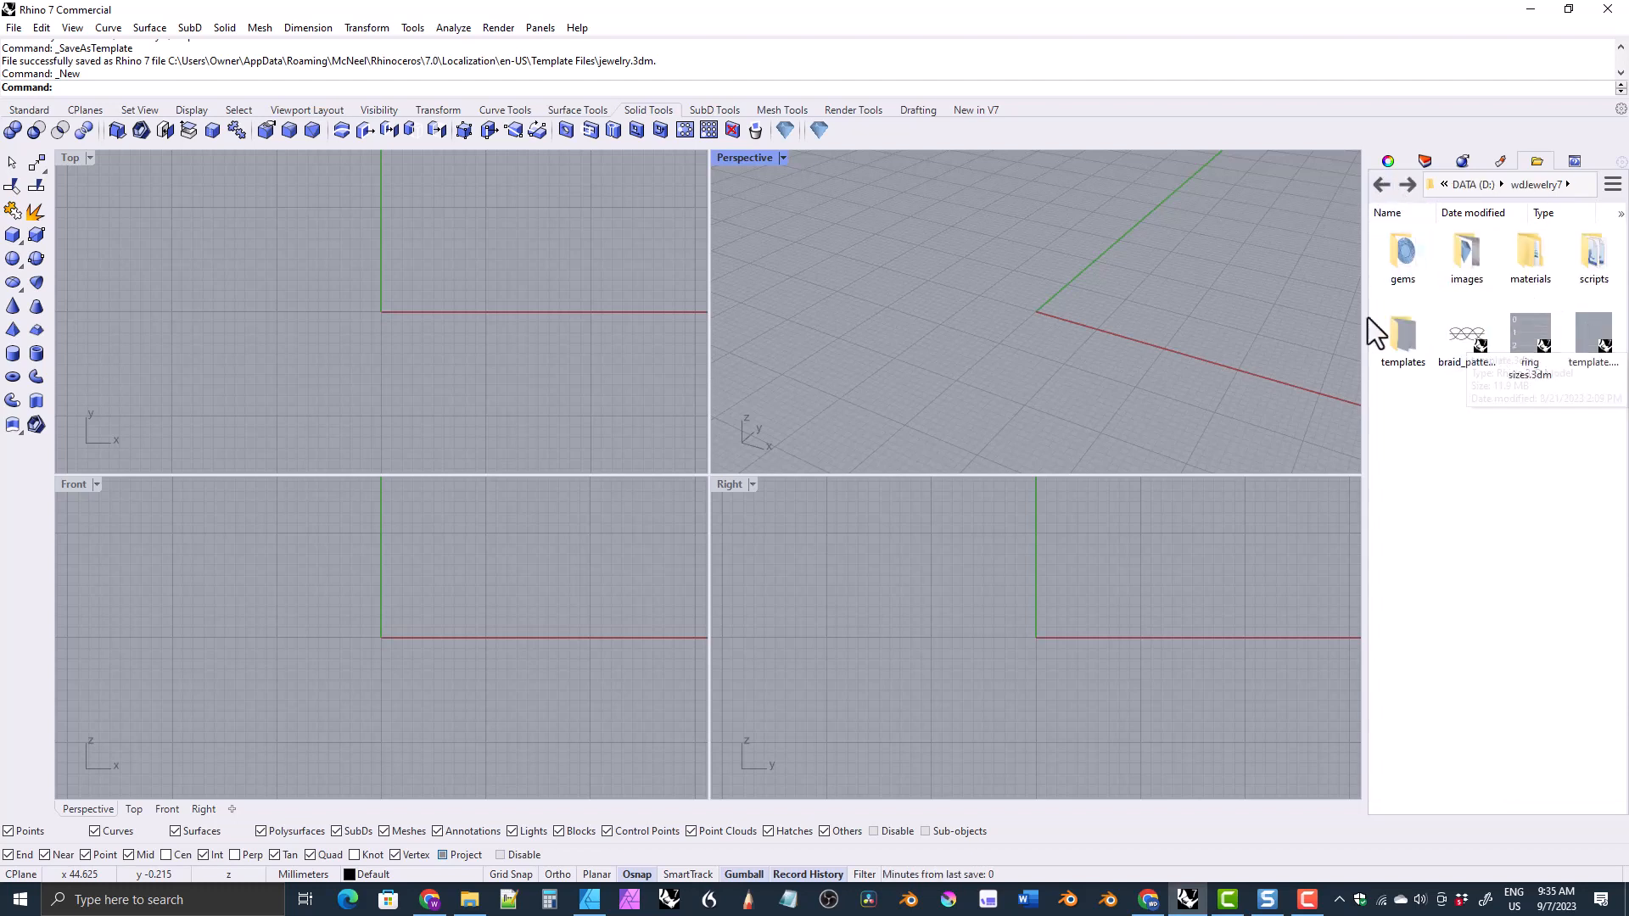
pyautogui.doubleClick(1406, 339)
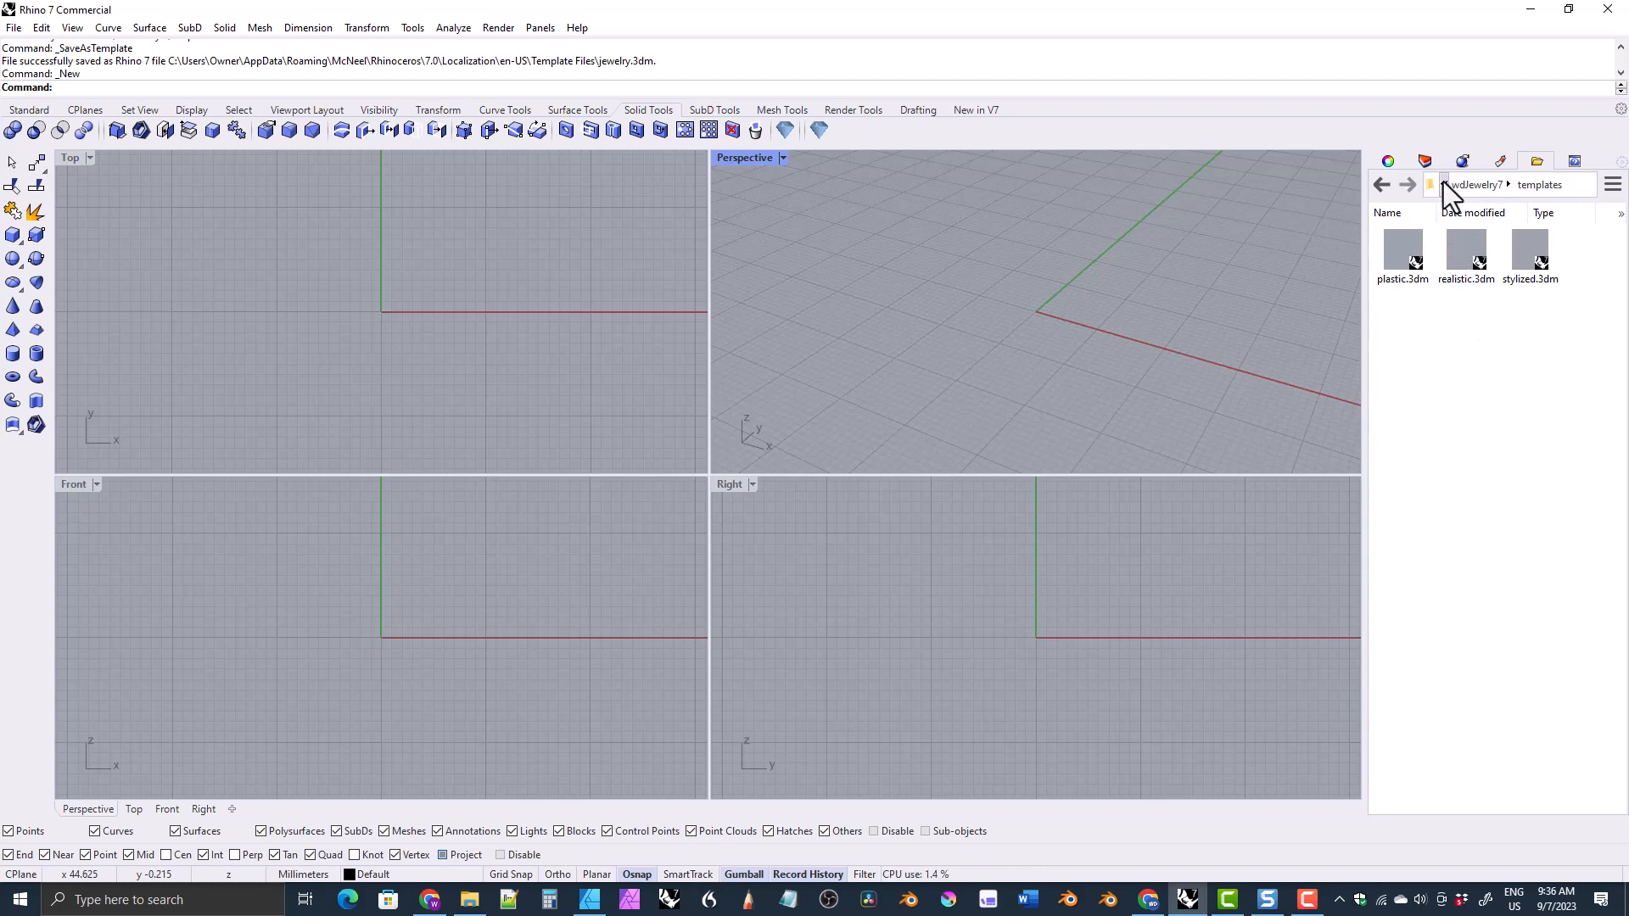
pyautogui.click(1426, 162)
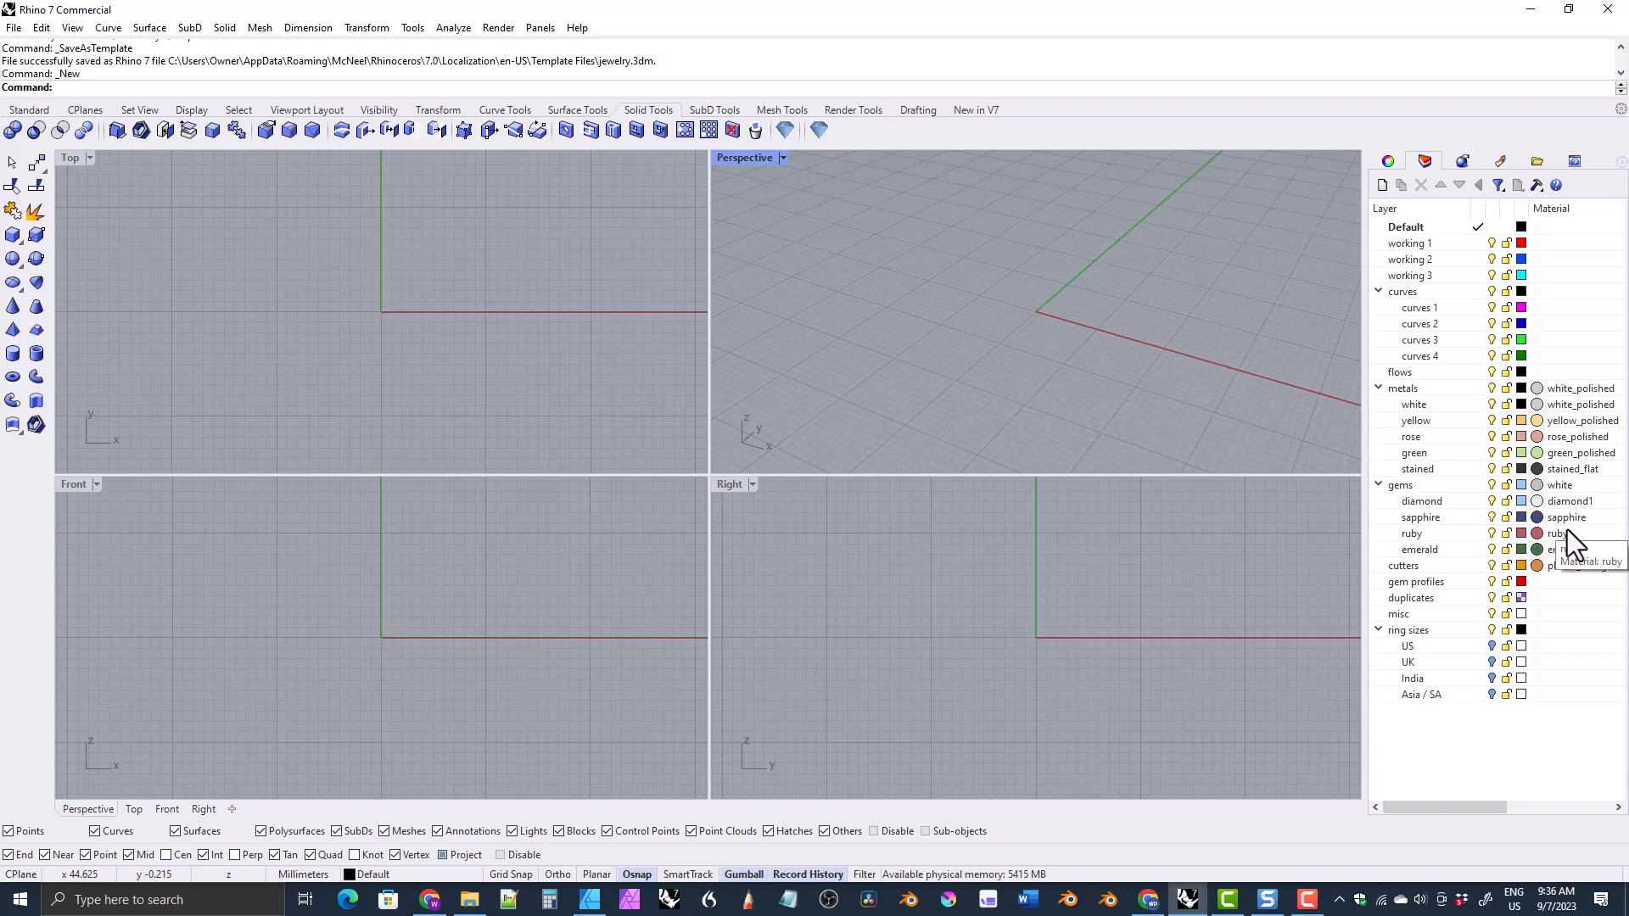
pyautogui.click(1462, 163)
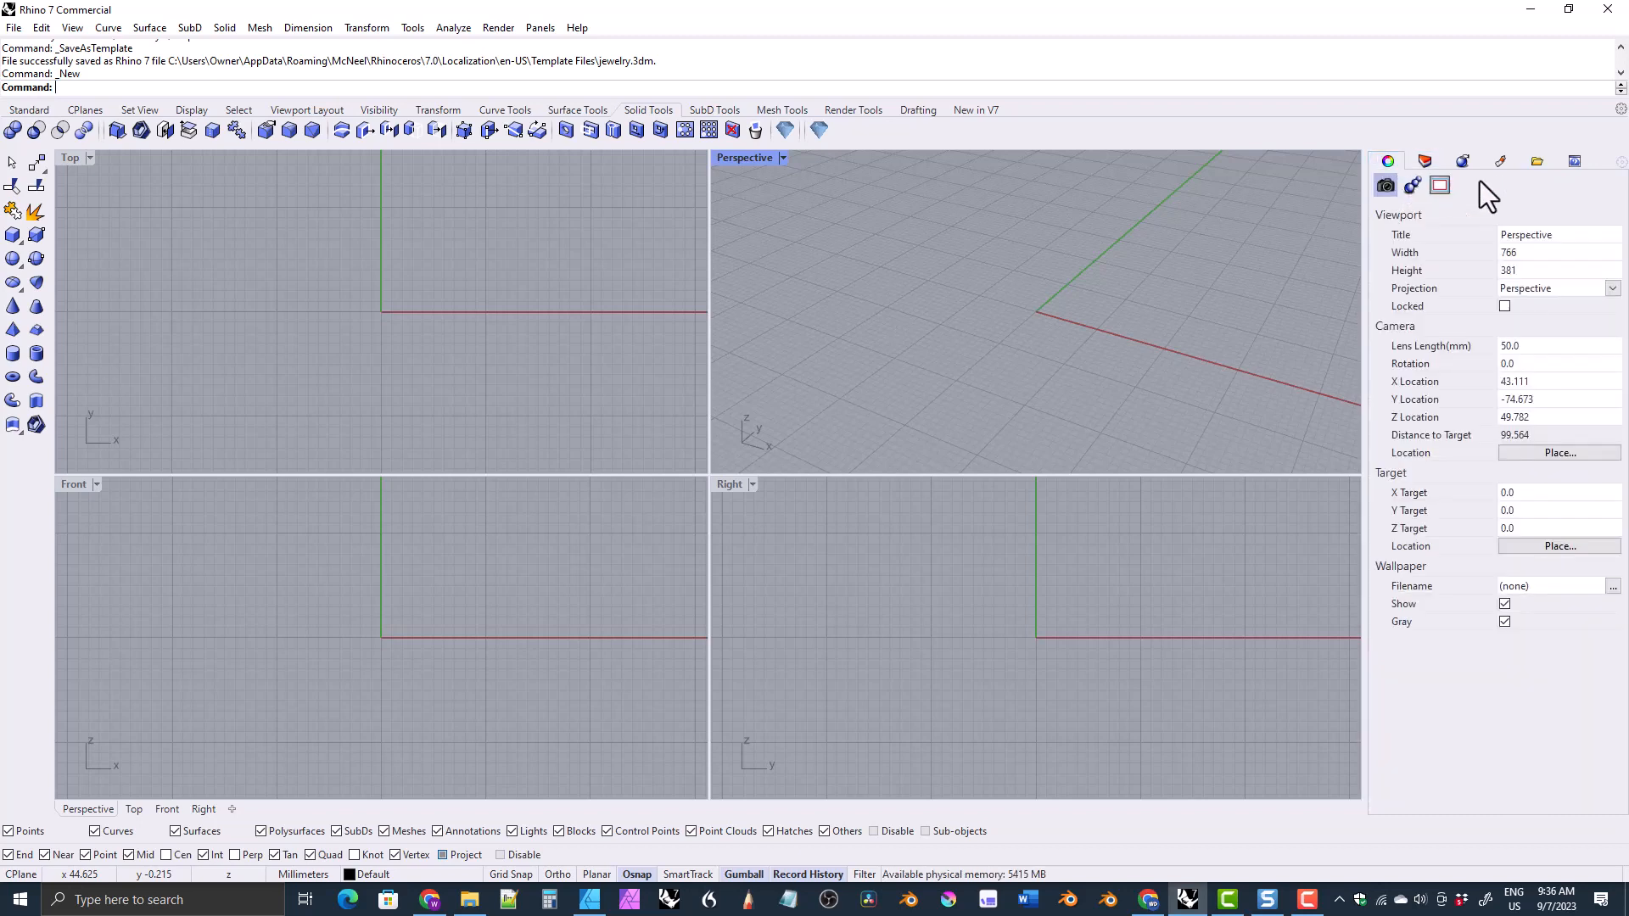
pyautogui.click(1538, 163)
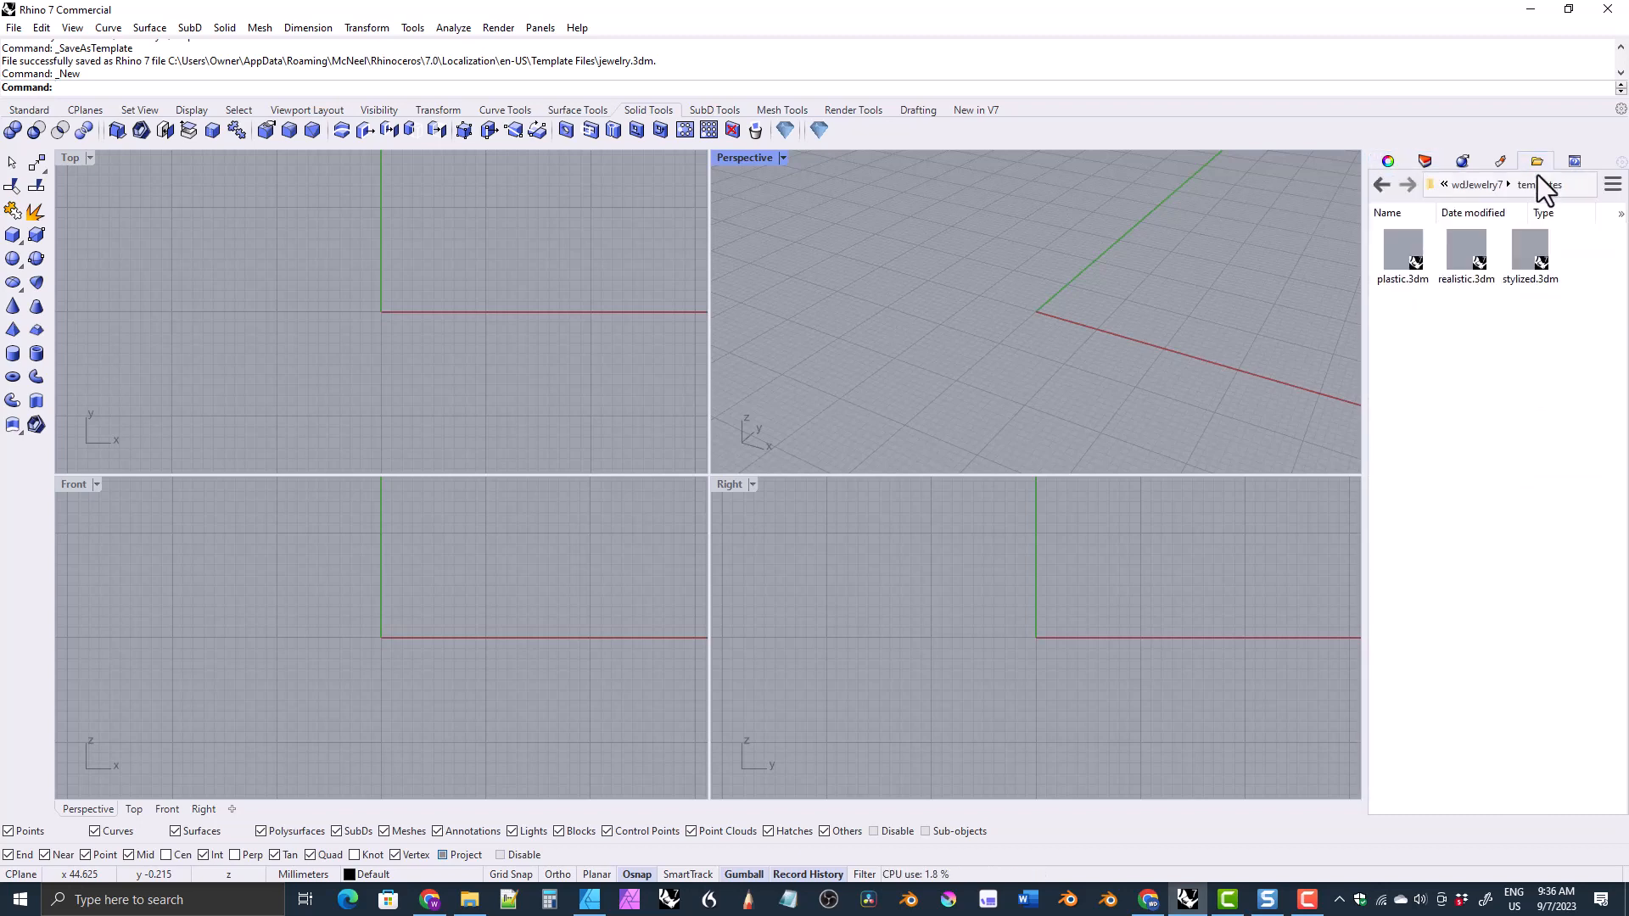
pyautogui.click(1425, 161)
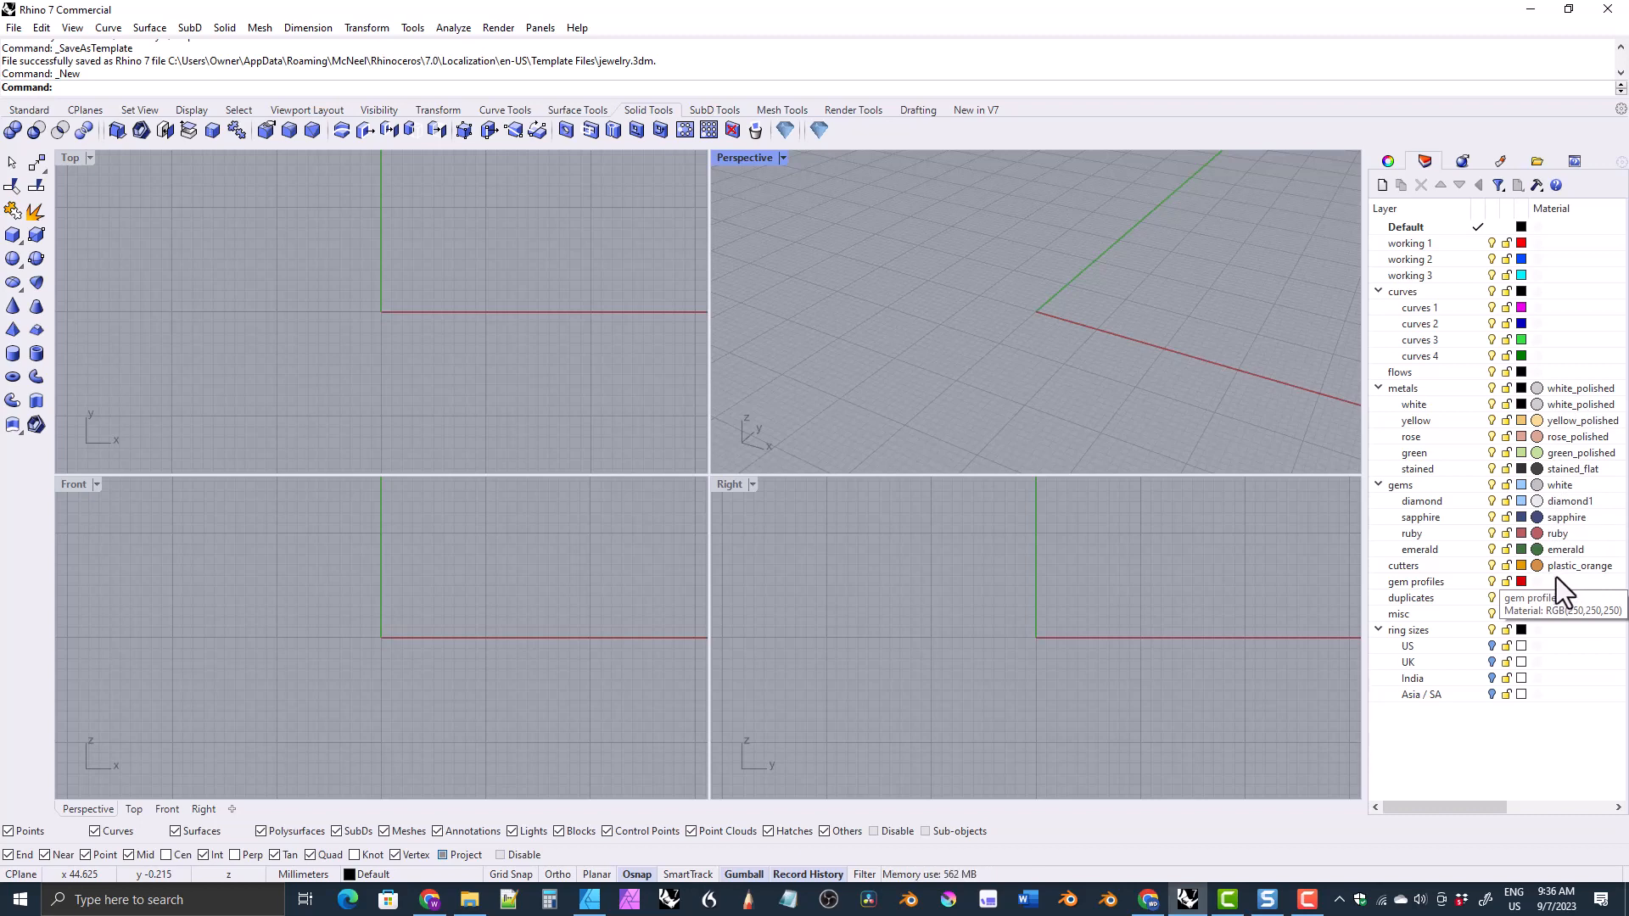
pyautogui.click(1538, 161)
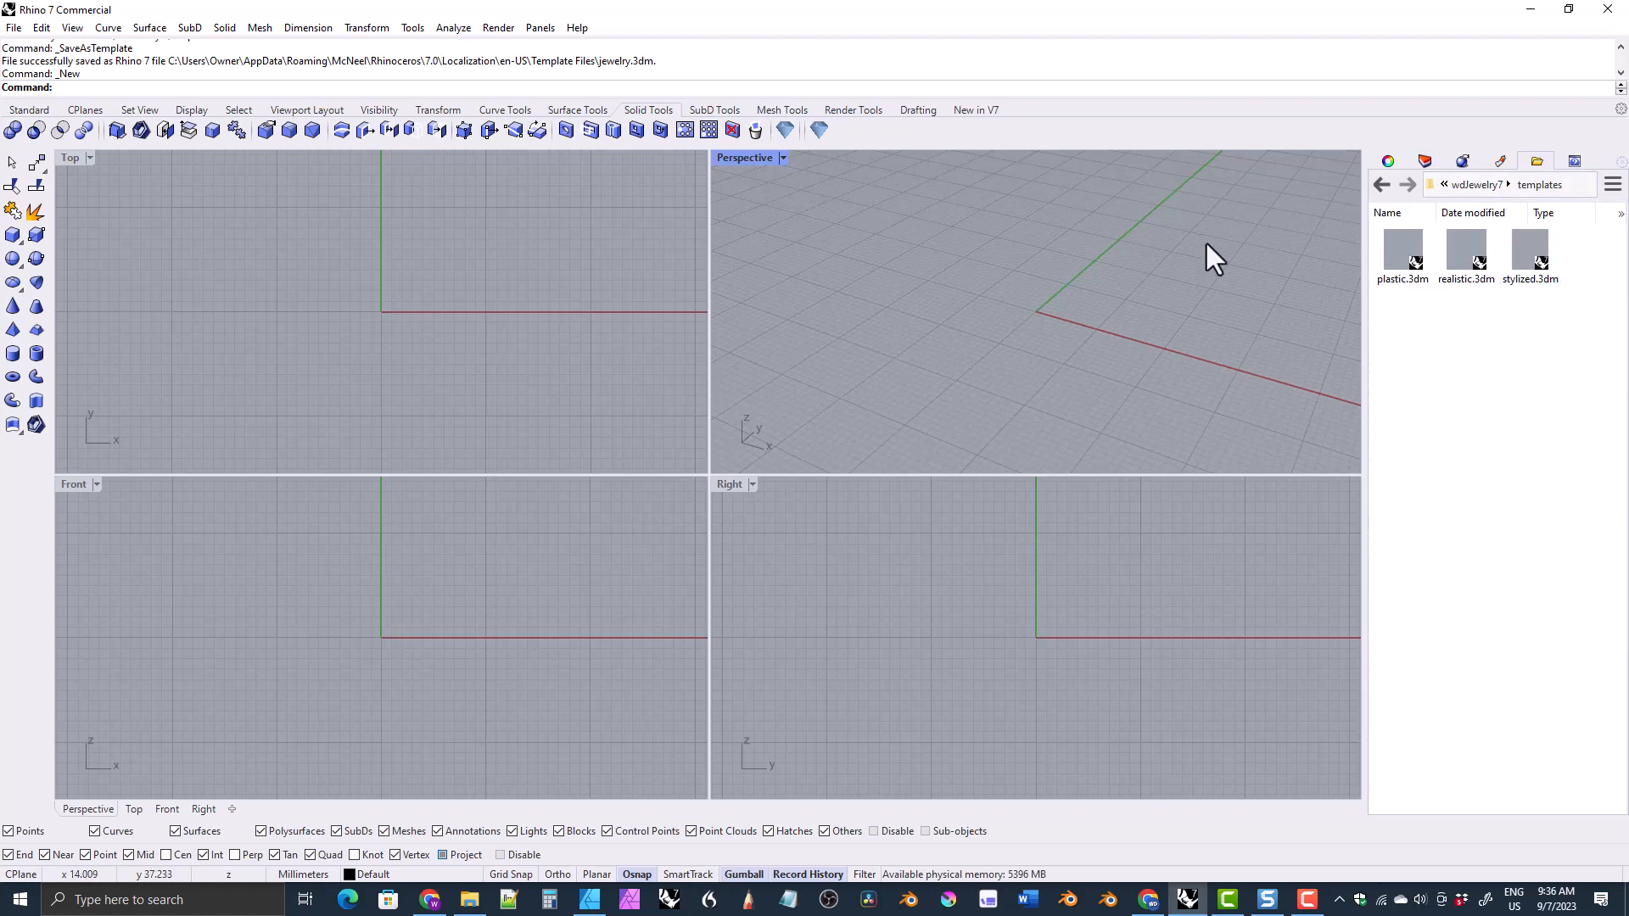
# Step: Preview the maximized Perspective viewport in Rendered and Raytraced display modes, and return to the four-viewport layout in Shaded mode
pyautogui.click(784, 158)
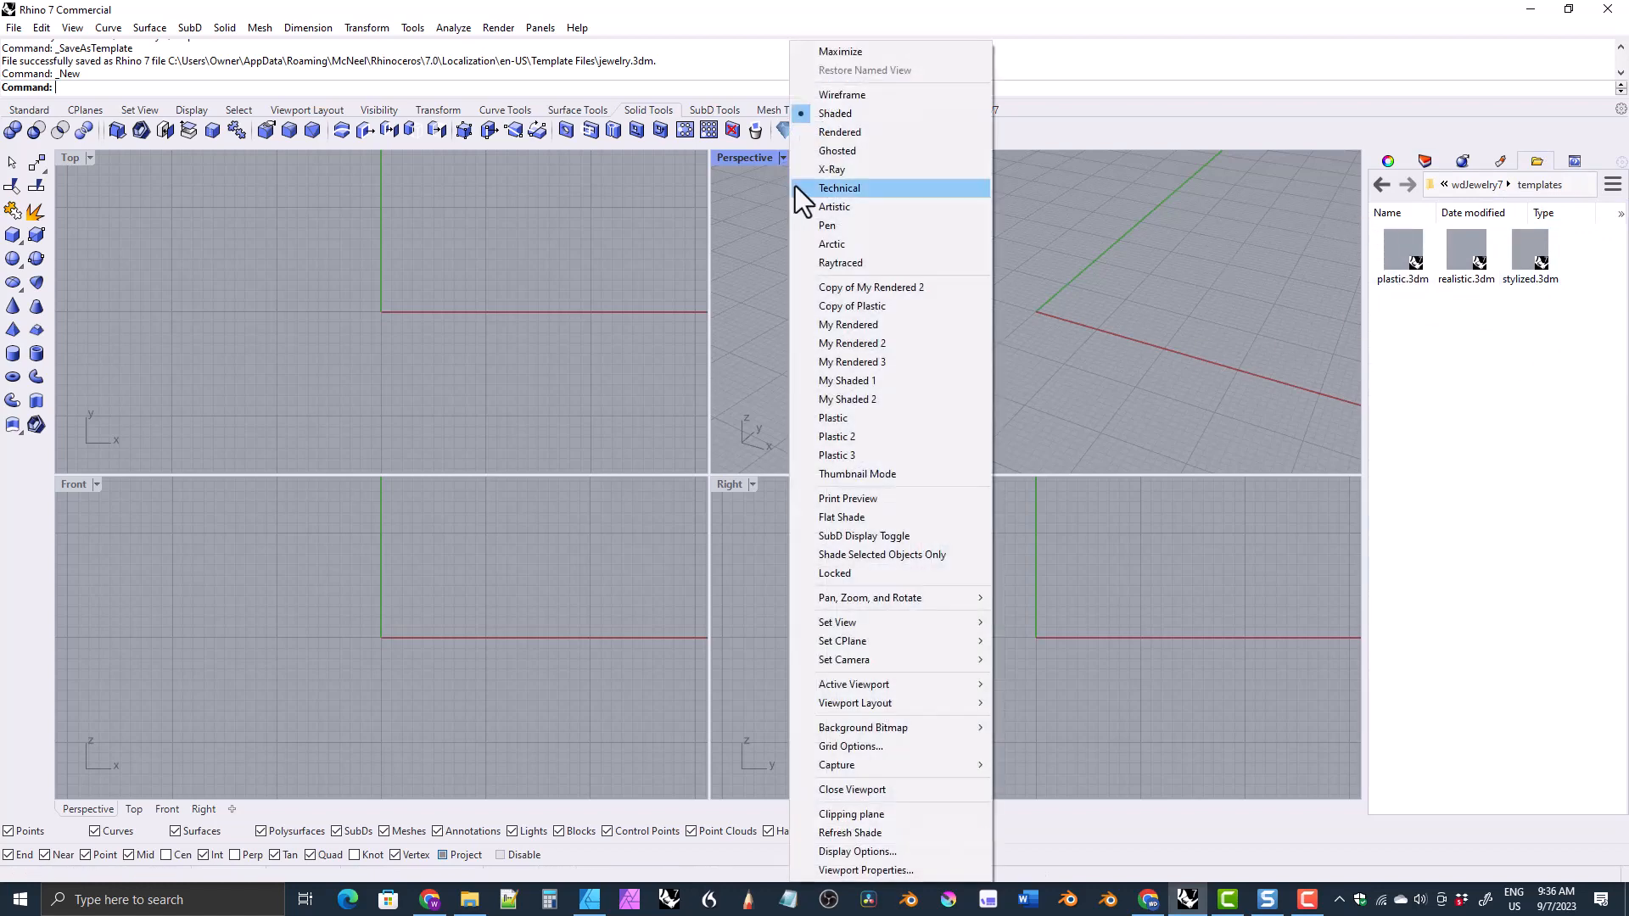
pyautogui.click(840, 133)
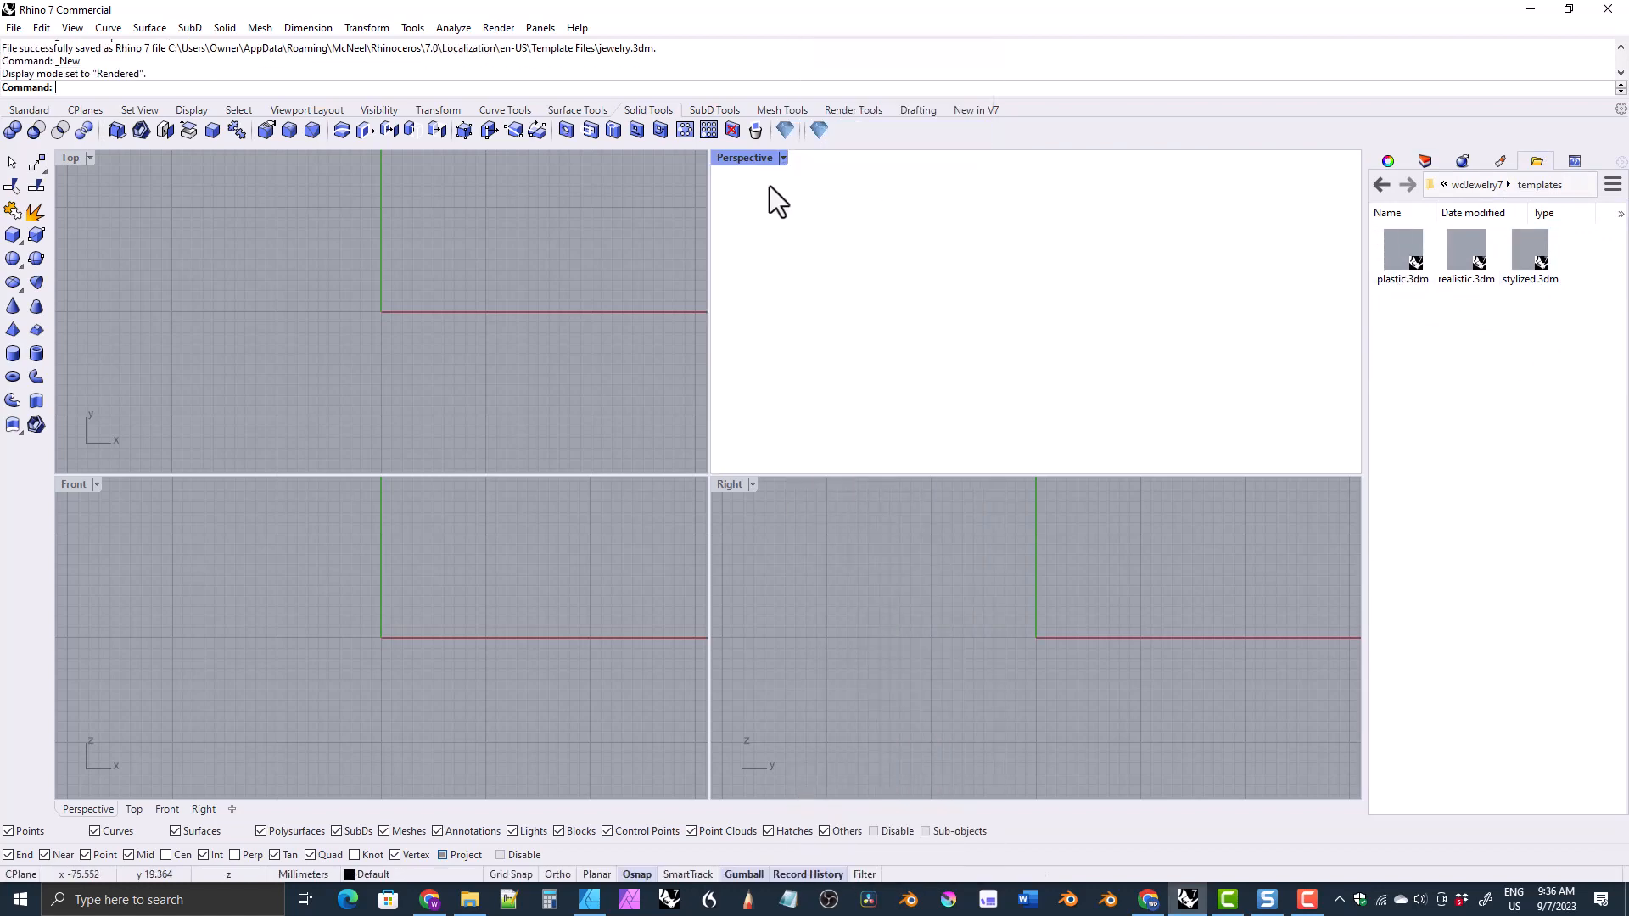
pyautogui.doubleClick(746, 160)
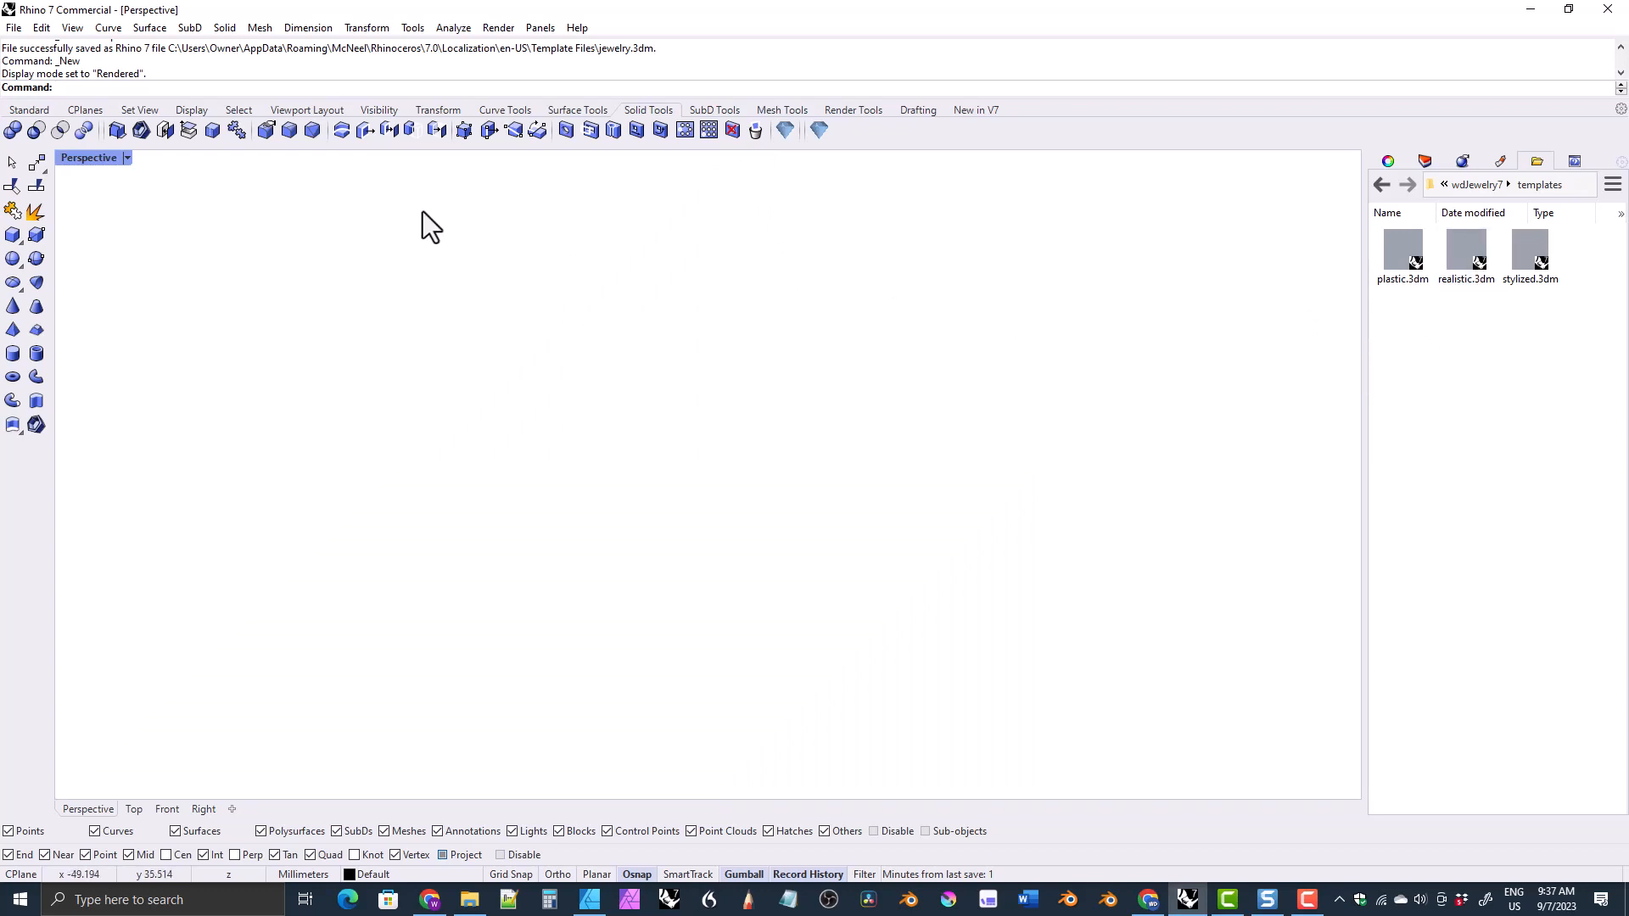
pyautogui.click(128, 158)
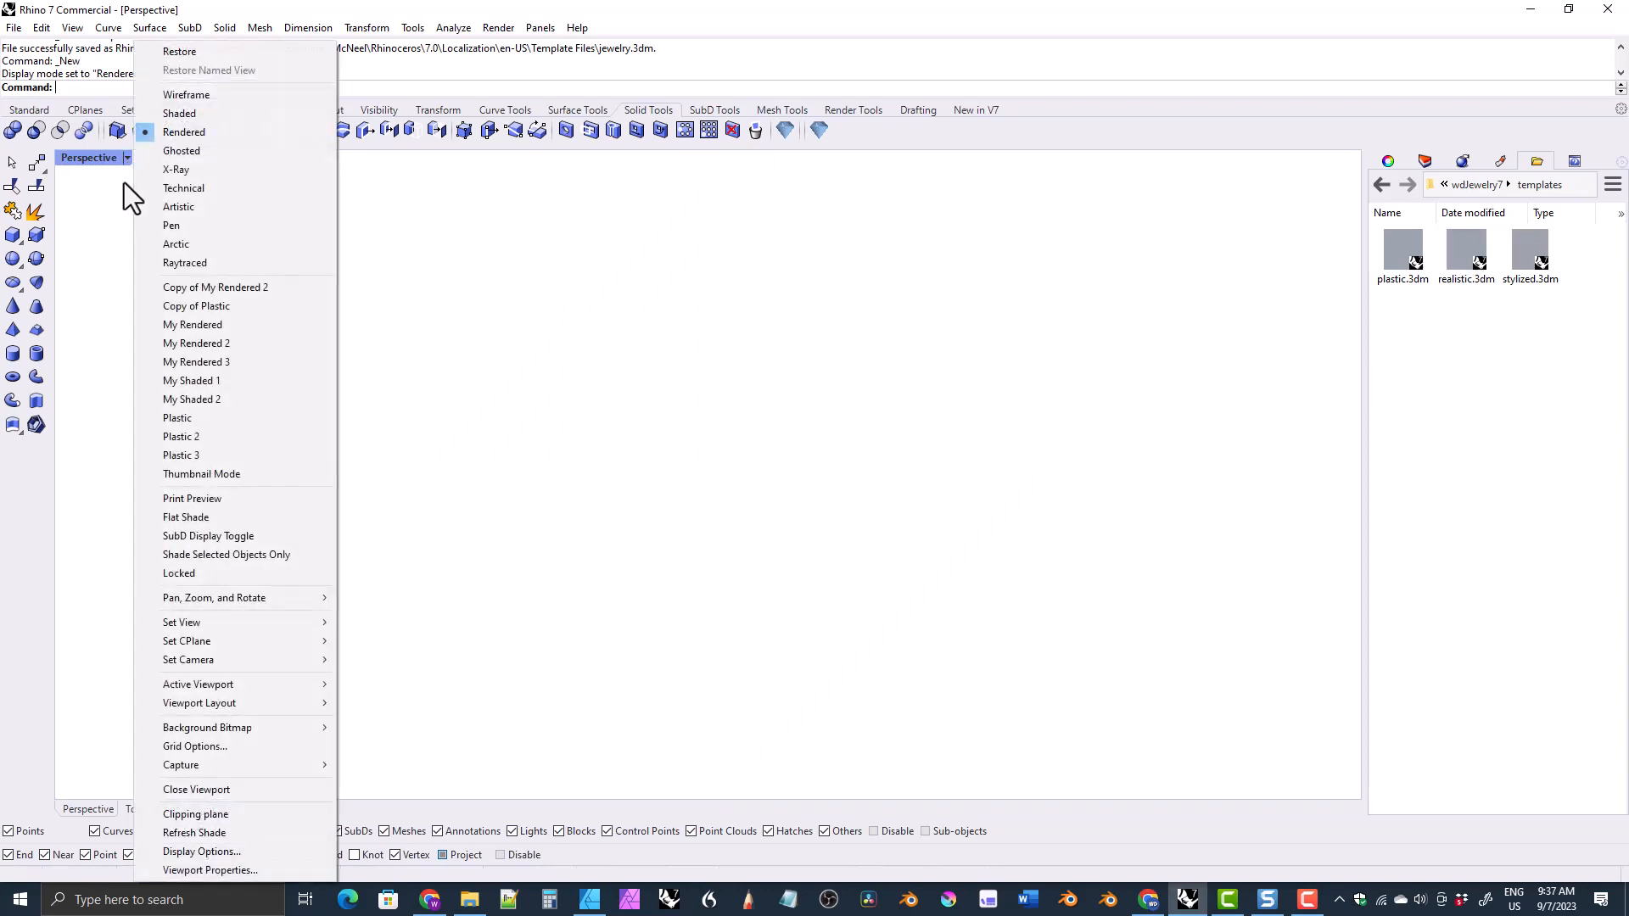
pyautogui.click(190, 265)
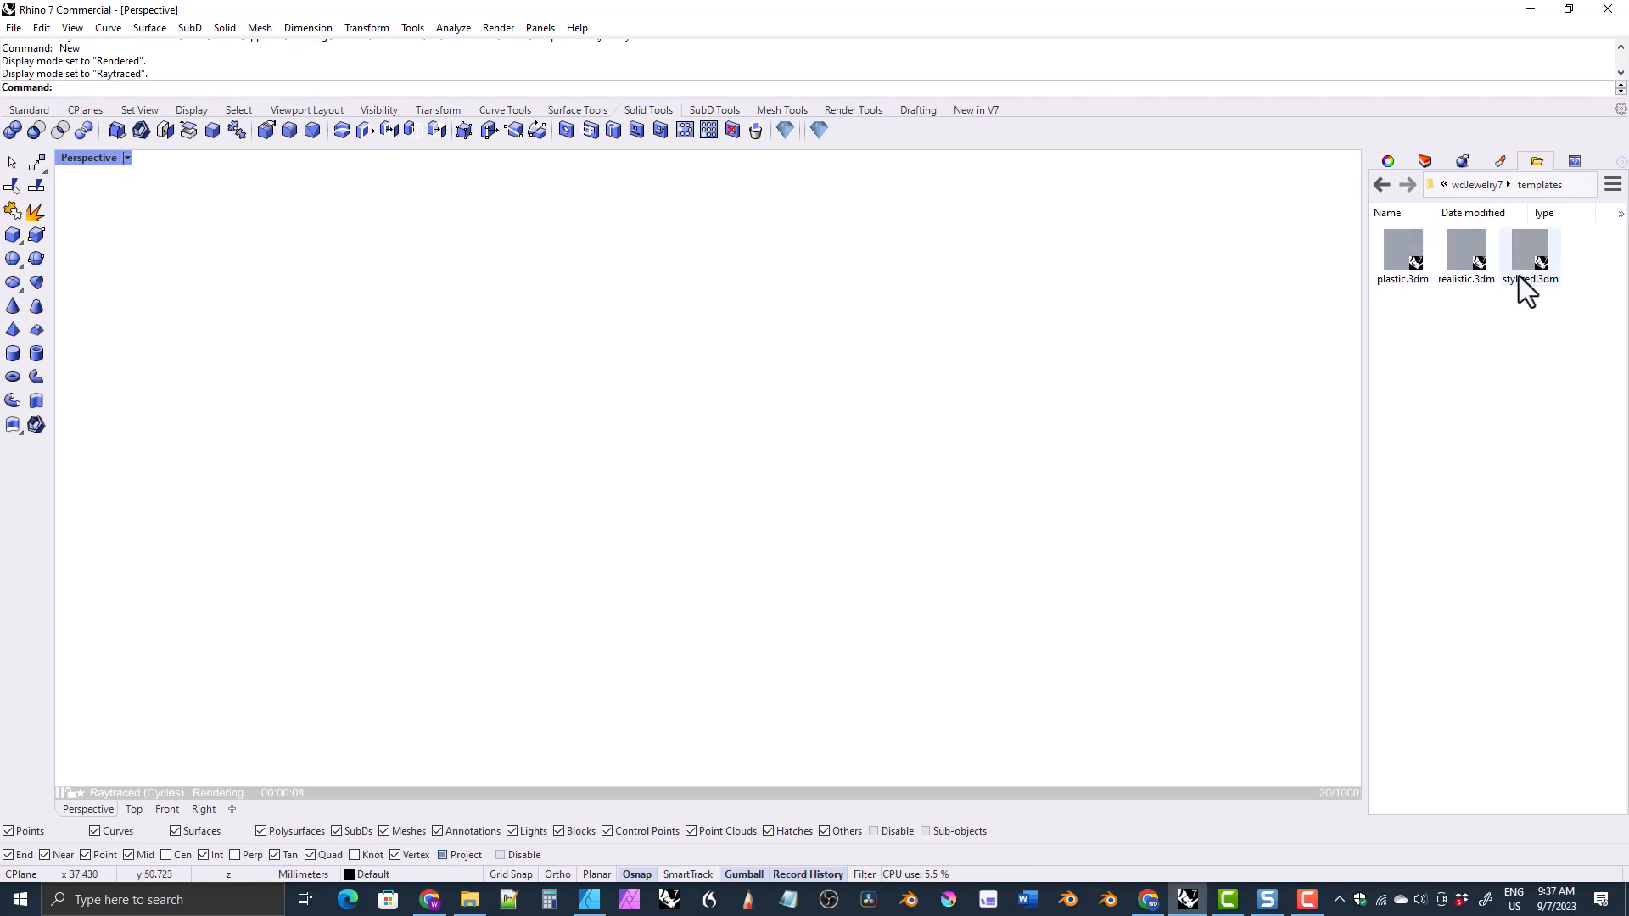
pyautogui.doubleClick(95, 160)
pyautogui.click(782, 160)
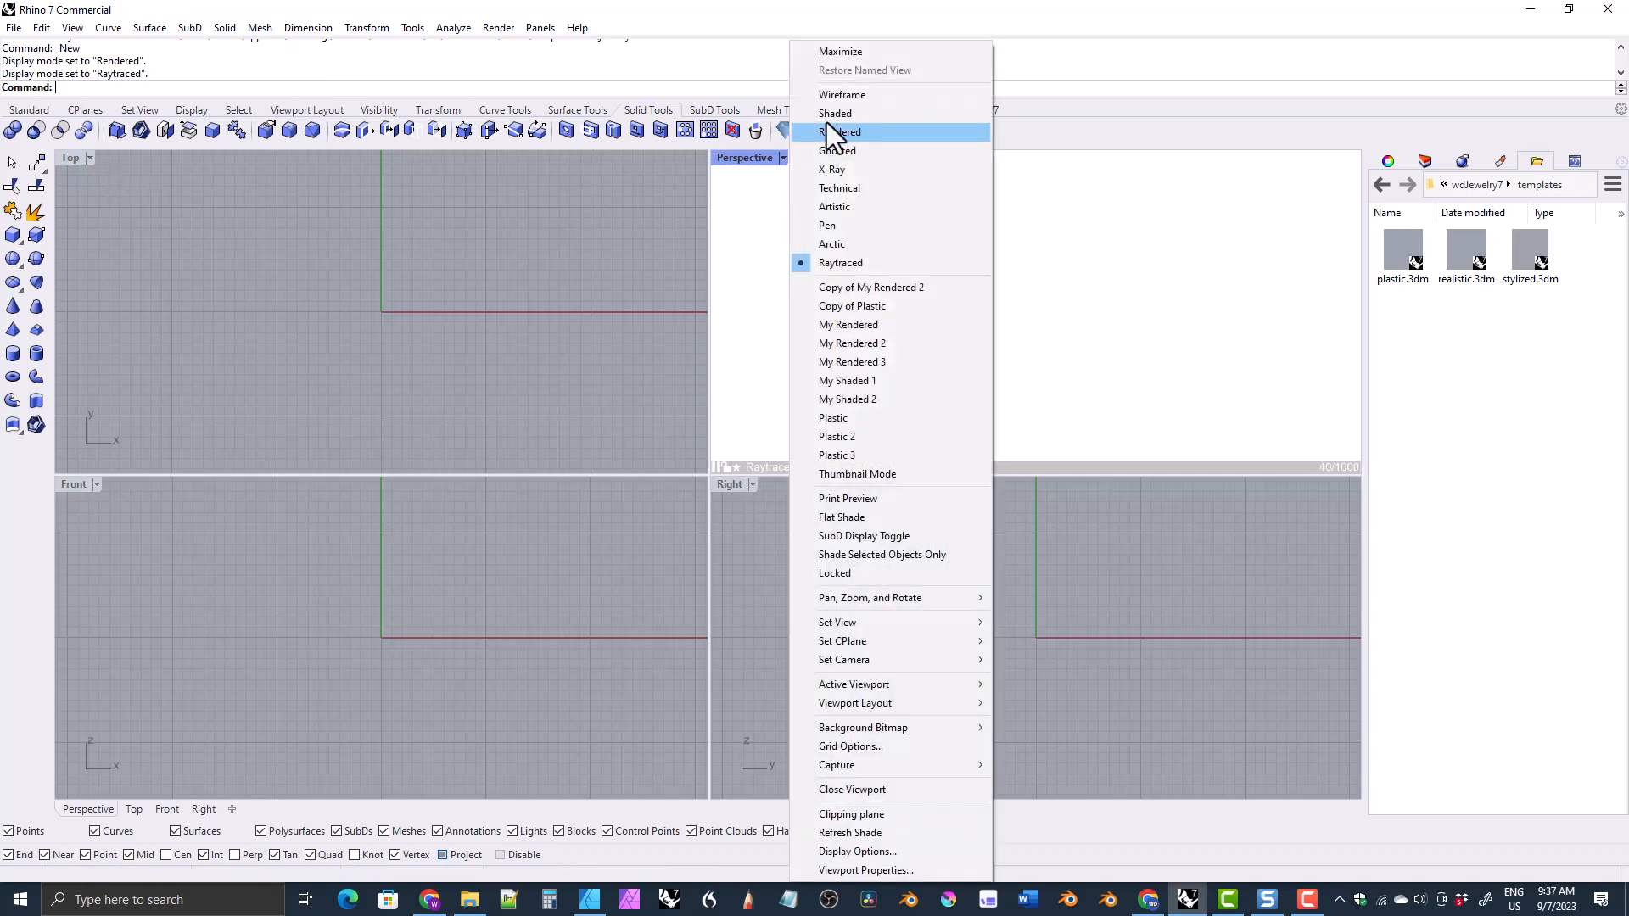
pyautogui.click(827, 127)
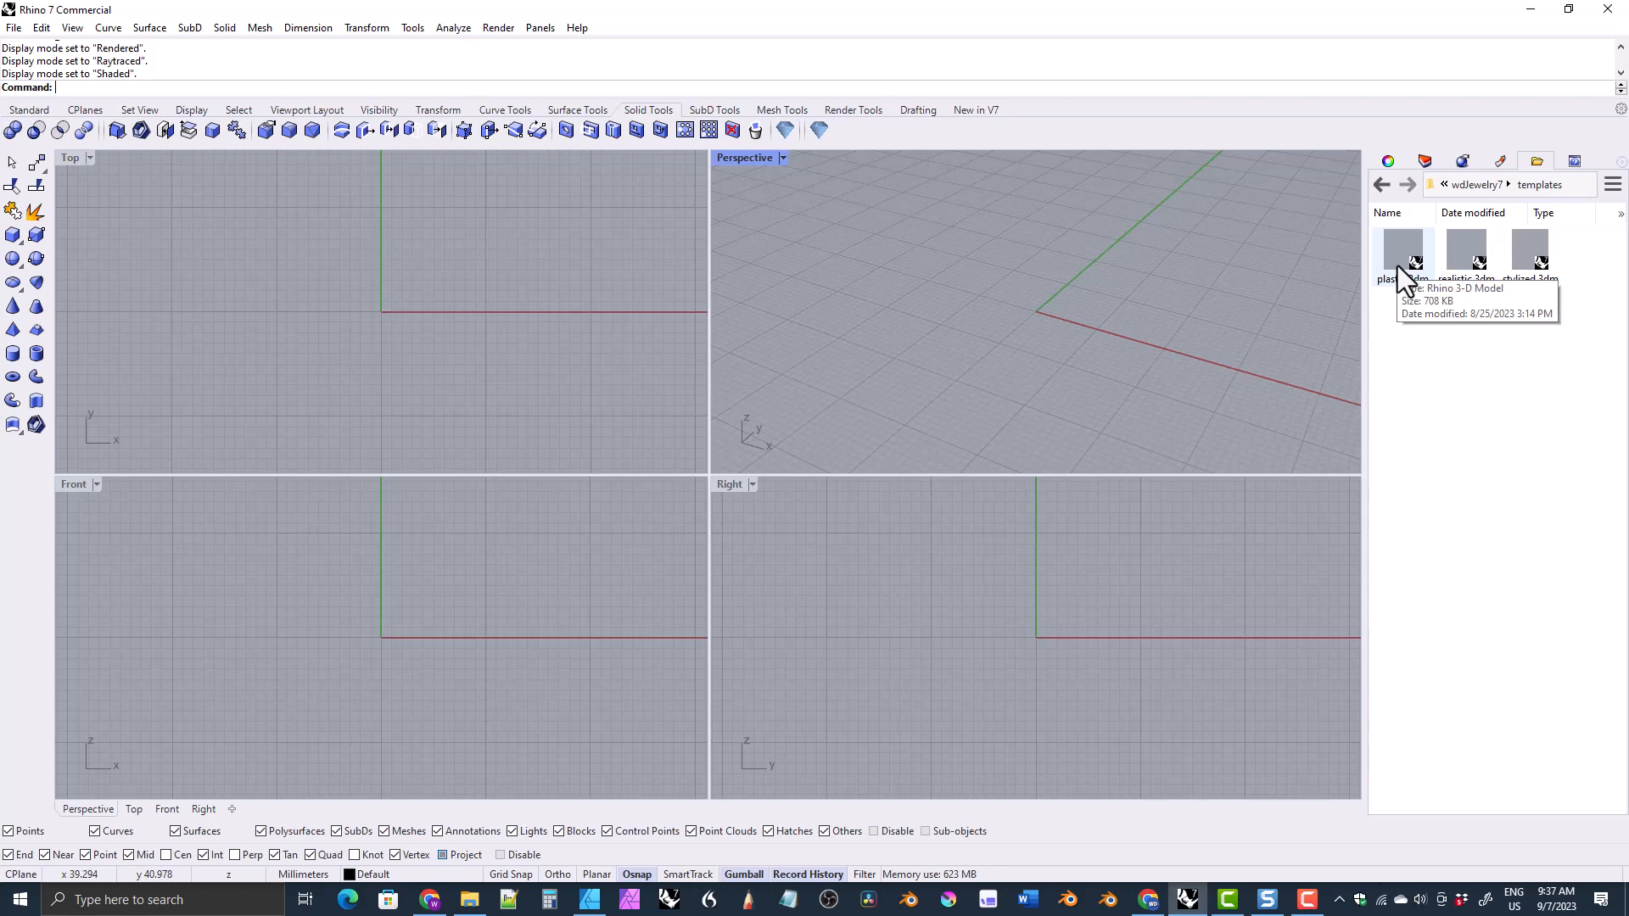
pyautogui.click(14, 27)
pyautogui.click(48, 49)
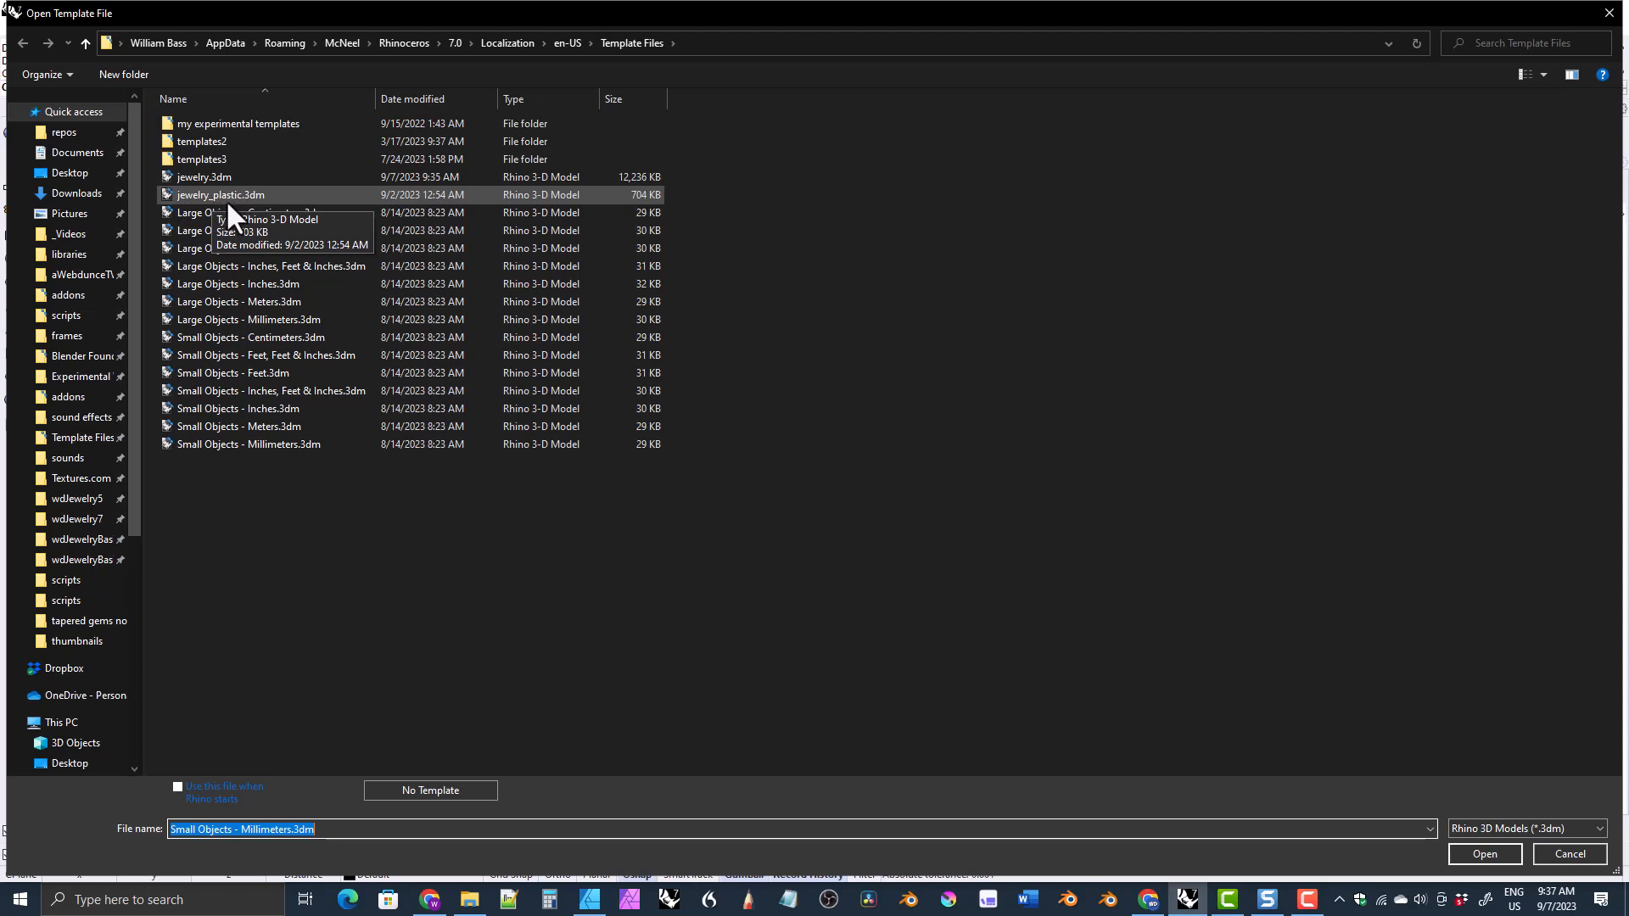
pyautogui.click(1570, 852)
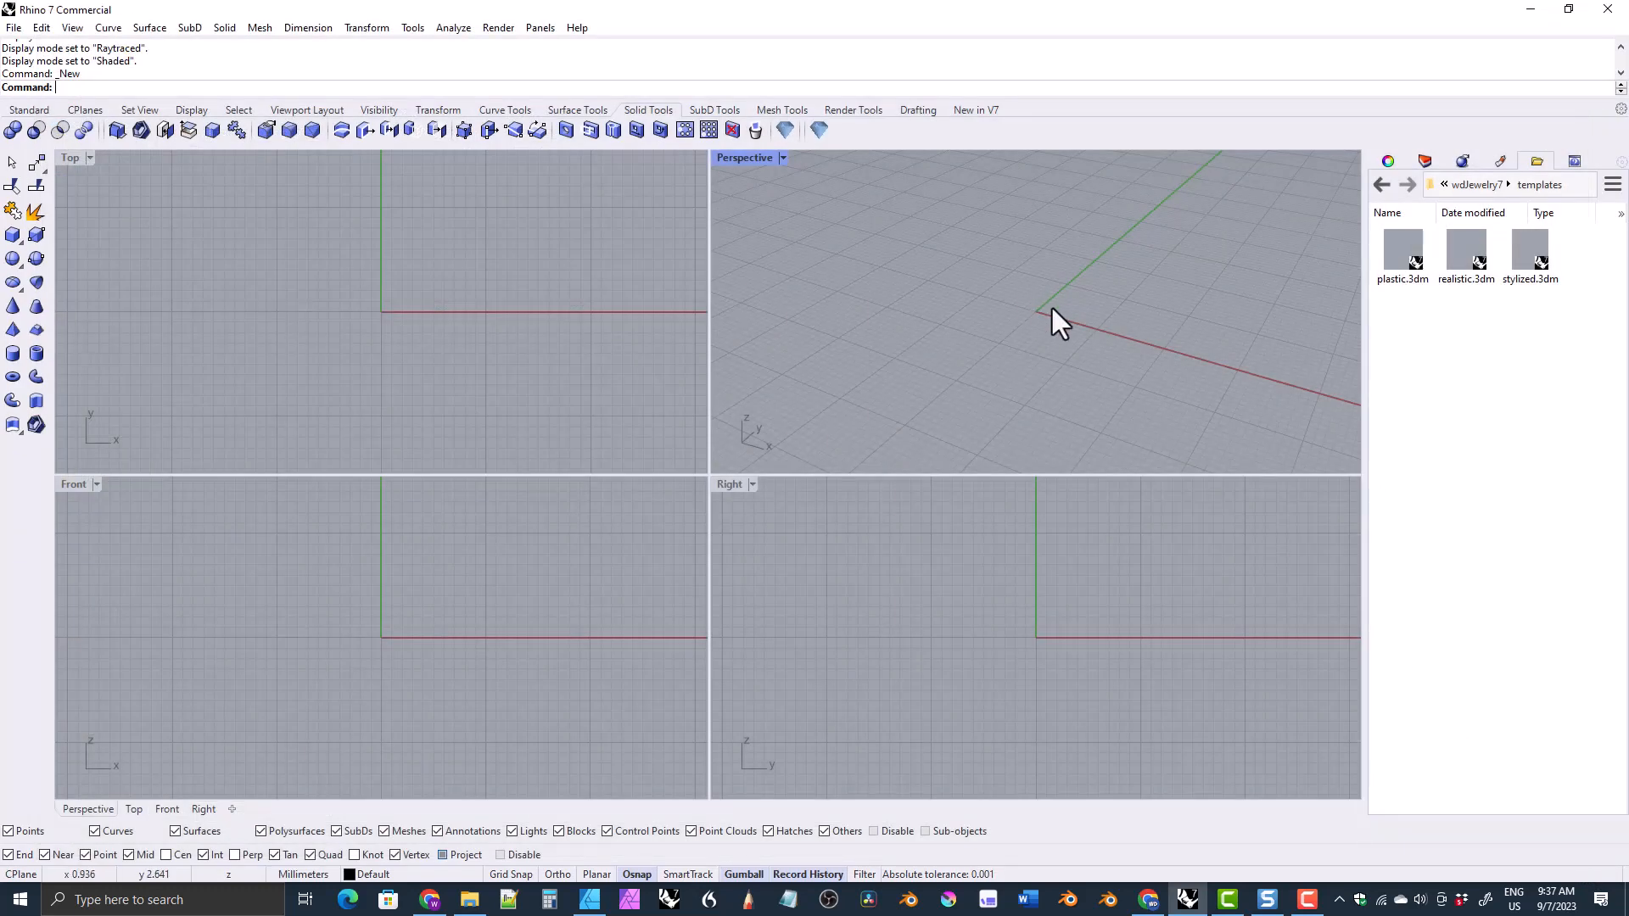
# Step: Open plastic.3dm from the wdJewelry7 templates folder as the current file
pyautogui.moveTo(1407, 252); pyautogui.dragTo(1040, 323)
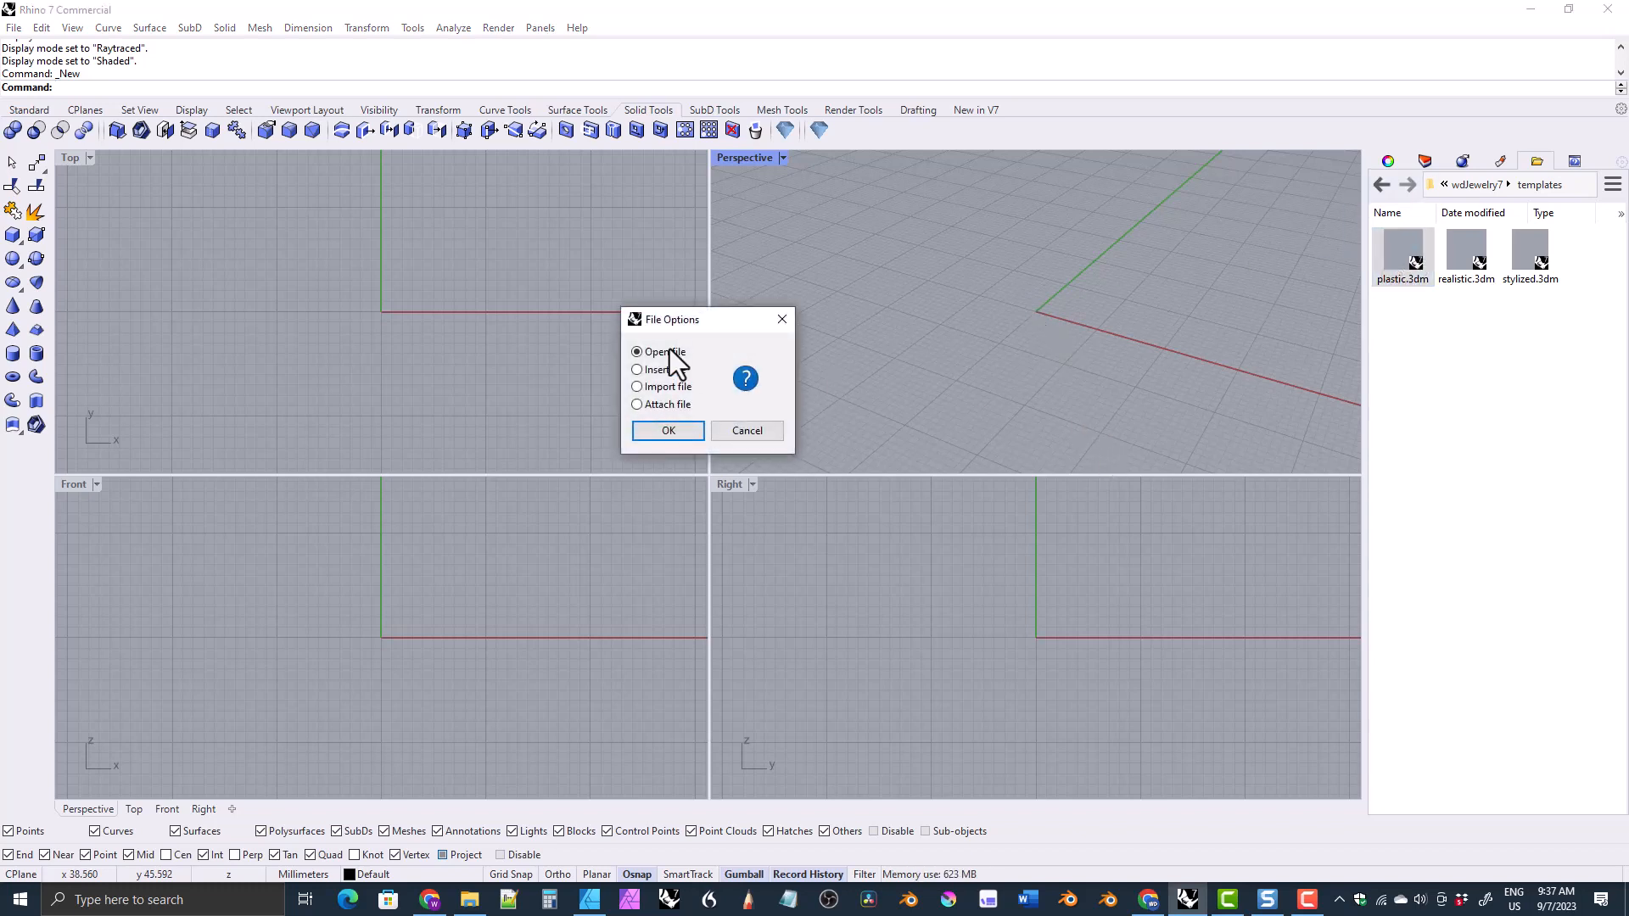
pyautogui.click(670, 433)
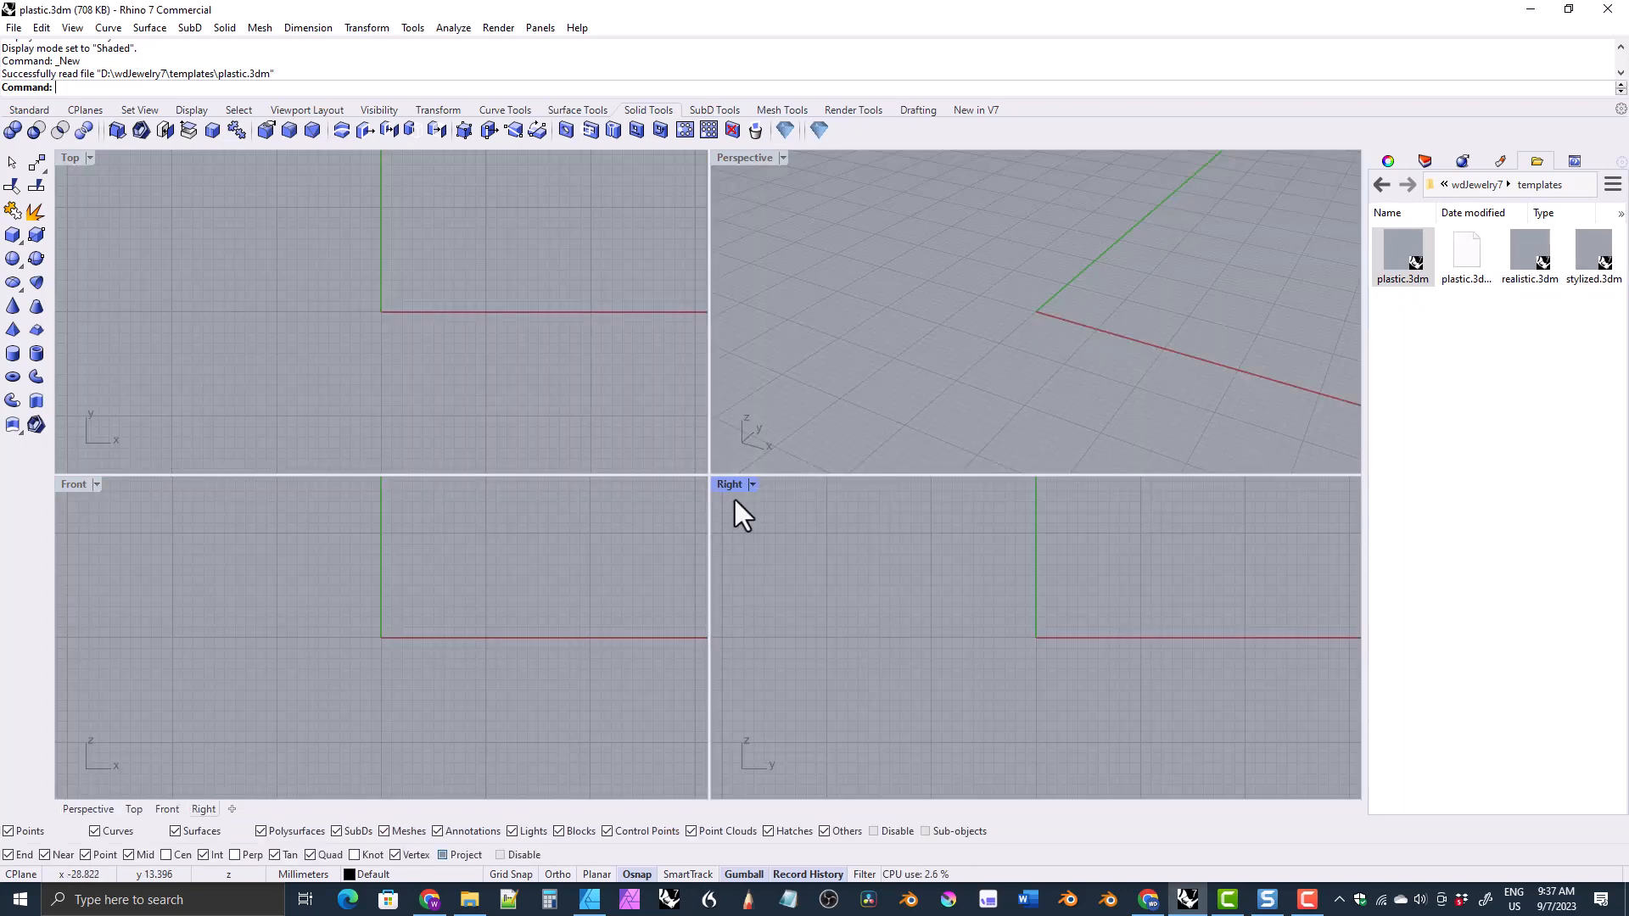
# Step: Save the current file as a template named jewelry_plastic, replacing the existing one, and return to the wdJewelry7 library folder
pyautogui.click(14, 28)
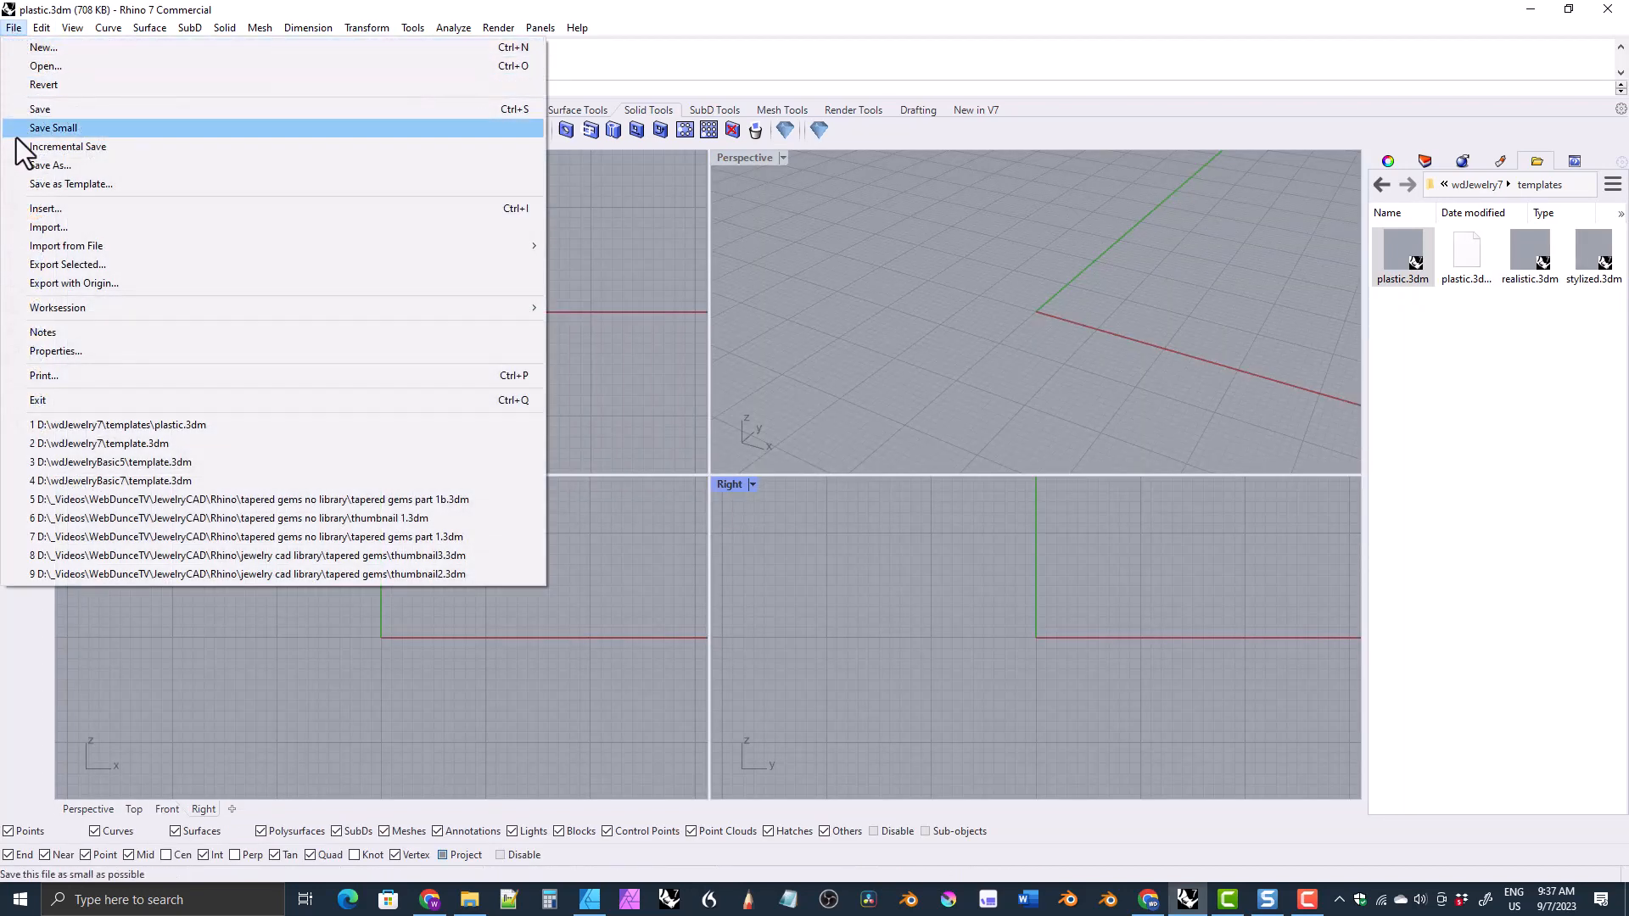
pyautogui.click(61, 185)
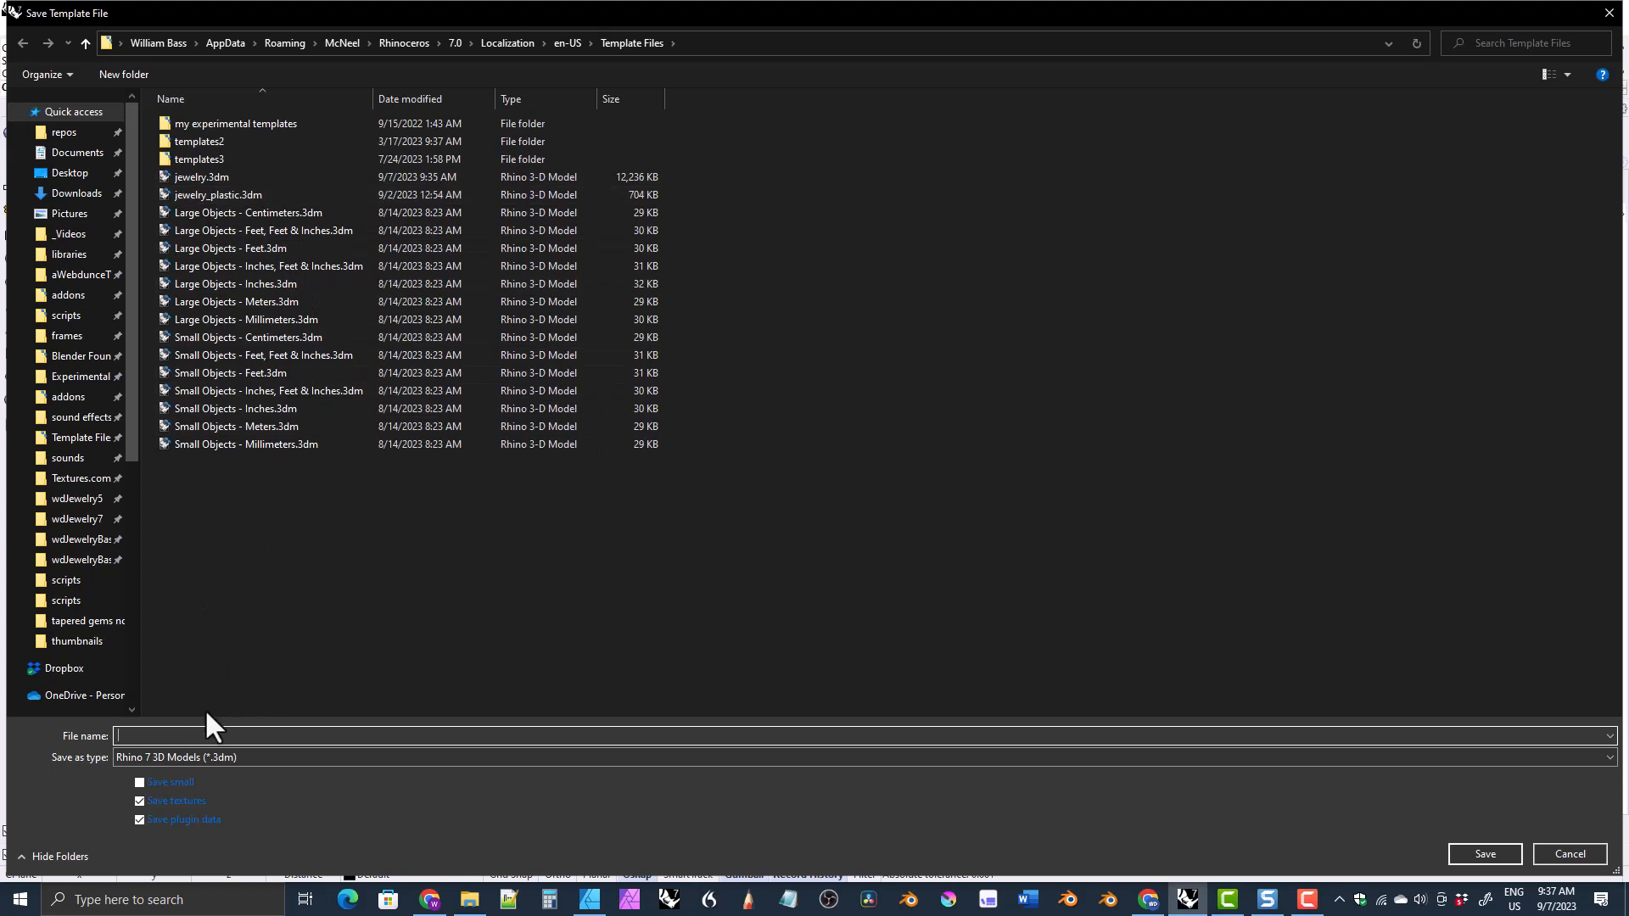
pyautogui.write('jewel')
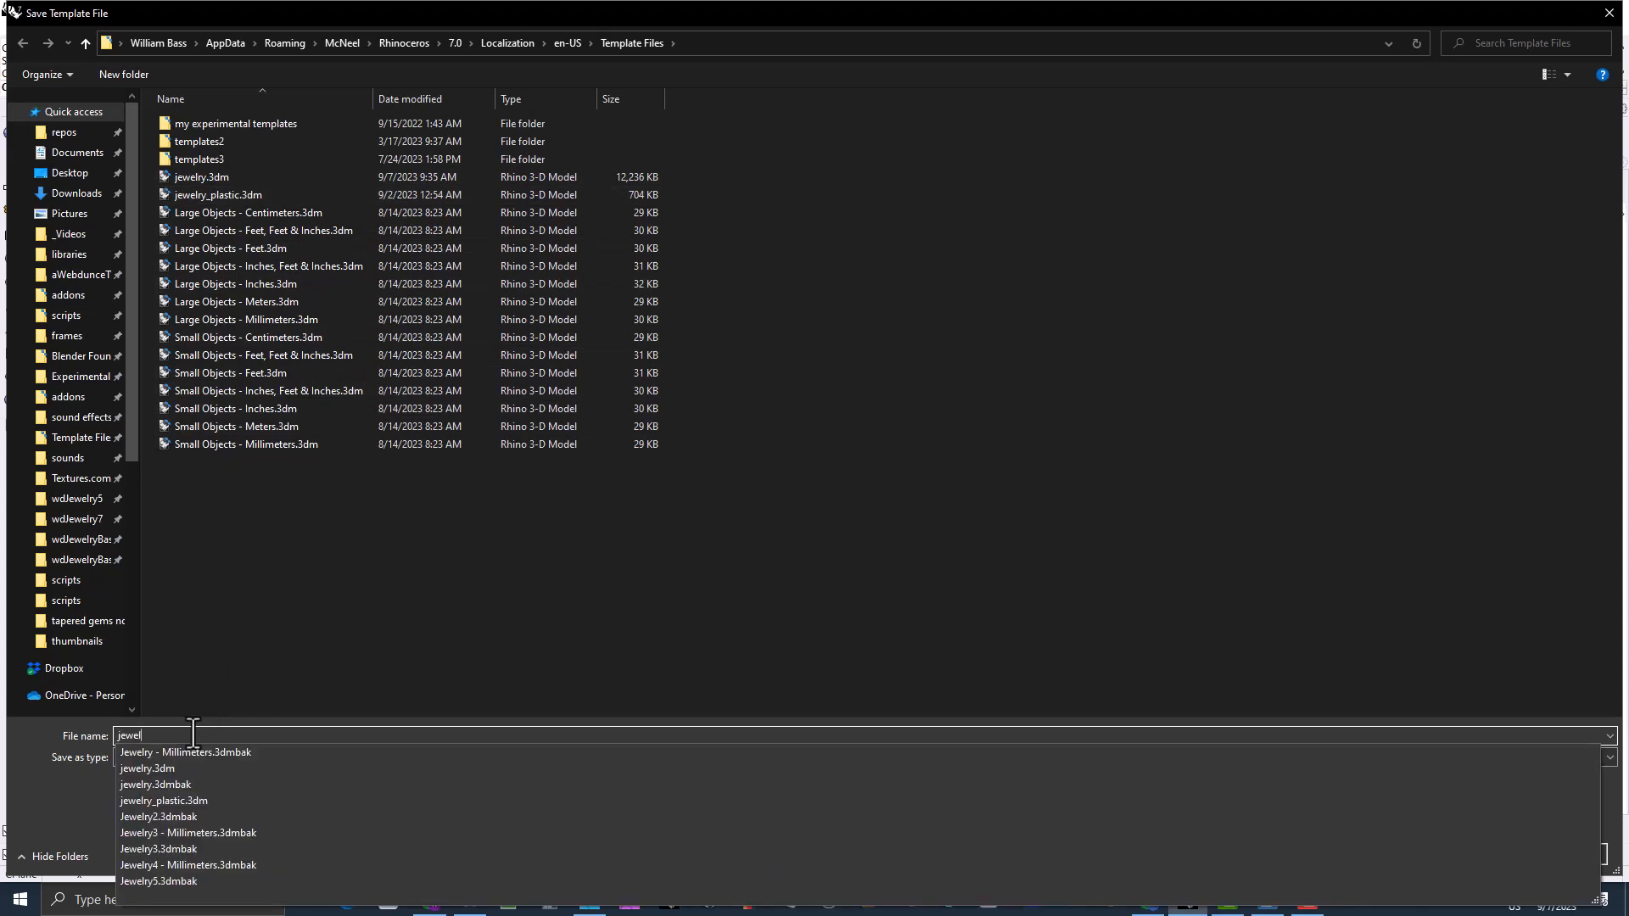
pyautogui.write('ry_plastic')
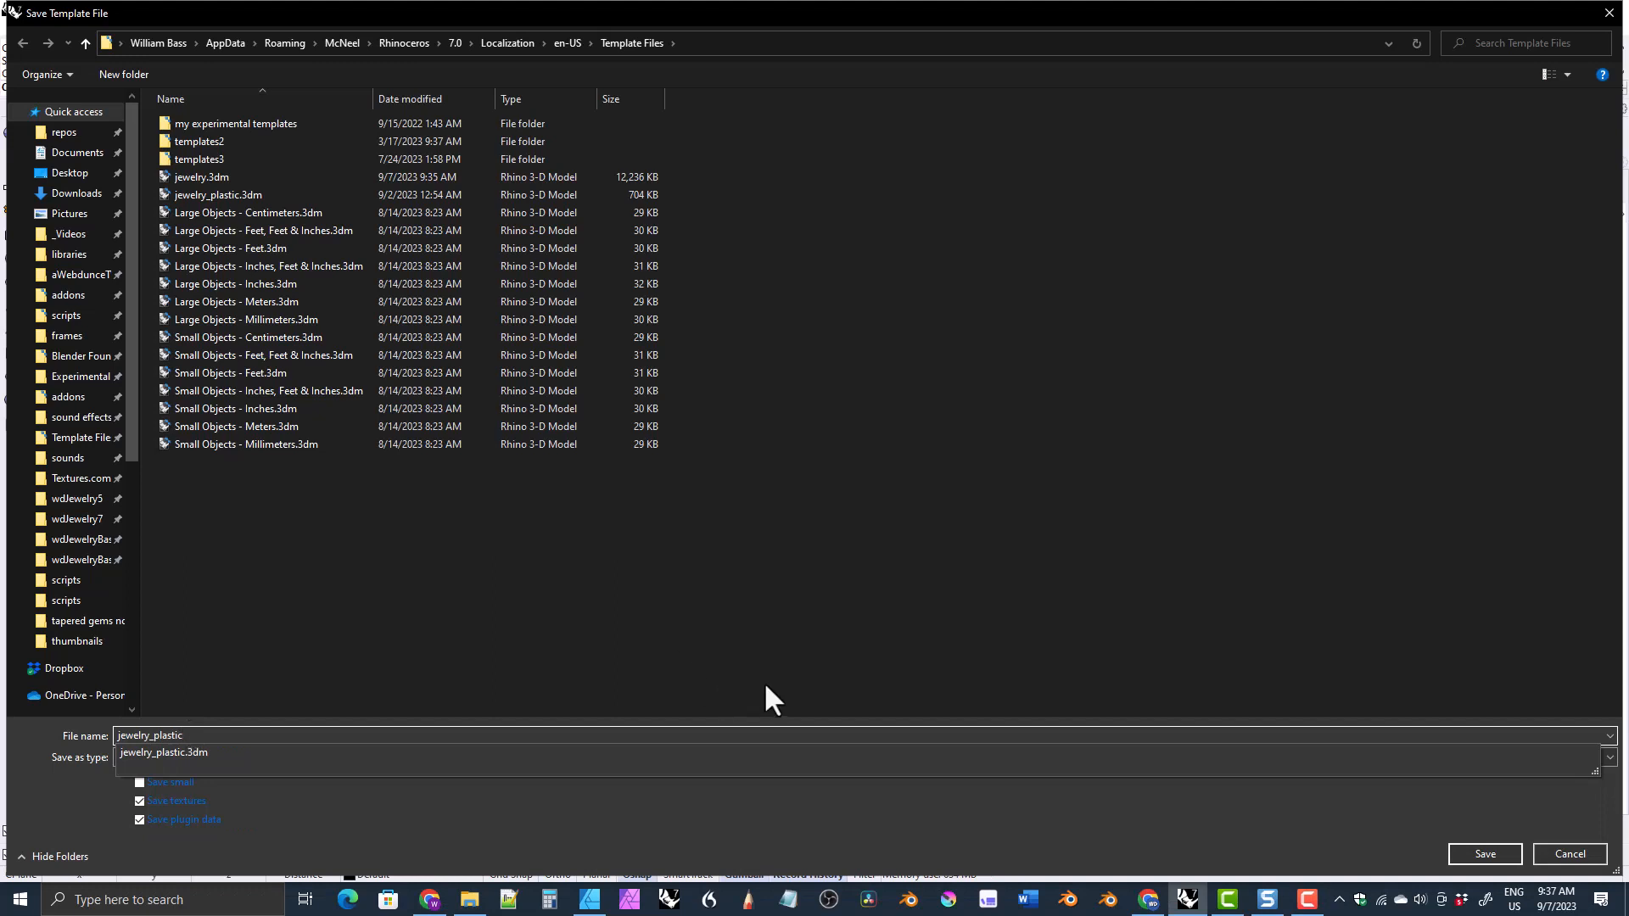
pyautogui.click(1487, 857)
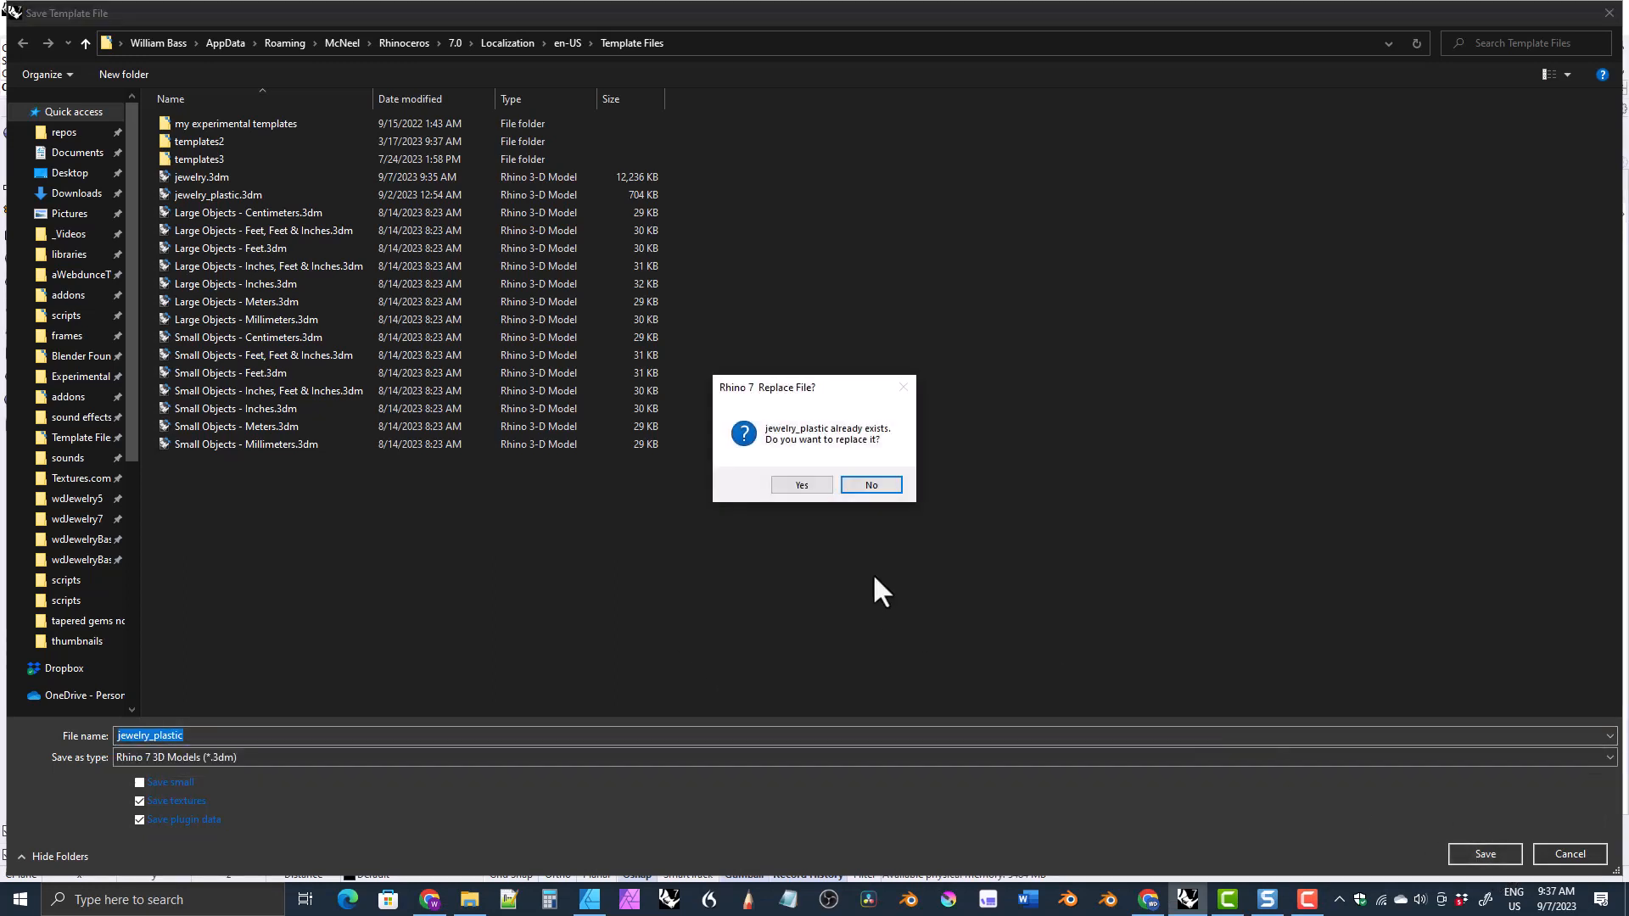
pyautogui.click(801, 486)
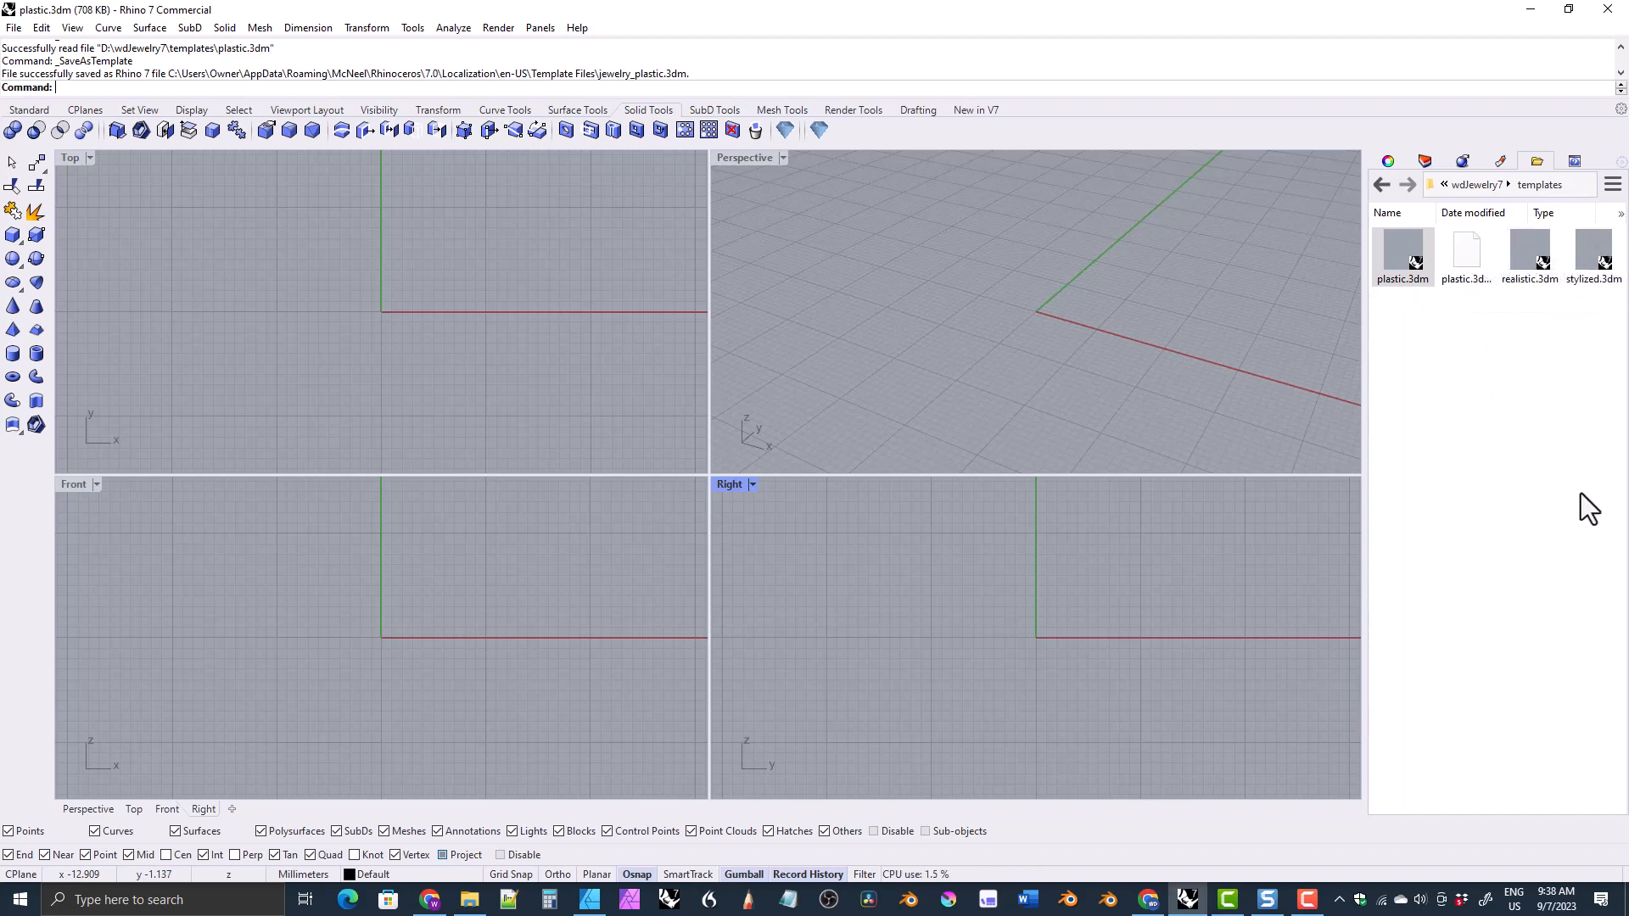
pyautogui.click(1381, 185)
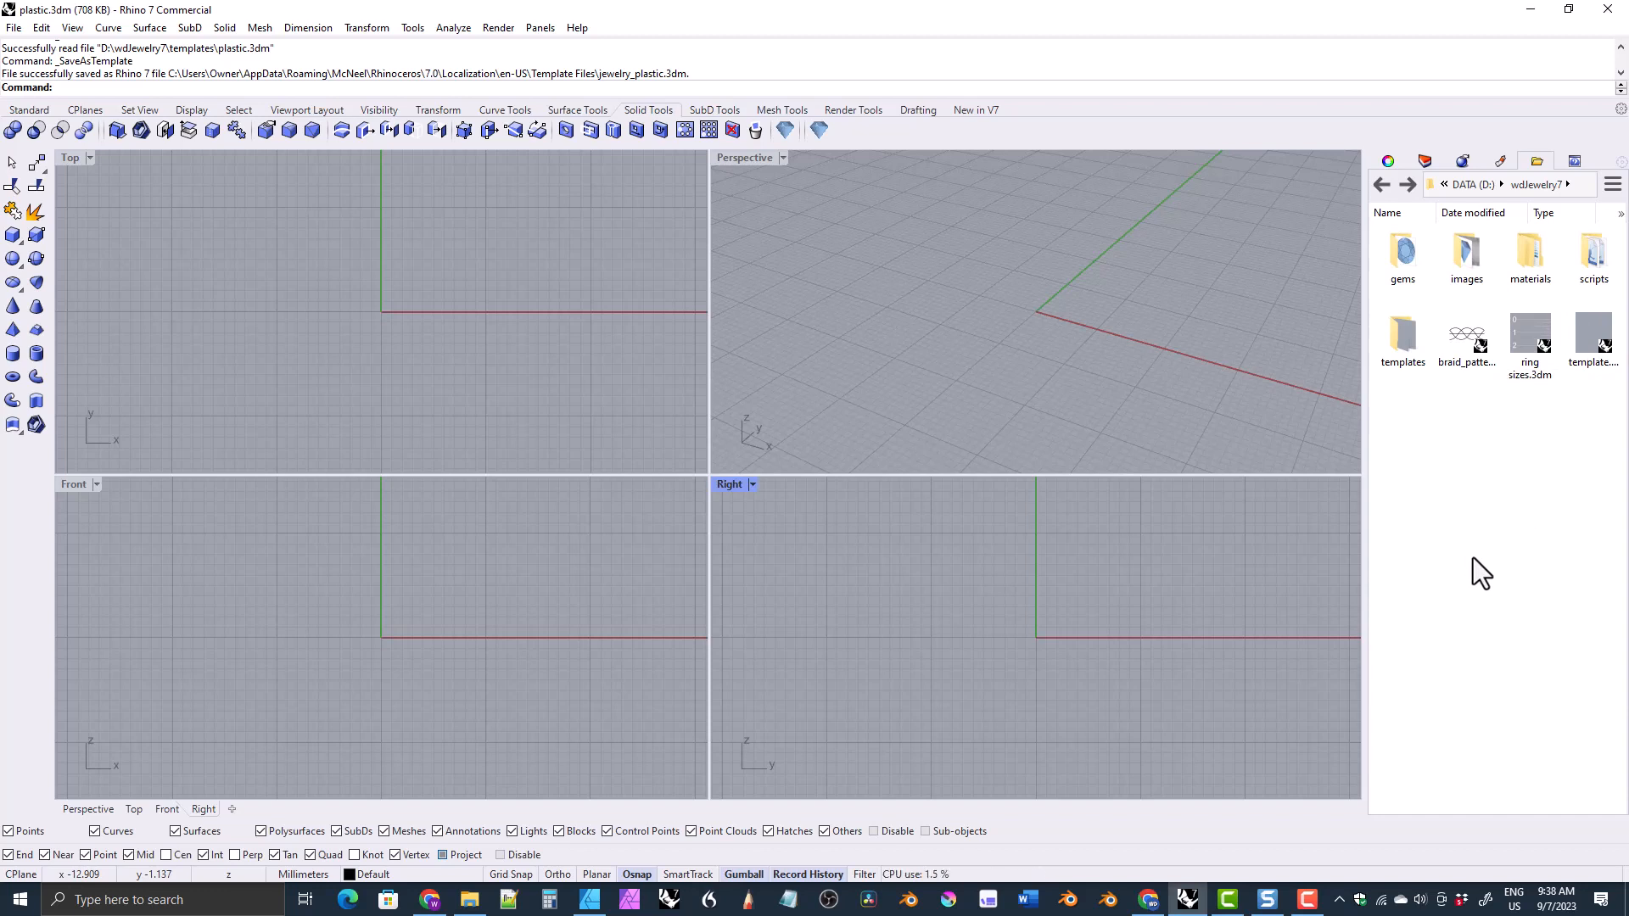
# Step: With the layer list shown, draw a sphere at the origin and place a copy on each side along X, shifting the left copy in positive Y
pyautogui.click(1426, 162)
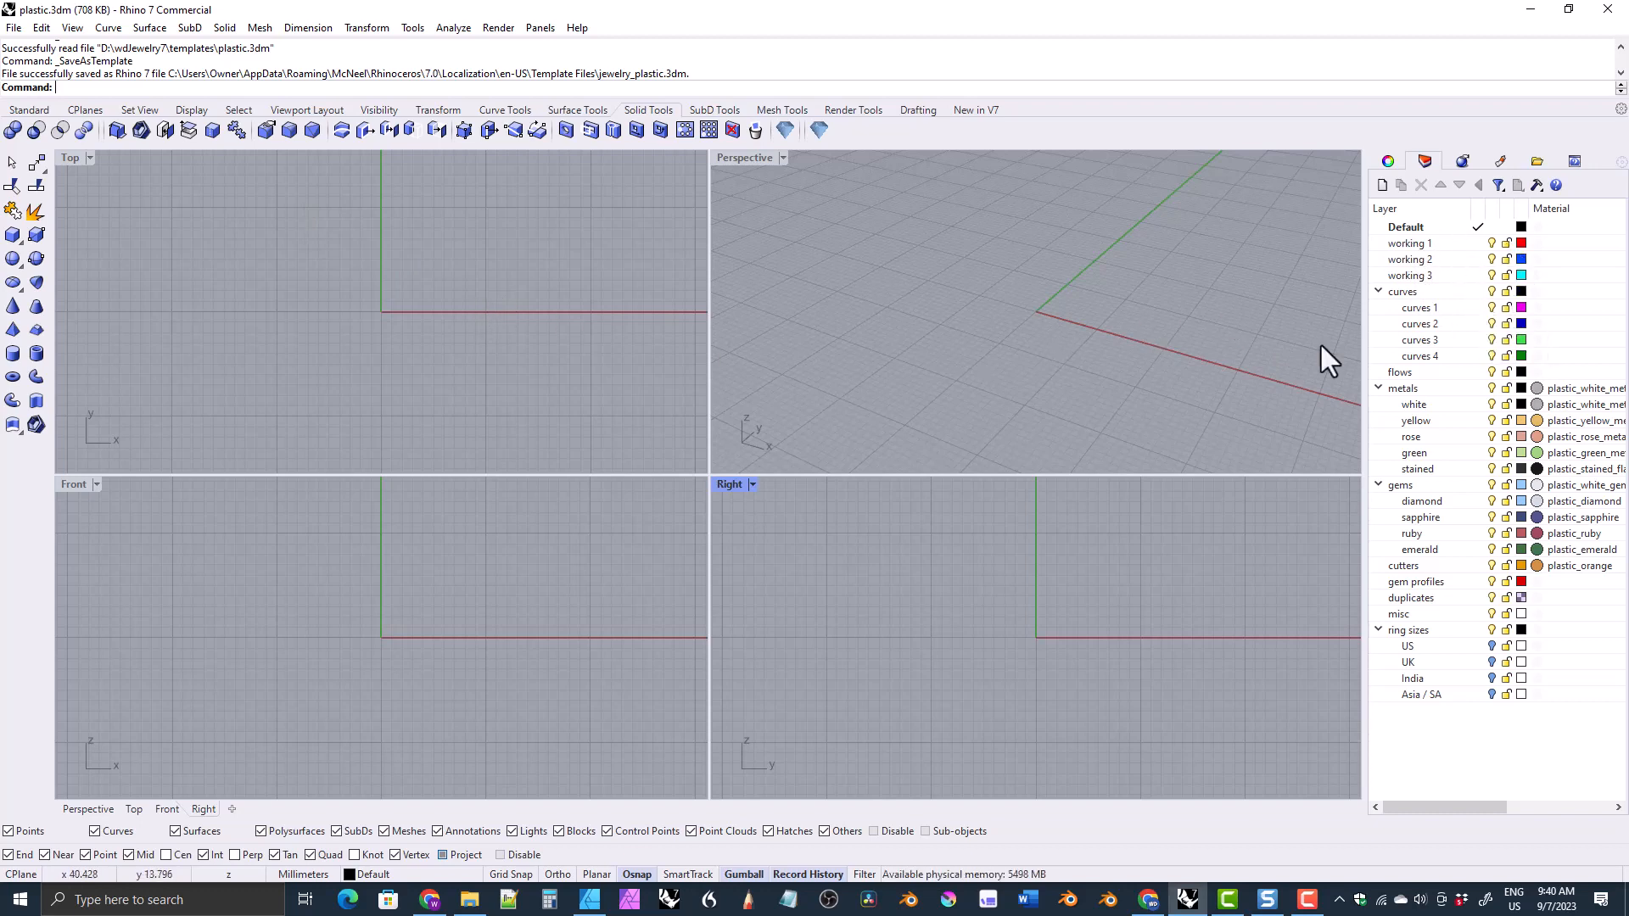
pyautogui.click(12, 257)
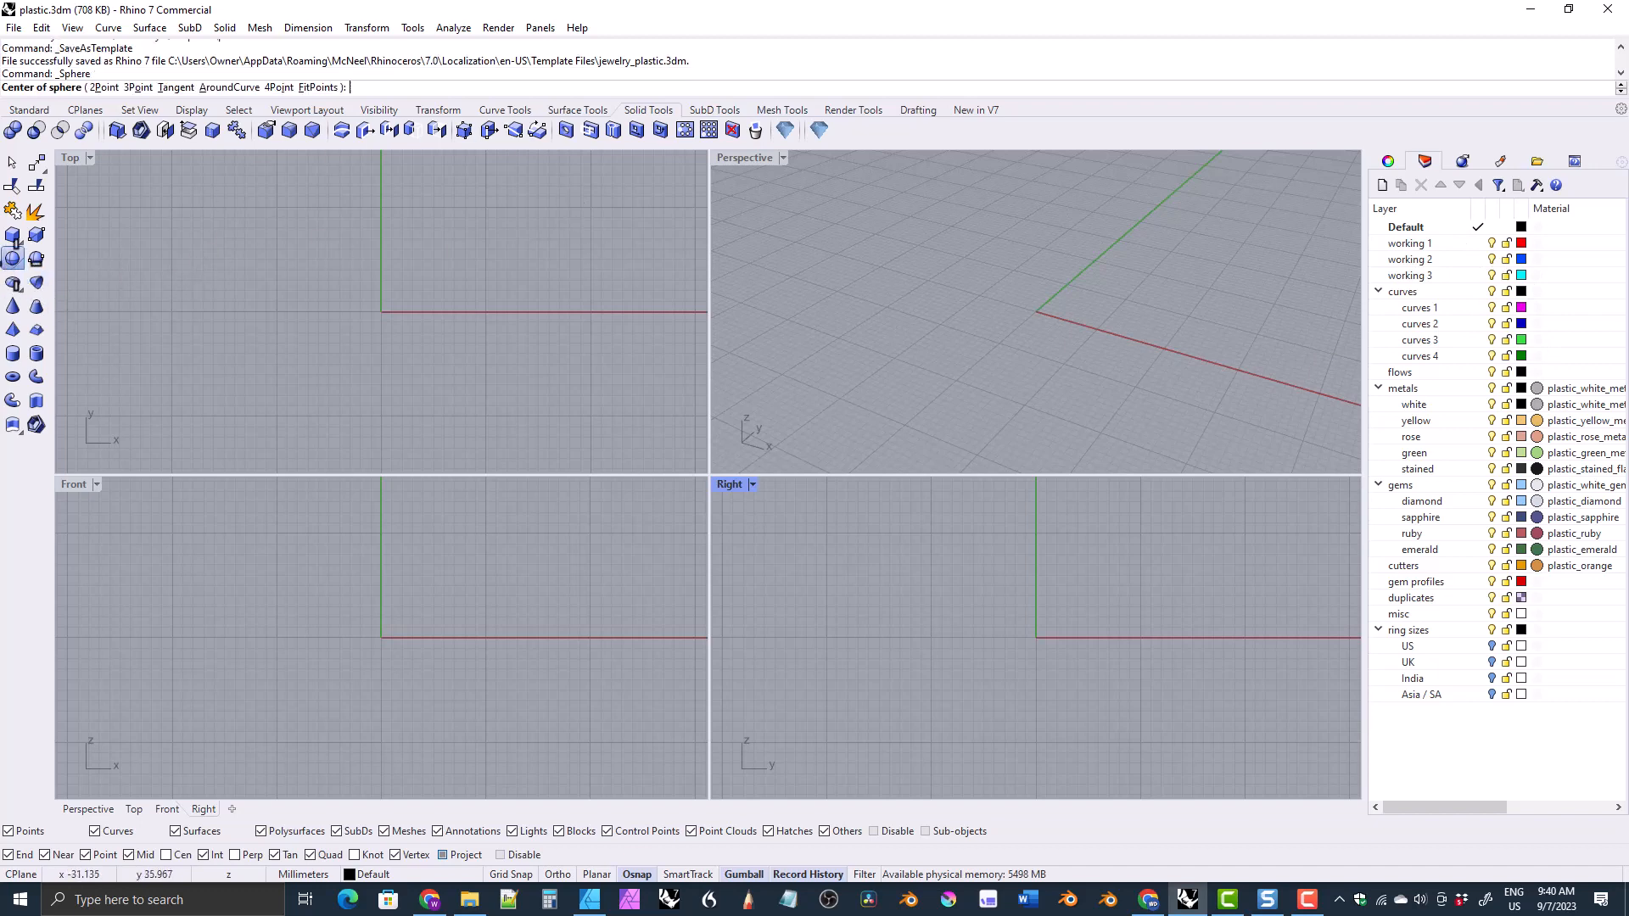
pyautogui.click(1036, 310)
pyautogui.click(1010, 316)
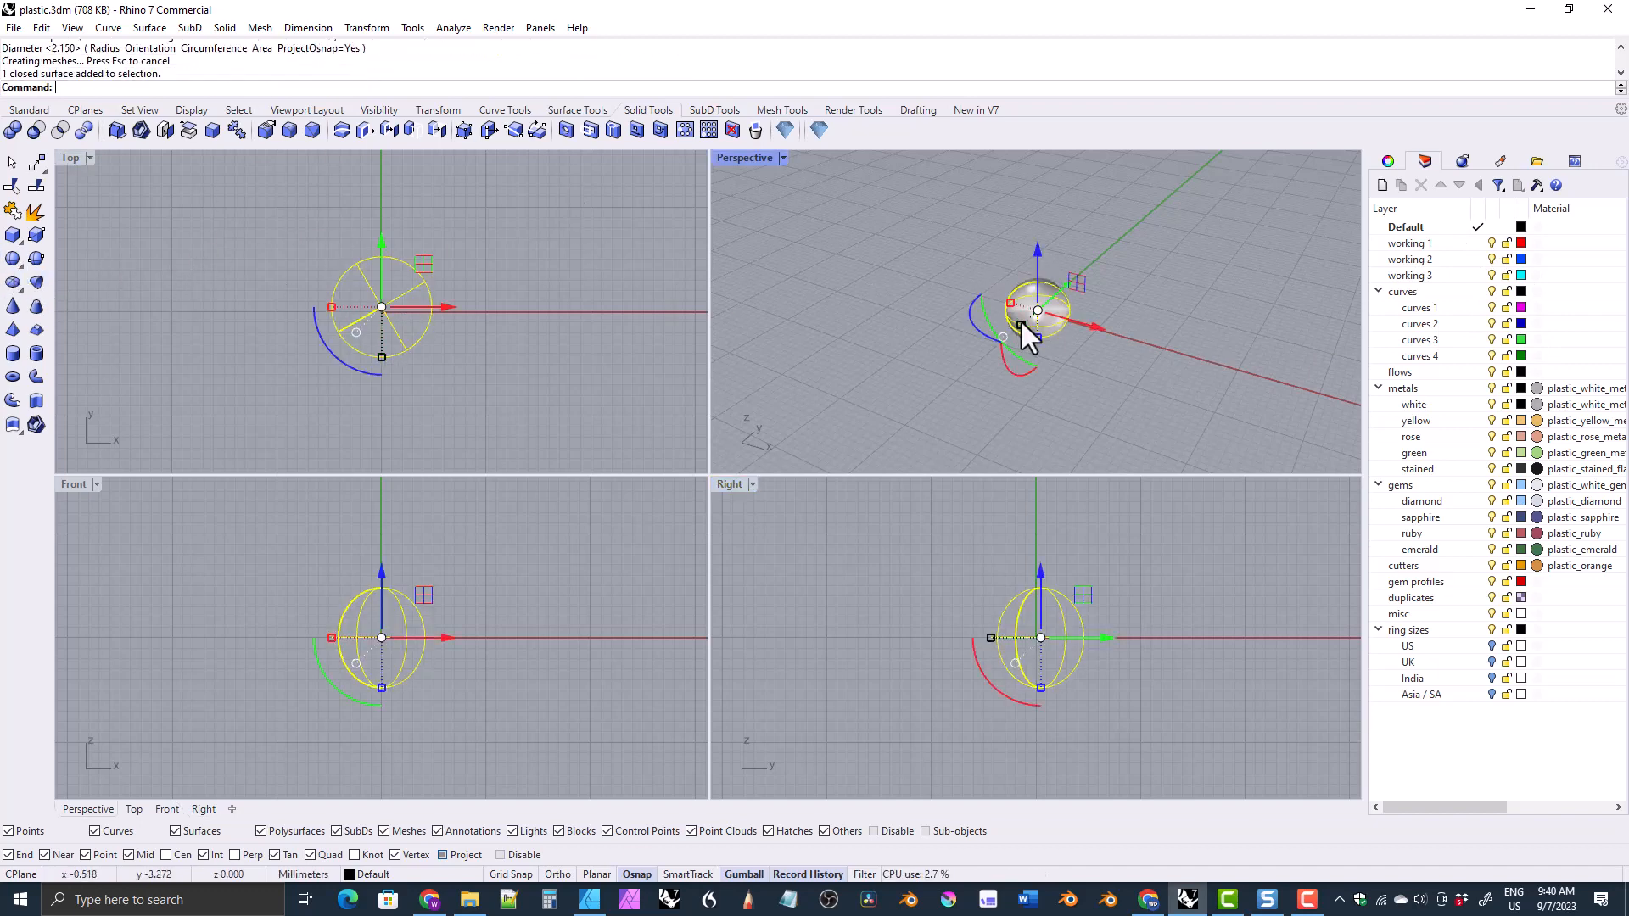
pyautogui.moveTo(1098, 333); pyautogui.dragTo(1015, 317)
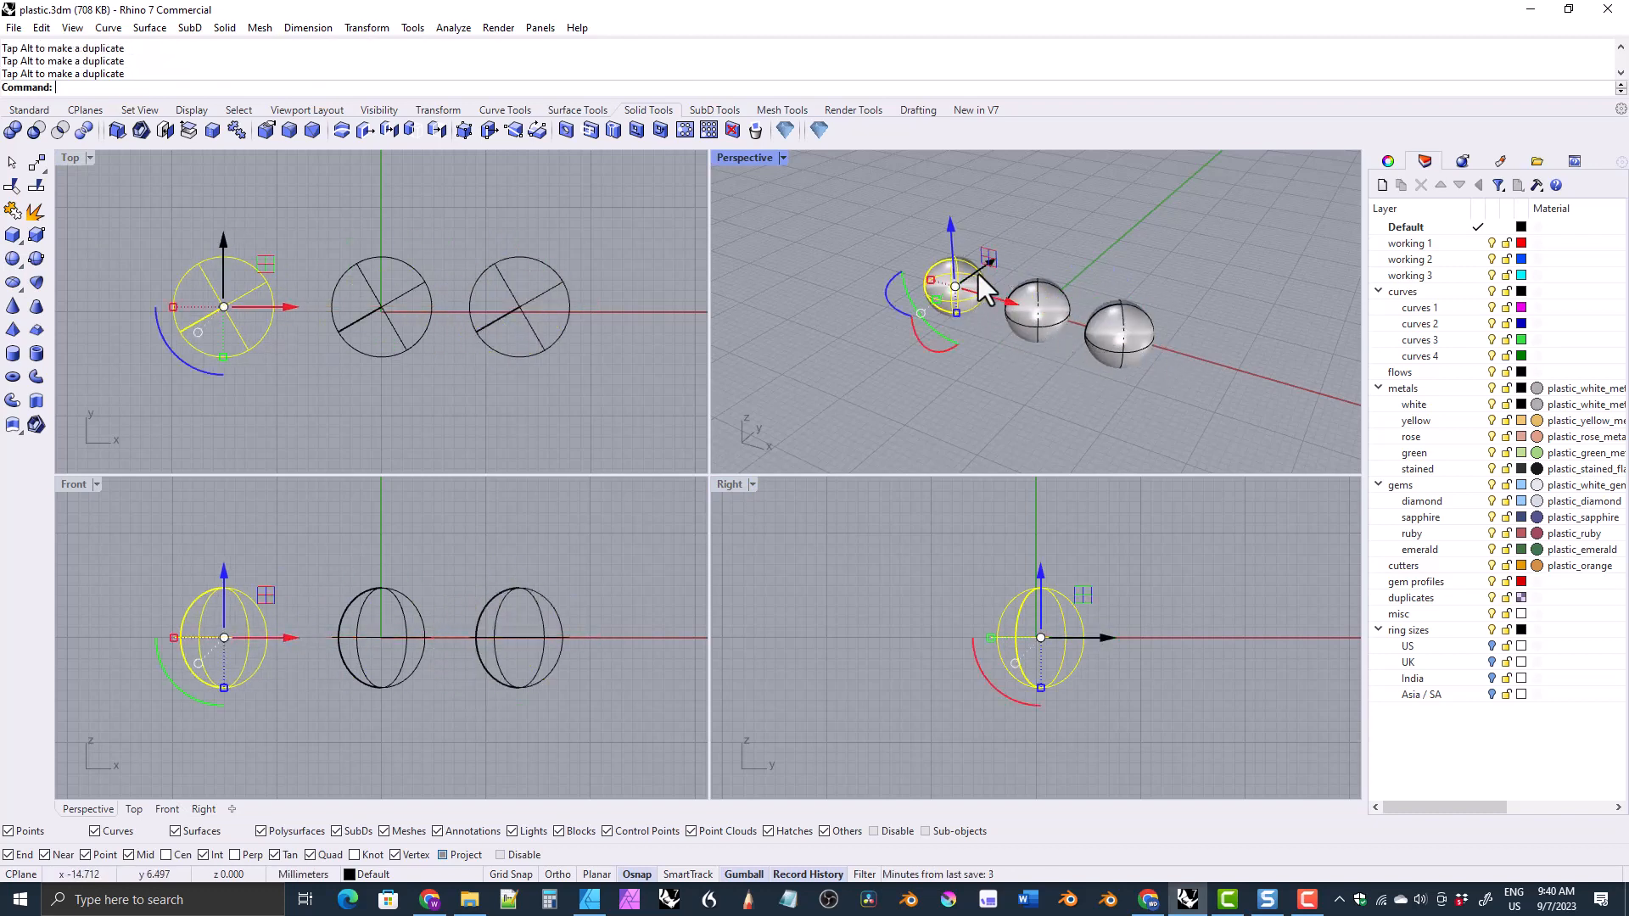
pyautogui.moveTo(985, 265); pyautogui.dragTo(1021, 241)
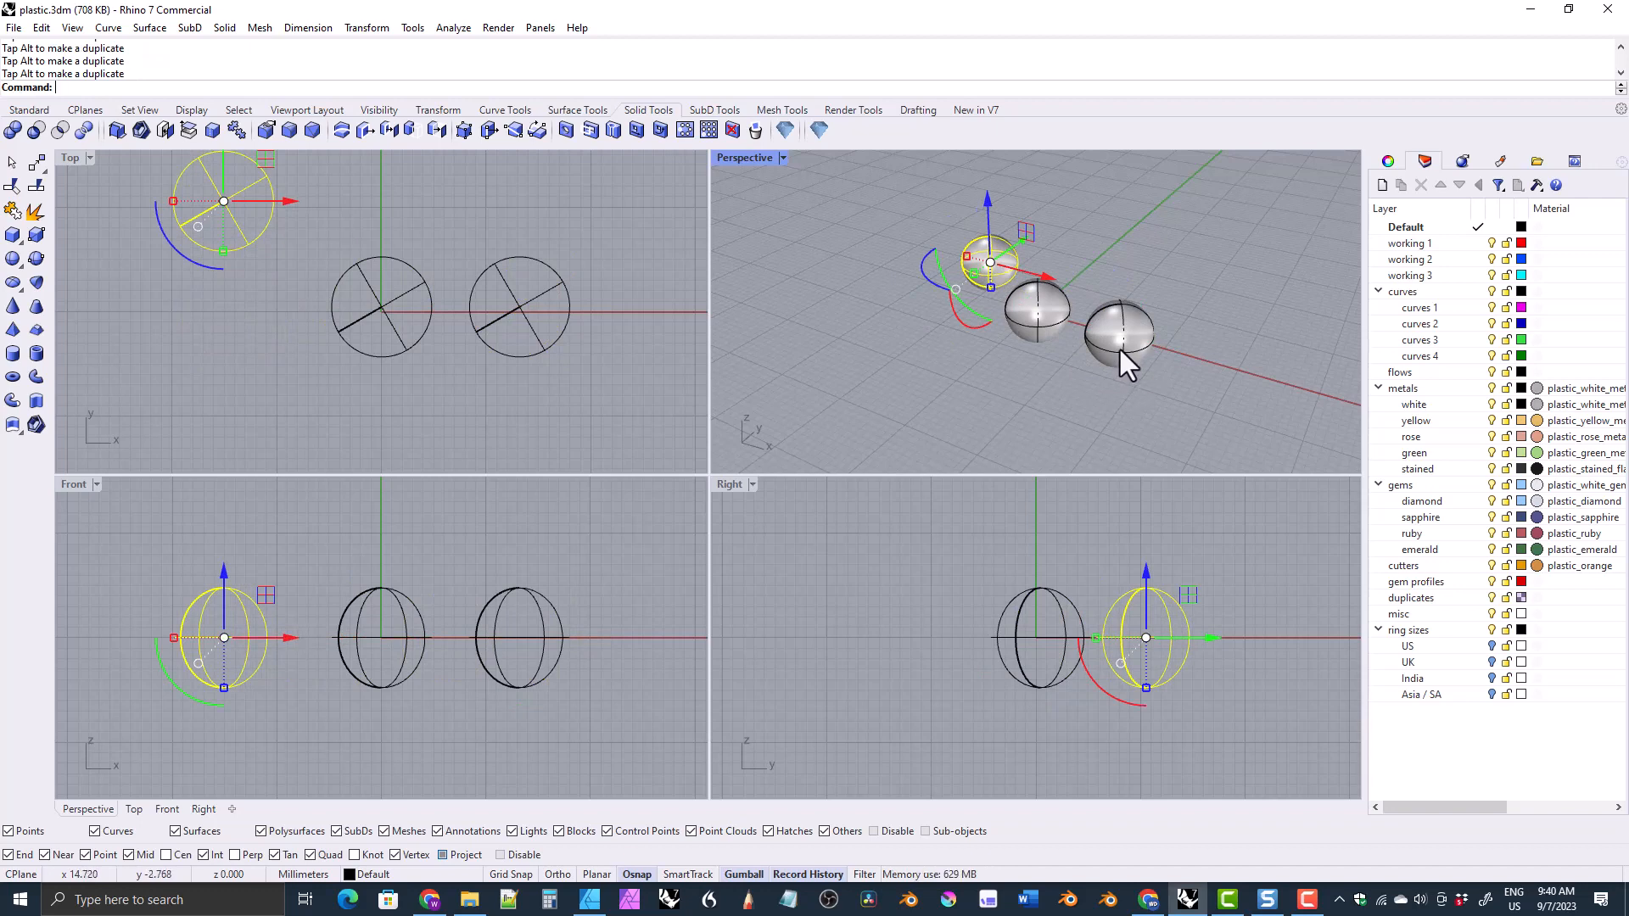
# Step: Select the two outer spheres in the maximized Perspective viewport and move them to the working 1 layer
pyautogui.keyDown('shift'); pyautogui.click(1118, 349); pyautogui.keyUp('shift')
pyautogui.doubleClick(744, 158)
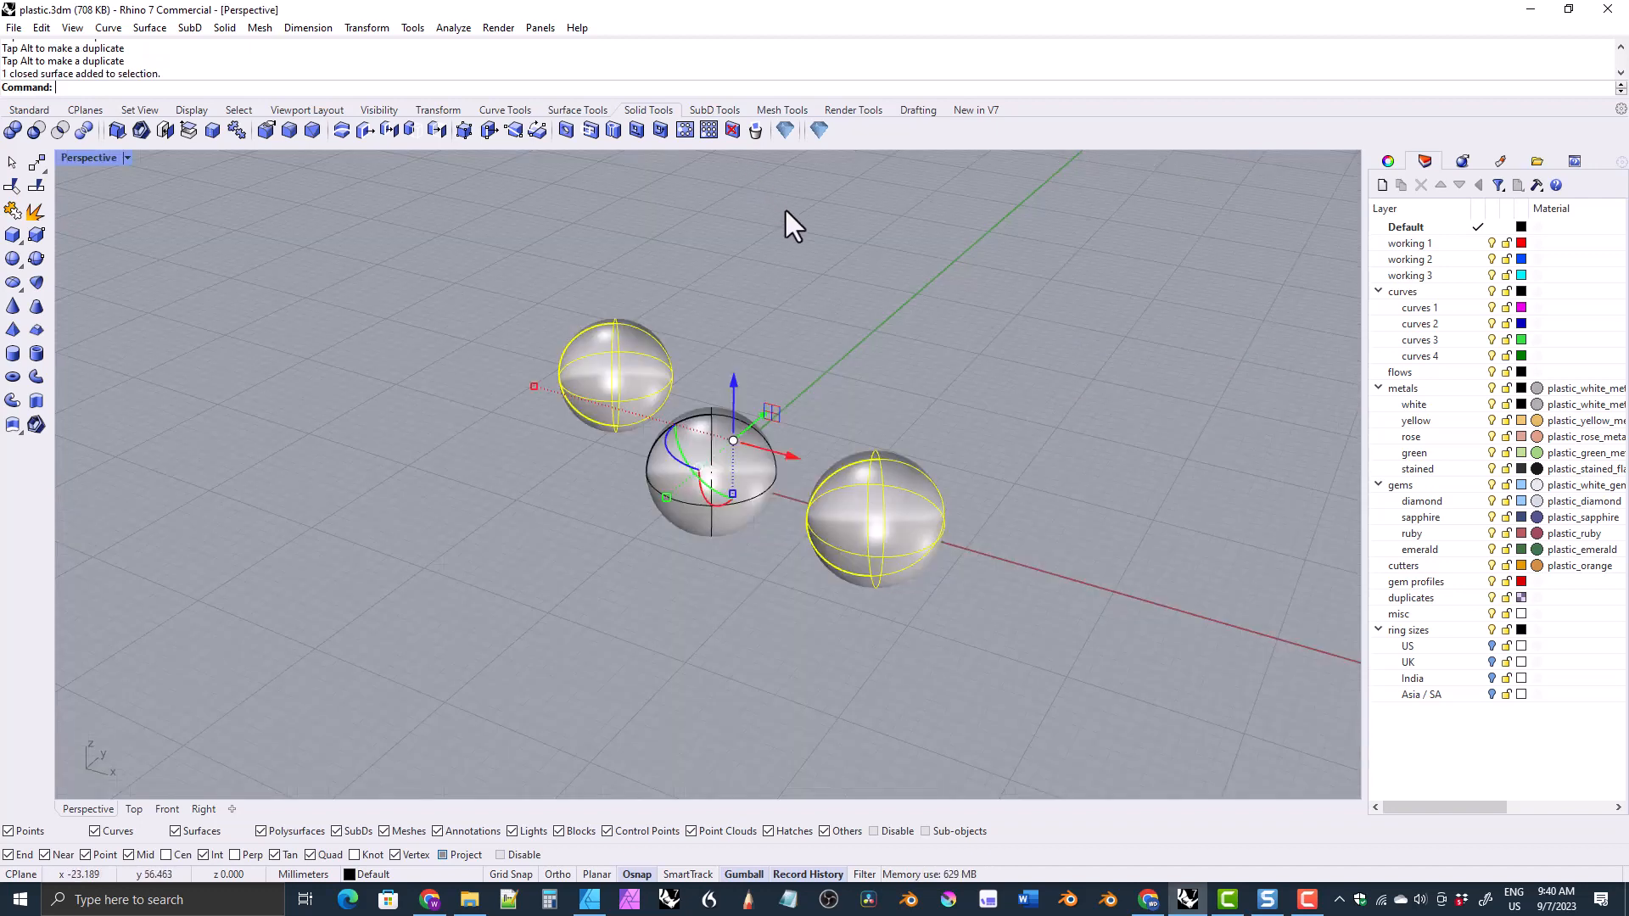
pyautogui.scroll(5, 776, 340)
pyautogui.moveTo(751, 321); pyautogui.dragTo(745, 310, button='right')
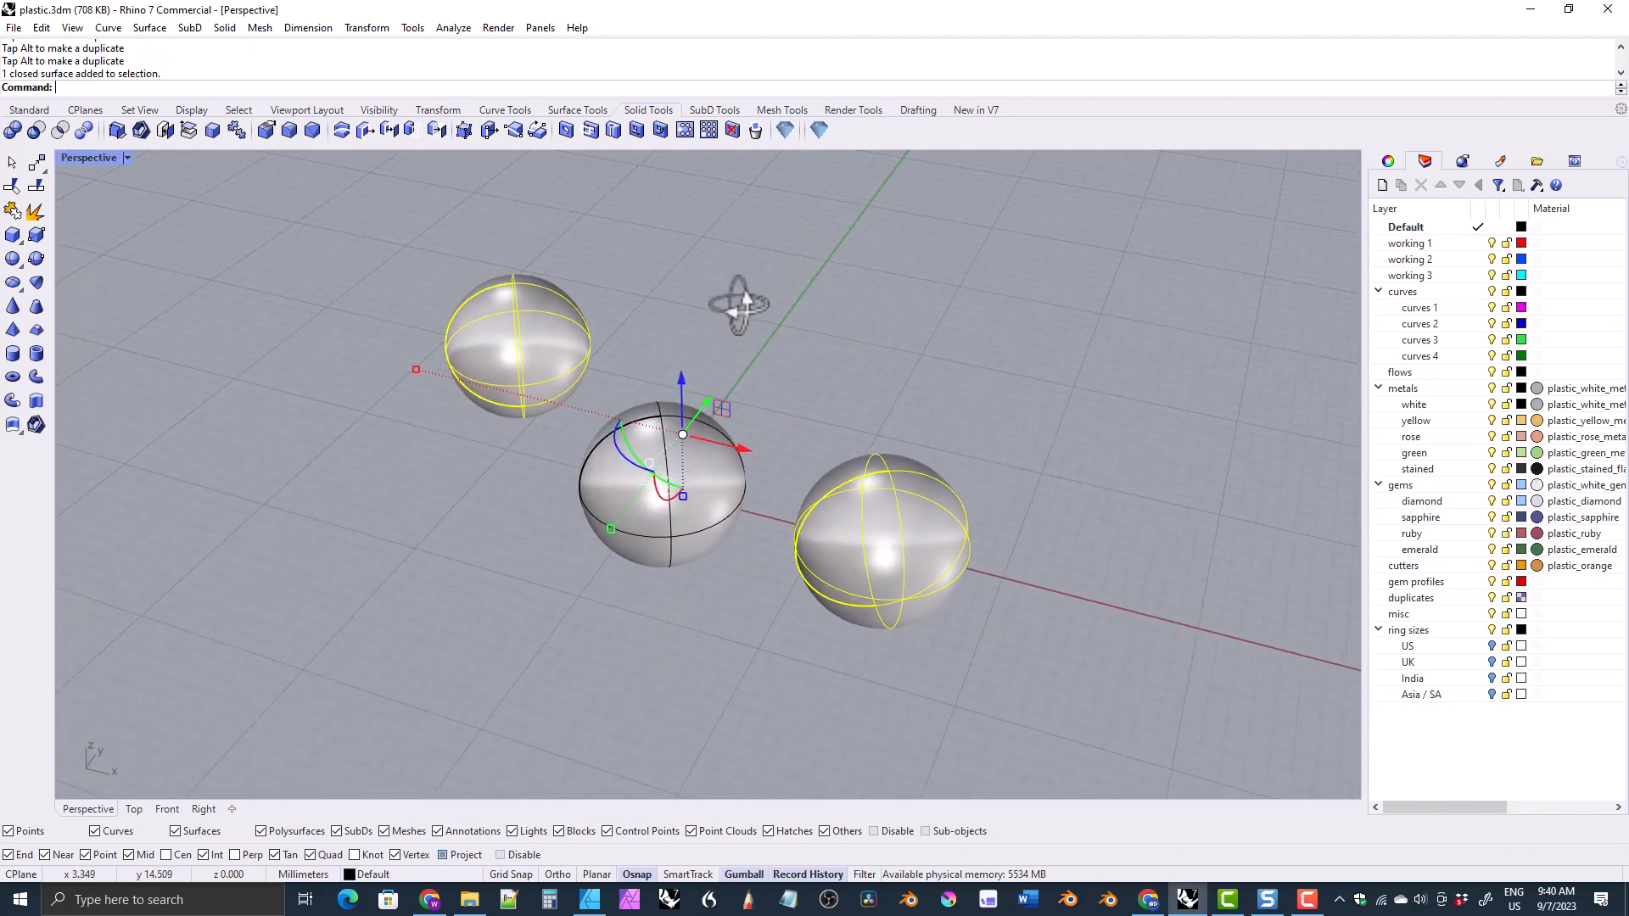
pyautogui.rightClick(1411, 246)
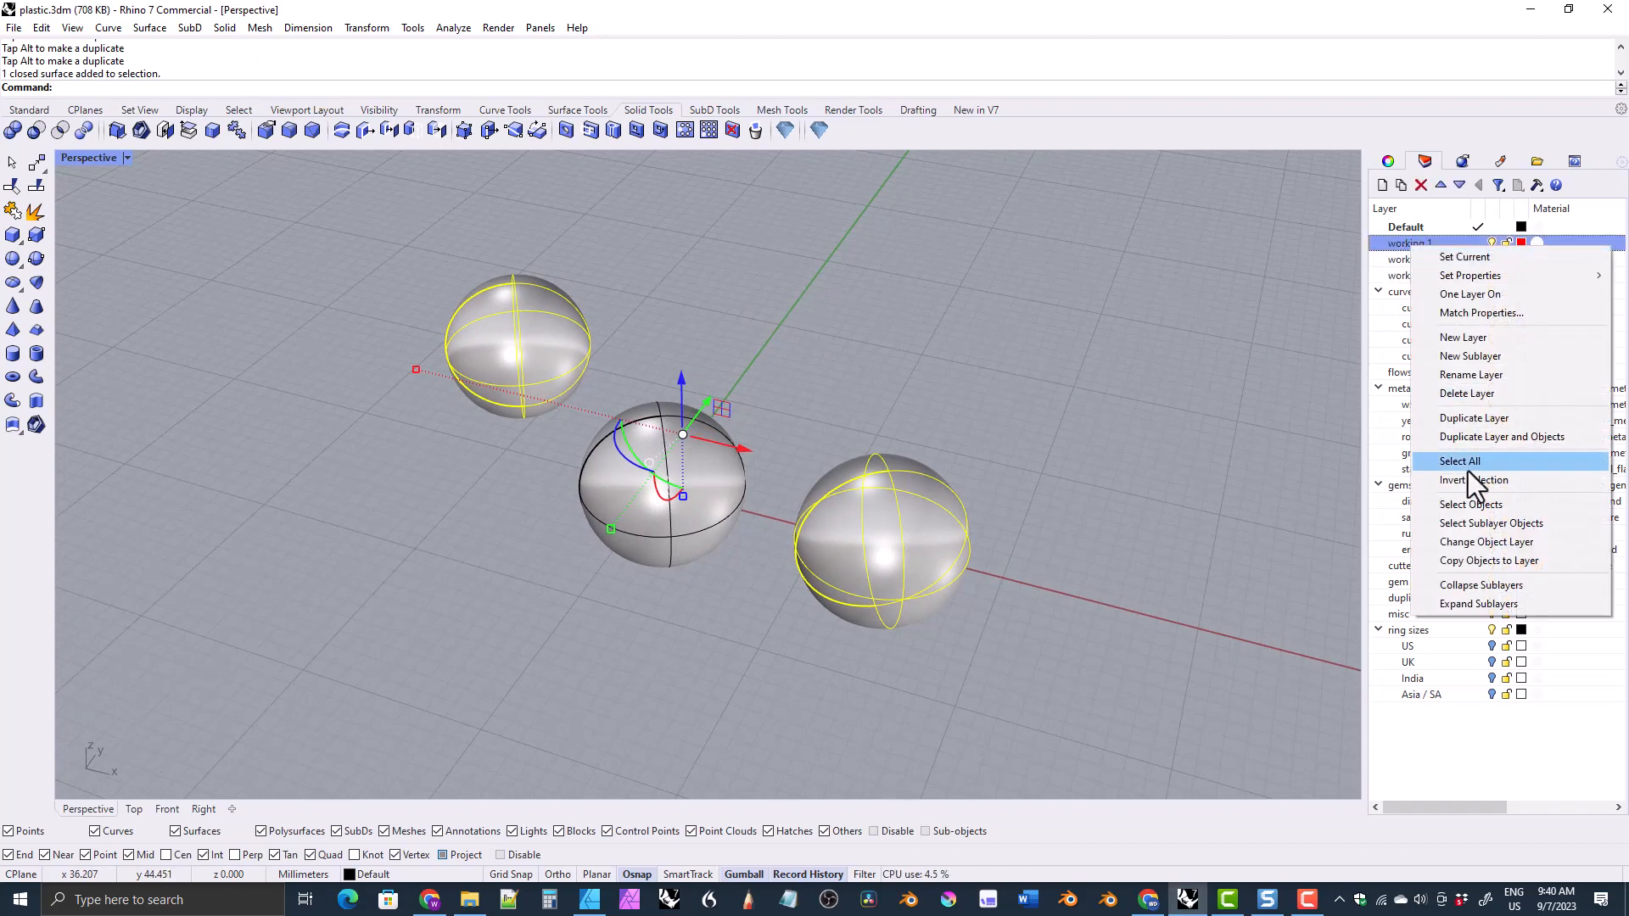
pyautogui.click(1454, 542)
pyautogui.press('Escape')
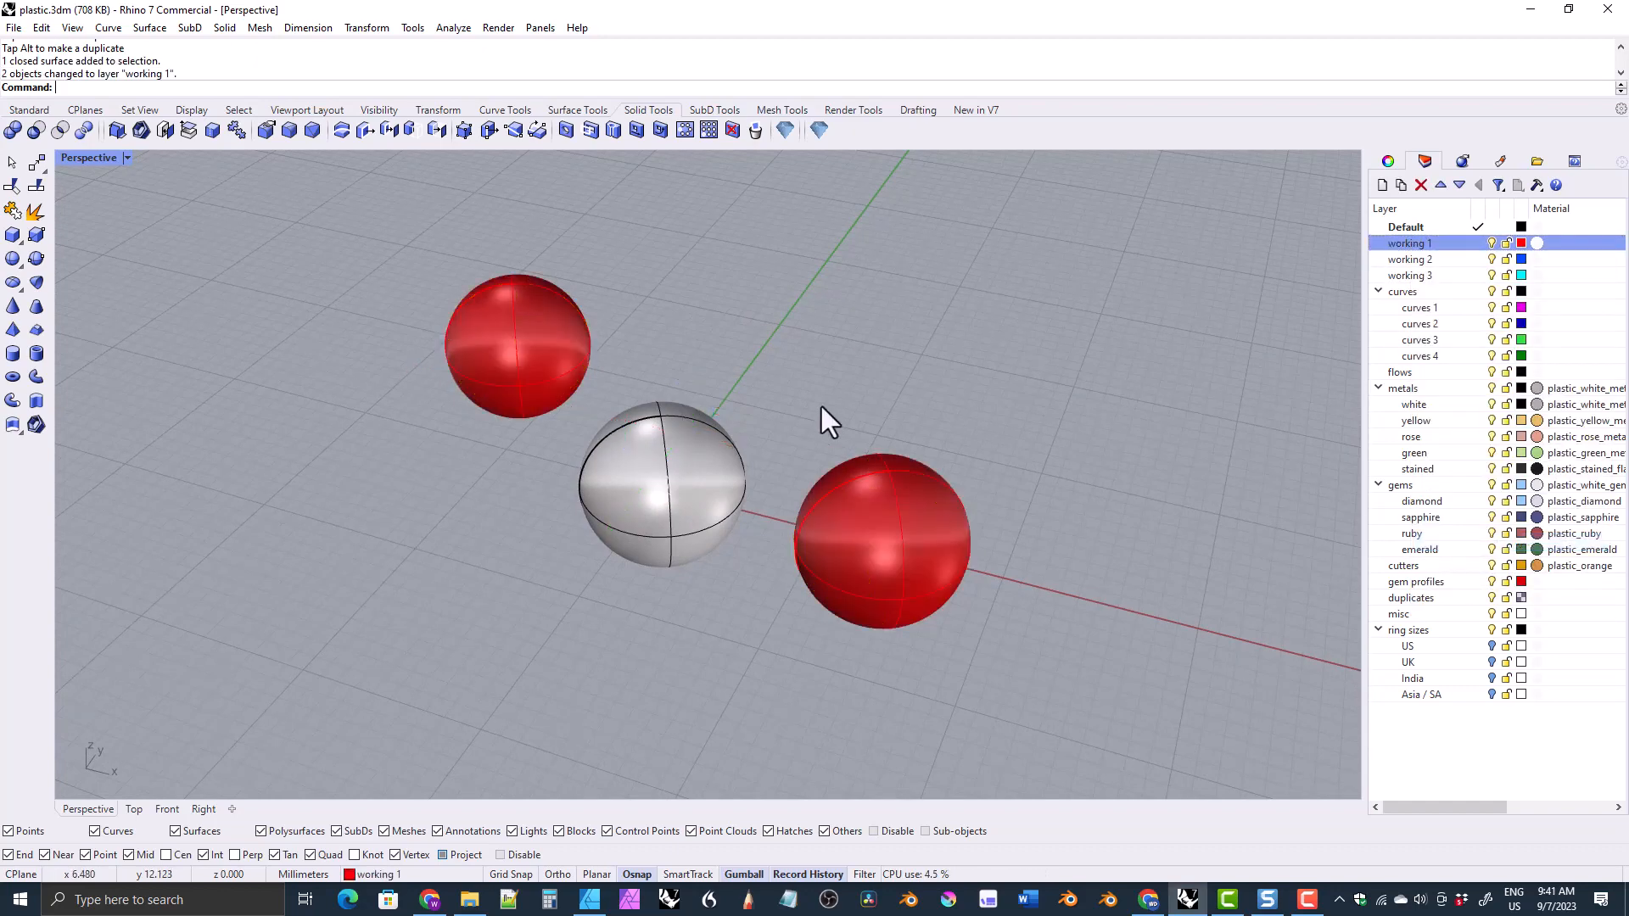
# Step: Turn the working 1 layer off and on again to check how it controls the visibility of the outer spheres
pyautogui.click(1492, 243)
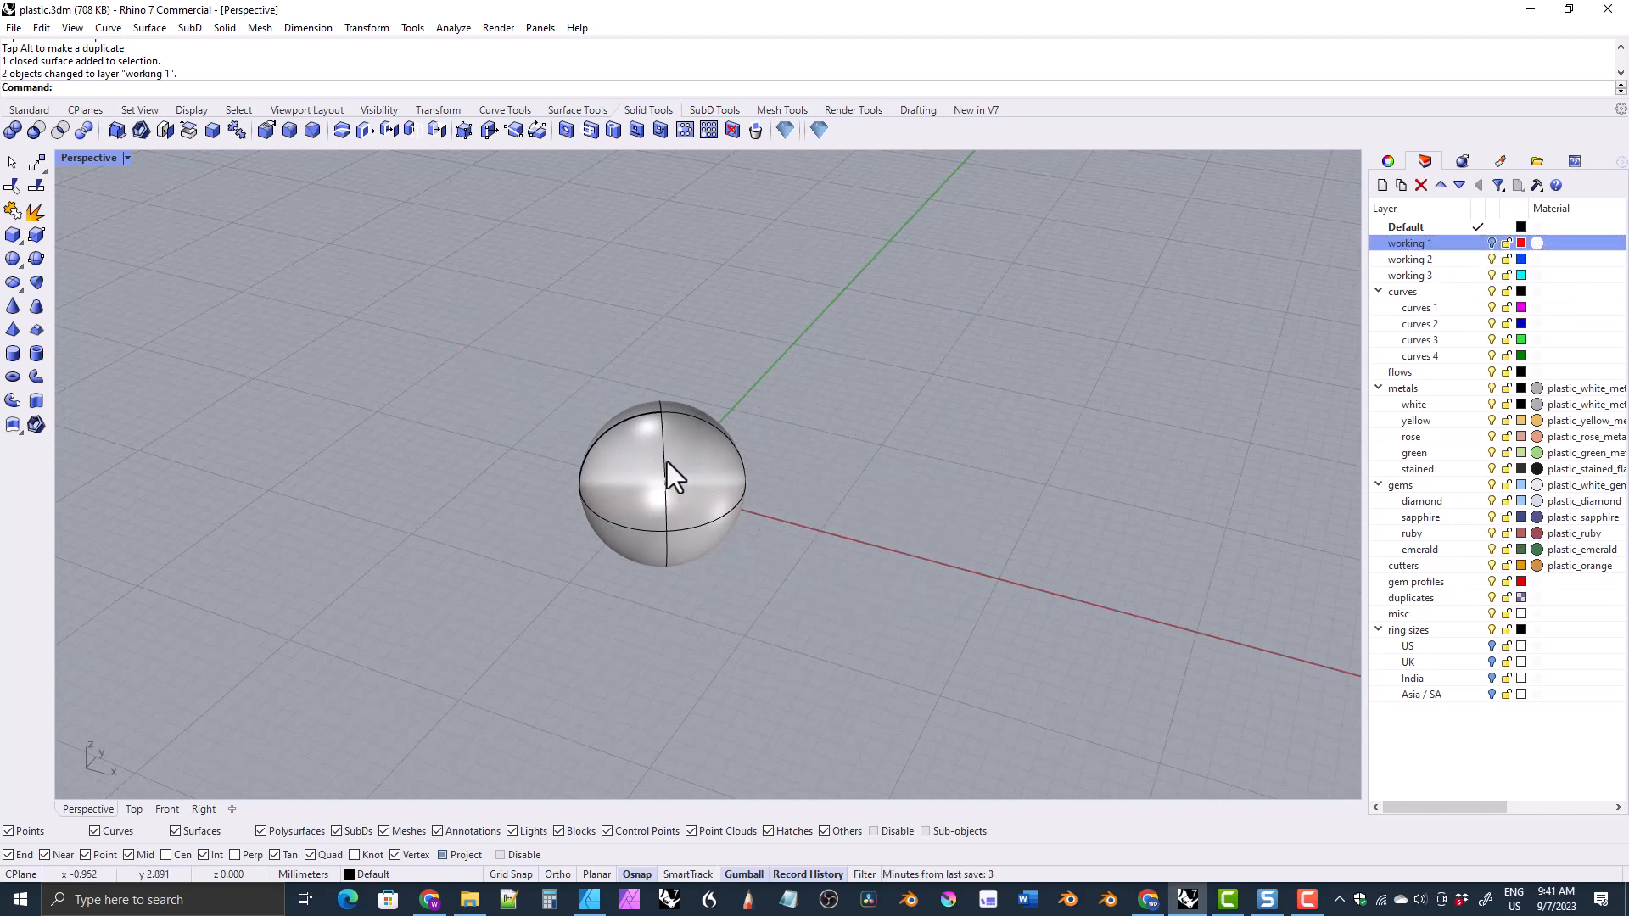
pyautogui.click(1492, 243)
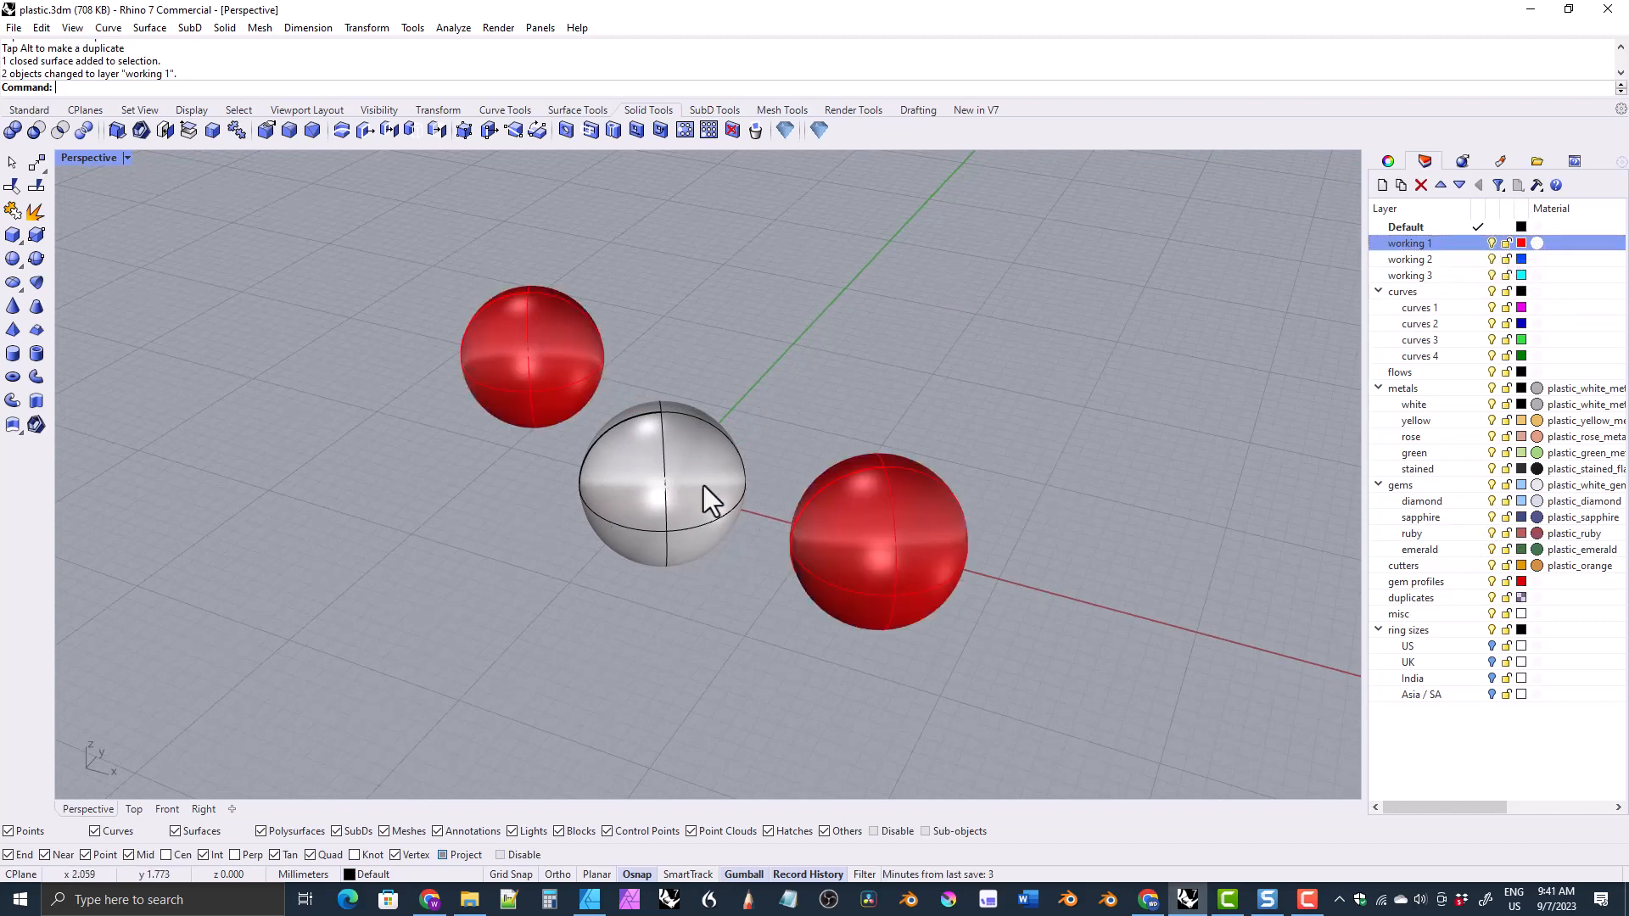
pyautogui.moveTo(705, 485); pyautogui.dragTo(735, 516, button='right')
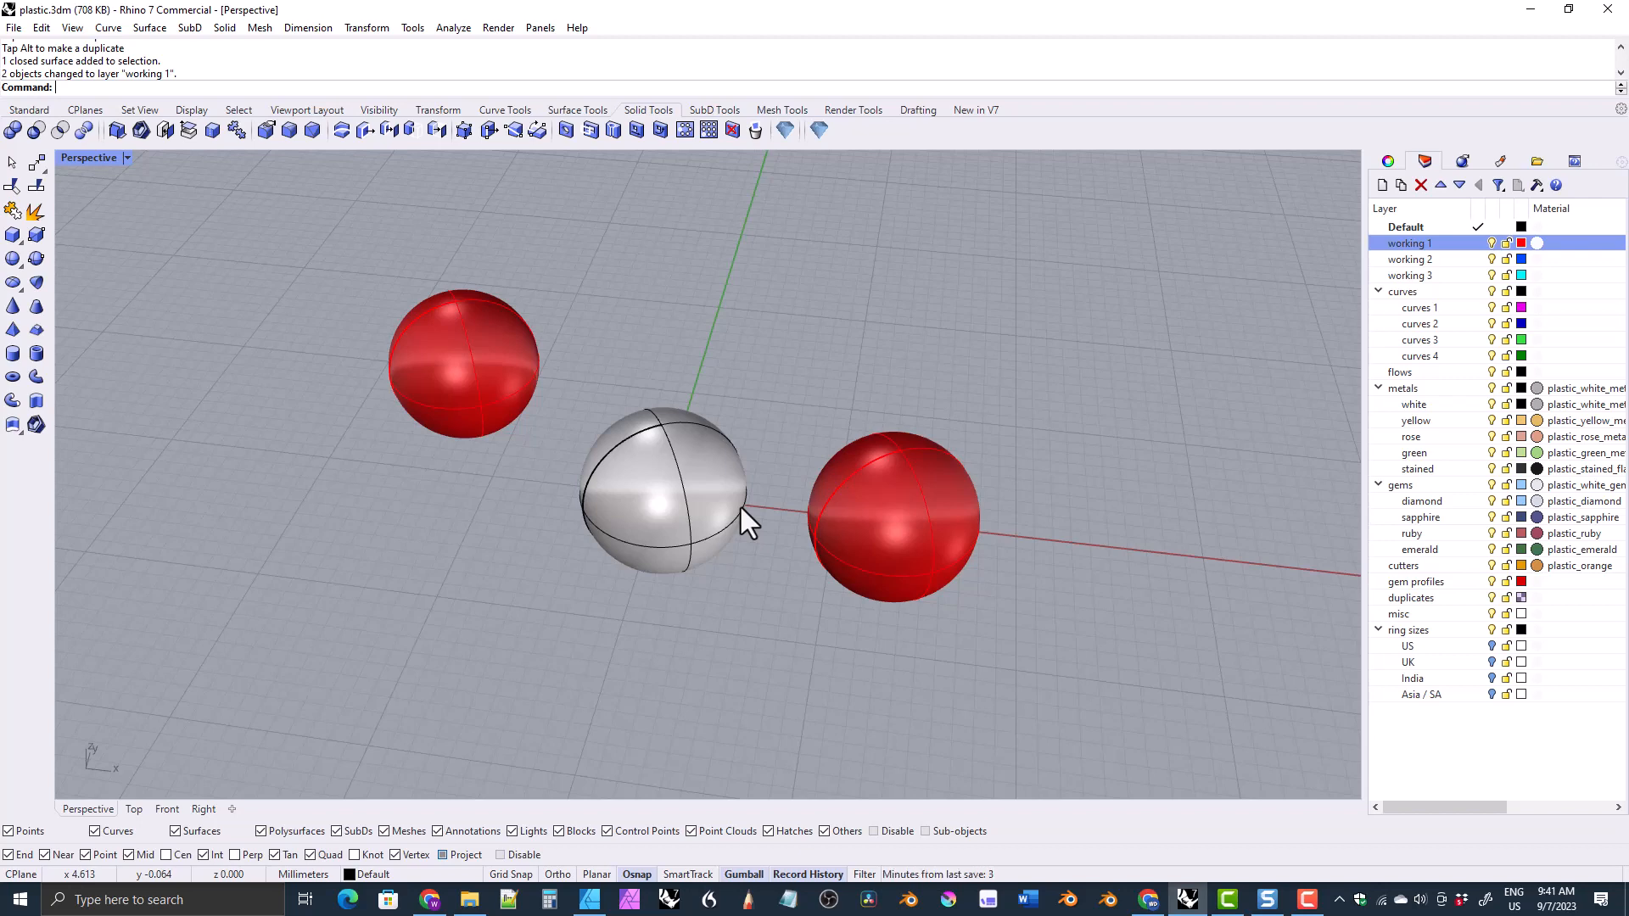
# Step: Delete the two red outer spheres and the middle sphere
pyautogui.click(1412, 229)
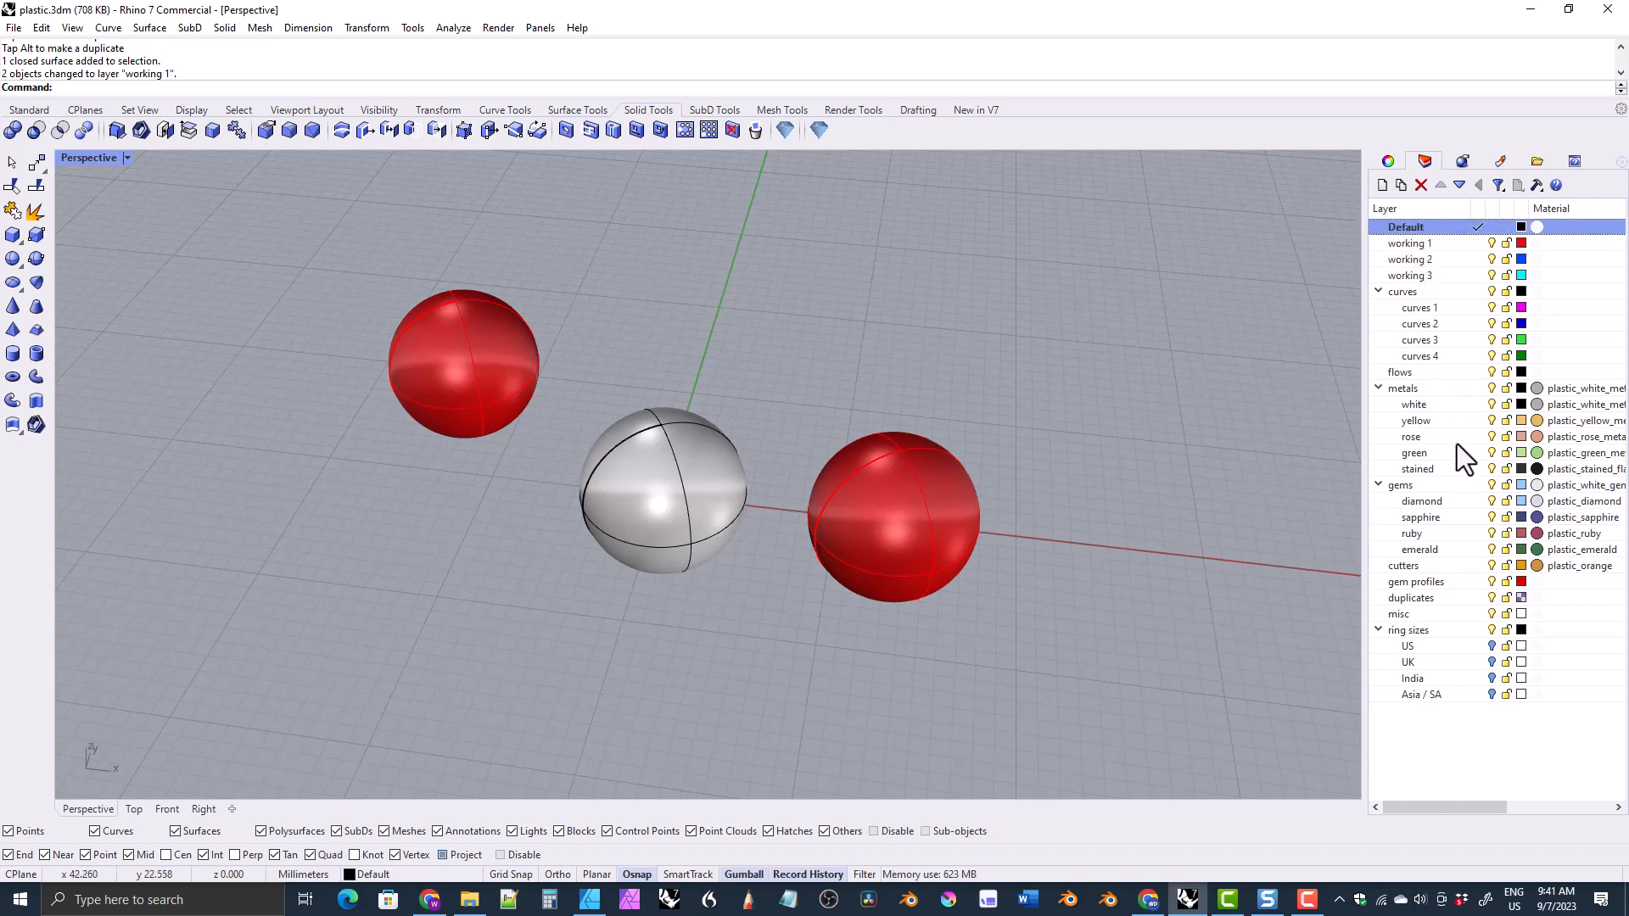
pyautogui.click(886, 516)
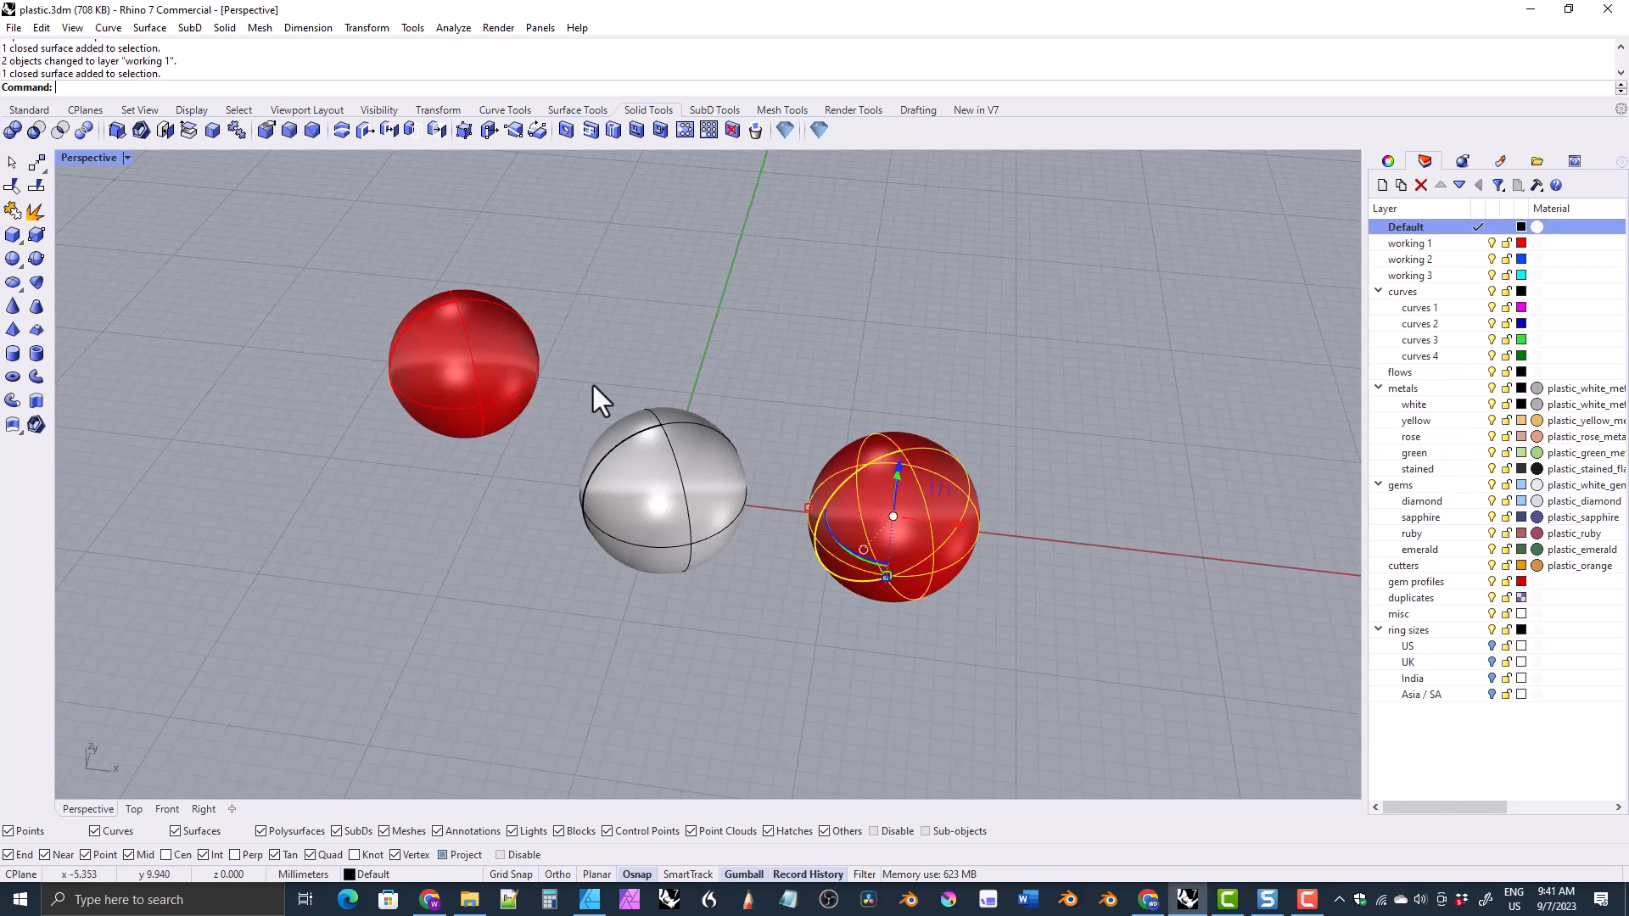
pyautogui.click(475, 373)
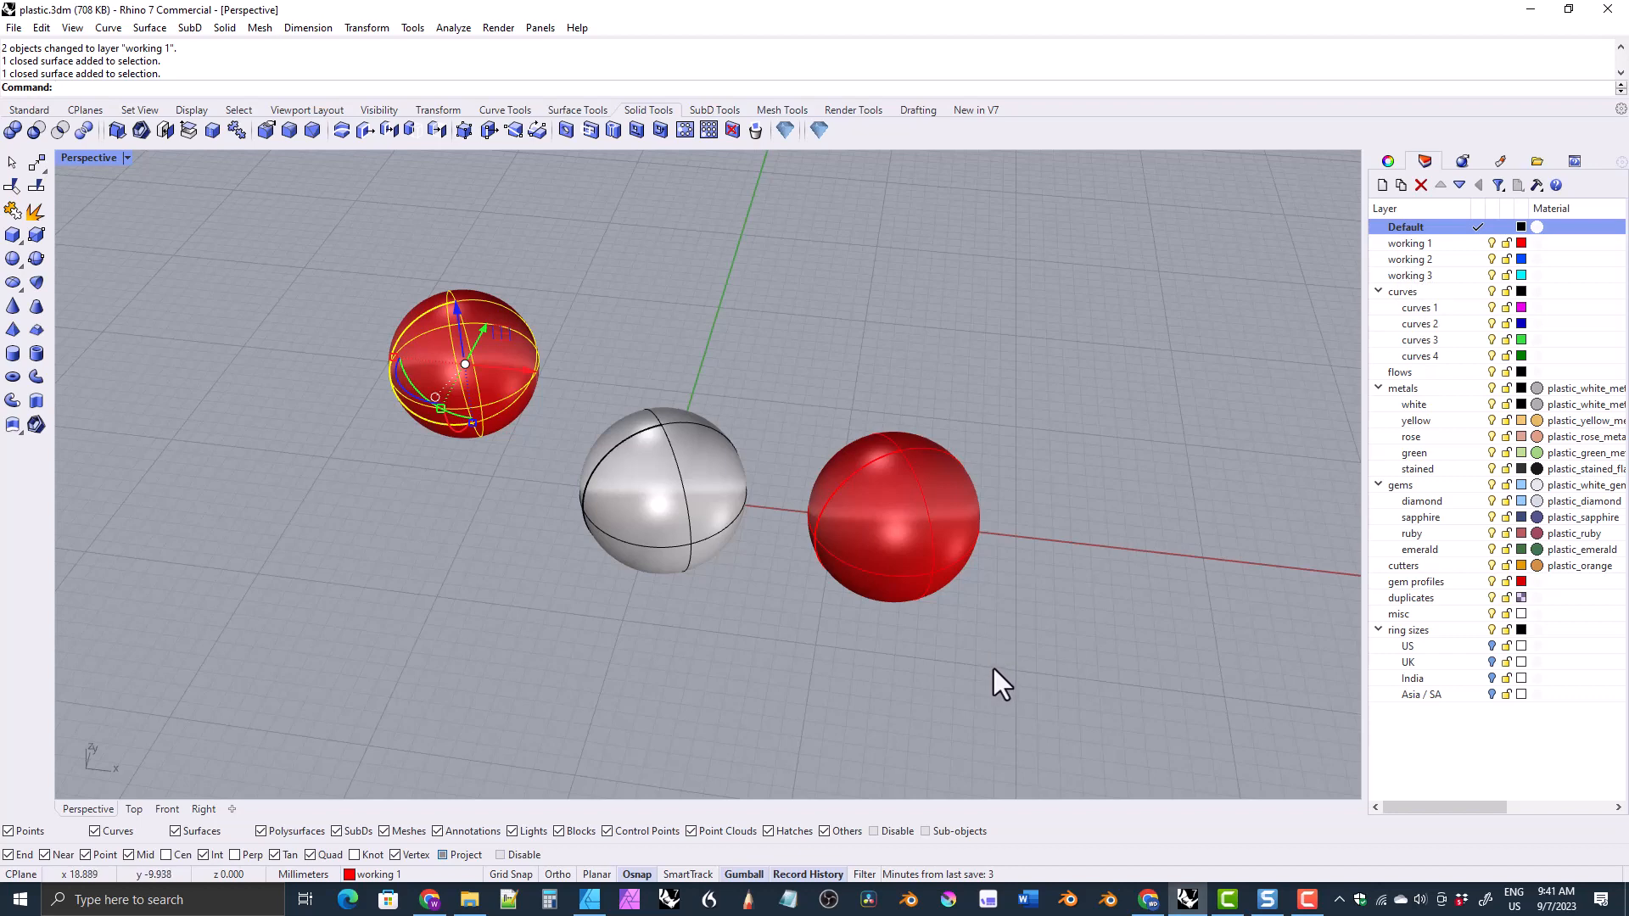
pyautogui.click(901, 515)
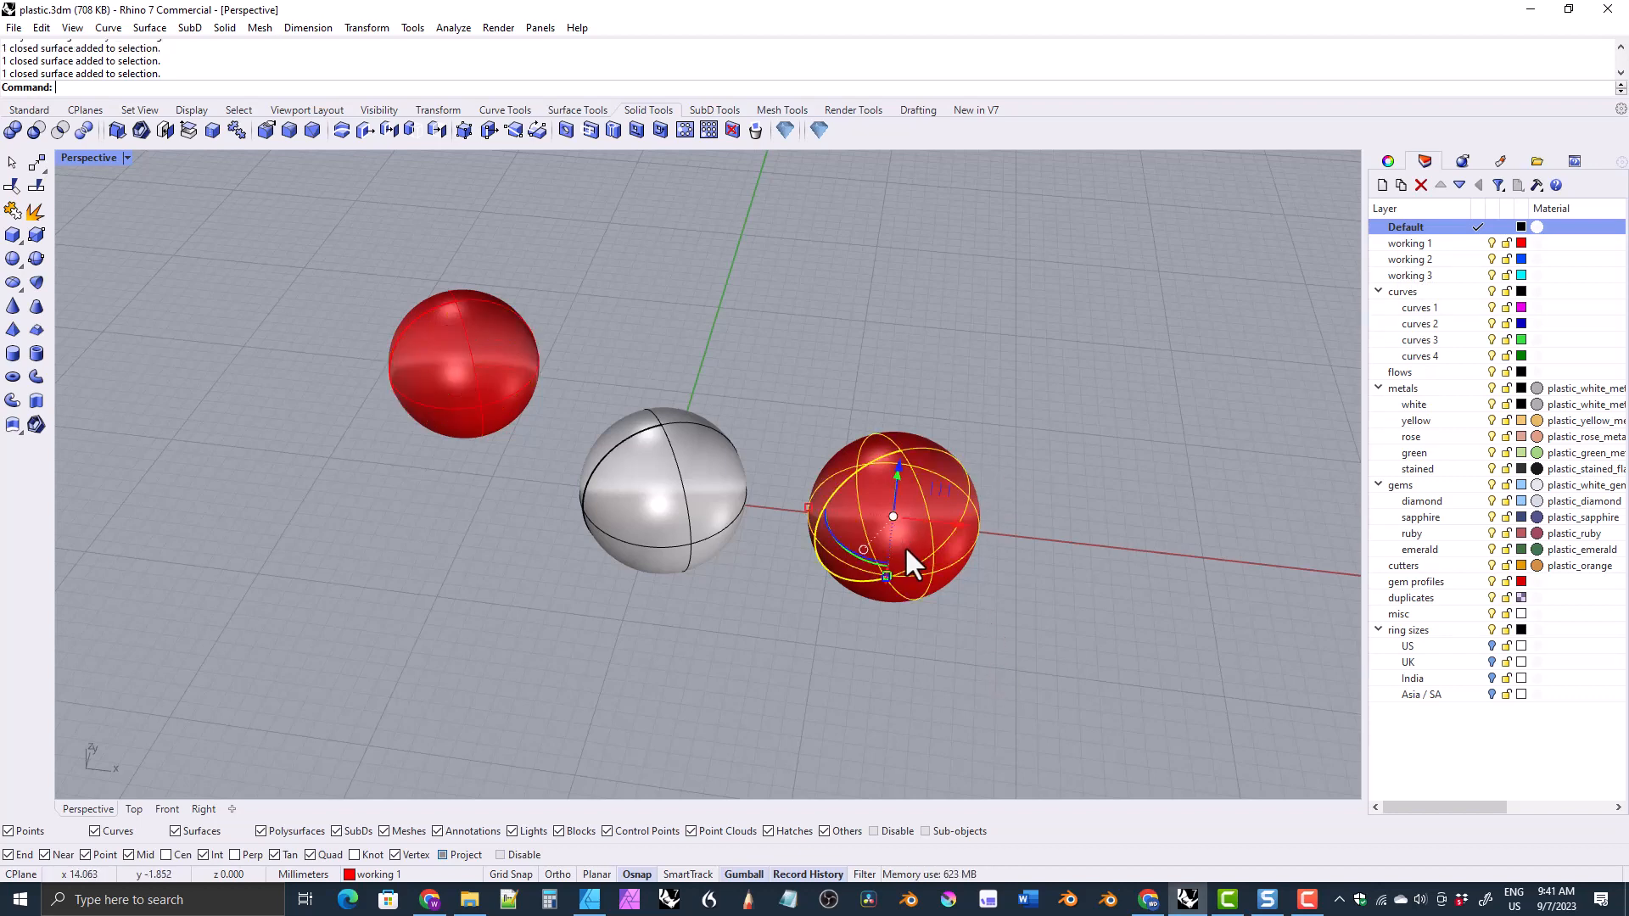
pyautogui.keyDown('shift'); pyautogui.click(459, 363); pyautogui.keyUp('shift')
pyautogui.press('Delete')
pyautogui.click(694, 521)
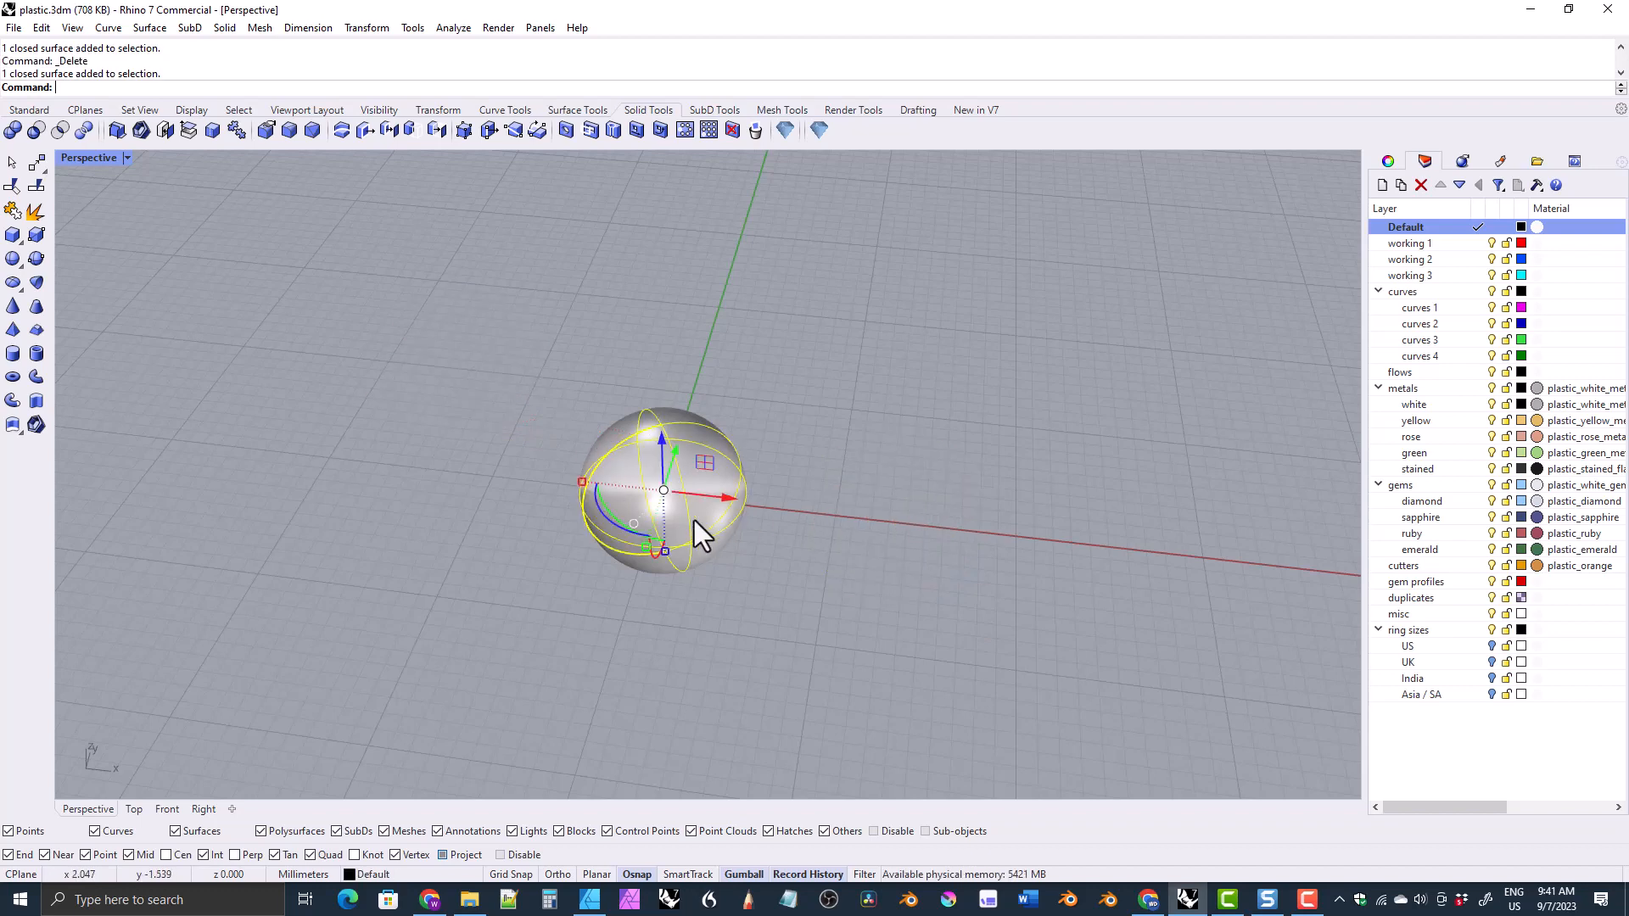
pyautogui.press('Delete')
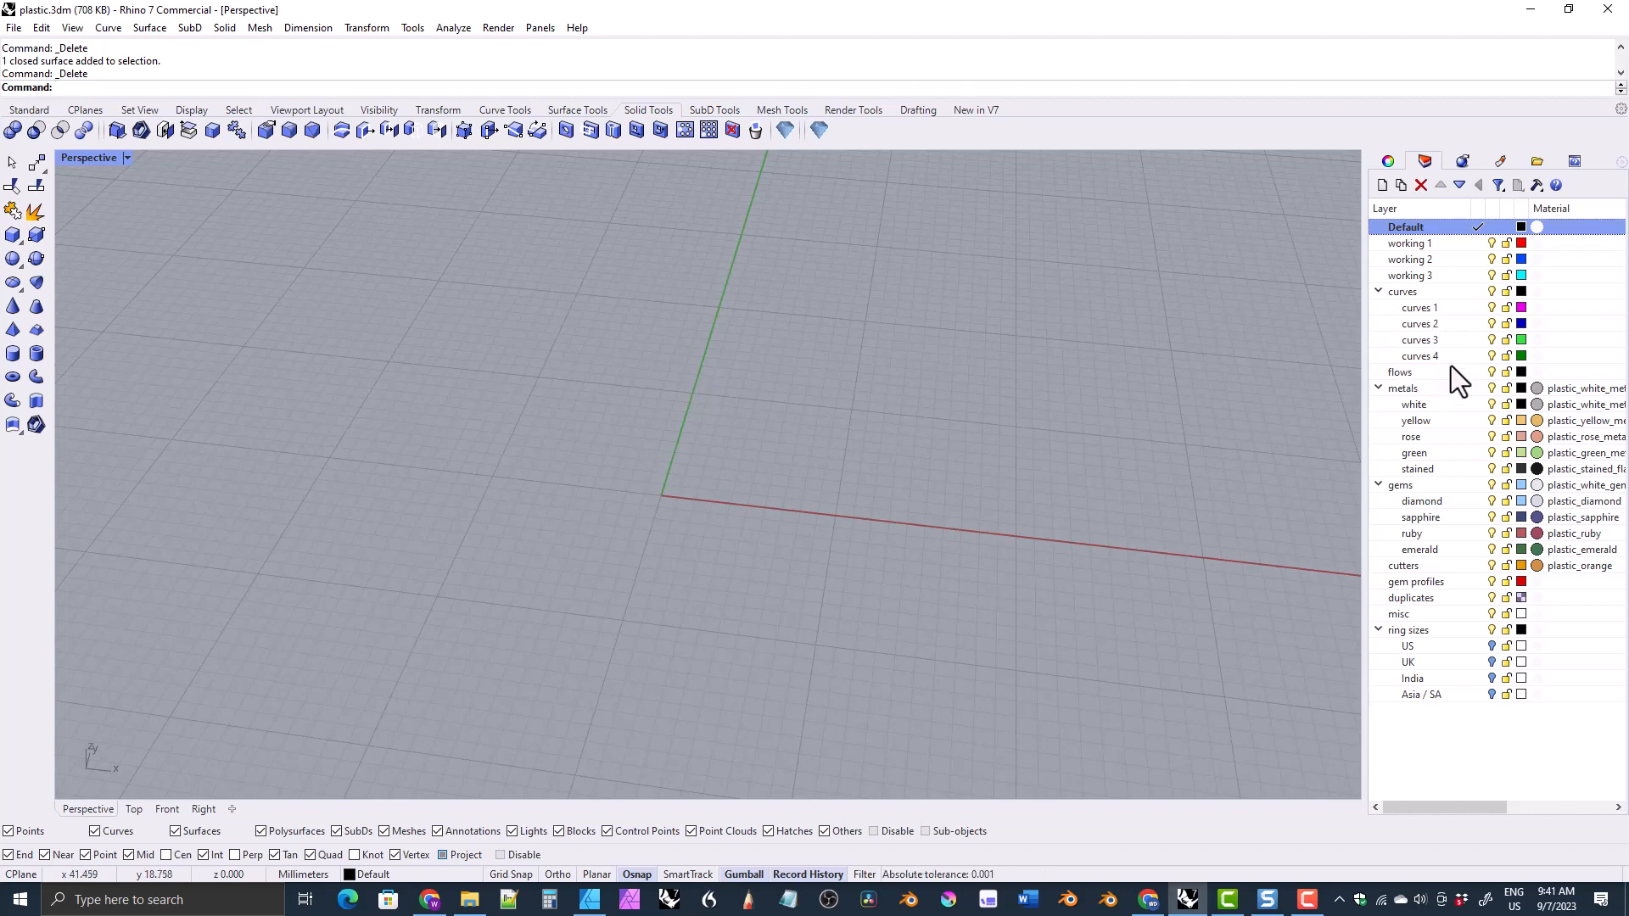
# Step: Collapse and expand the curves layer group to review its sublayers
pyautogui.click(1378, 293)
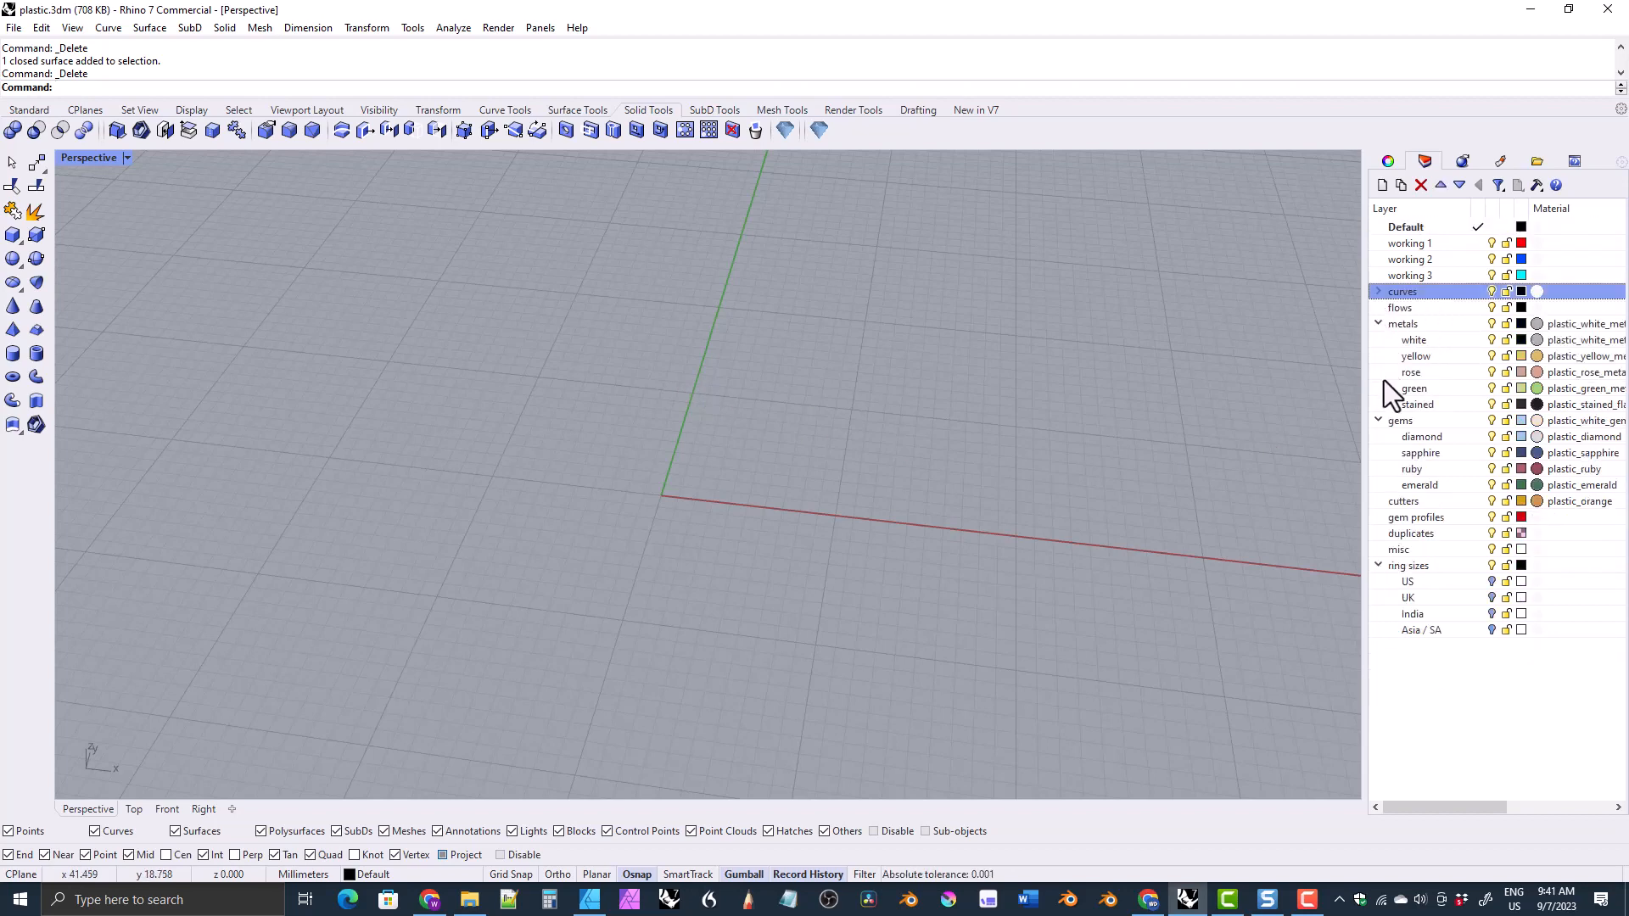
pyautogui.click(1378, 292)
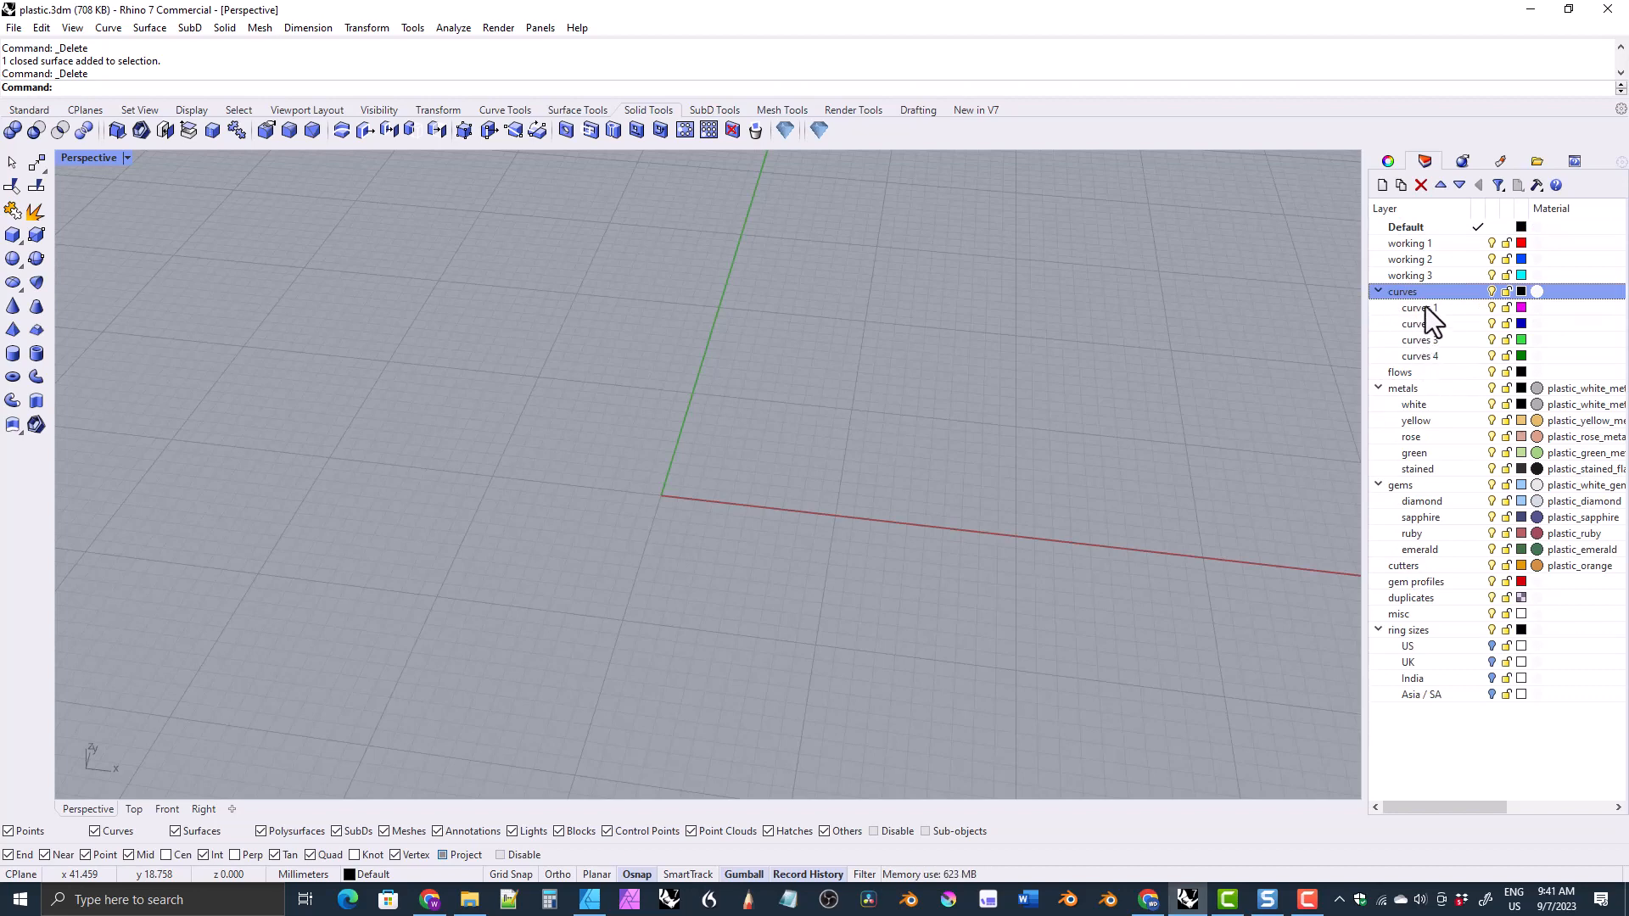
pyautogui.click(1378, 292)
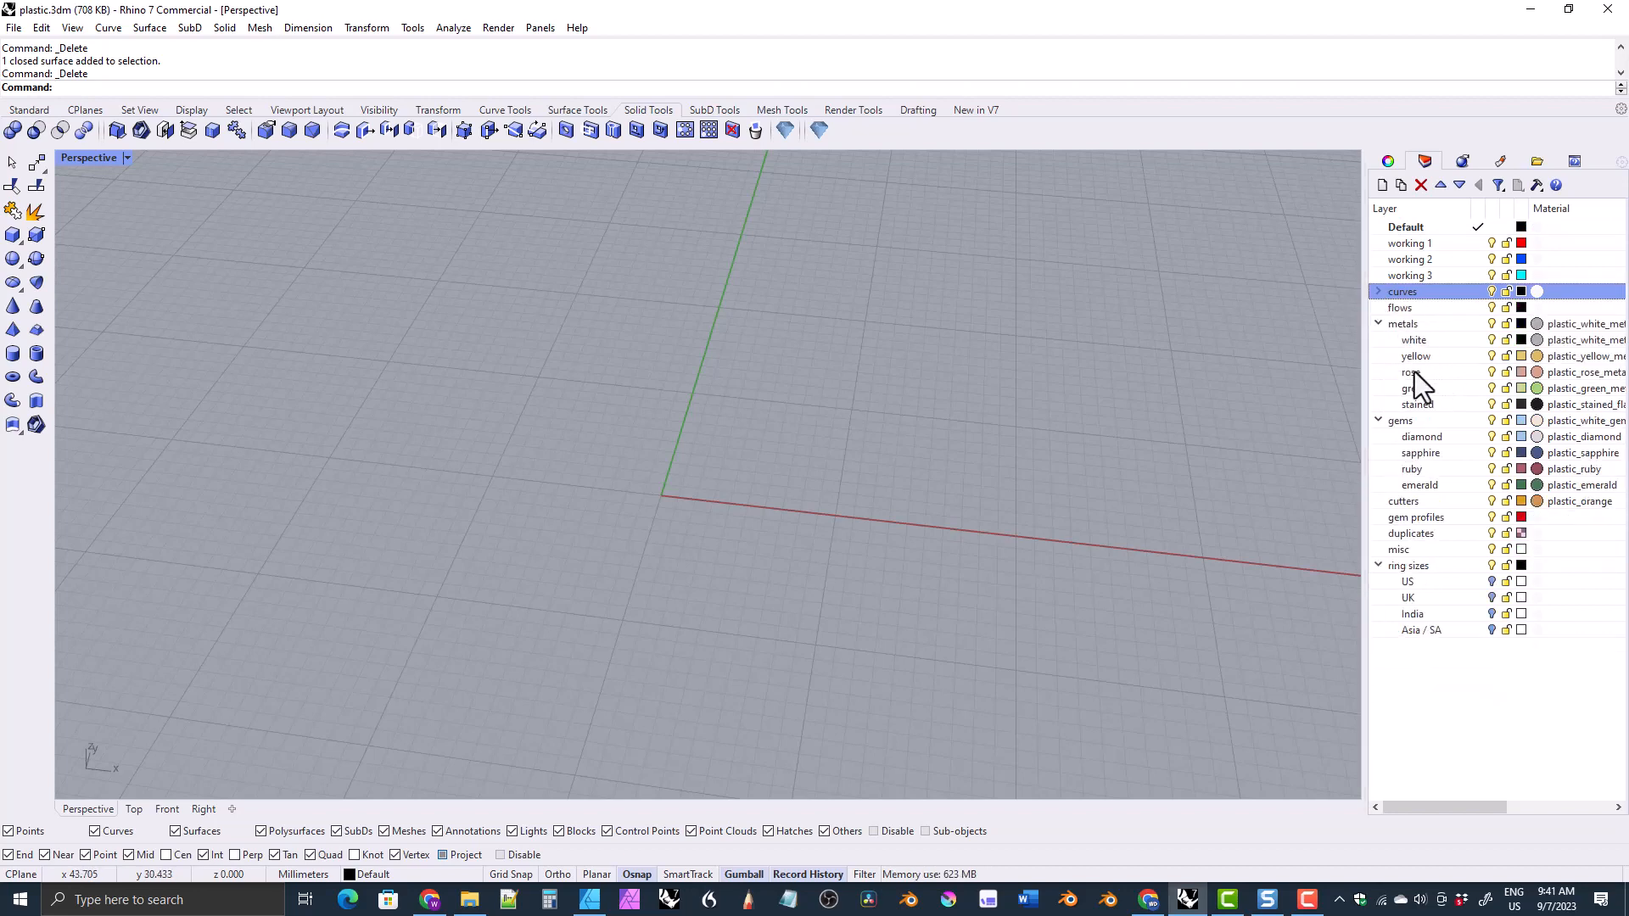
pyautogui.click(1378, 291)
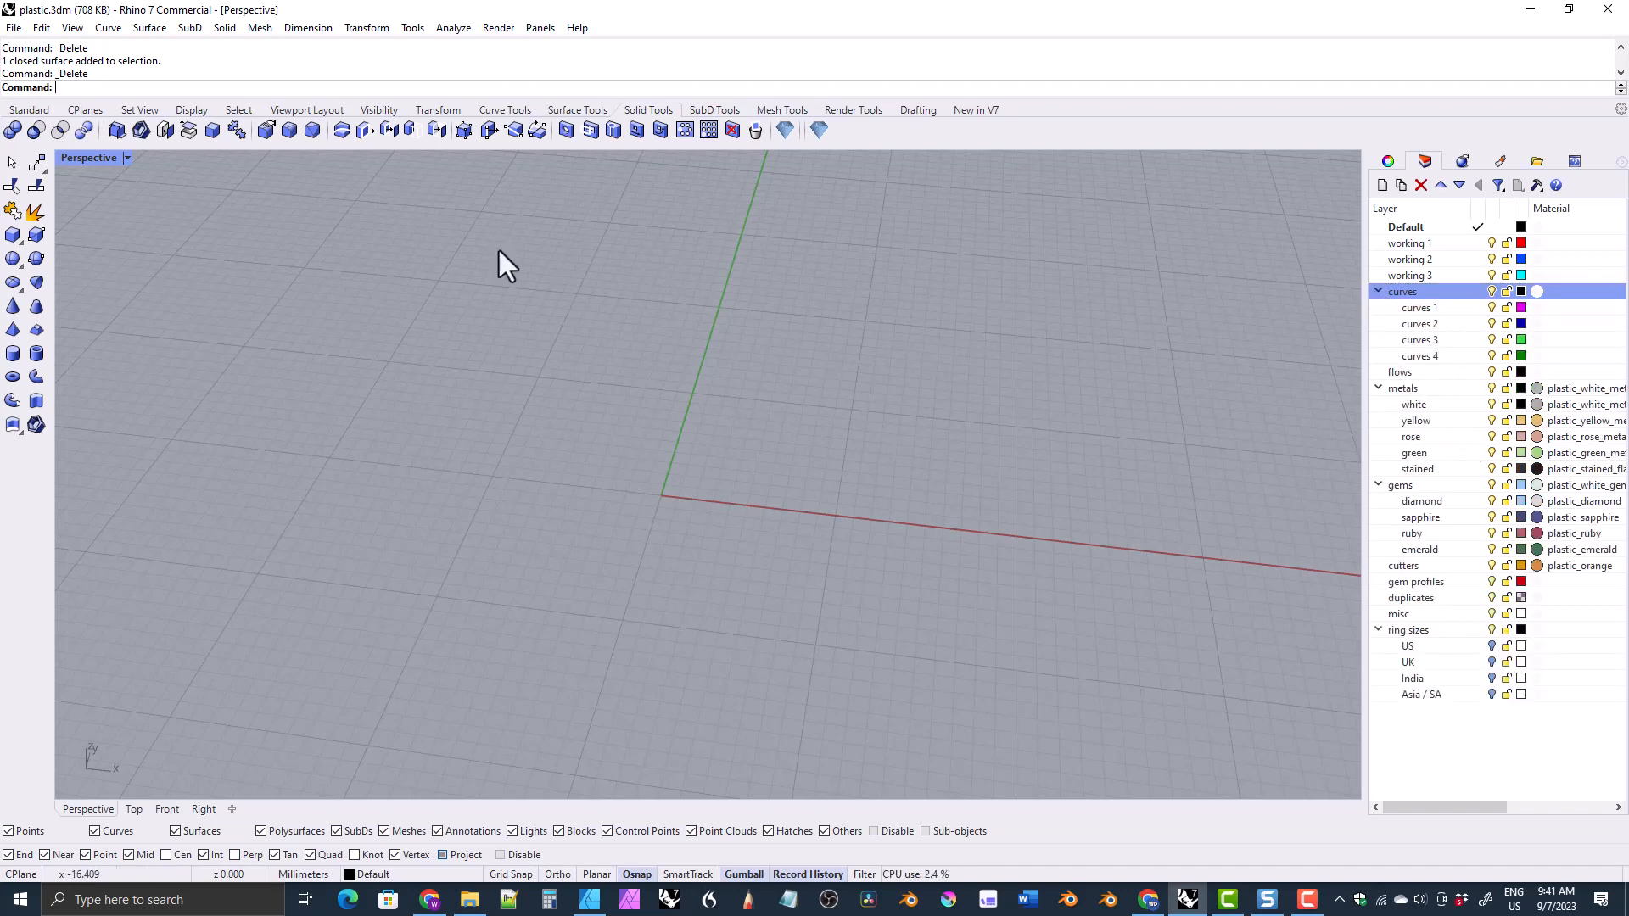
# Step: Draw two short, separate slanted lines in the Top viewport, one above left of the origin and one crossing the X axis to the right
pyautogui.click(136, 805)
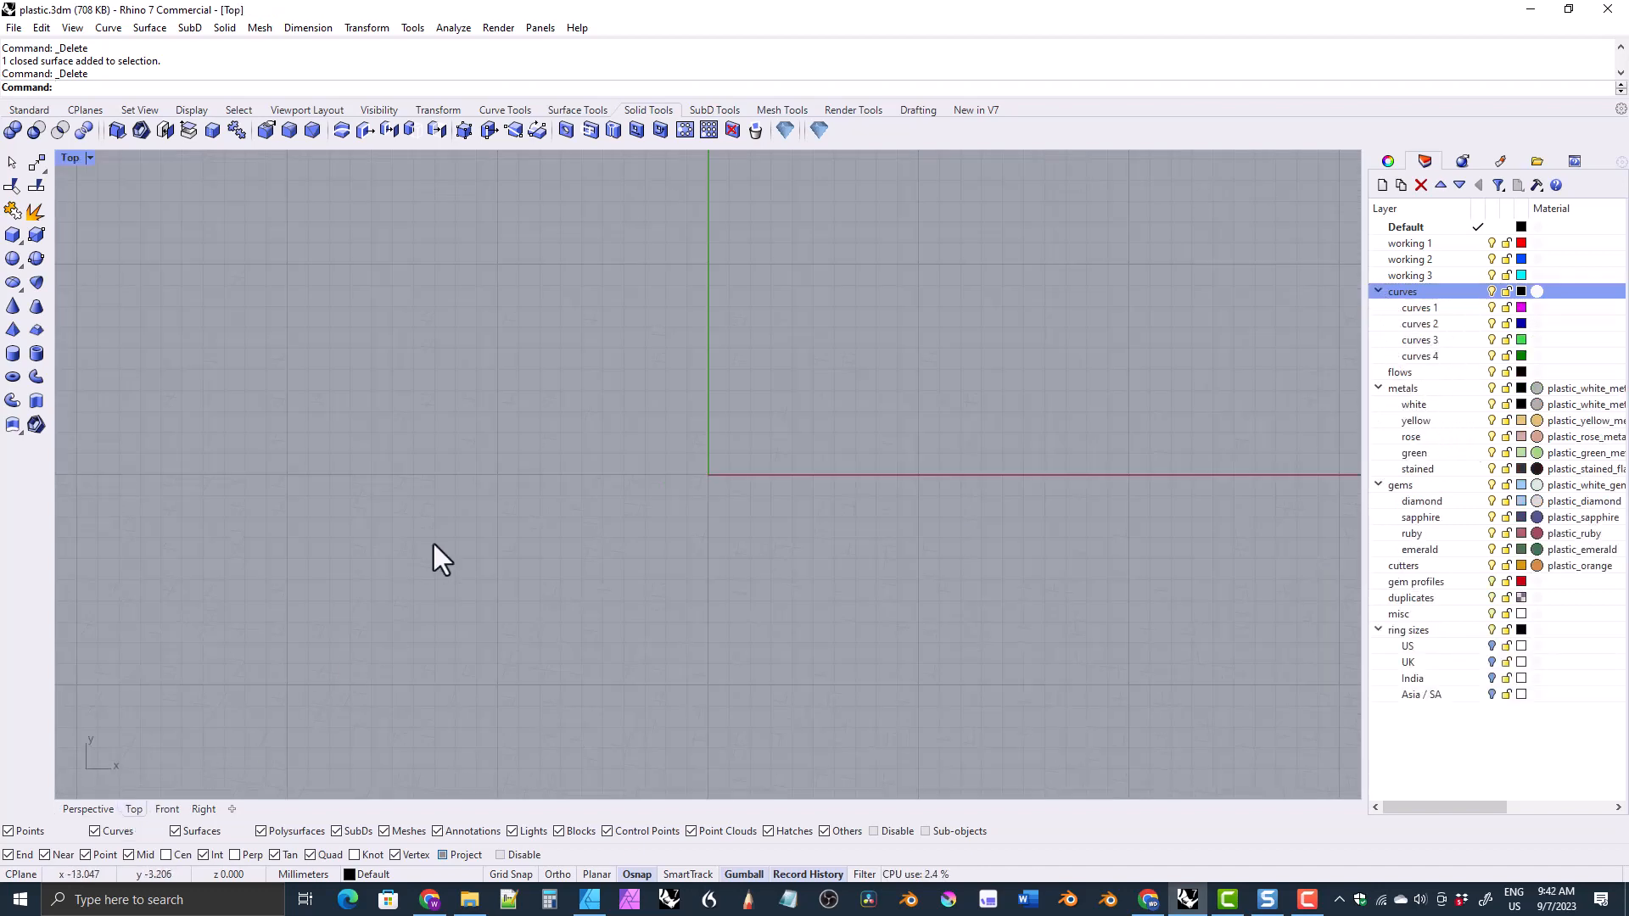
pyautogui.click(511, 110)
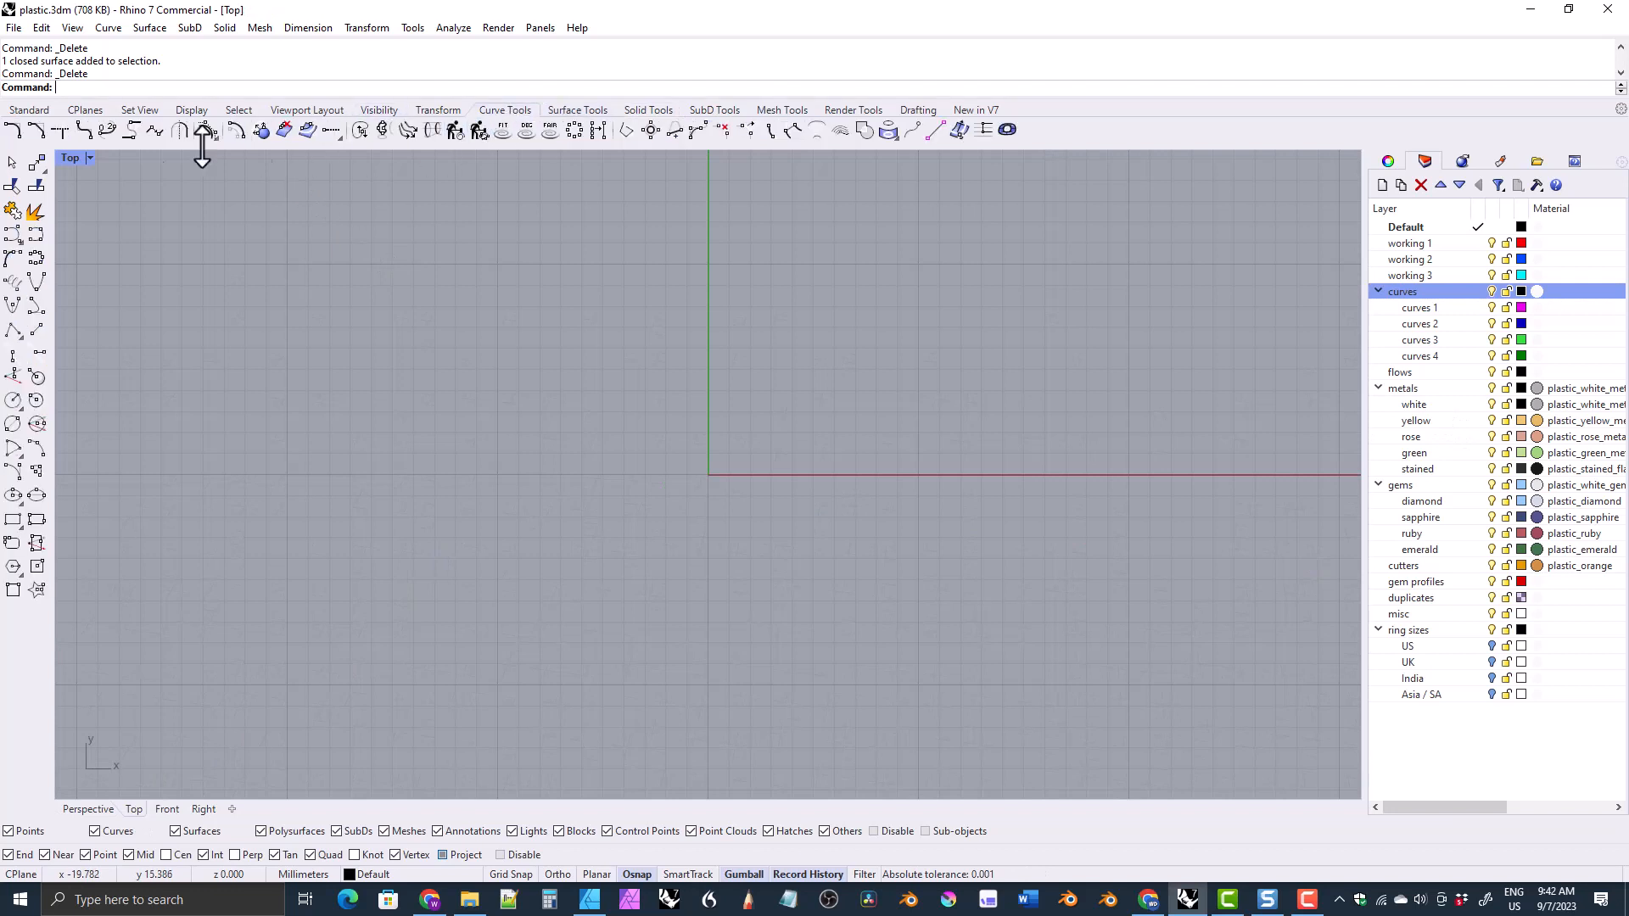
pyautogui.click(35, 328)
pyautogui.click(627, 372)
pyautogui.click(554, 384)
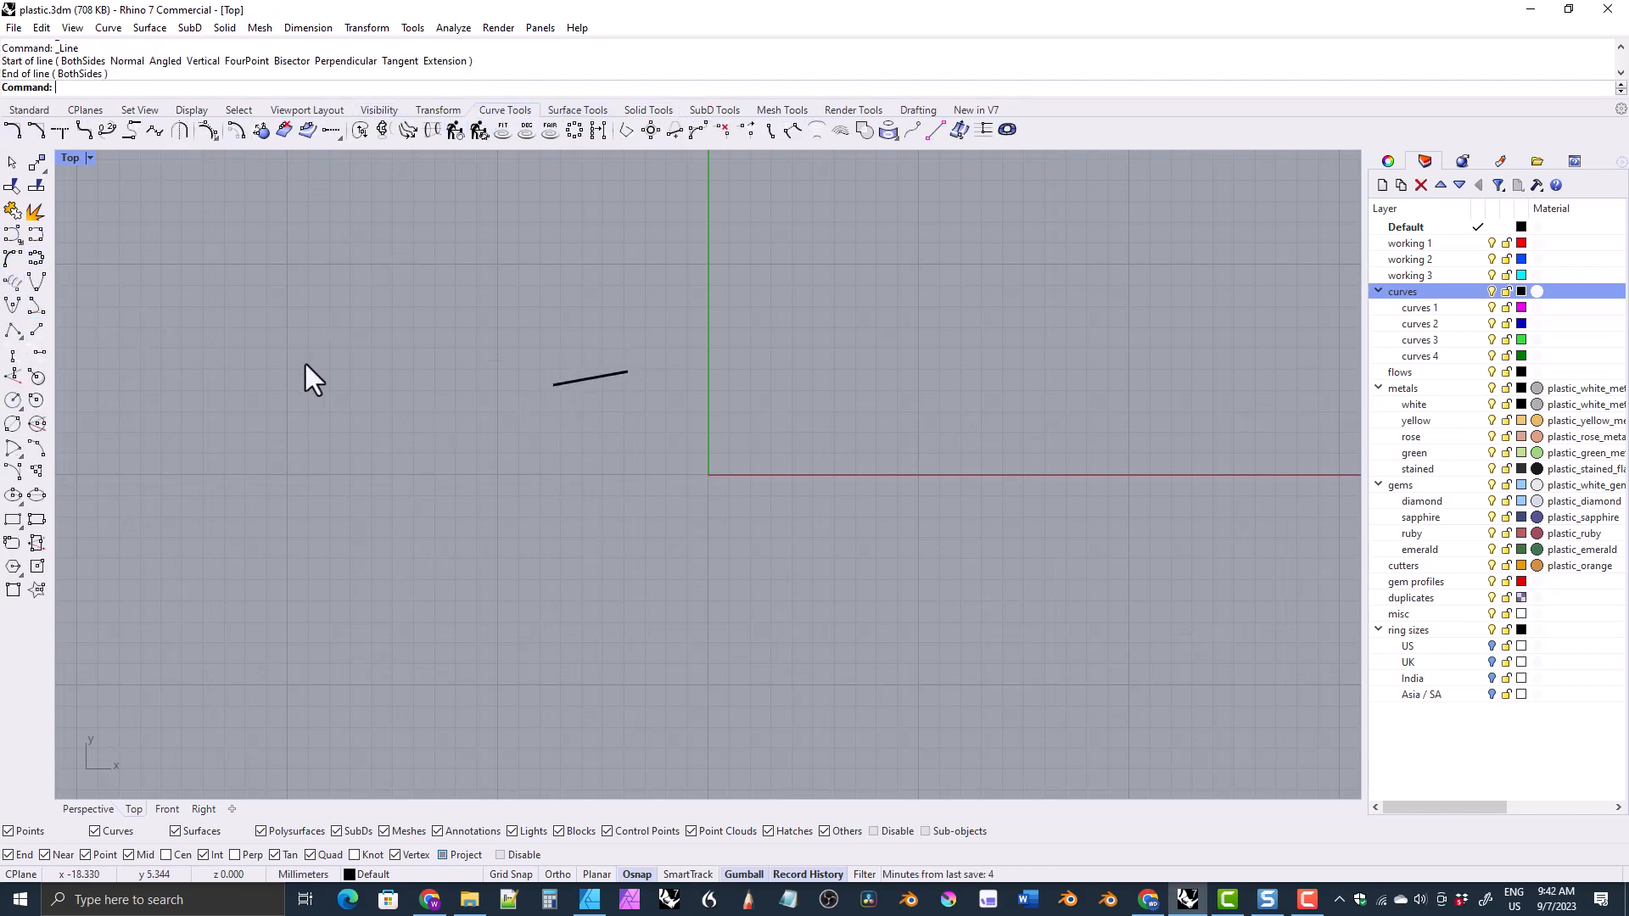
pyautogui.click(35, 329)
pyautogui.click(952, 444)
pyautogui.click(1030, 492)
# Step: Connect the facing ends of the two lines with an adjustable curve blend using Tangency continuity at both ends
pyautogui.click(107, 129)
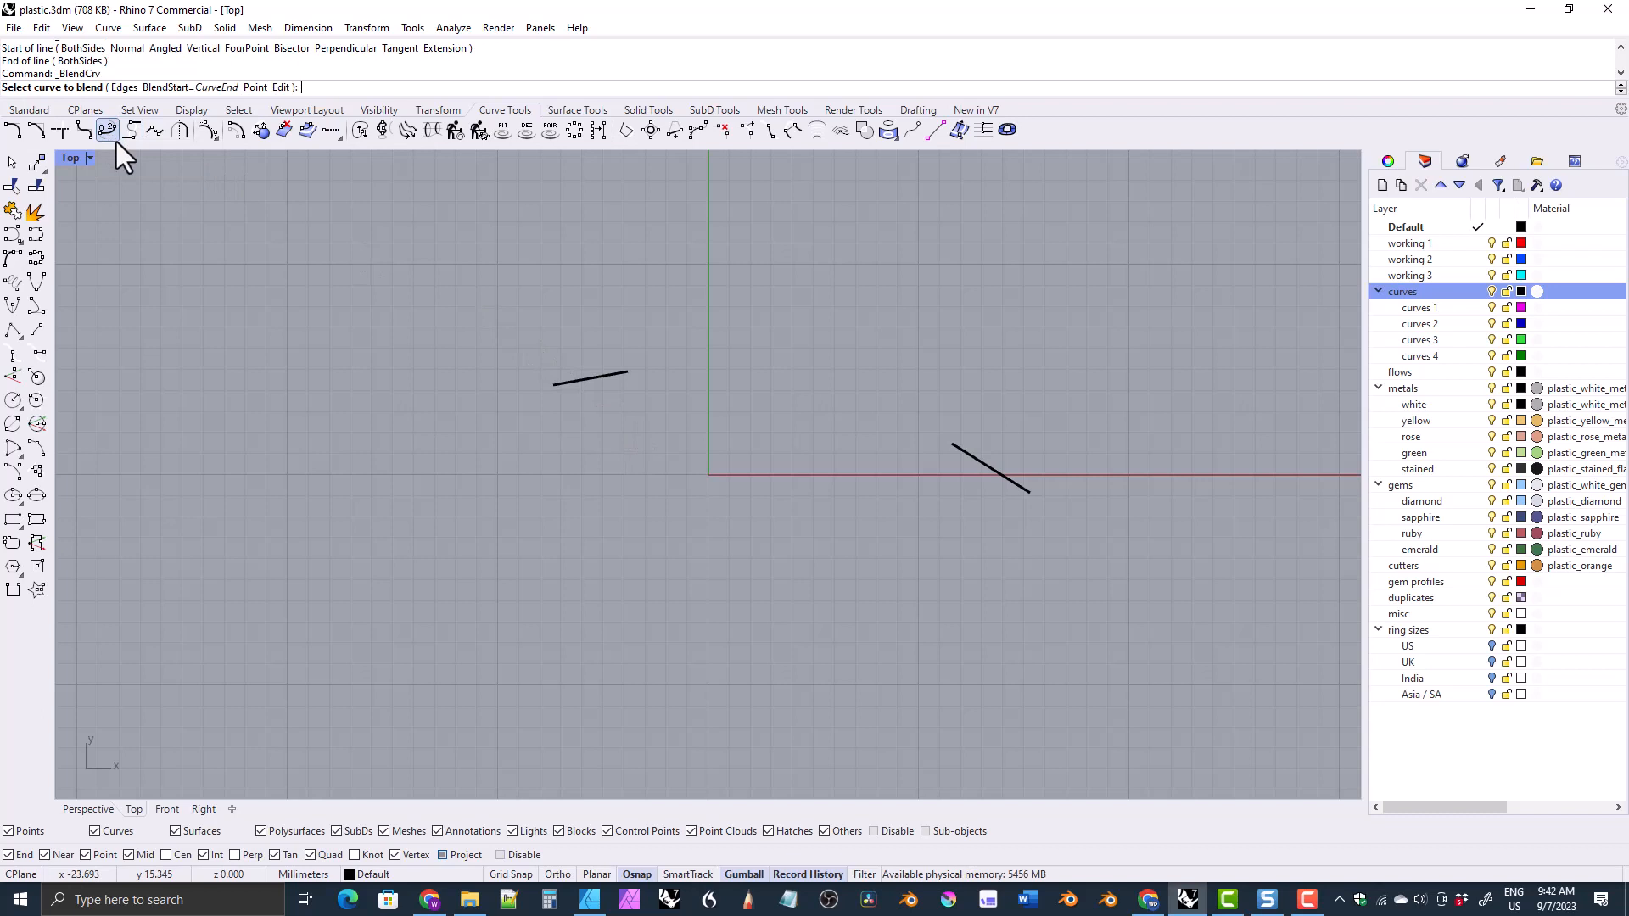
pyautogui.click(624, 374)
pyautogui.click(964, 450)
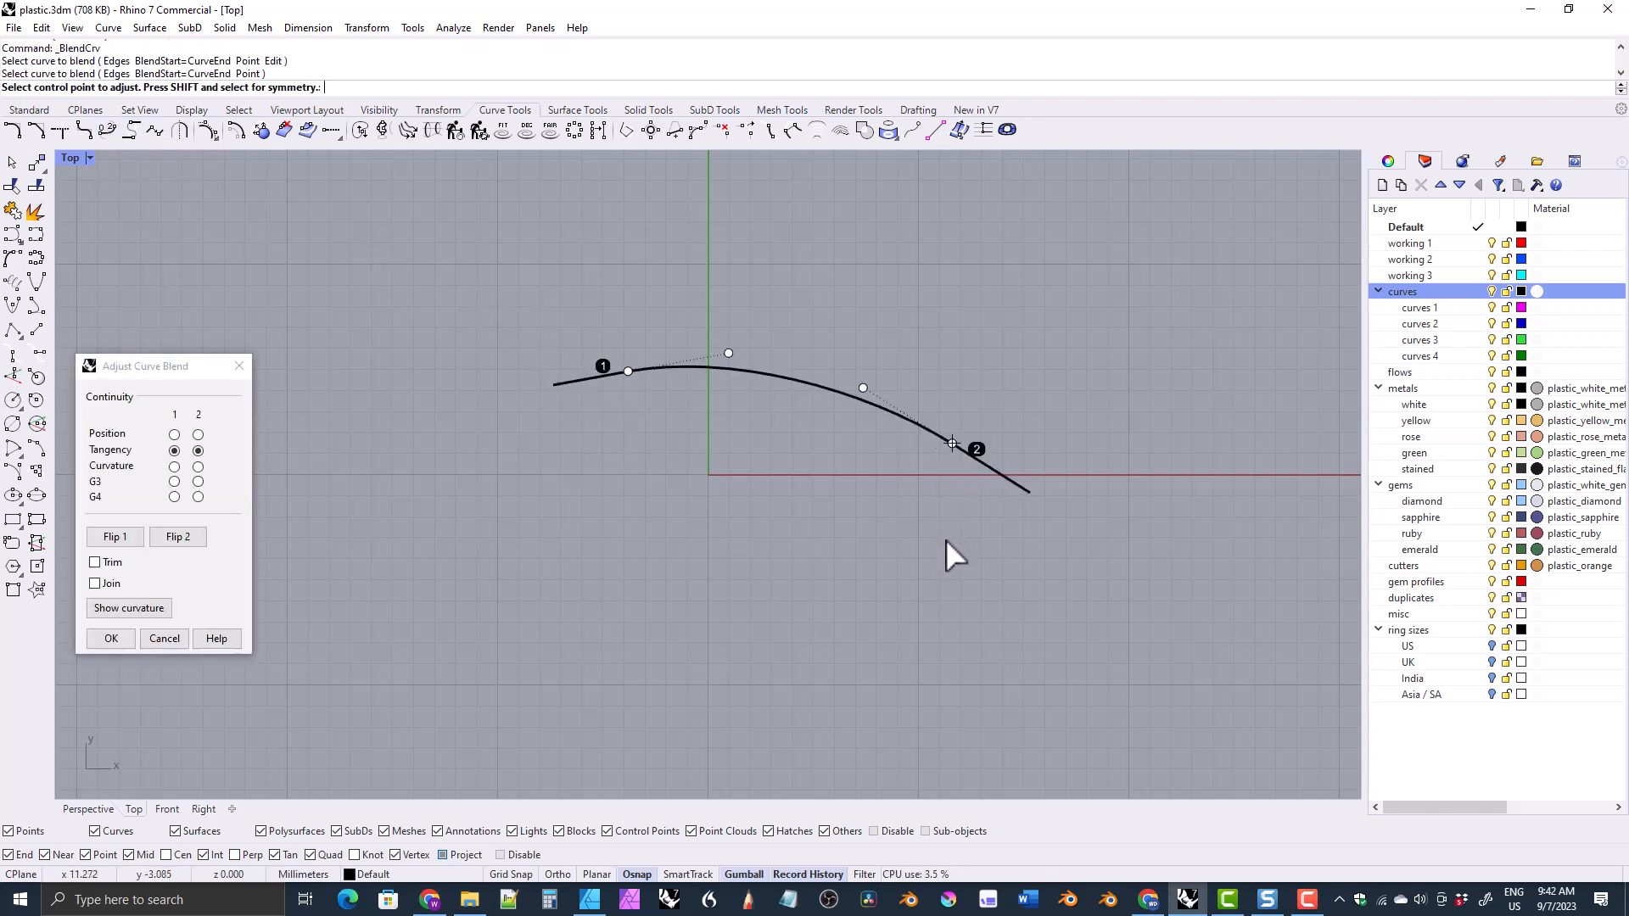
pyautogui.press('Return')
# Step: Rotate the left straight line clockwise about its centre to reshape the connected blend curve
pyautogui.click(586, 386)
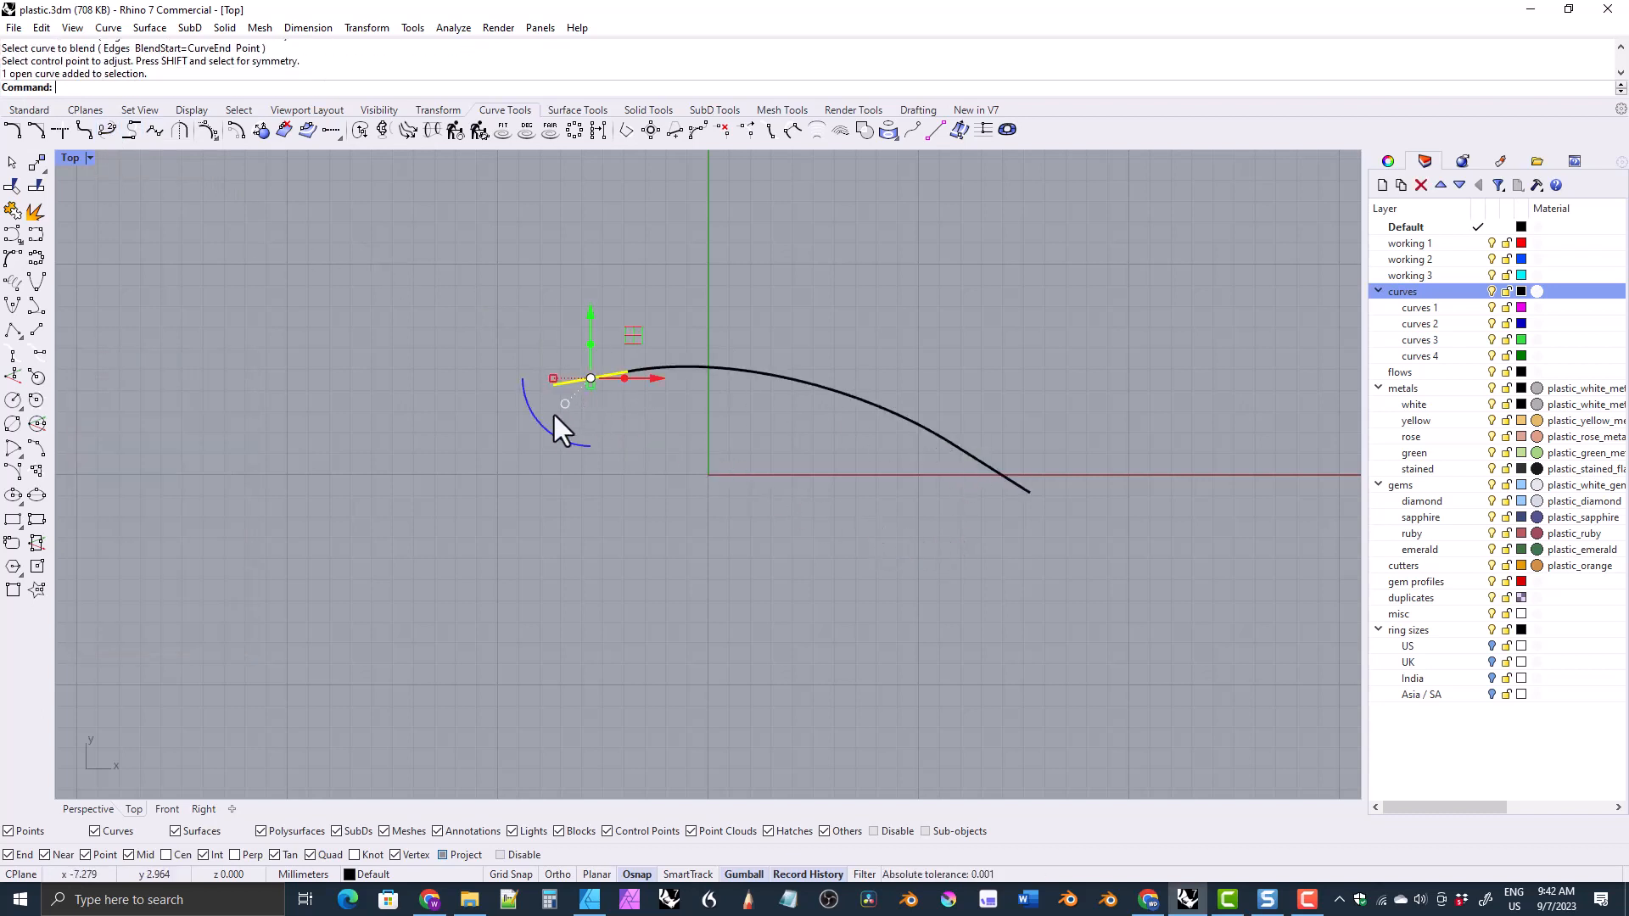
pyautogui.moveTo(541, 429)
pyautogui.mouseDown()
pyautogui.moveTo(532, 405)
pyautogui.moveTo(571, 440)
pyautogui.moveTo(546, 425)
pyautogui.mouseUp()
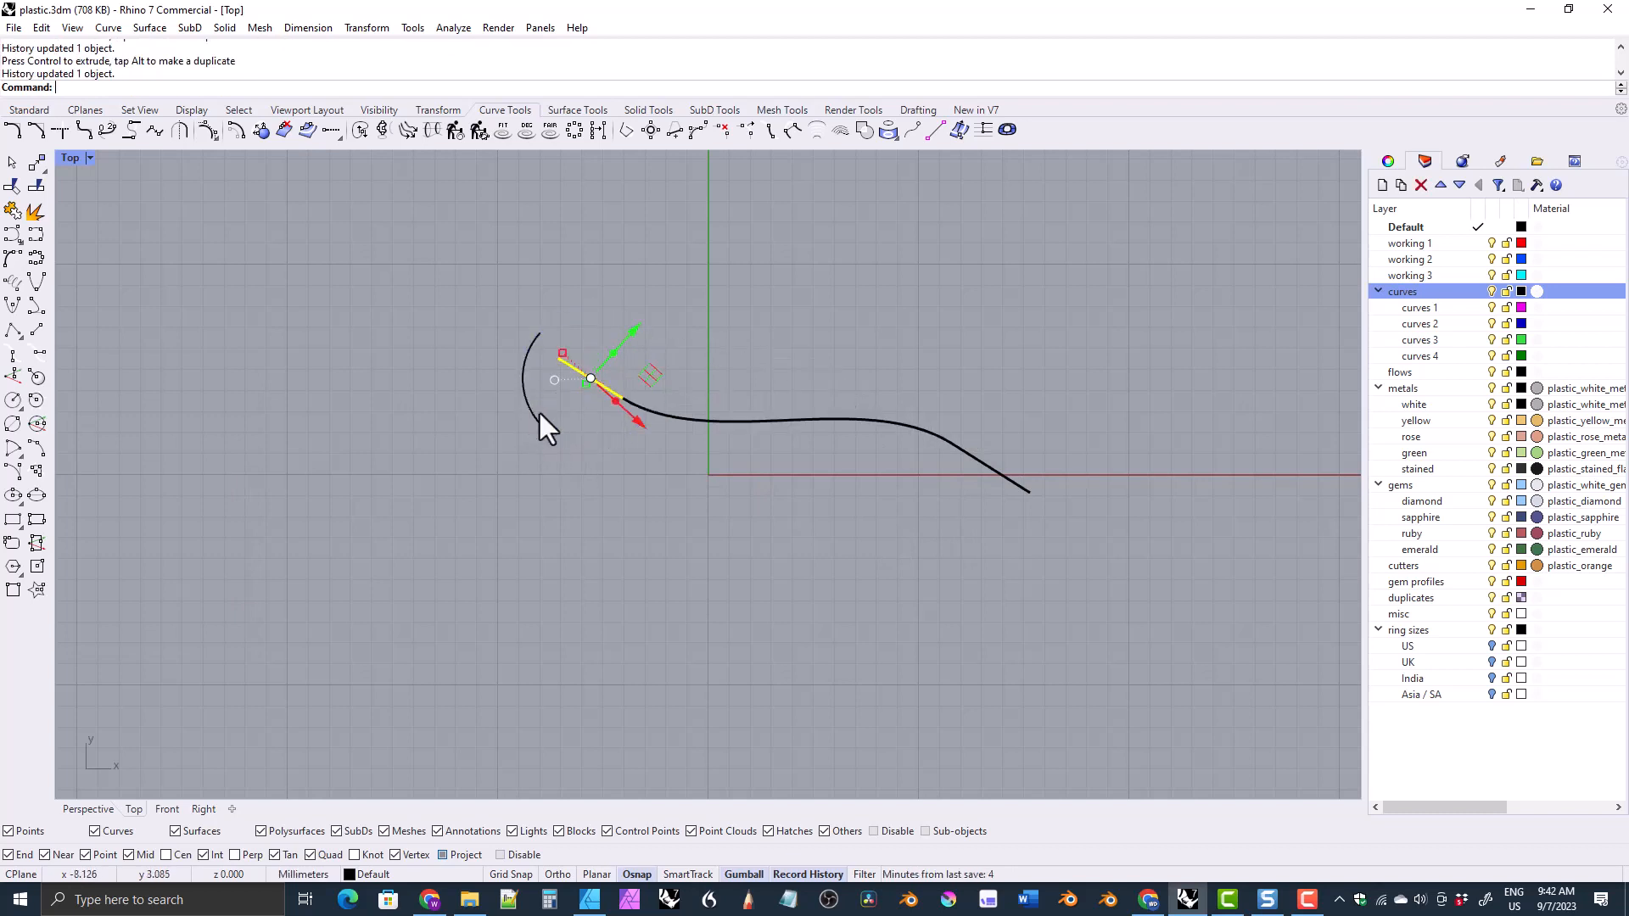
pyautogui.click(908, 502)
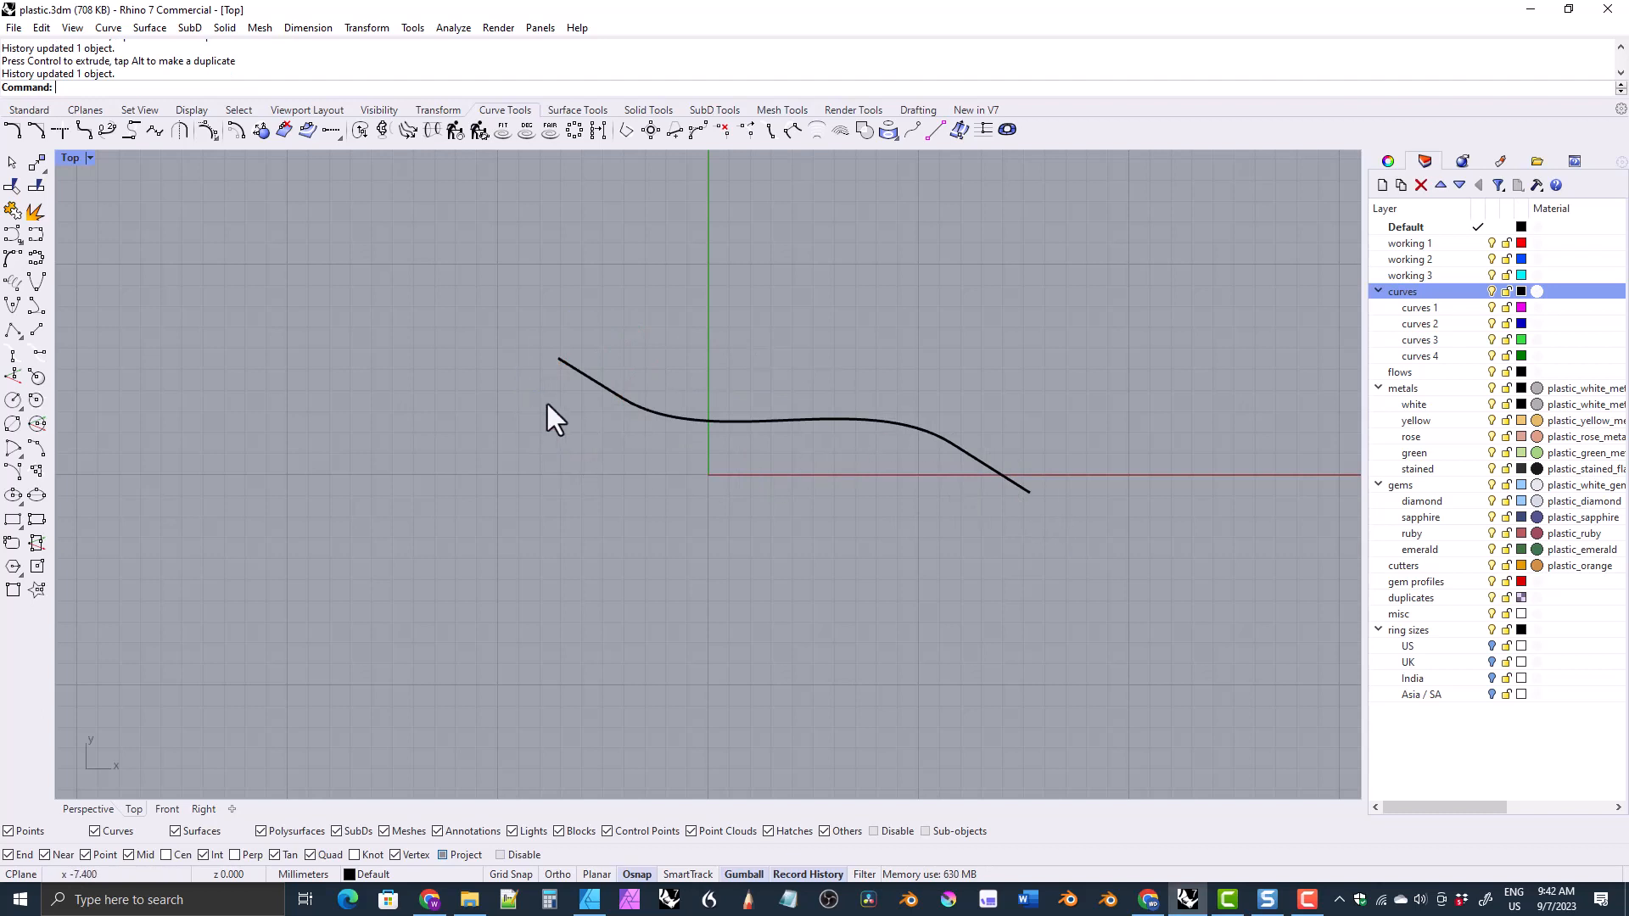
# Step: Move the two straight lines at the ends of the blend to the curves 1 layer
pyautogui.click(1019, 492)
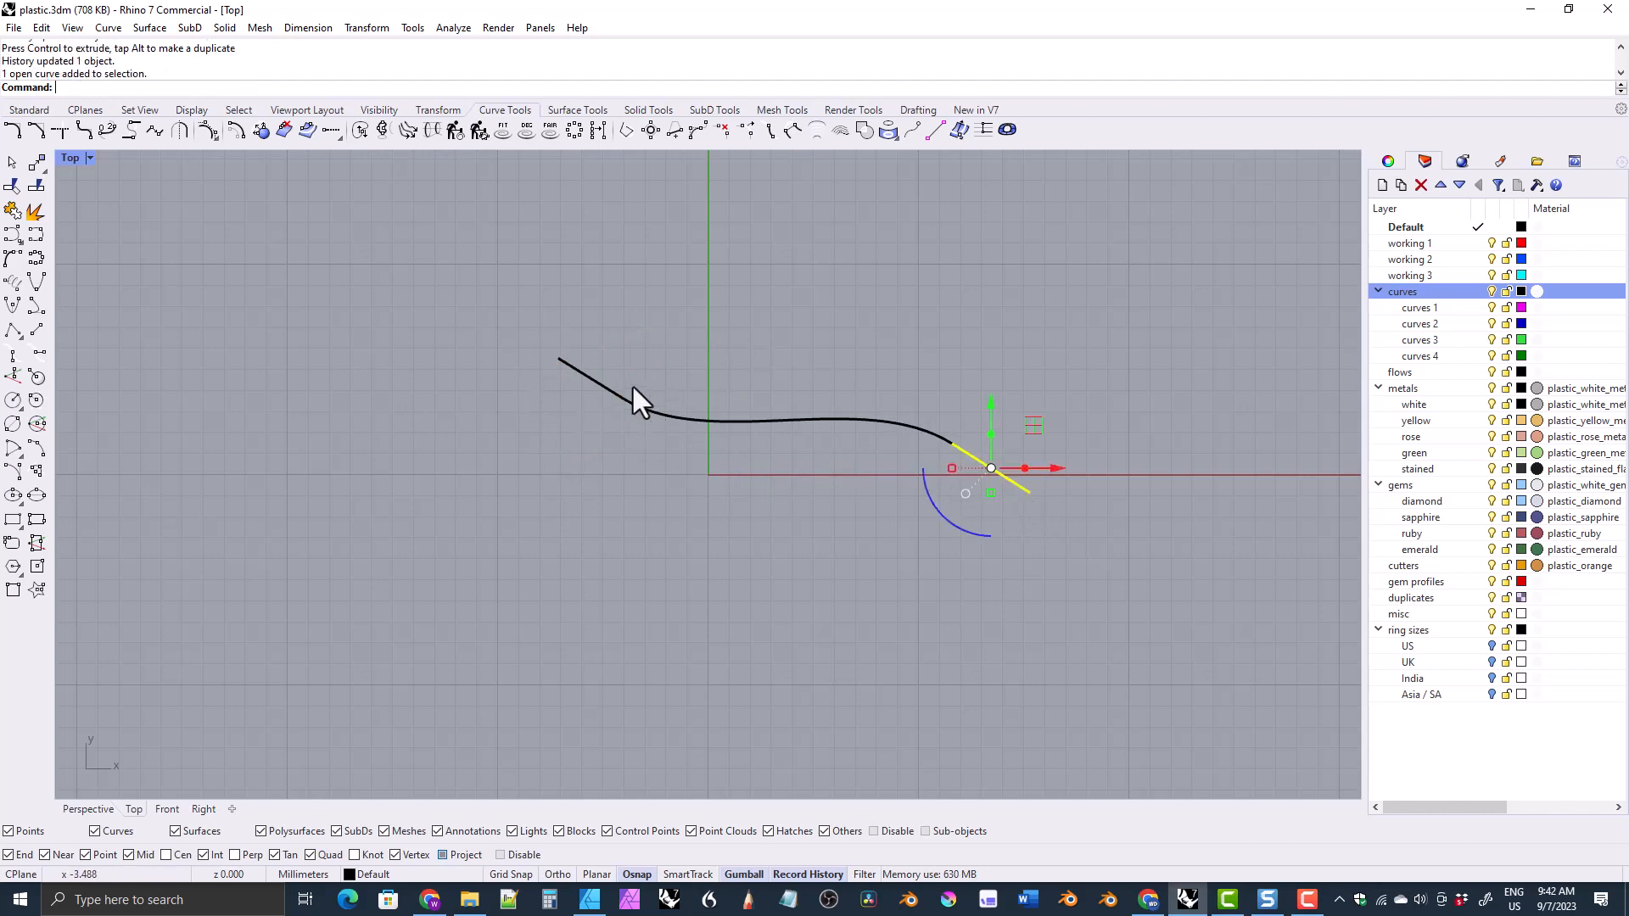
pyautogui.keyDown('shift'); pyautogui.click(589, 382); pyautogui.keyUp('shift')
pyautogui.rightClick(1424, 313)
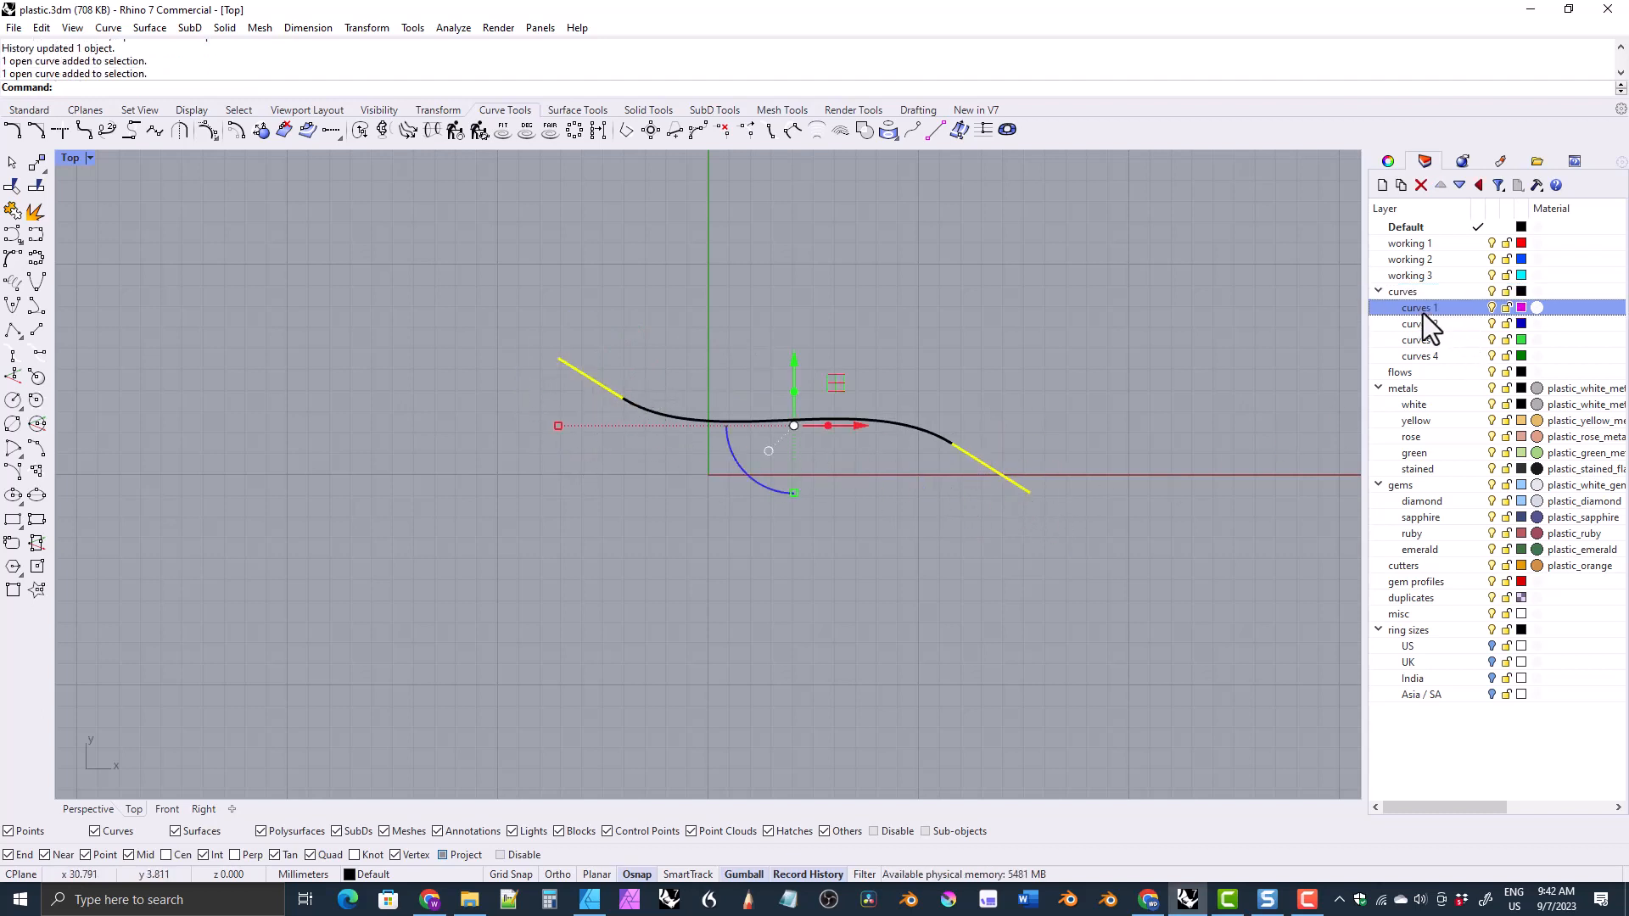
pyautogui.click(1463, 609)
pyautogui.press('Escape')
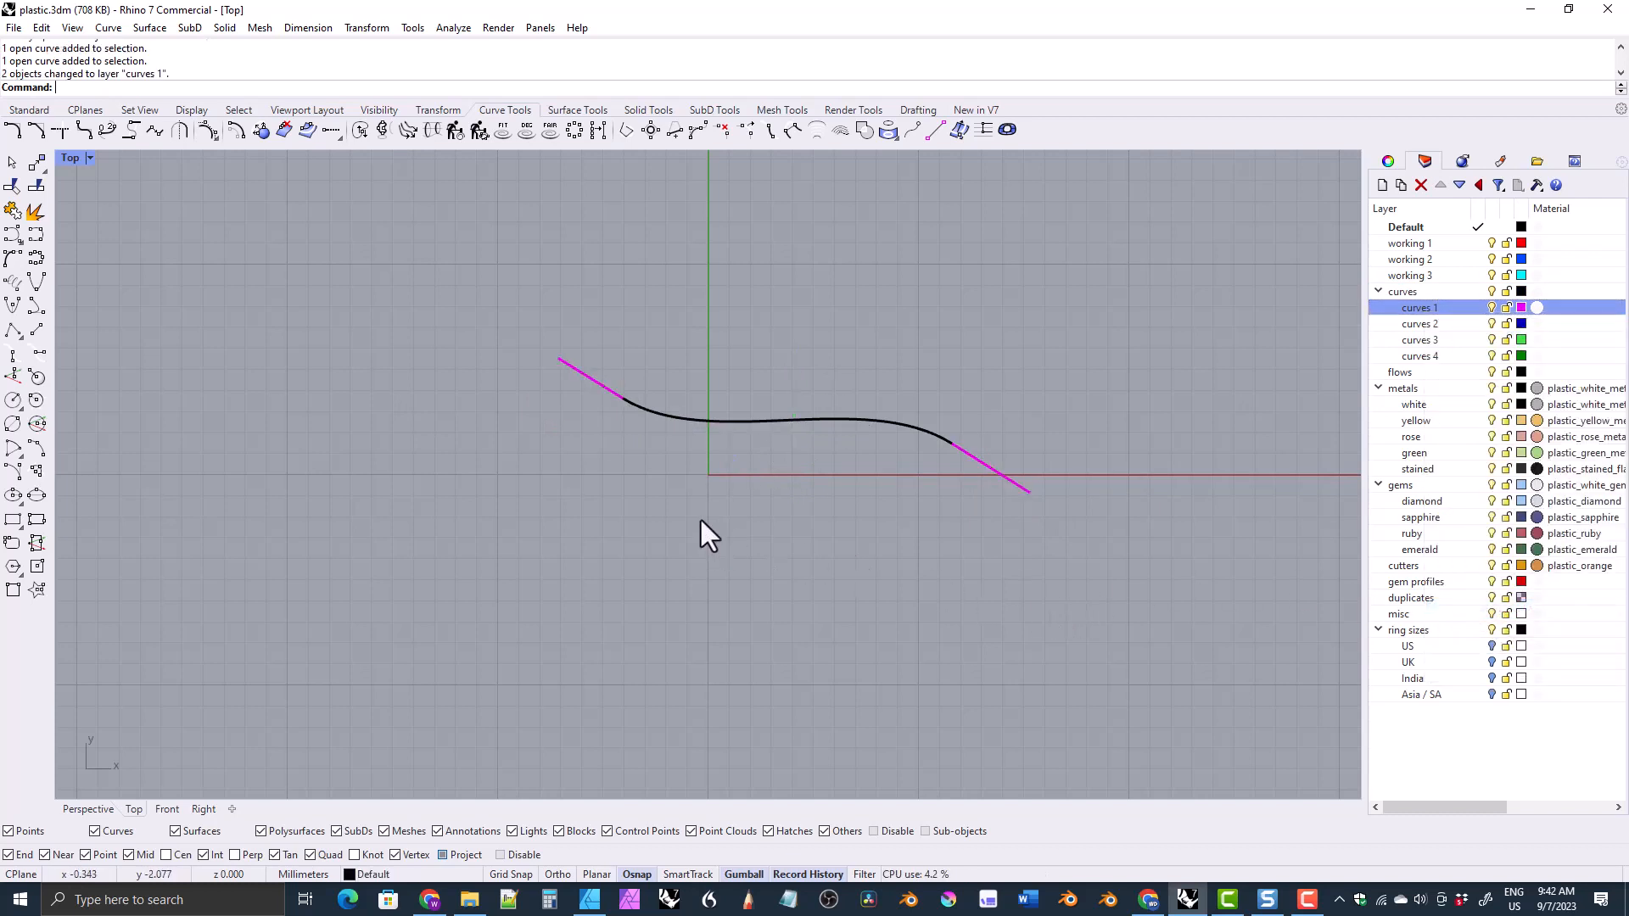
# Step: Rotate the left magenta line slightly and move the blend curve to the curves 2 layer
pyautogui.click(603, 391)
pyautogui.moveTo(541, 438)
pyautogui.mouseDown()
pyautogui.moveTo(636, 448)
pyautogui.moveTo(562, 441)
pyautogui.mouseUp()
pyautogui.moveTo(949, 454); pyautogui.dragTo(922, 427)
pyautogui.rightClick(1434, 324)
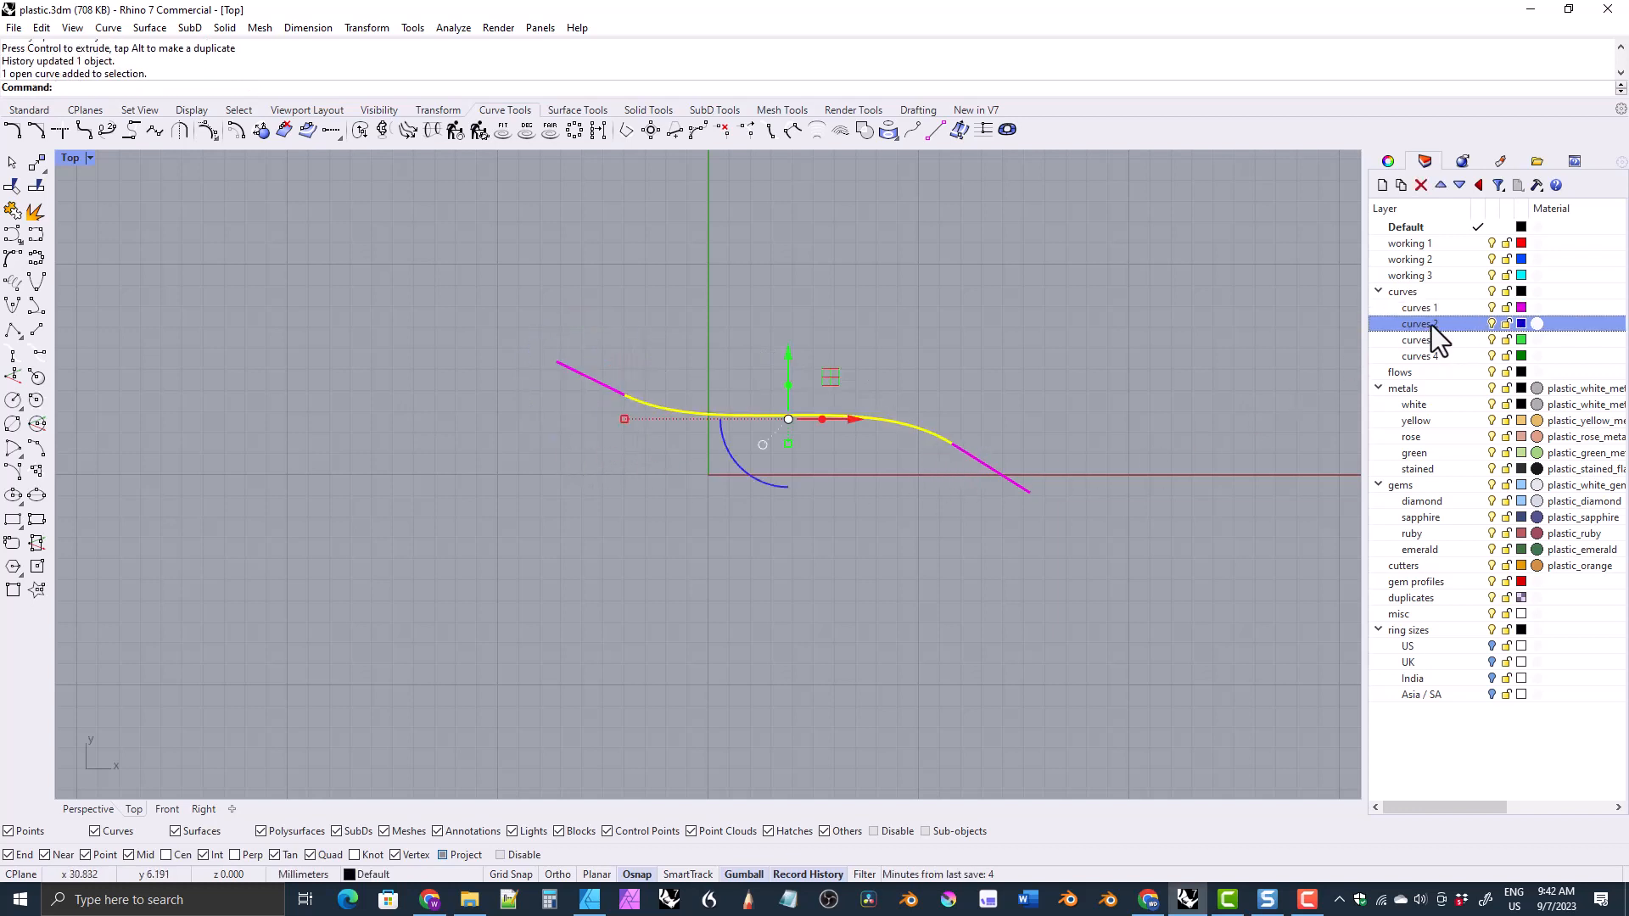
pyautogui.click(1474, 621)
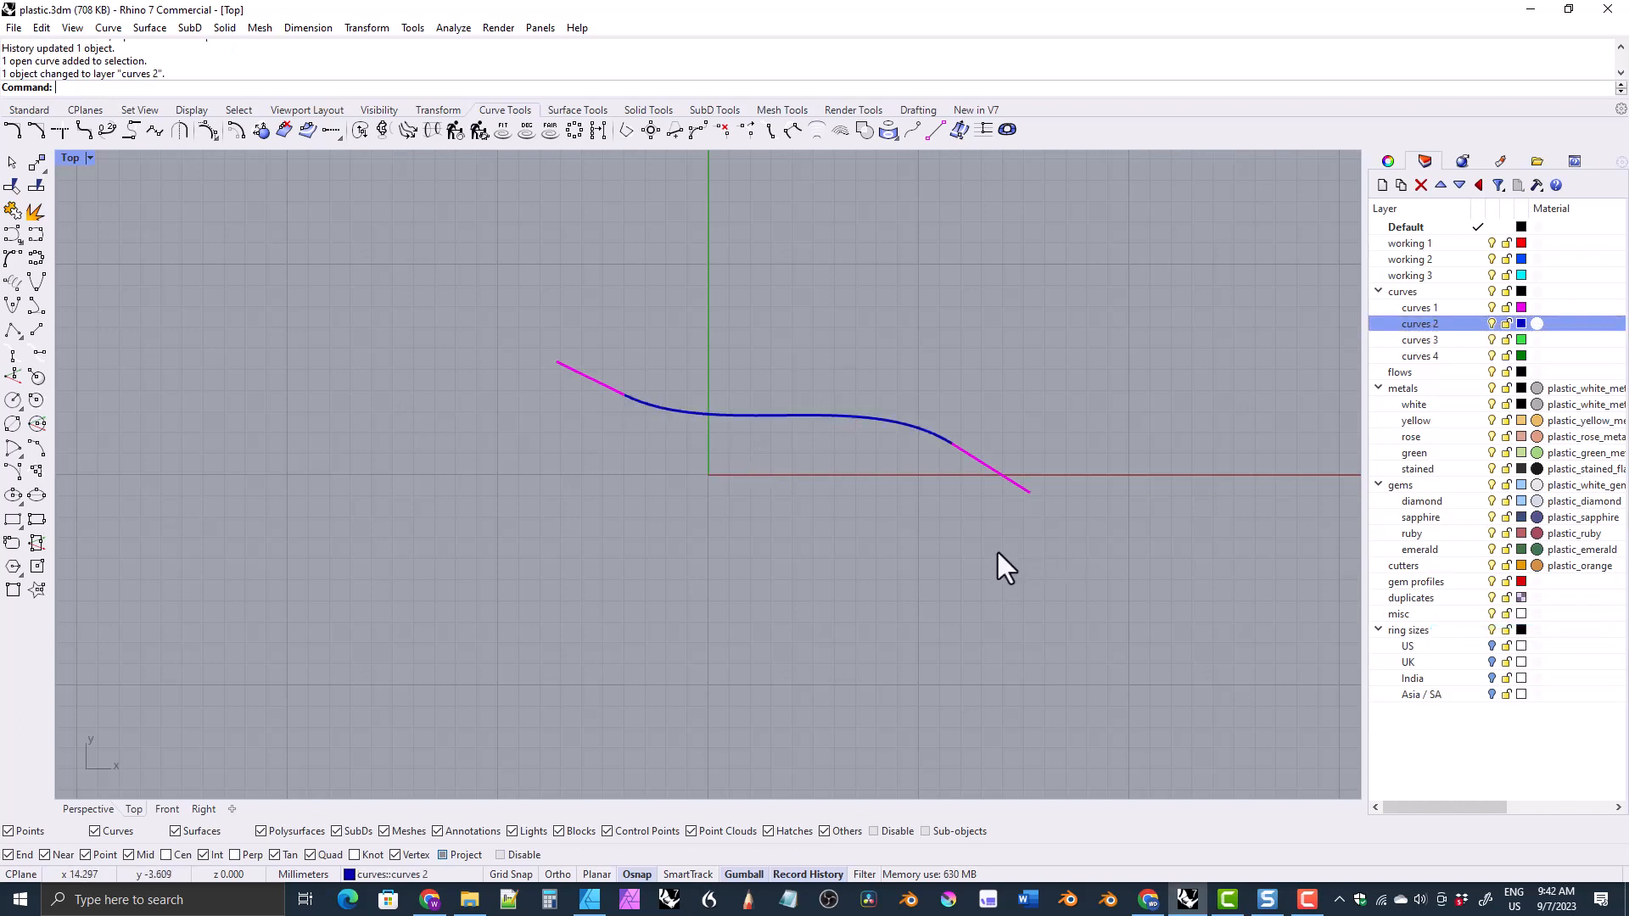
# Step: Move the left magenta line a short way up and to the left, away from the origin
pyautogui.click(586, 379)
pyautogui.moveTo(633, 338); pyautogui.dragTo(596, 317)
pyautogui.click(632, 454)
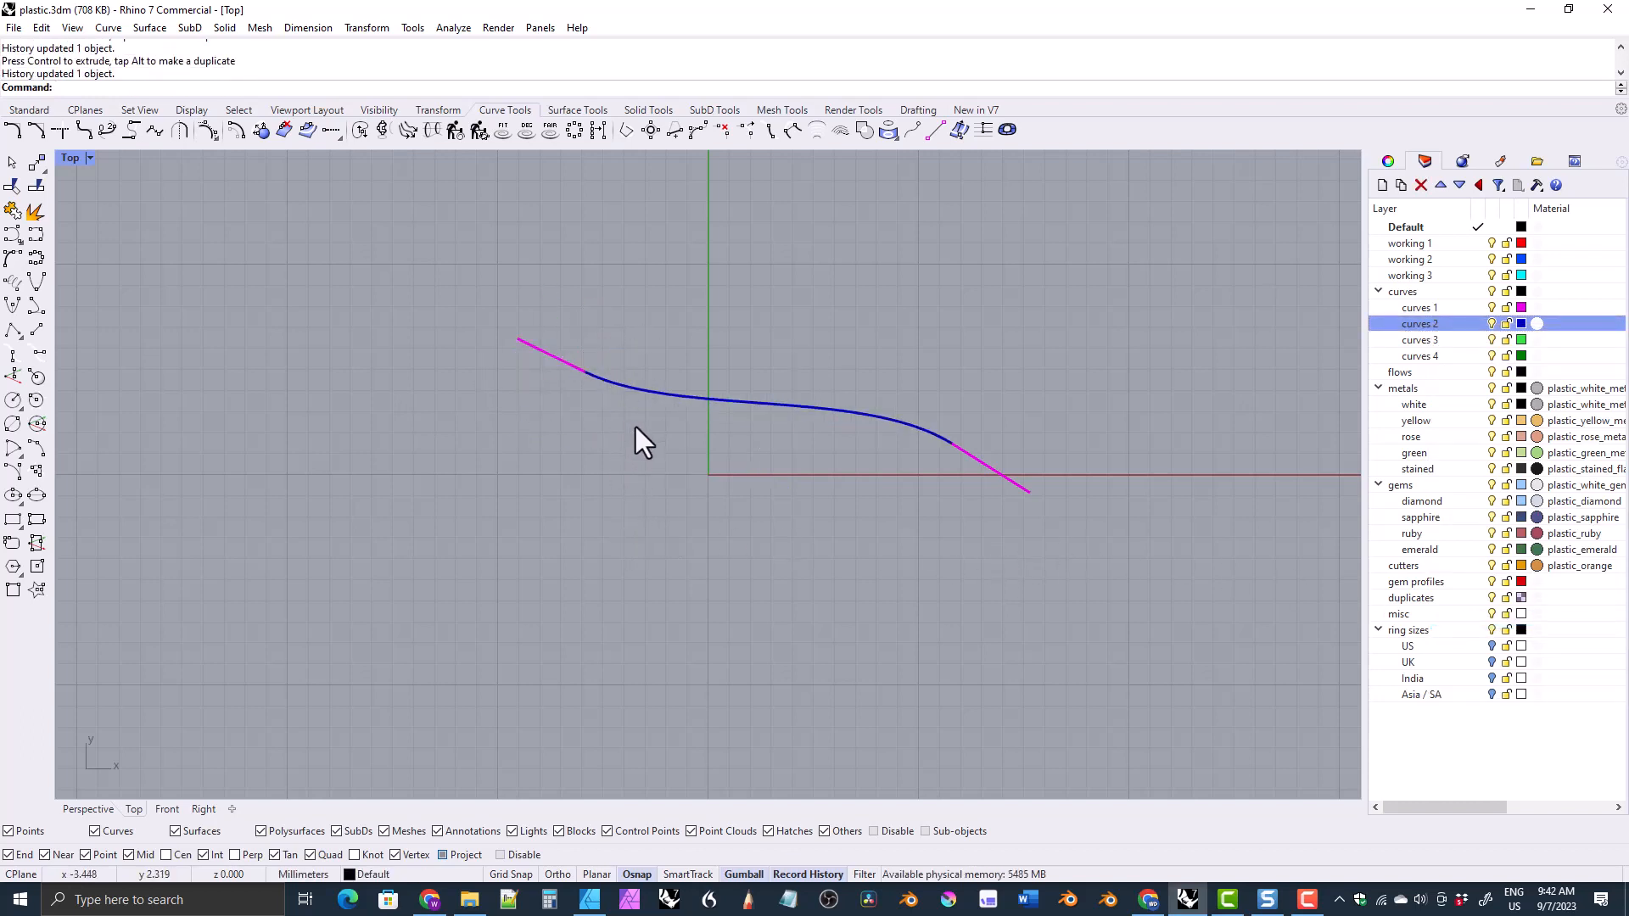
# Step: Try offsetting the blend curve to its lower side at a distance of 1.14957, and delete the offset copy
pyautogui.click(649, 392)
pyautogui.click(236, 130)
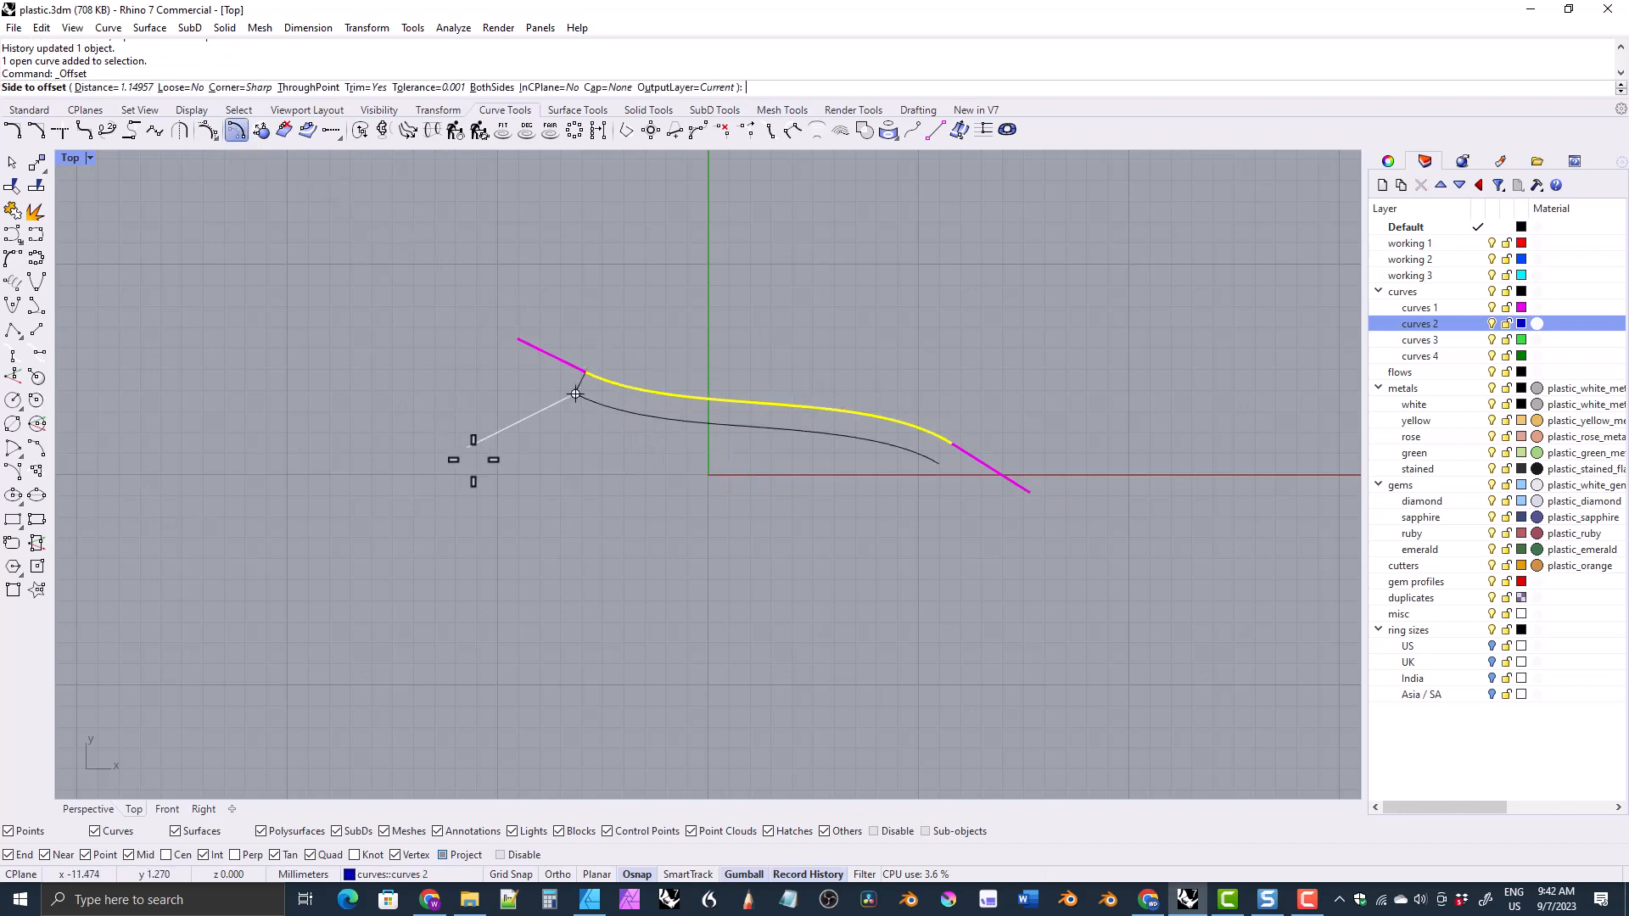
pyautogui.click(572, 397)
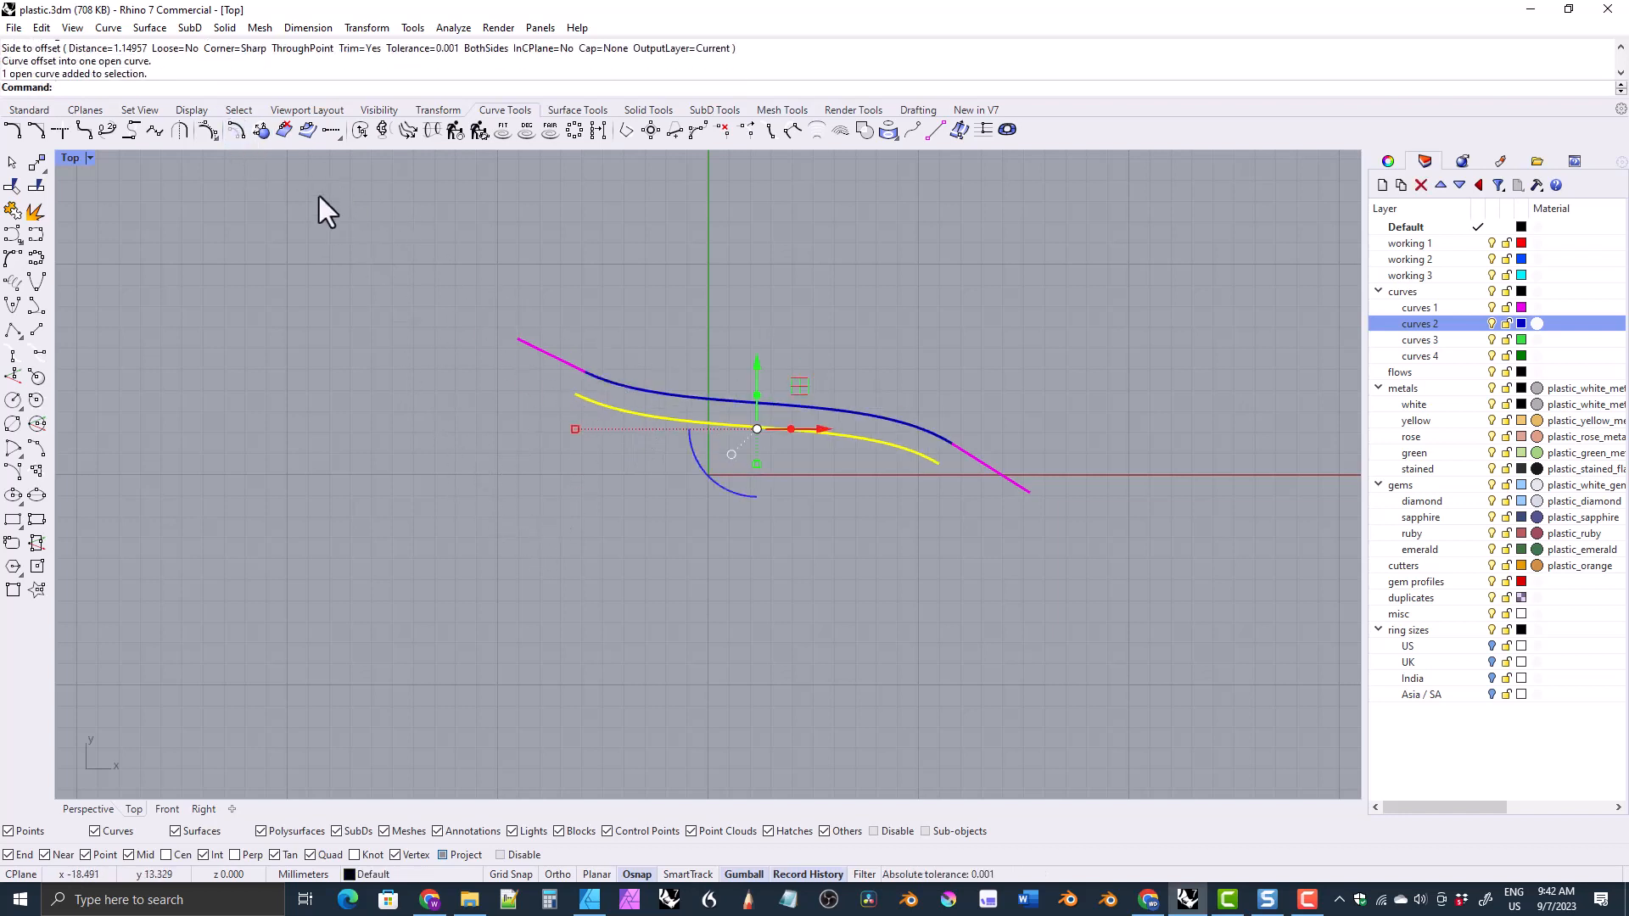
pyautogui.press('Delete')
# Step: Offset the blue blend curve with the ThroughPoint option, through a point a short distance below it
pyautogui.click(235, 130)
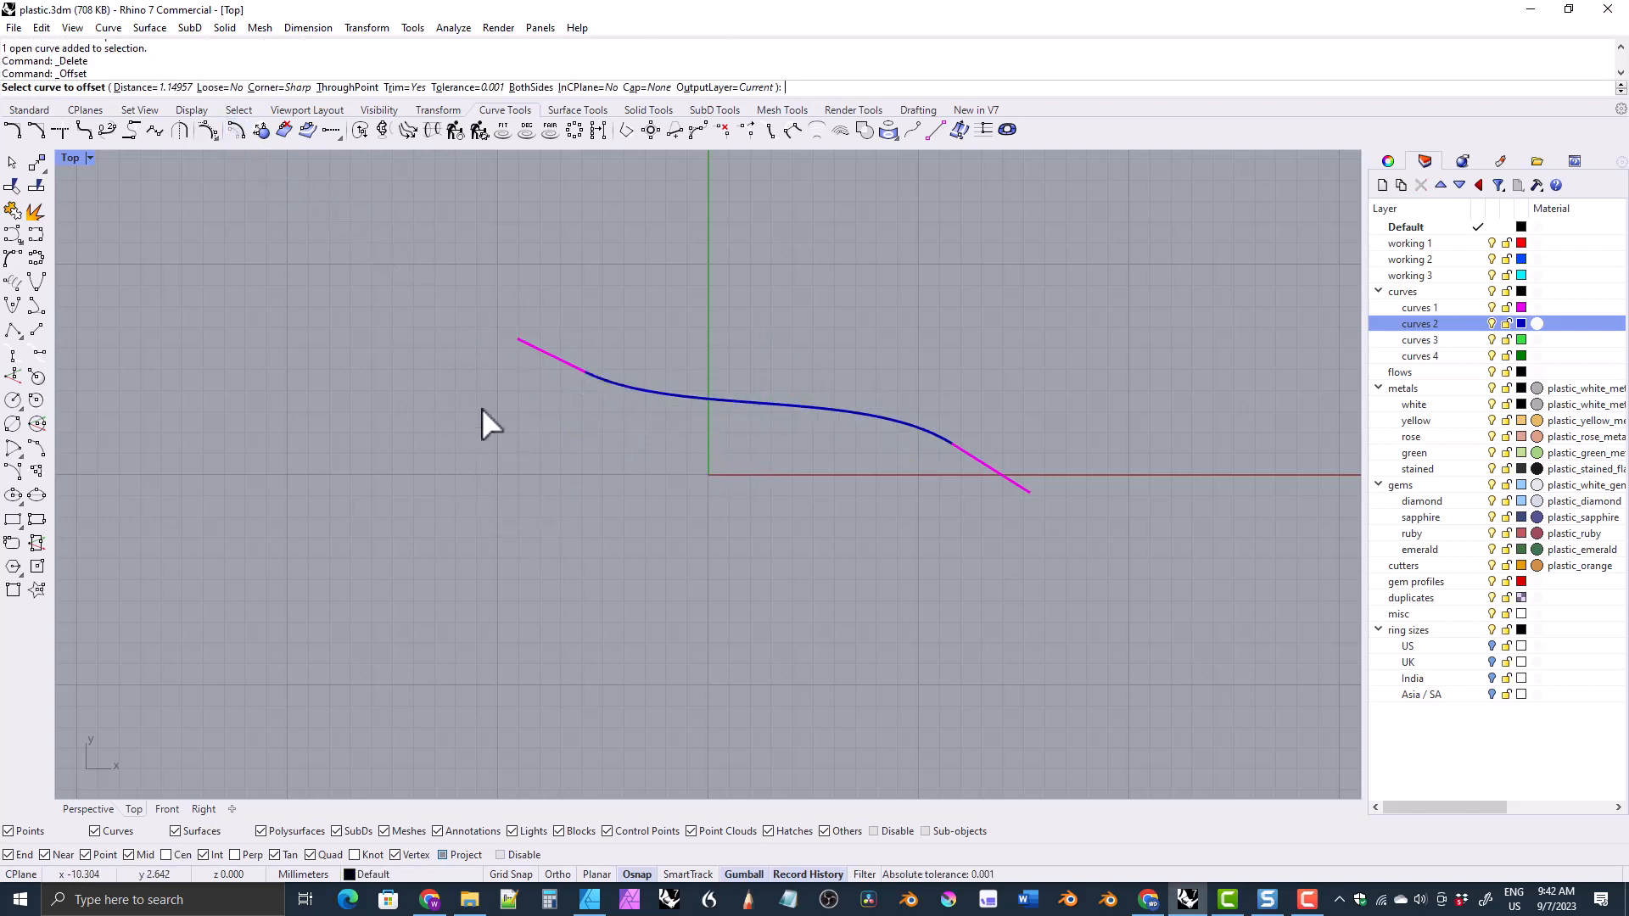
pyautogui.click(335, 88)
pyautogui.click(594, 383)
pyautogui.click(607, 437)
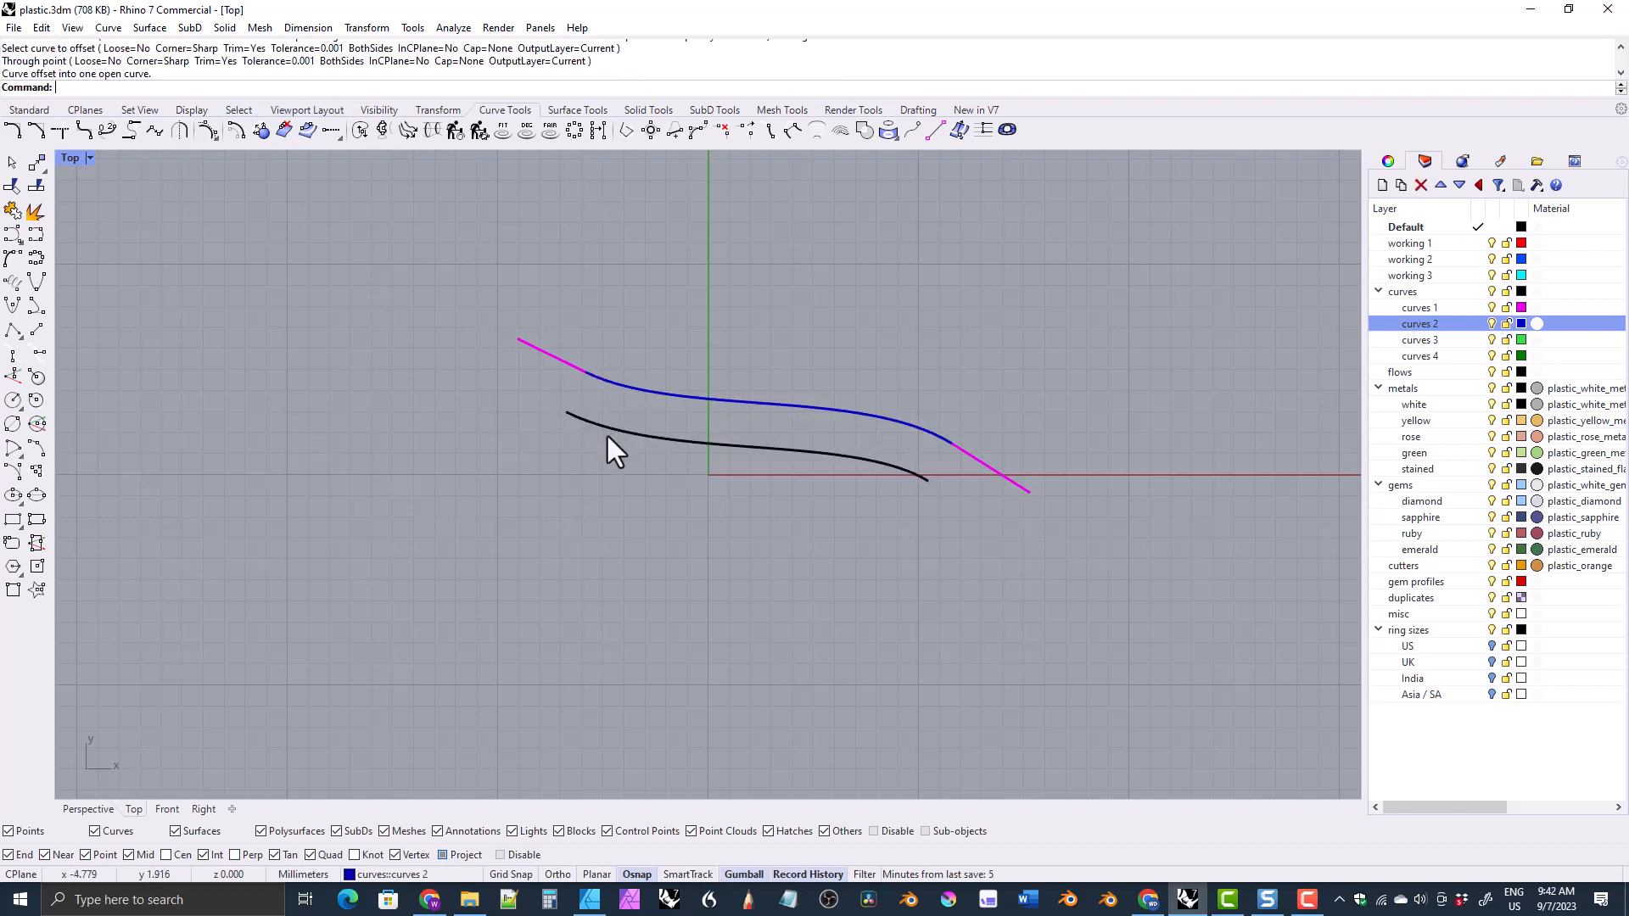
# Step: Move the black offset curve to the curves 2 layer
pyautogui.click(879, 466)
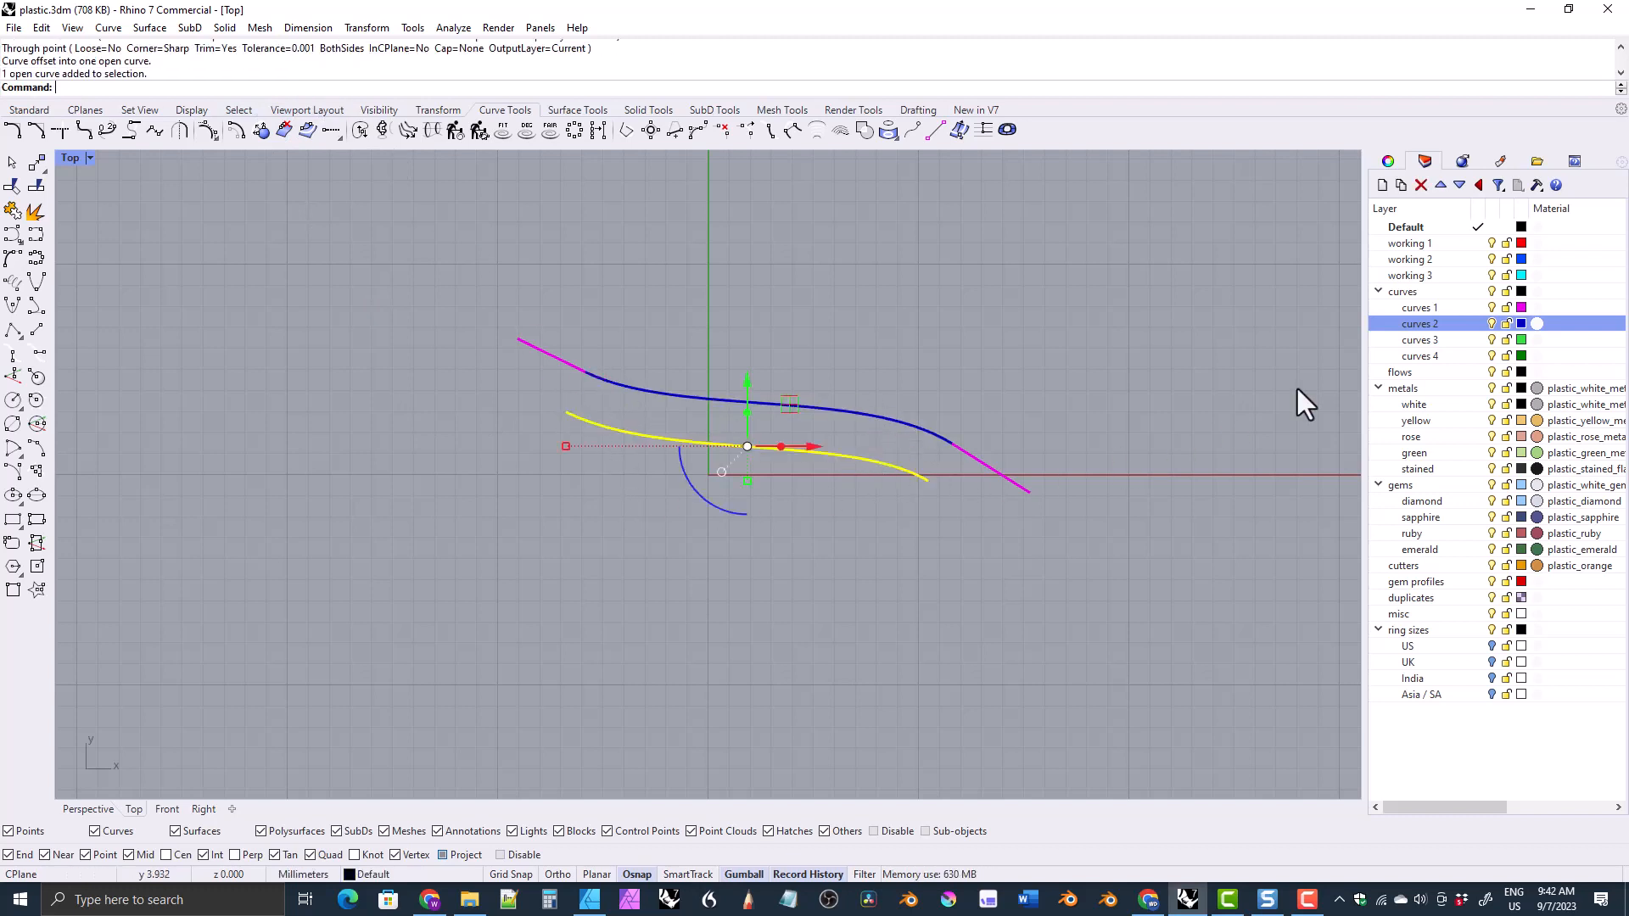
pyautogui.rightClick(1421, 326)
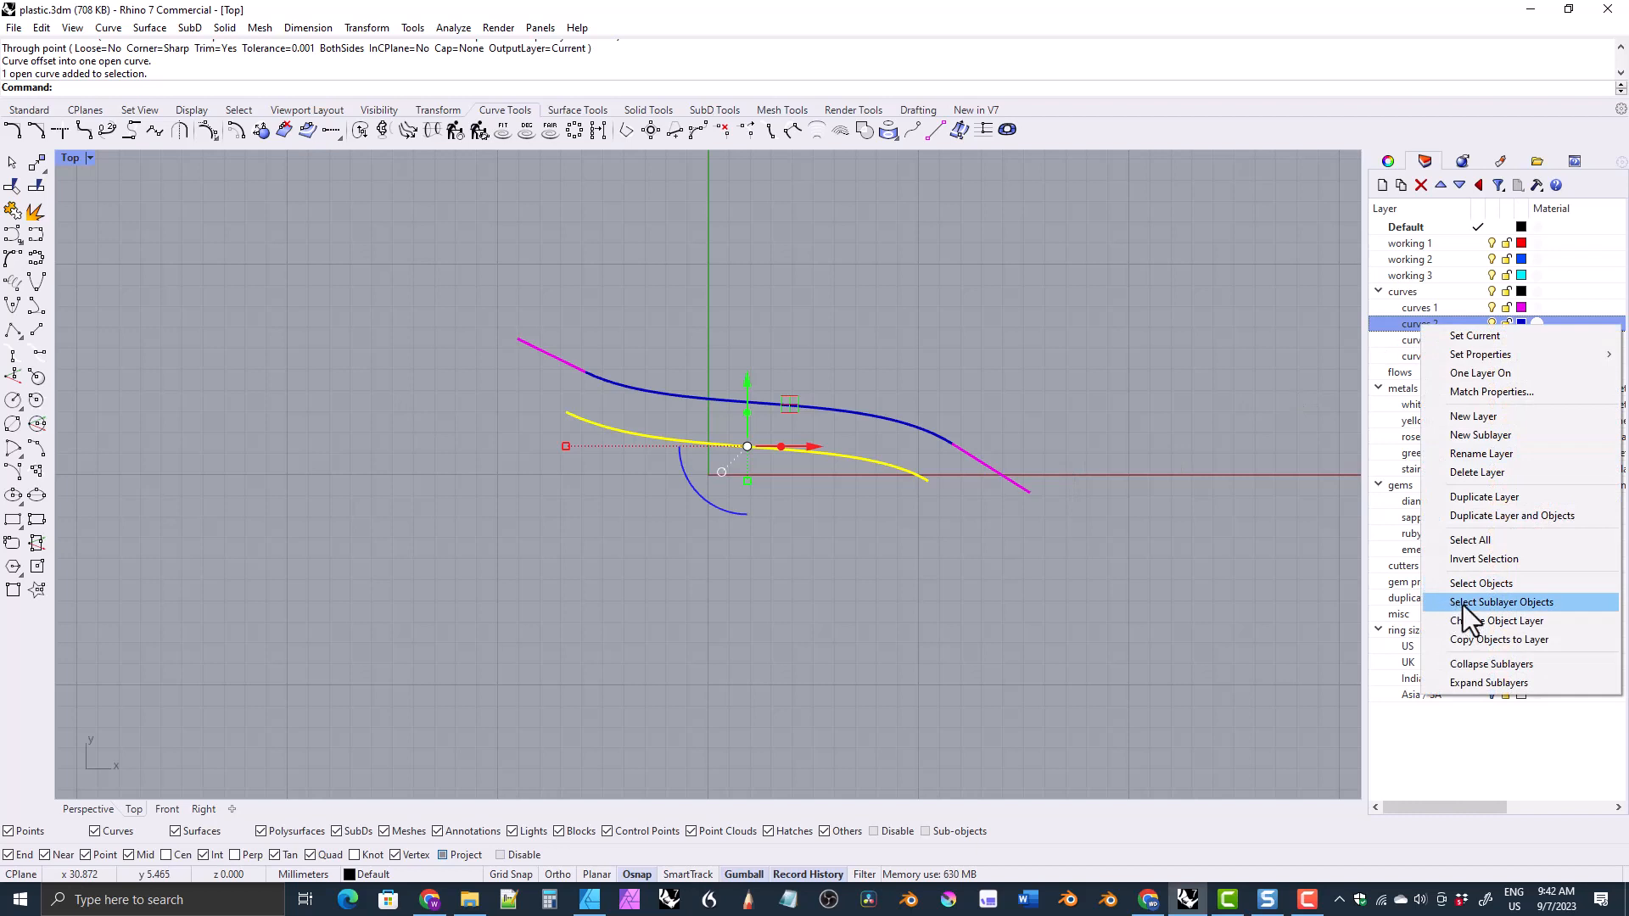
pyautogui.click(1473, 621)
# Step: Loft a surface between the blend curve and its offset using Straight sections and Do not simplify
pyautogui.click(940, 438)
pyautogui.keyDown('shift'); pyautogui.click(917, 476); pyautogui.keyUp('shift')
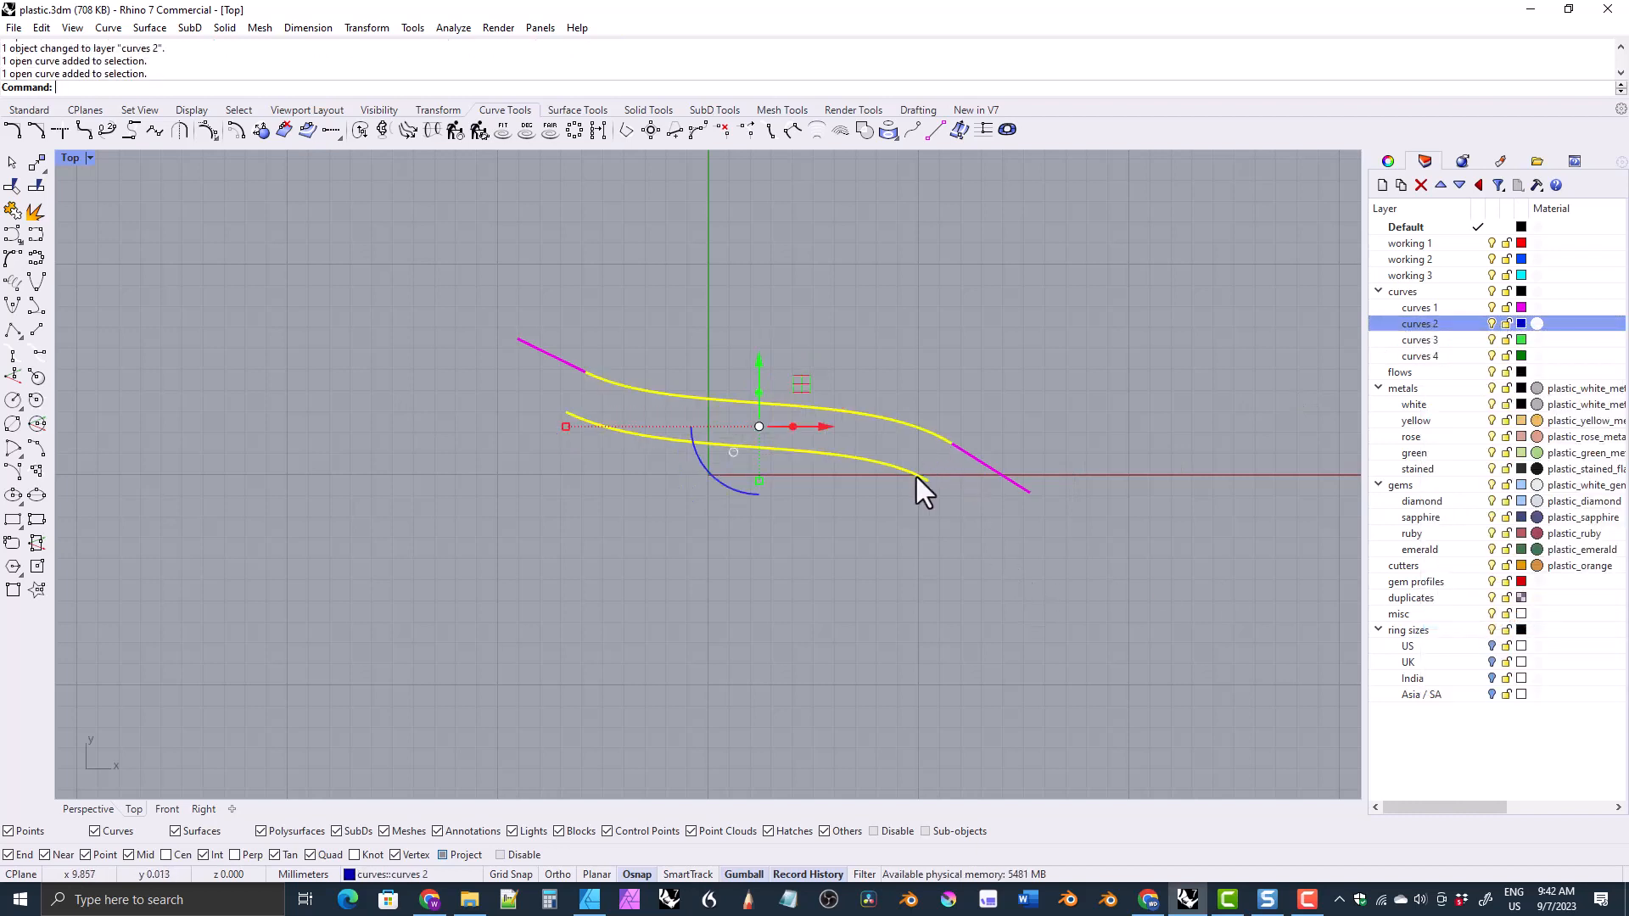
pyautogui.click(580, 109)
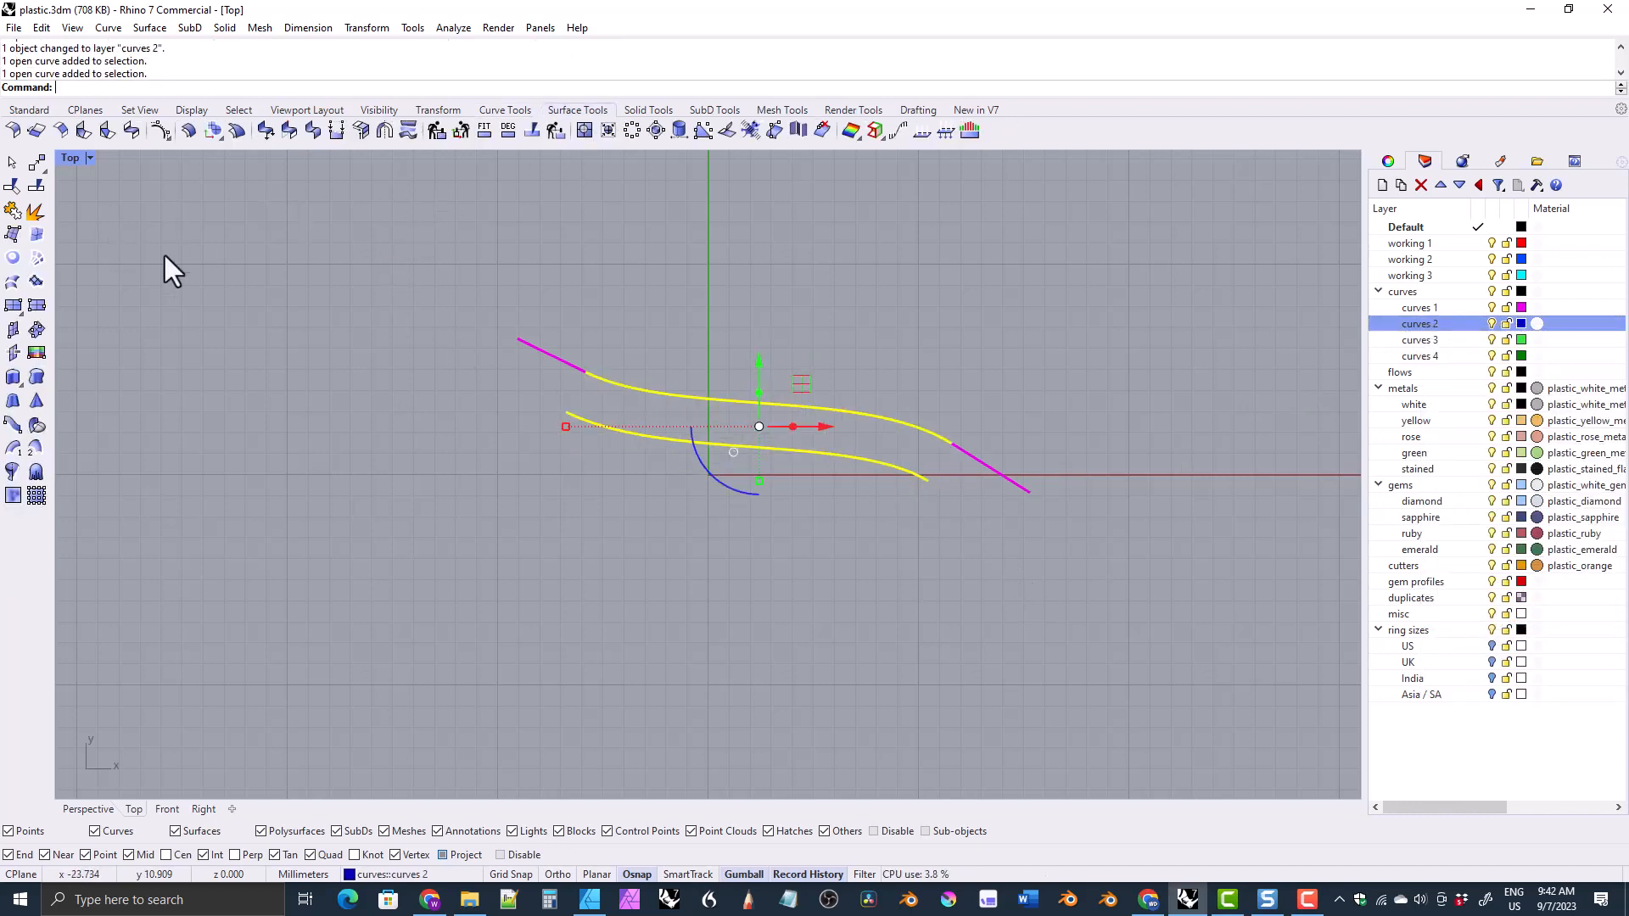
pyautogui.click(13, 281)
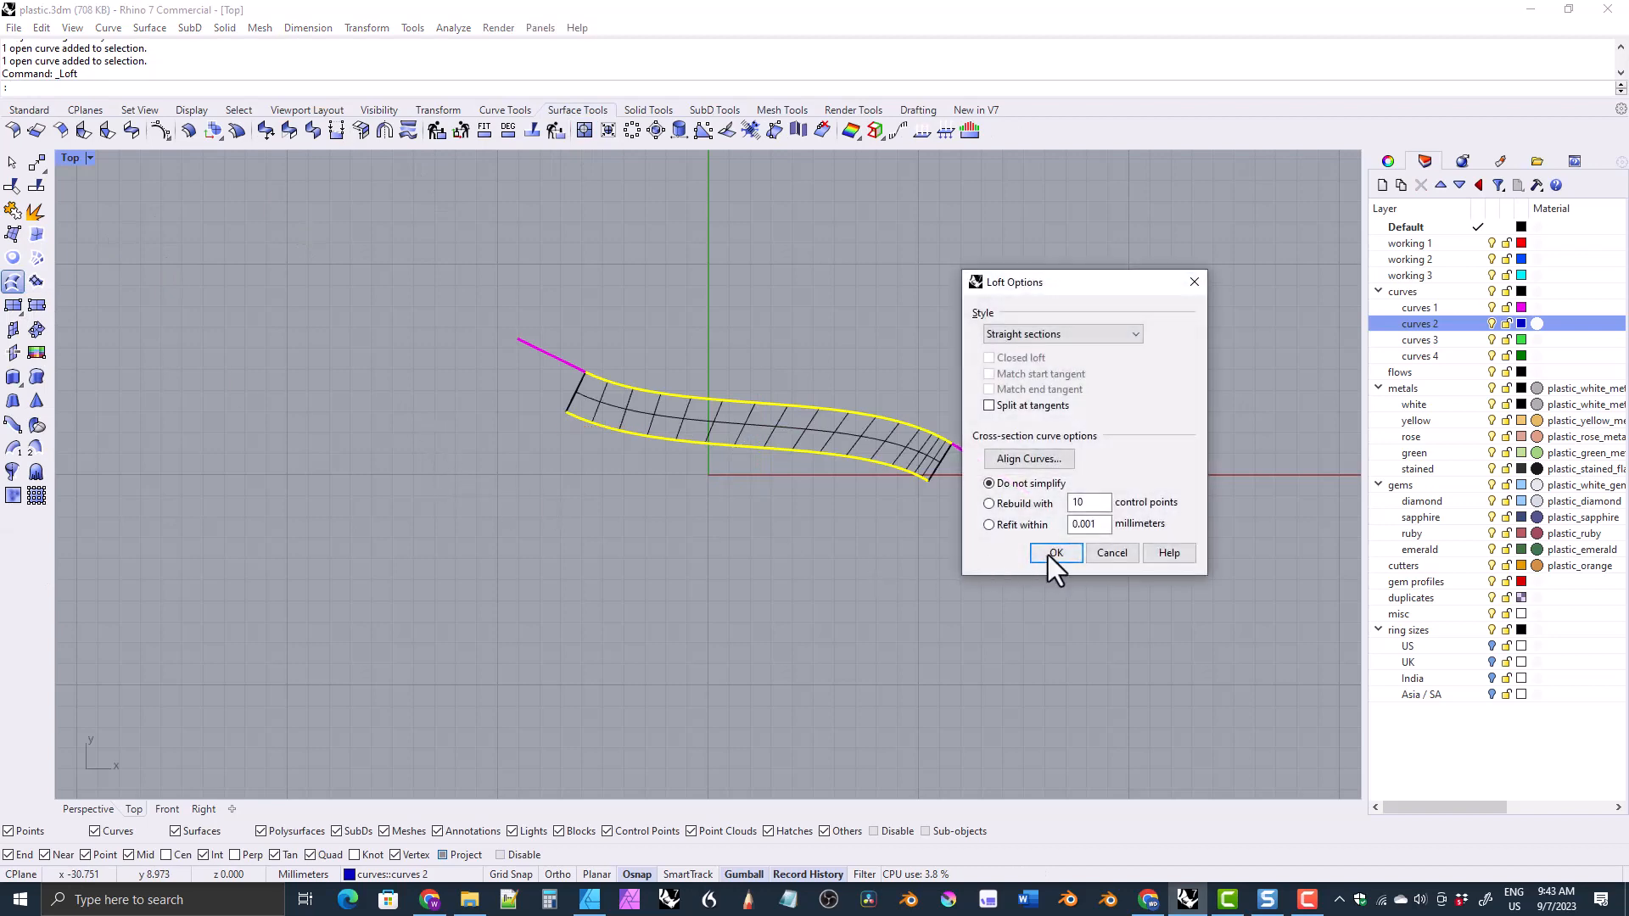
pyautogui.click(1055, 554)
# Step: Set the Top viewport to Shaded display mode and clear the curve selection
pyautogui.click(89, 157)
pyautogui.click(141, 129)
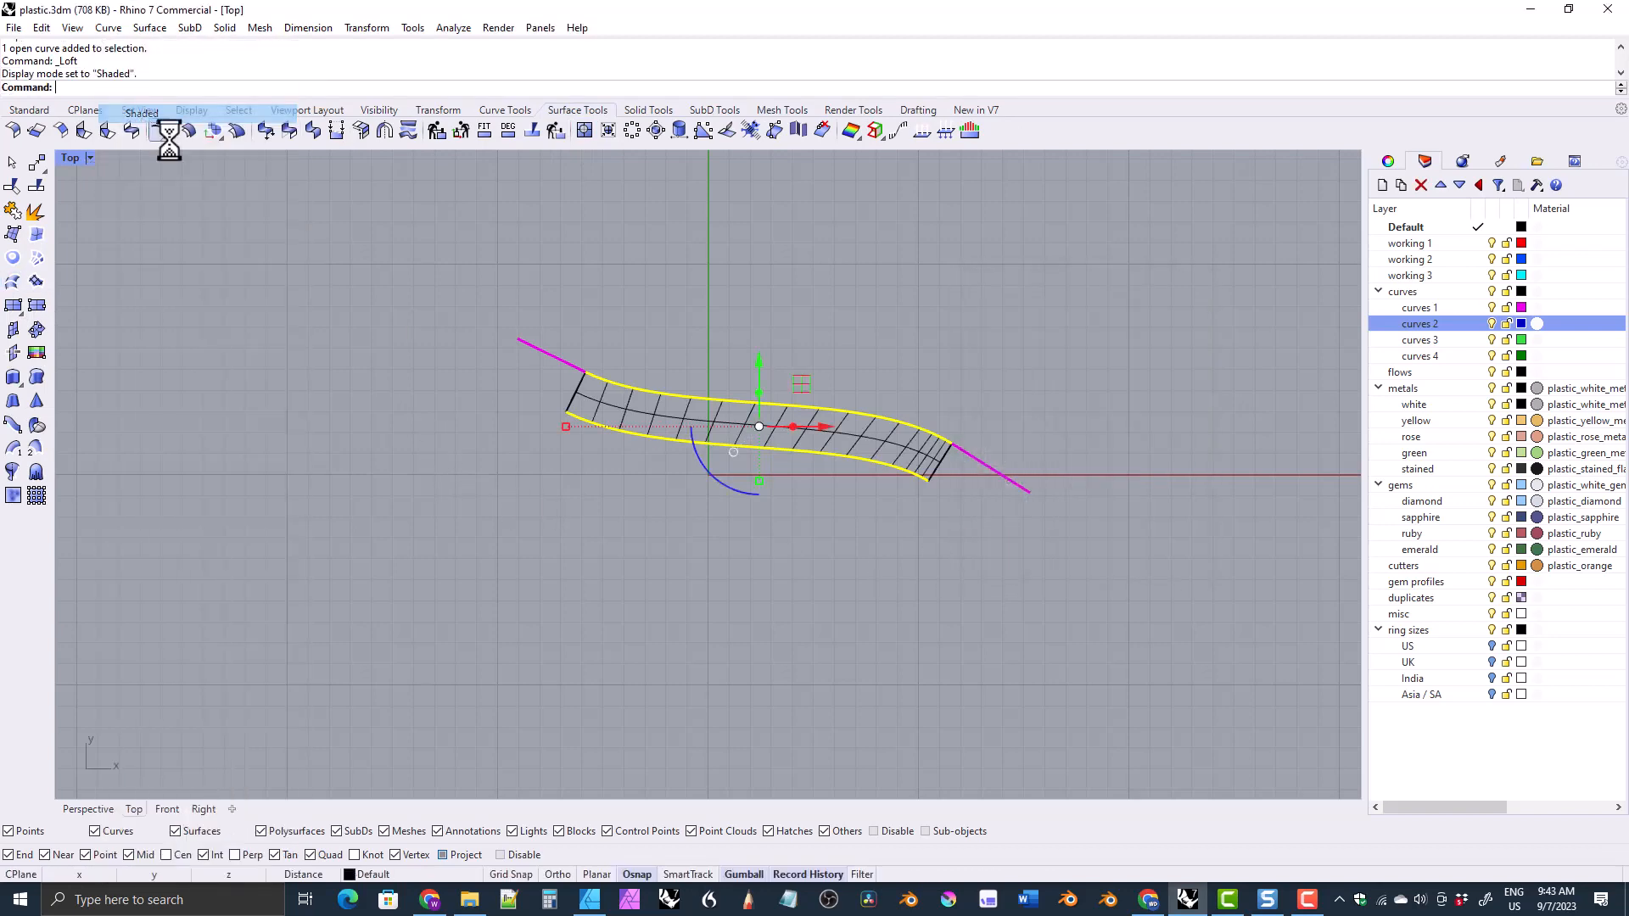
pyautogui.press('Escape')
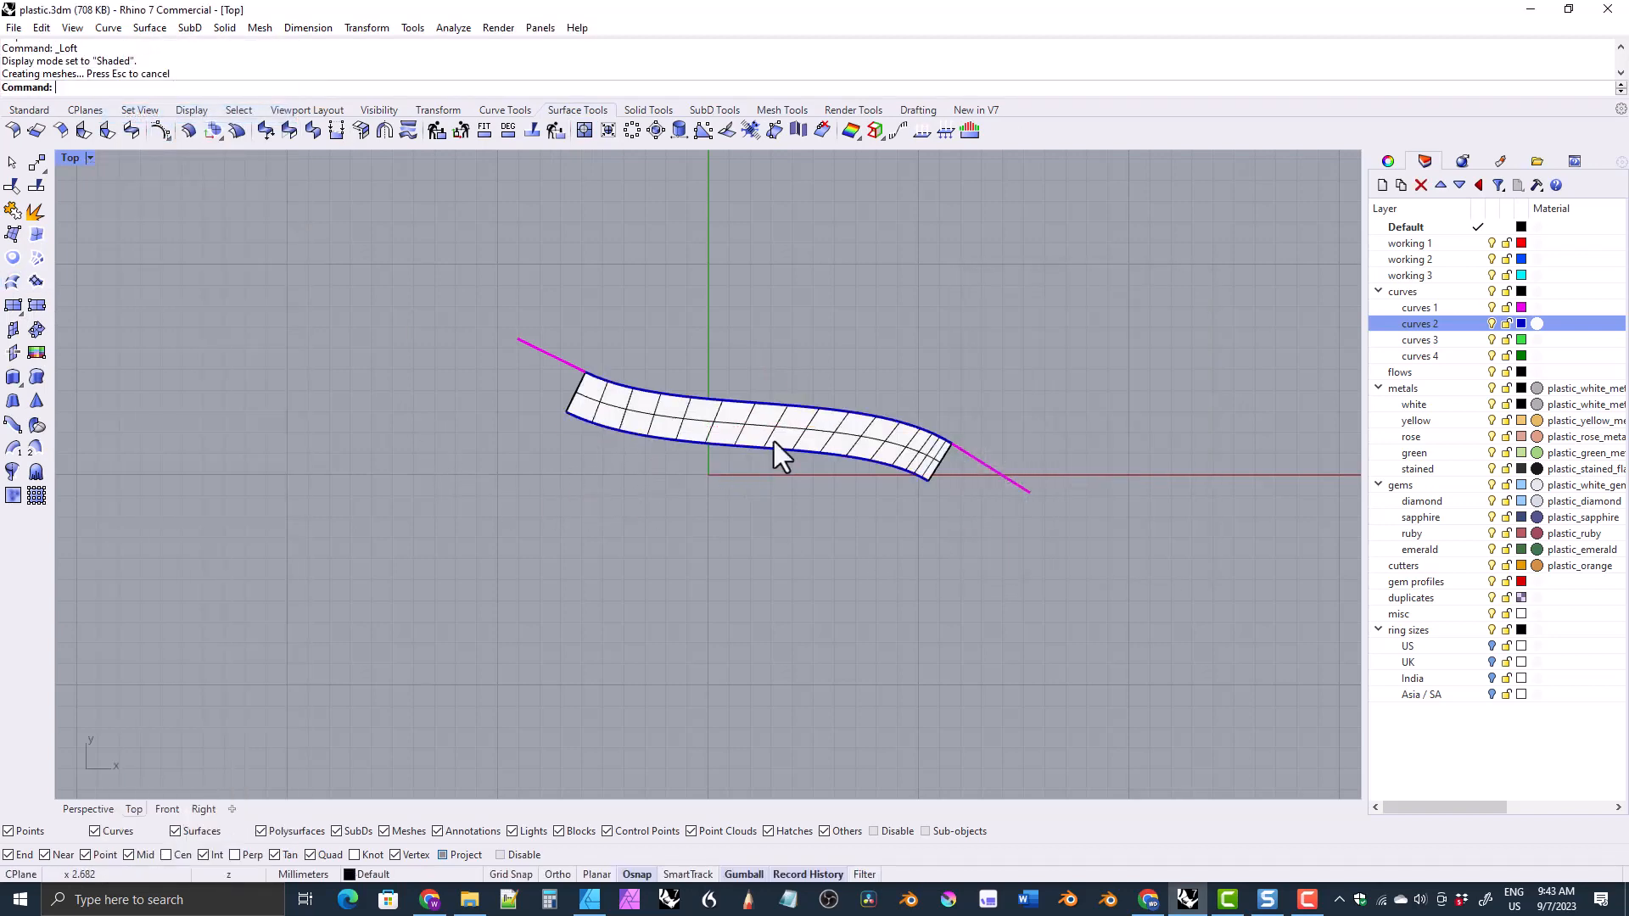
# Step: Rotate the left and right magenta lines in turn to reshape the lofted strip through history
pyautogui.click(580, 369)
pyautogui.moveTo(494, 397); pyautogui.dragTo(499, 391)
pyautogui.click(988, 465)
pyautogui.moveTo(944, 506)
pyautogui.mouseDown()
pyautogui.moveTo(1023, 477)
pyautogui.moveTo(1003, 478)
pyautogui.moveTo(993, 536)
pyautogui.moveTo(953, 535)
pyautogui.mouseUp()
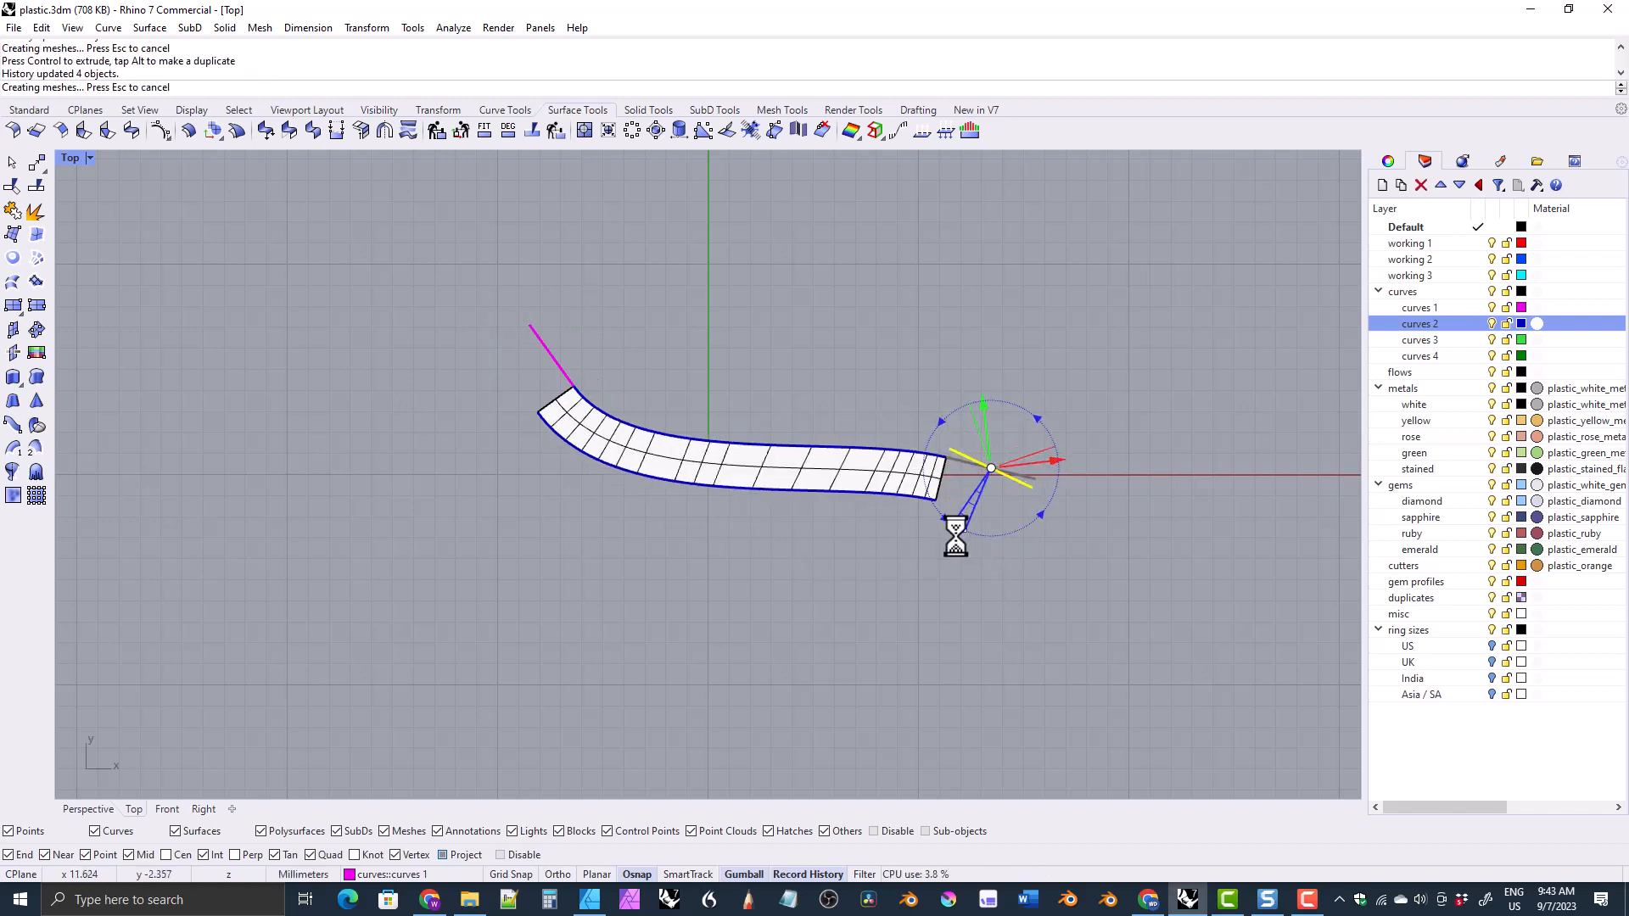
pyautogui.click(933, 561)
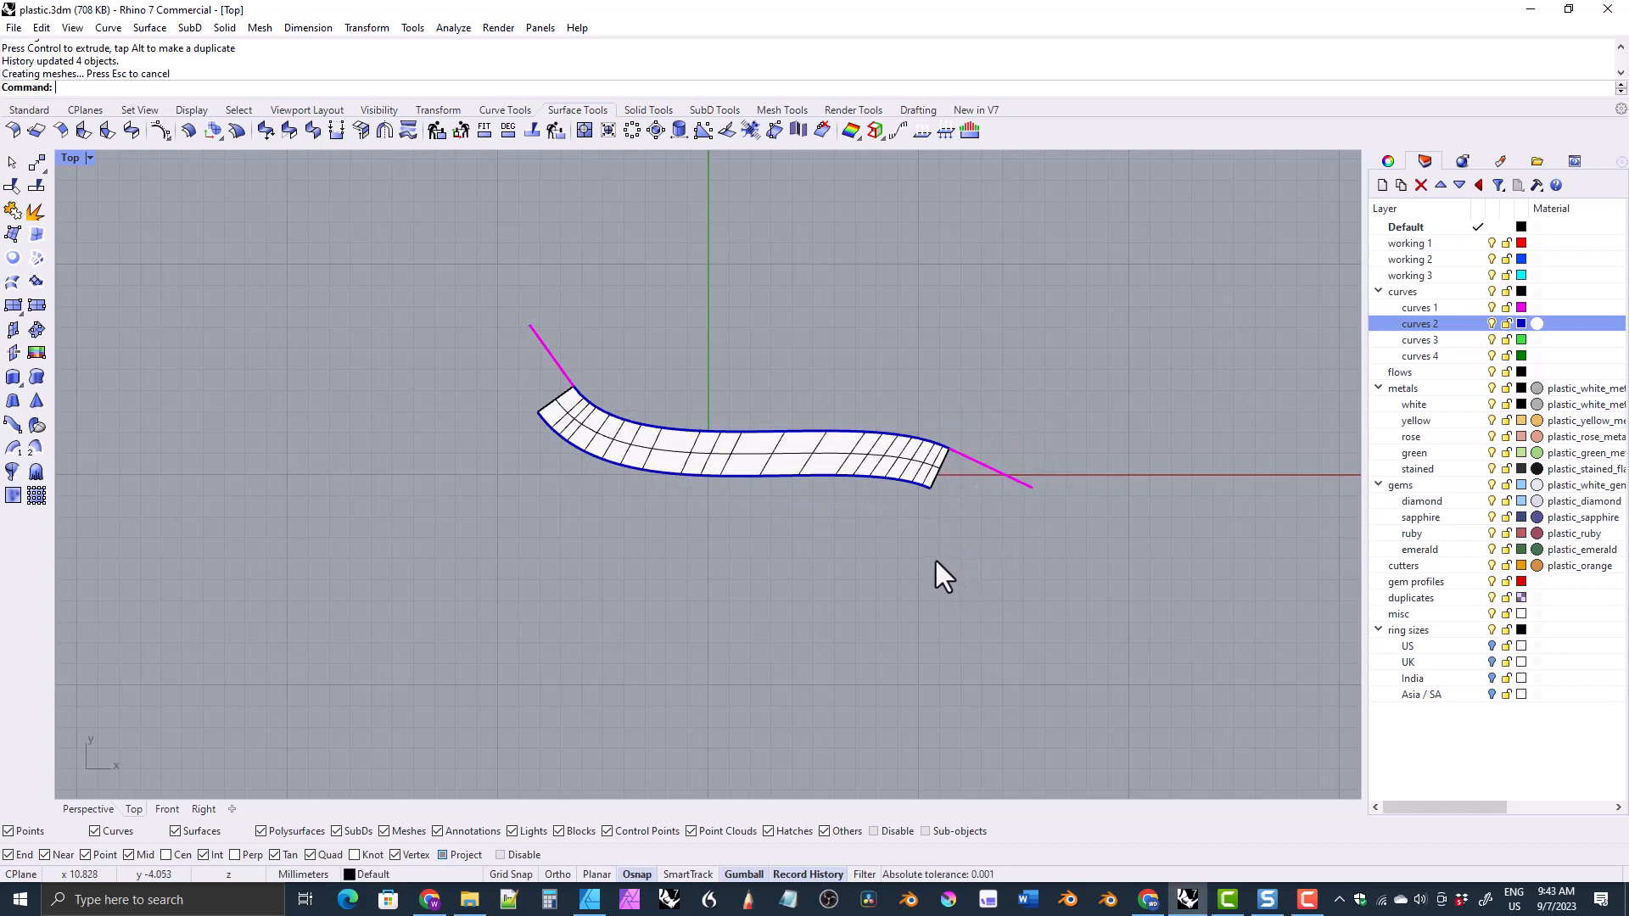
# Step: Hide the curves 1 and curves 2 layers to inspect the lofted surface alone, and show both layers again
pyautogui.moveTo(703, 473); pyautogui.dragTo(690, 489, button='right')
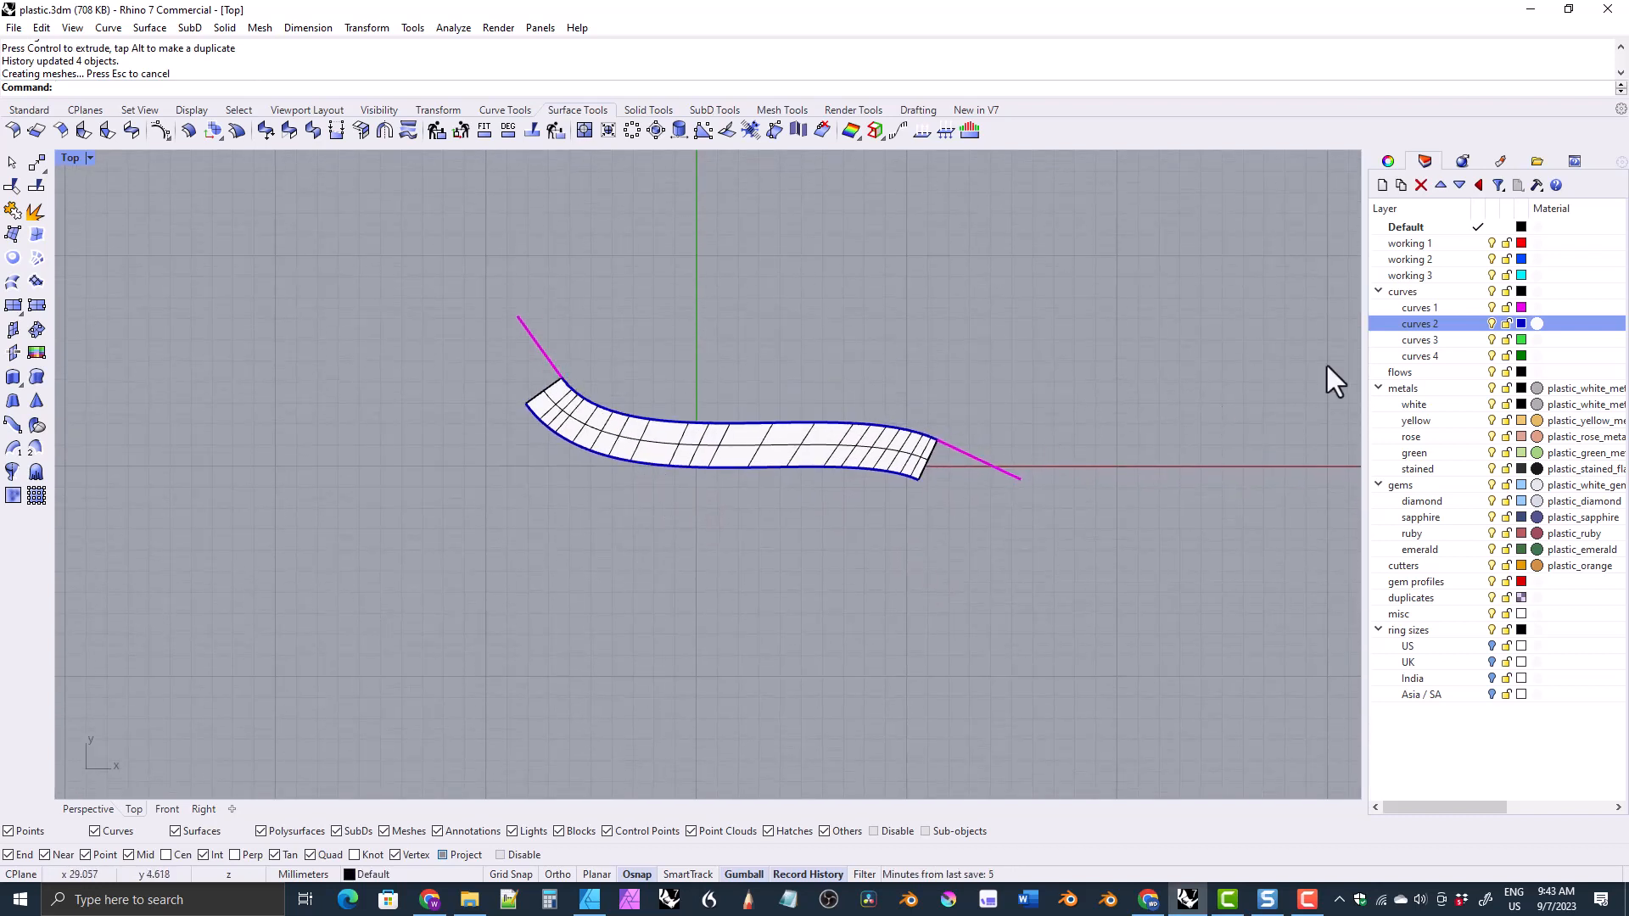
pyautogui.click(1491, 308)
pyautogui.click(1490, 325)
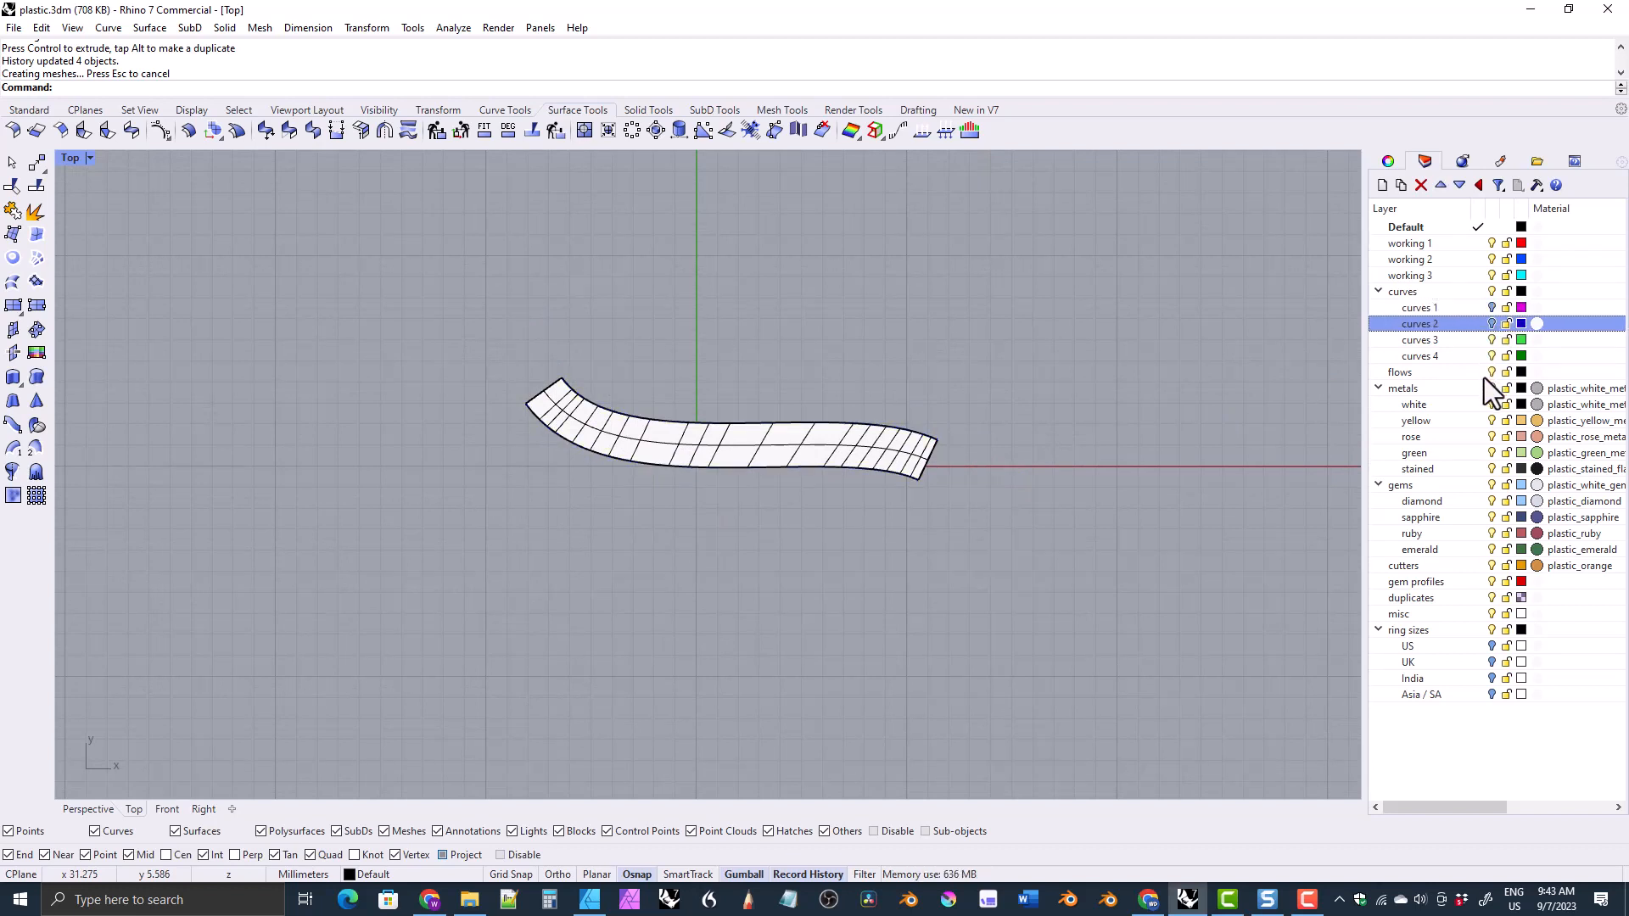
pyautogui.click(1491, 307)
pyautogui.click(1491, 324)
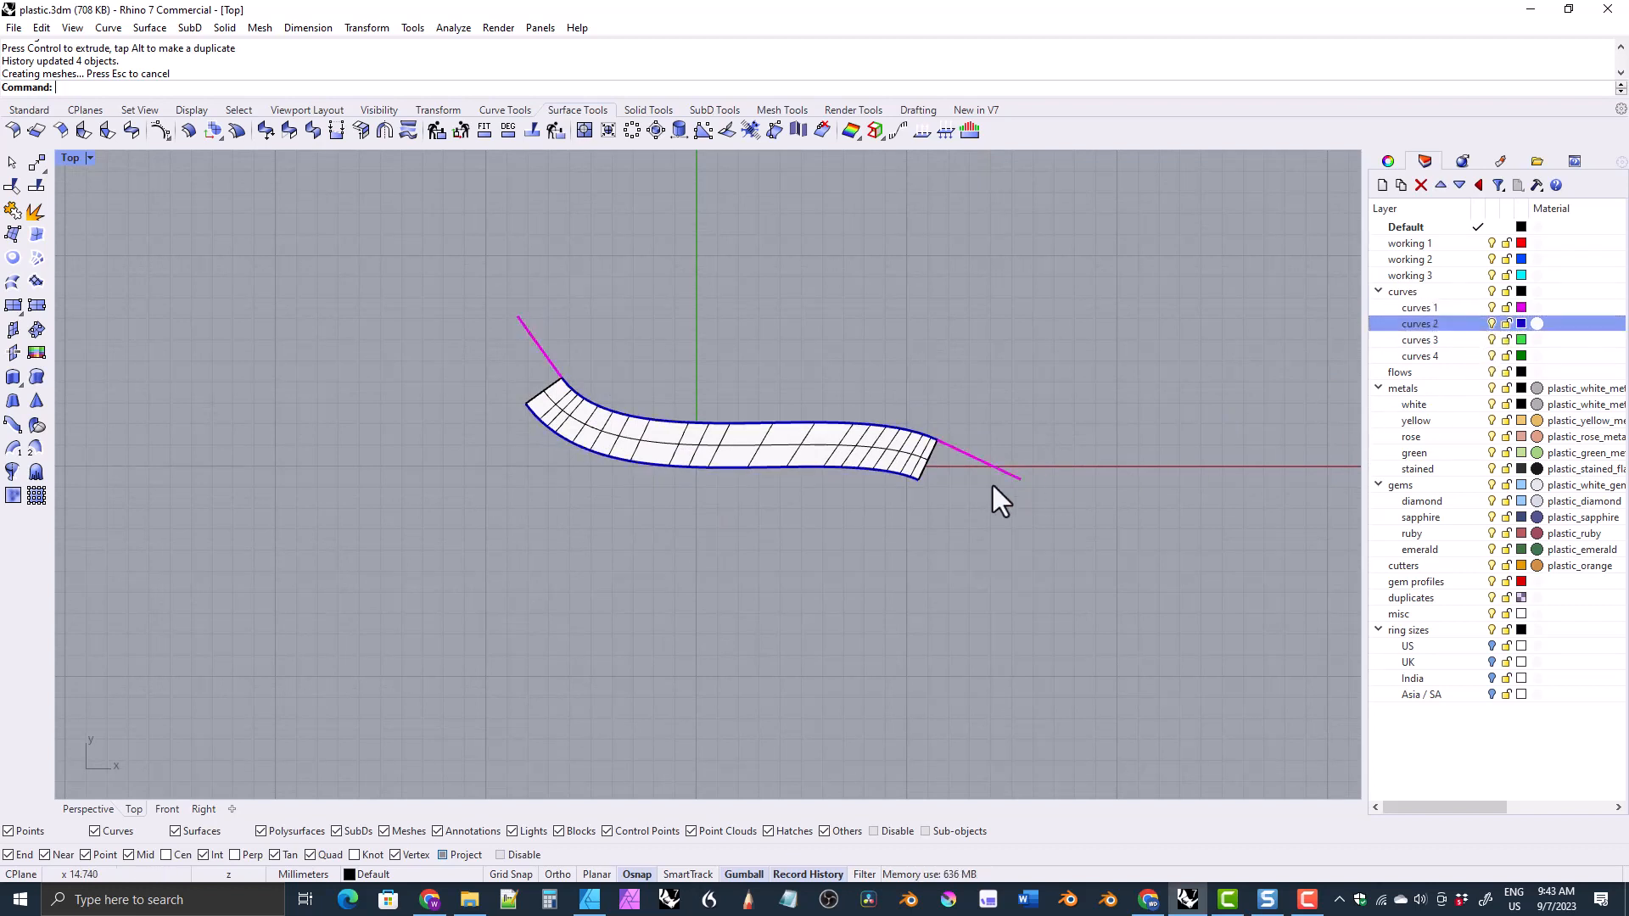
pyautogui.click(791, 448)
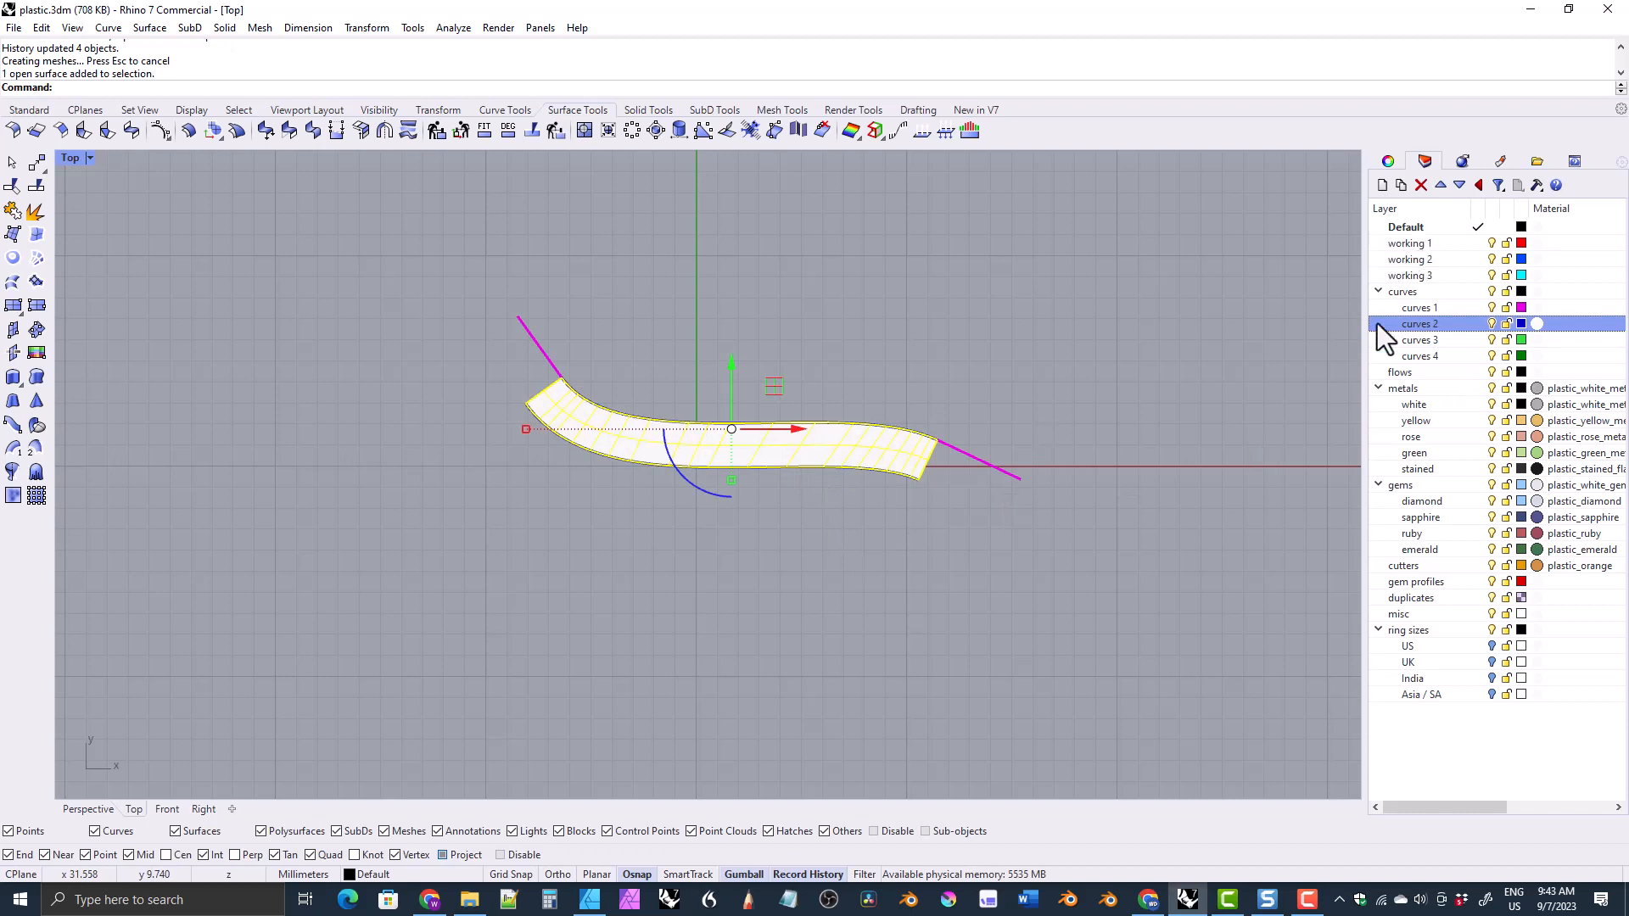
pyautogui.click(848, 601)
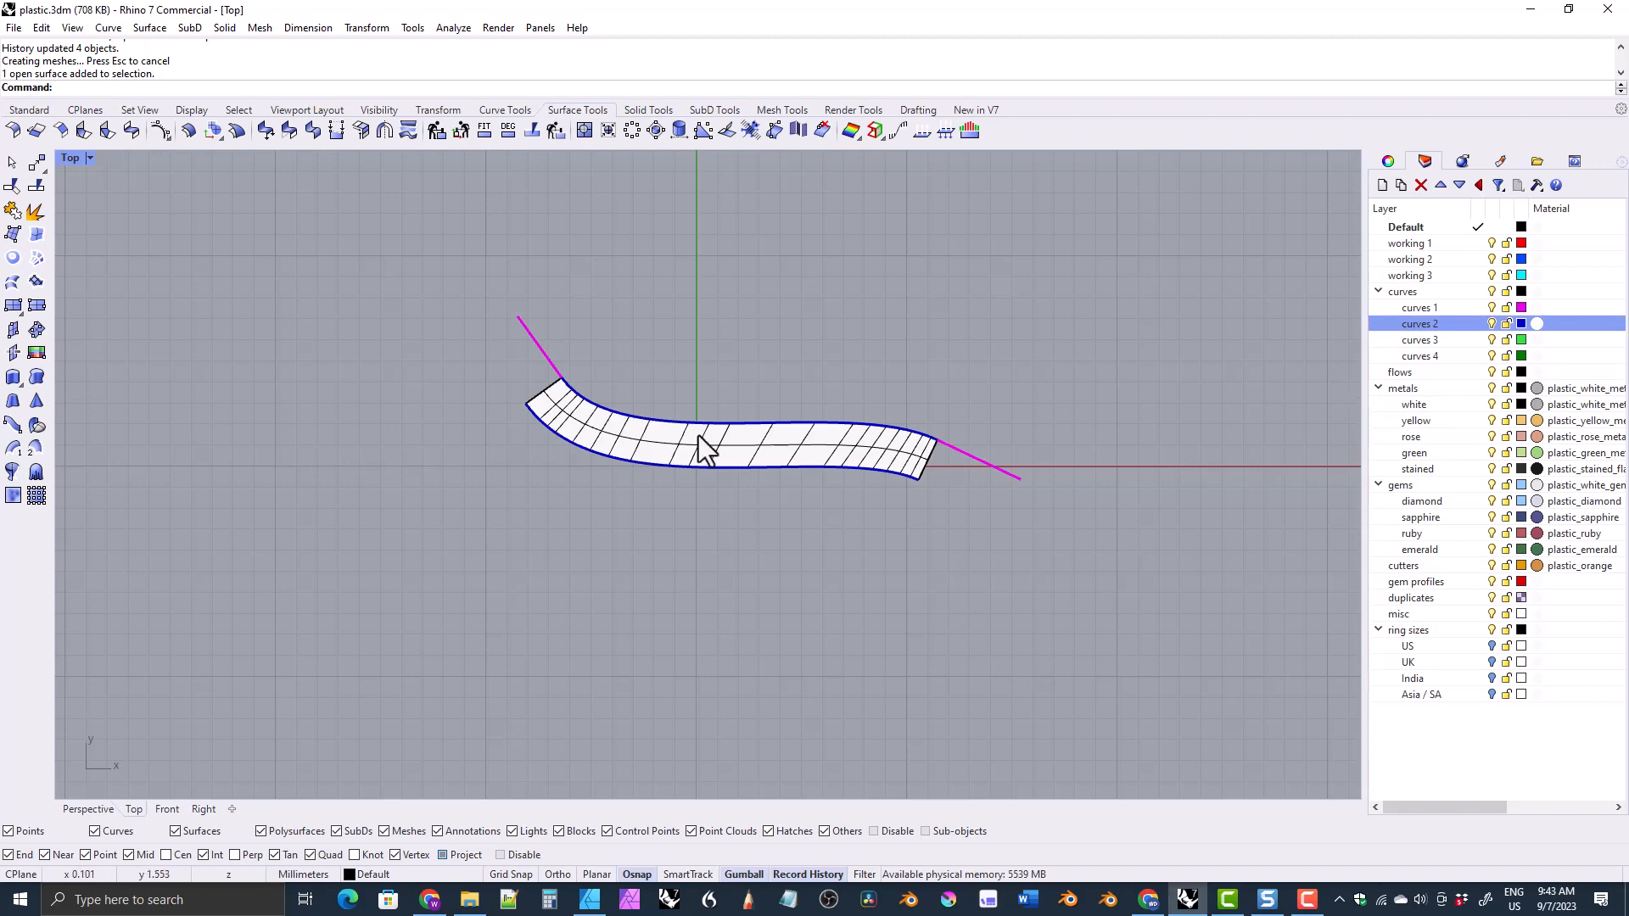
pyautogui.click(13, 27)
pyautogui.click(883, 311)
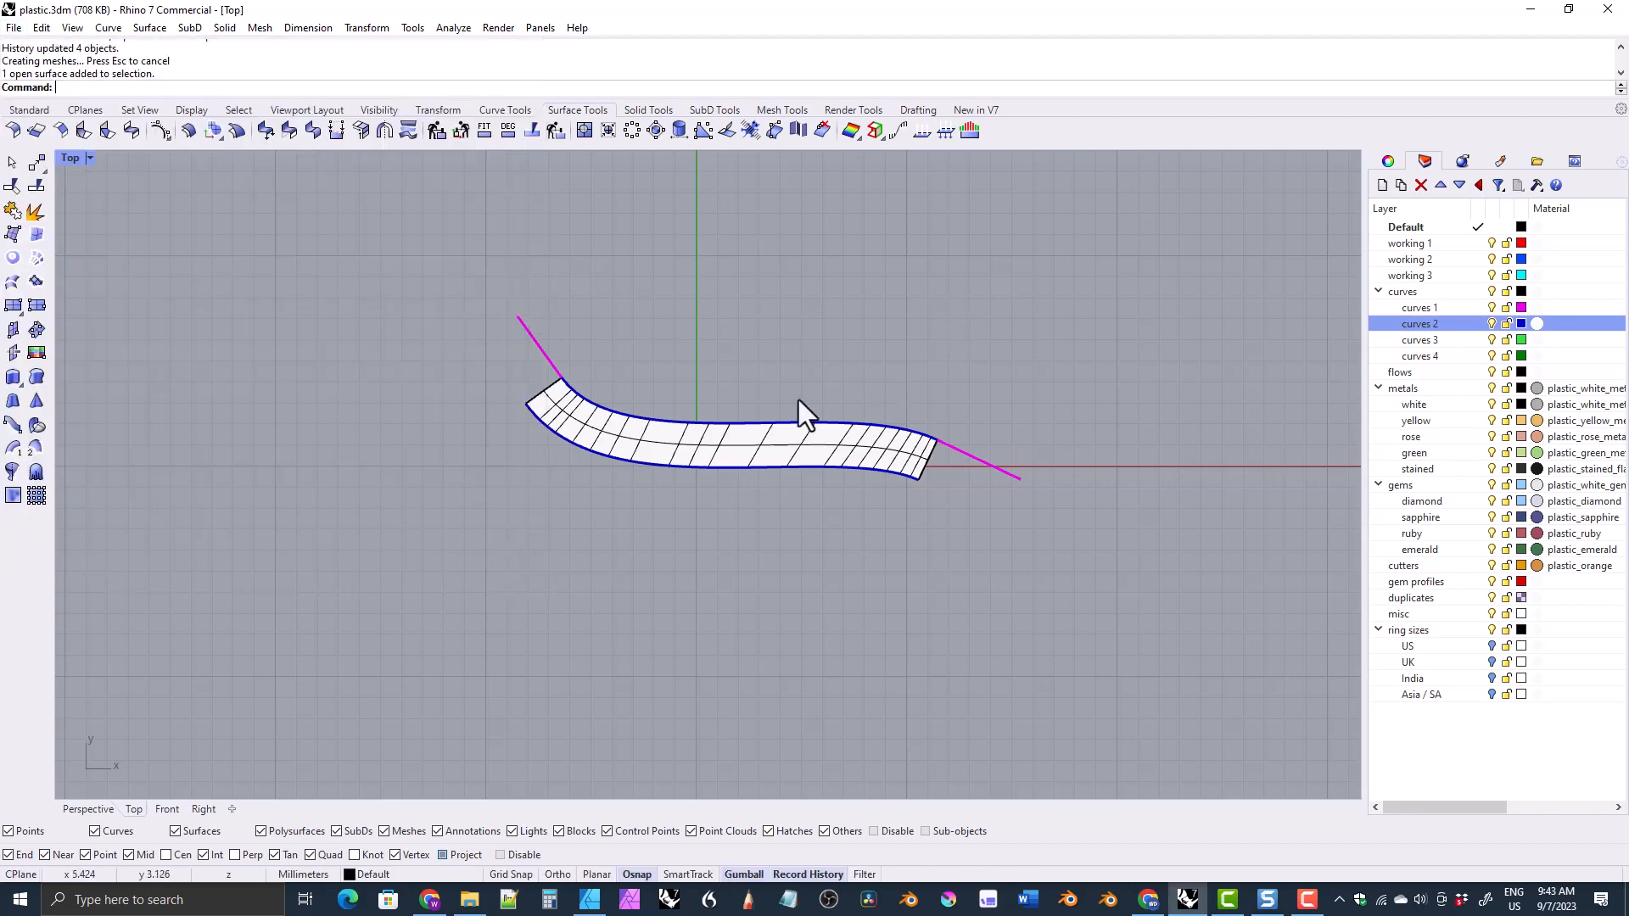
pyautogui.click(13, 31)
pyautogui.click(33, 49)
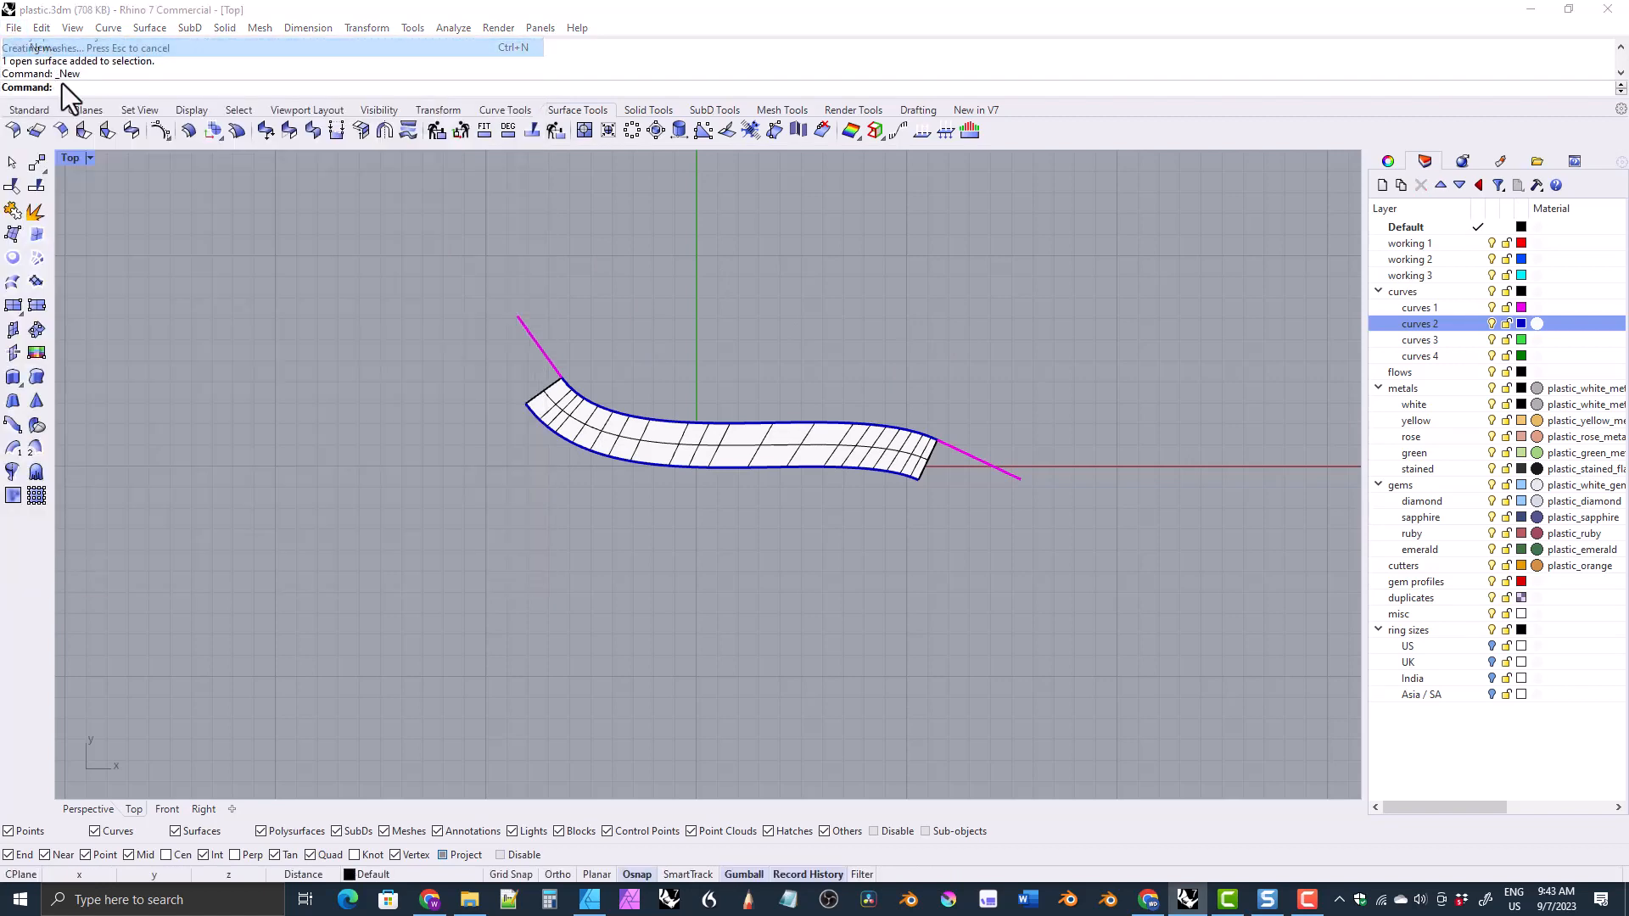
pyautogui.click(897, 490)
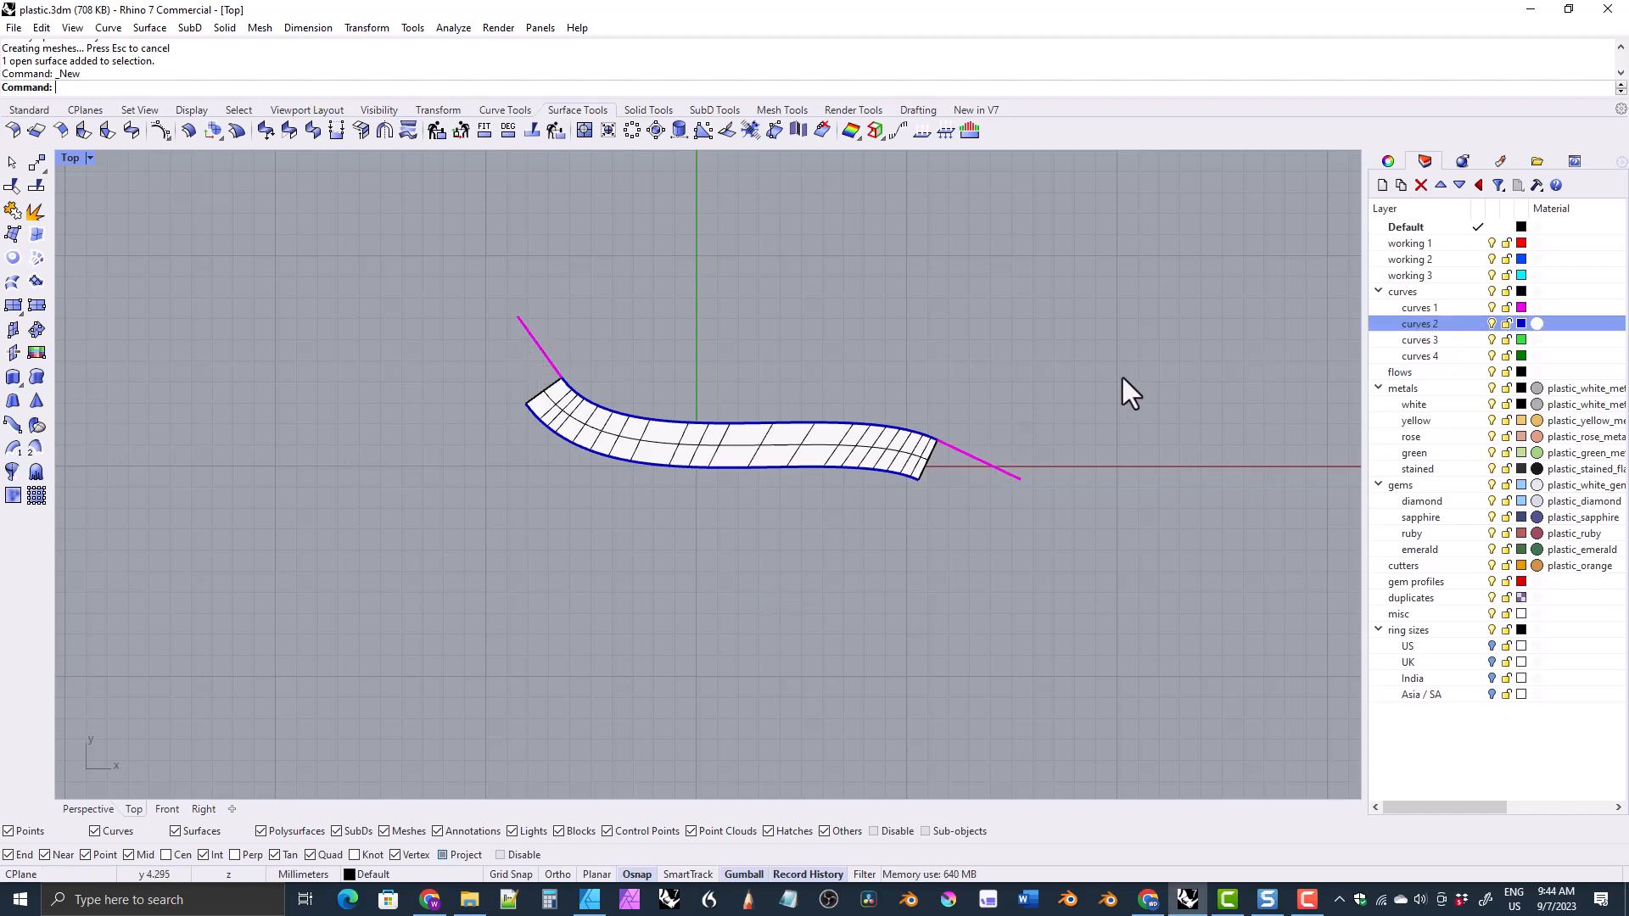
# Step: Keep Default as the current layer and rename the curves 1 sublayer as controls
pyautogui.doubleClick(1407, 313)
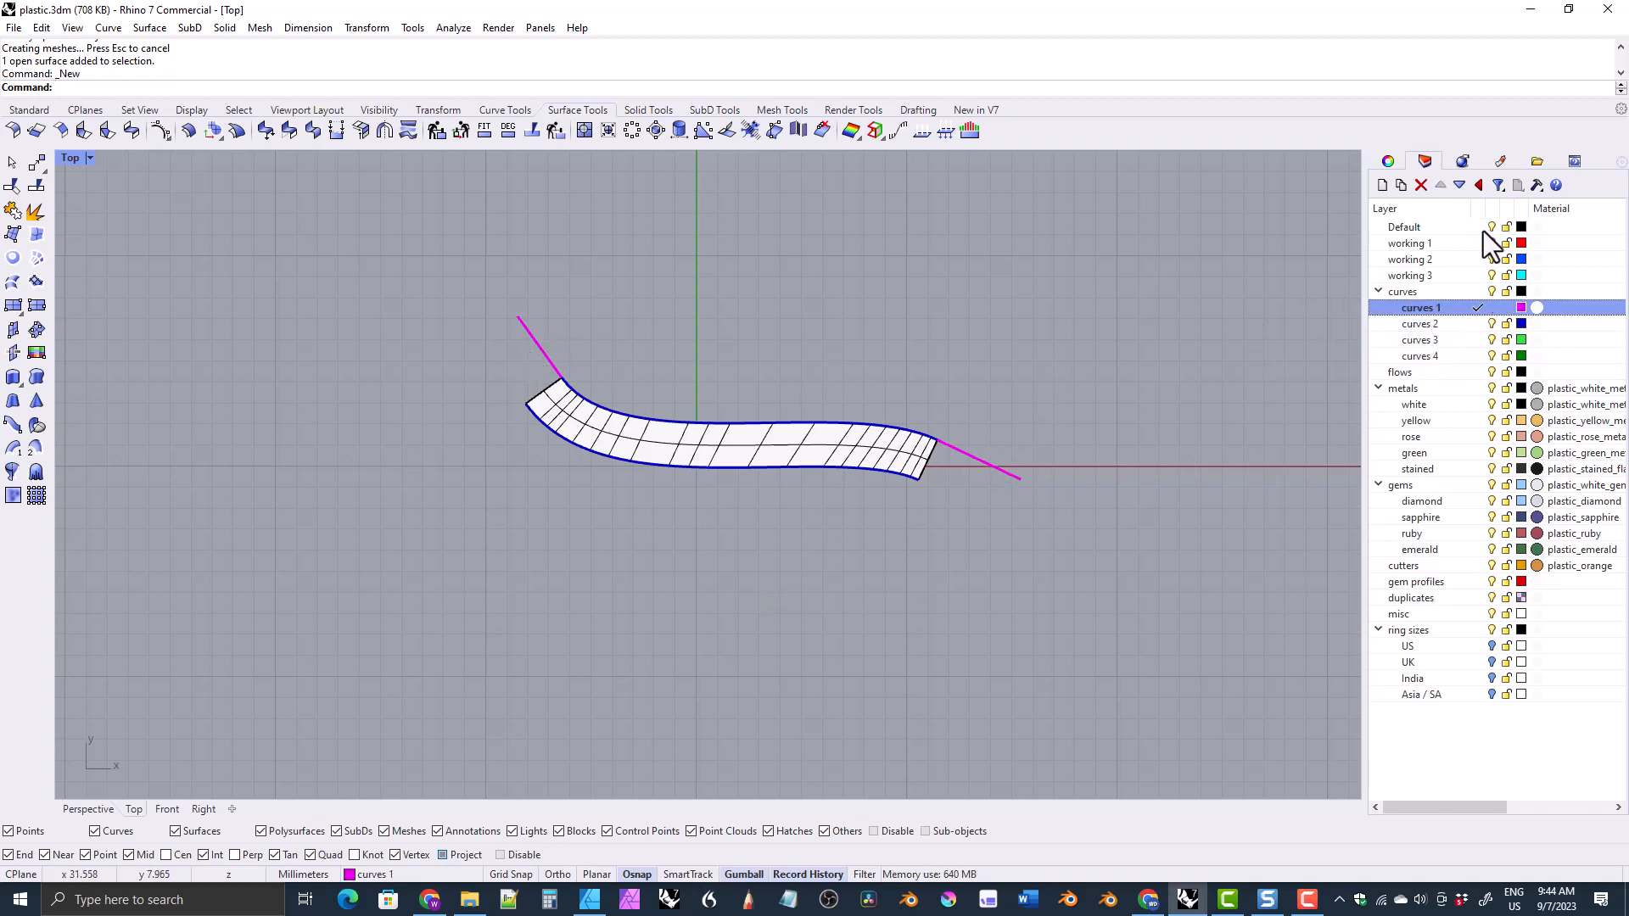
pyautogui.click(1480, 229)
pyautogui.doubleClick(1413, 309)
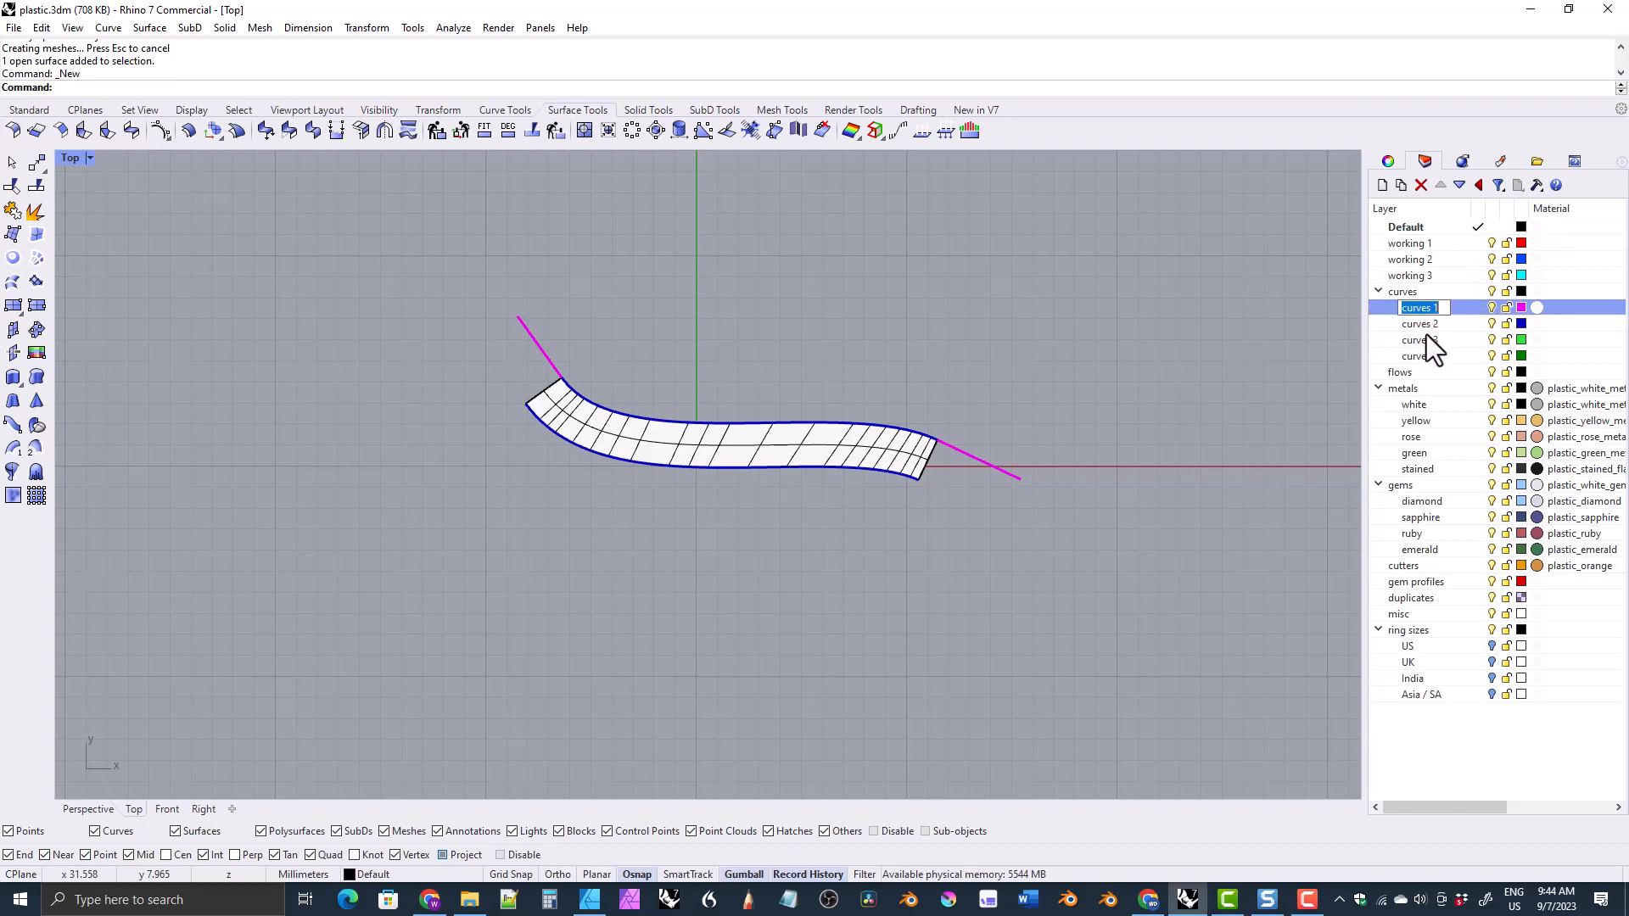
pyautogui.write('controls')
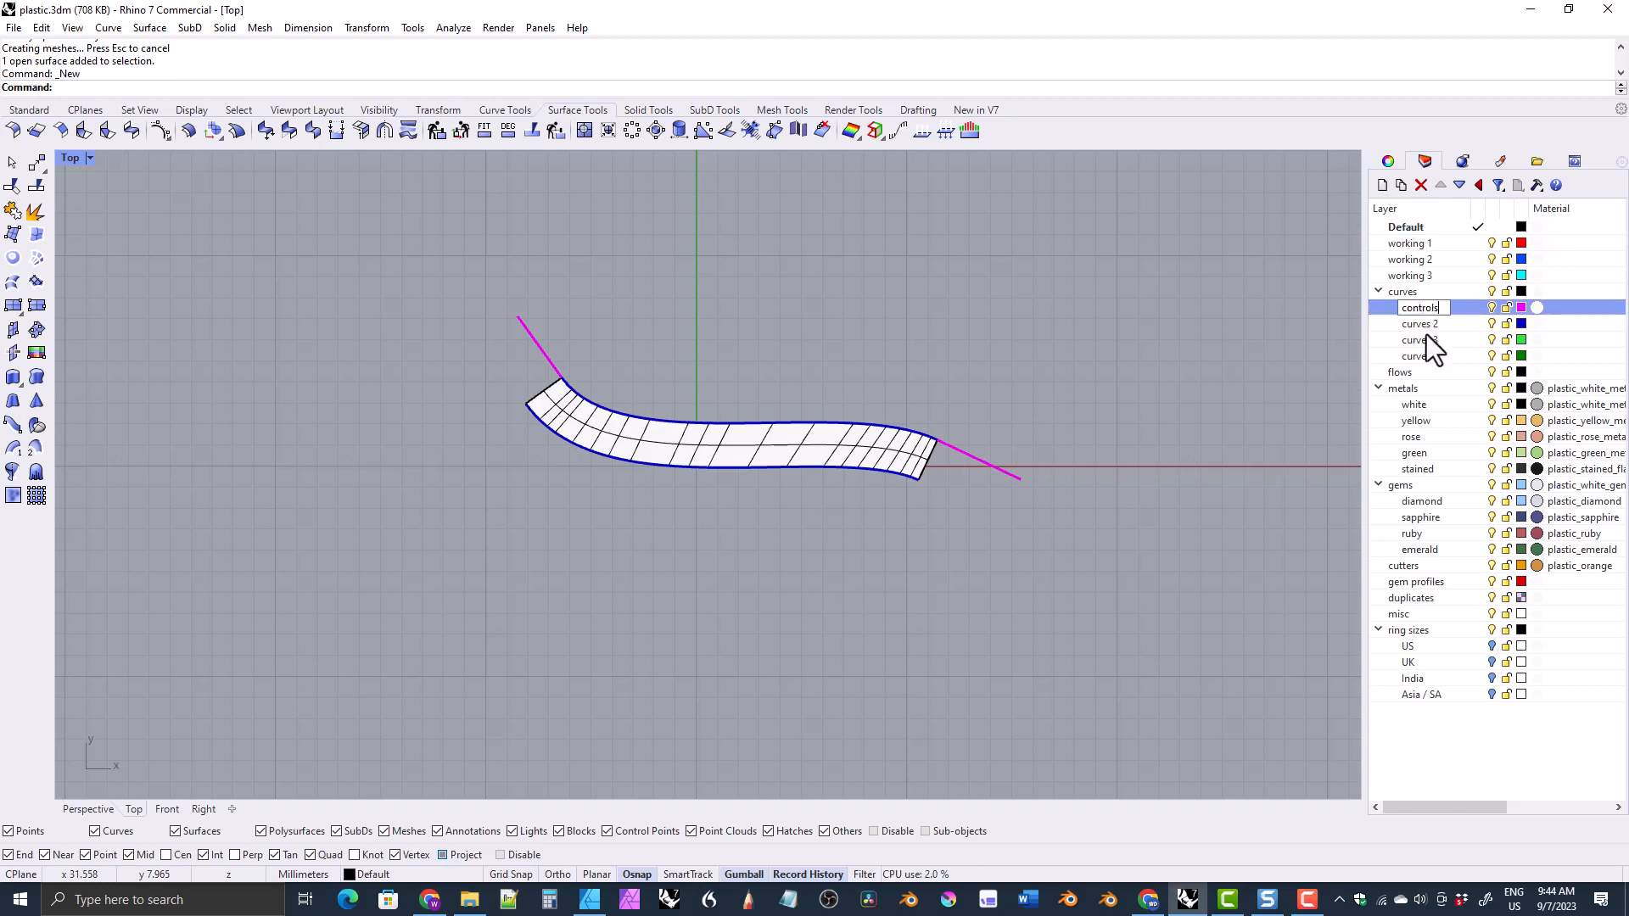
pyautogui.press('Return')
# Step: Rotate the left magenta control line to a slight upward slope so the lofted strip arches
pyautogui.click(549, 362)
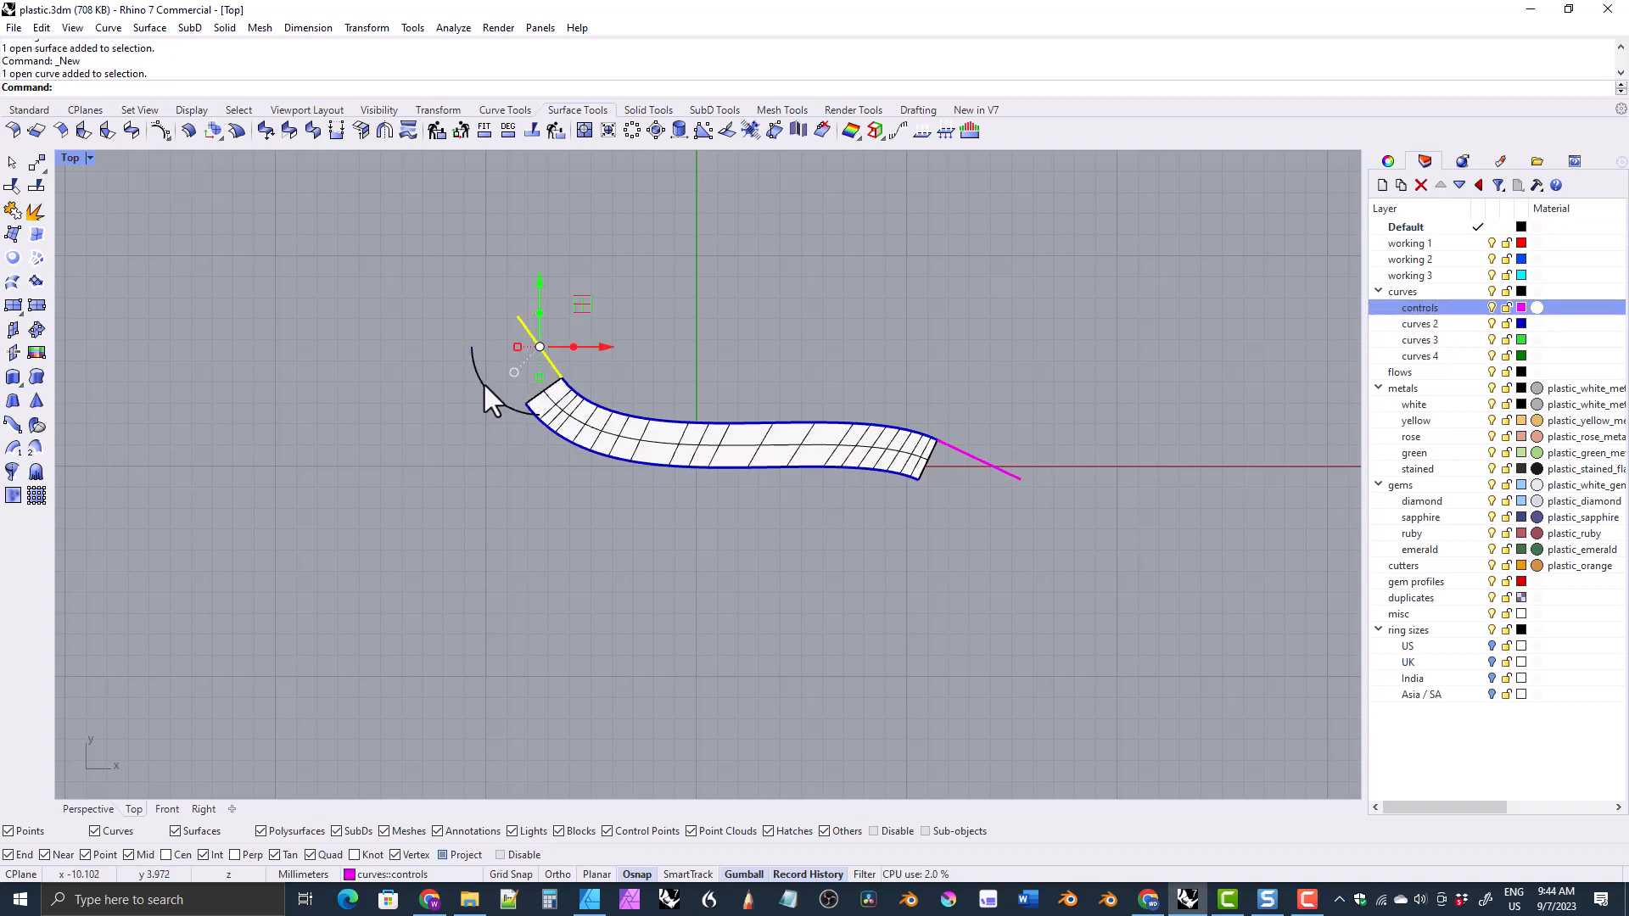
pyautogui.moveTo(485, 386); pyautogui.dragTo(516, 412)
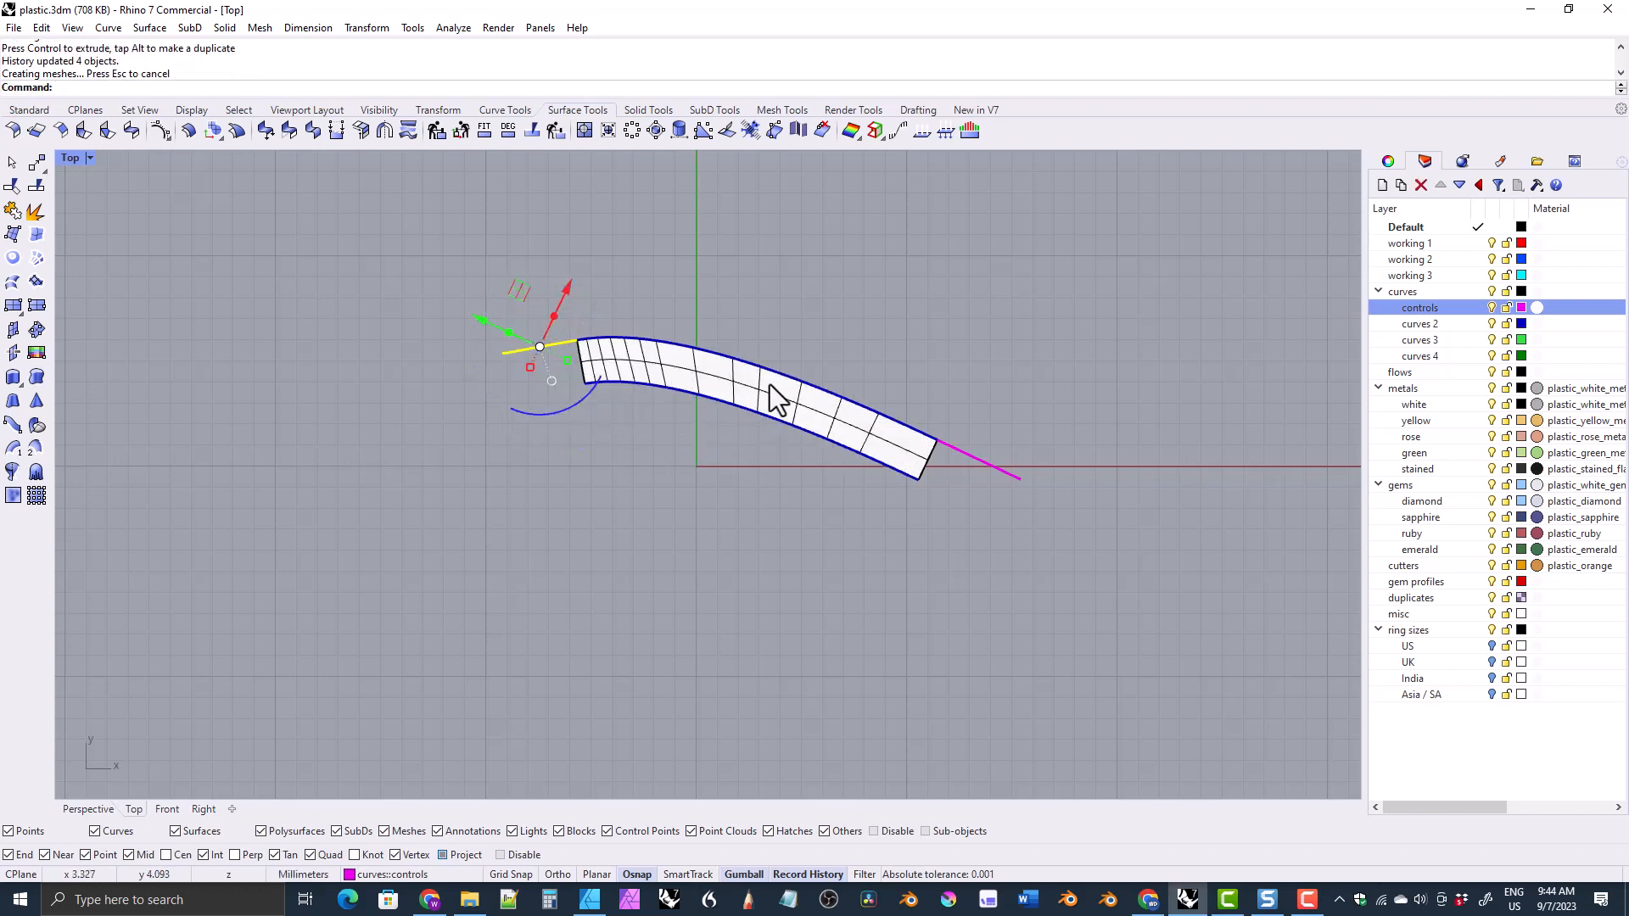
# Step: Rotate the left magenta control line to slope down toward the strip, and move both control lines together a short distance up in Y
pyautogui.moveTo(573, 404); pyautogui.dragTo(506, 400)
pyautogui.click(616, 499)
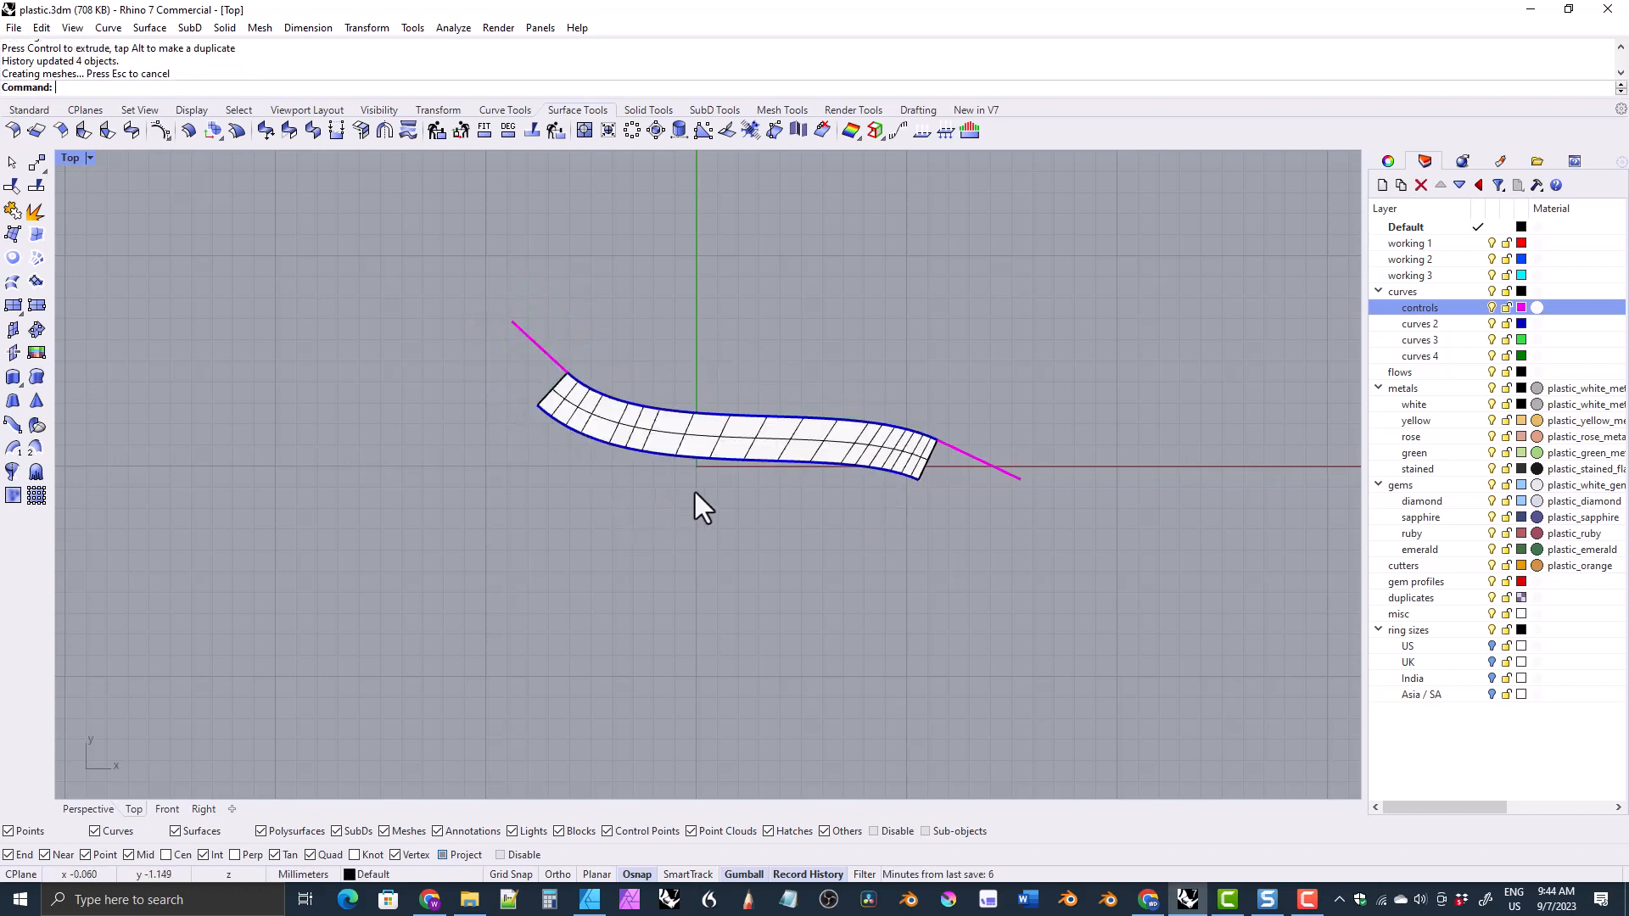
pyautogui.moveTo(729, 470); pyautogui.dragTo(727, 465, button='right')
pyautogui.click(540, 349)
pyautogui.keyDown('shift'); pyautogui.click(970, 448); pyautogui.keyUp('shift')
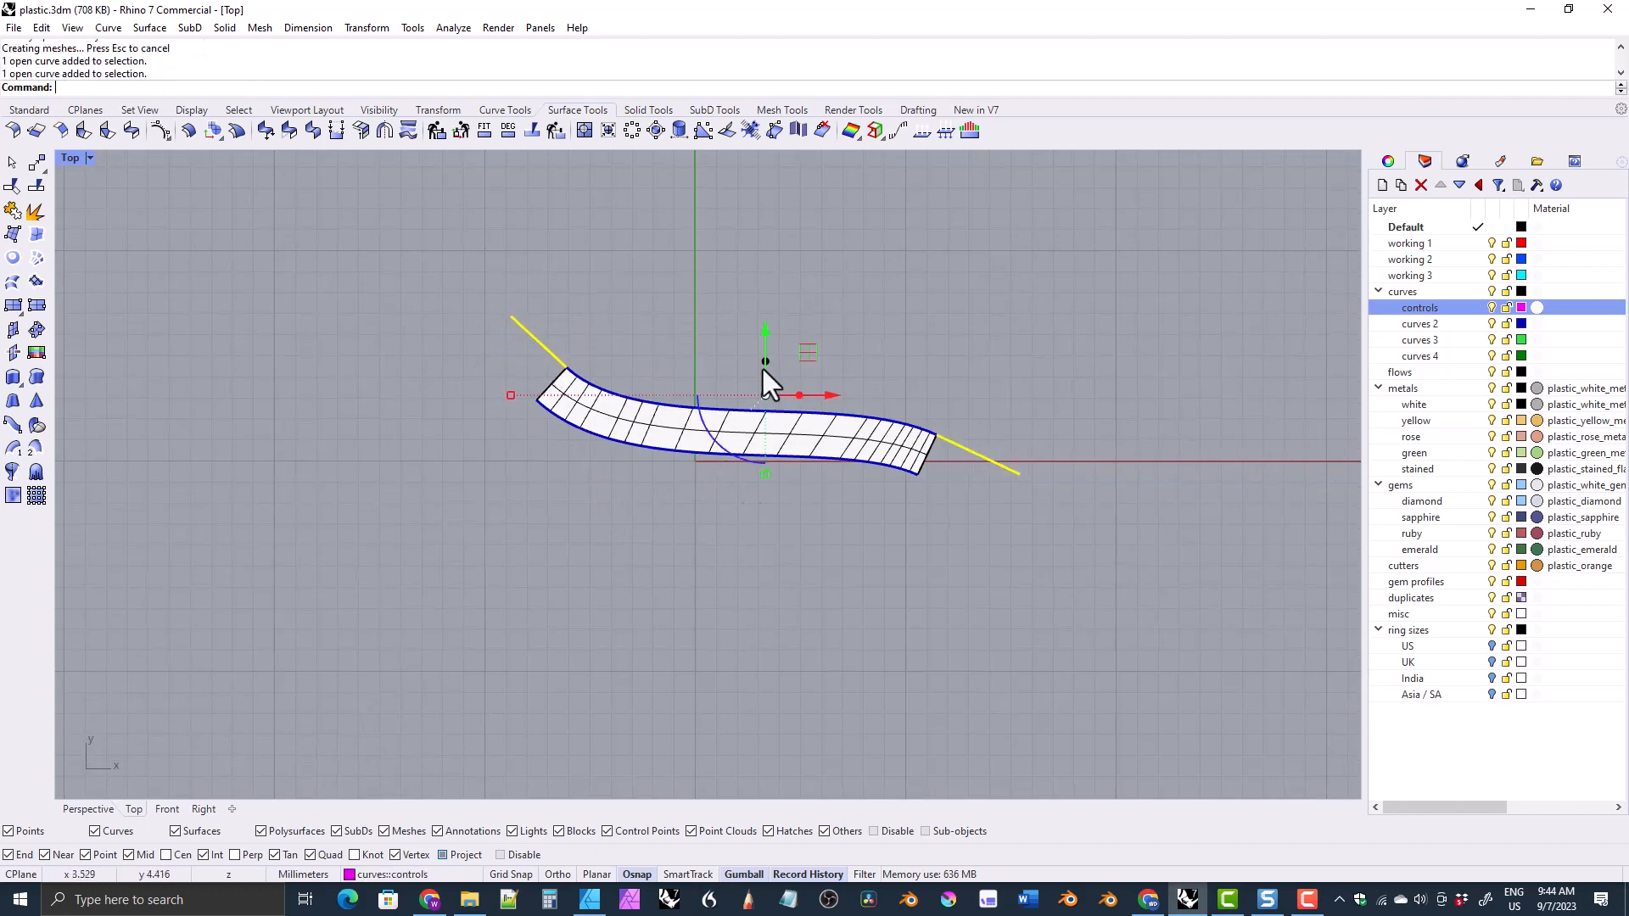
pyautogui.moveTo(766, 334); pyautogui.dragTo(766, 275)
pyautogui.click(913, 511)
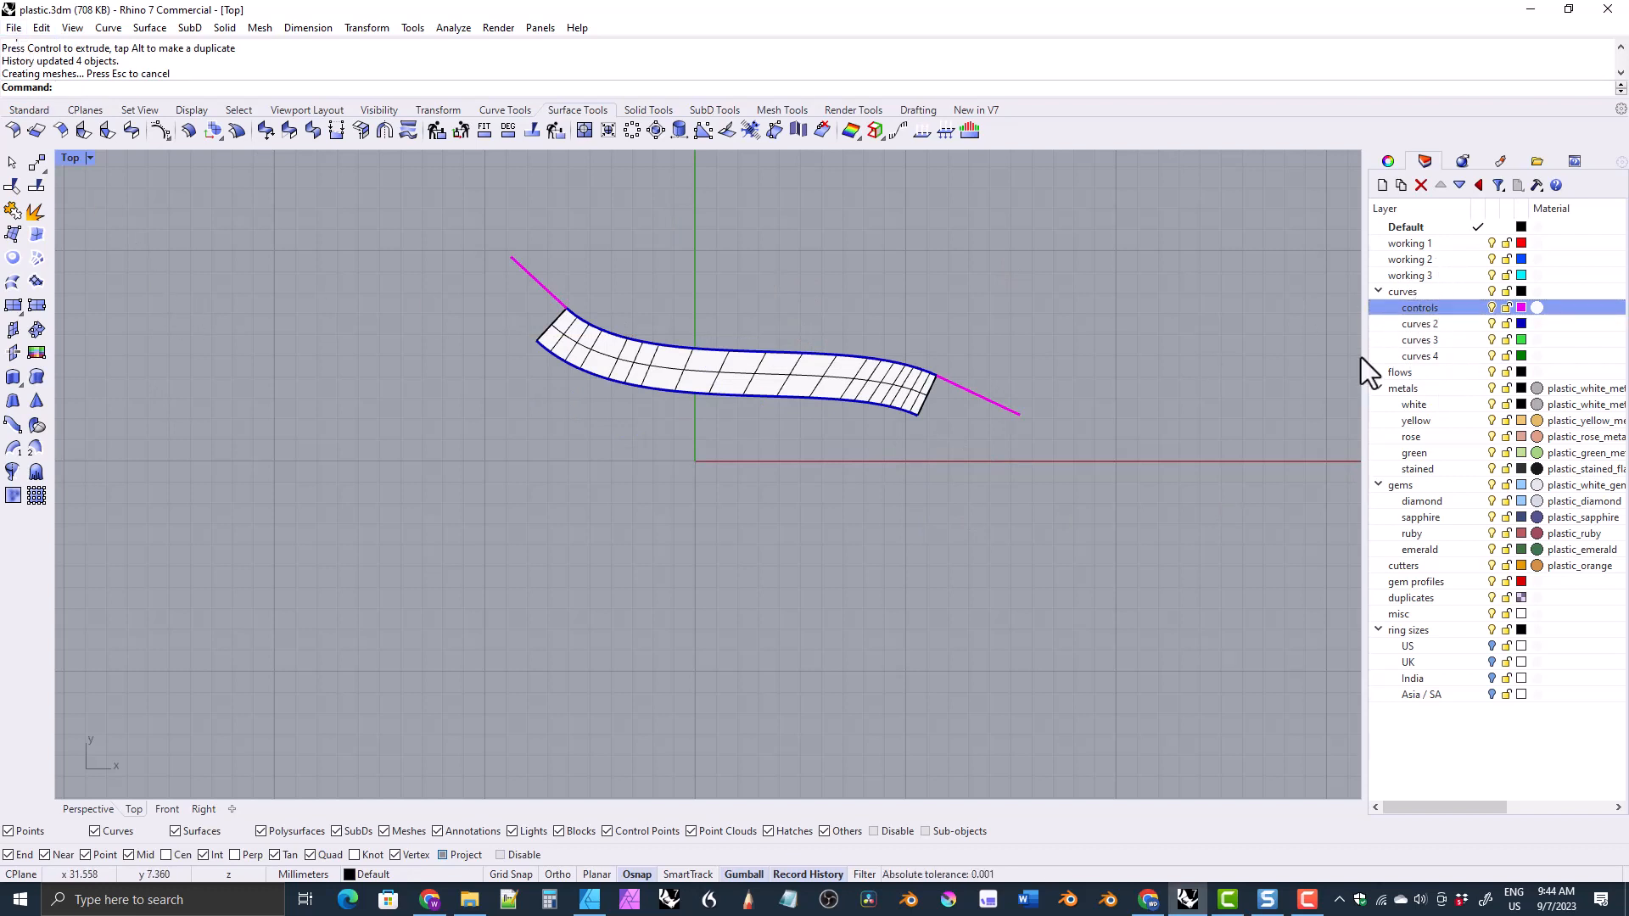
pyautogui.moveTo(735, 500); pyautogui.dragTo(727, 466, button='right')
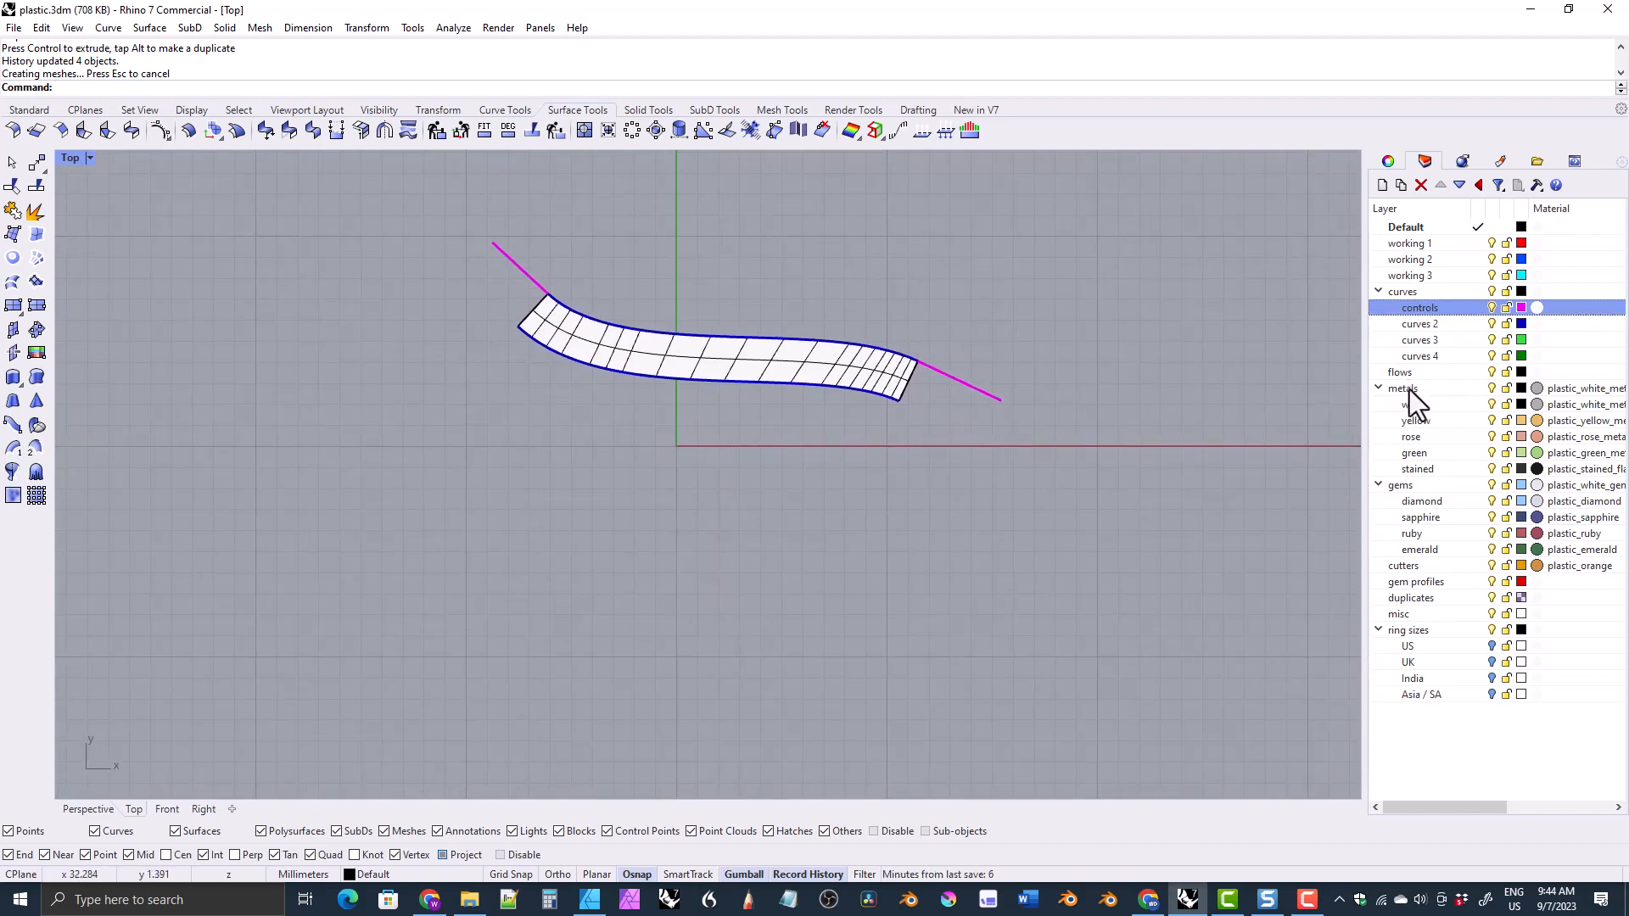
# Step: Draw a horizontal straight line in the empty area on the negative X side of the lofted strip
pyautogui.click(667, 372)
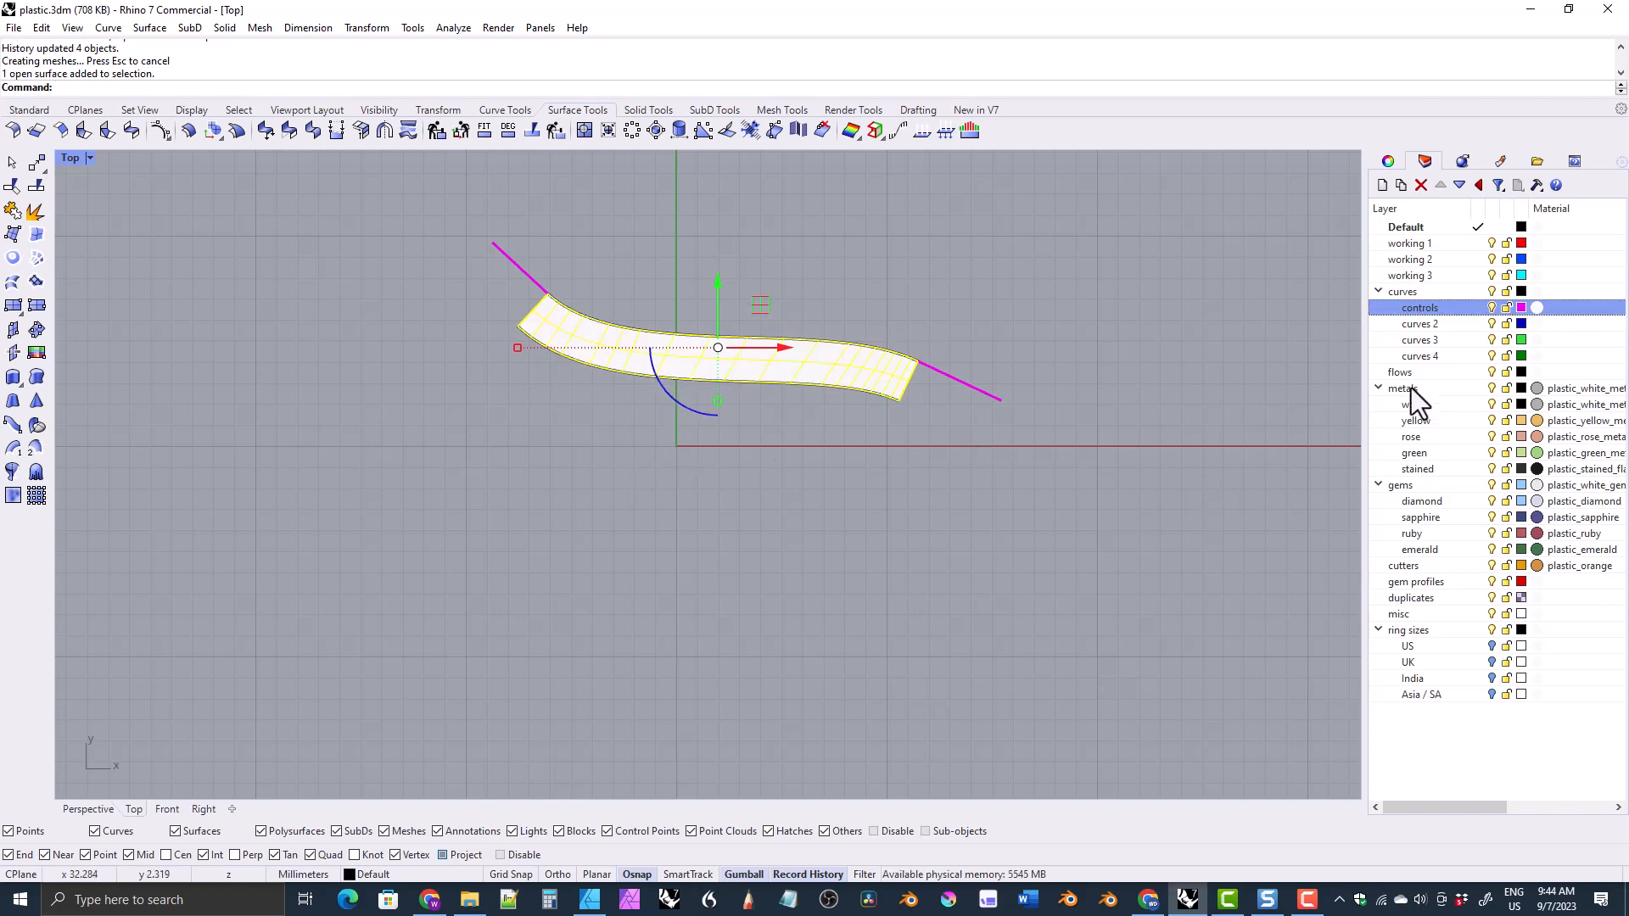
pyautogui.press('Escape')
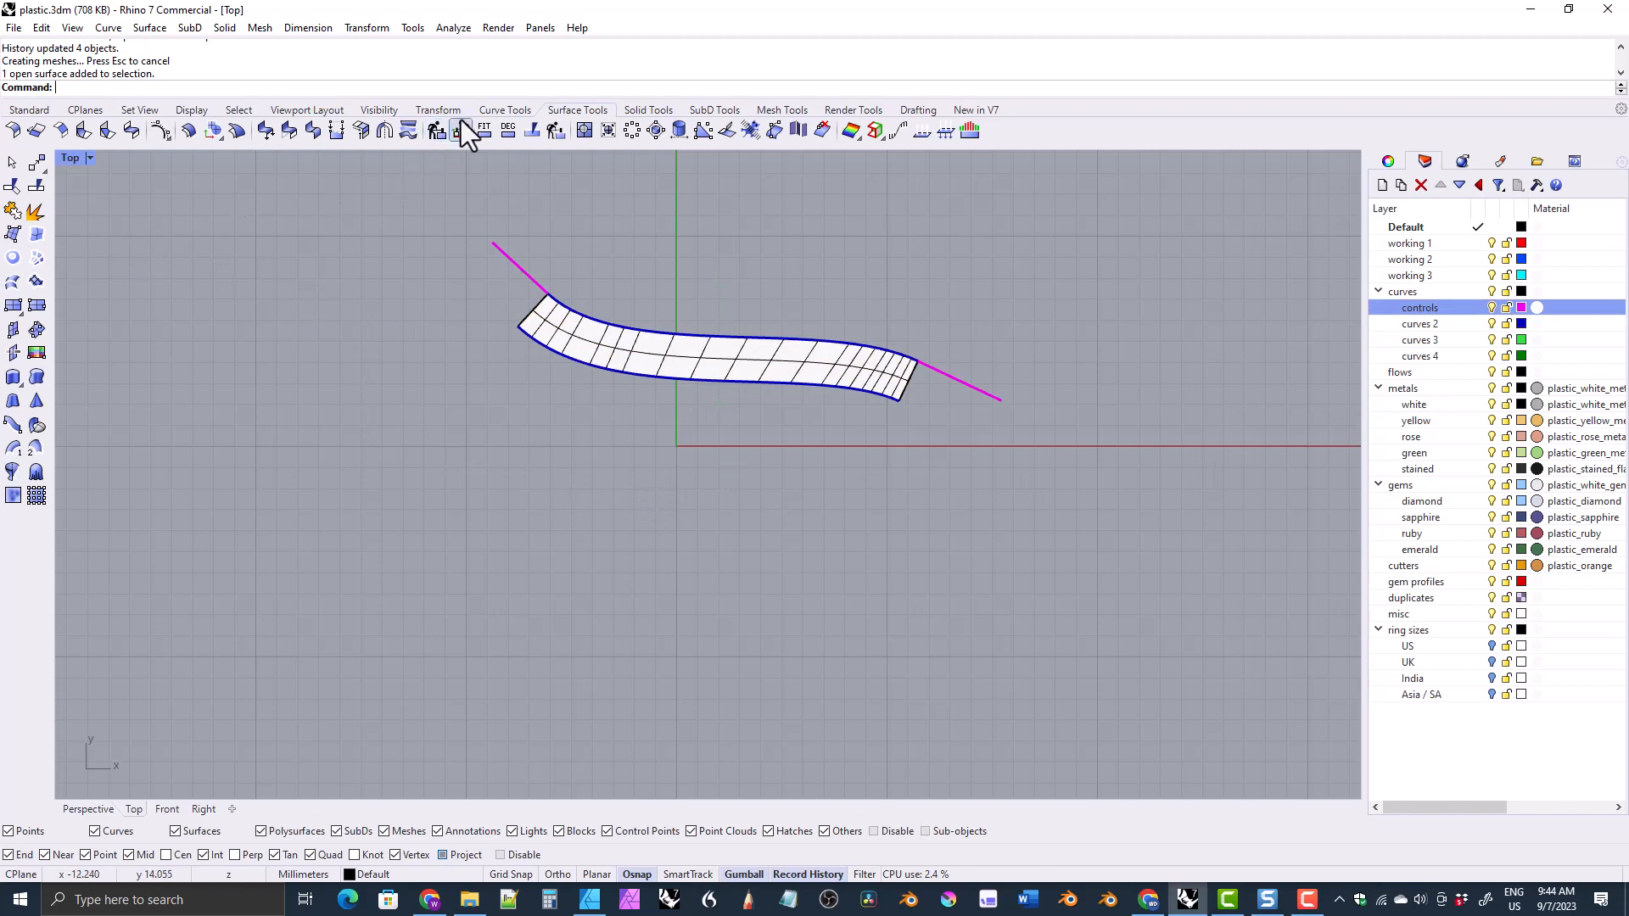
pyautogui.click(489, 111)
pyautogui.write('l')
pyautogui.press('Return')
pyautogui.click(420, 337)
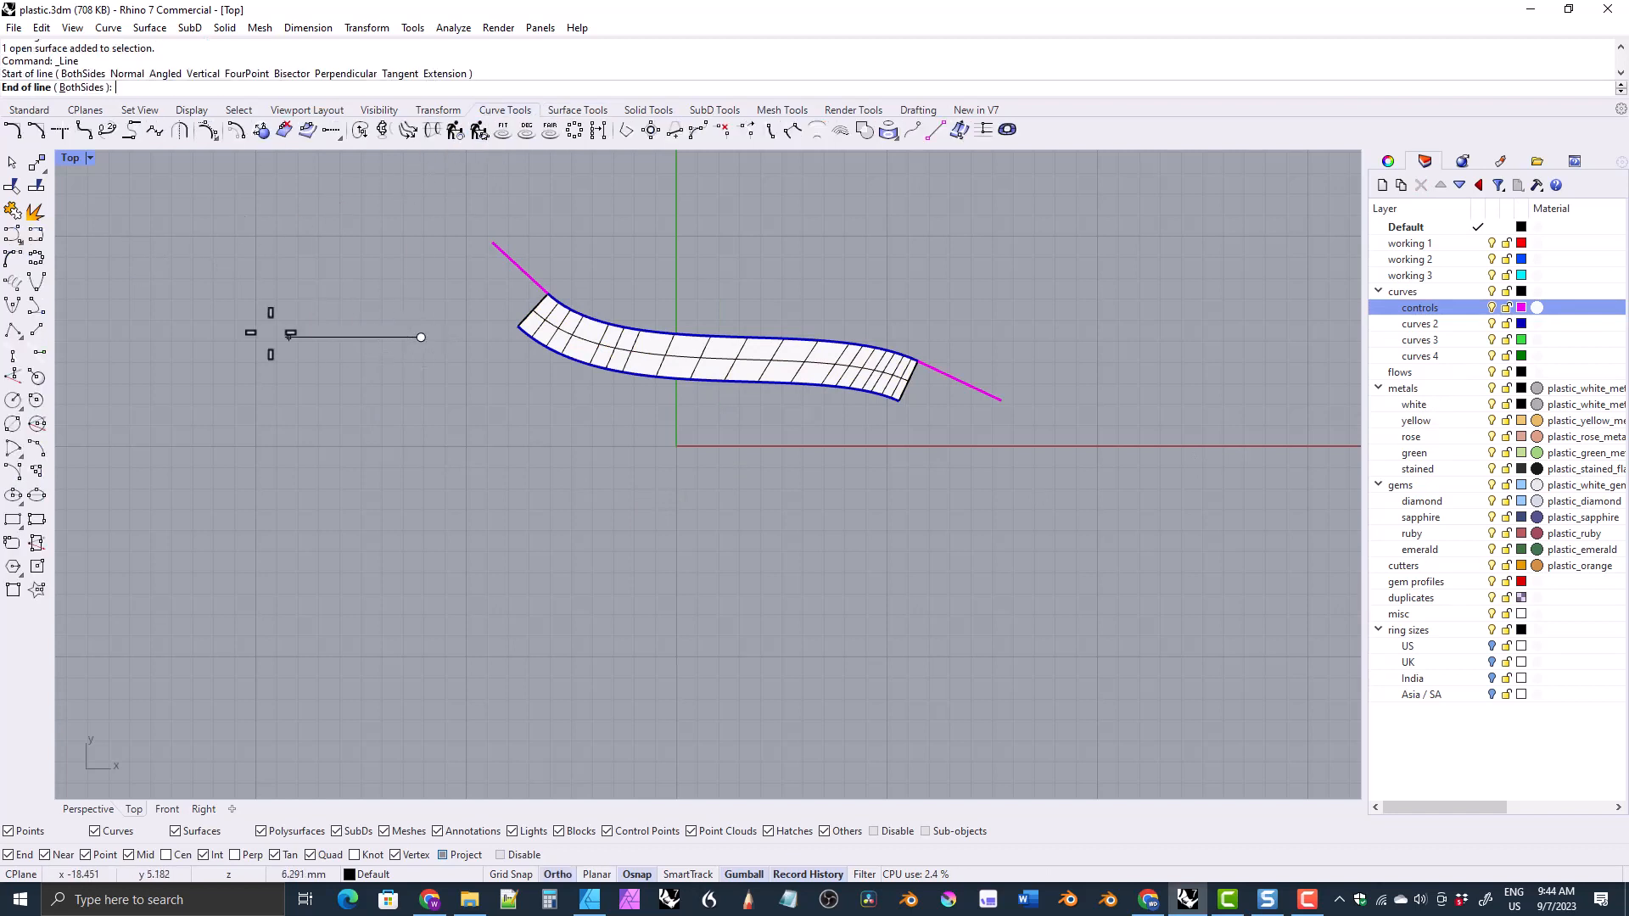
pyautogui.click(156, 338)
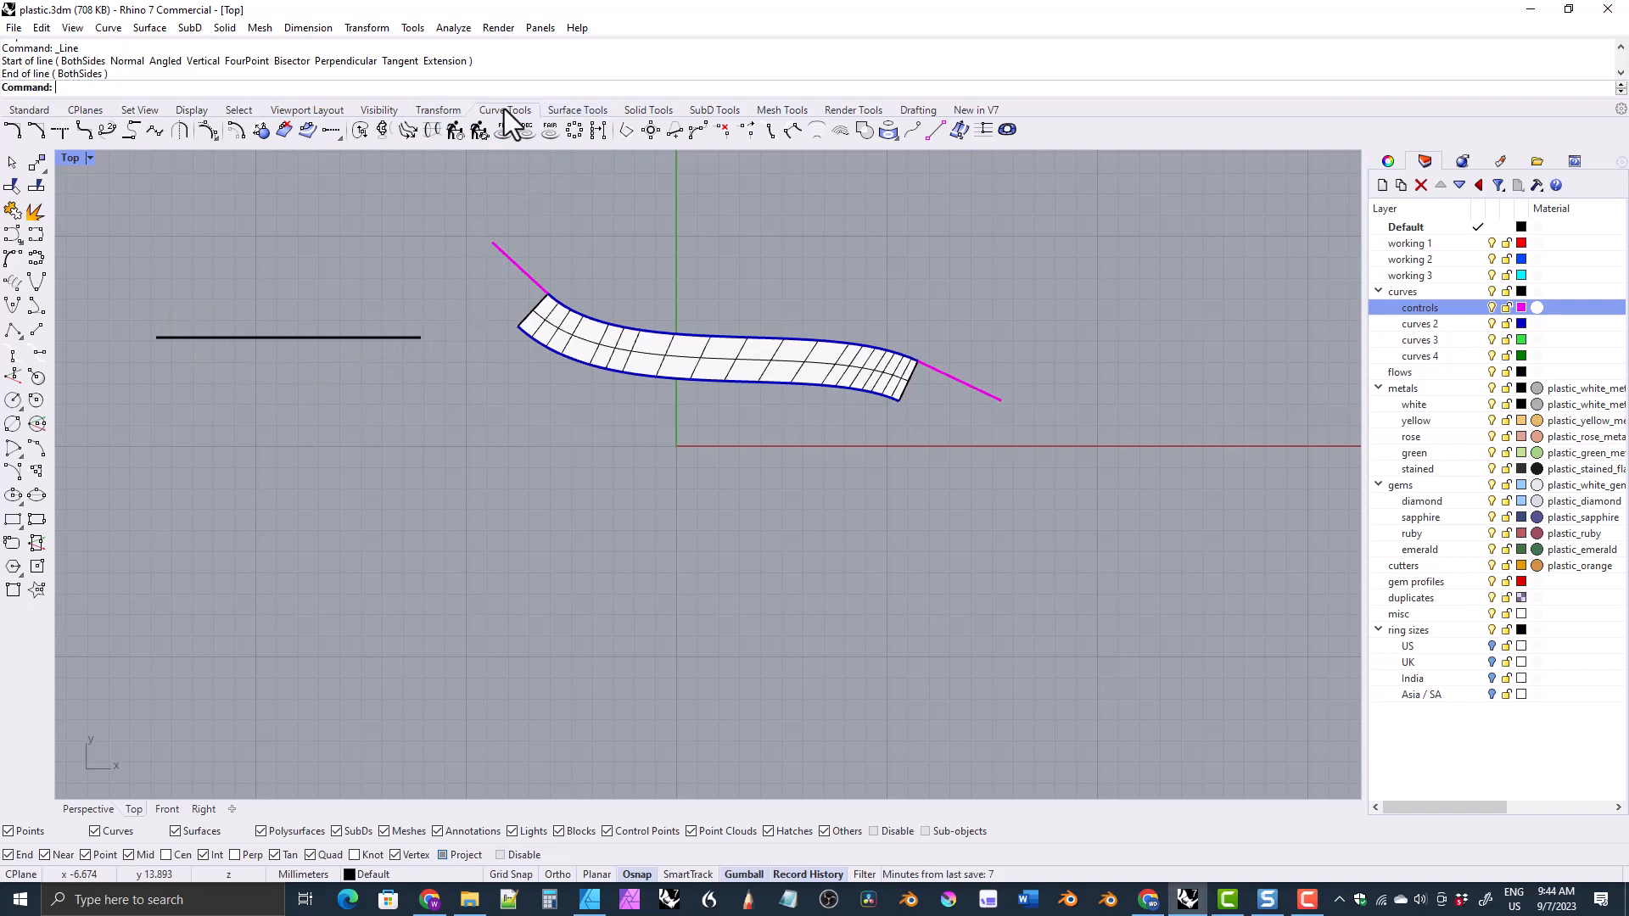
# Step: Delete the black horizontal line drawn beside the lofted strip
pyautogui.click(637, 363)
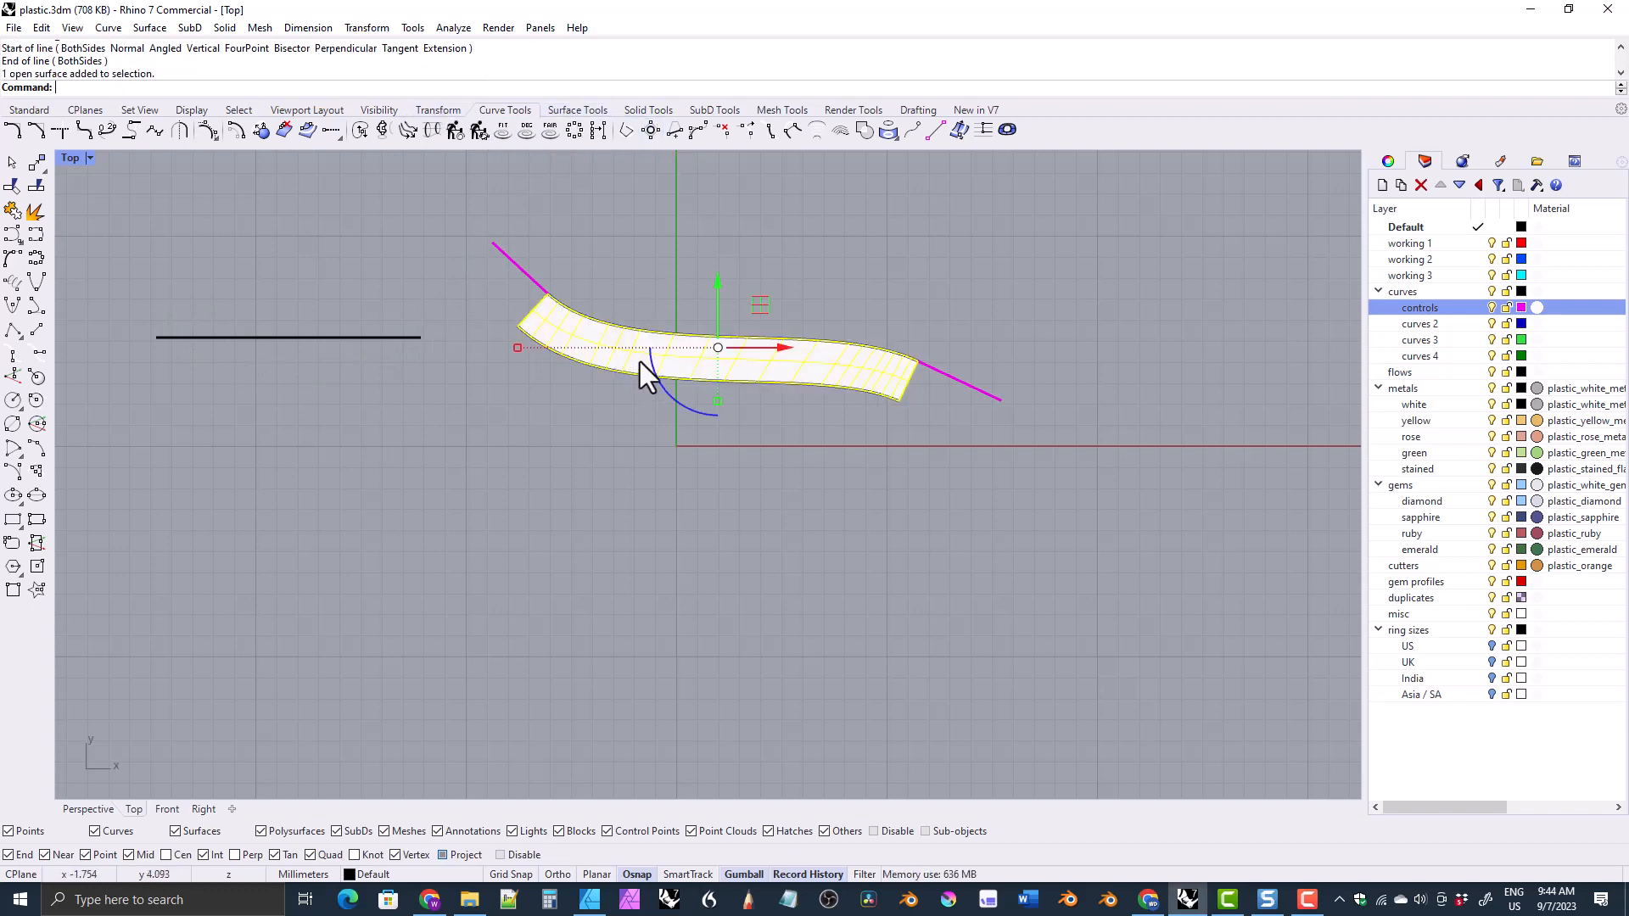
pyautogui.click(898, 139)
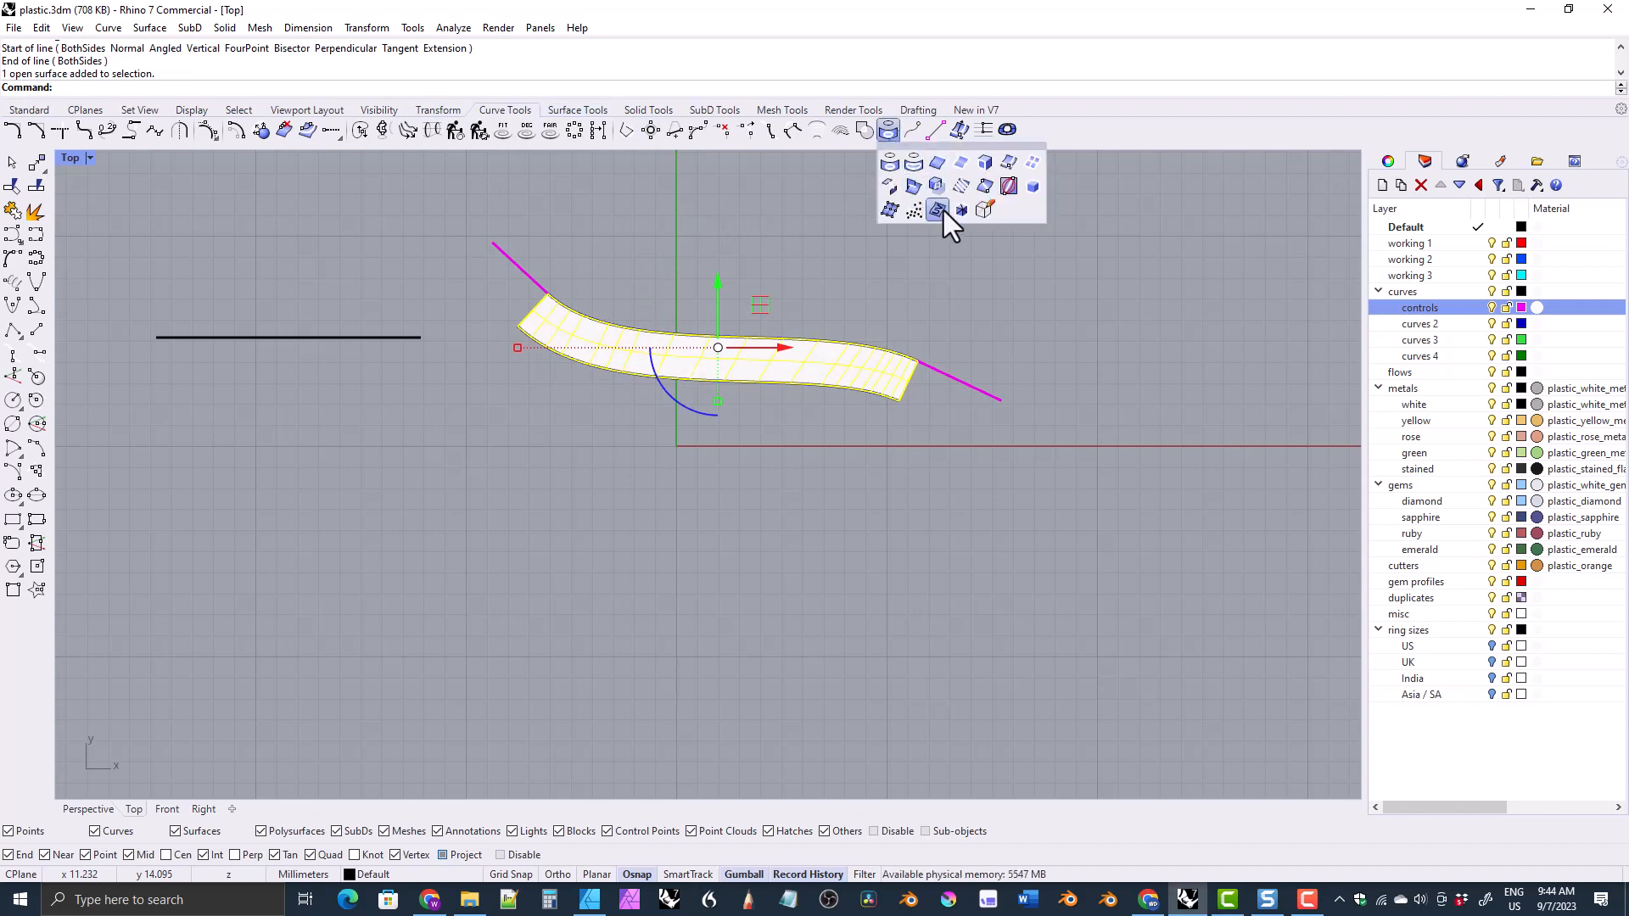
pyautogui.click(815, 217)
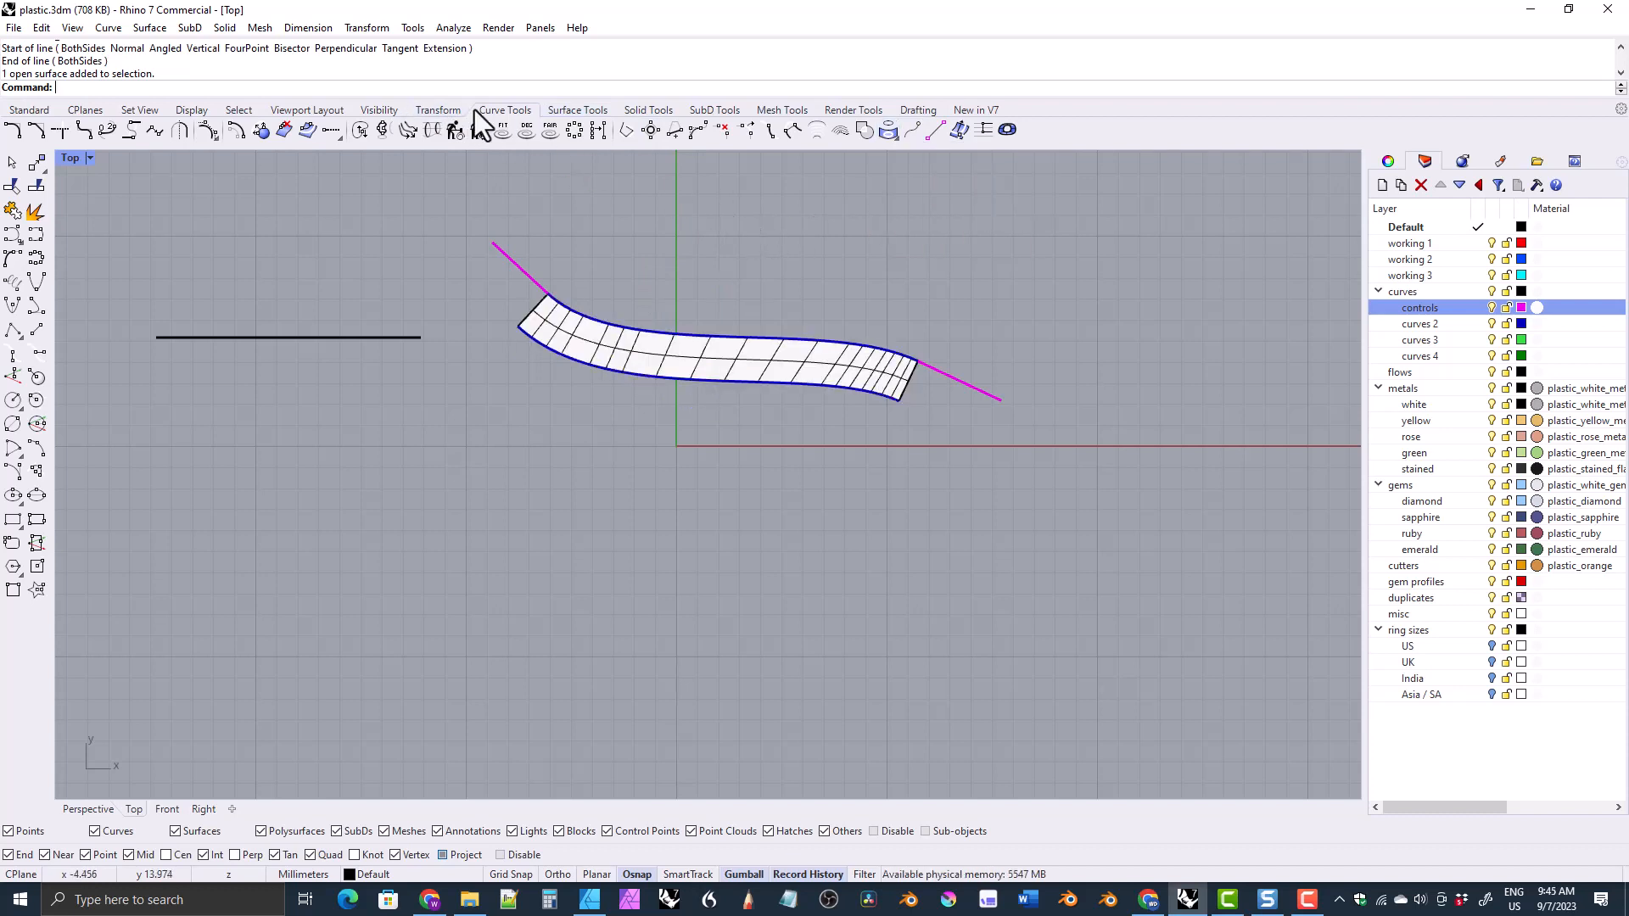
pyautogui.click(898, 137)
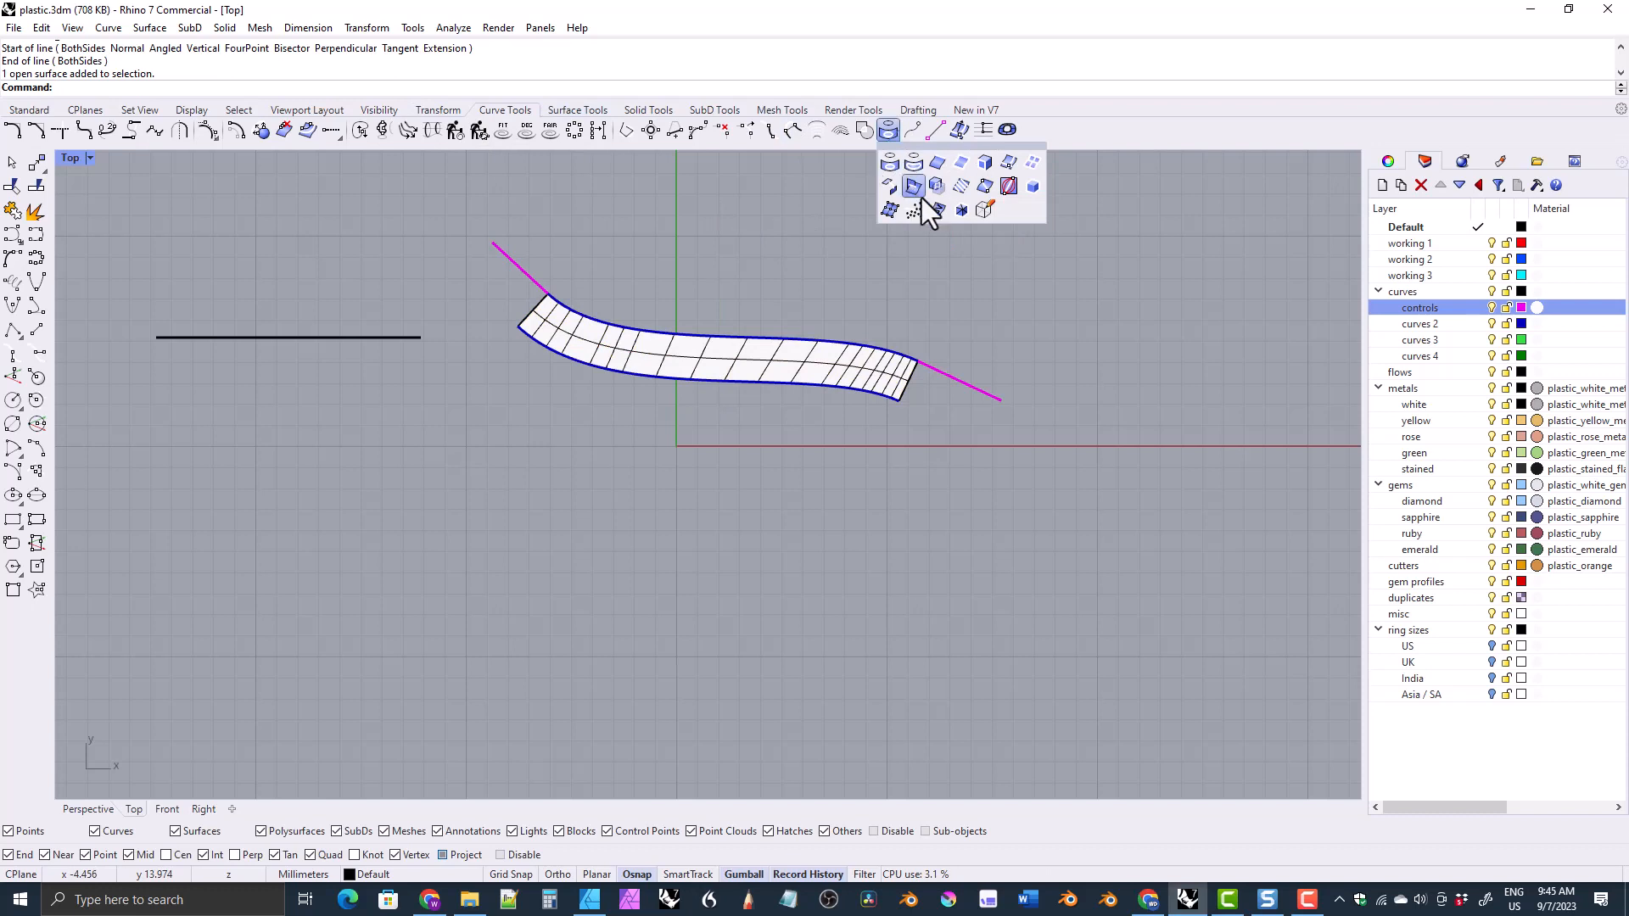
pyautogui.click(279, 347)
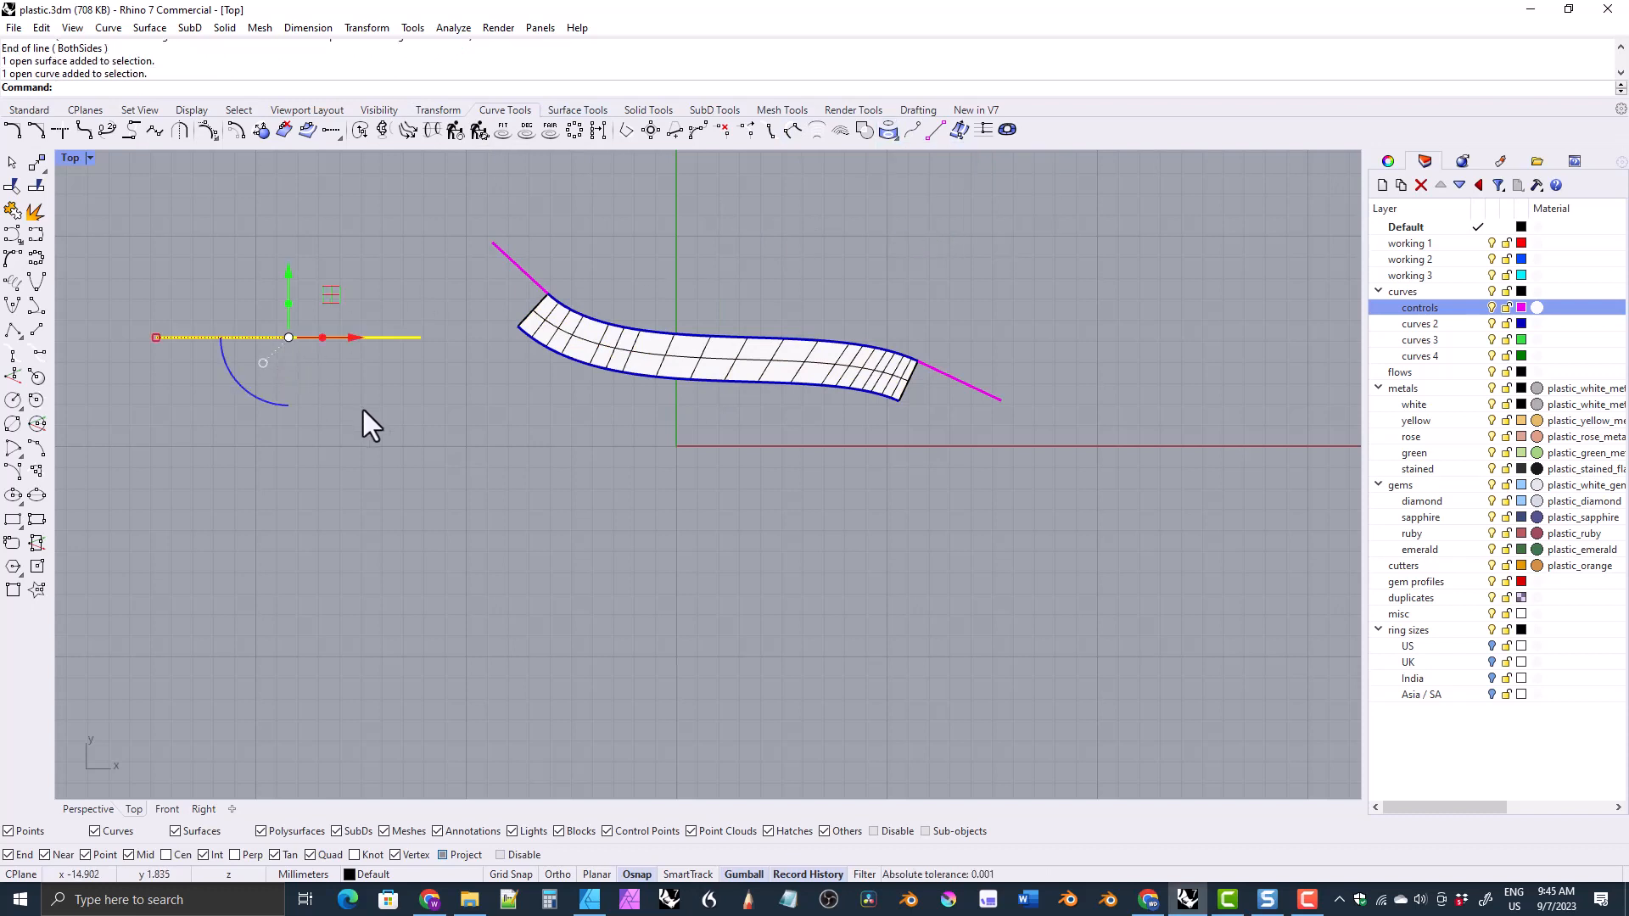
pyautogui.press('Delete')
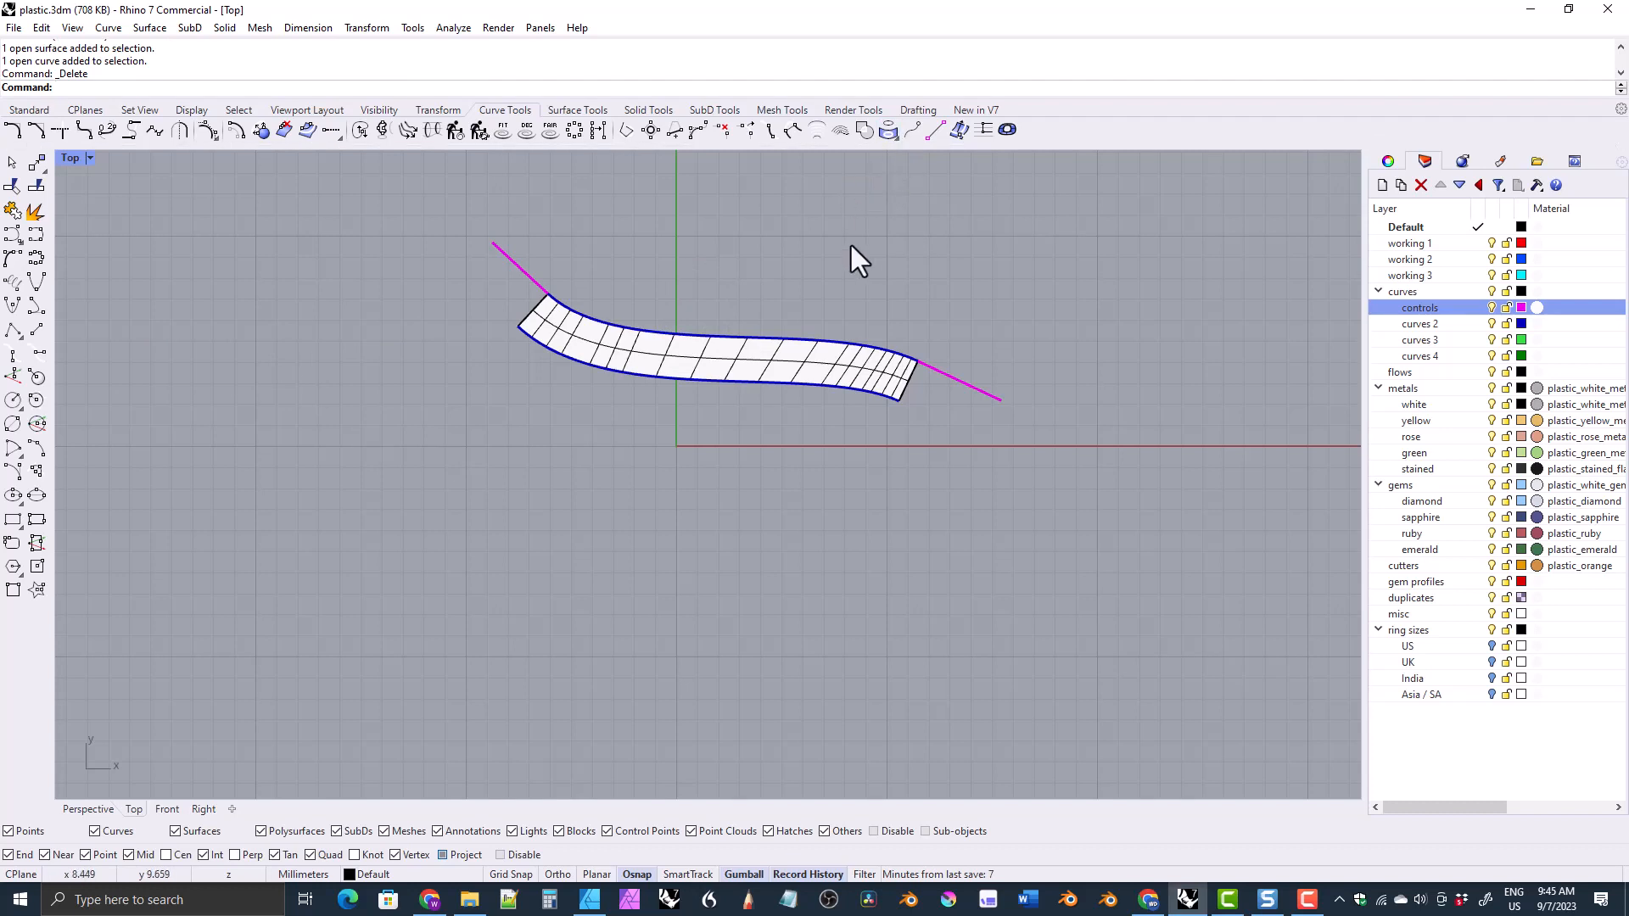
# Step: Create UV curves from the lofted strip surface to get its flat rectangular outline
pyautogui.click(823, 370)
pyautogui.click(898, 139)
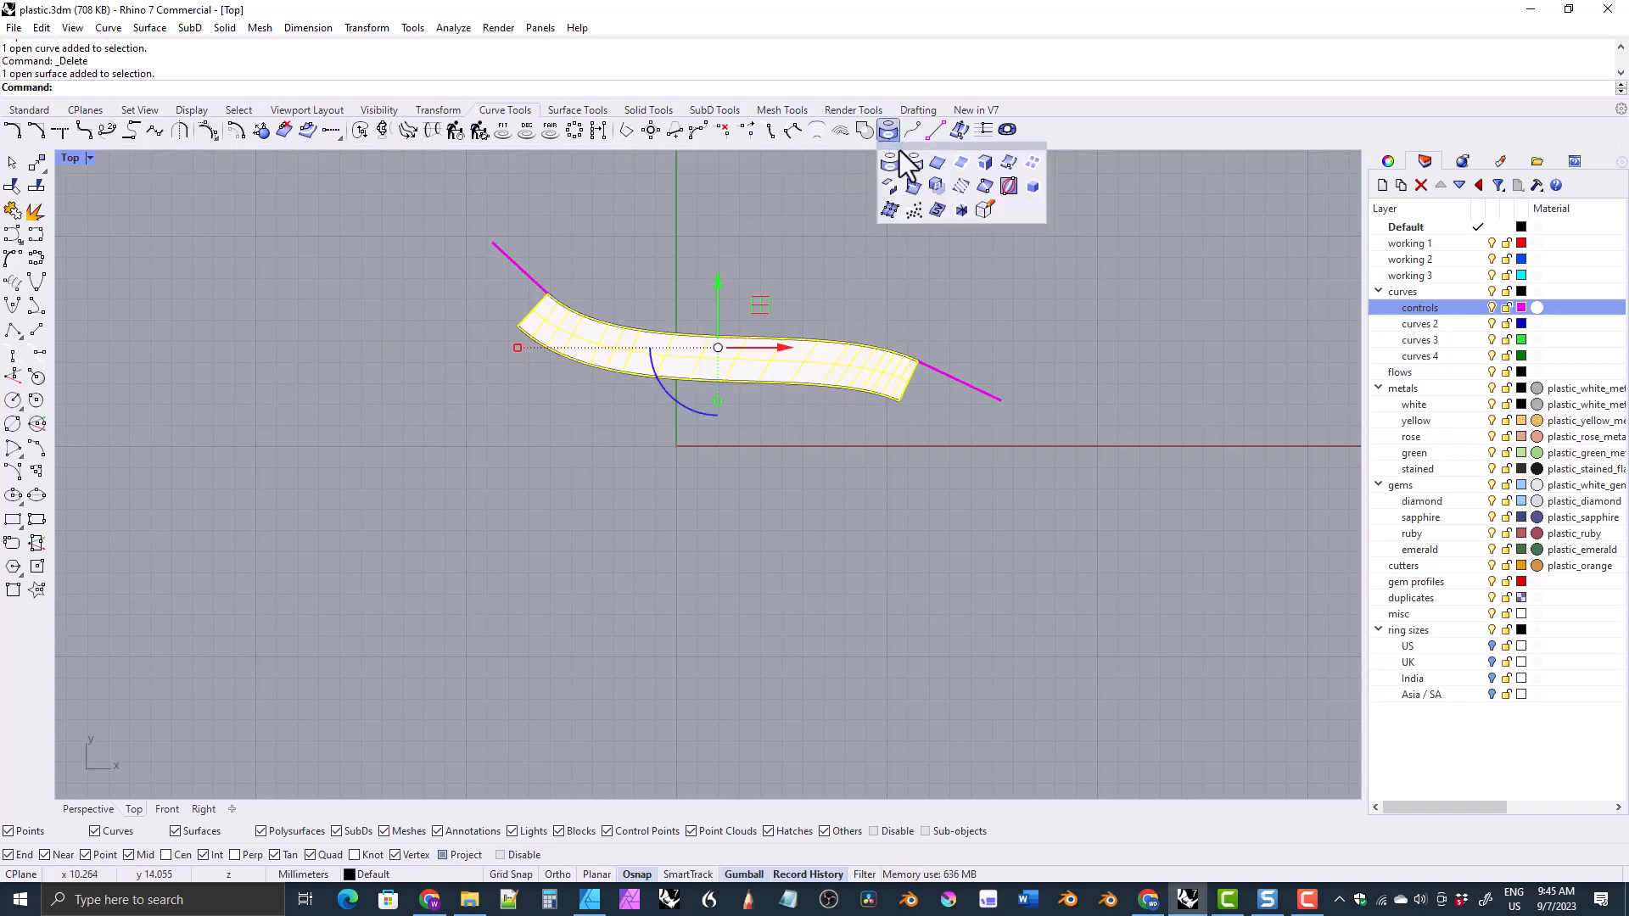
pyautogui.click(937, 211)
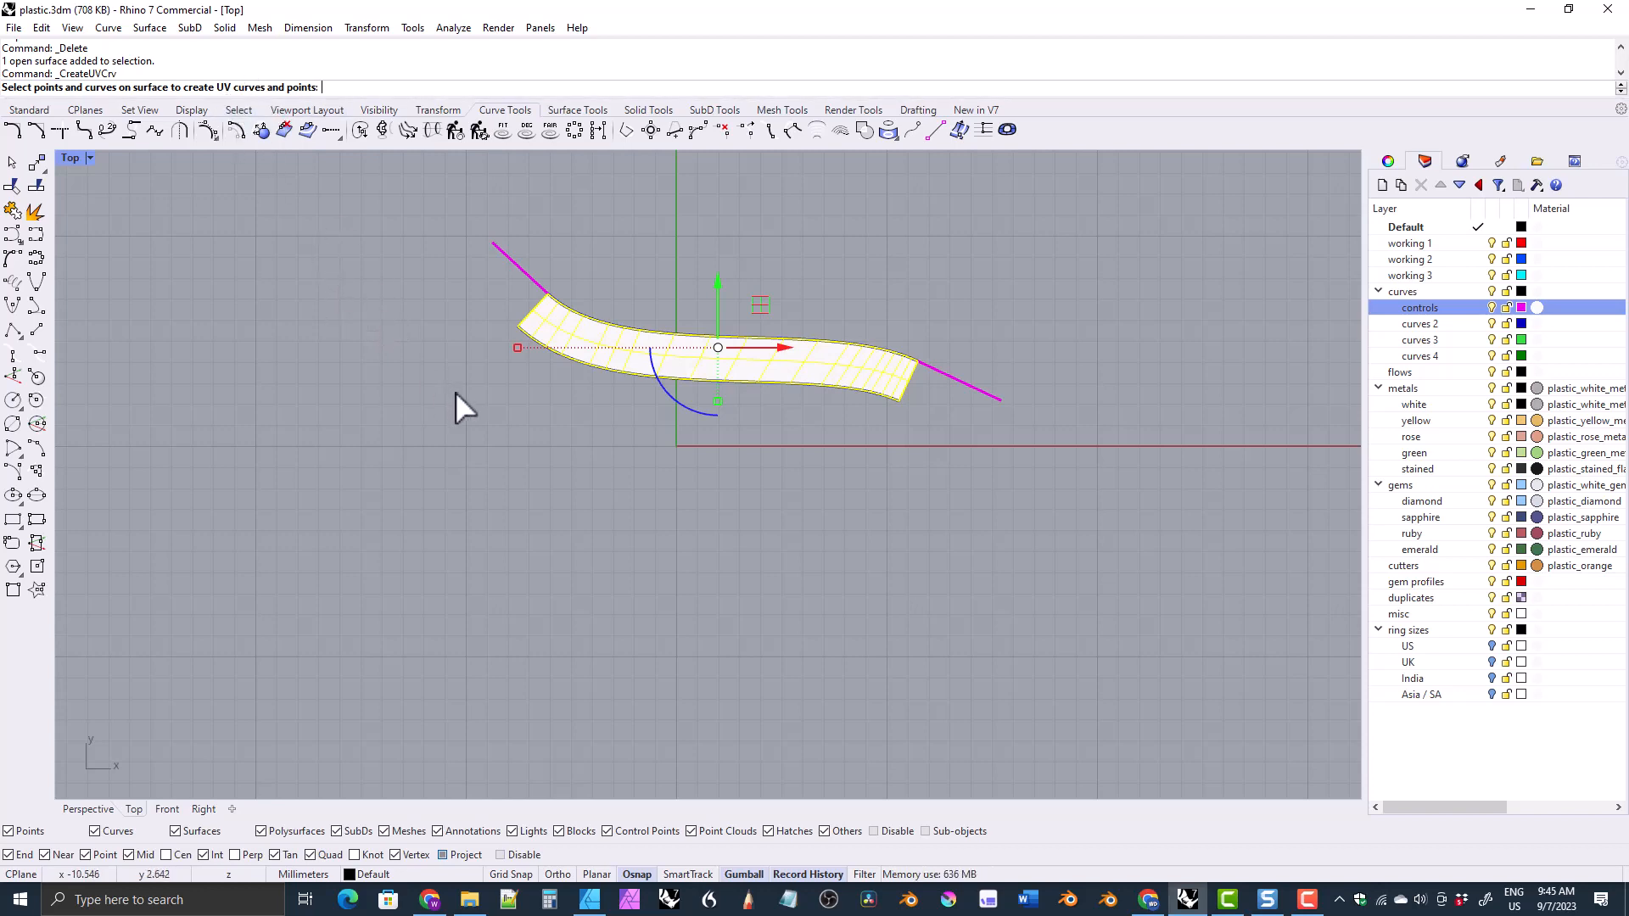
pyautogui.press('Return')
pyautogui.scroll(-3, 502, 422)
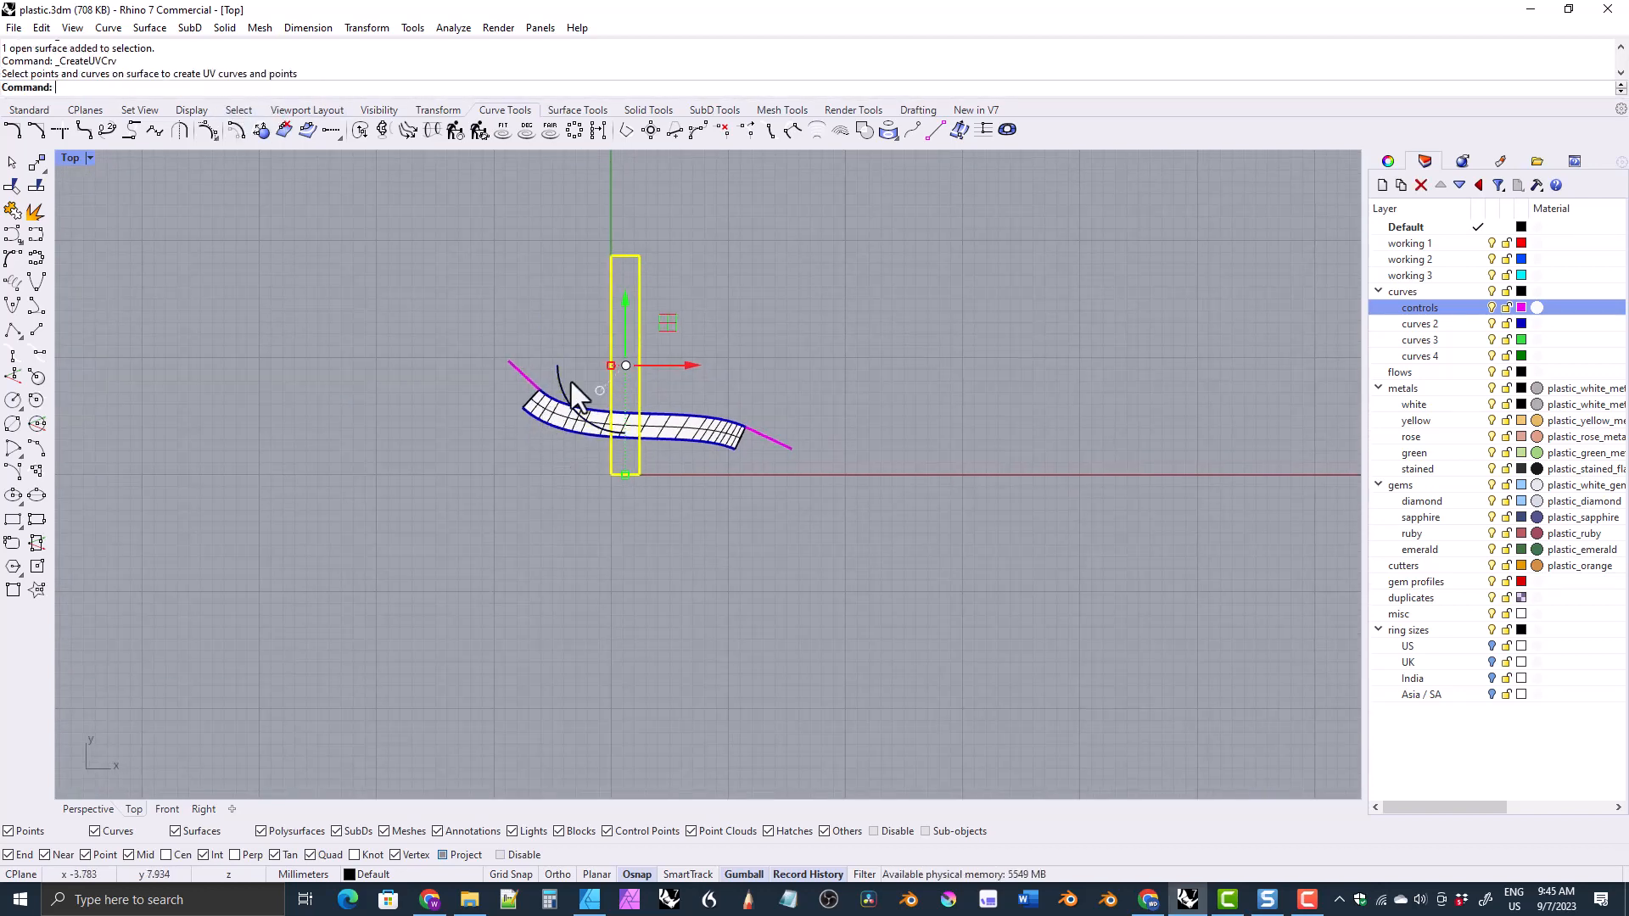
# Step: Move the flat UV rectangle about 20 mm along positive X, clear of the lofted strip
pyautogui.click(681, 432)
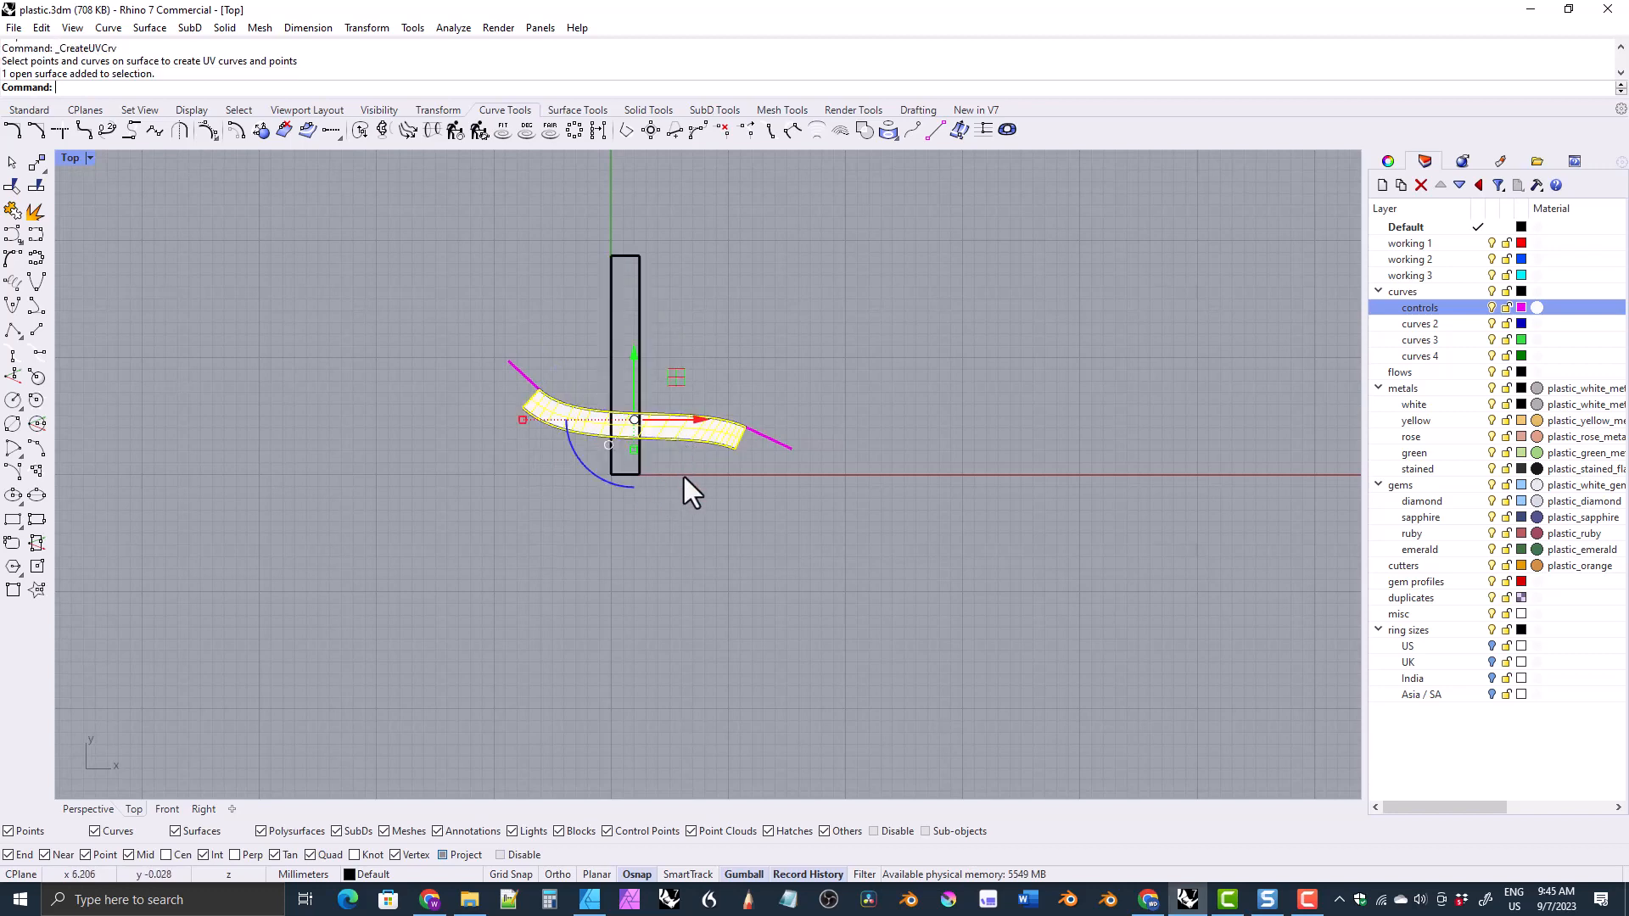
pyautogui.click(619, 349)
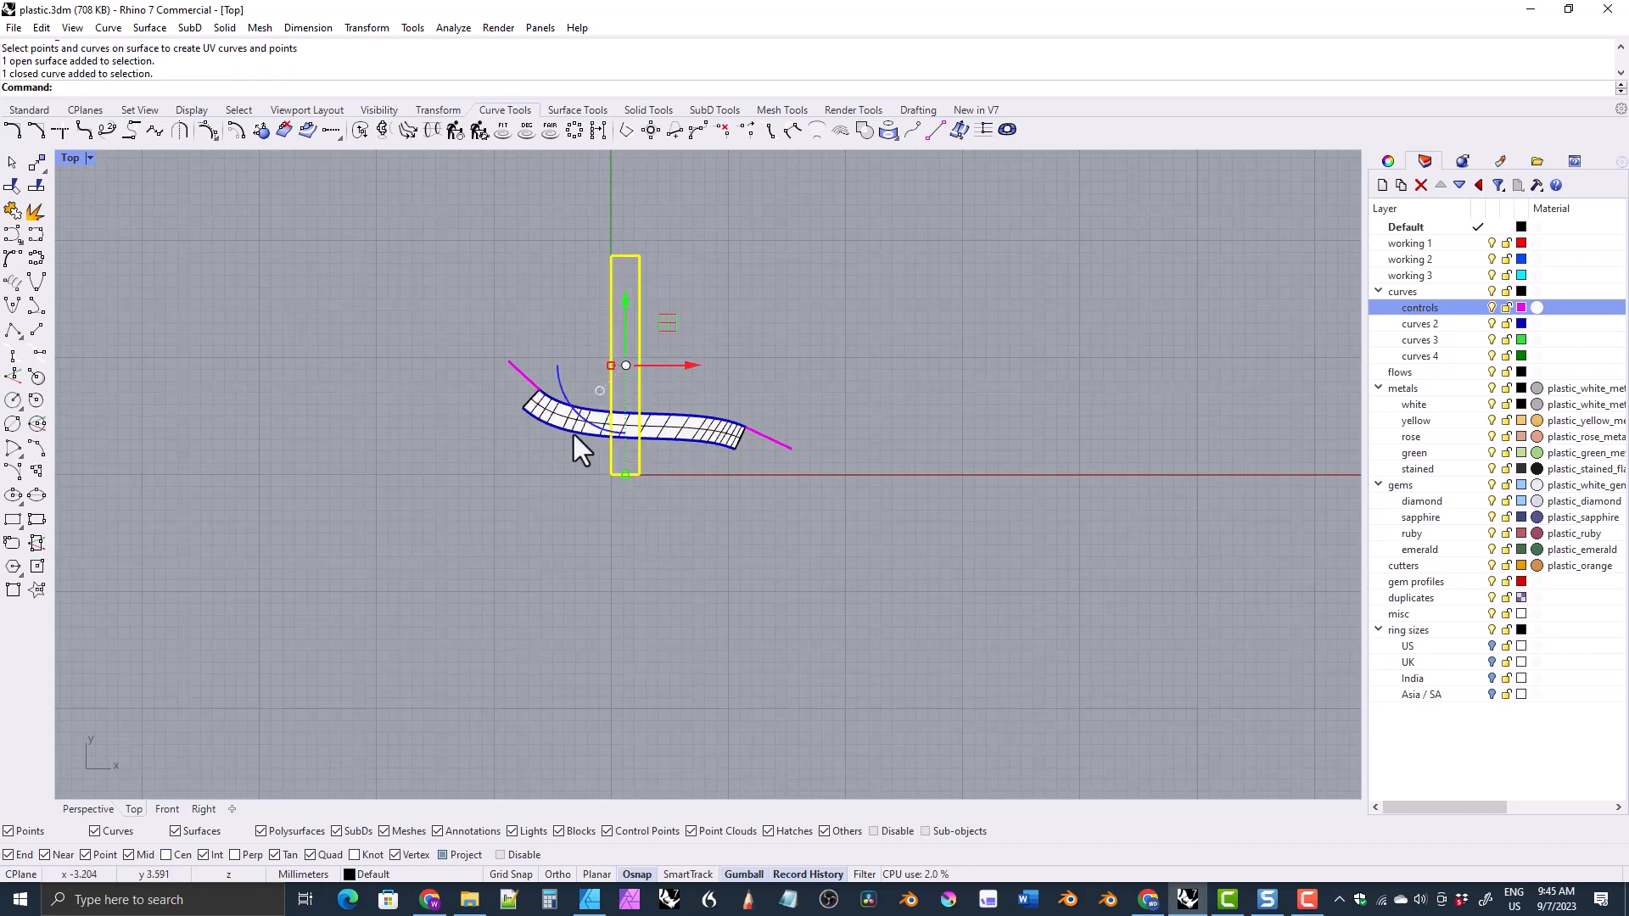
pyautogui.moveTo(684, 368); pyautogui.dragTo(928, 400)
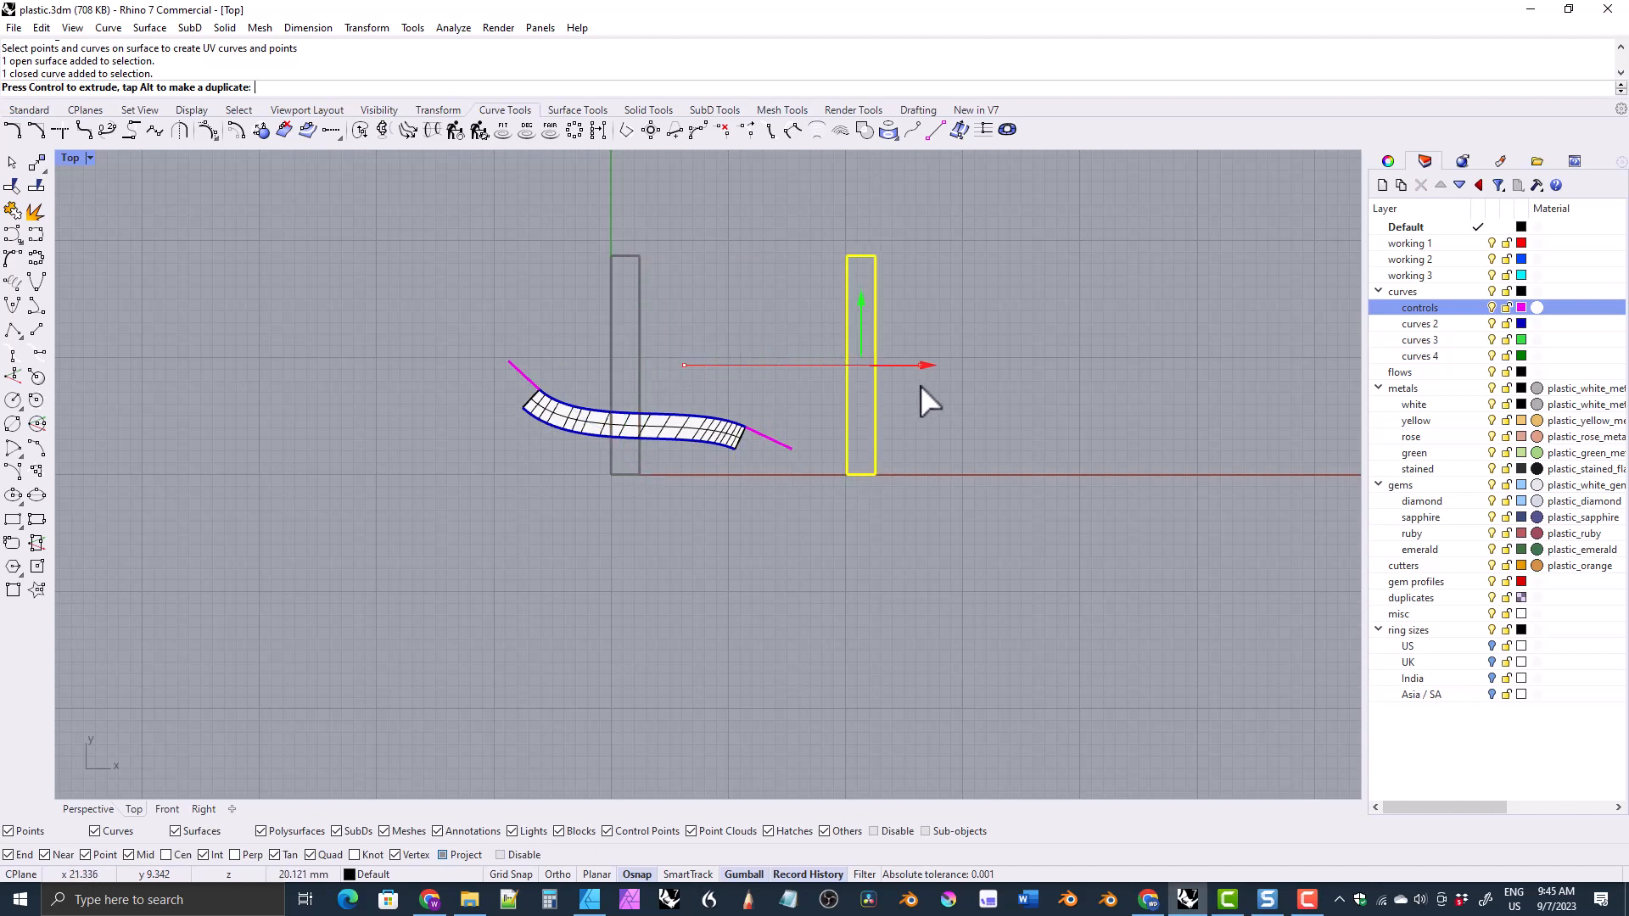
# Step: Rotate the UV rectangle by 90 degrees so it lies horizontally, and place it below the lofted strip
pyautogui.click(809, 411)
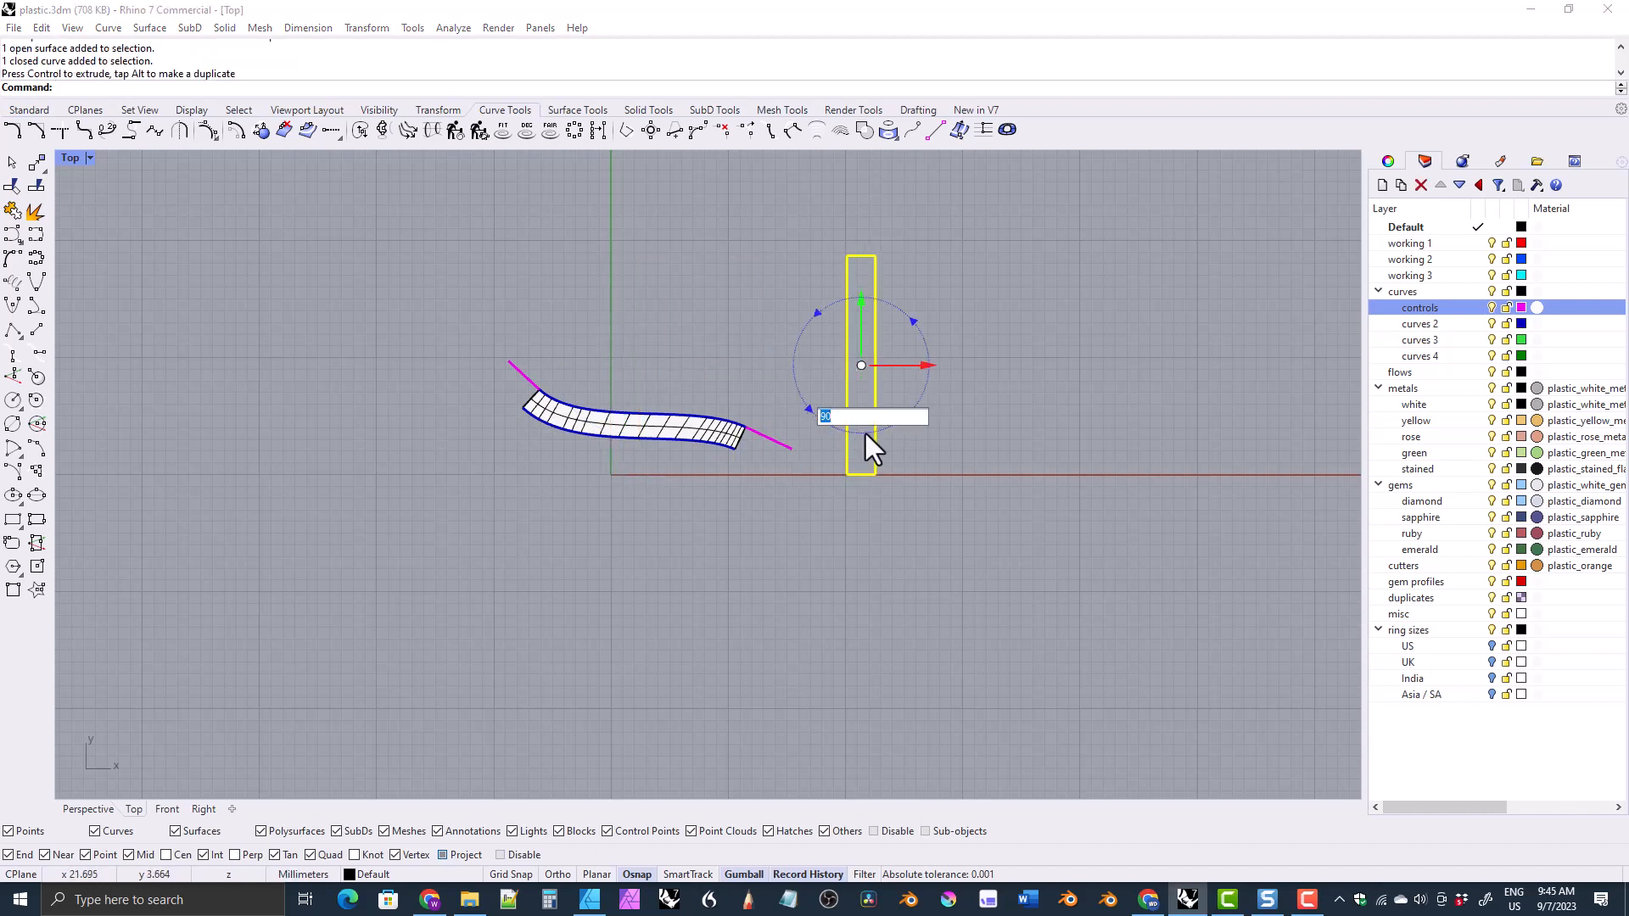
pyautogui.write('90')
pyautogui.press('Return')
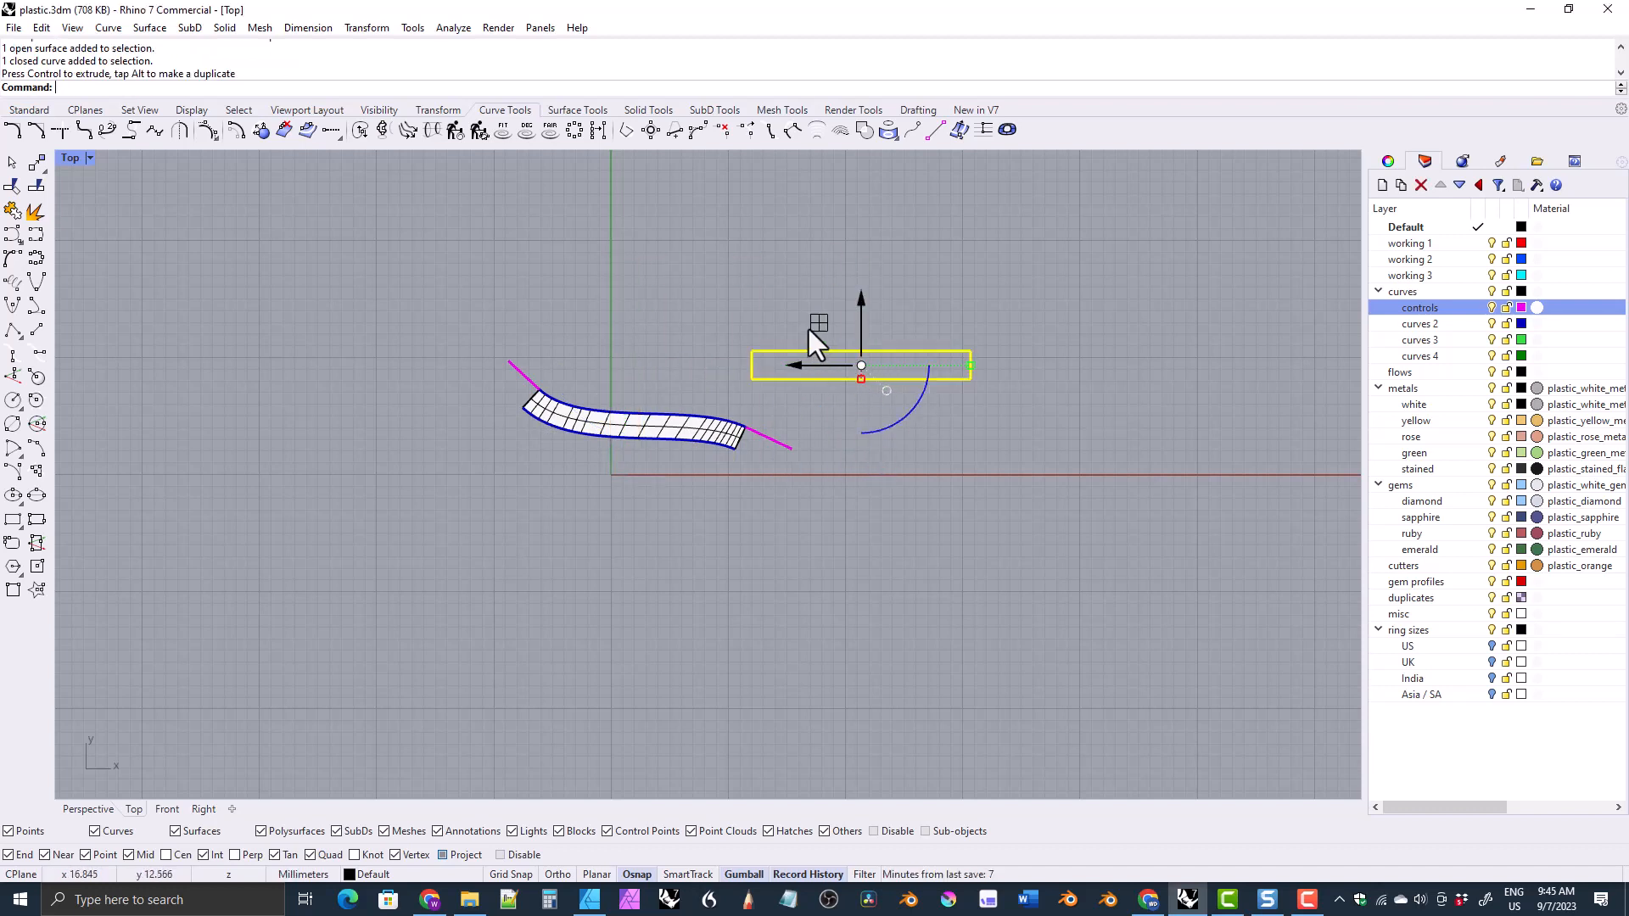
pyautogui.moveTo(810, 332); pyautogui.dragTo(578, 538)
pyautogui.scroll(3, 569, 530)
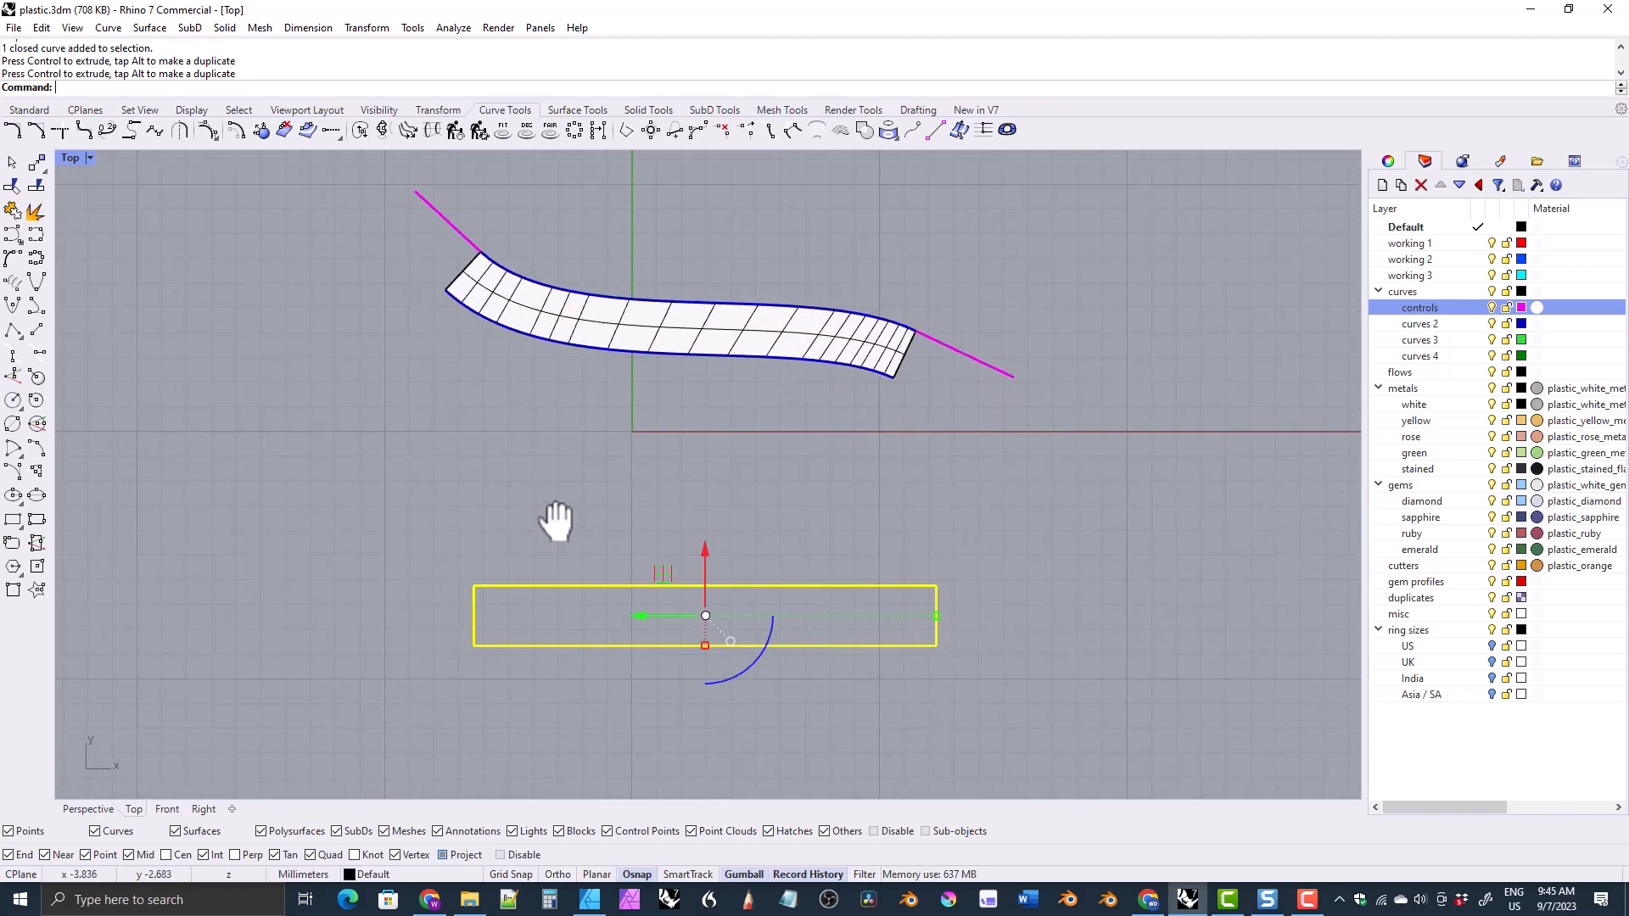
pyautogui.moveTo(556, 522); pyautogui.dragTo(540, 539, button='right')
# Step: Create a planar surface from the UV rectangle and delete its outline curve
pyautogui.click(578, 109)
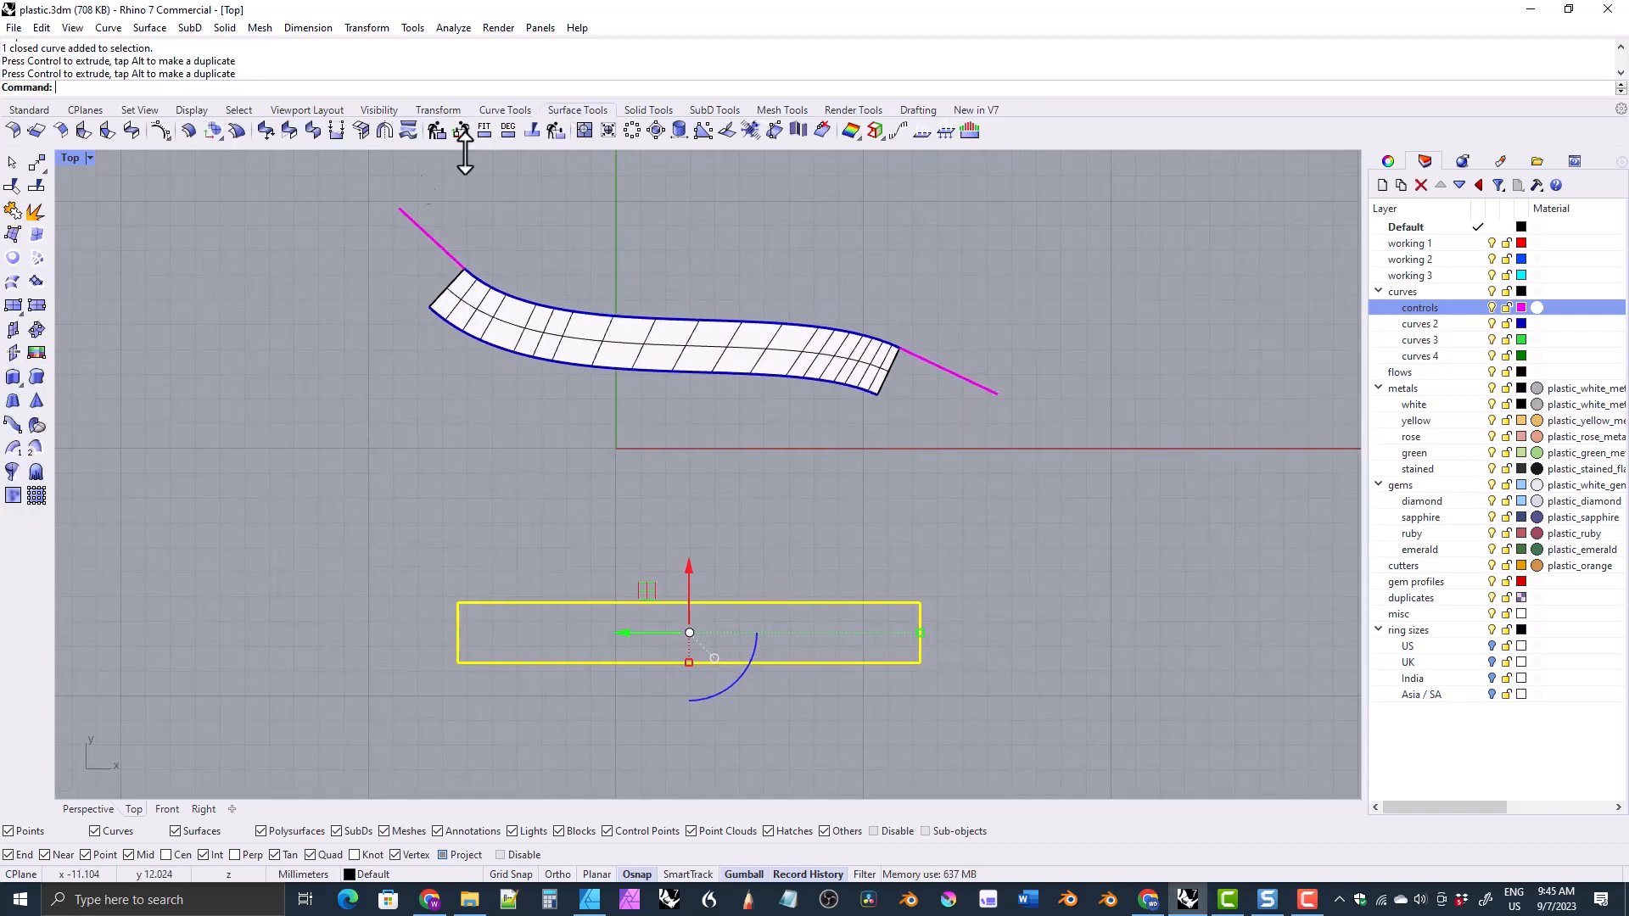
pyautogui.click(13, 259)
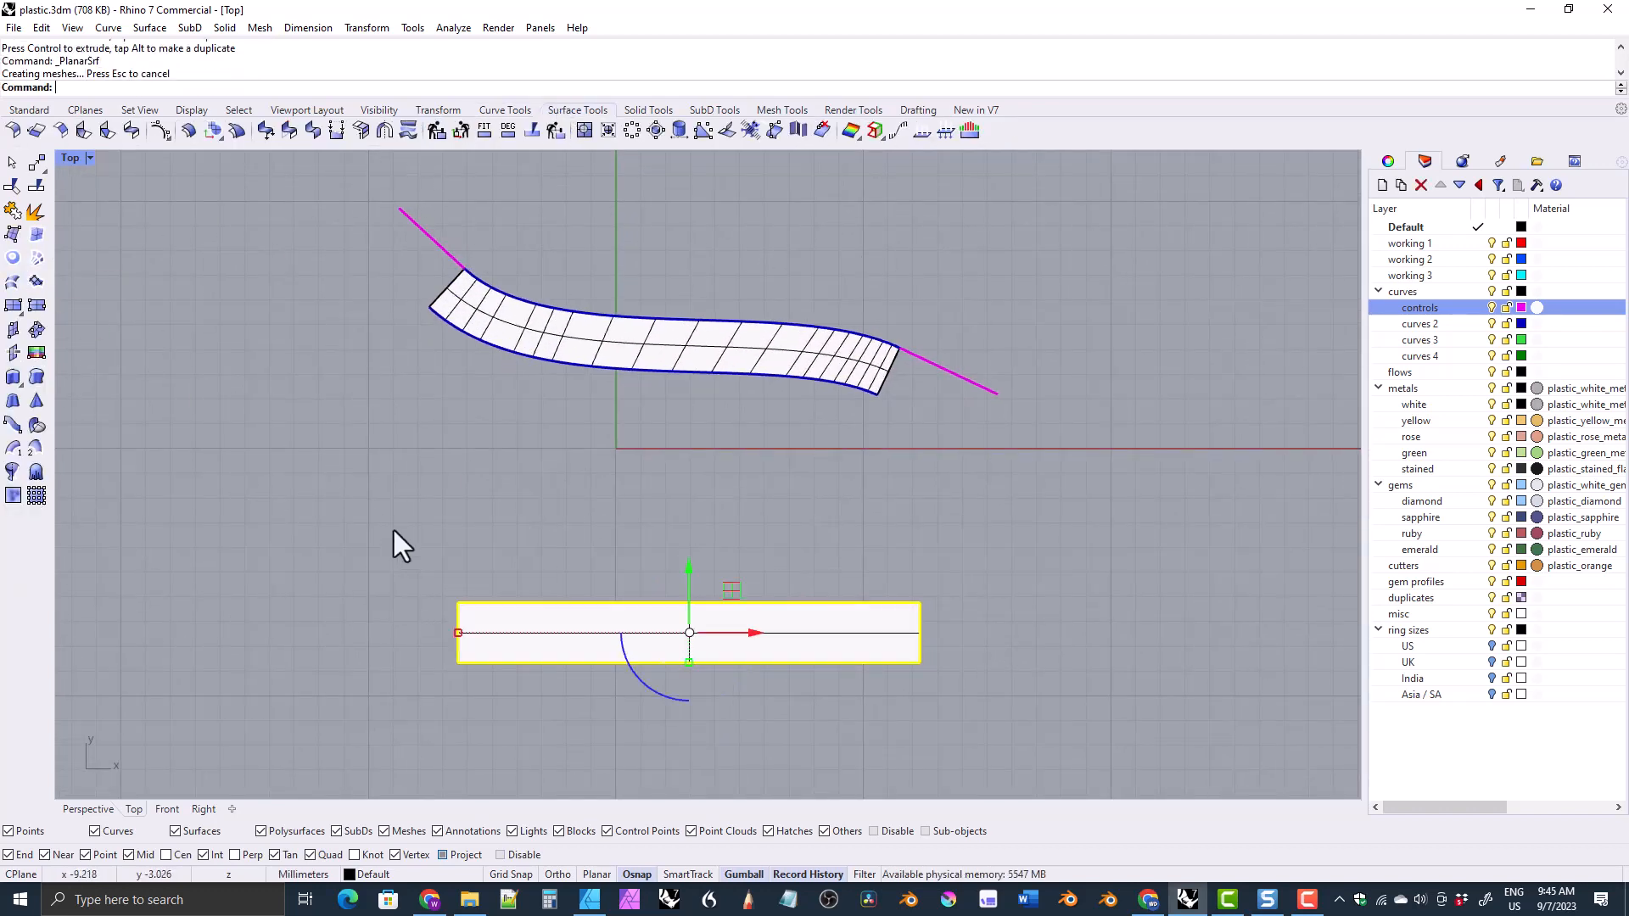
pyautogui.press('Delete')
# Step: Move the flat rectangular surface closer beneath the lofted strip and assign it to the flows layer
pyautogui.click(561, 645)
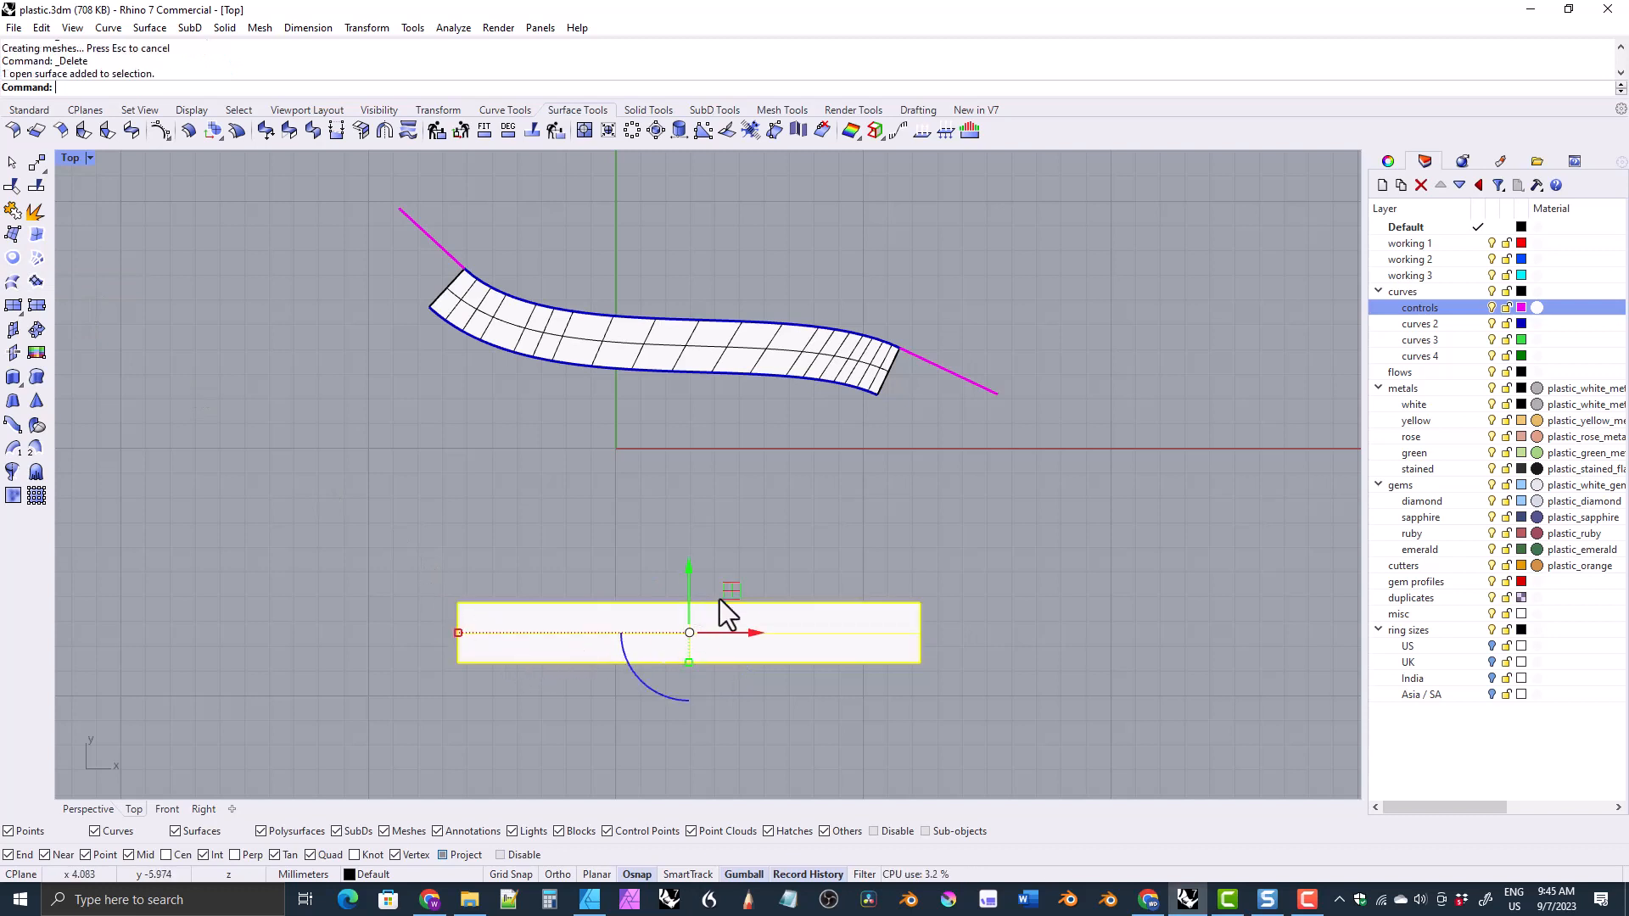
pyautogui.moveTo(726, 589); pyautogui.dragTo(690, 519)
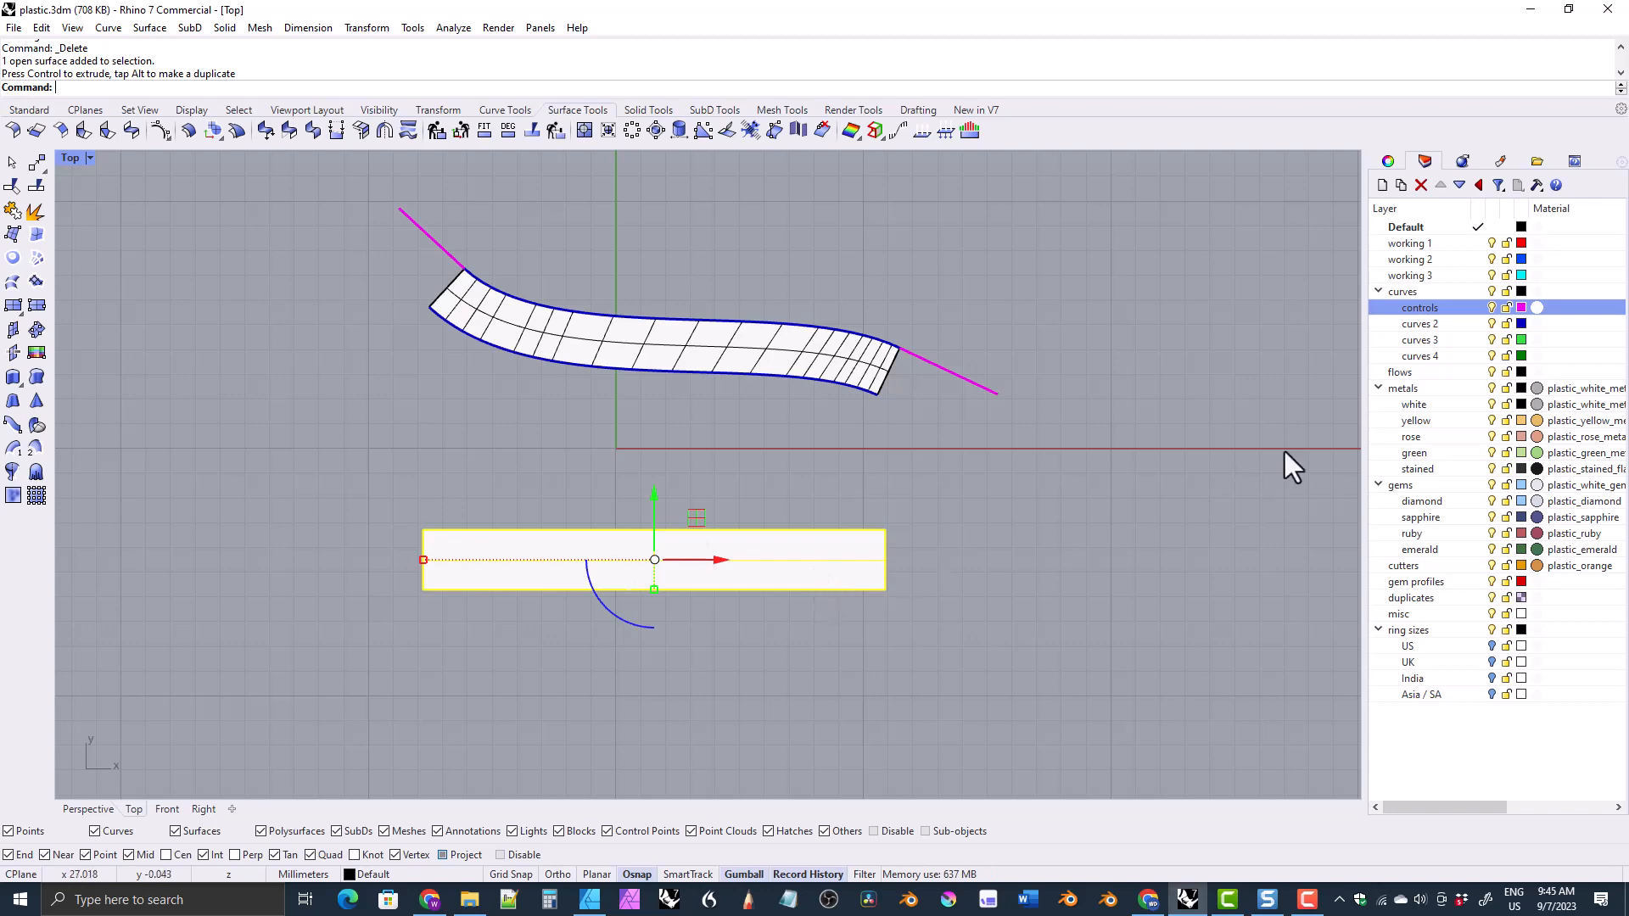
pyautogui.rightClick(1402, 373)
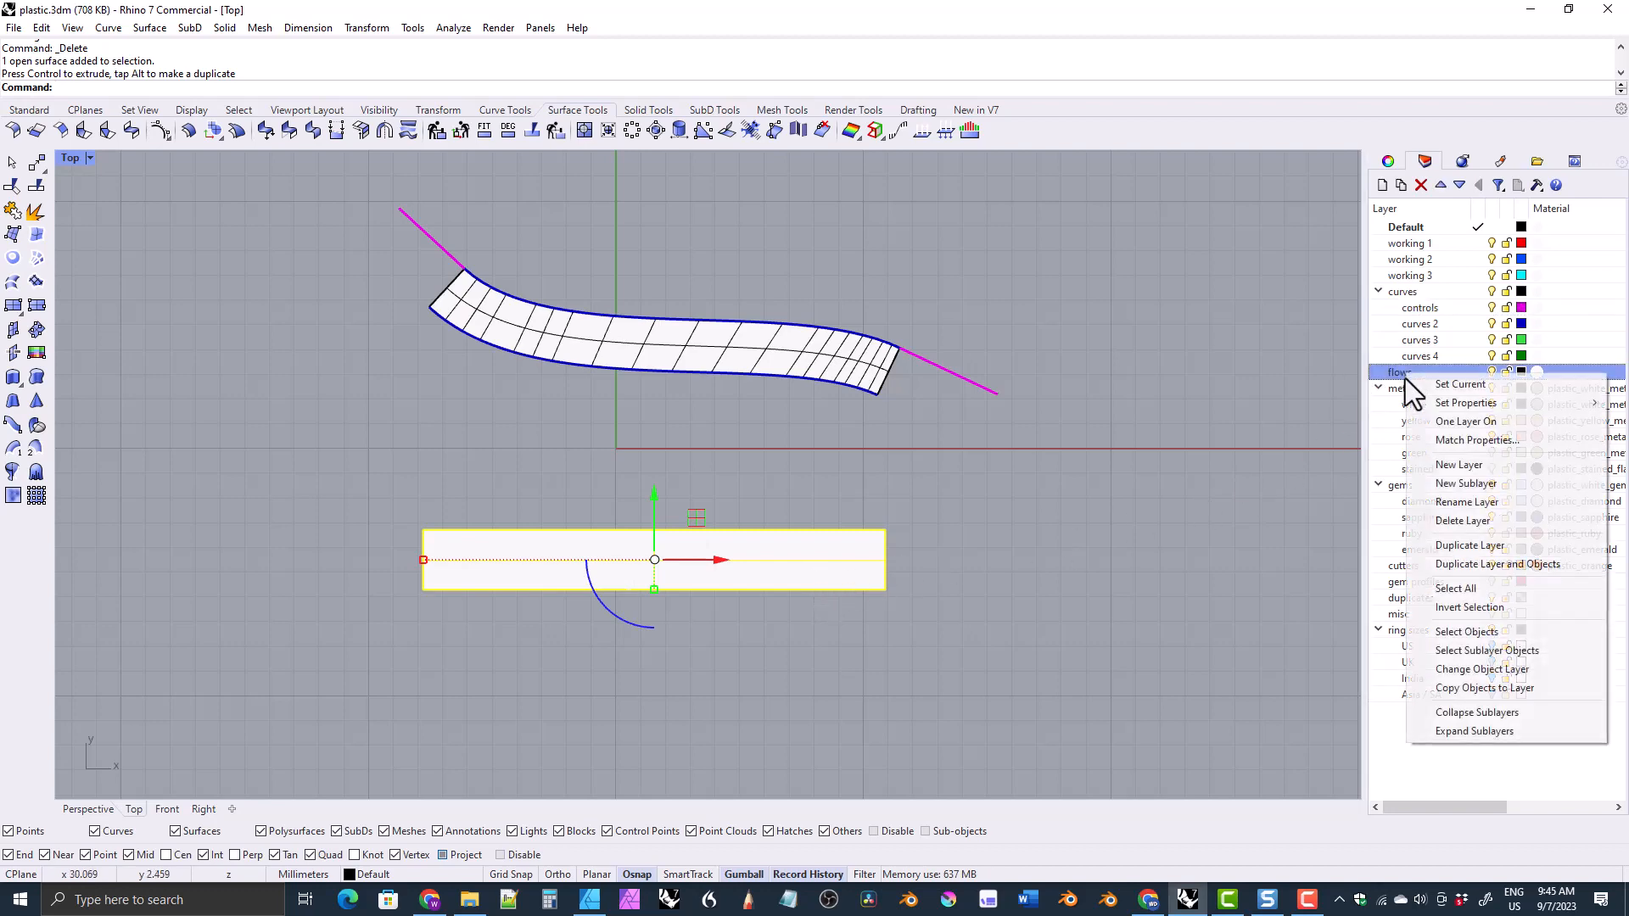
pyautogui.click(1477, 670)
# Step: Change the lofted strip surface to the flows layer and deselect it
pyautogui.click(814, 350)
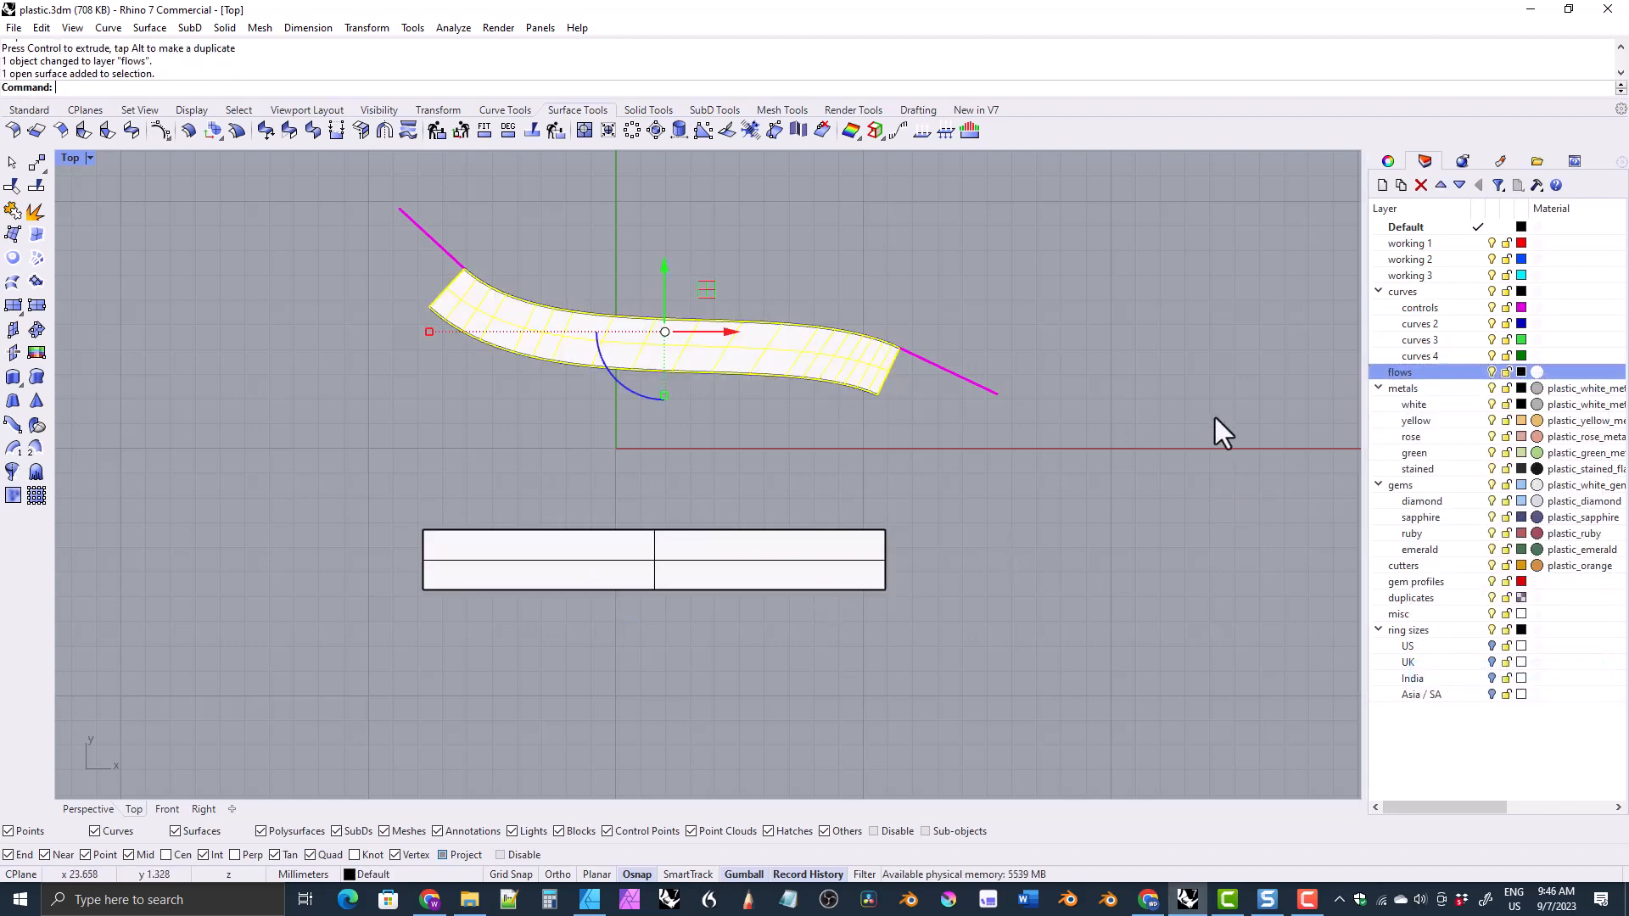
pyautogui.rightClick(1408, 374)
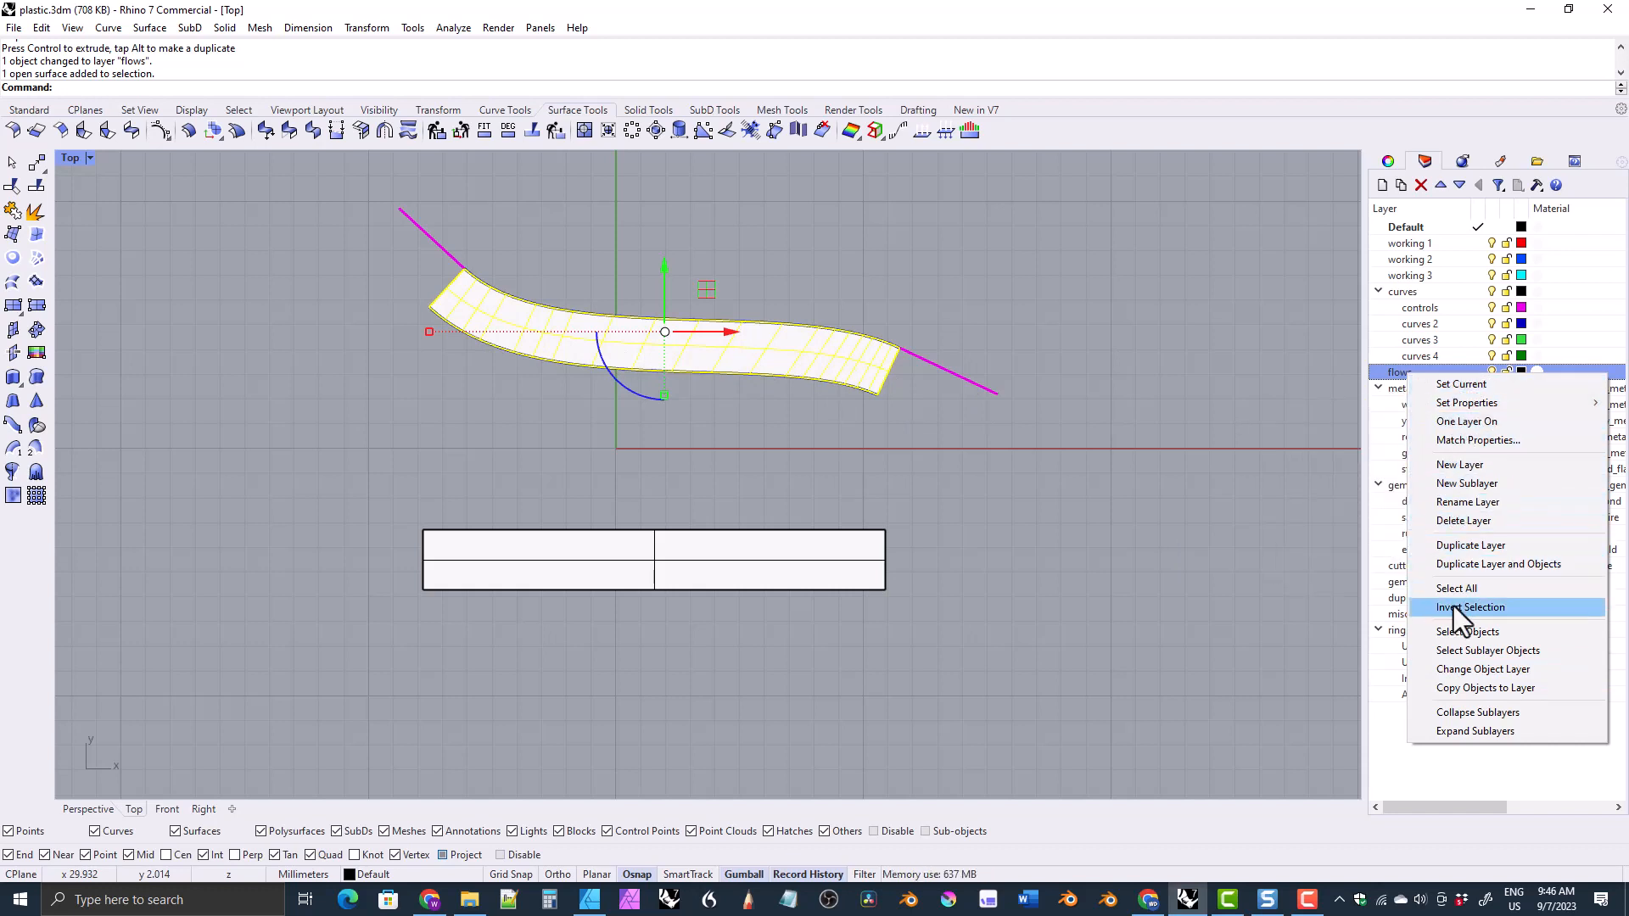
pyautogui.click(1444, 669)
pyautogui.click(874, 474)
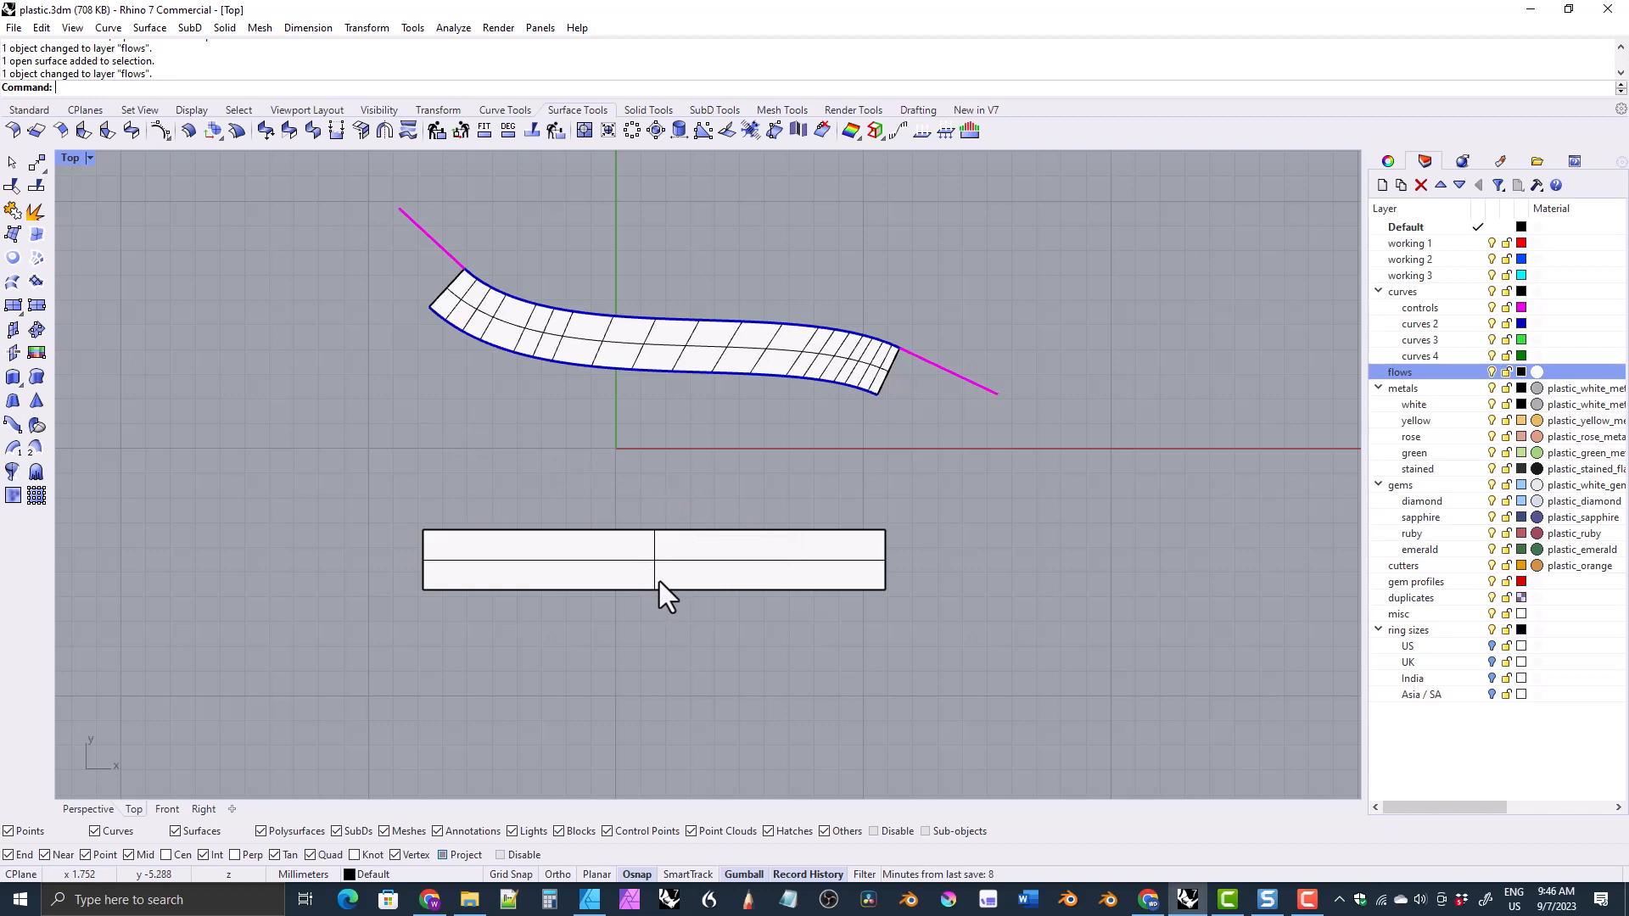
# Step: In the Perspective view, create a small sphere centred on the short end edge of the flat rectangular surface
pyautogui.click(87, 808)
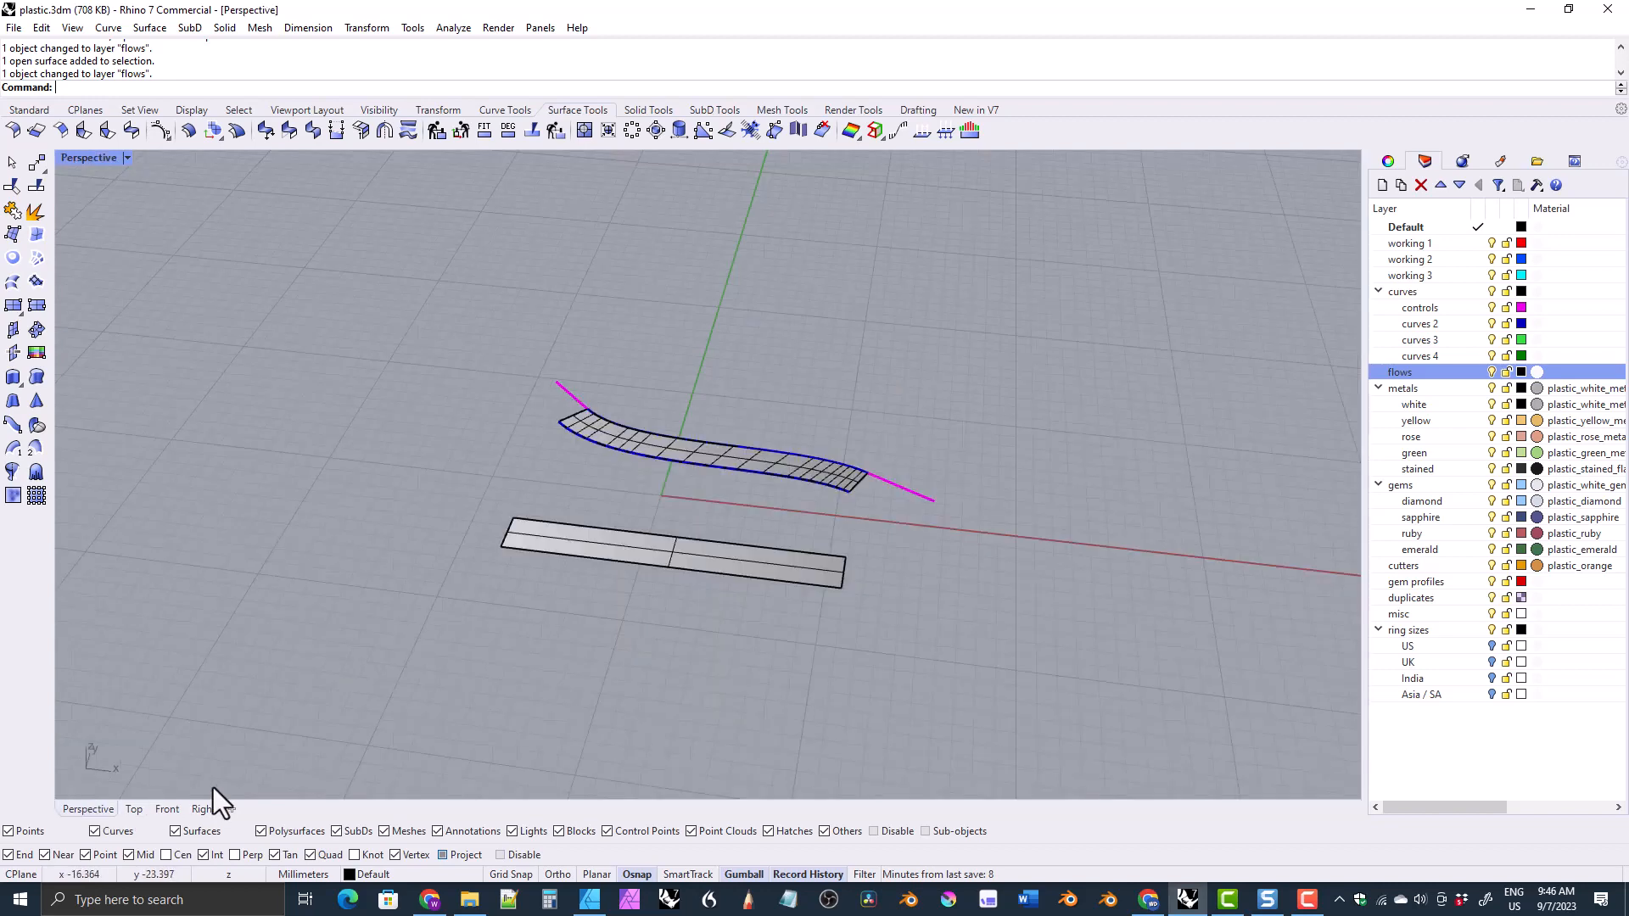
pyautogui.moveTo(212, 789); pyautogui.dragTo(598, 667, button='right')
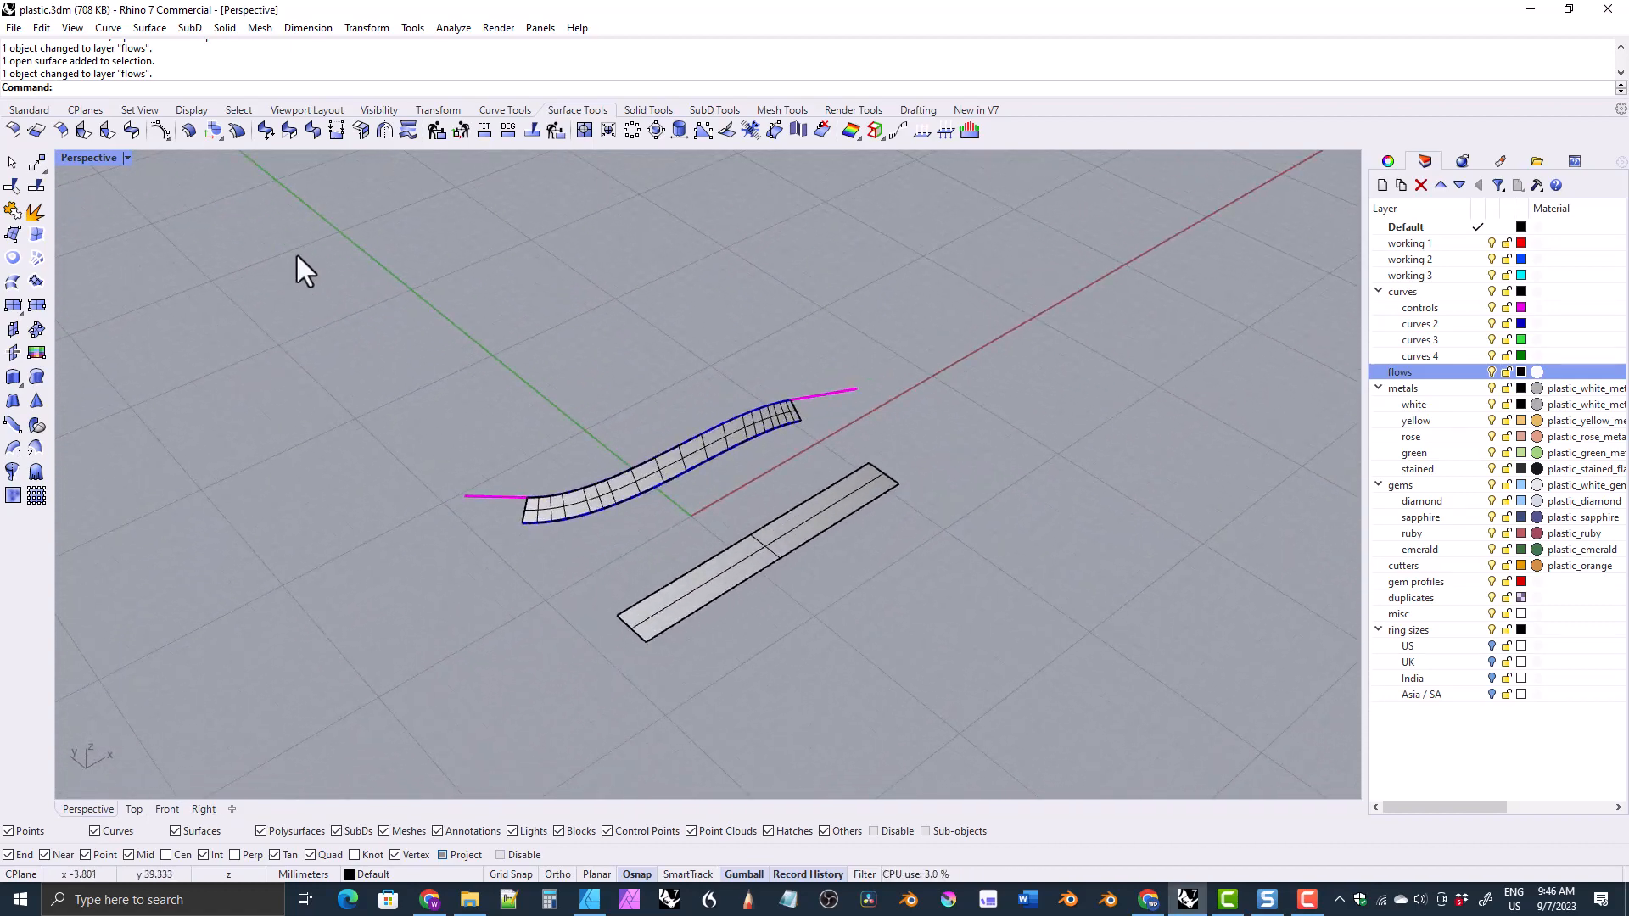
pyautogui.click(648, 110)
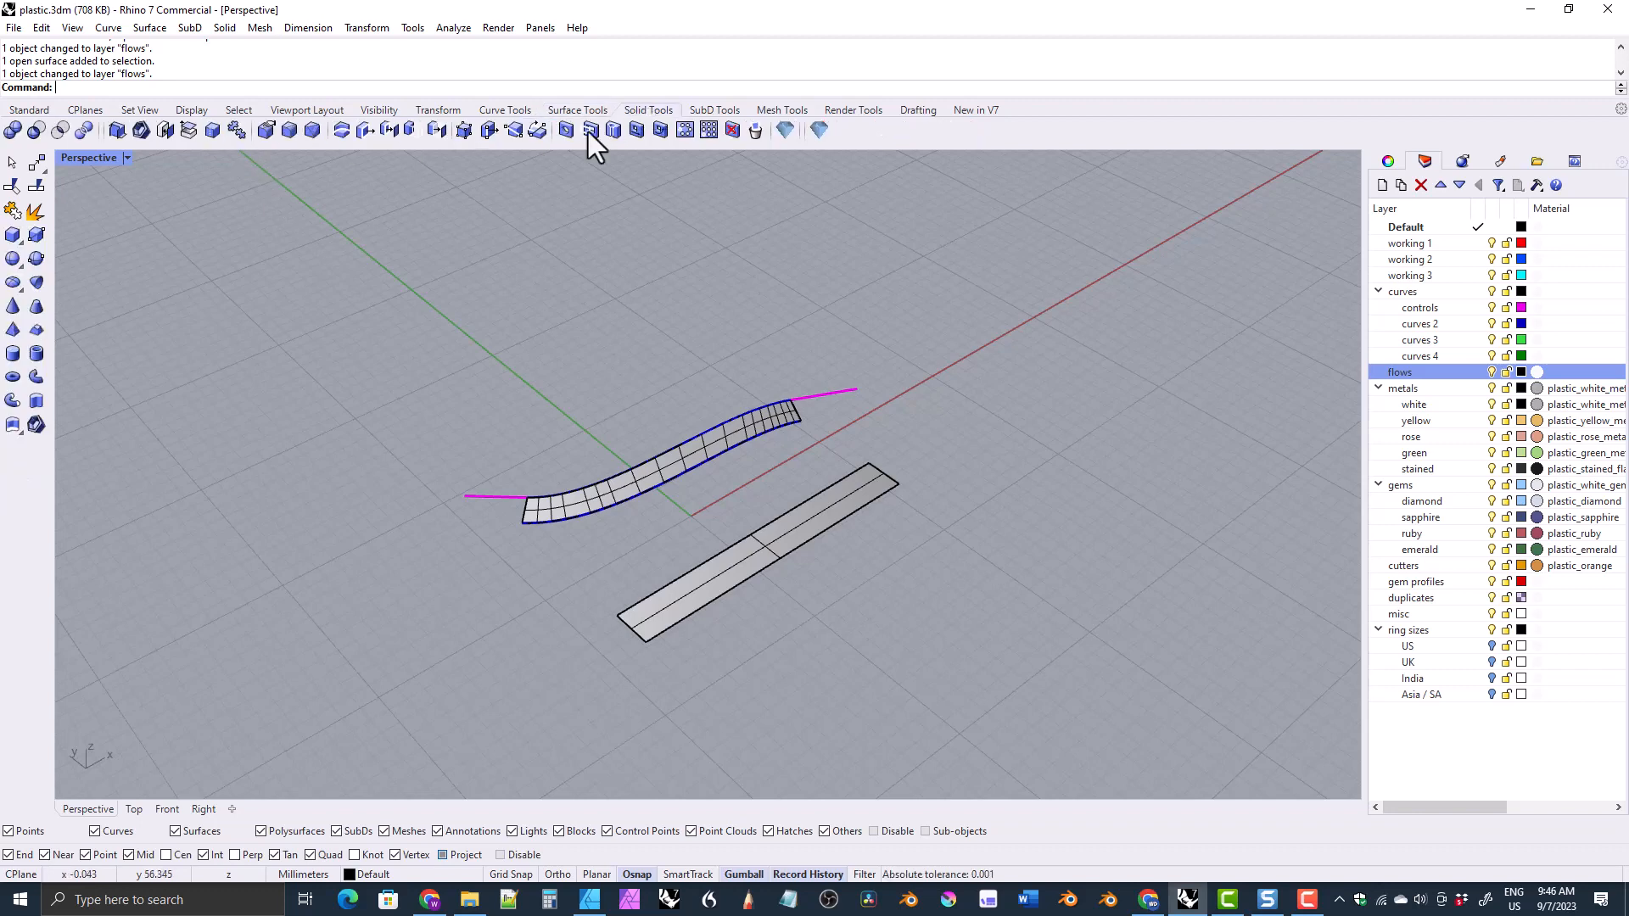
pyautogui.click(13, 258)
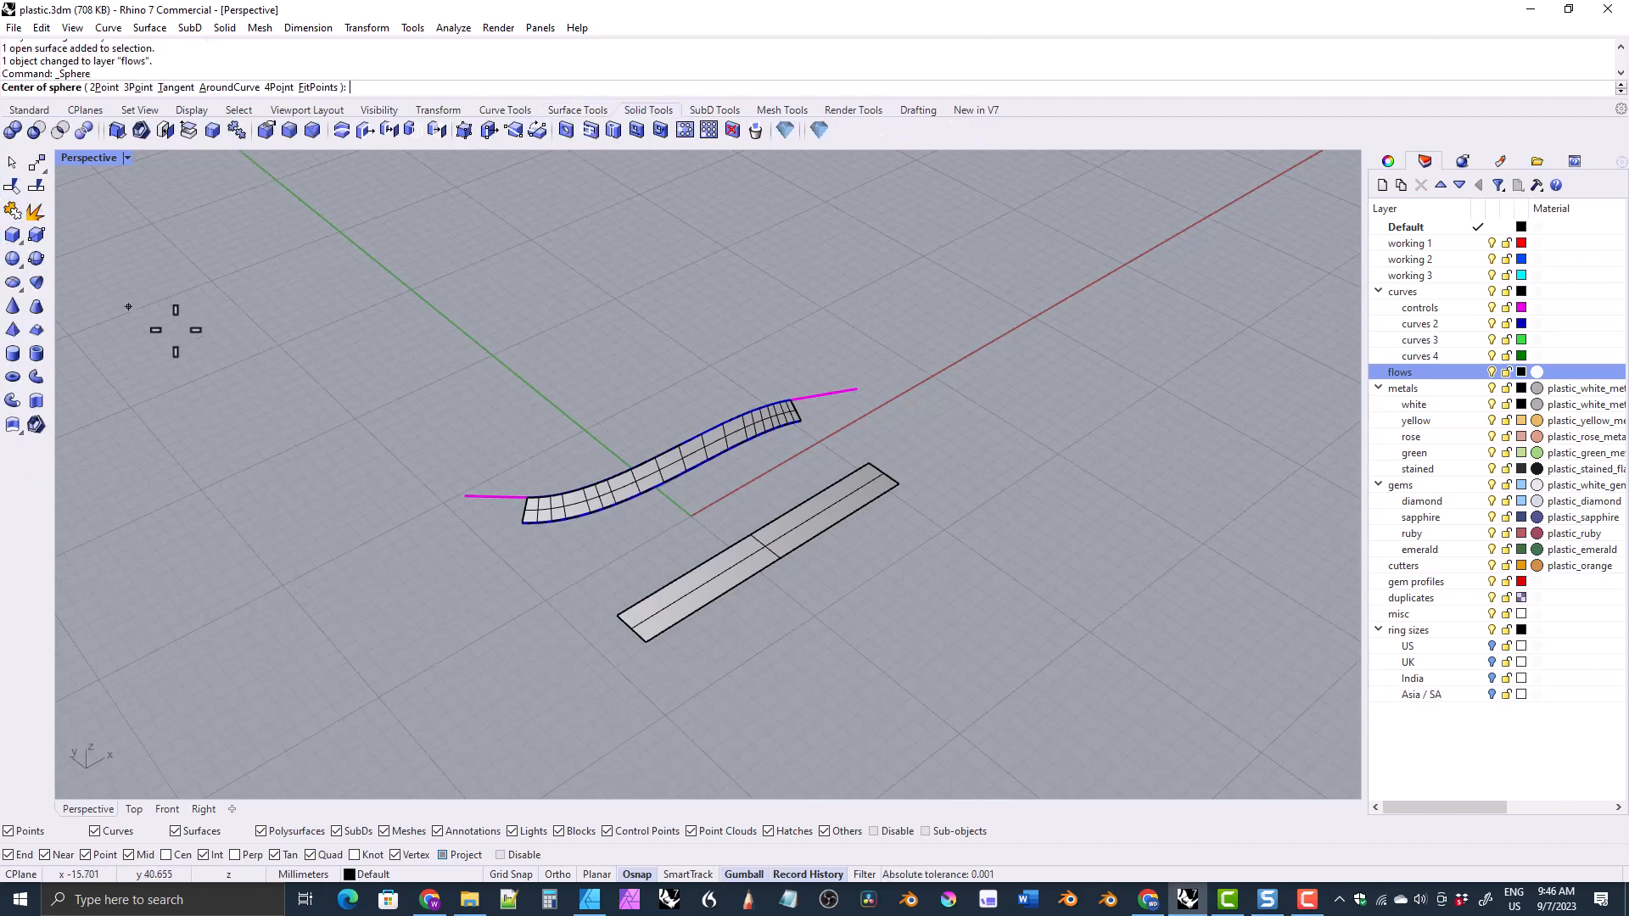
pyautogui.click(632, 632)
pyautogui.click(627, 632)
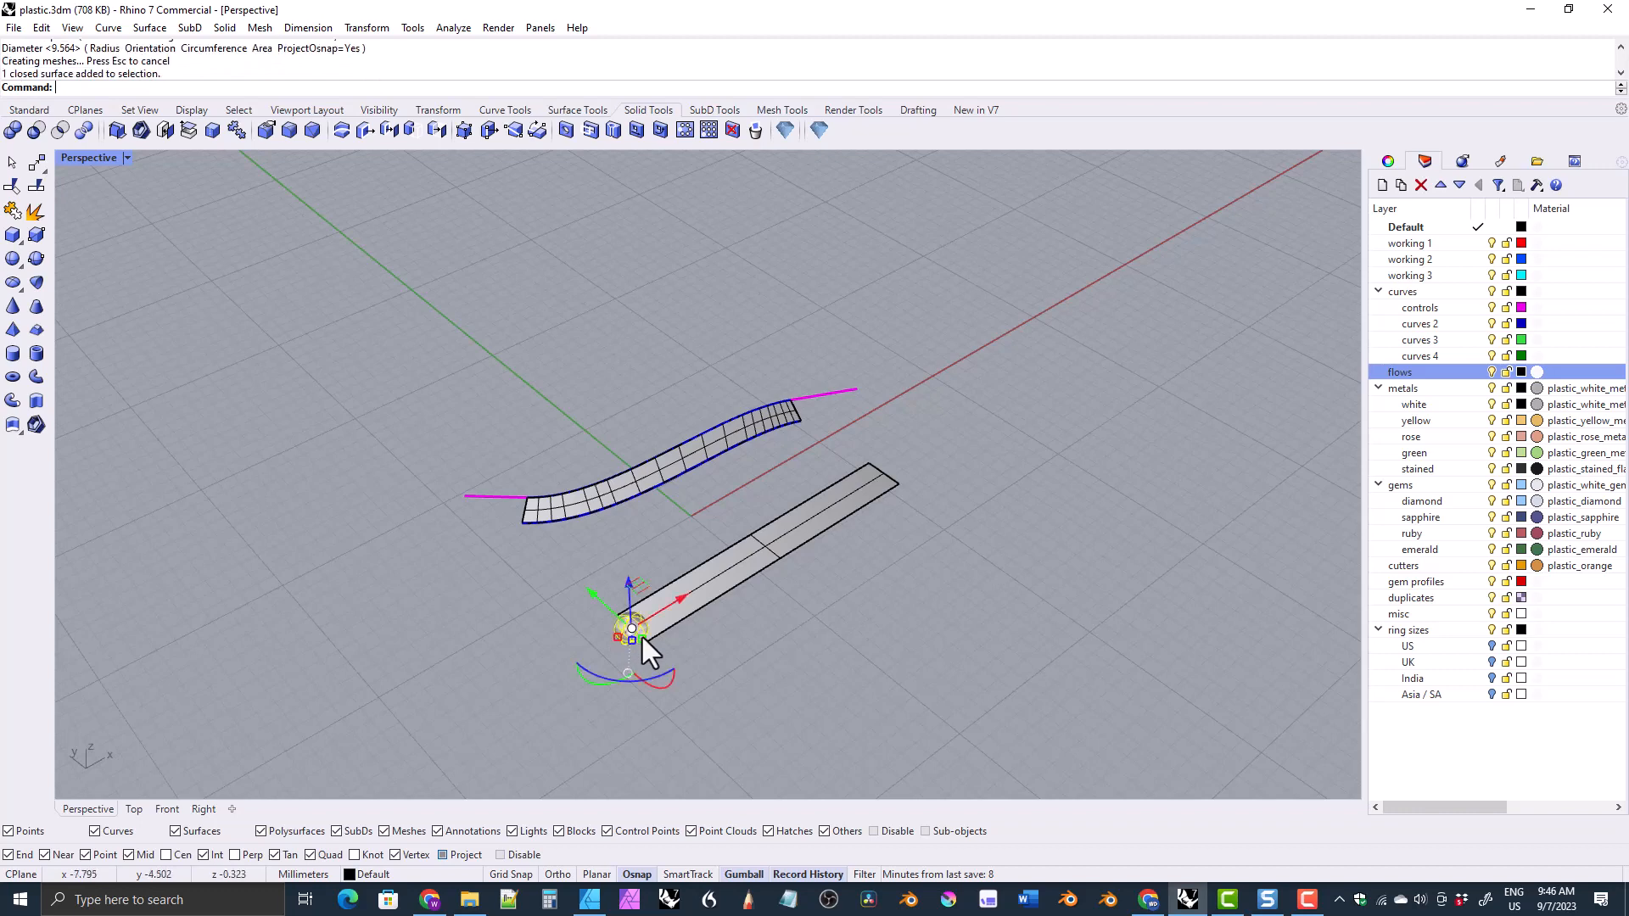
# Step: Move the sphere a short distance inward from the end edge so it sits on the flat surface
pyautogui.moveTo(643, 638); pyautogui.dragTo(643, 657, button='right')
pyautogui.moveTo(616, 597); pyautogui.dragTo(595, 630)
pyautogui.moveTo(594, 632); pyautogui.dragTo(733, 662, button='right')
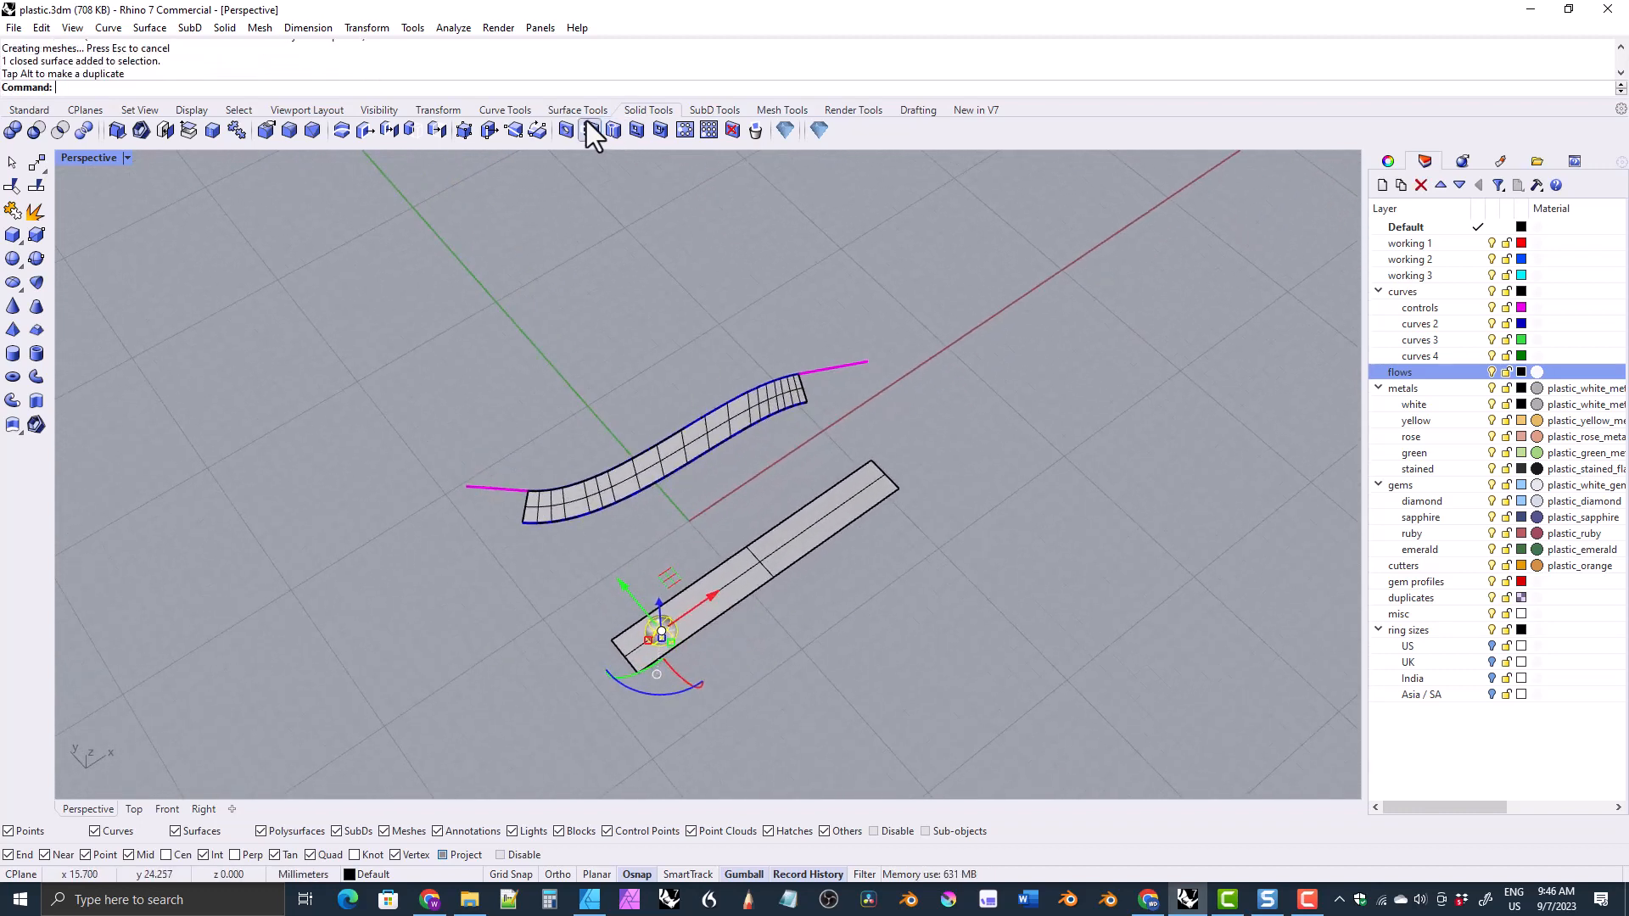
# Step: Flow a copy of the sphere from the flat surface onto the lofted strip using Flow Along Surface, picking matching corners
pyautogui.click(474, 112)
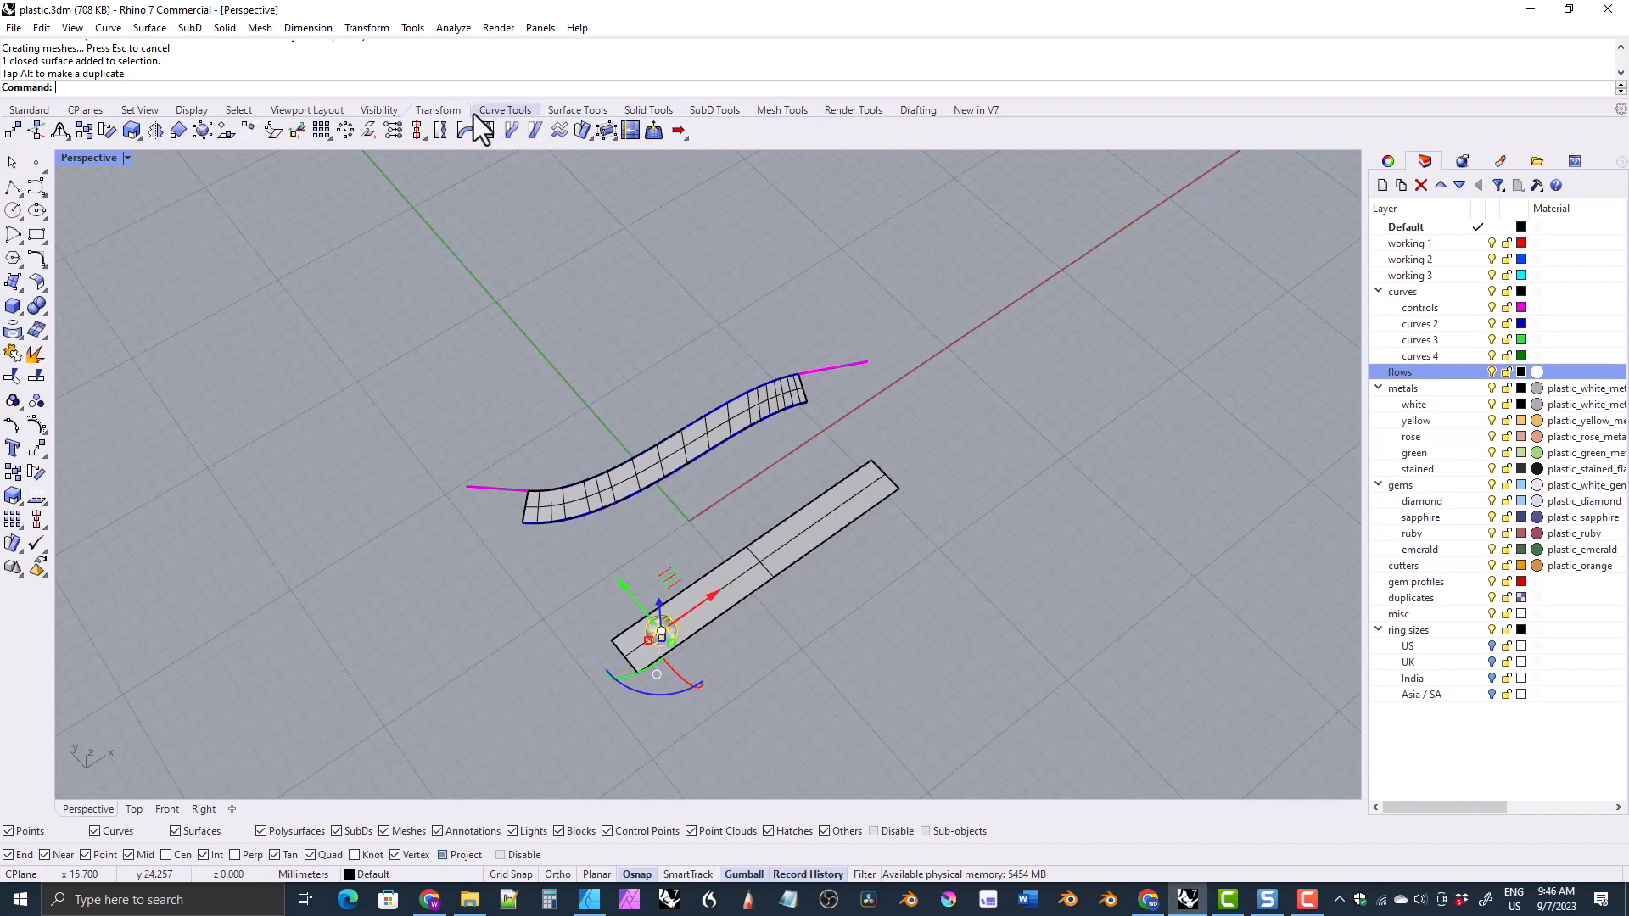
pyautogui.click(581, 132)
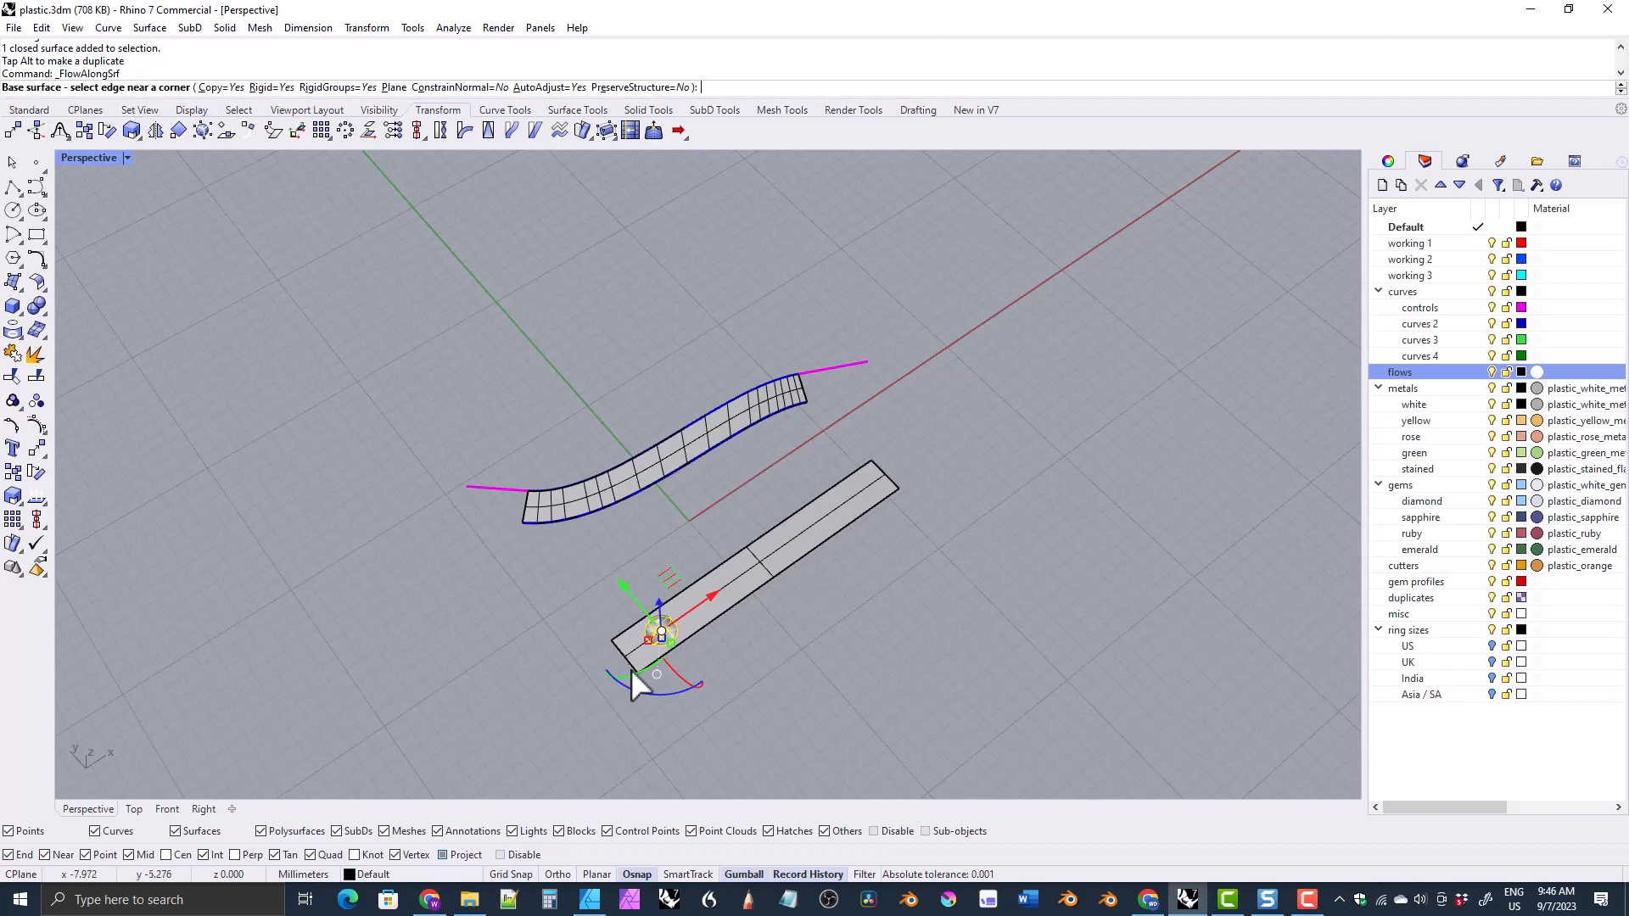
pyautogui.scroll(5, 628, 679)
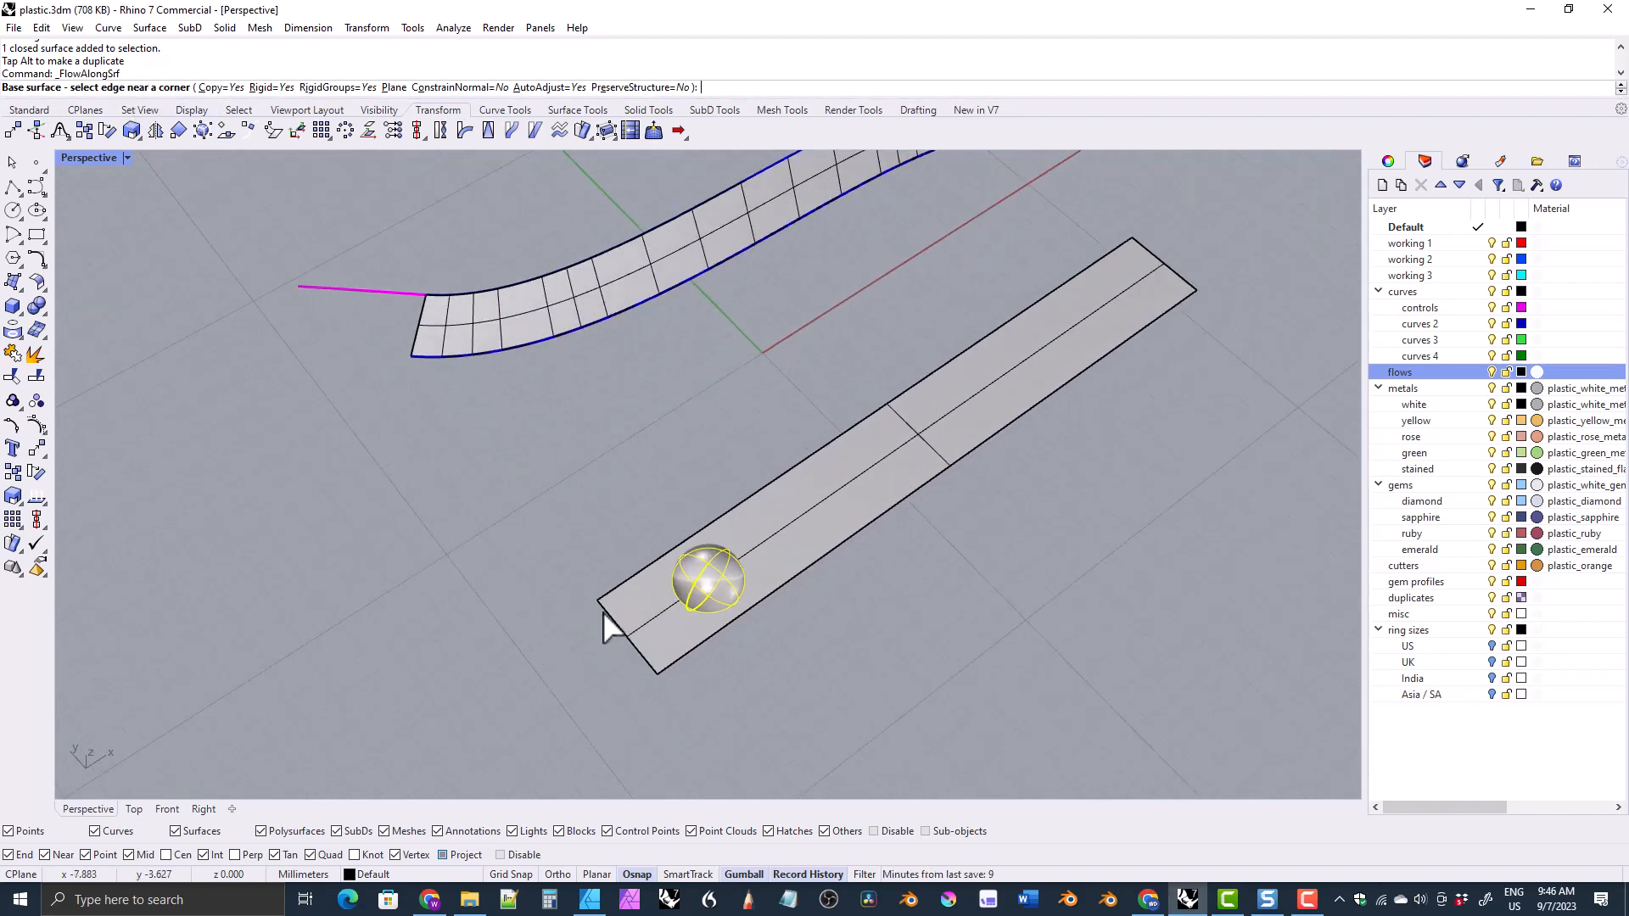
pyautogui.click(677, 691)
pyautogui.click(676, 686)
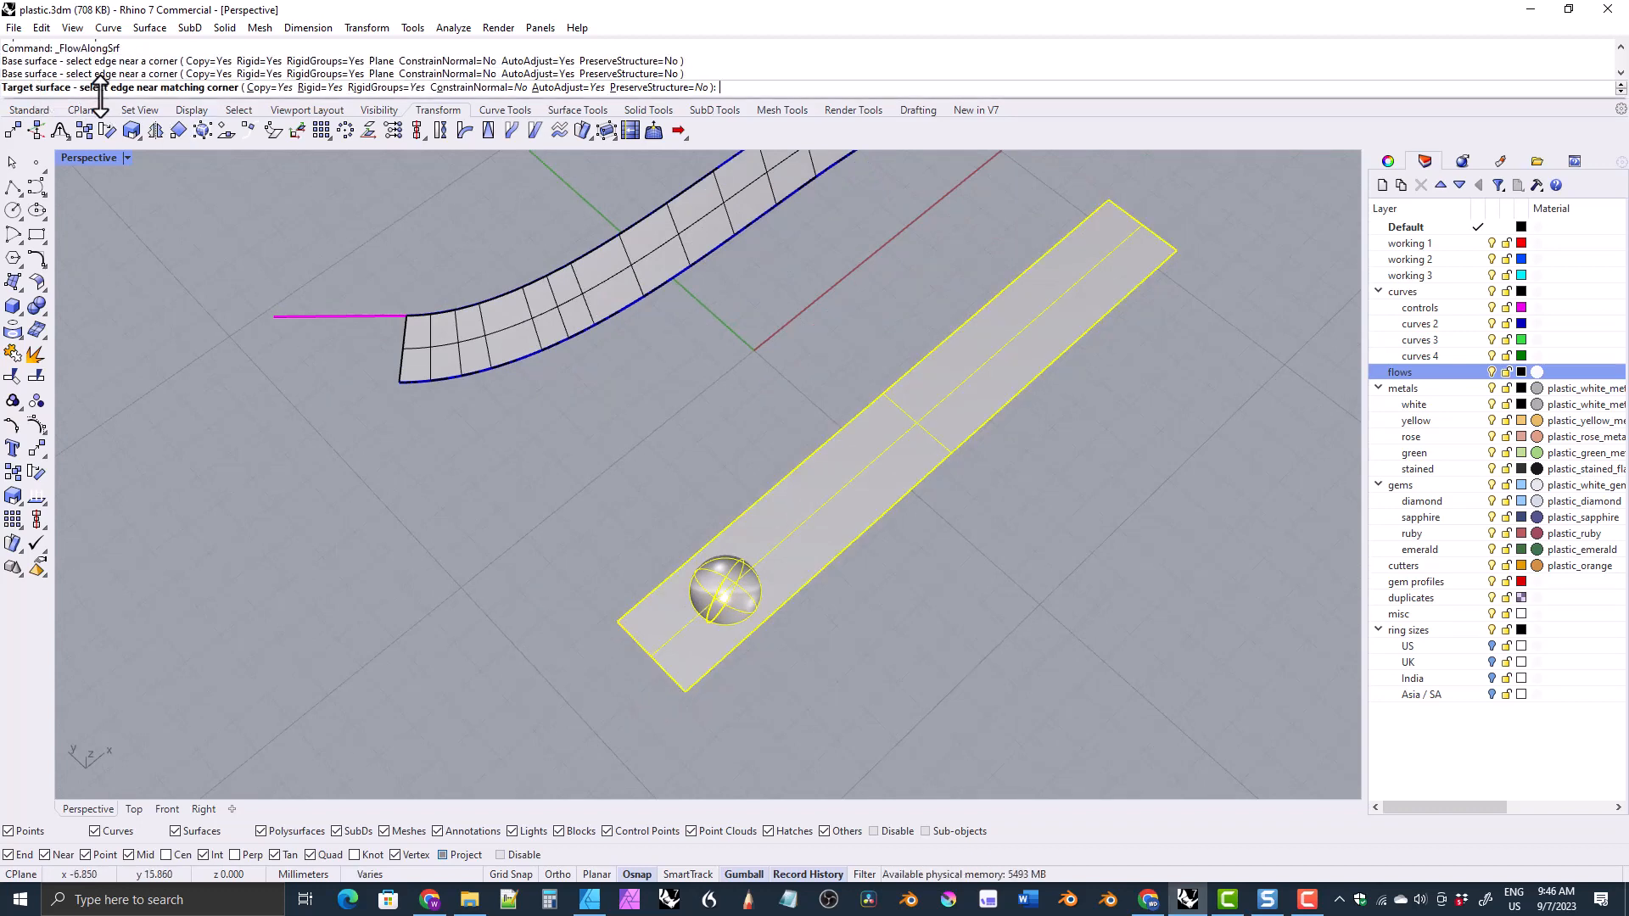
pyautogui.click(400, 375)
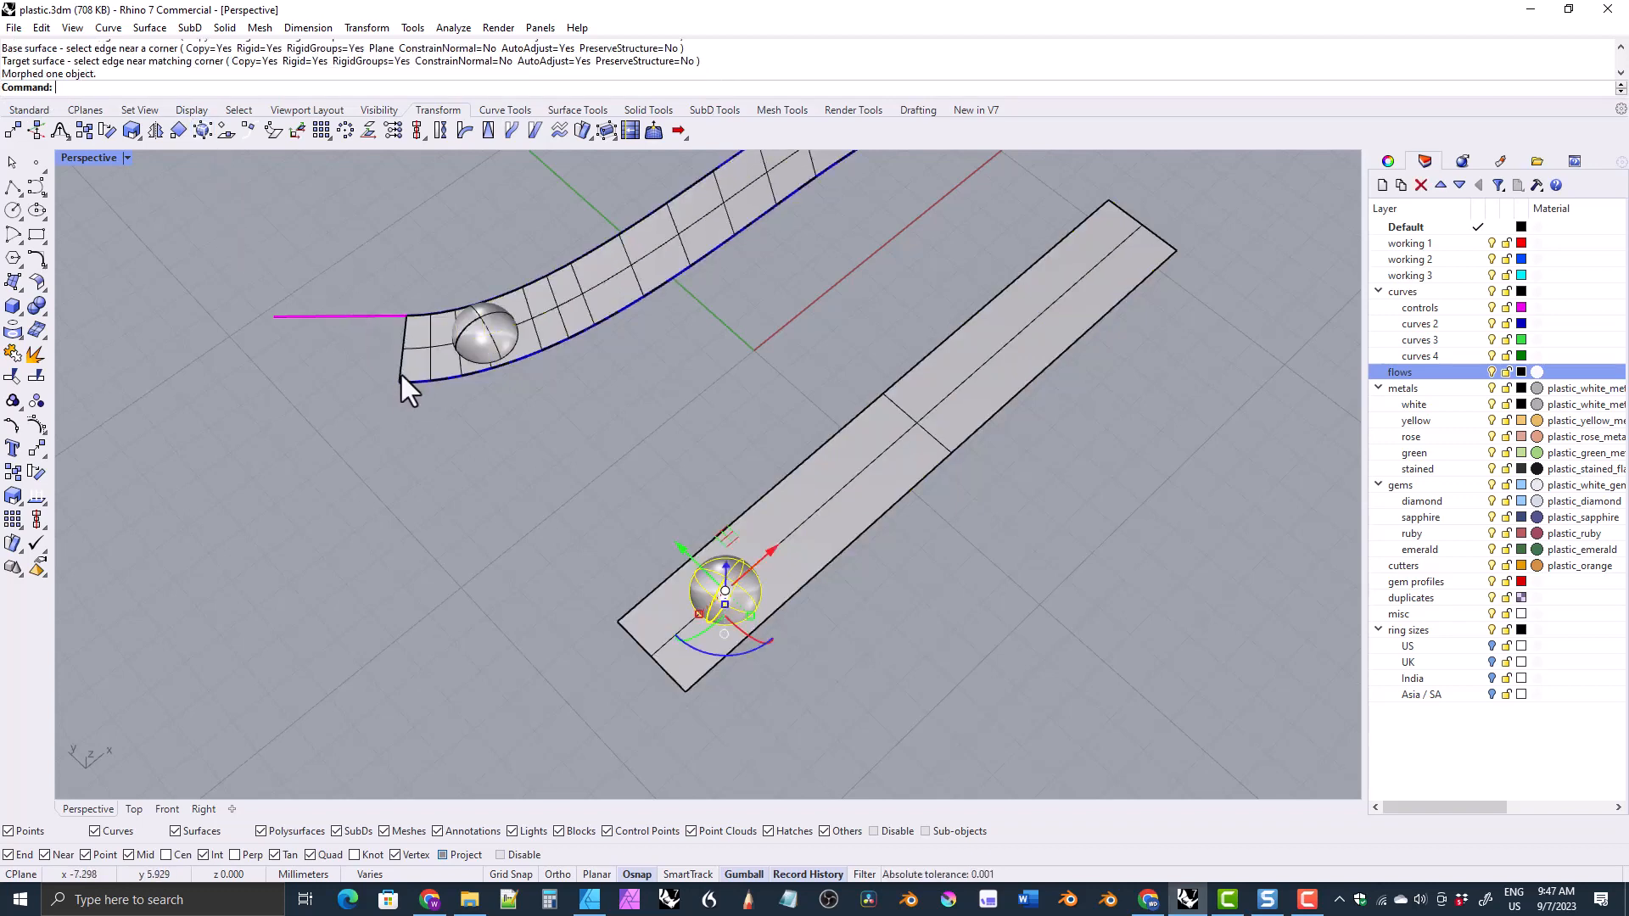
pyautogui.moveTo(578, 508); pyautogui.dragTo(703, 404, button='right')
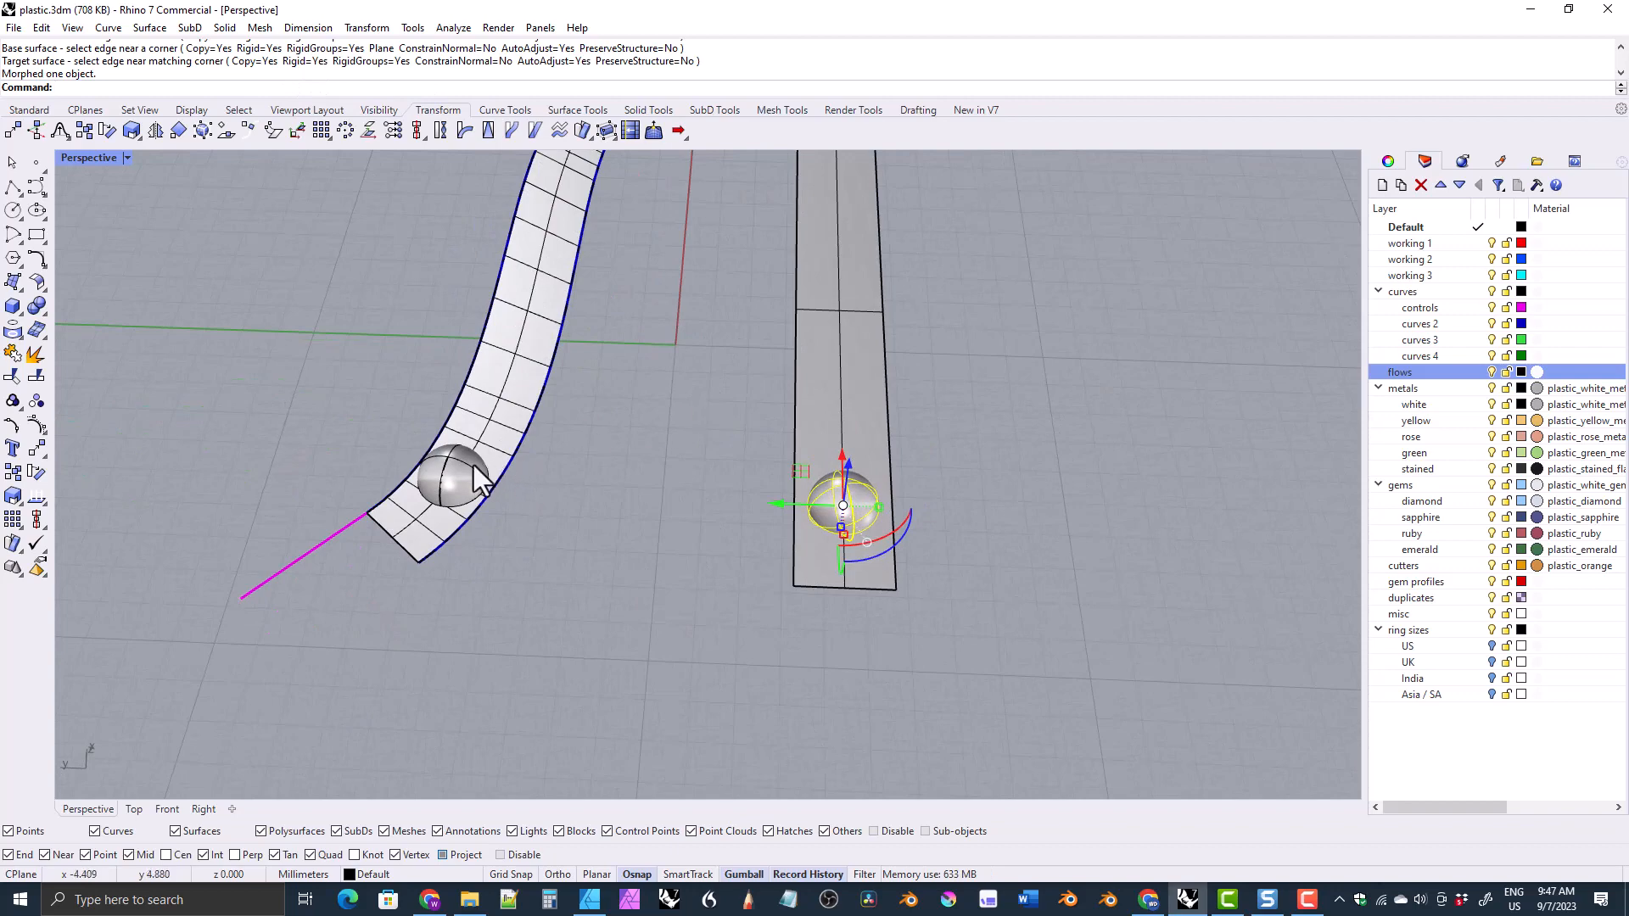
# Step: Move the original sphere along the flat surface in several stages towards its middle to drive the history-linked copy
pyautogui.moveTo(471, 484); pyautogui.dragTo(522, 482, button='right')
pyautogui.moveTo(778, 513); pyautogui.dragTo(806, 489)
pyautogui.moveTo(806, 488); pyautogui.dragTo(585, 480, button='right')
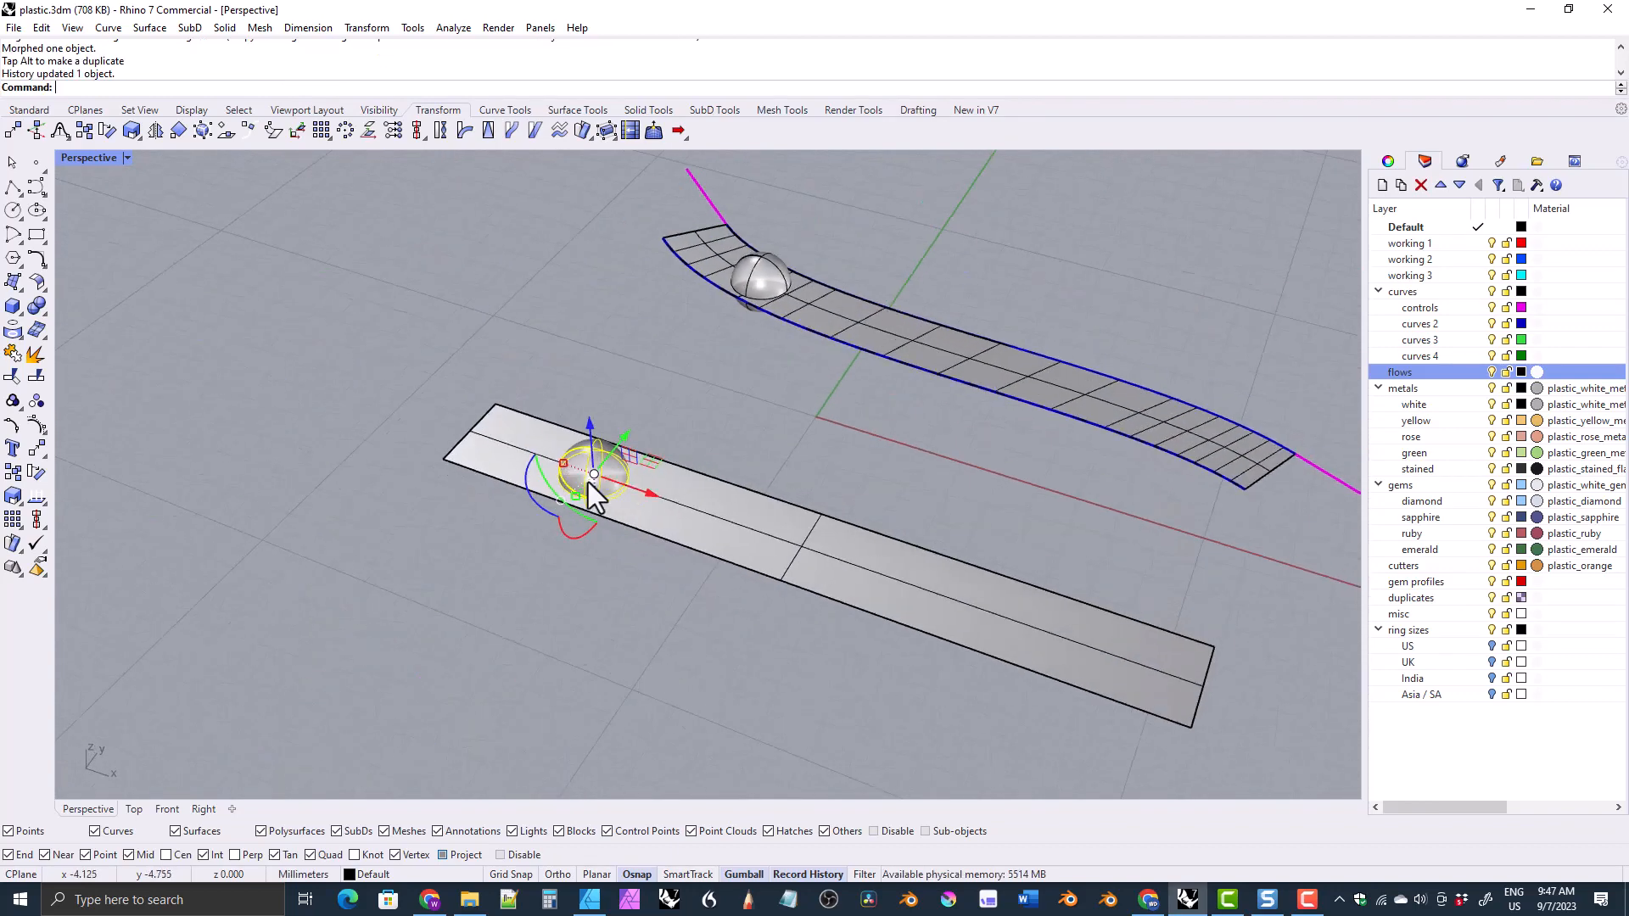
pyautogui.moveTo(653, 491); pyautogui.dragTo(687, 510)
pyautogui.moveTo(687, 510); pyautogui.dragTo(704, 557, button='right')
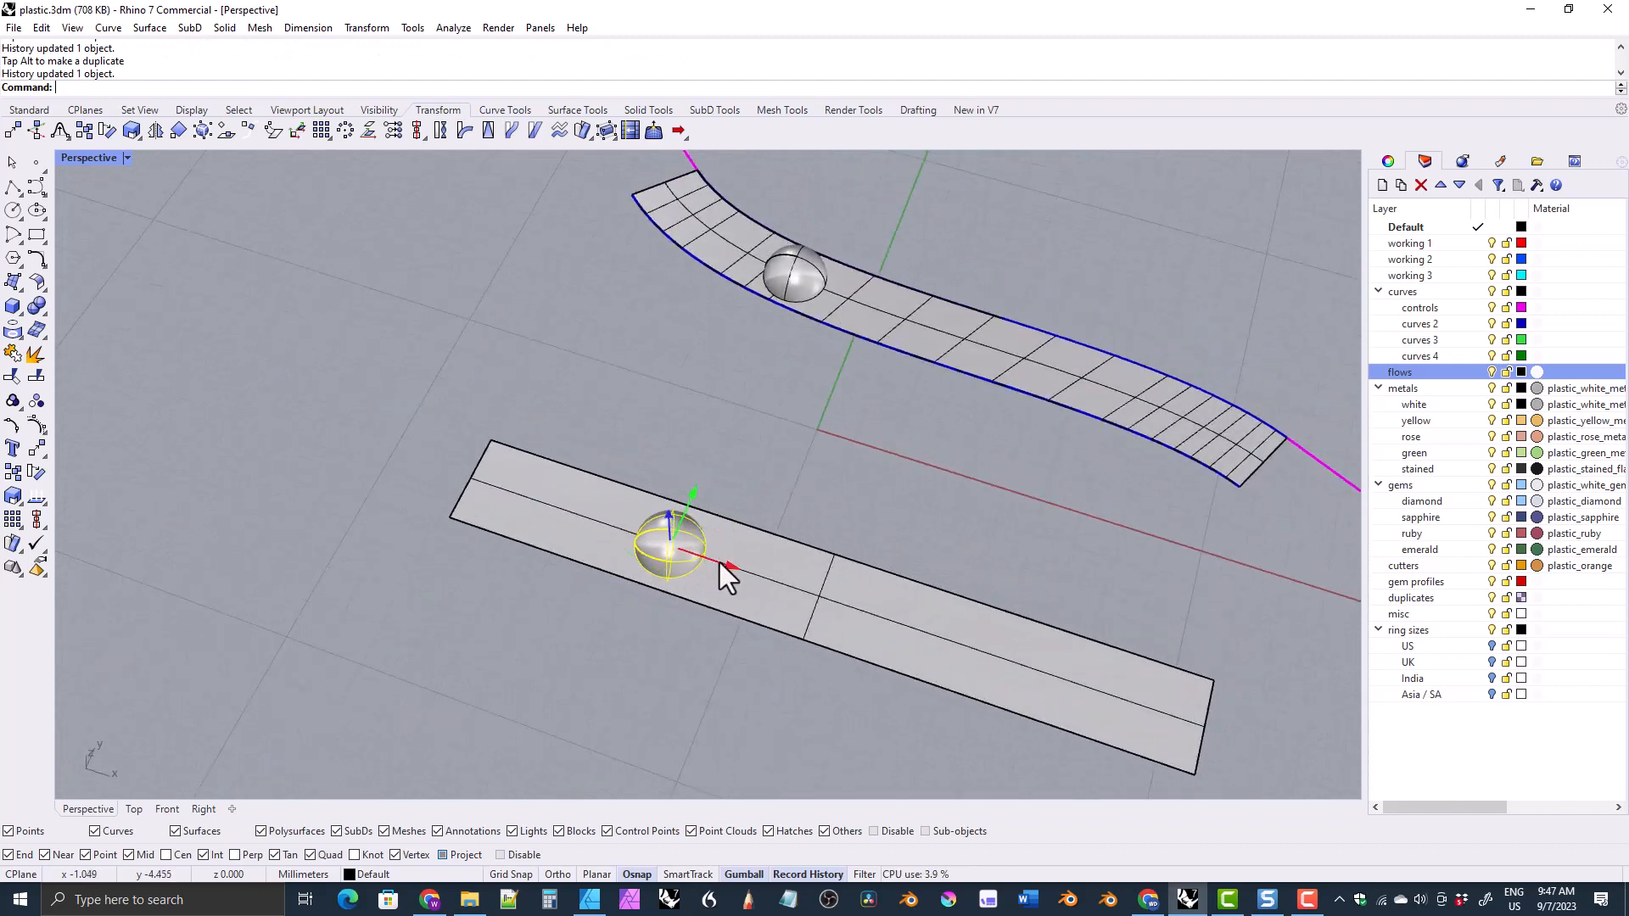
pyautogui.moveTo(720, 563); pyautogui.dragTo(774, 580)
pyautogui.moveTo(619, 541); pyautogui.dragTo(735, 530, button='right')
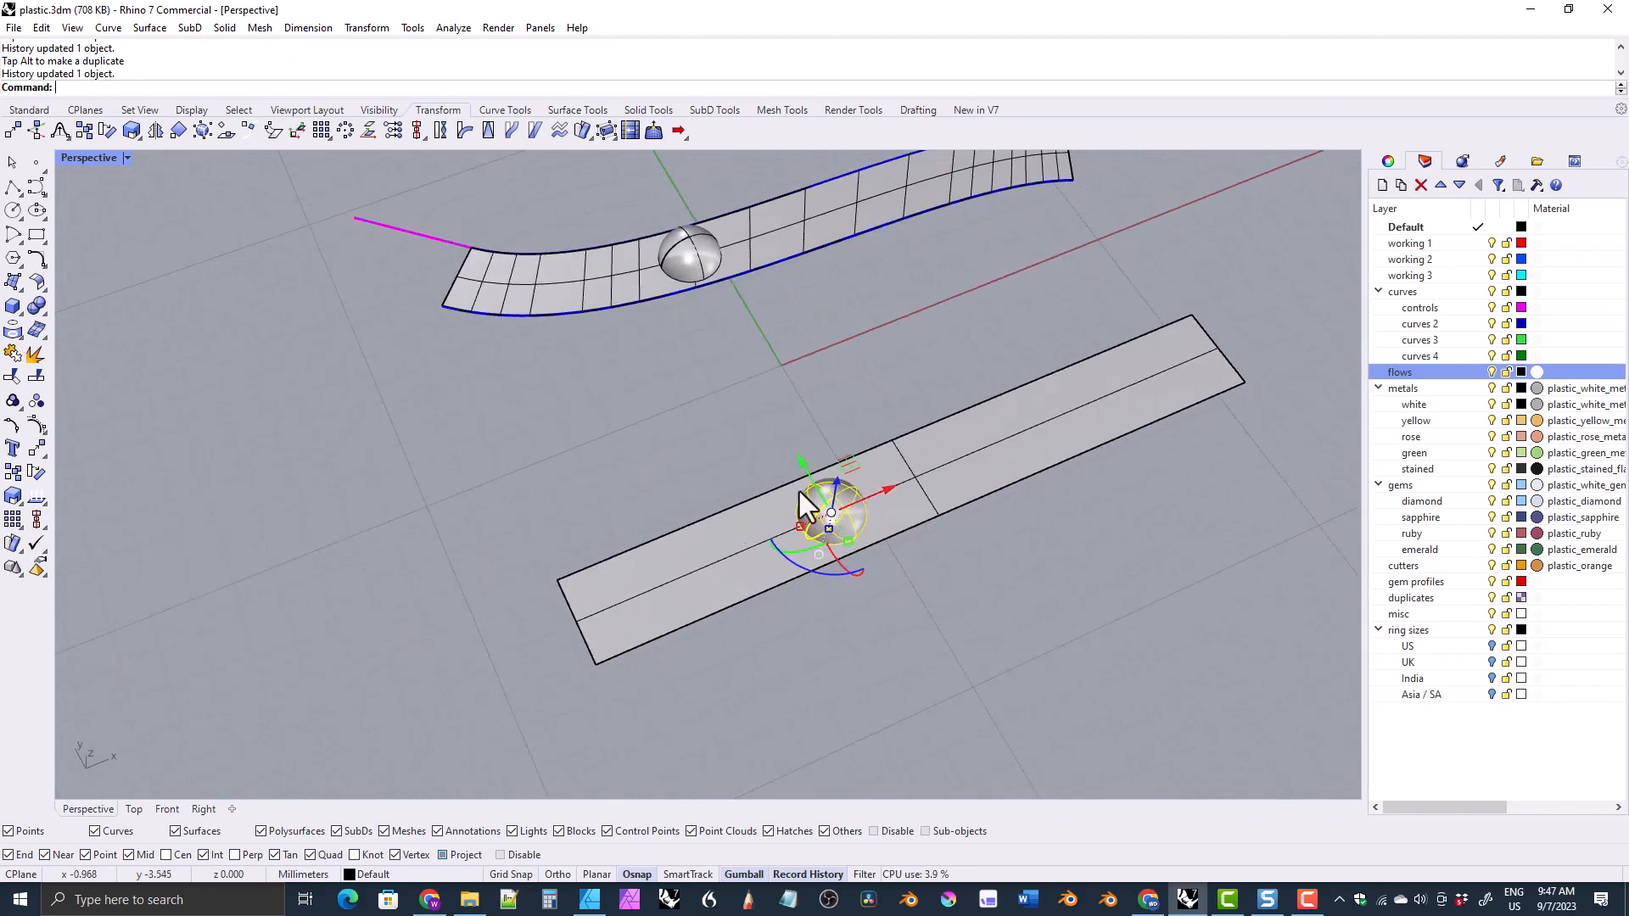
# Step: Assign the original sphere on the flat surface to the flows layer and deselect it
pyautogui.rightClick(1404, 374)
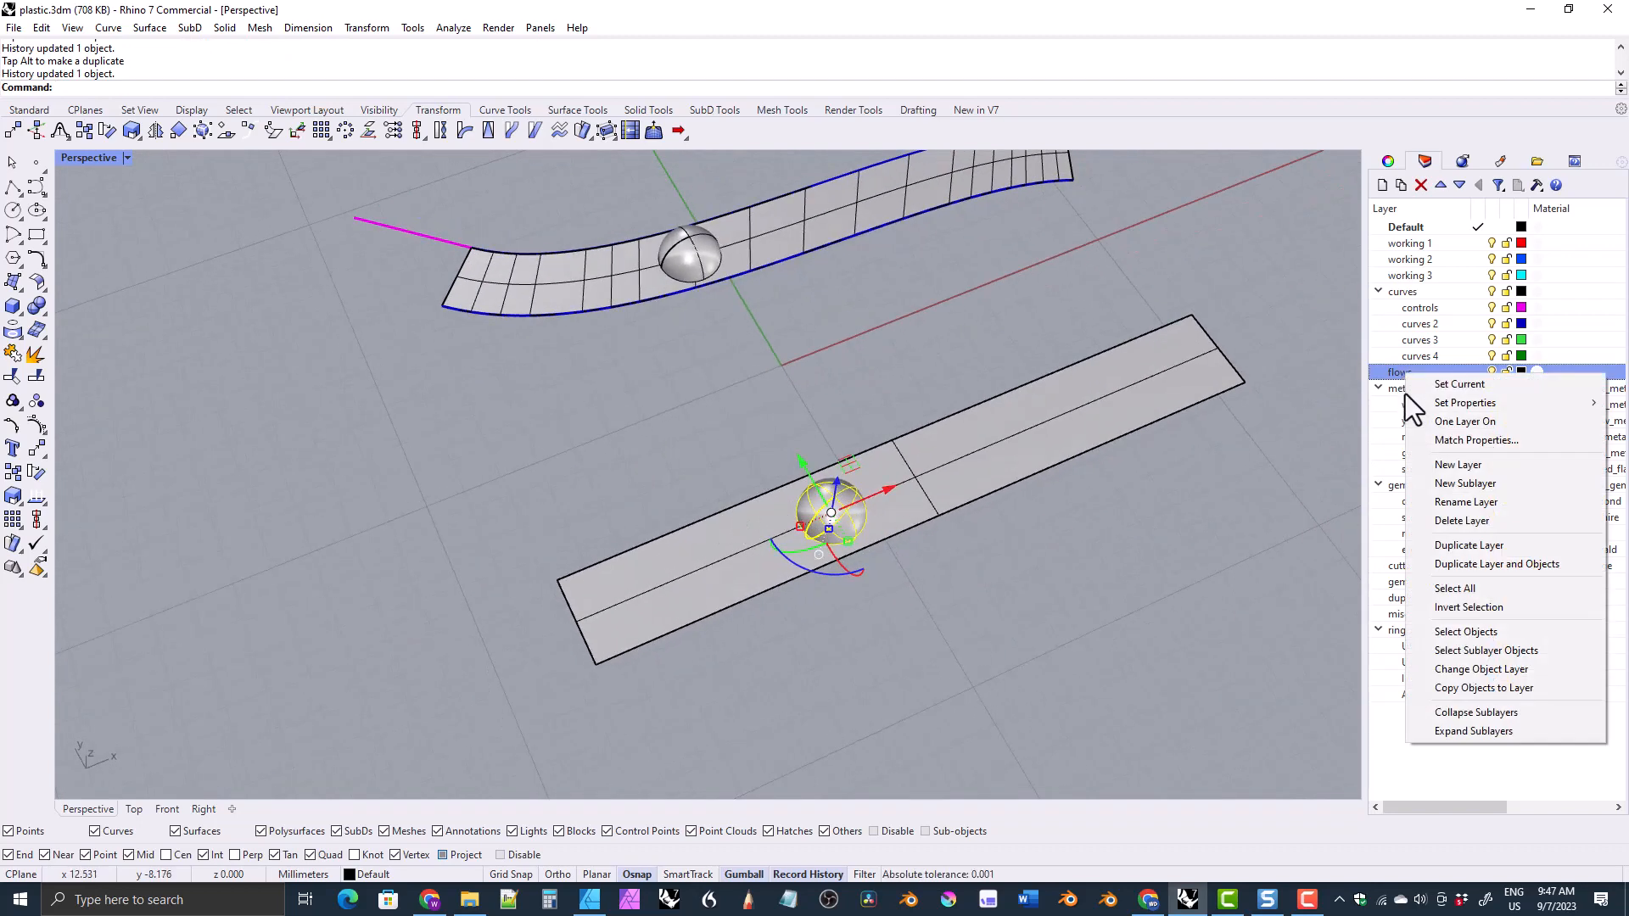
pyautogui.click(1448, 671)
pyautogui.click(621, 425)
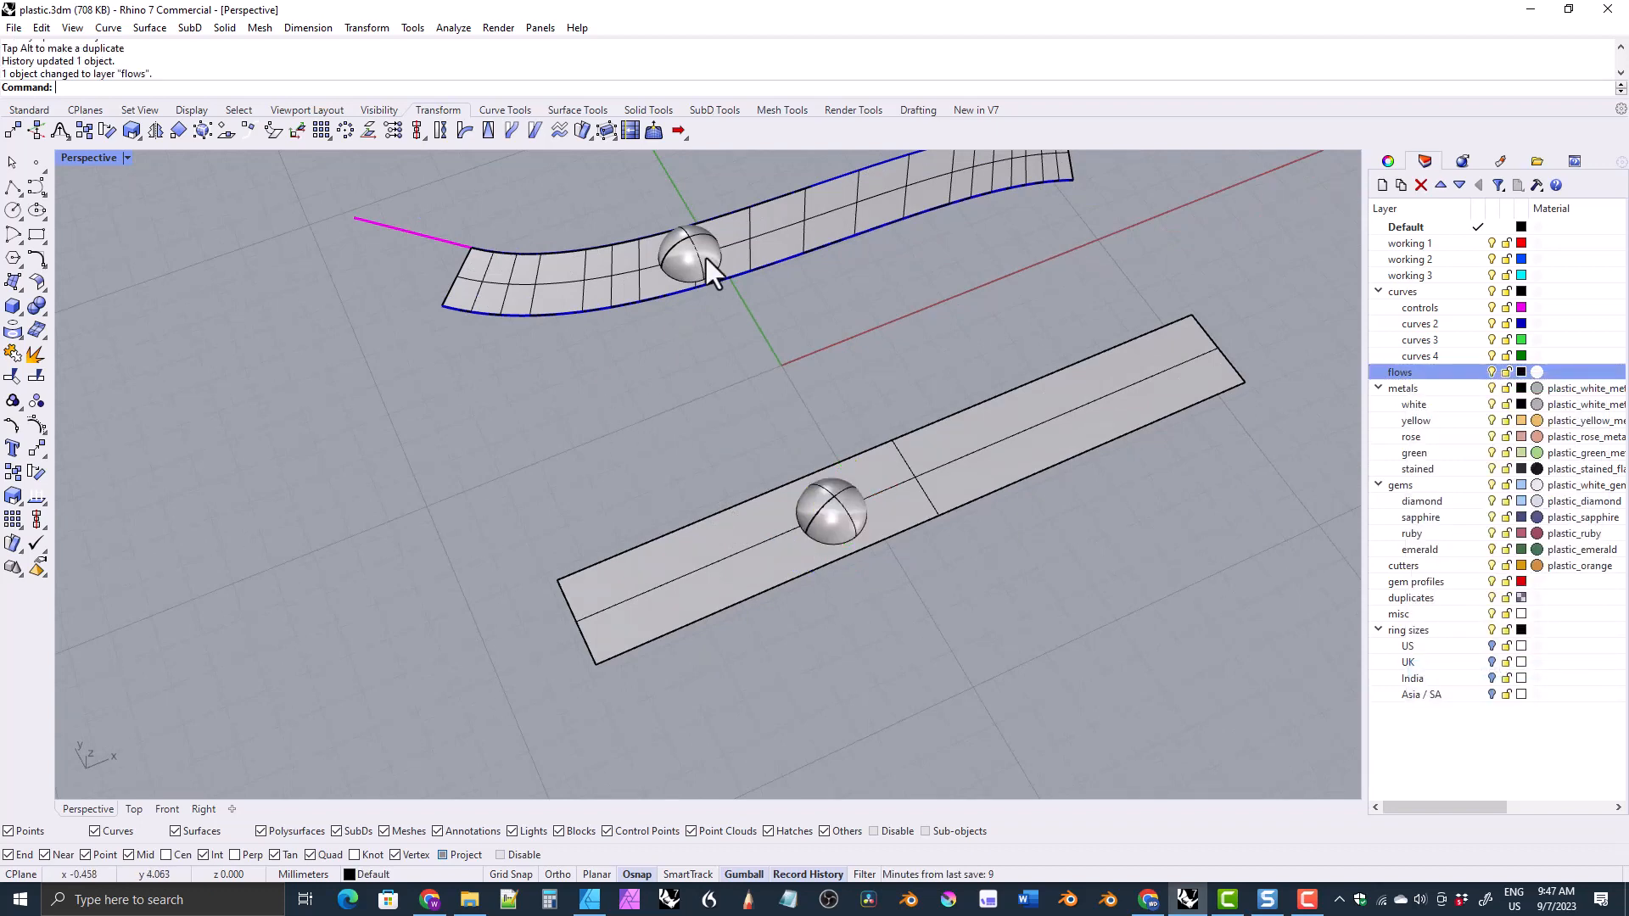
# Step: Hide the flows layer to inspect the flowed sphere with the curves alone, and show the layer again
pyautogui.click(689, 255)
pyautogui.moveTo(691, 401); pyautogui.dragTo(637, 468, button='right')
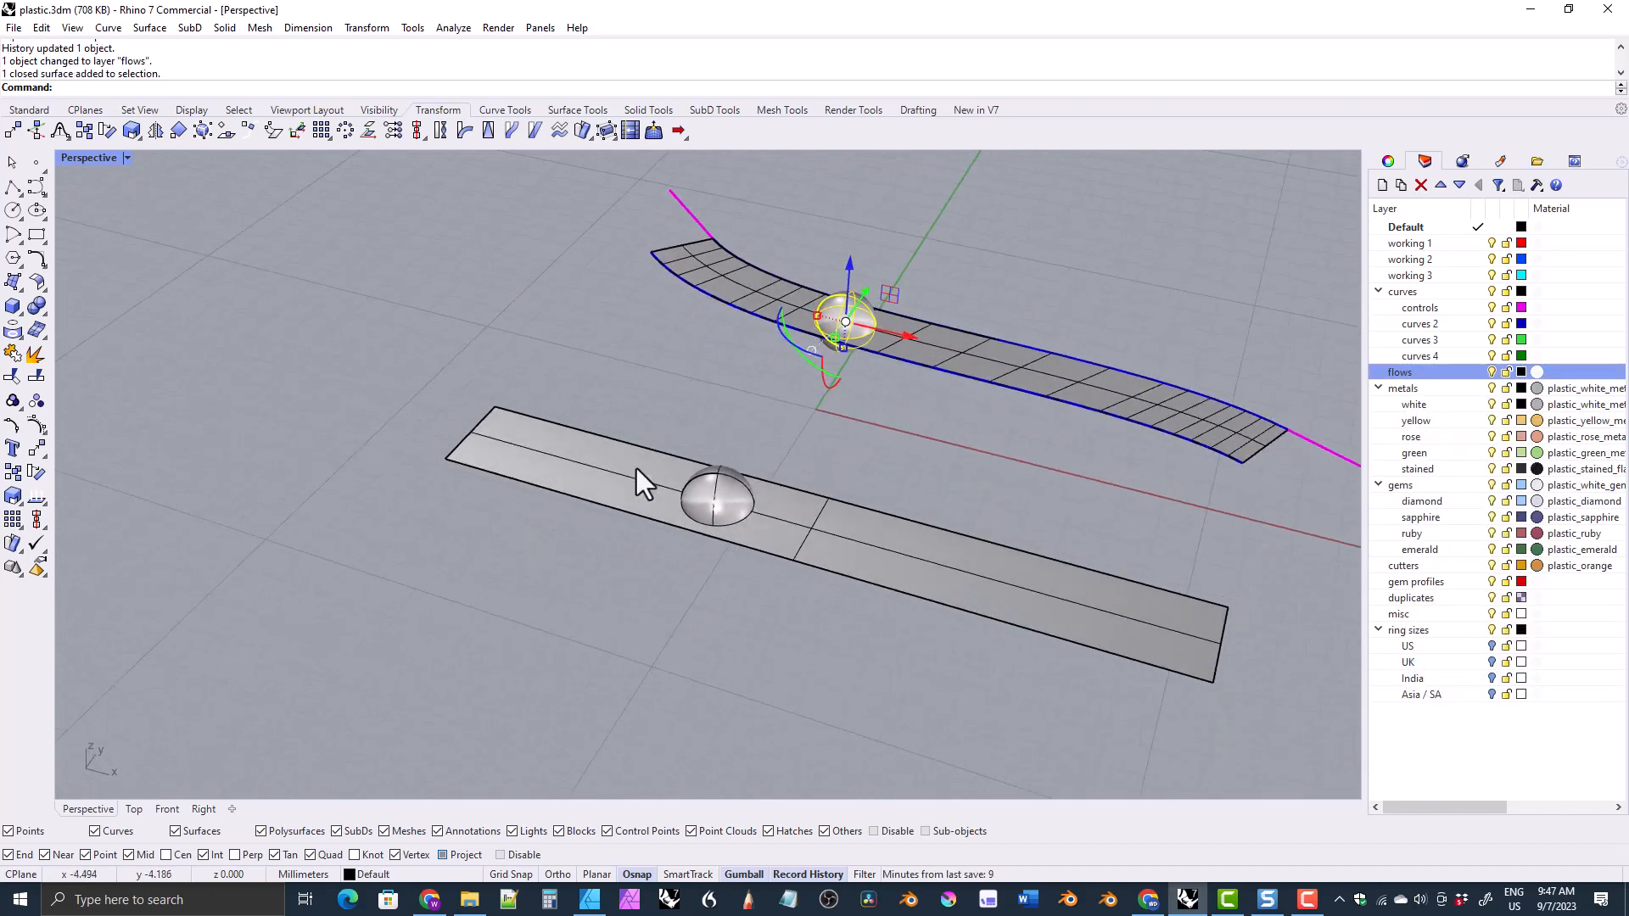
pyautogui.click(1491, 372)
pyautogui.moveTo(679, 399); pyautogui.dragTo(628, 489, button='right')
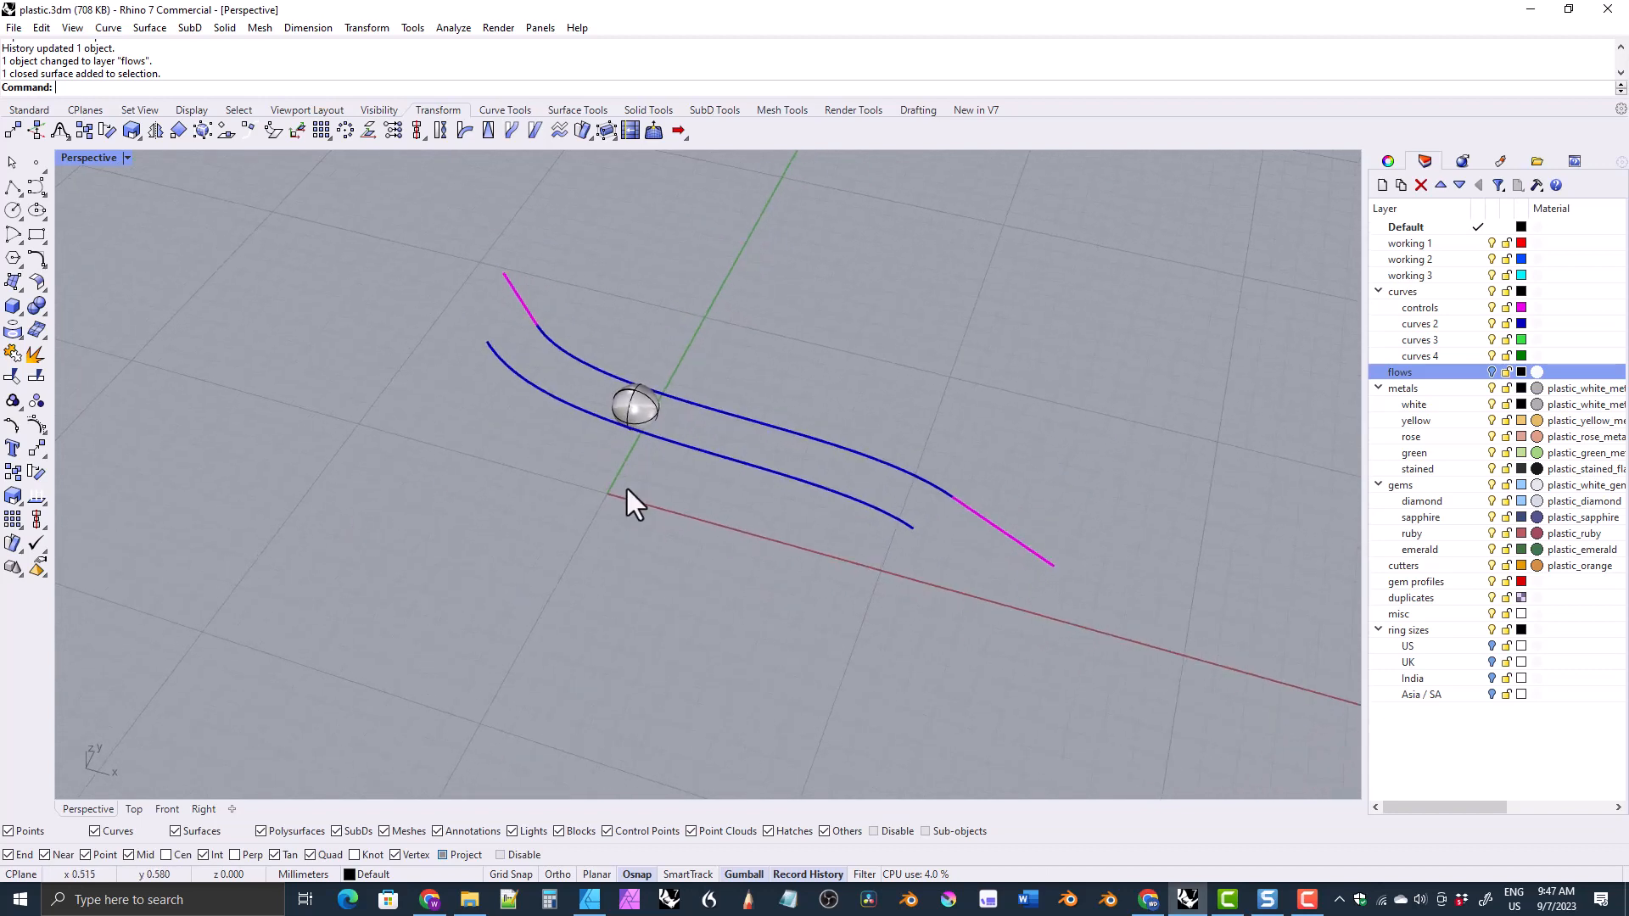
pyautogui.click(1491, 371)
pyautogui.moveTo(761, 593); pyautogui.dragTo(792, 553, button='right')
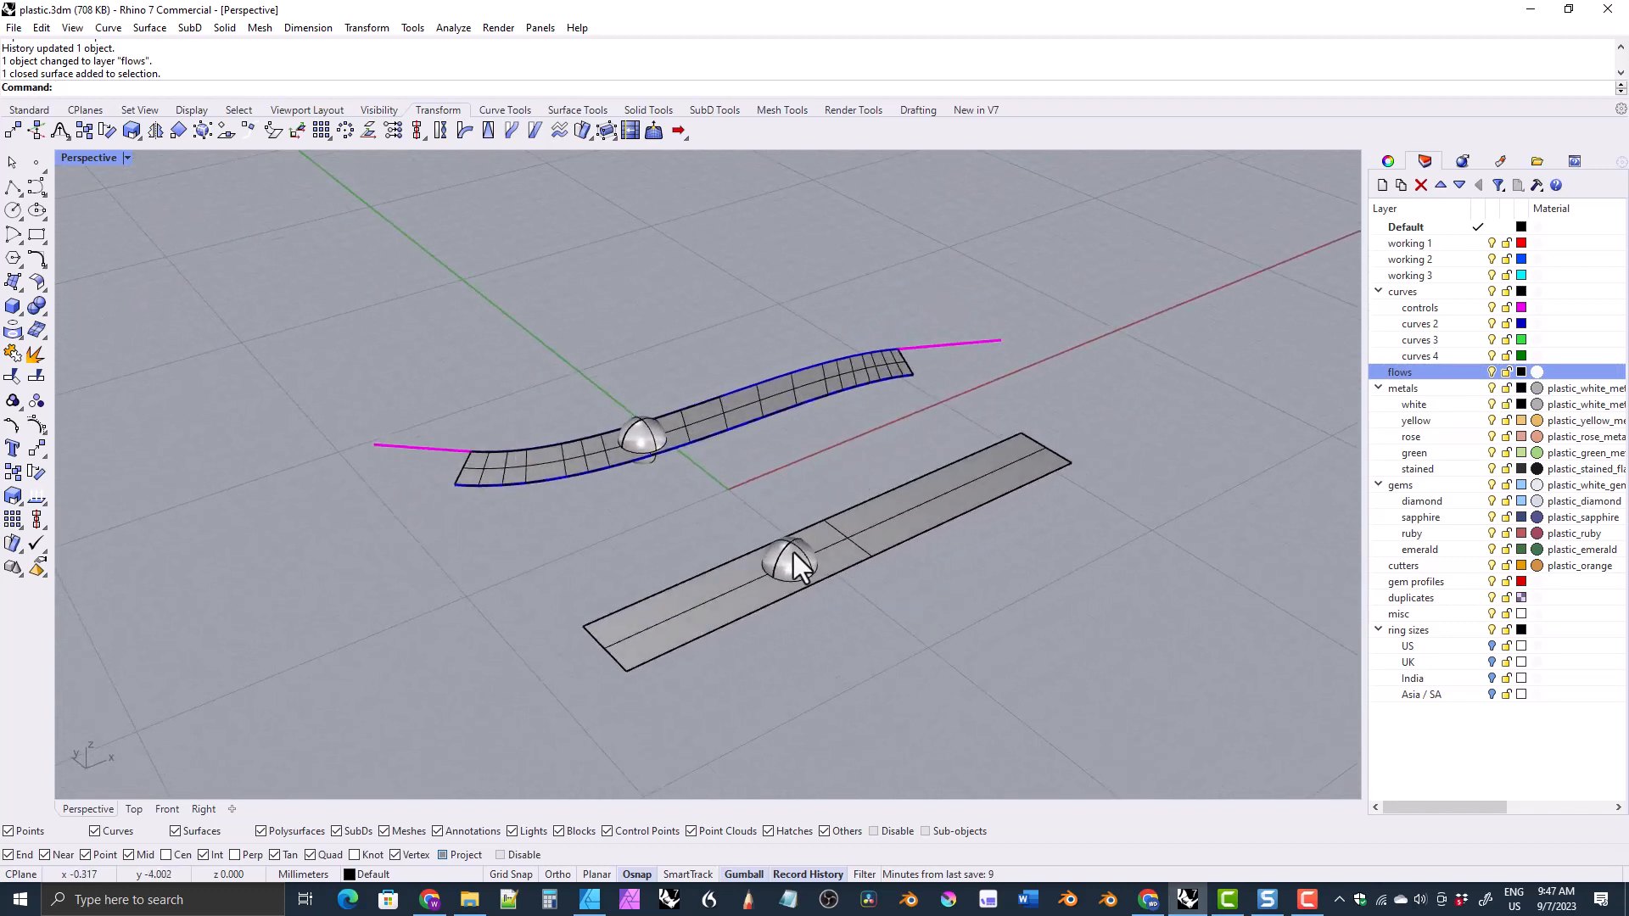
# Step: Delete the flowed sphere and flow the original from the flat surface onto the lofted strip again, picking matching corners
pyautogui.click(624, 433)
pyautogui.press('Delete')
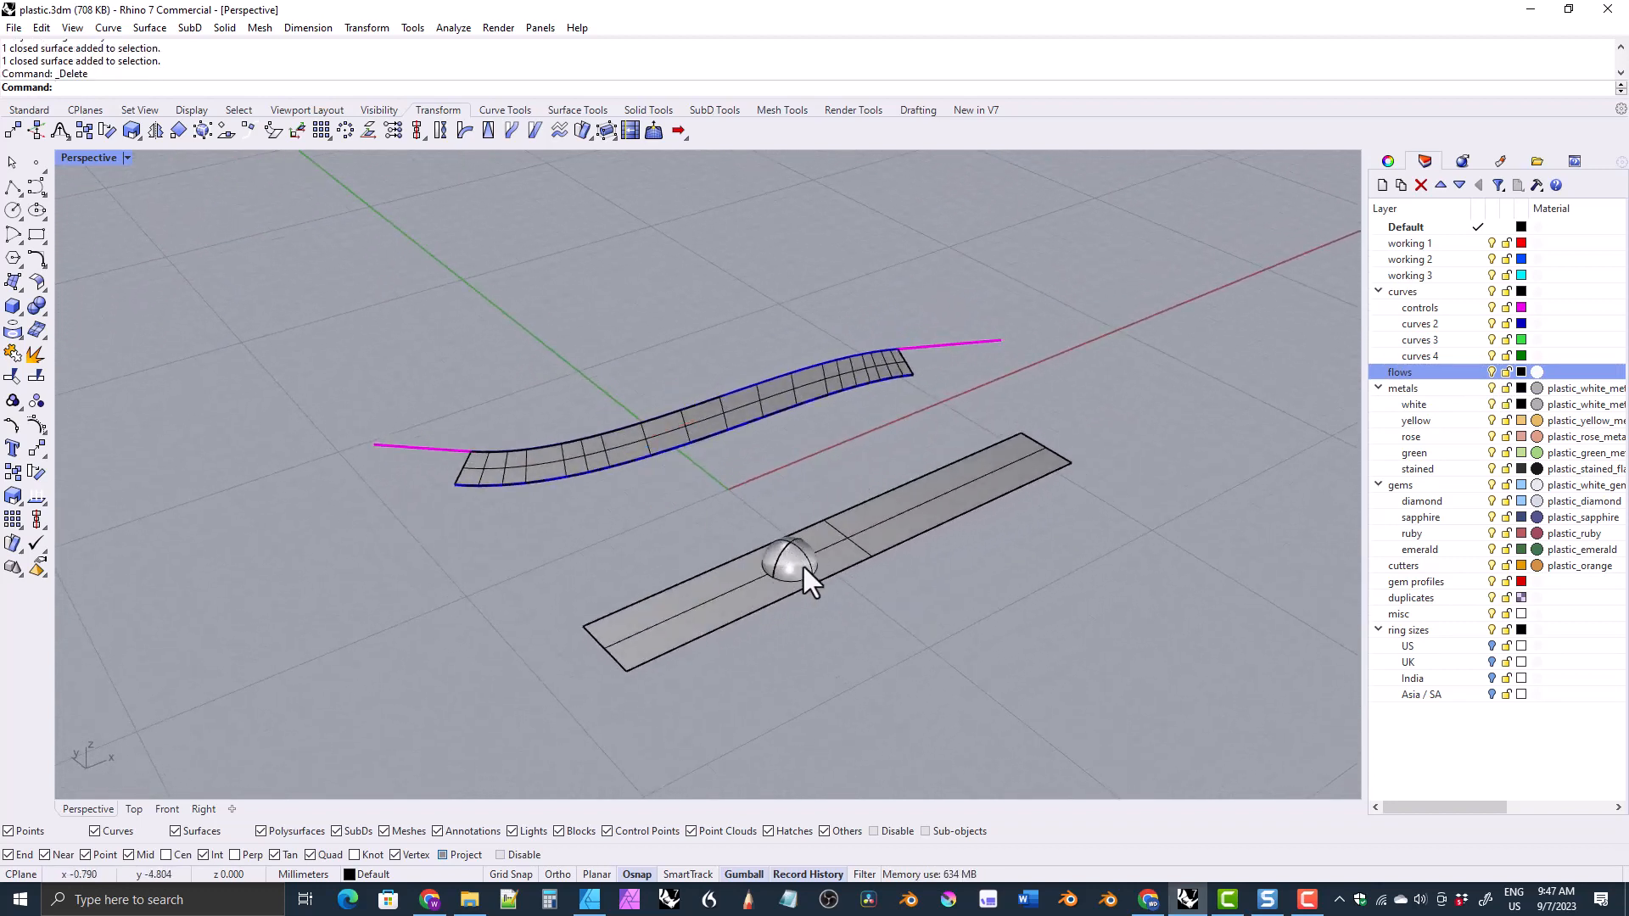
pyautogui.click(791, 560)
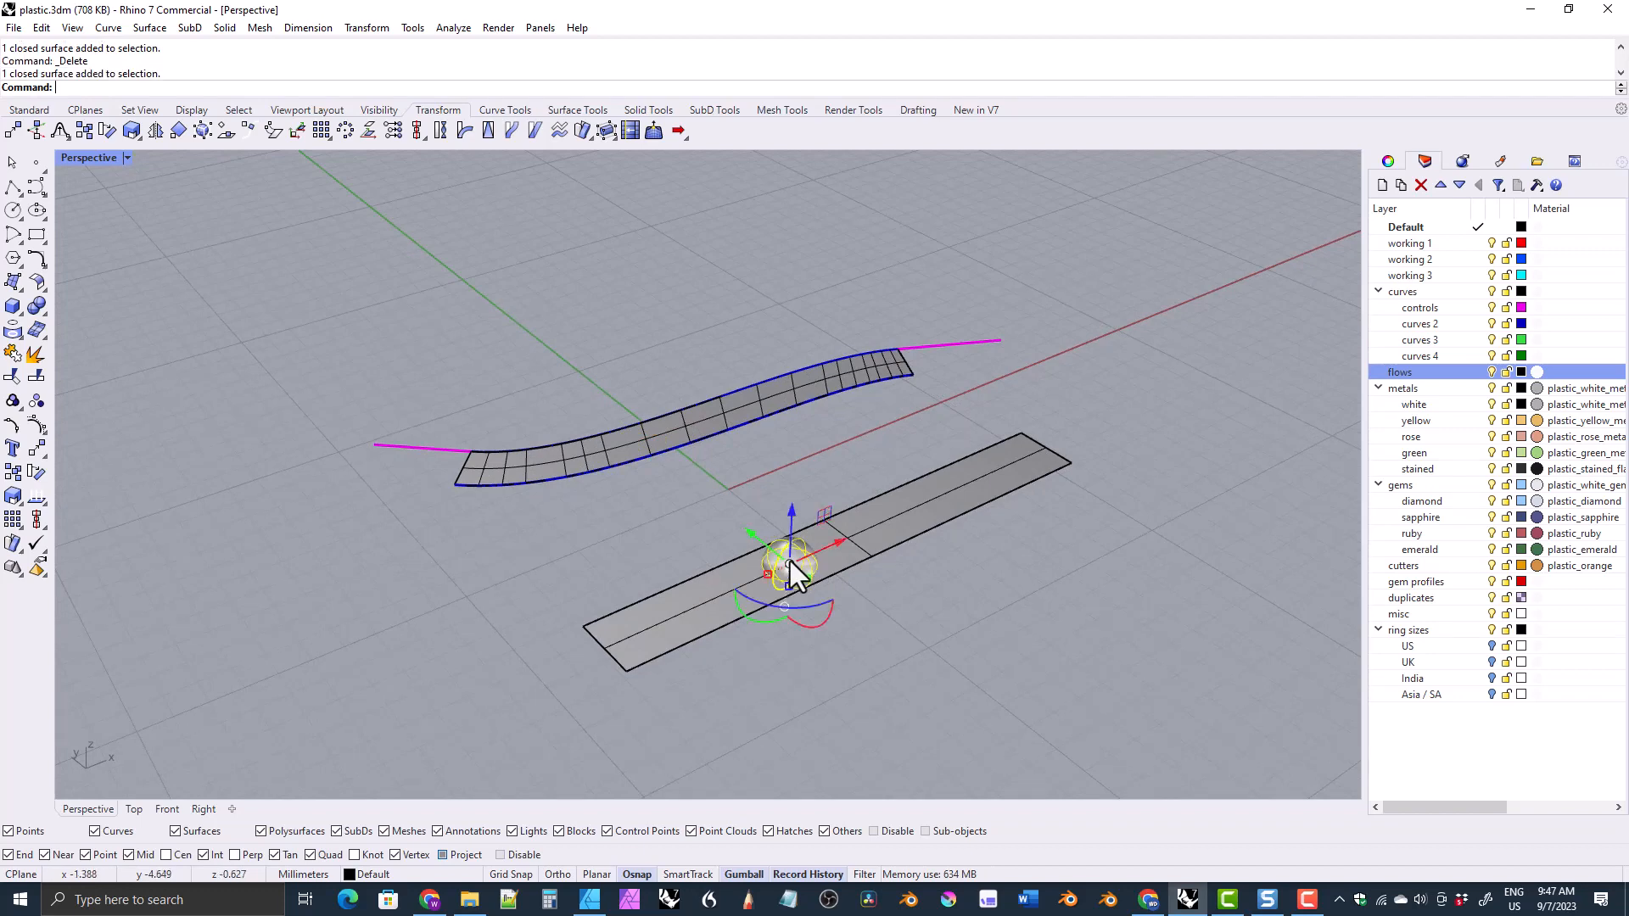
pyautogui.click(583, 132)
pyautogui.click(616, 664)
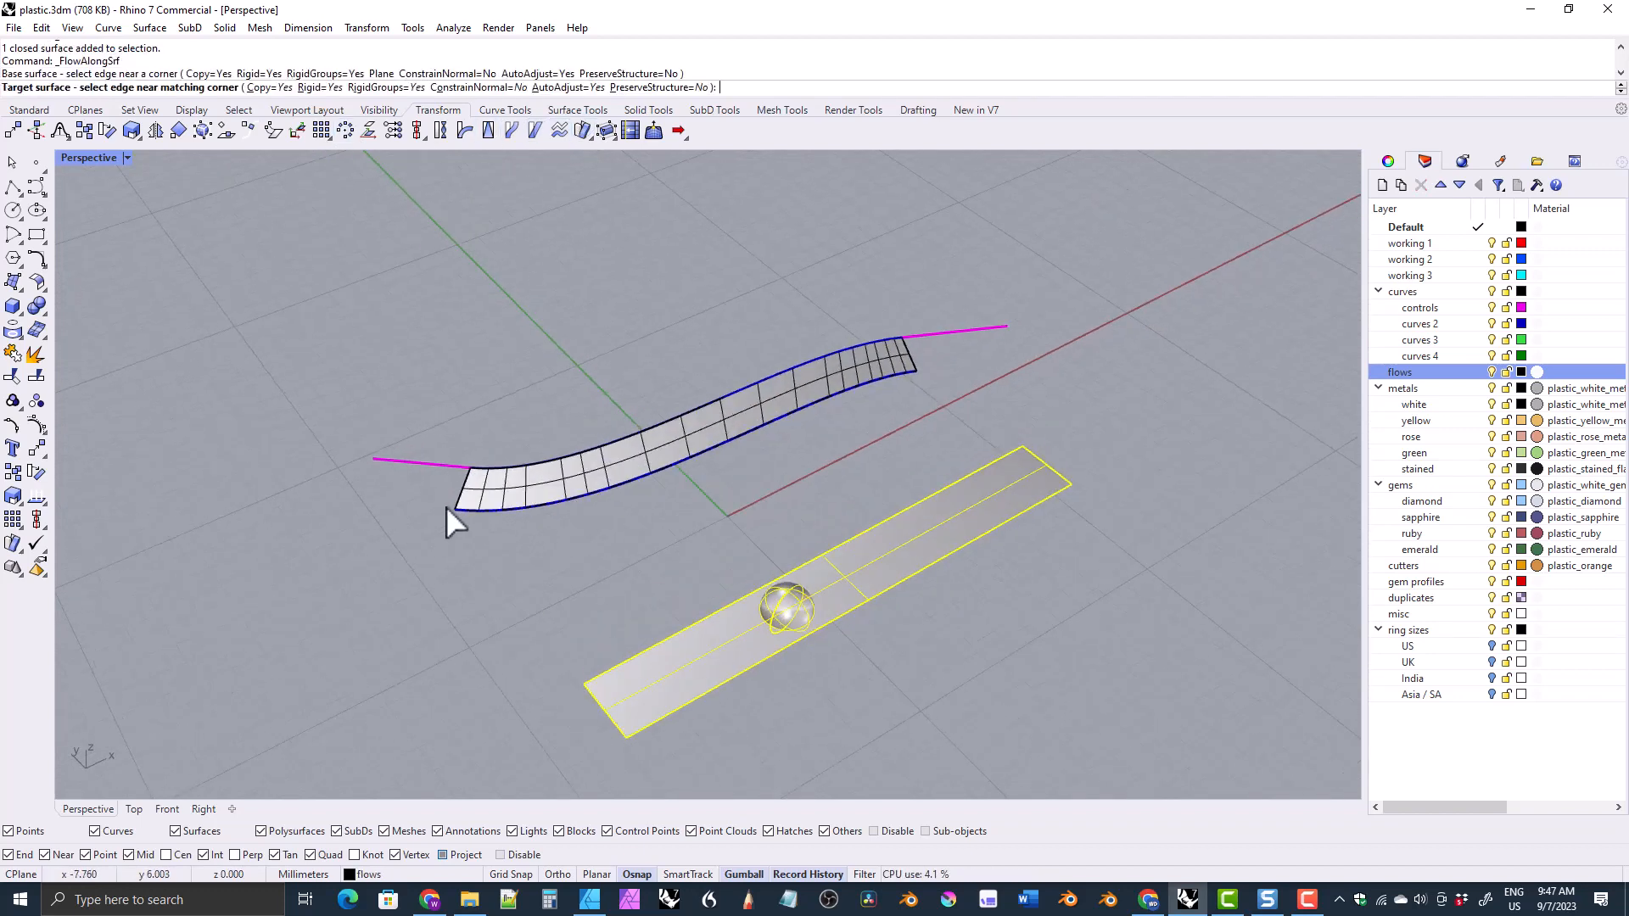
pyautogui.click(449, 509)
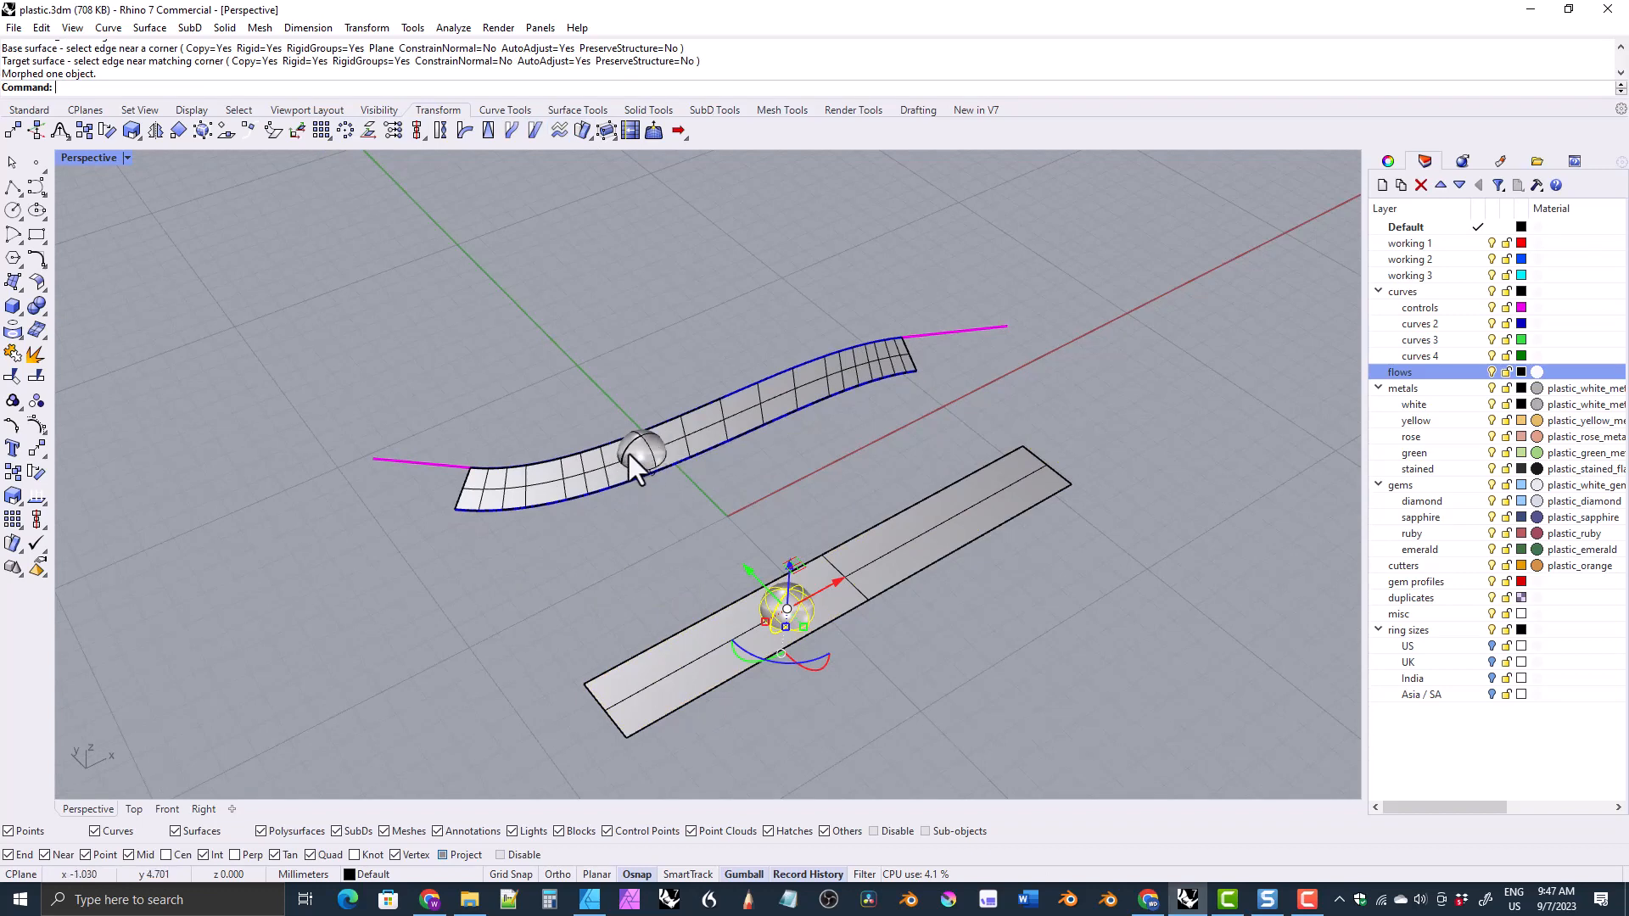
# Step: Toggle the flows layer off and on, and assign the flowed sphere on the lofted strip to the Default layer
pyautogui.click(1491, 372)
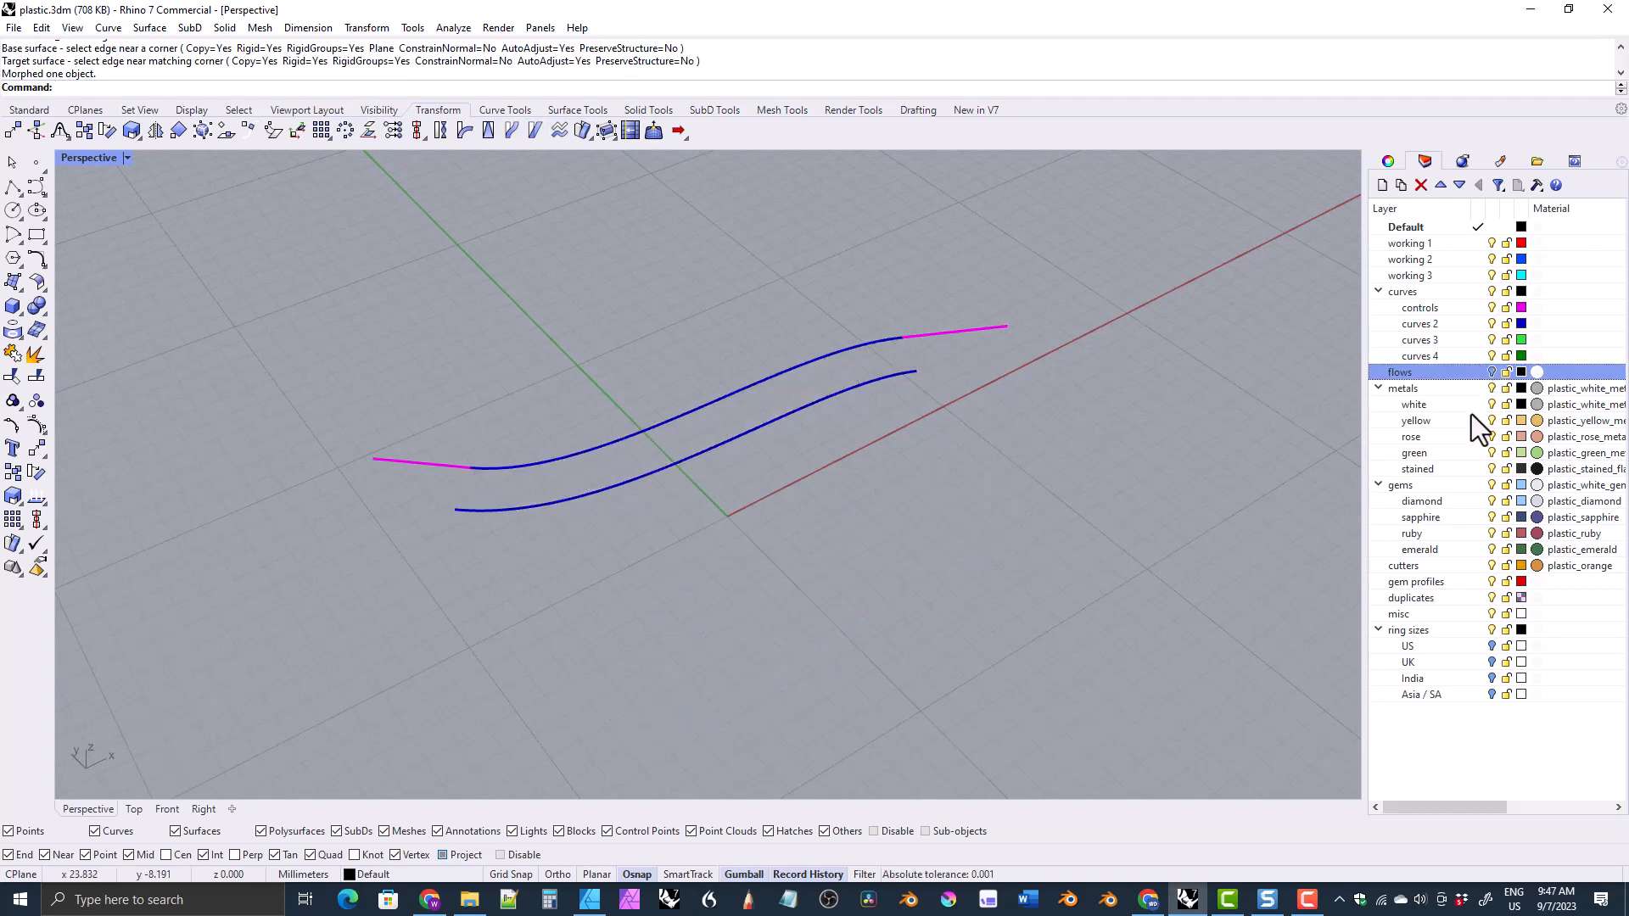
pyautogui.click(1491, 374)
pyautogui.click(651, 454)
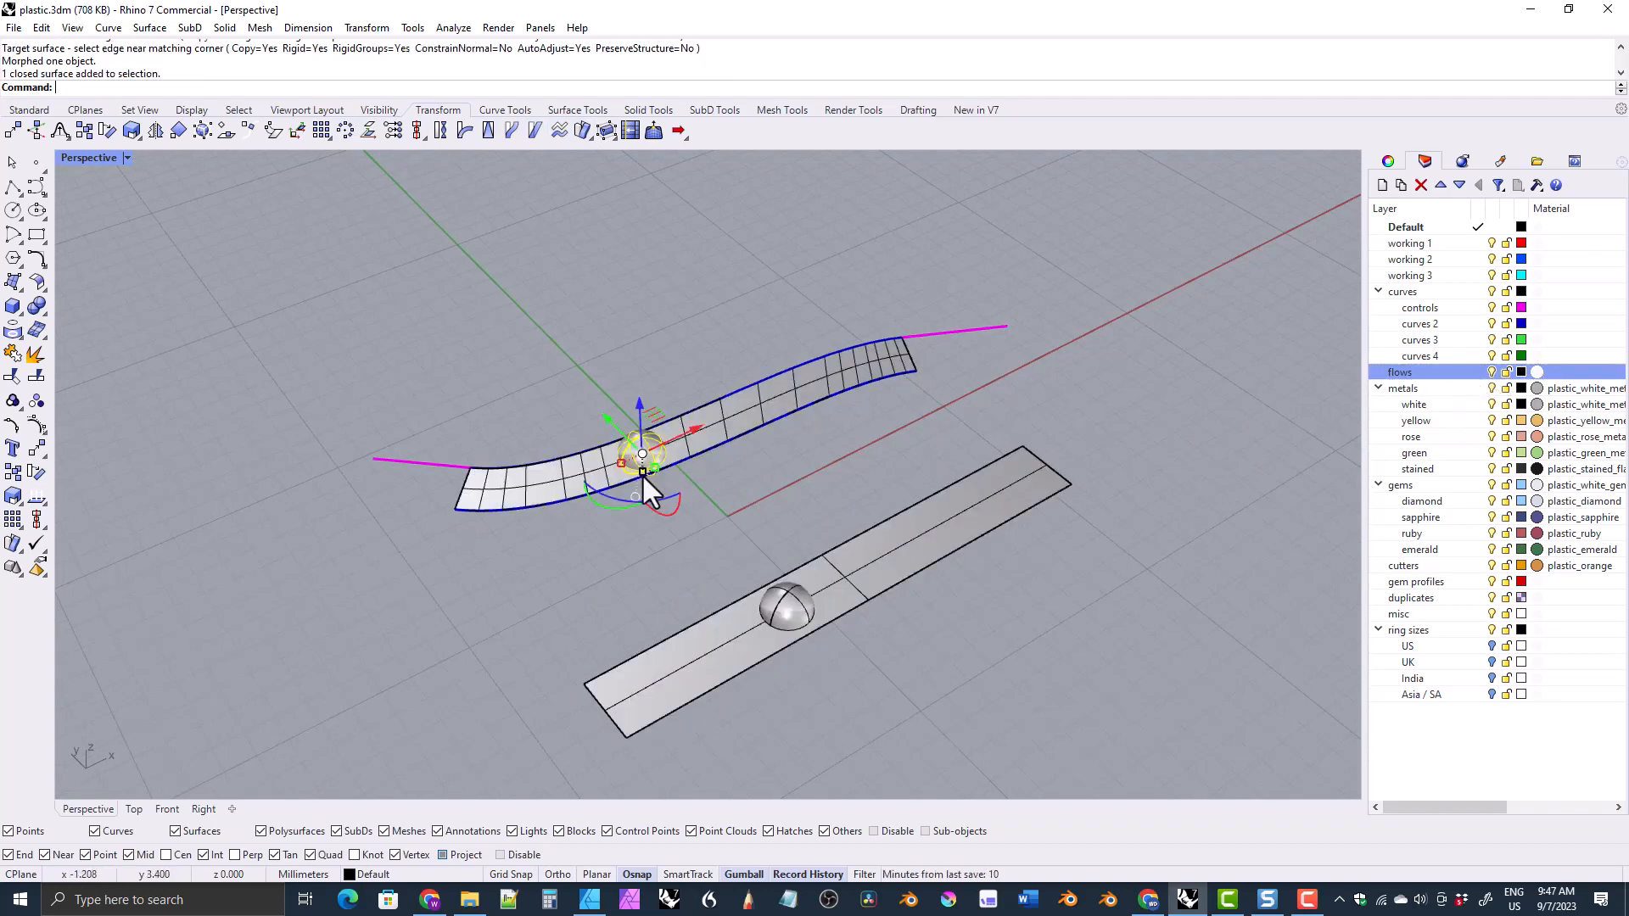
pyautogui.rightClick(1409, 229)
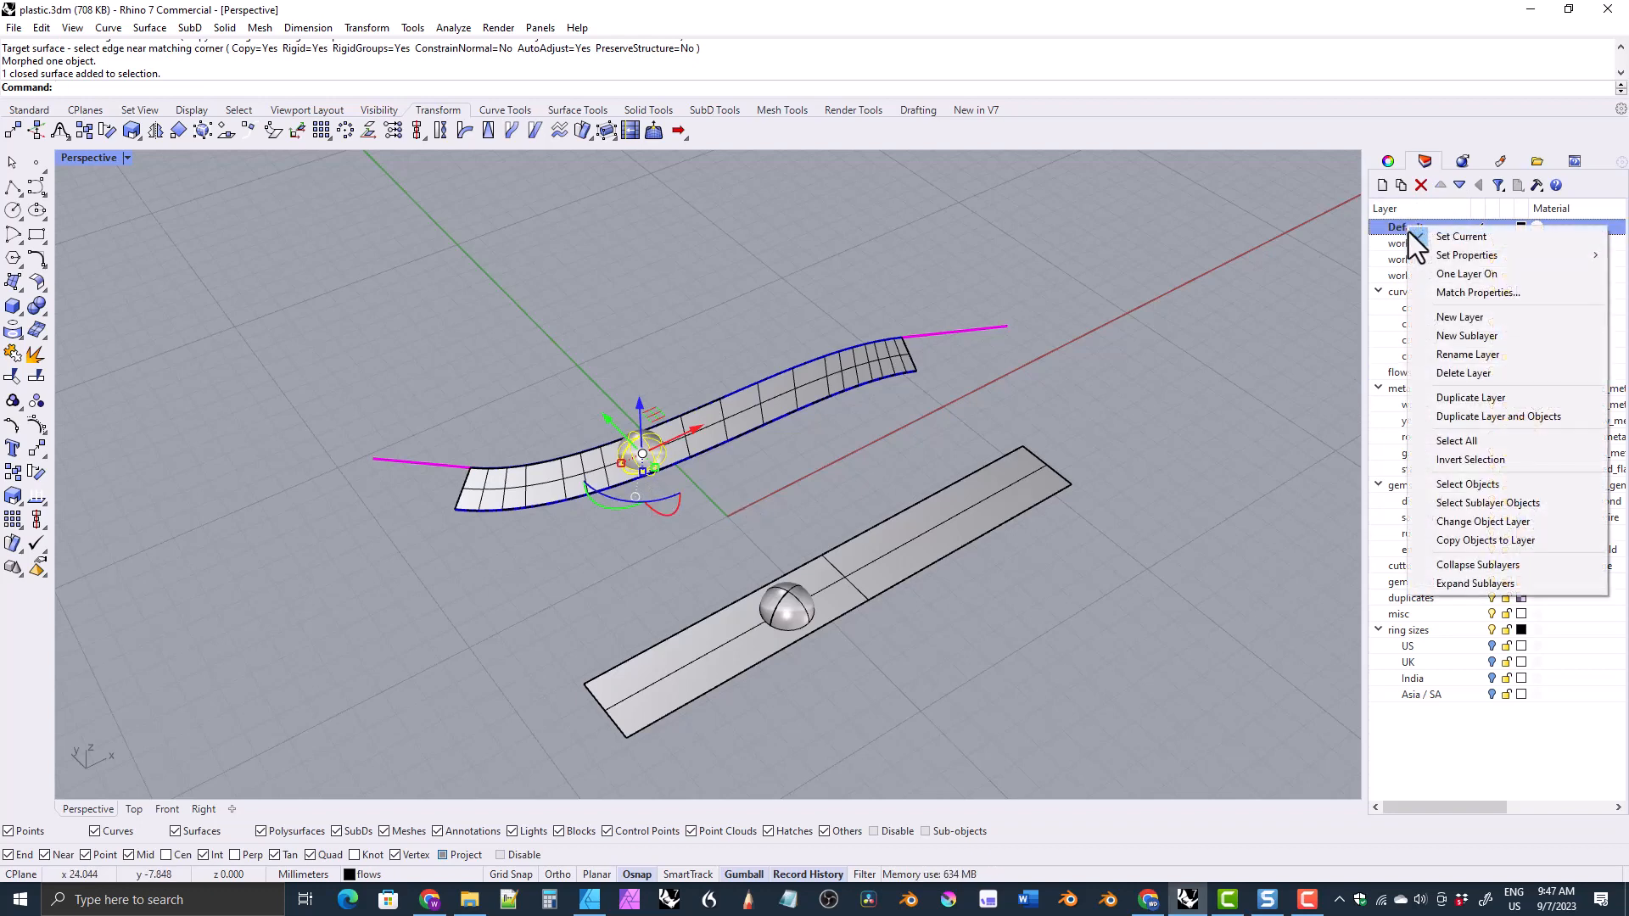
pyautogui.click(1461, 522)
# Step: Hide the flows layer, leaving only the flowed sphere and the curves on display
pyautogui.click(1491, 374)
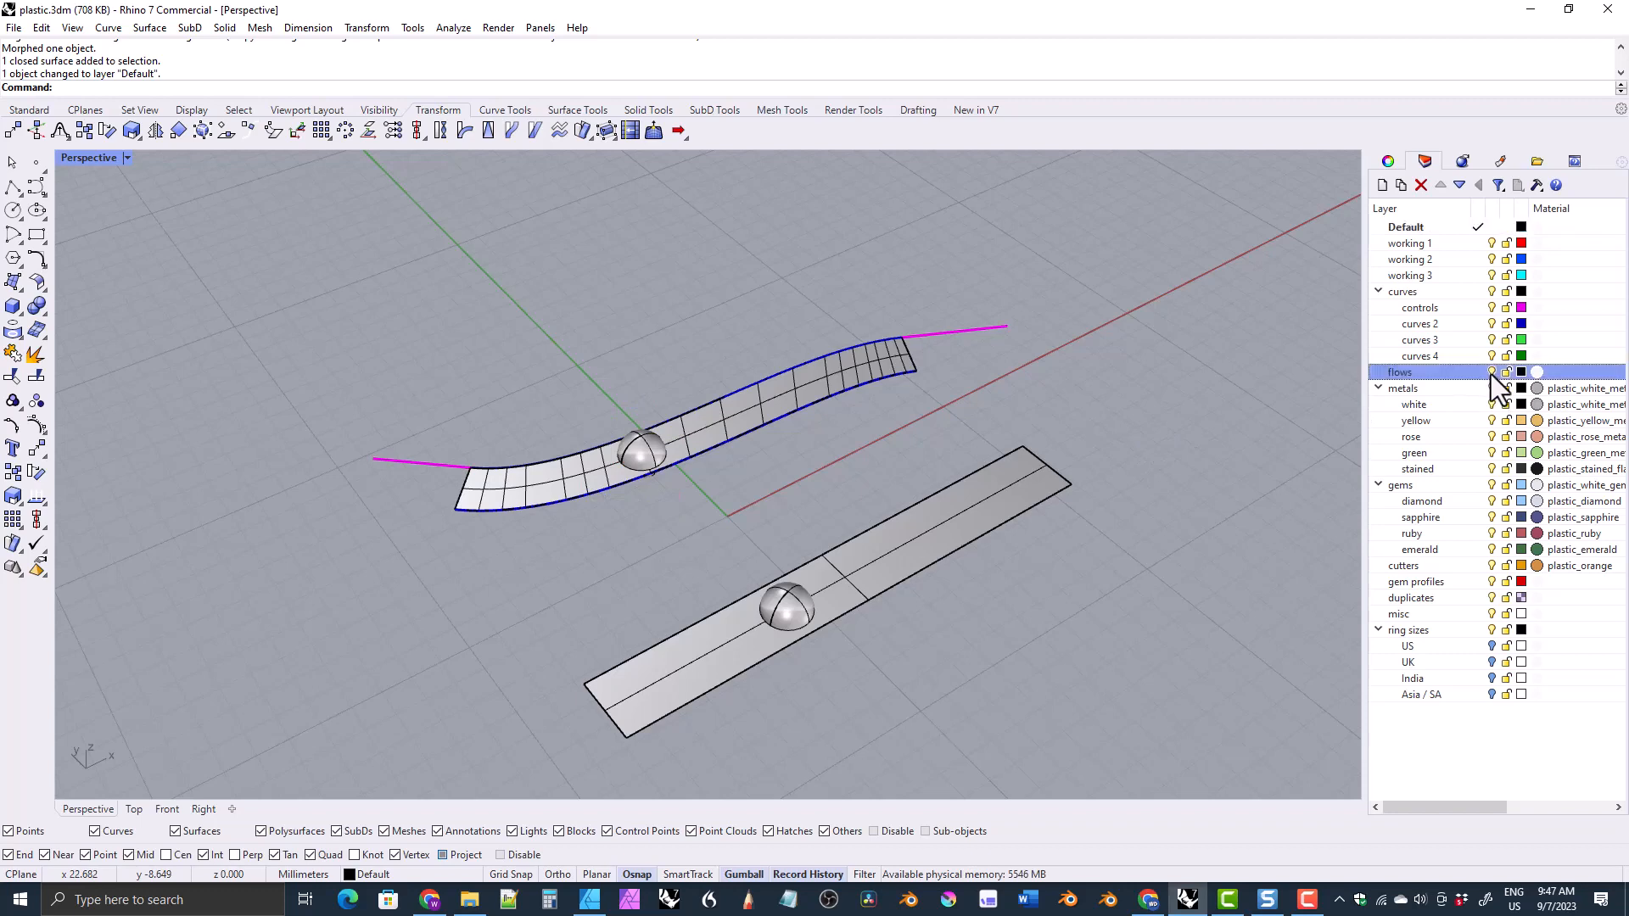
pyautogui.click(1492, 373)
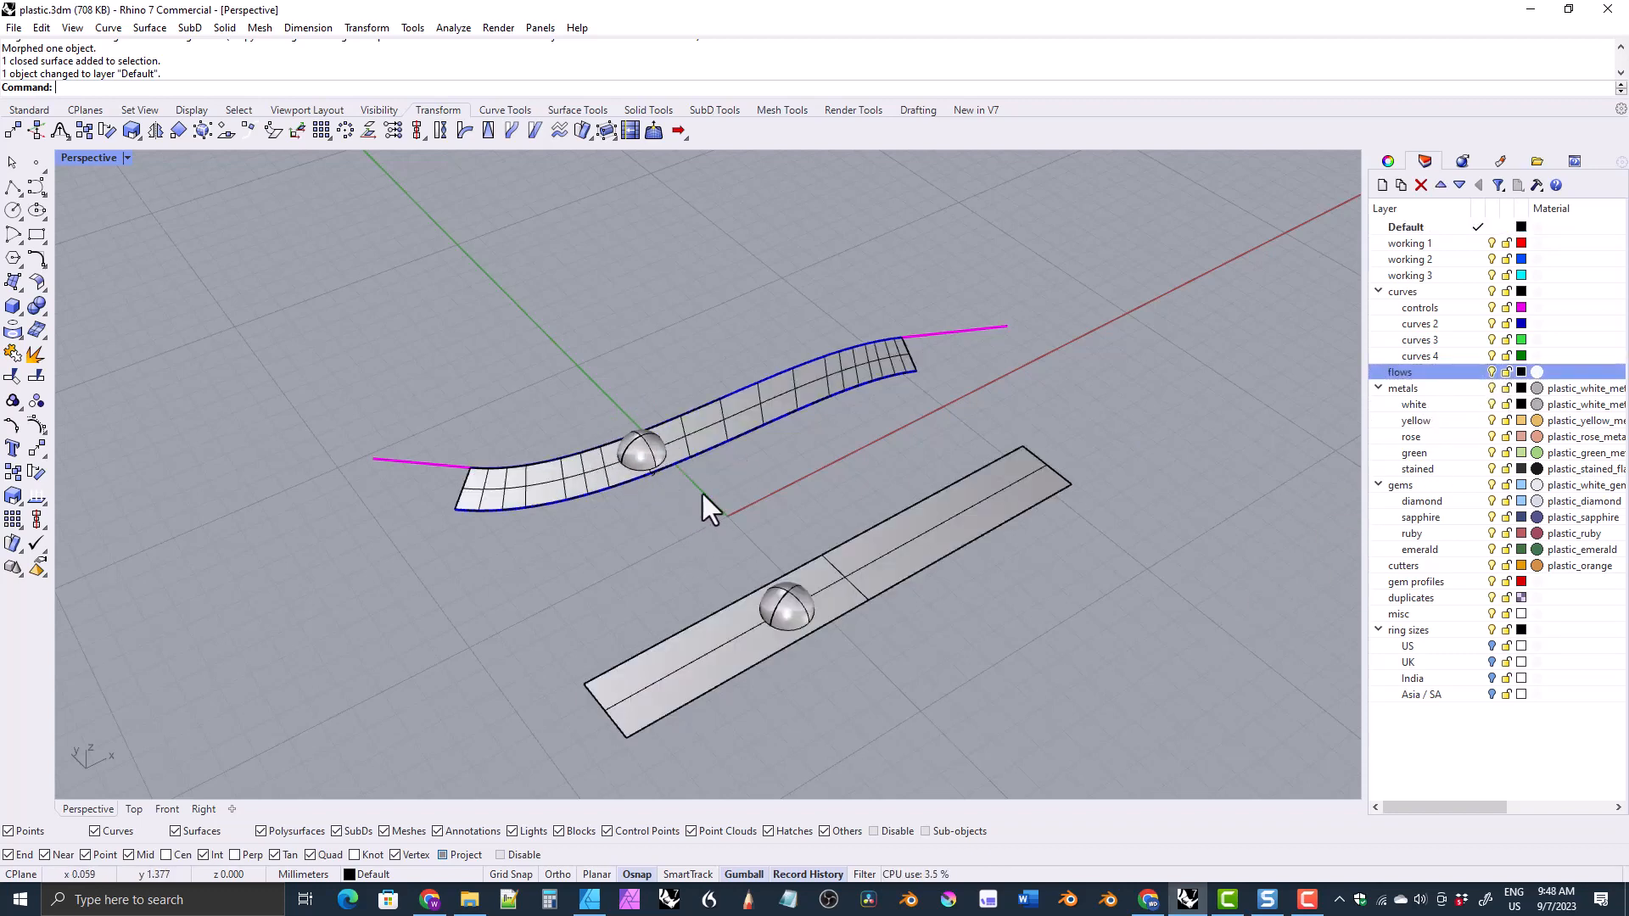
pyautogui.moveTo(702, 494); pyautogui.dragTo(548, 558, button='right')
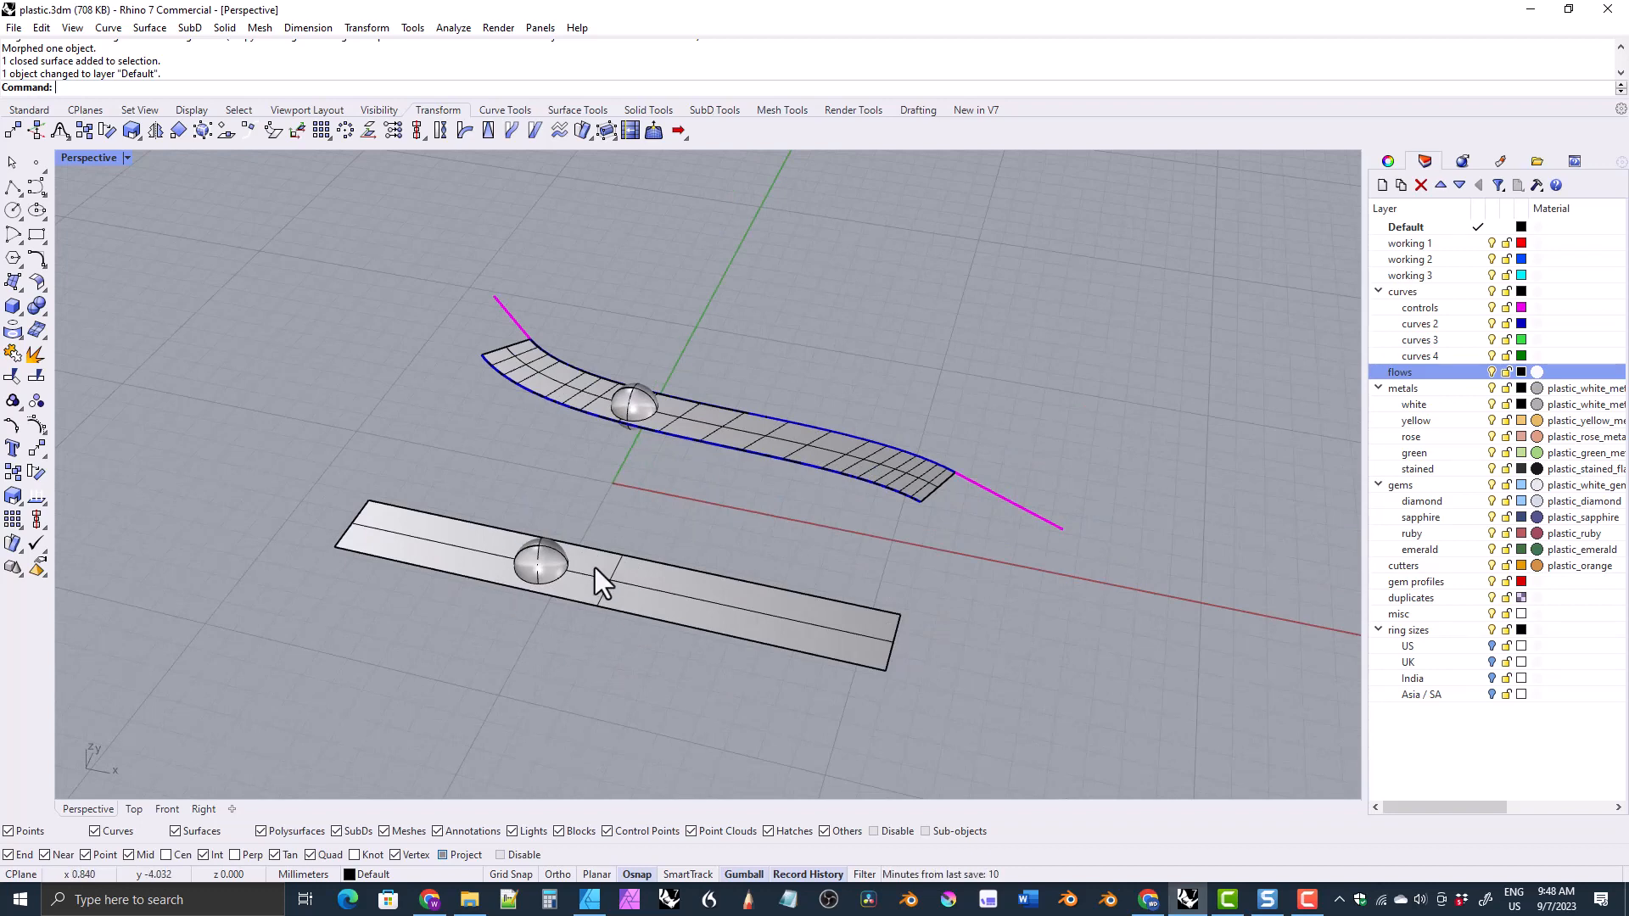
pyautogui.moveTo(594, 568); pyautogui.dragTo(660, 501, button='right')
pyautogui.click(1491, 374)
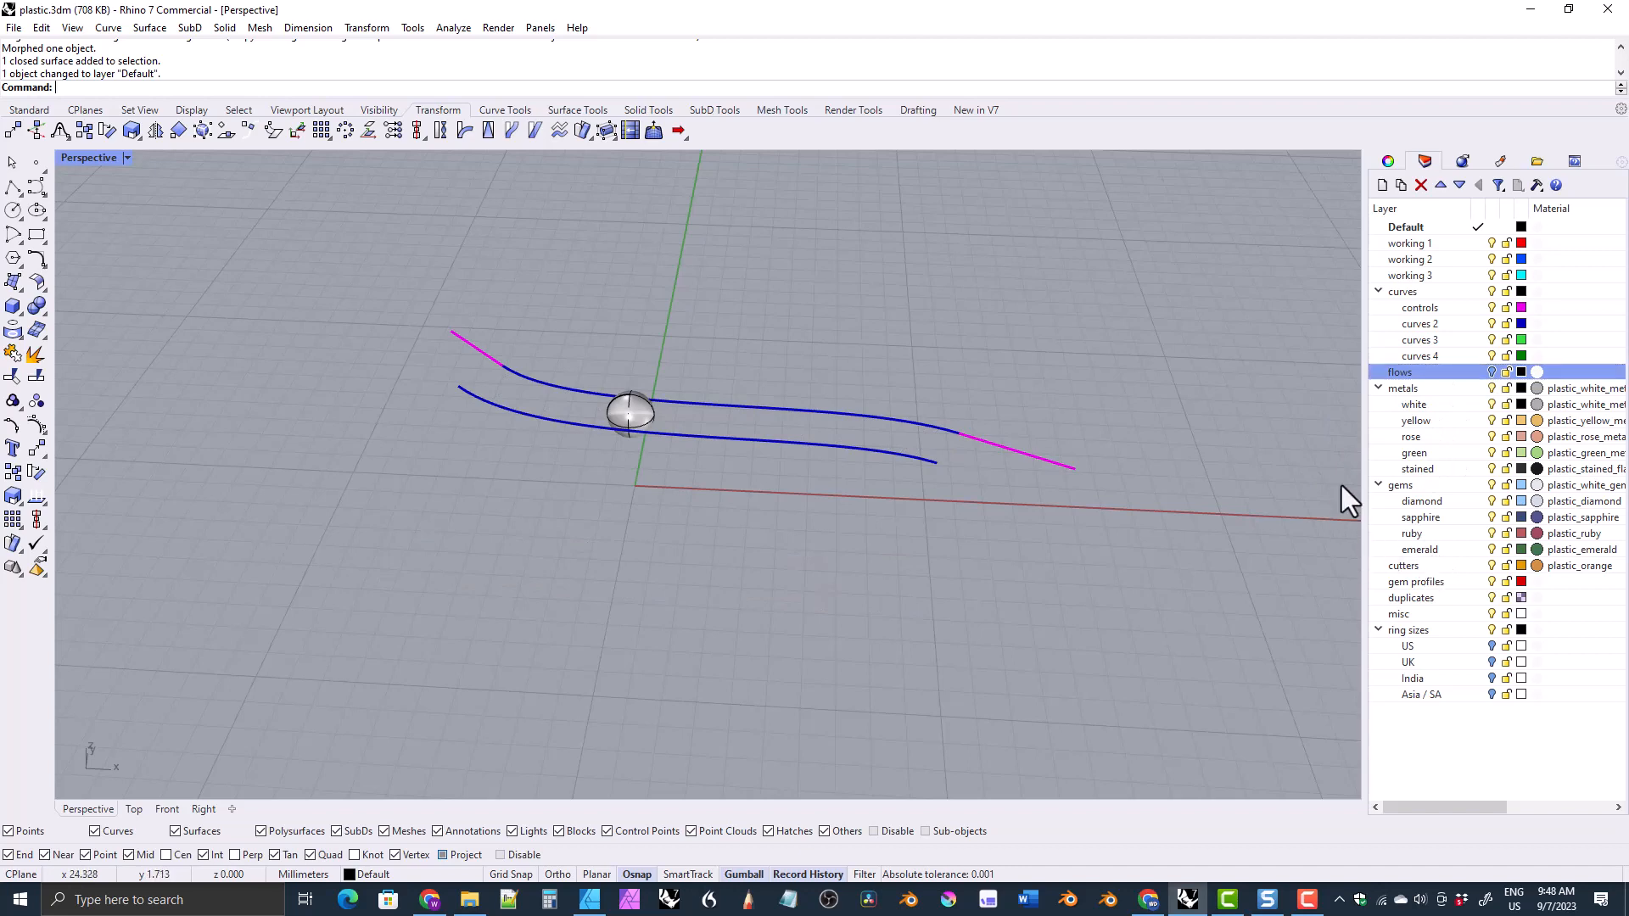
pyautogui.click(1399, 437)
pyautogui.rightClick(1389, 516)
pyautogui.click(1199, 486)
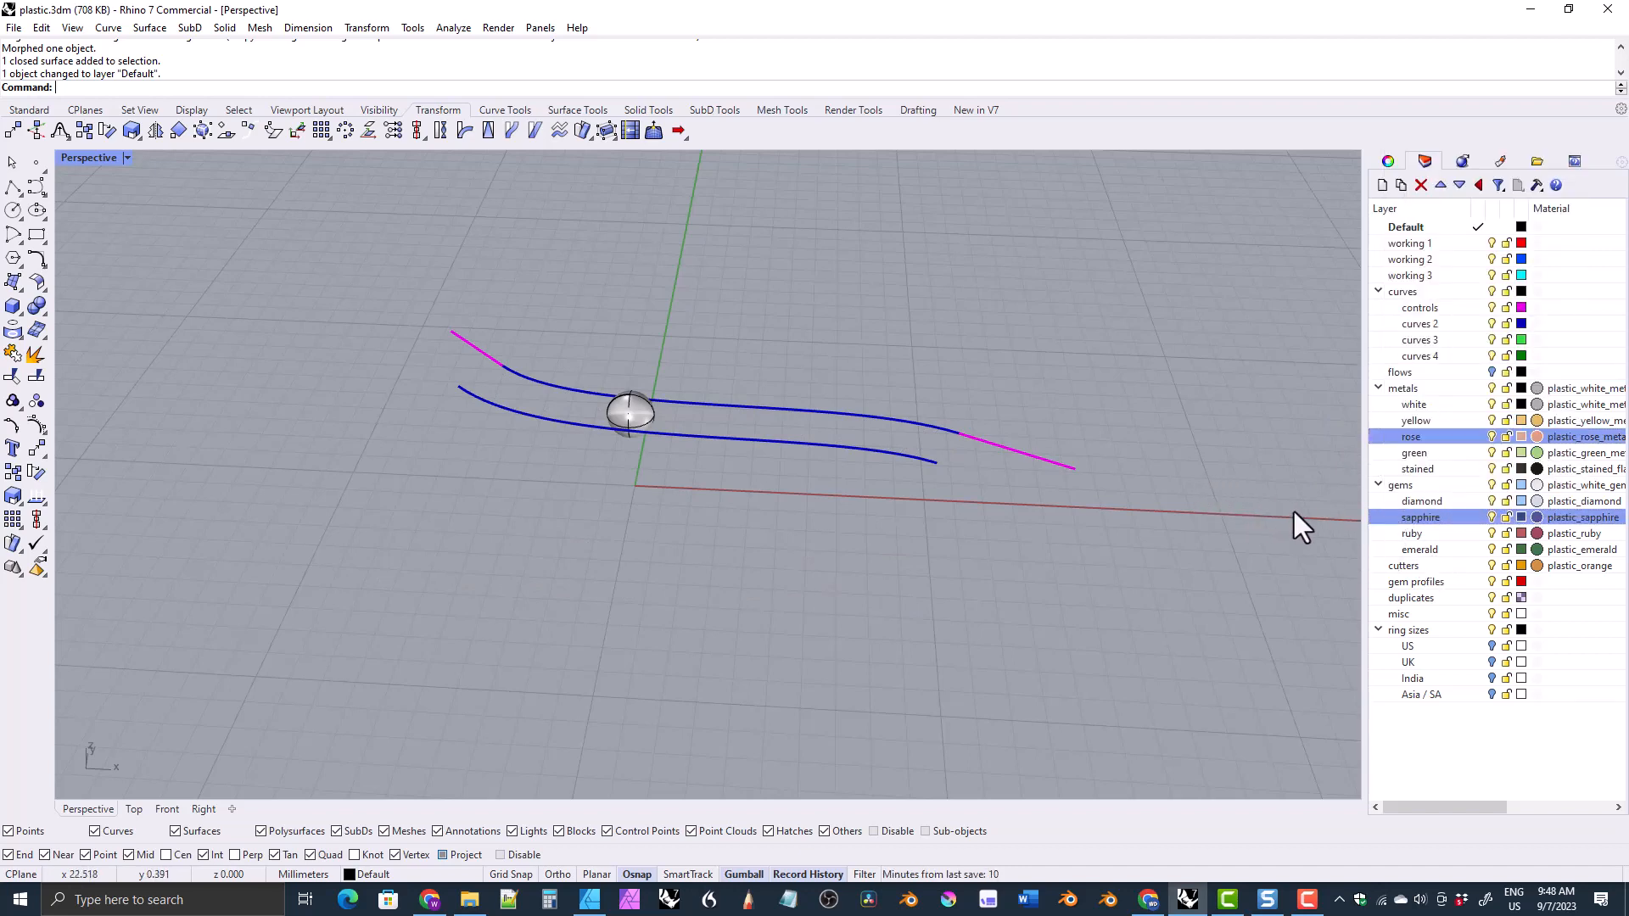
# Step: Assign the flowed sphere between the blue curves to the yellow layer under metals
pyautogui.moveTo(663, 441); pyautogui.dragTo(648, 492, button='right')
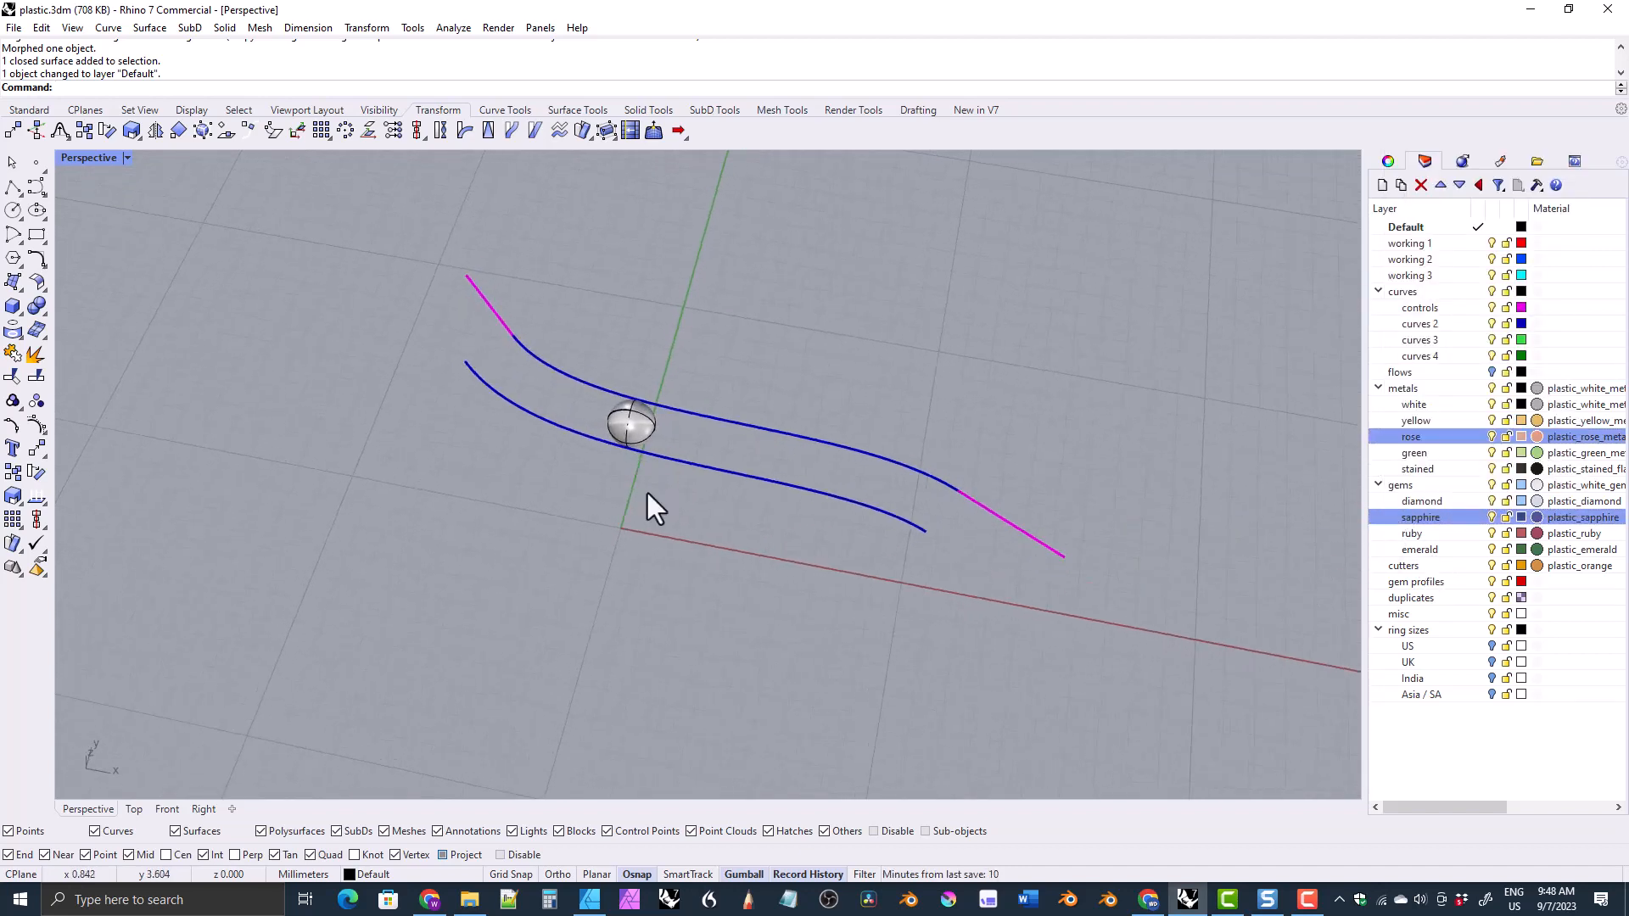
pyautogui.click(634, 430)
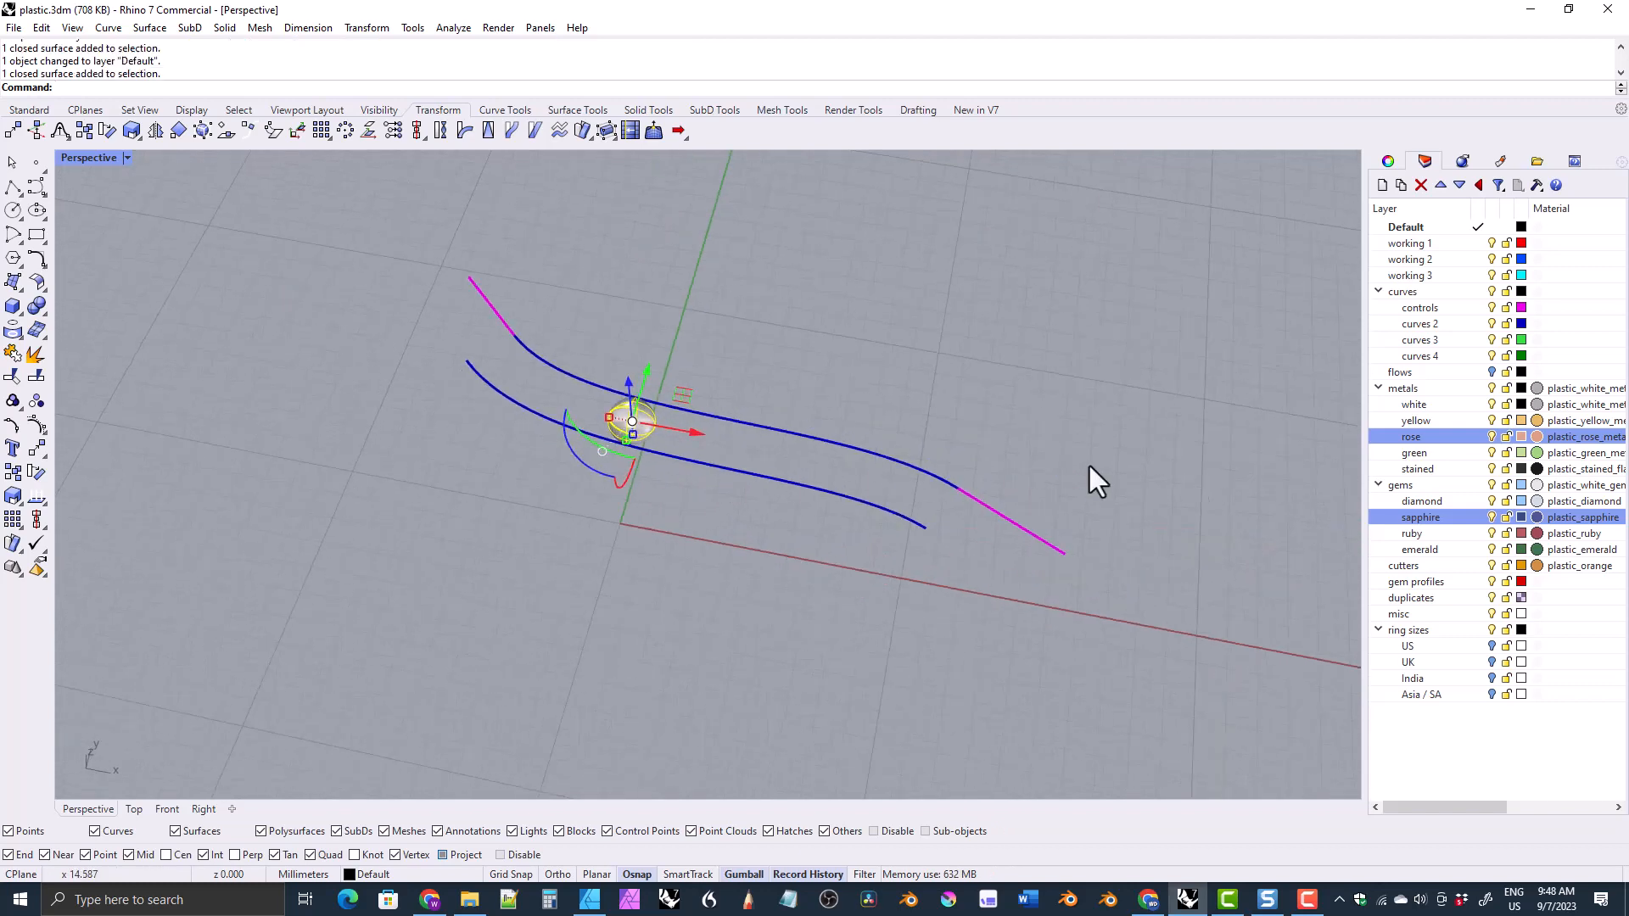
pyautogui.rightClick(1416, 422)
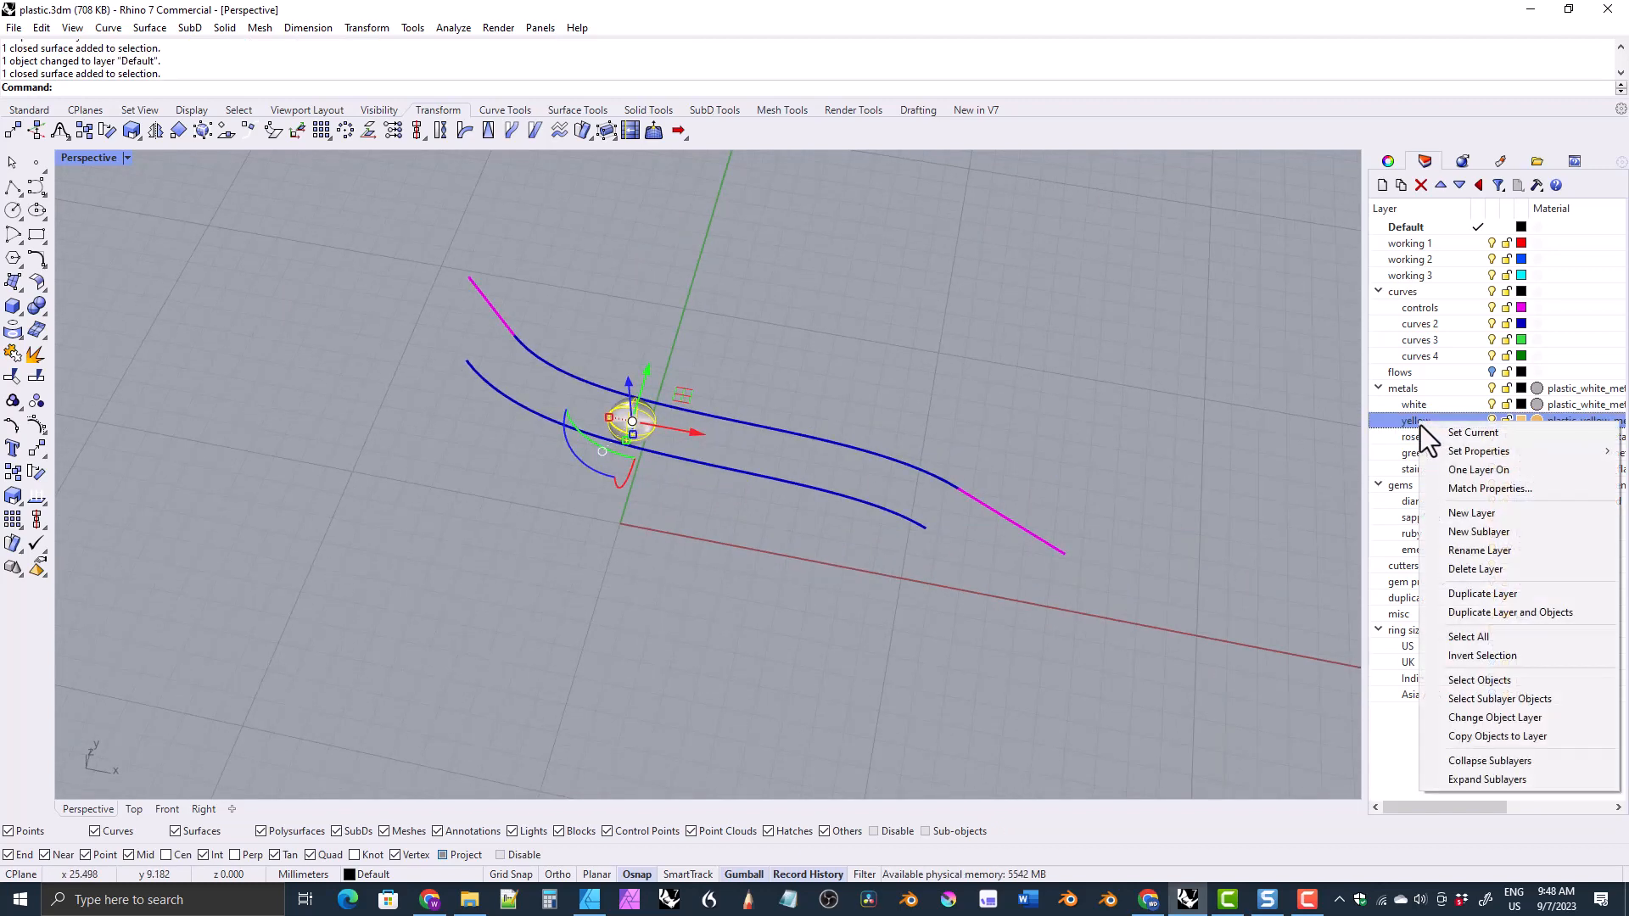
pyautogui.click(1464, 722)
pyautogui.click(832, 611)
pyautogui.moveTo(832, 611); pyautogui.dragTo(674, 473, button='right')
pyautogui.moveTo(497, 360); pyautogui.dragTo(437, 459, button='right')
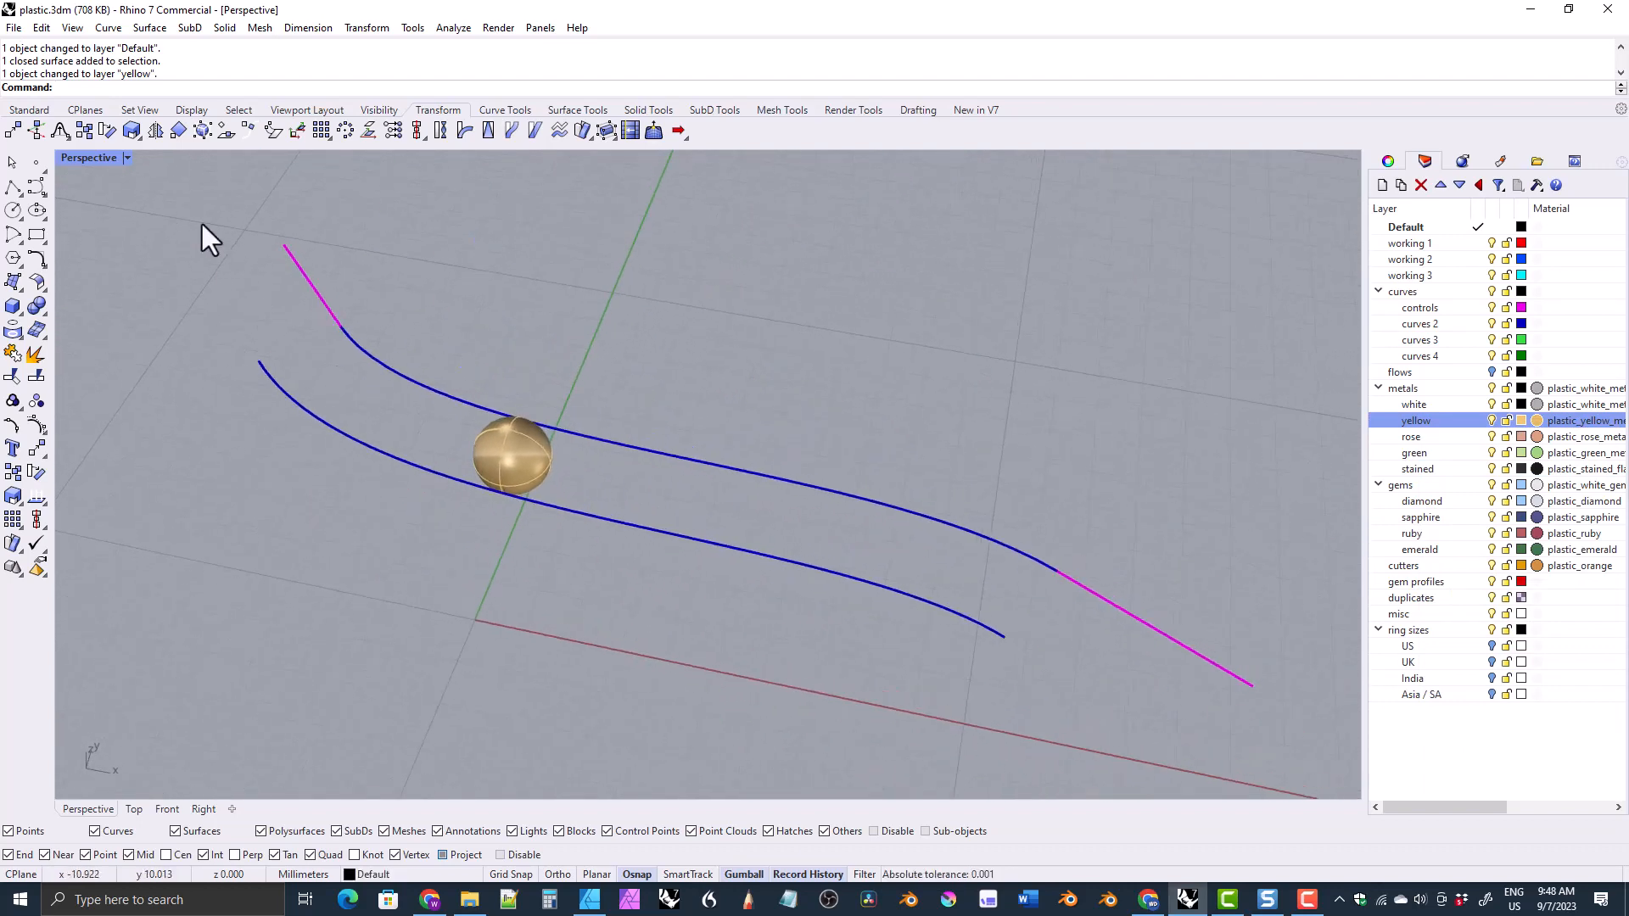
# Step: Switch the Perspective view to Rendered display and inspect the yellow sphere between the curves from several angles
pyautogui.click(126, 157)
pyautogui.click(170, 129)
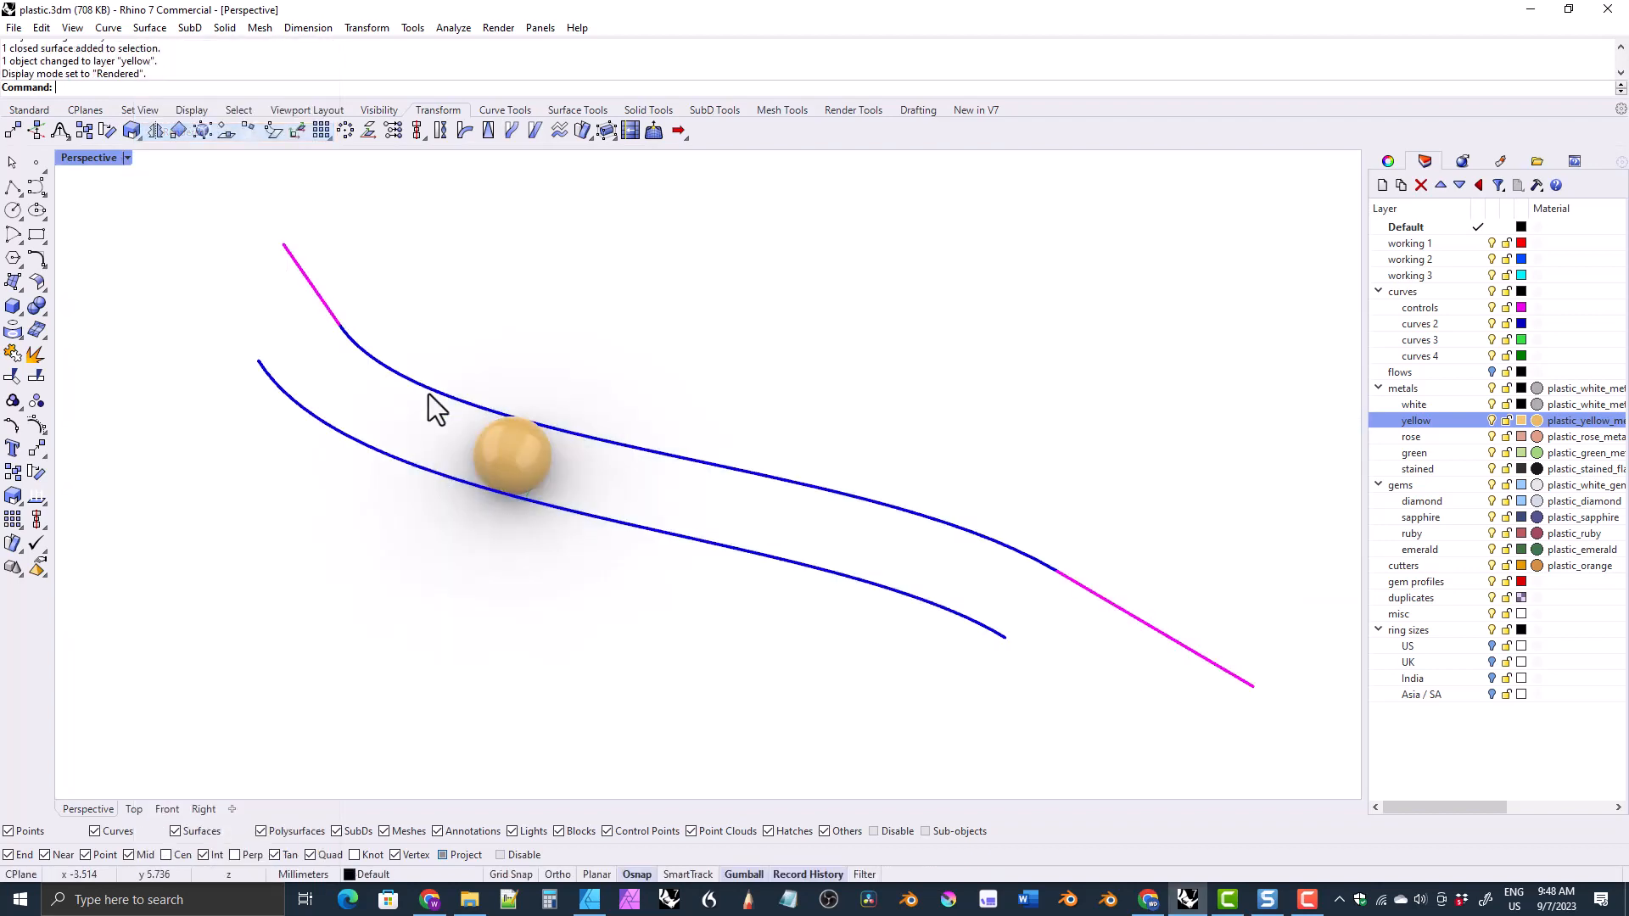
pyautogui.scroll(-2, 450, 441)
pyautogui.keyDown('shift'); pyautogui.moveTo(476, 446); pyautogui.dragTo(560, 458, button='right'); pyautogui.keyUp('shift')
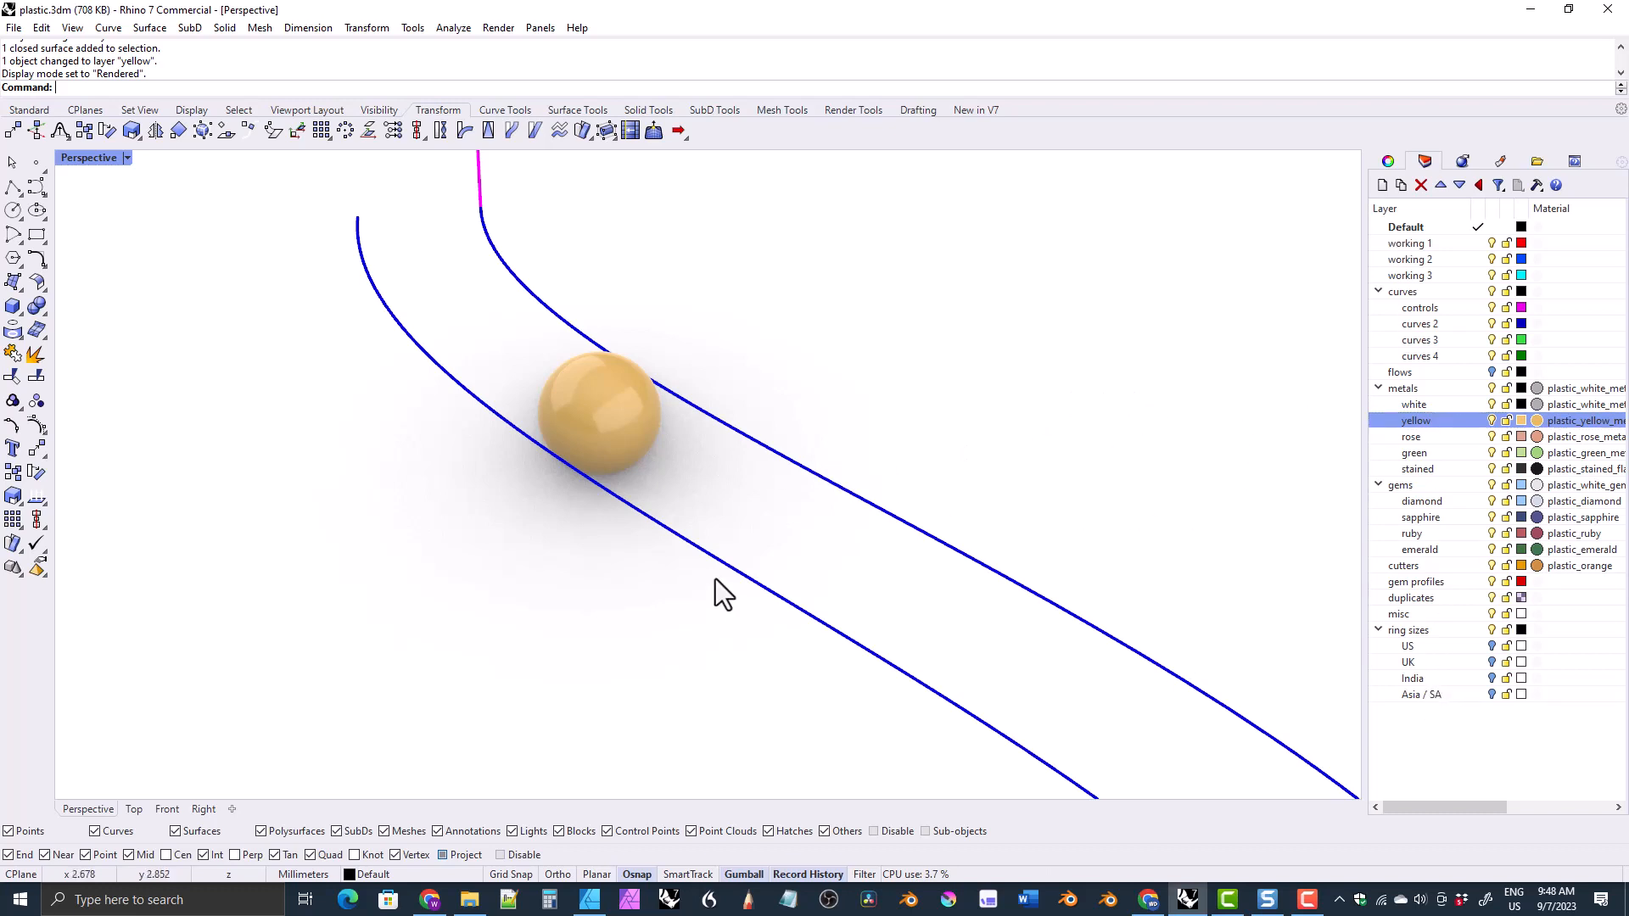
pyautogui.moveTo(716, 578); pyautogui.dragTo(759, 534, button='right')
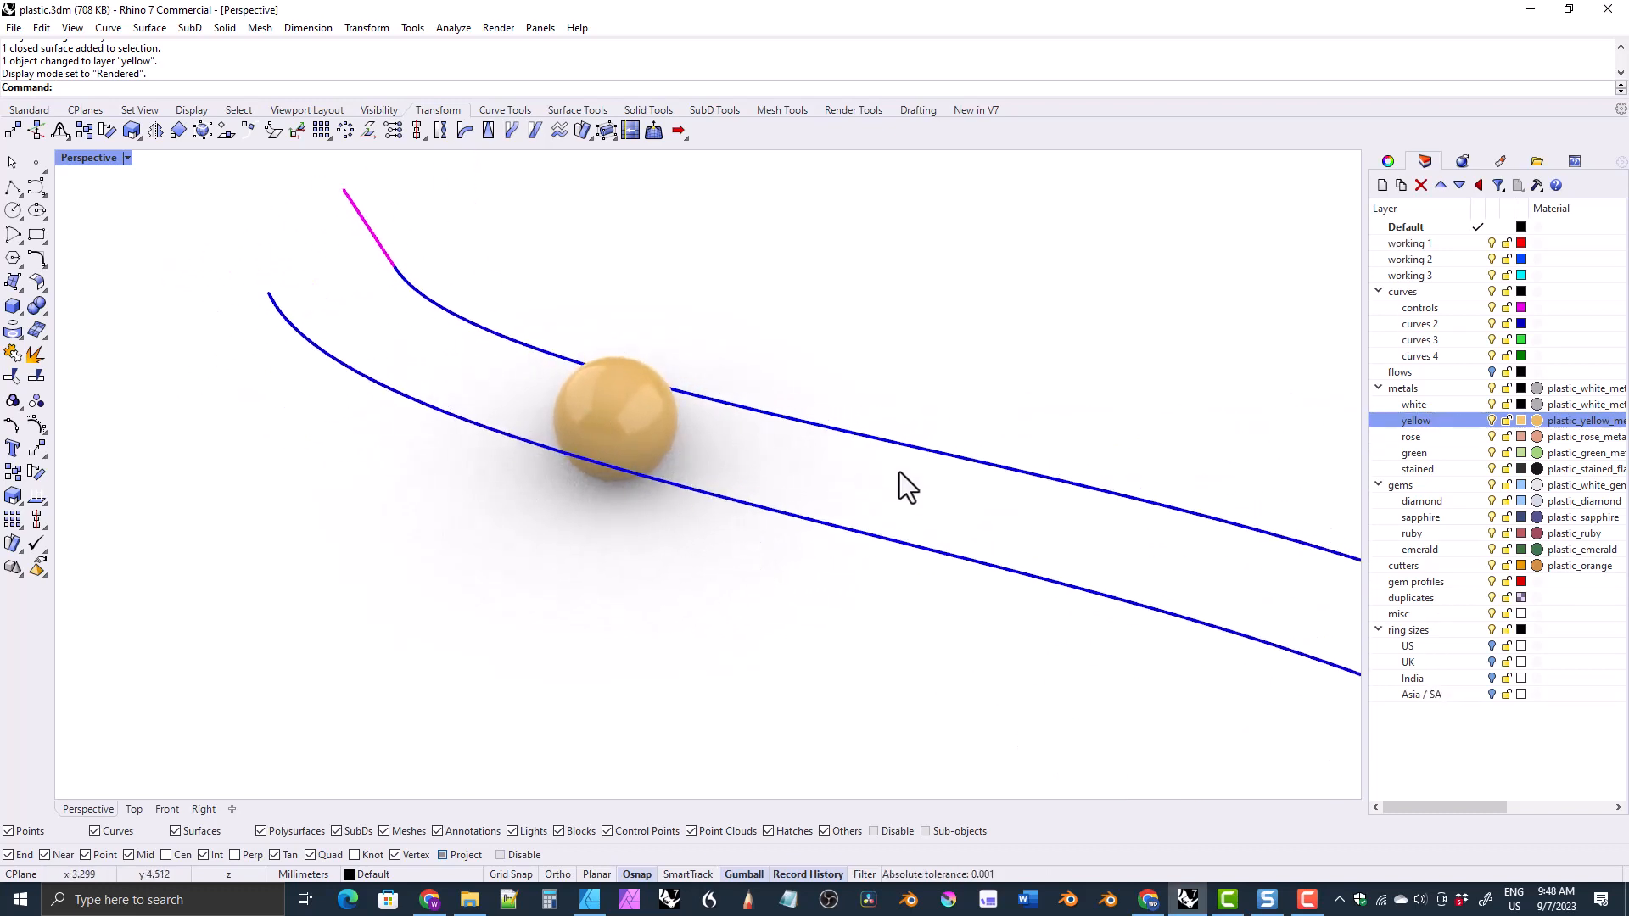
pyautogui.moveTo(728, 442)
pyautogui.mouseDown(button='right')
pyautogui.moveTo(928, 430)
pyautogui.moveTo(760, 422)
pyautogui.moveTo(623, 377)
pyautogui.moveTo(717, 411)
pyautogui.moveTo(716, 434)
pyautogui.mouseUp(button='right')
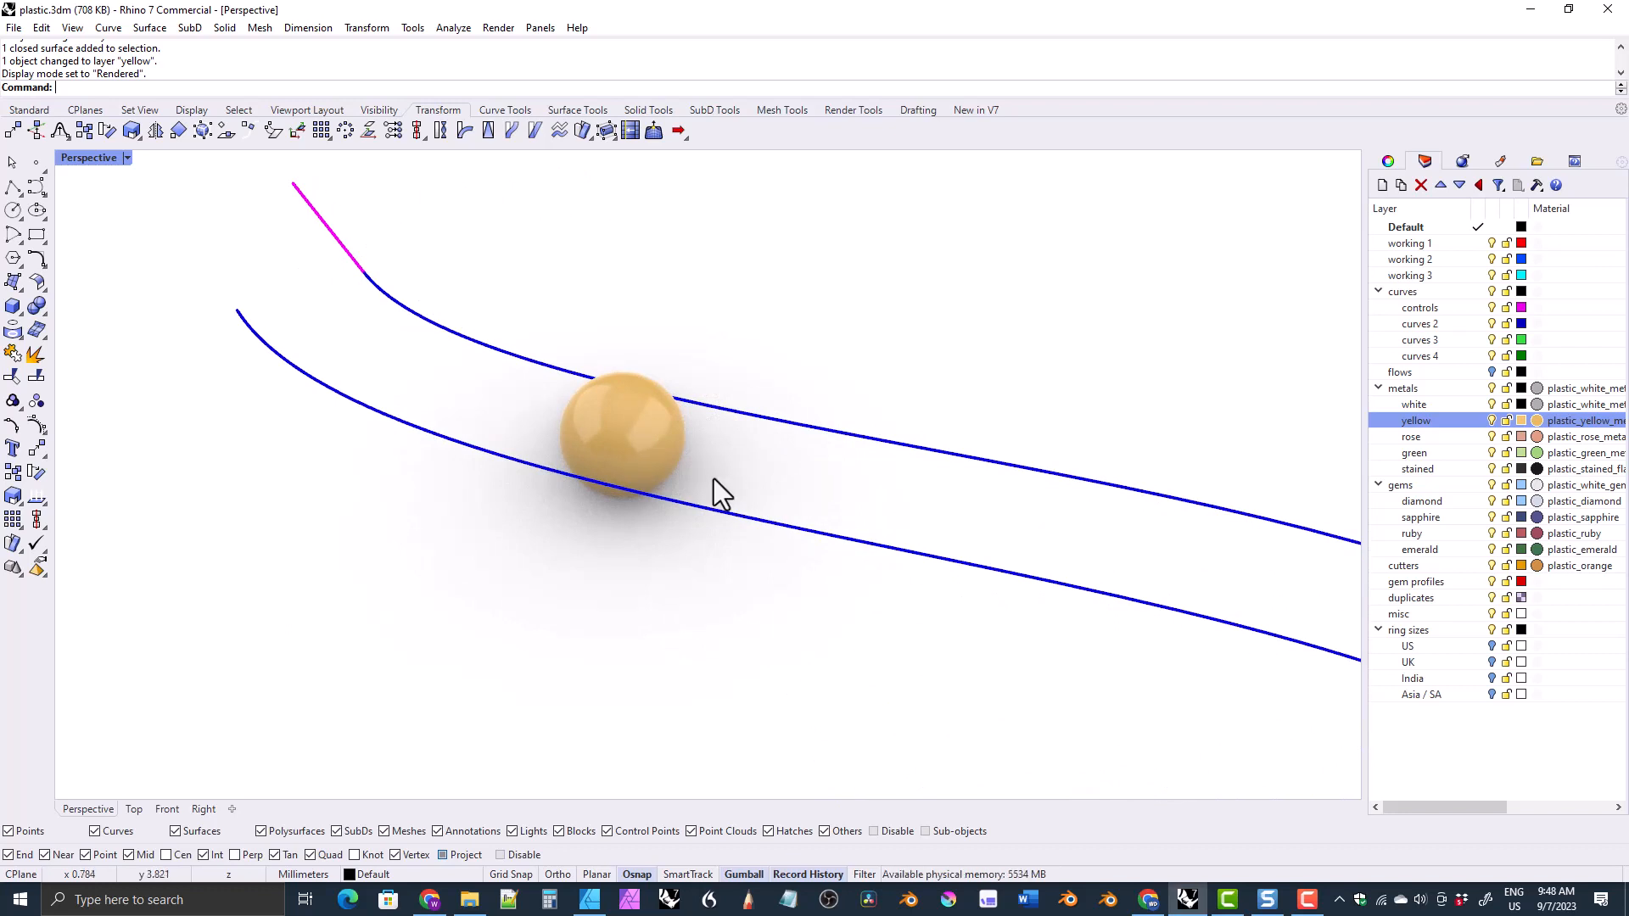
pyautogui.moveTo(715, 481); pyautogui.dragTo(755, 461, button='right')
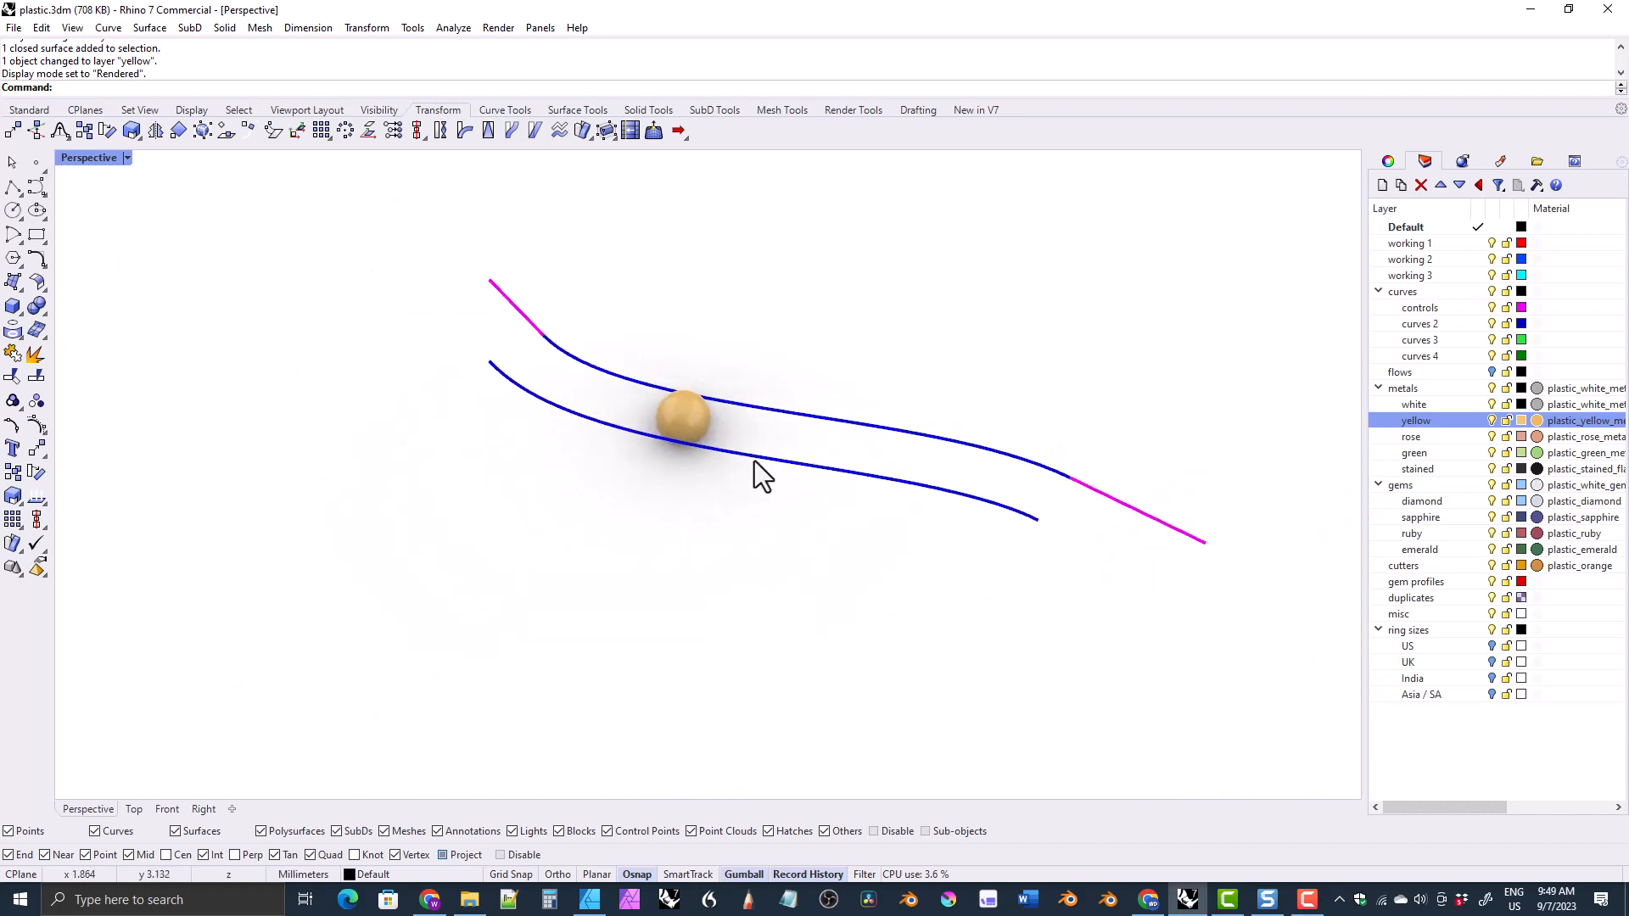
# Step: Show the flows layer and copy all the curves, both strips and both spheres to the clipboard
pyautogui.click(1492, 372)
pyautogui.scroll(-3, 385, 308)
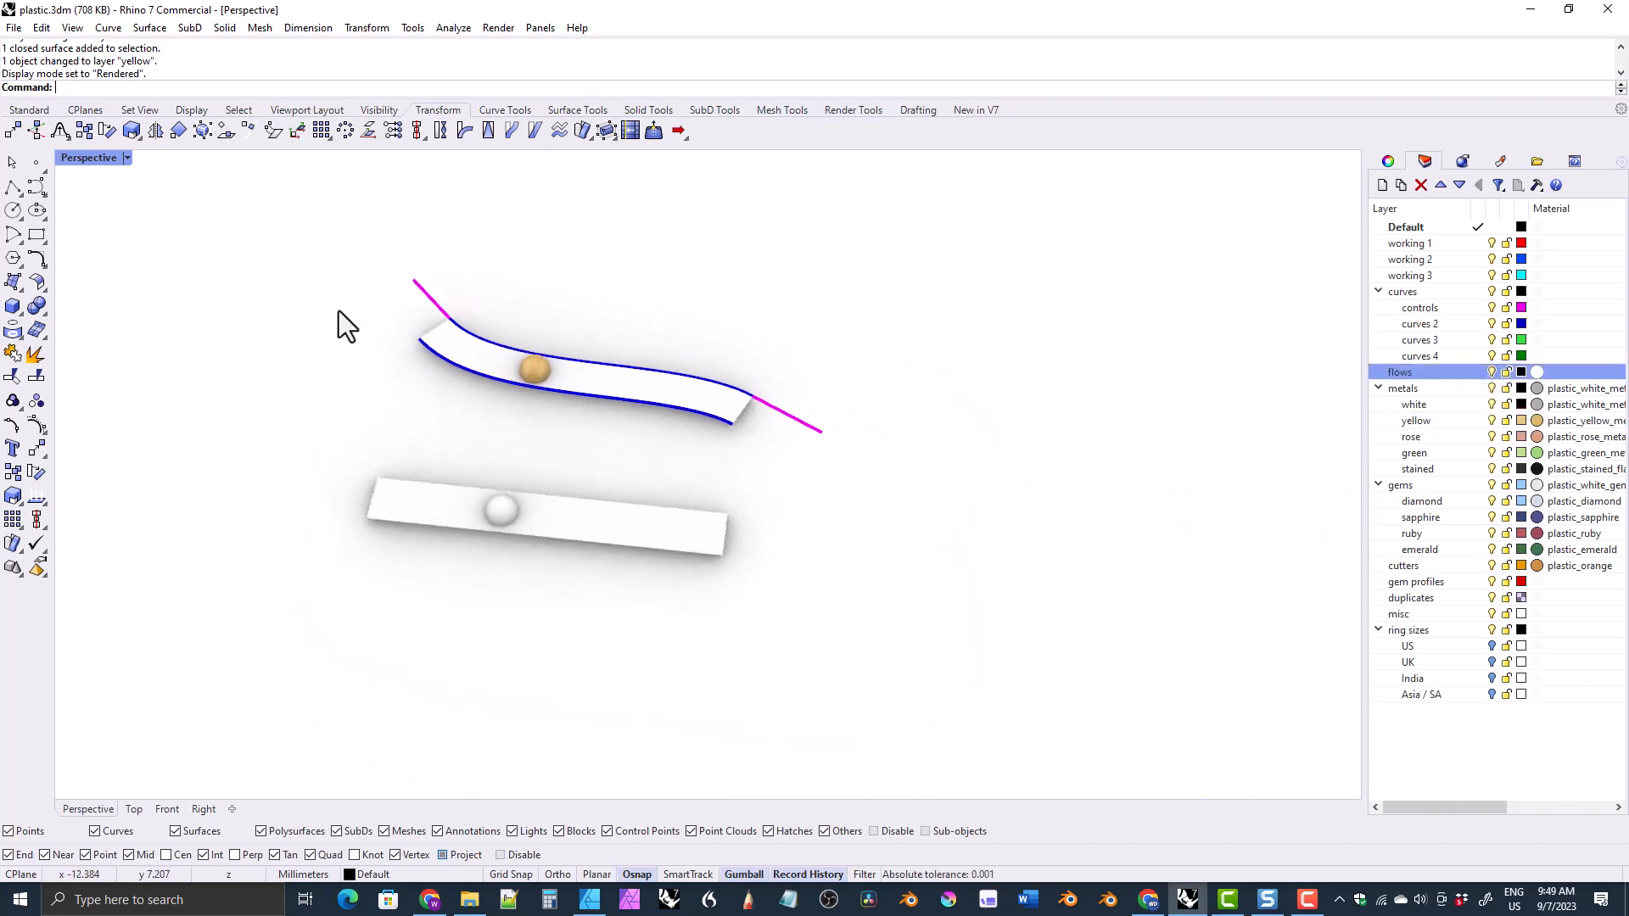
pyautogui.keyDown('shift'); pyautogui.moveTo(339, 311); pyautogui.dragTo(451, 343, button='right'); pyautogui.keyUp('shift')
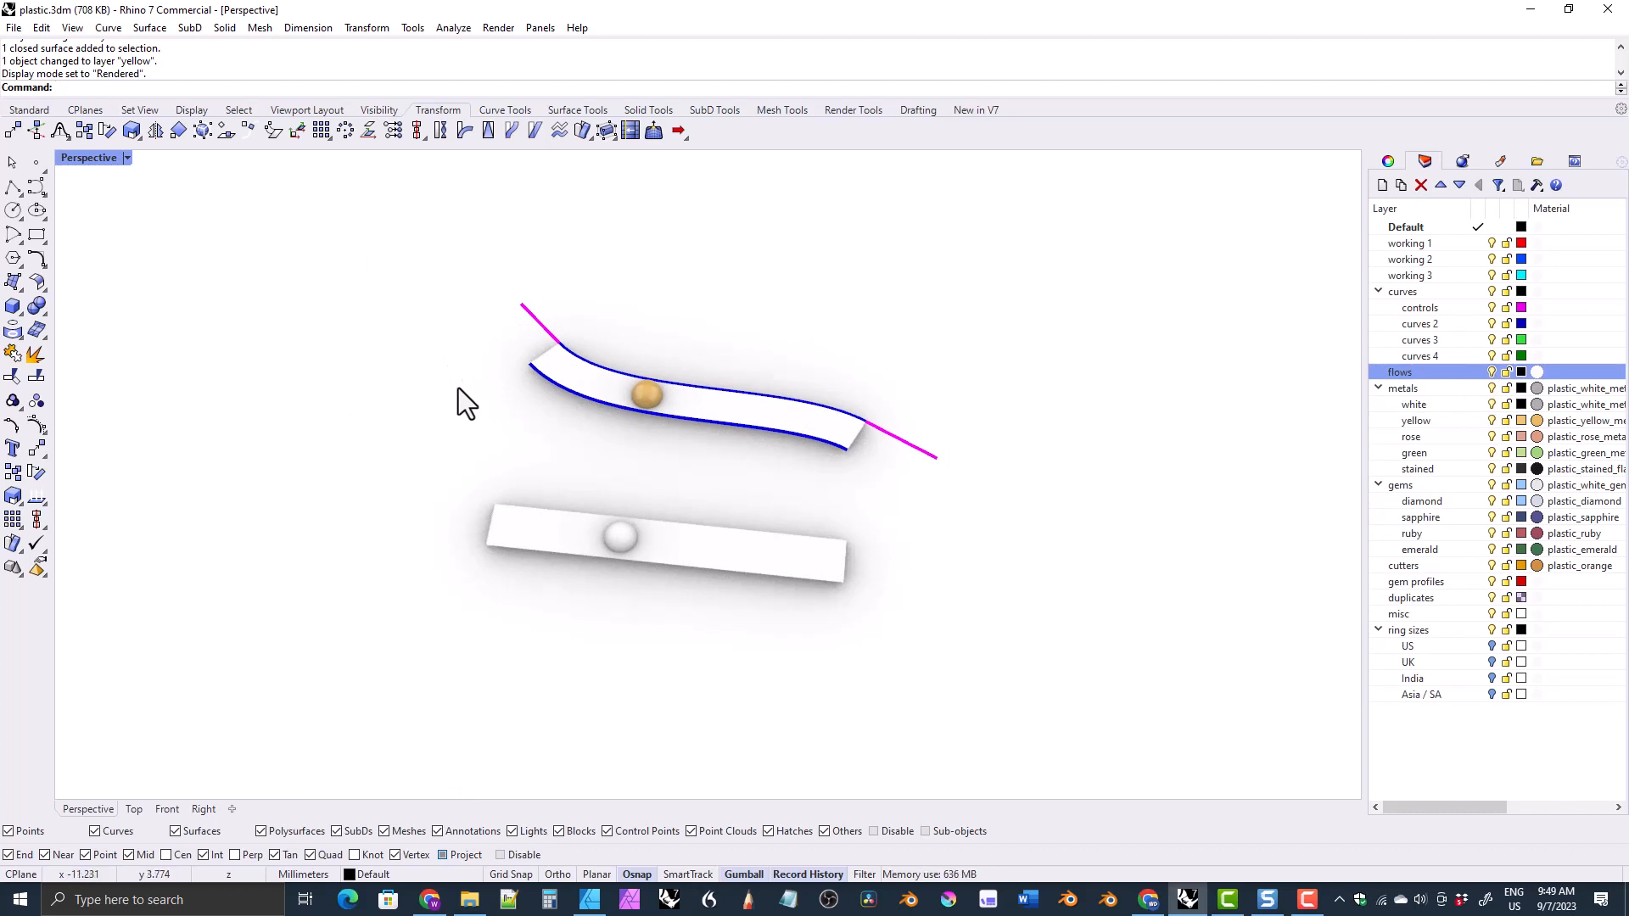
pyautogui.keyDown('shift'); pyautogui.moveTo(447, 319); pyautogui.dragTo(450, 367, button='right'); pyautogui.keyUp('shift')
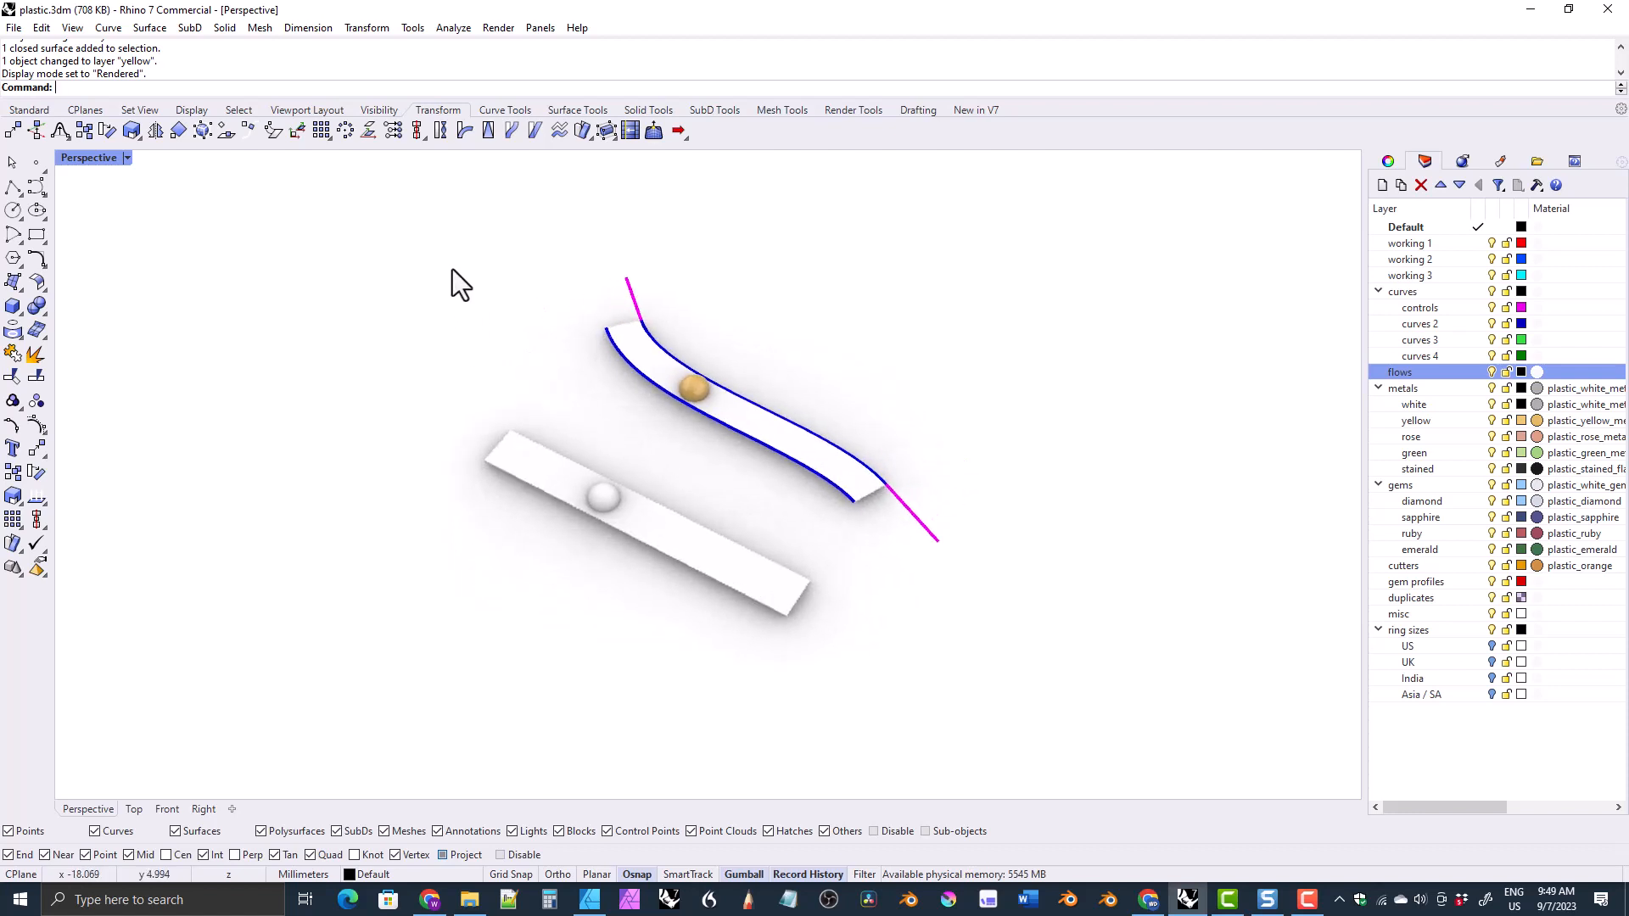
pyautogui.moveTo(393, 225); pyautogui.dragTo(1008, 641)
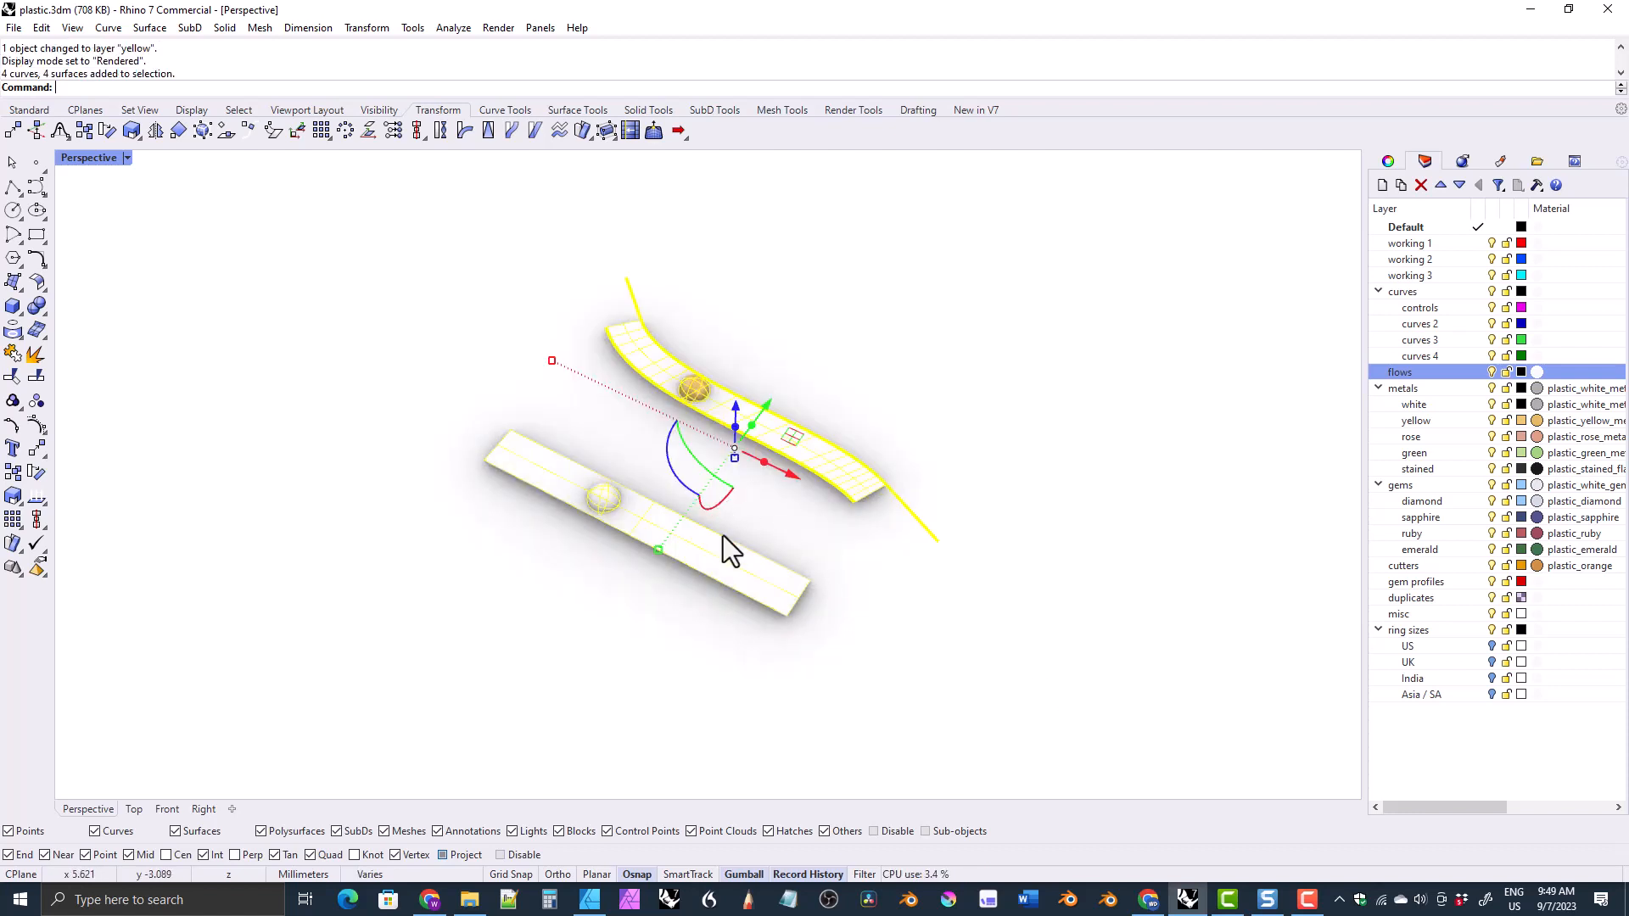
pyautogui.hotkey('ctrl', 'c')
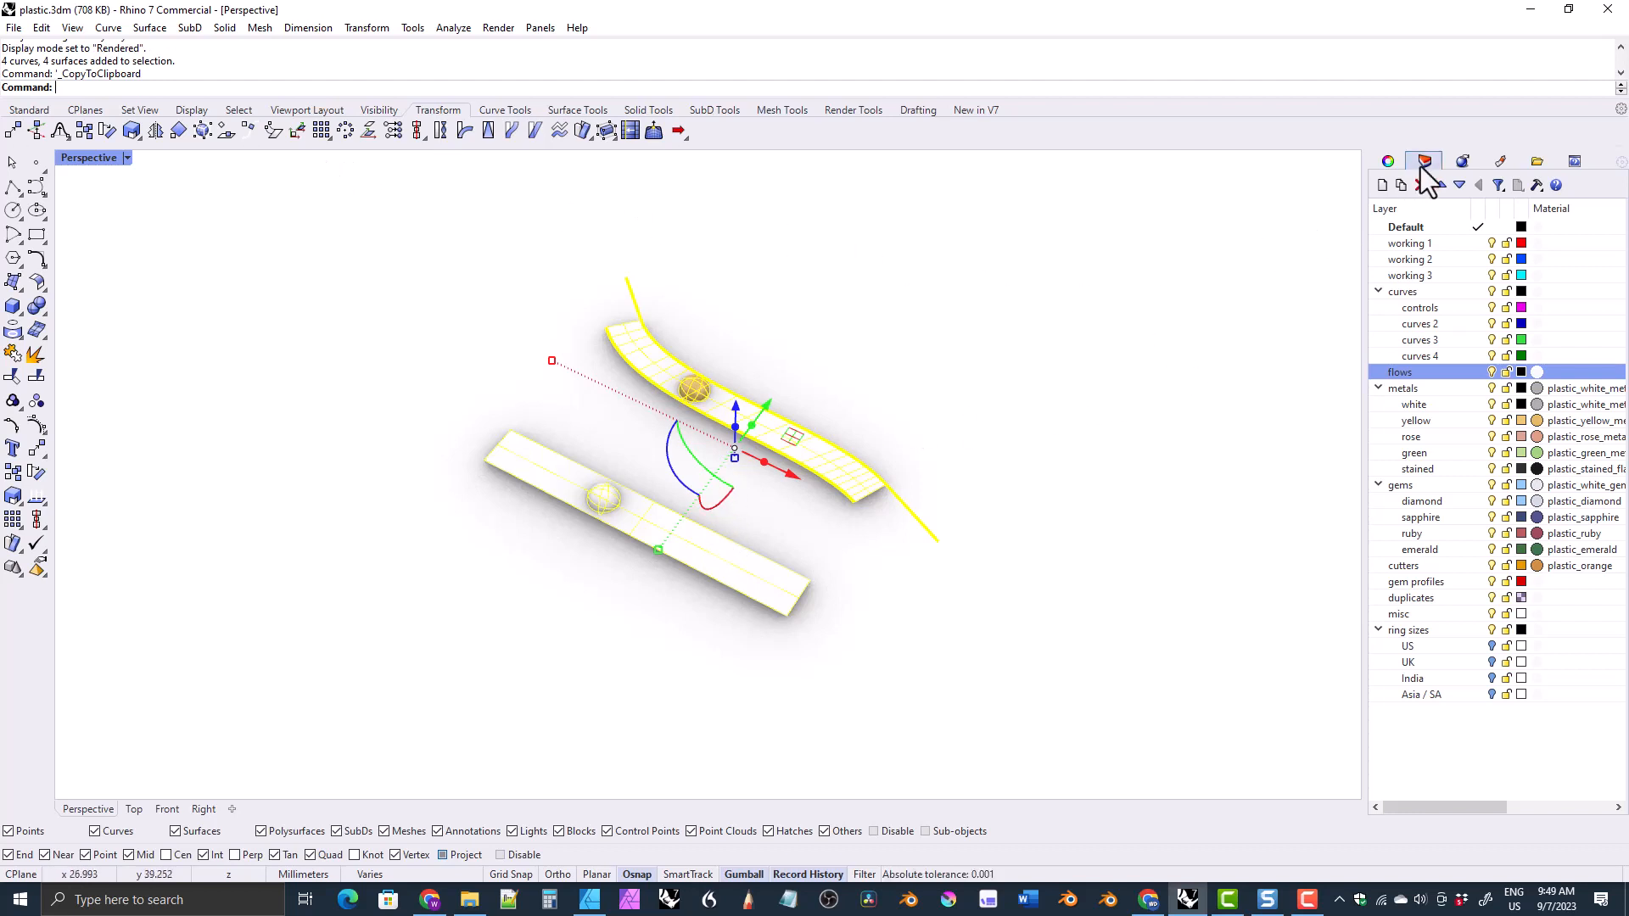
# Step: Open stylized.3dm from the wdJewelry7 templates folder, discarding the changes to plastic.3dm
pyautogui.click(1535, 162)
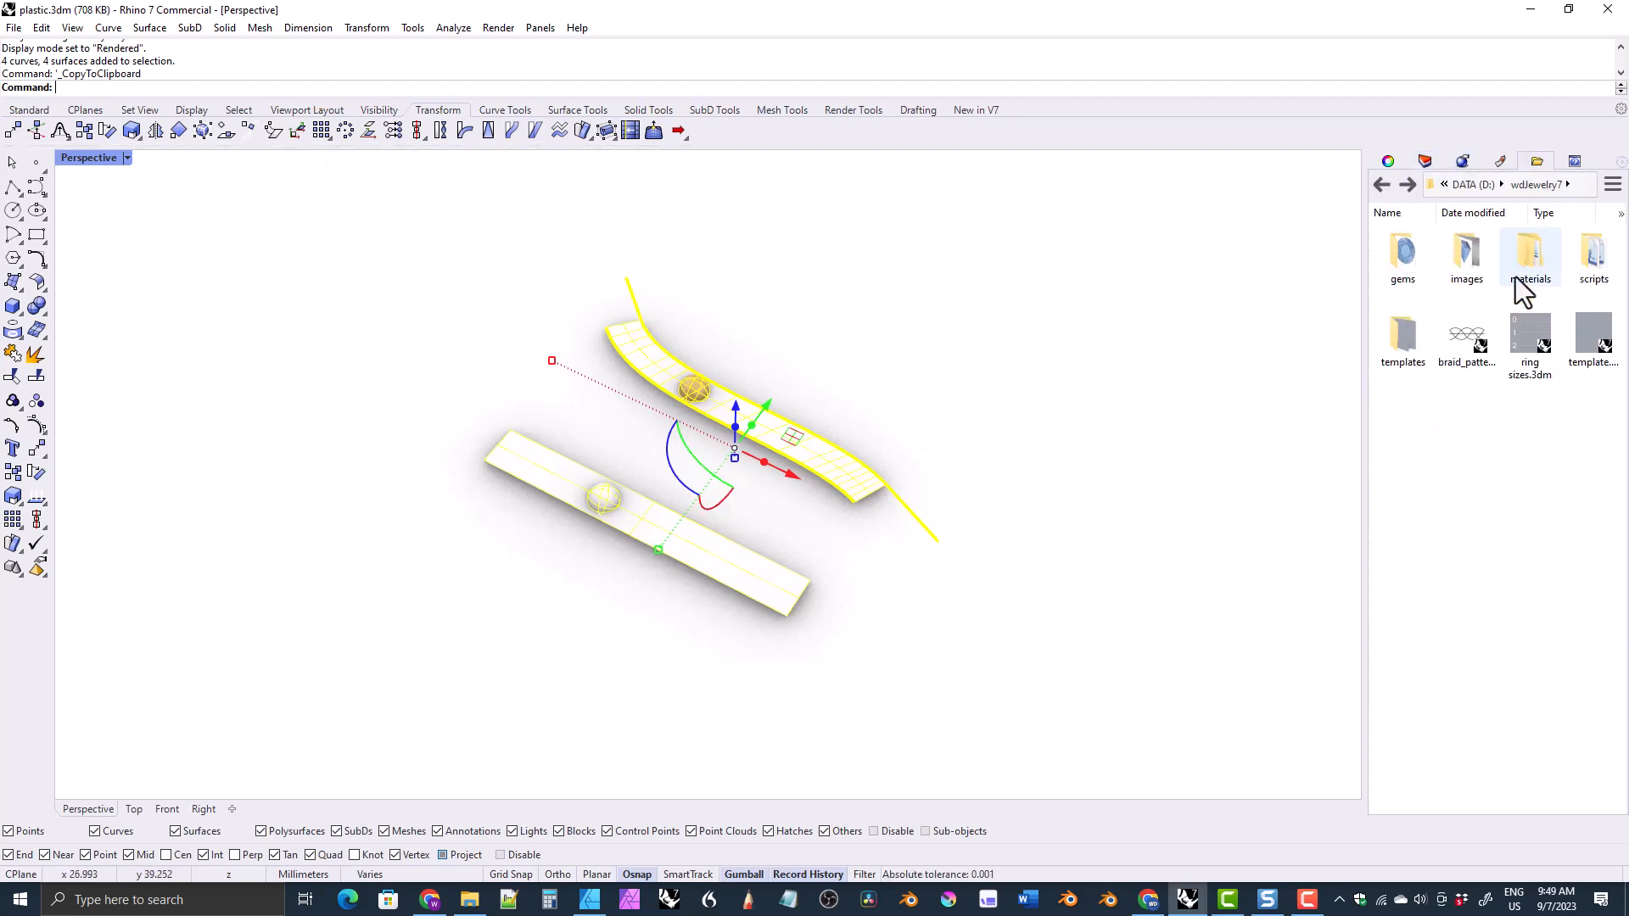
pyautogui.doubleClick(1400, 336)
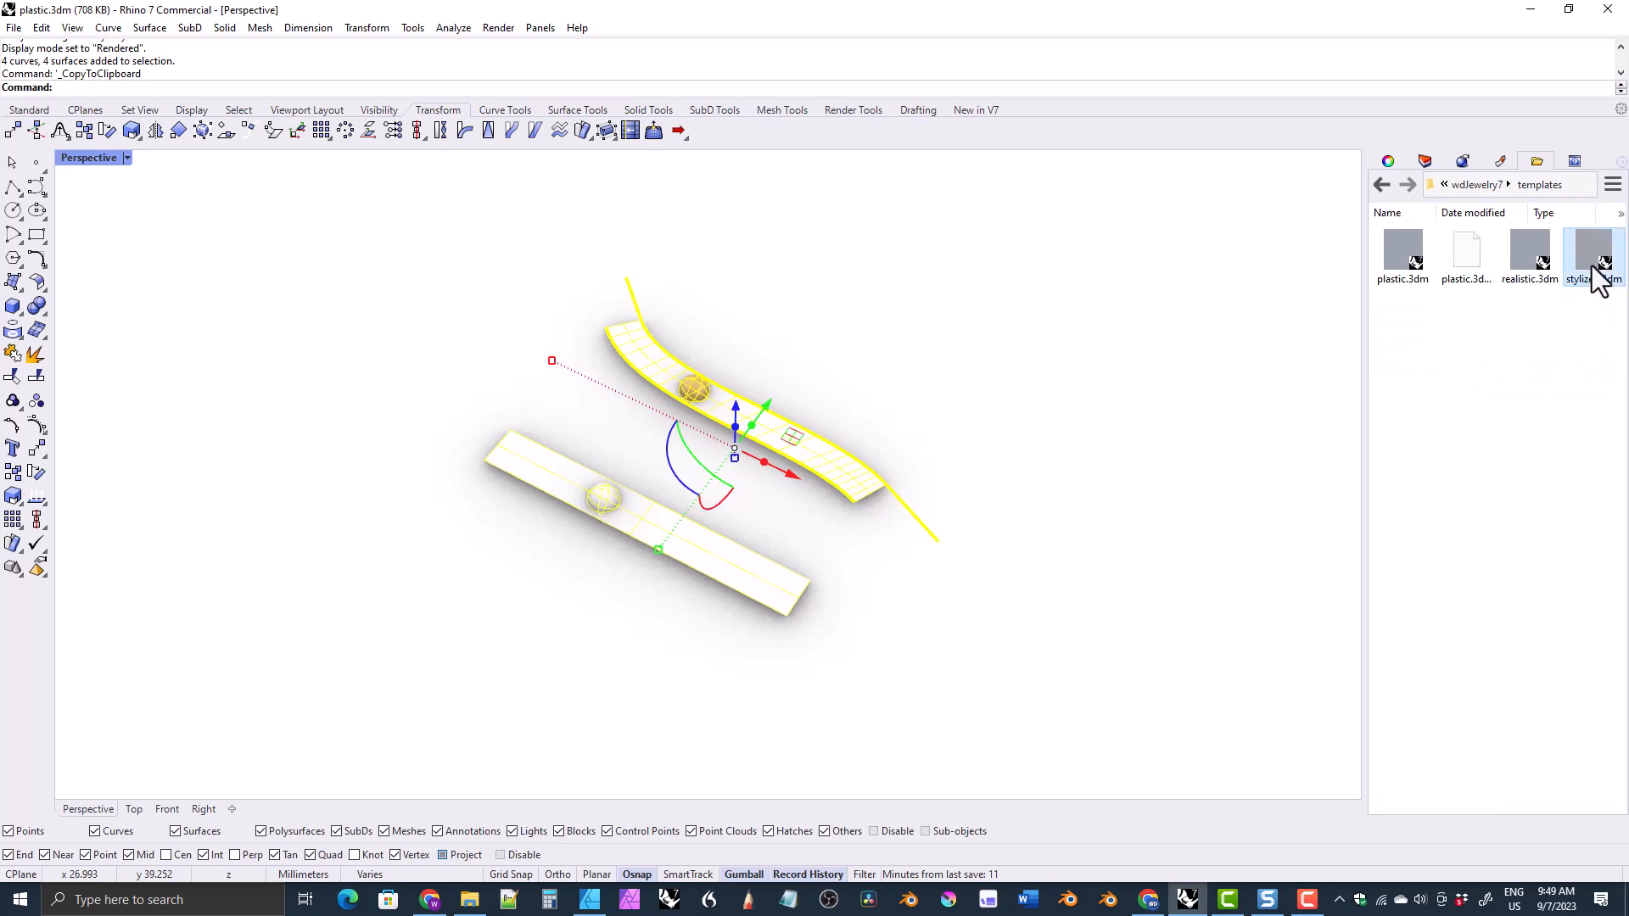
pyautogui.moveTo(1595, 259); pyautogui.dragTo(1076, 501)
pyautogui.click(669, 430)
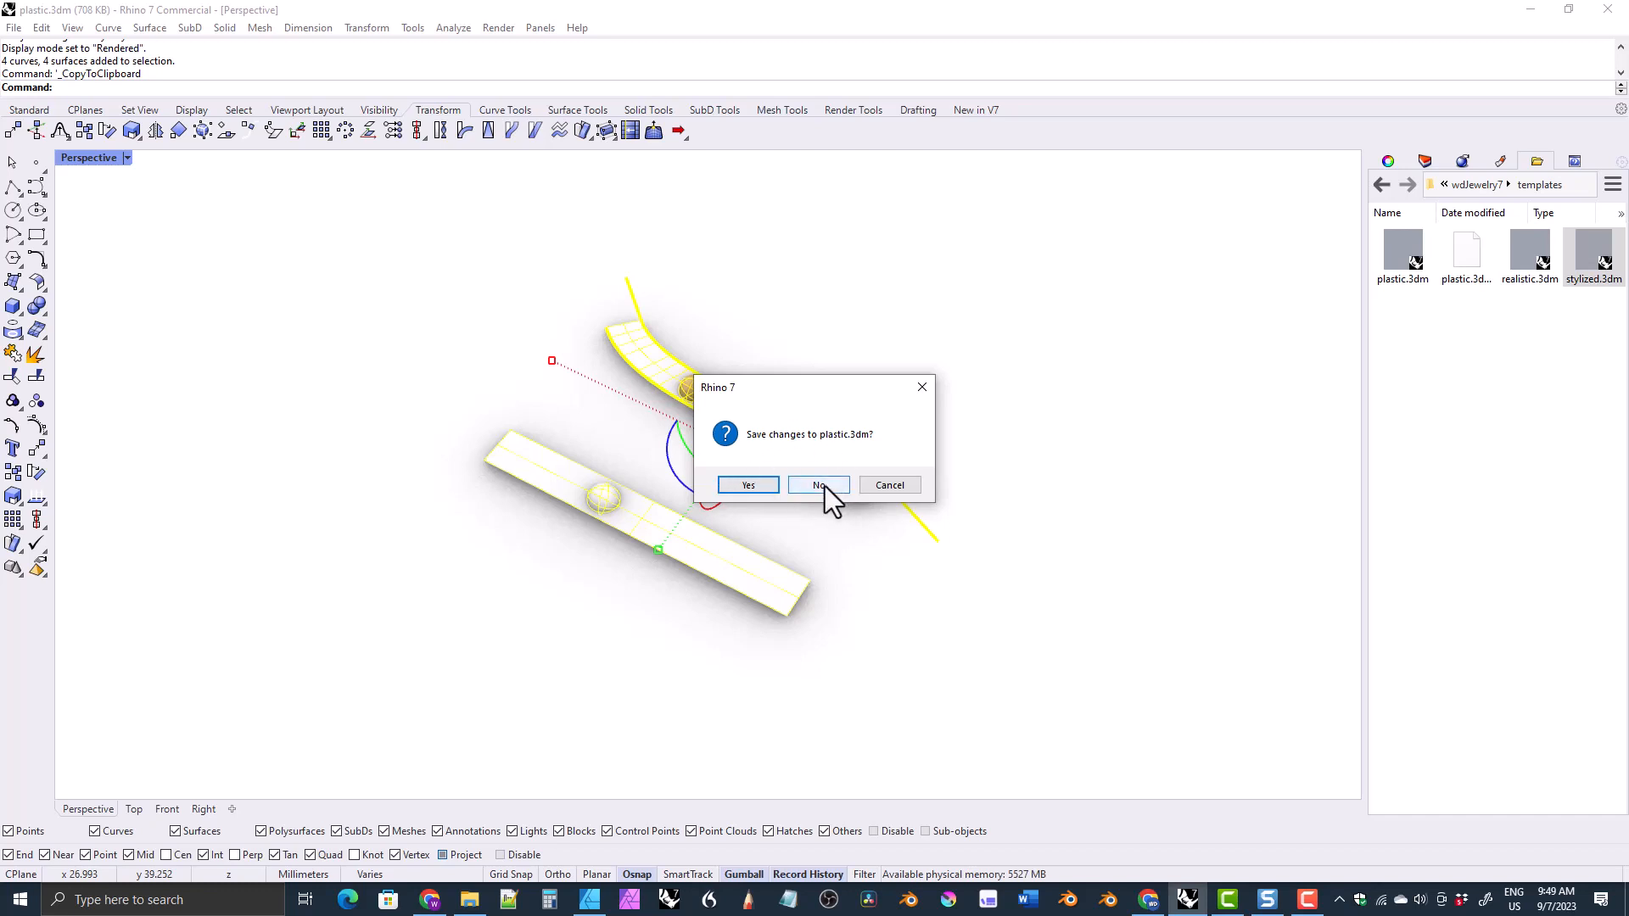
pyautogui.click(821, 487)
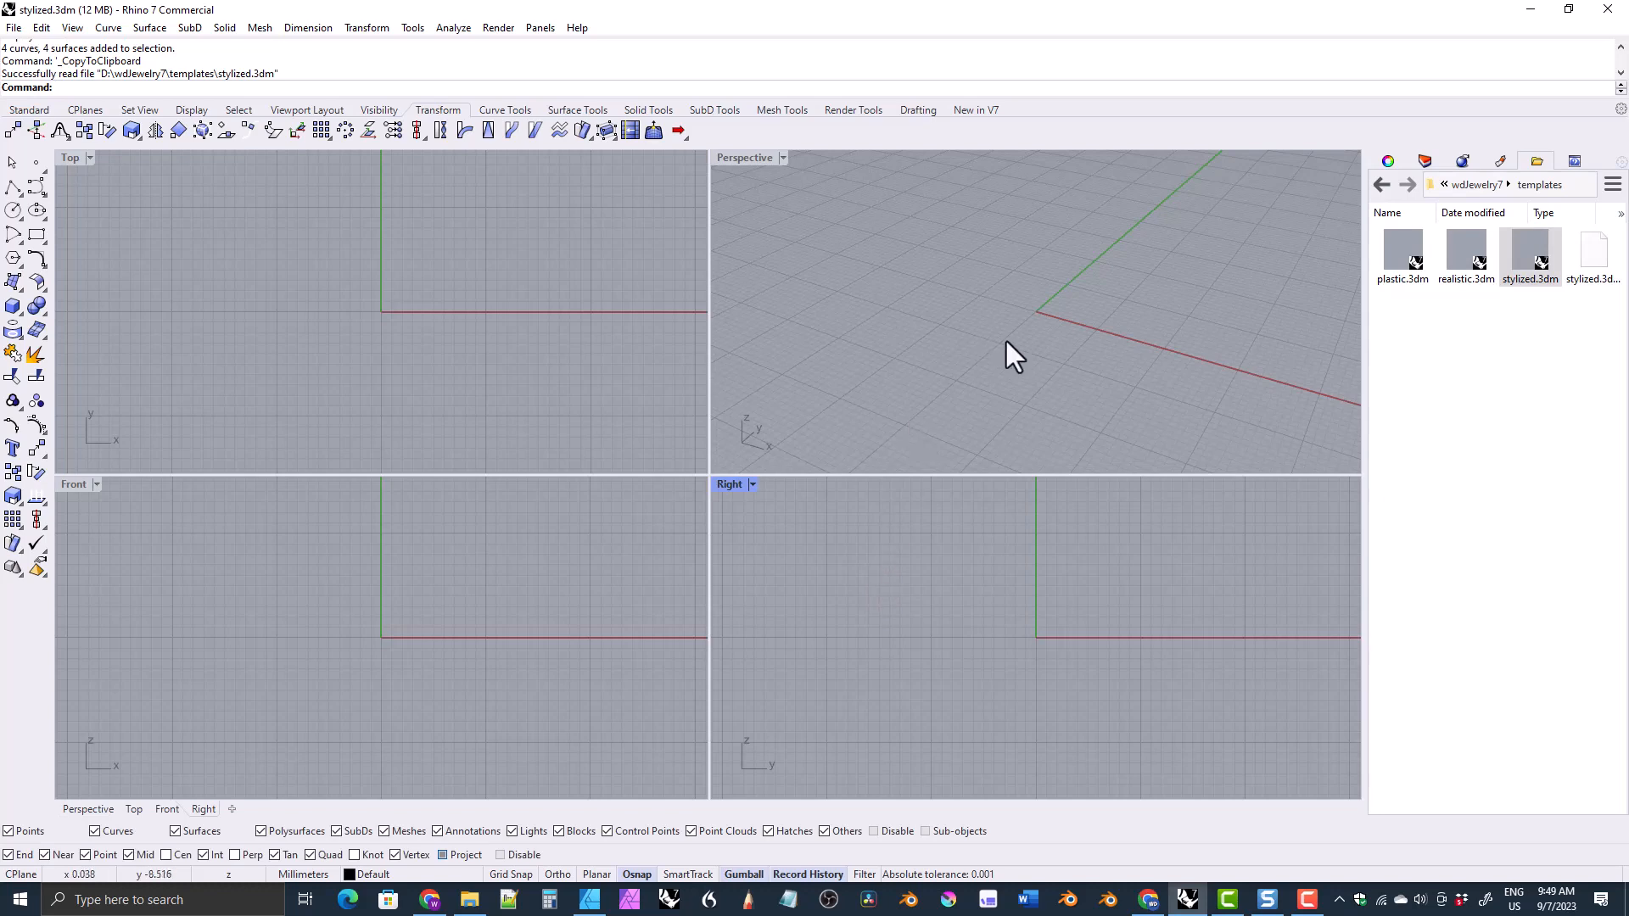
# Step: Paste the copied geometry into the stylized template and maximize the Perspective view, with the layer list on display
pyautogui.hotkey('ctrl', 'v')
pyautogui.click(883, 348)
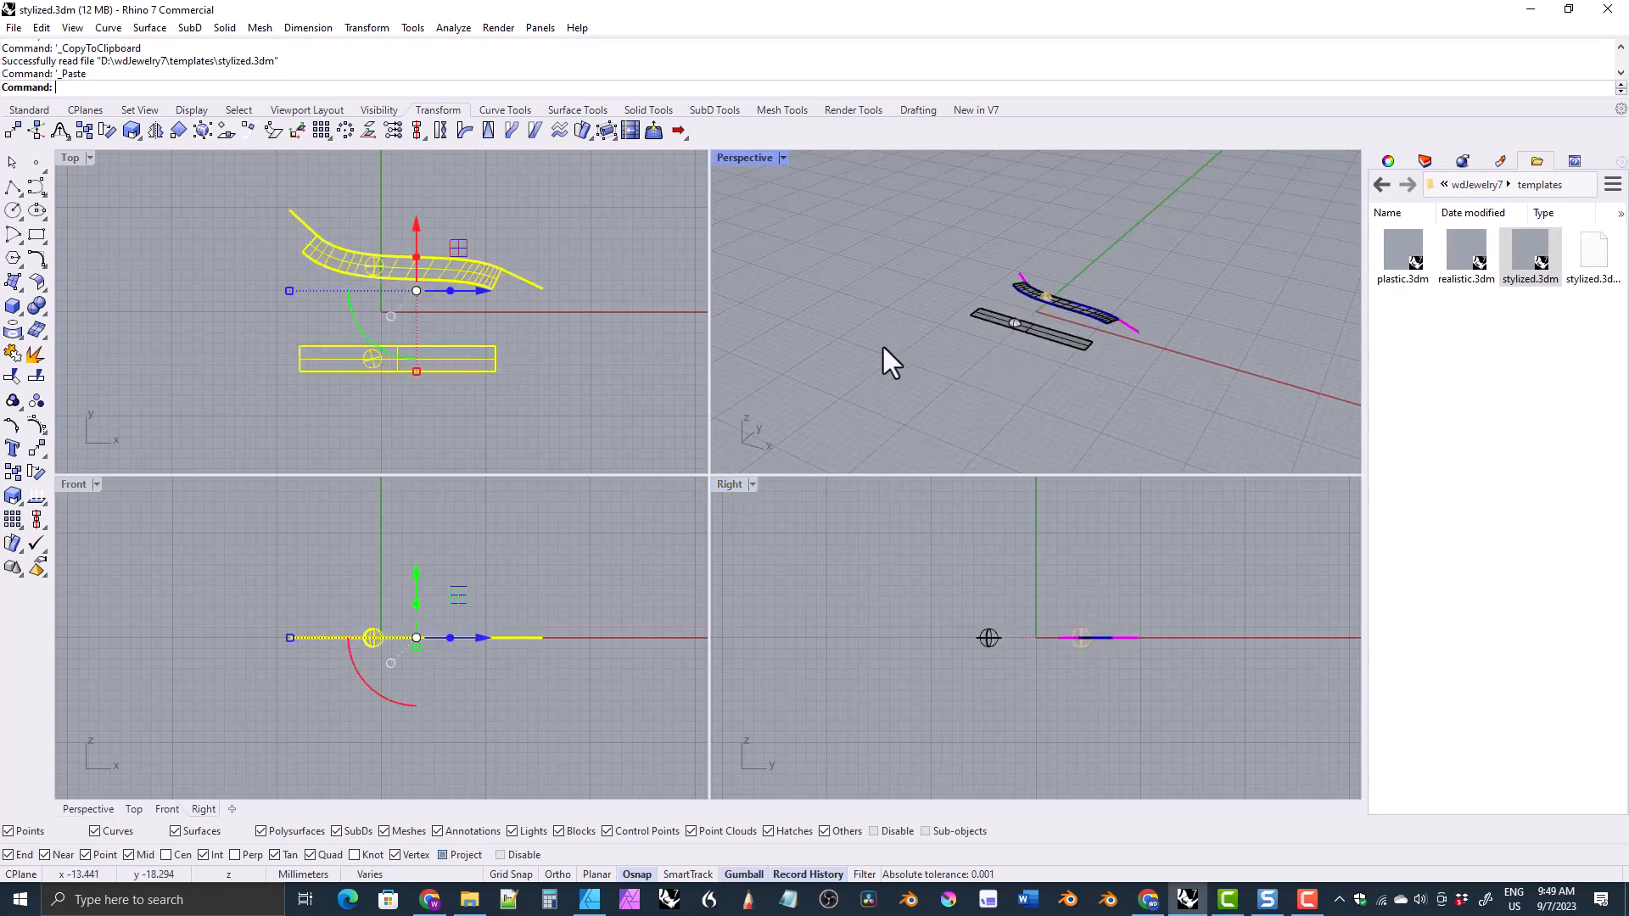
pyautogui.doubleClick(740, 163)
pyautogui.moveTo(746, 237); pyautogui.dragTo(568, 443, button='right')
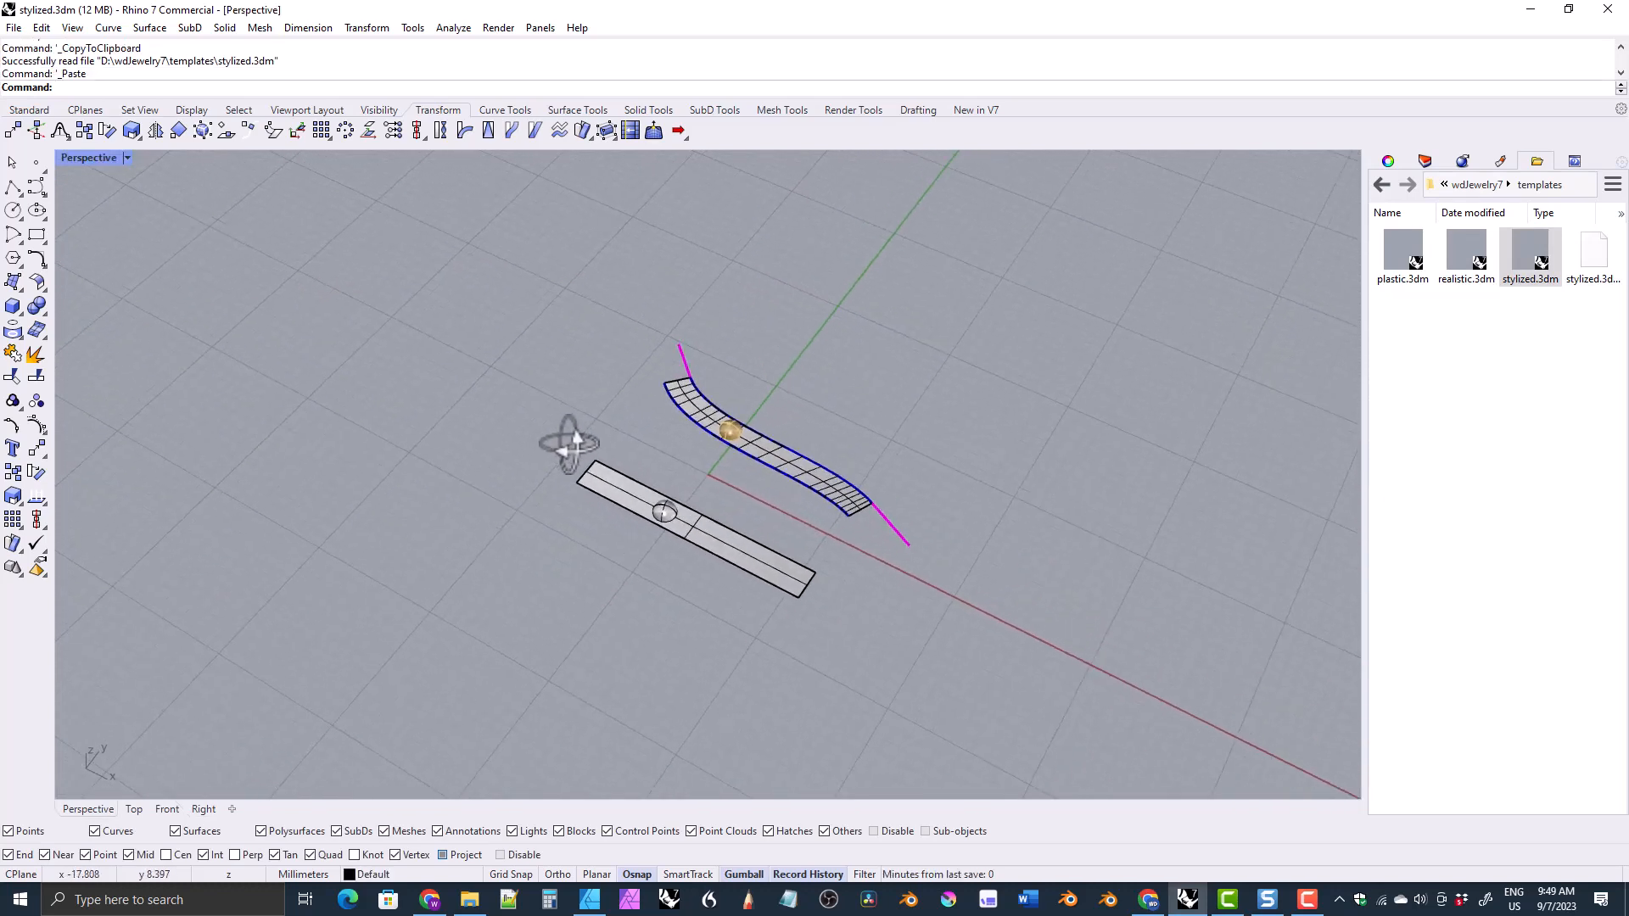
pyautogui.click(1424, 161)
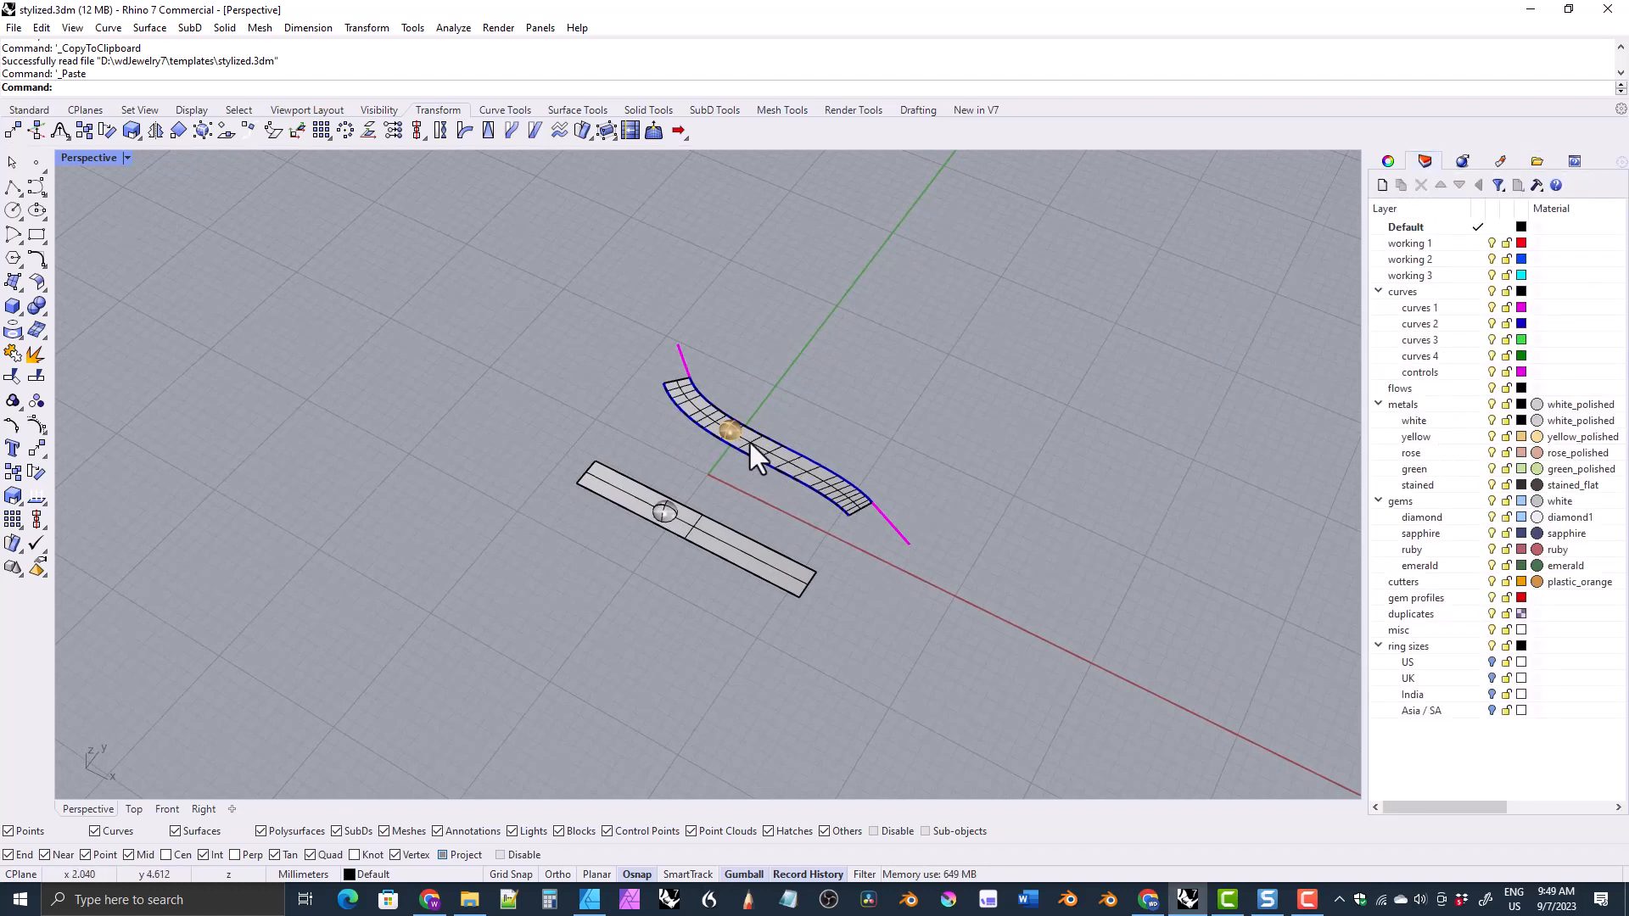
# Step: Set the stylized template's Perspective view to Rendered display to inspect the polished yellow material on the flowed sphere
pyautogui.scroll(5, 760, 484)
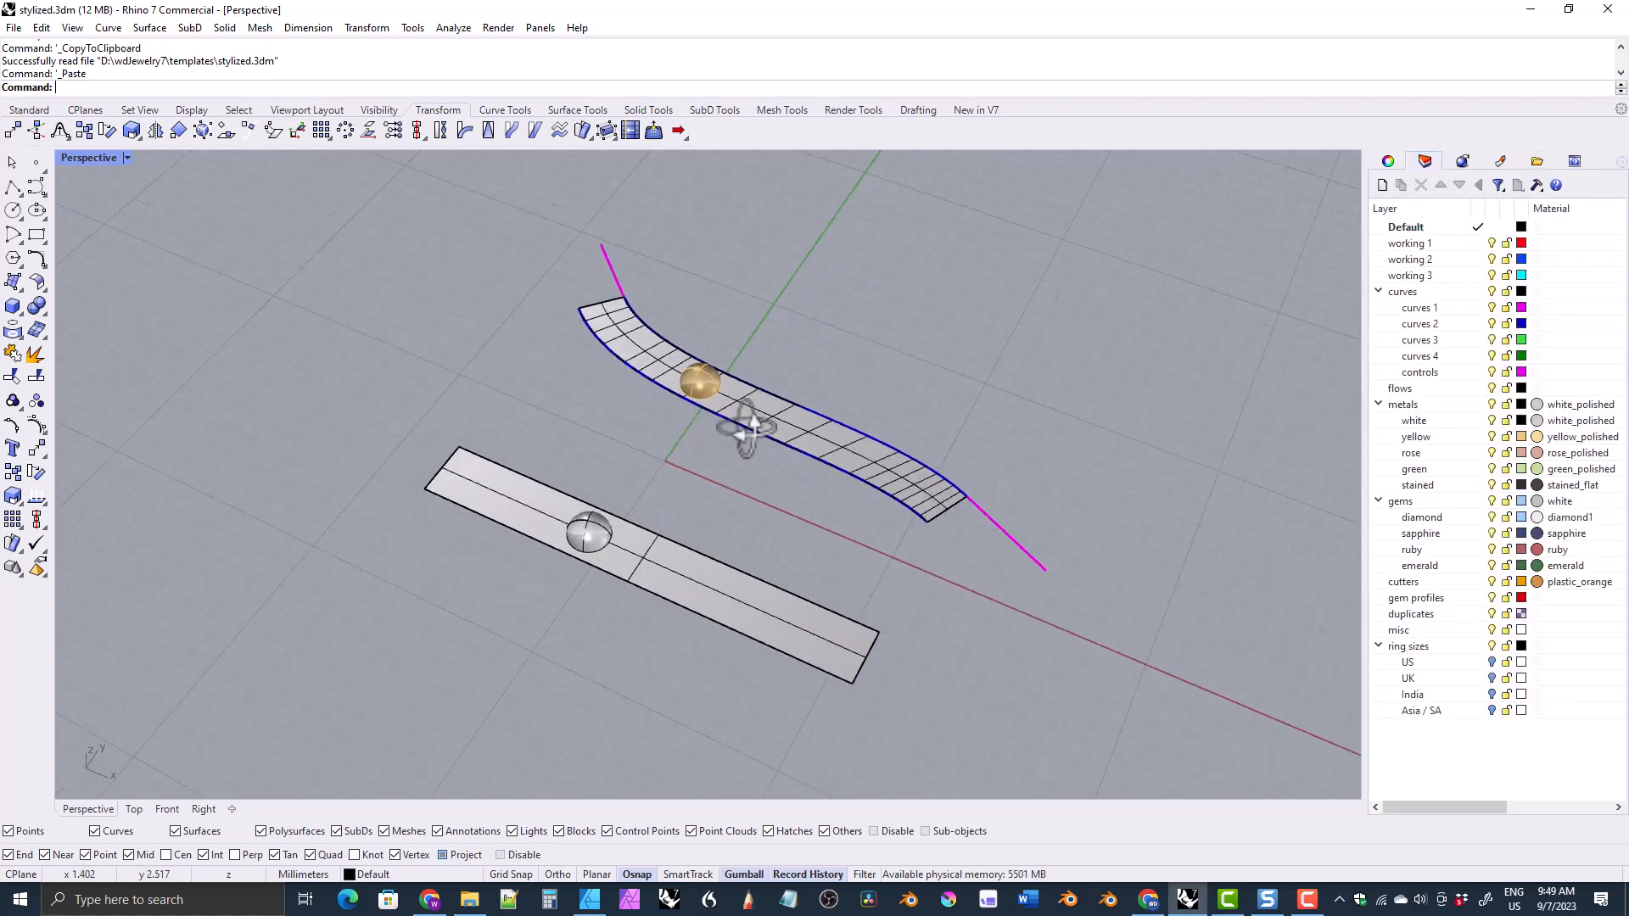
pyautogui.keyDown('shift'); pyautogui.moveTo(745, 440); pyautogui.dragTo(711, 449, button='right'); pyautogui.keyUp('shift')
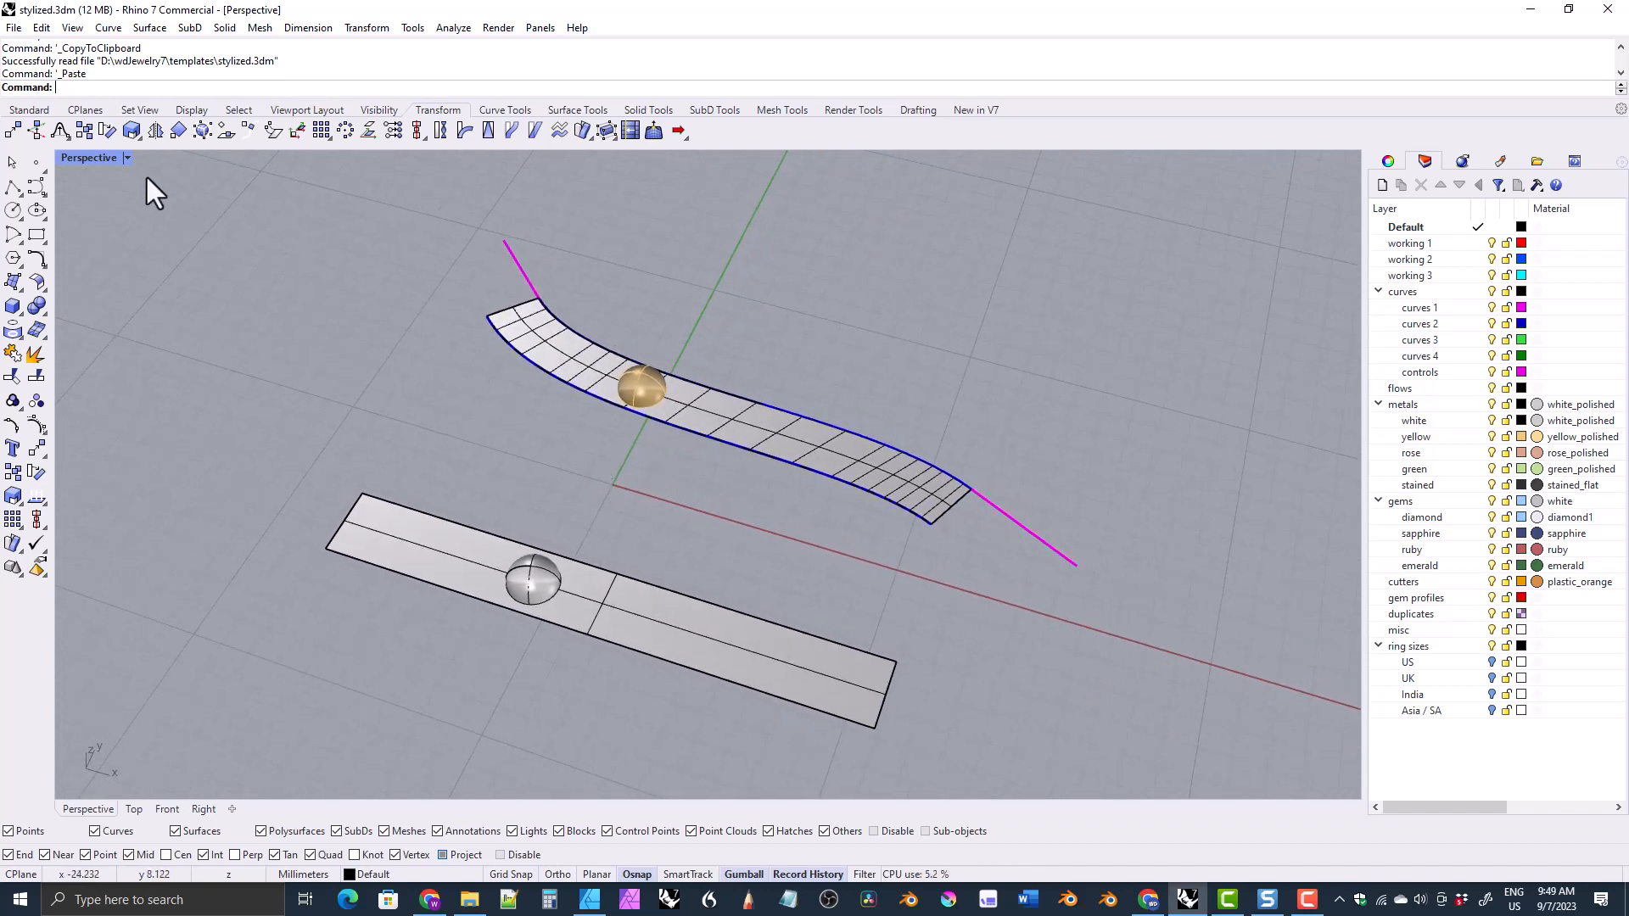
pyautogui.click(127, 158)
pyautogui.click(181, 133)
pyautogui.moveTo(440, 328); pyautogui.dragTo(676, 399, button='right')
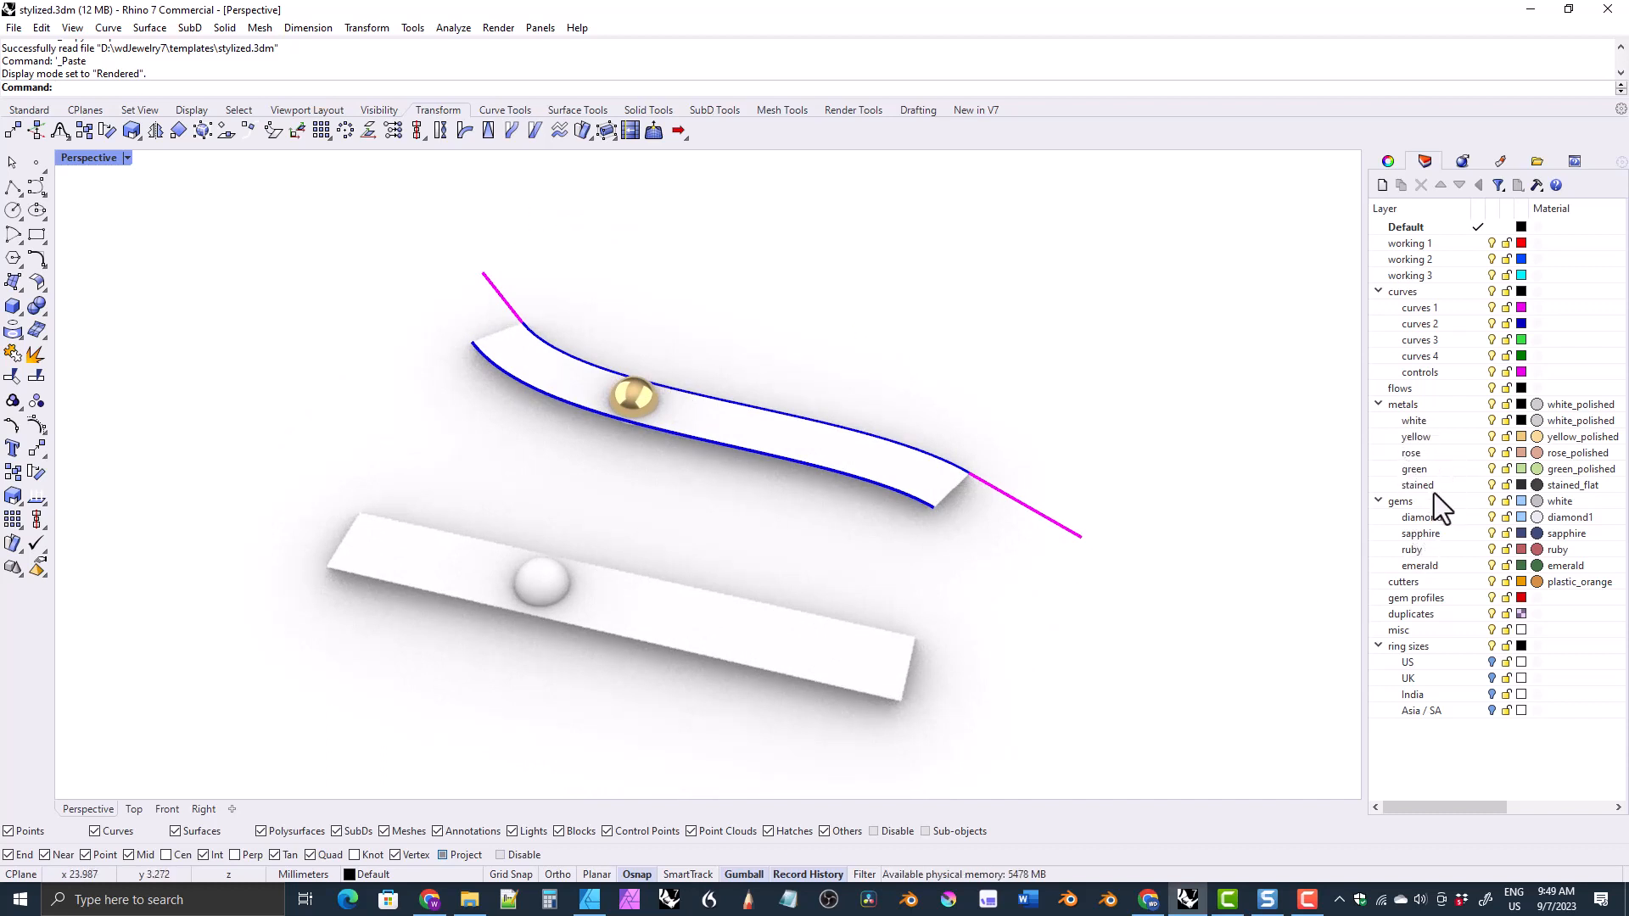
# Step: Preview the polished metals by assigning the flowed sphere first to the white layer and finally to the green layer
pyautogui.click(638, 395)
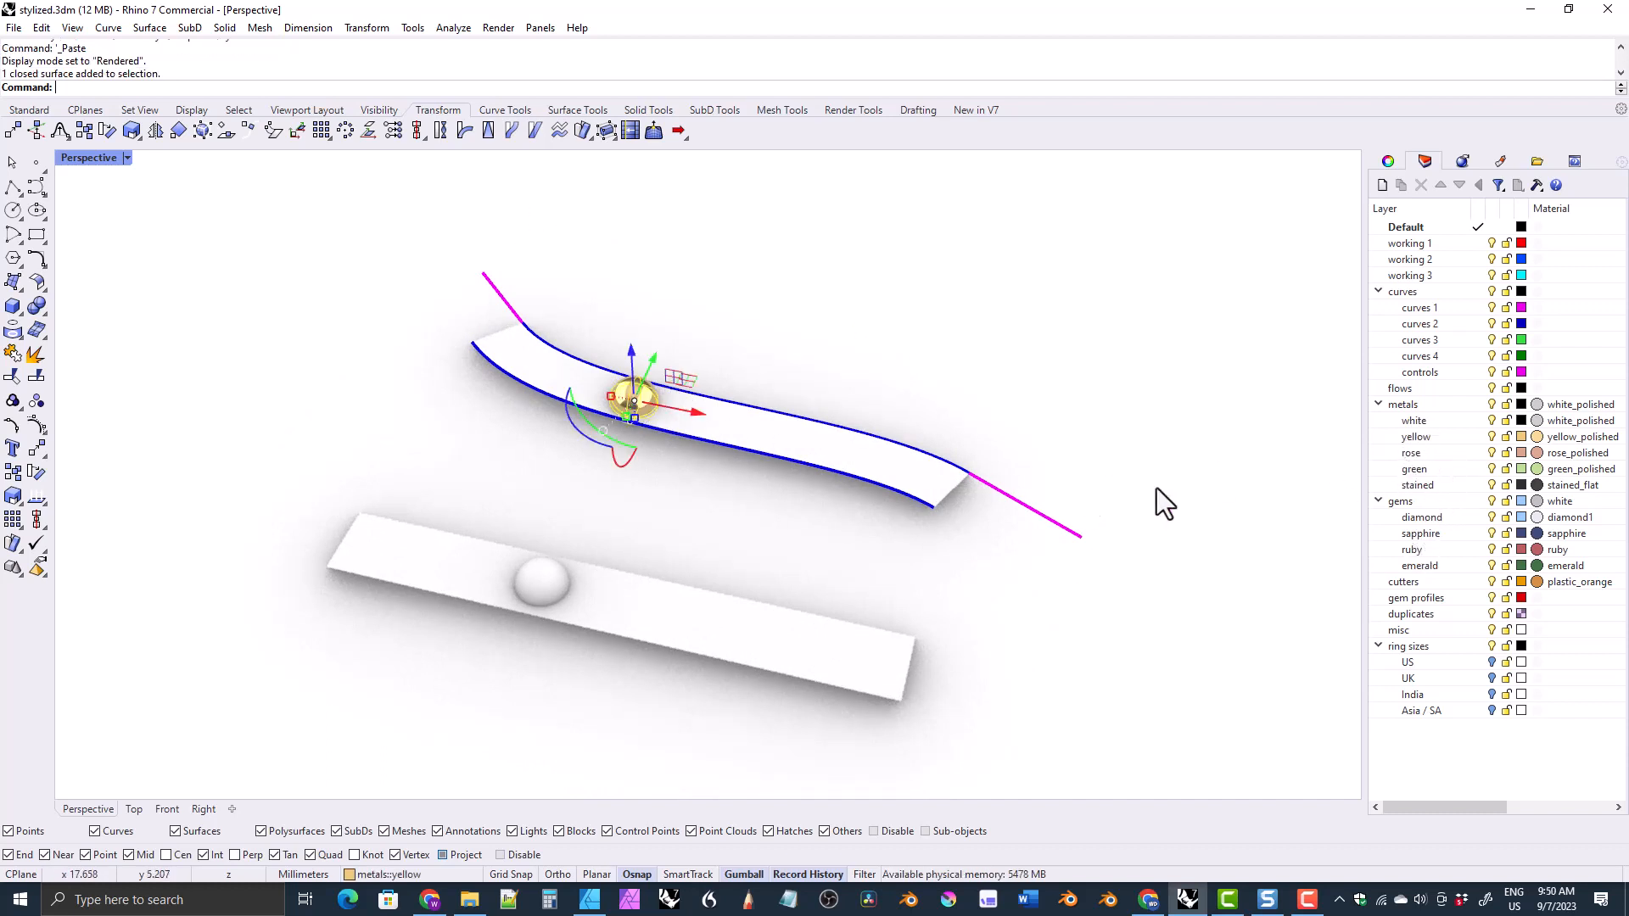
pyautogui.rightClick(1414, 421)
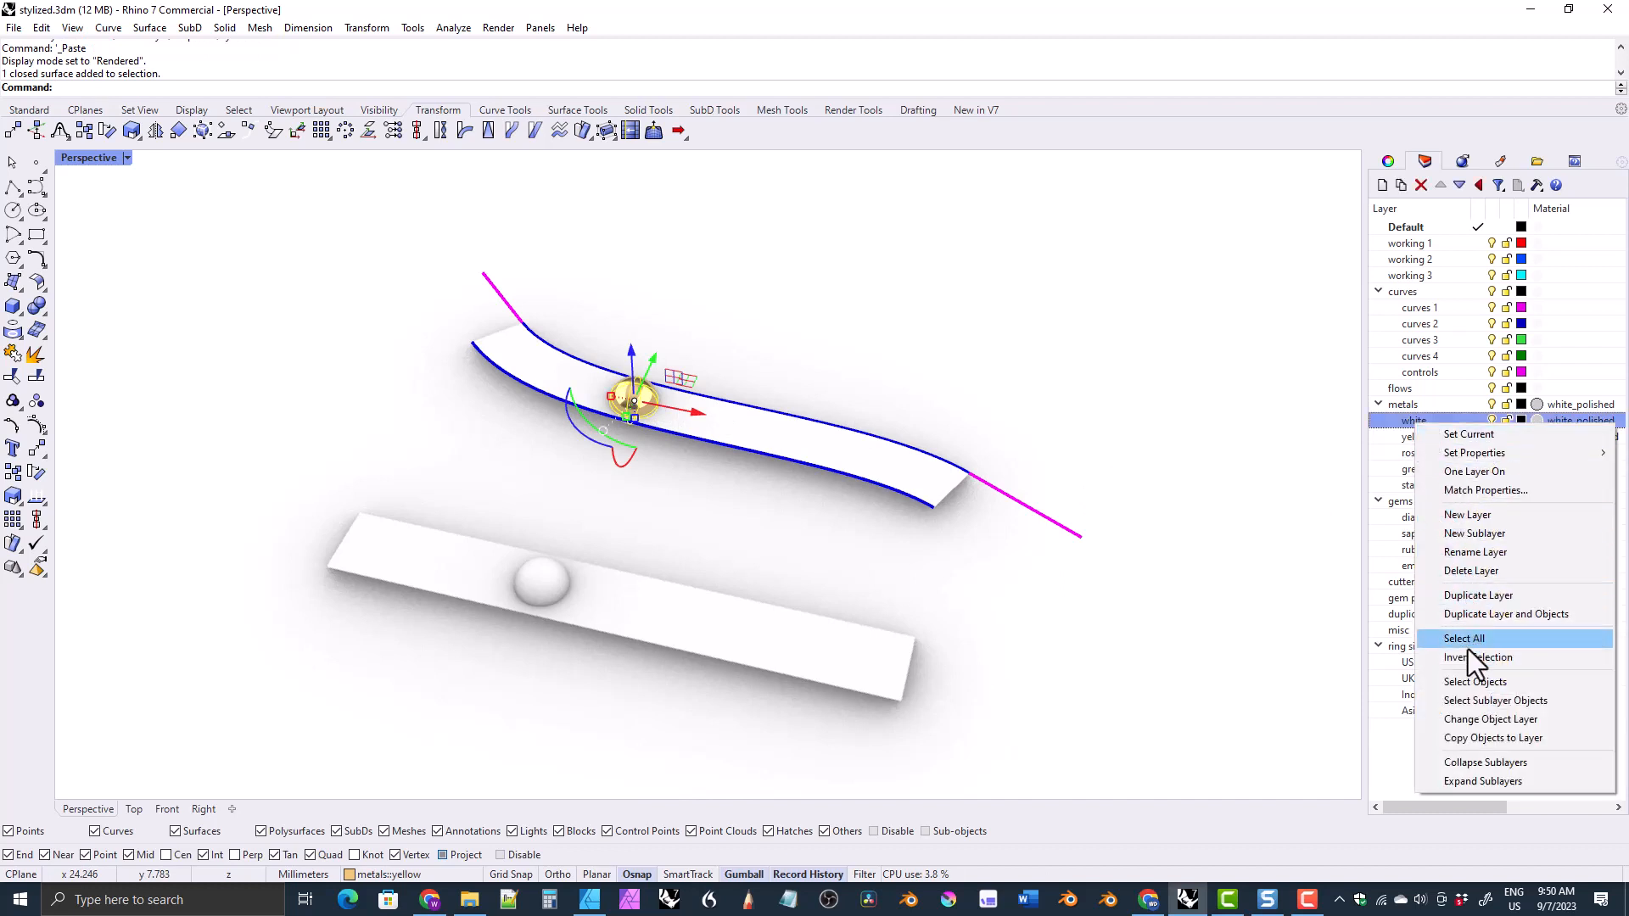
pyautogui.click(1465, 716)
pyautogui.rightClick(1413, 471)
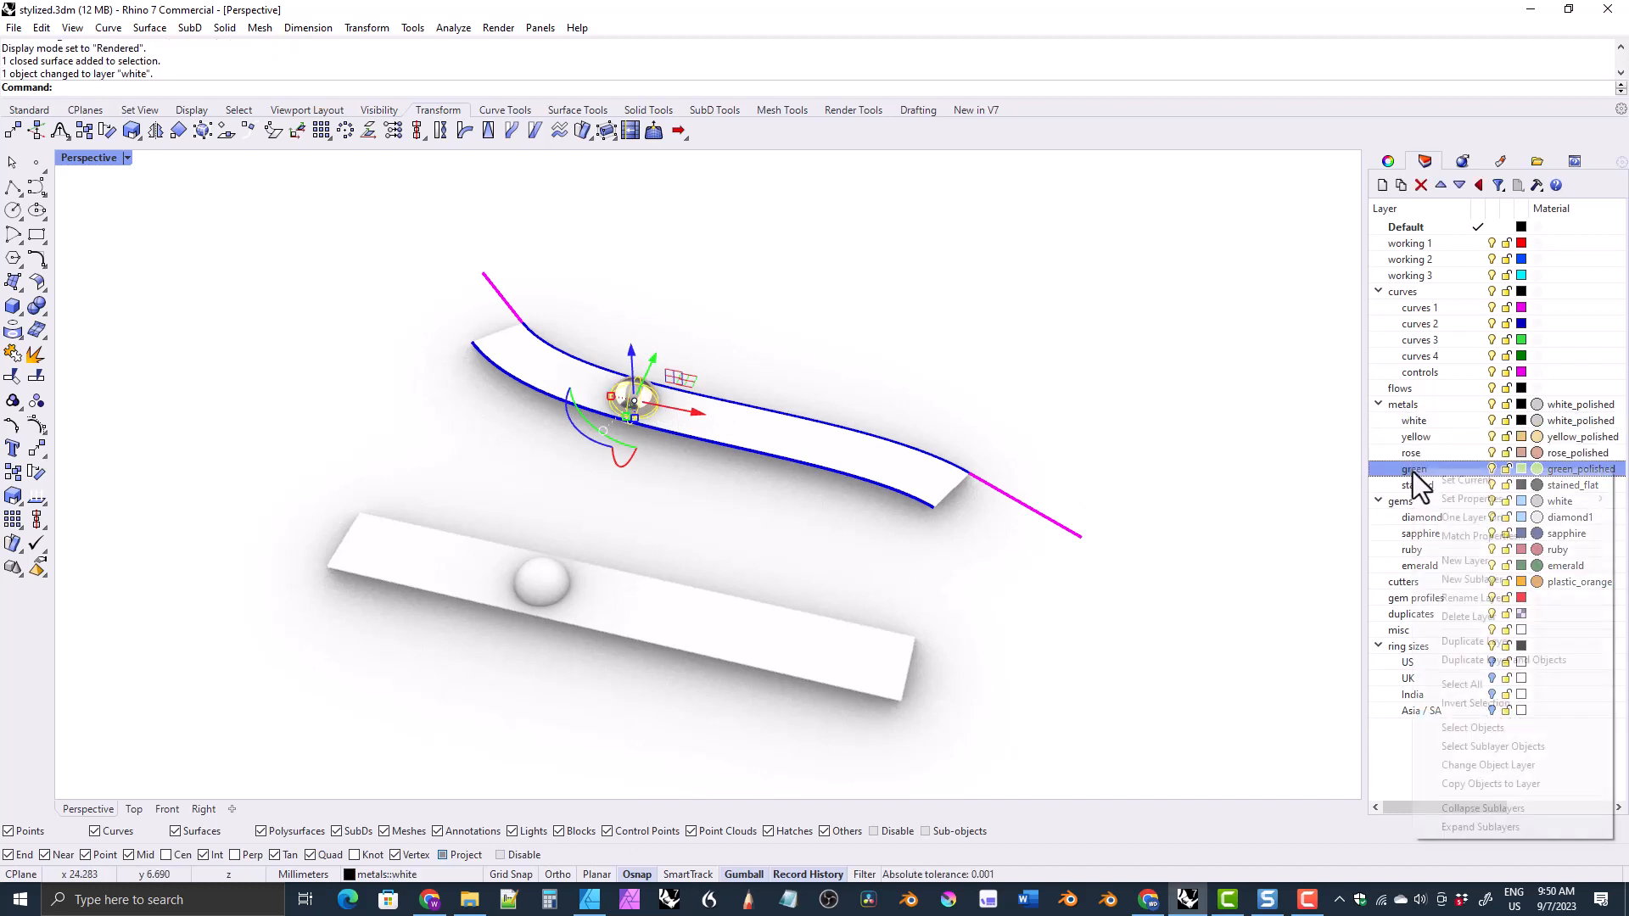
pyautogui.click(1451, 765)
pyautogui.click(1097, 644)
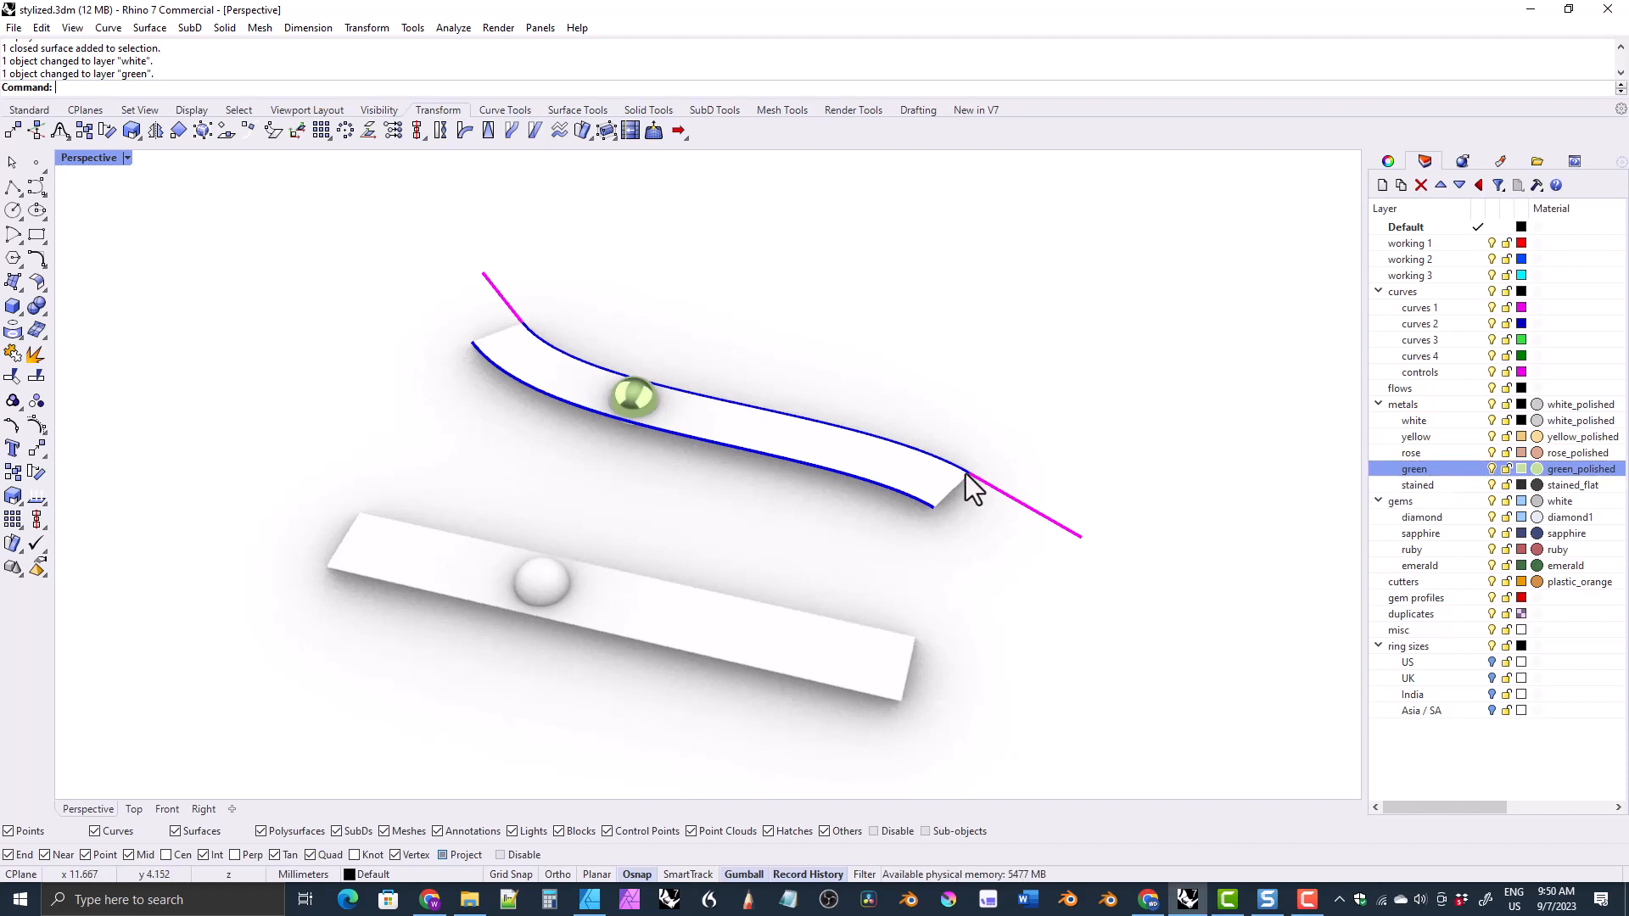
# Step: Assign the flowed sphere to the sapphire layer under gems and inspect its rendered material
pyautogui.moveTo(905, 452); pyautogui.dragTo(888, 509, button='right')
pyautogui.click(647, 407)
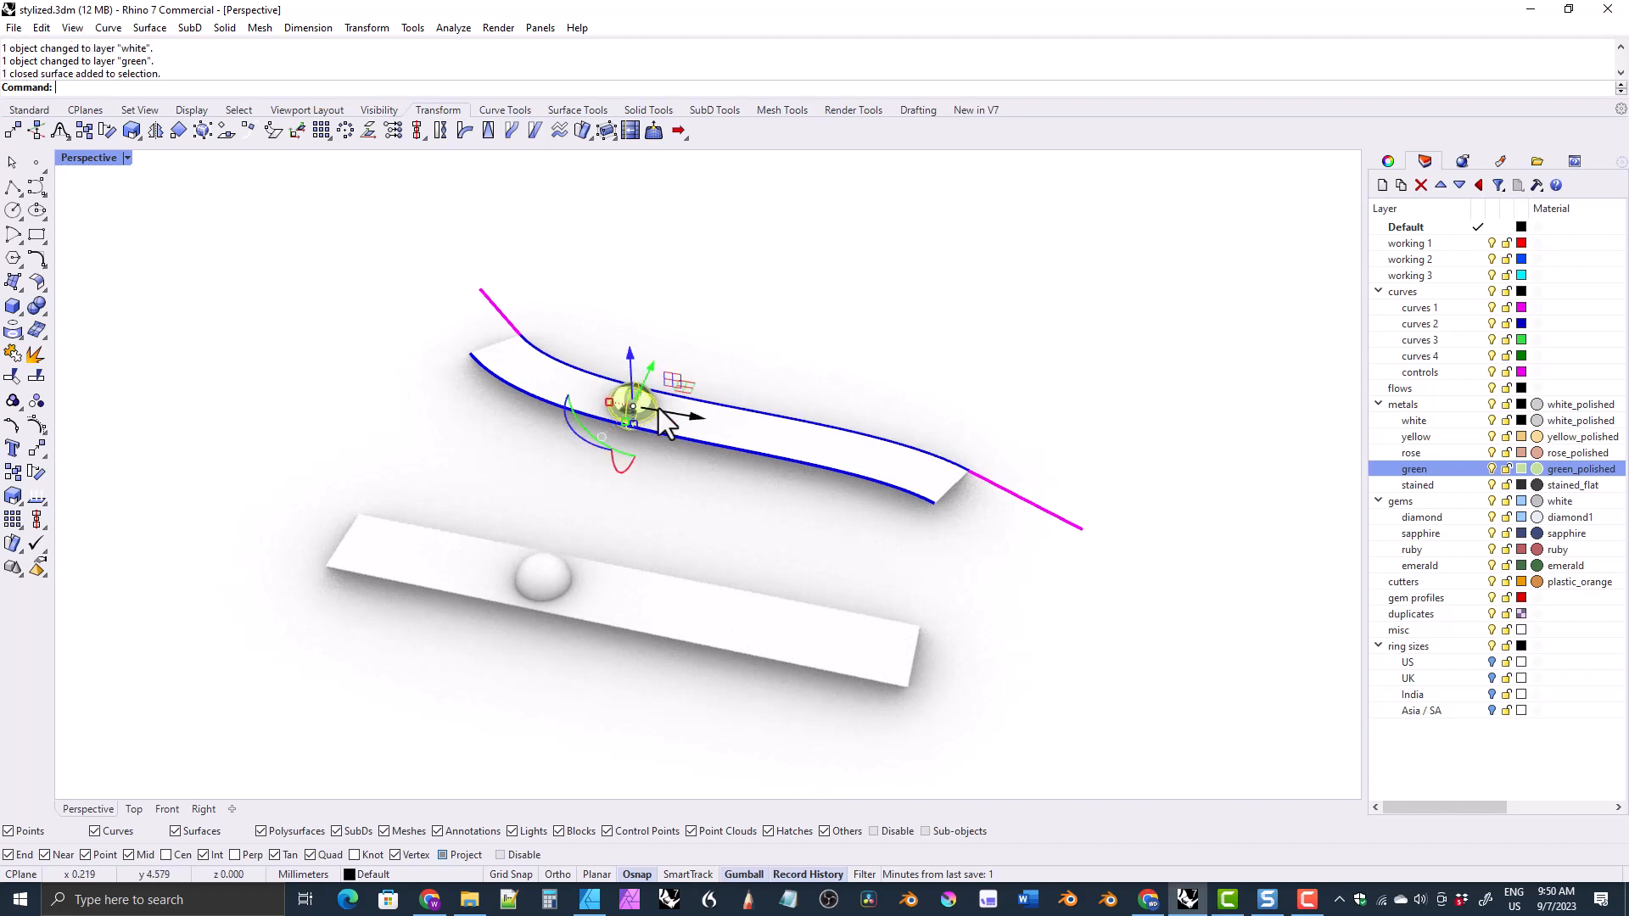
pyautogui.rightClick(1422, 537)
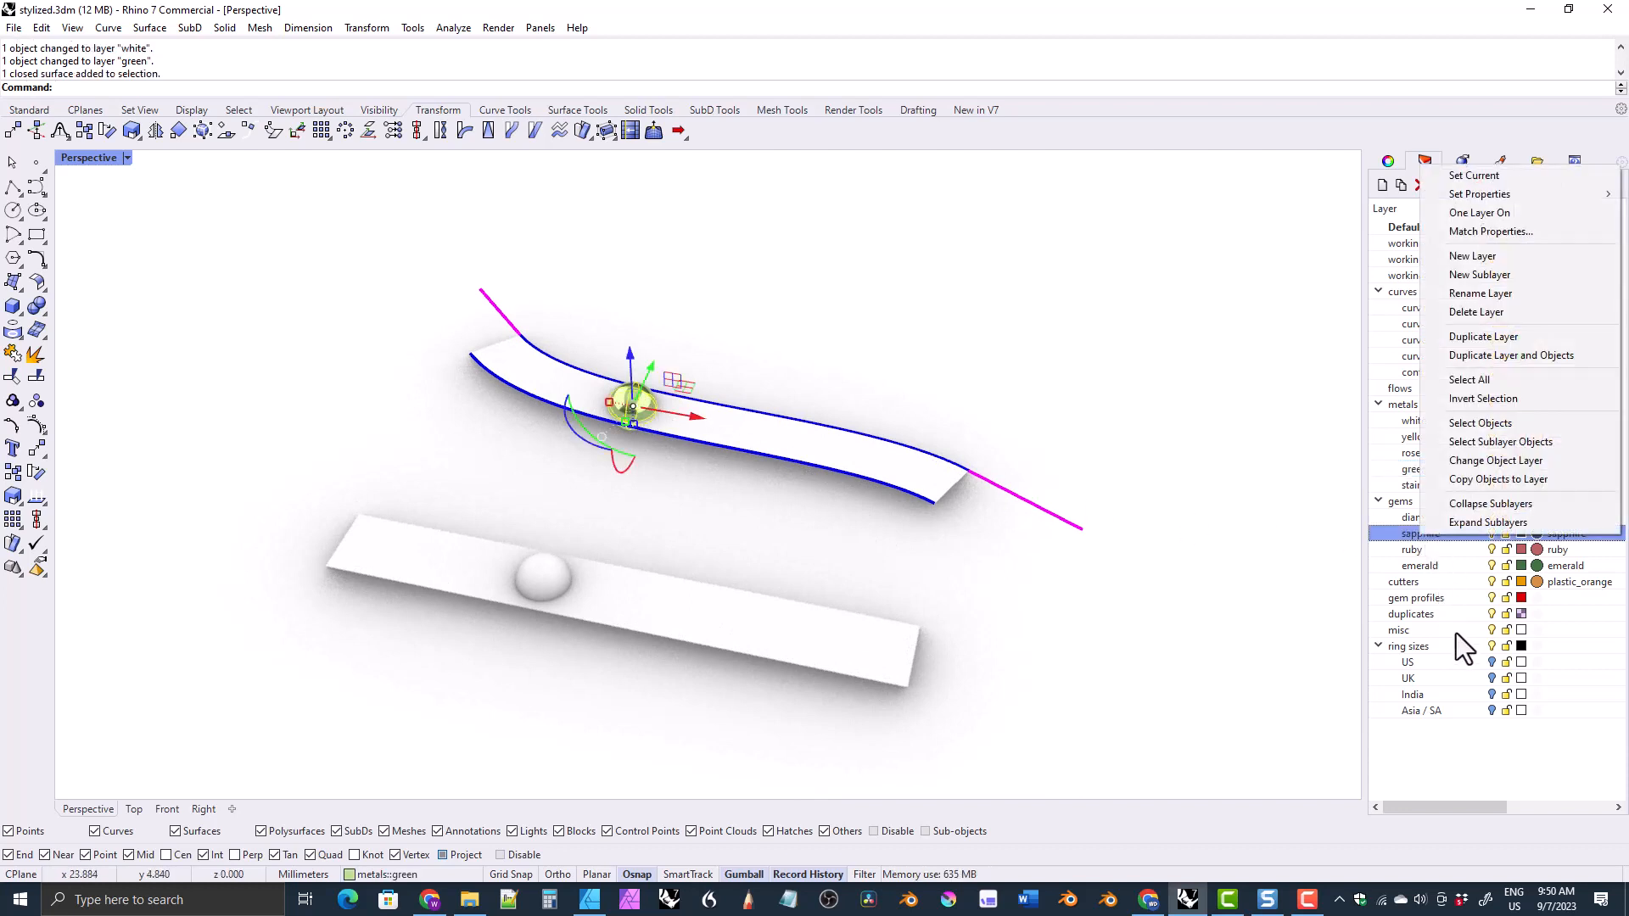
pyautogui.click(1473, 462)
pyautogui.moveTo(1078, 424); pyautogui.dragTo(955, 405, button='right')
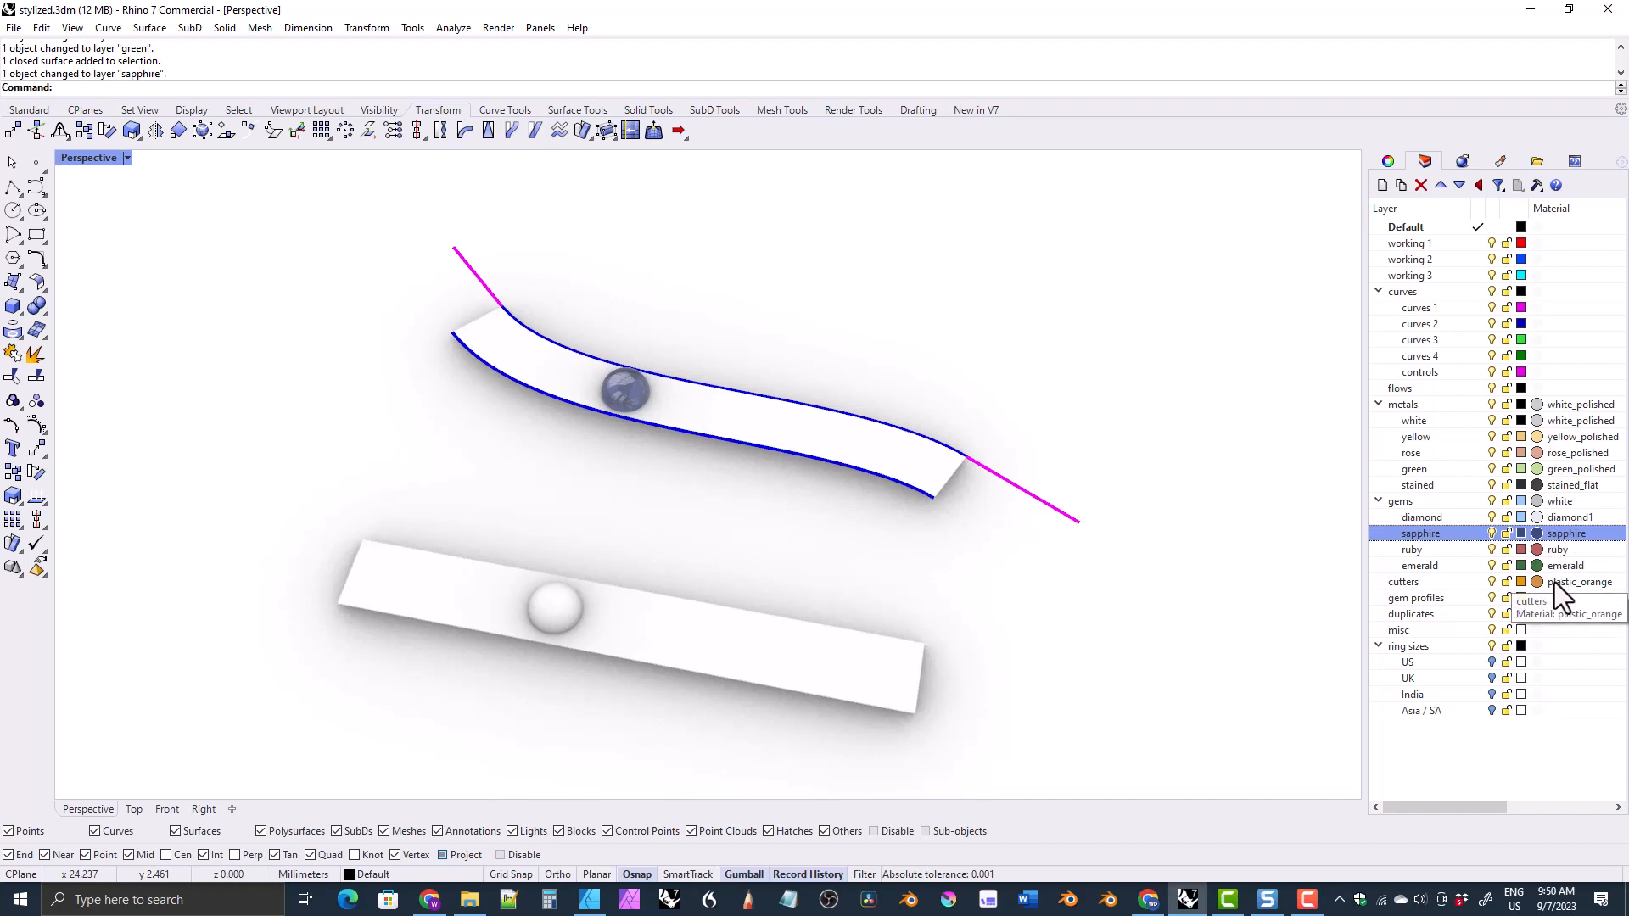
pyautogui.moveTo(1224, 519); pyautogui.dragTo(1201, 521, button='right')
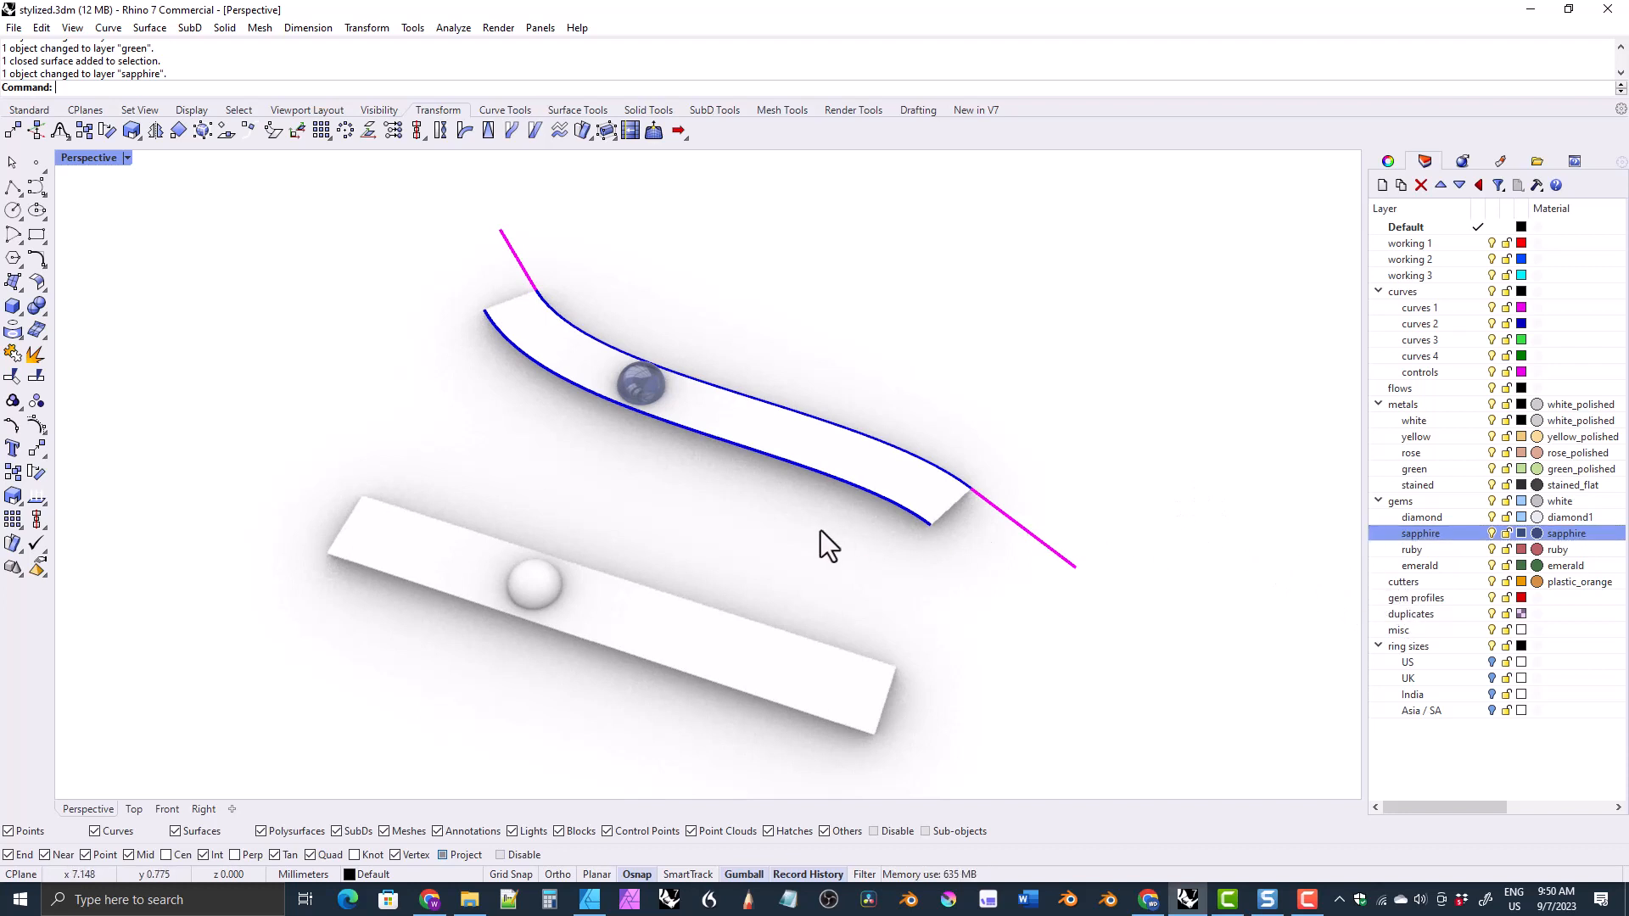
# Step: Import round.3dm from the wdJewelry7 gems library into the model and check its layer assignment in the layer list
pyautogui.click(1539, 161)
pyautogui.click(1613, 184)
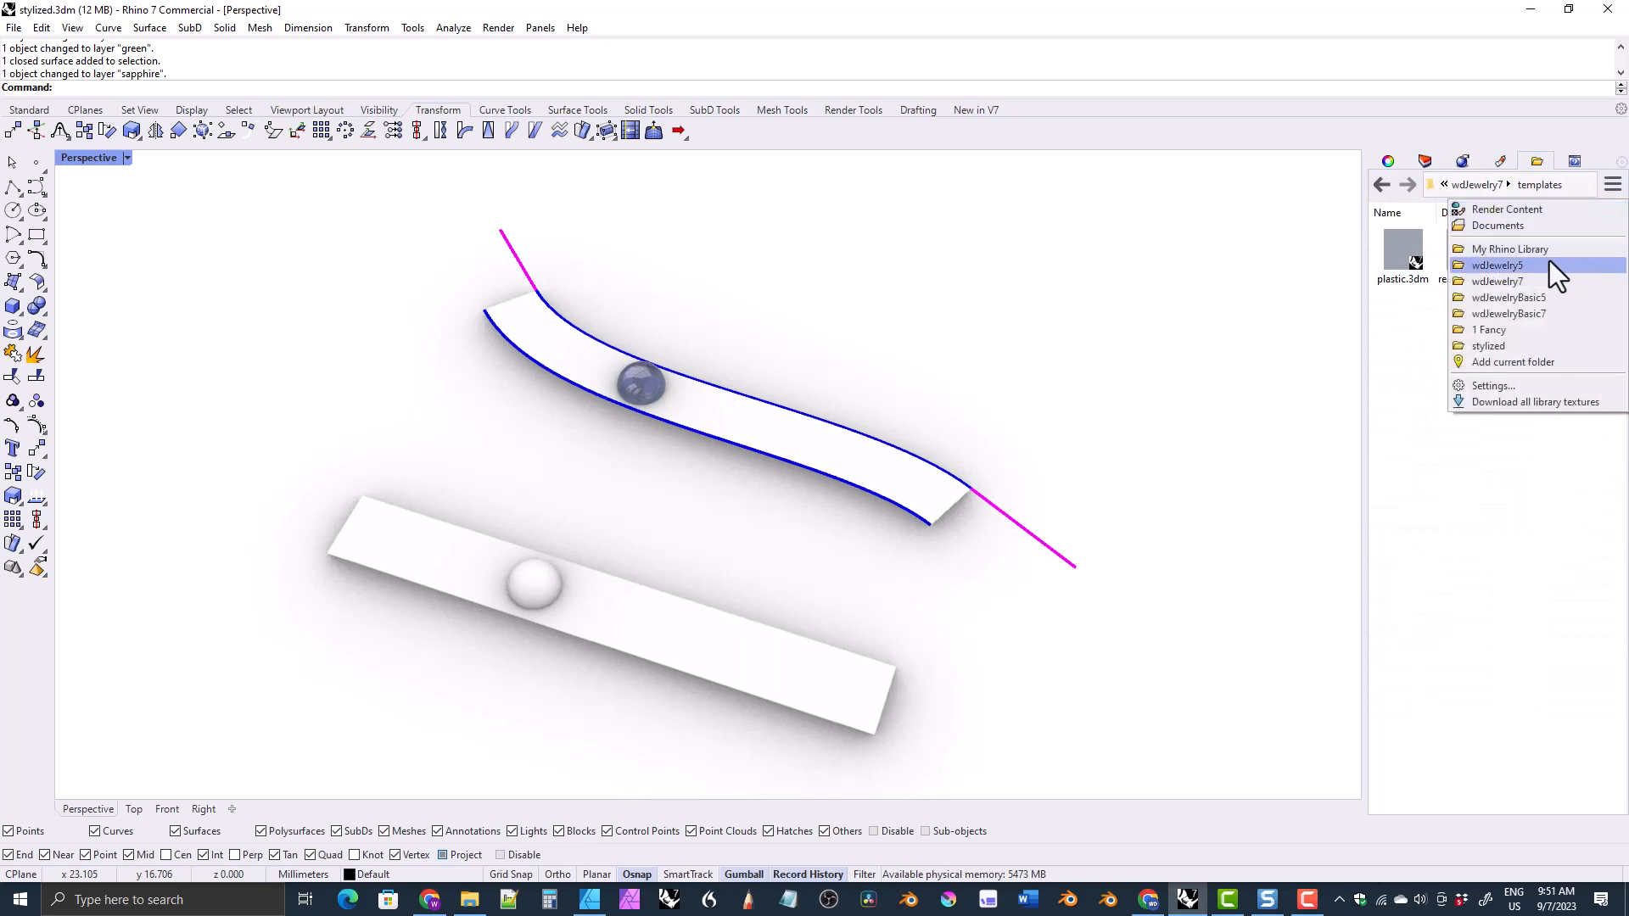
pyautogui.click(1380, 185)
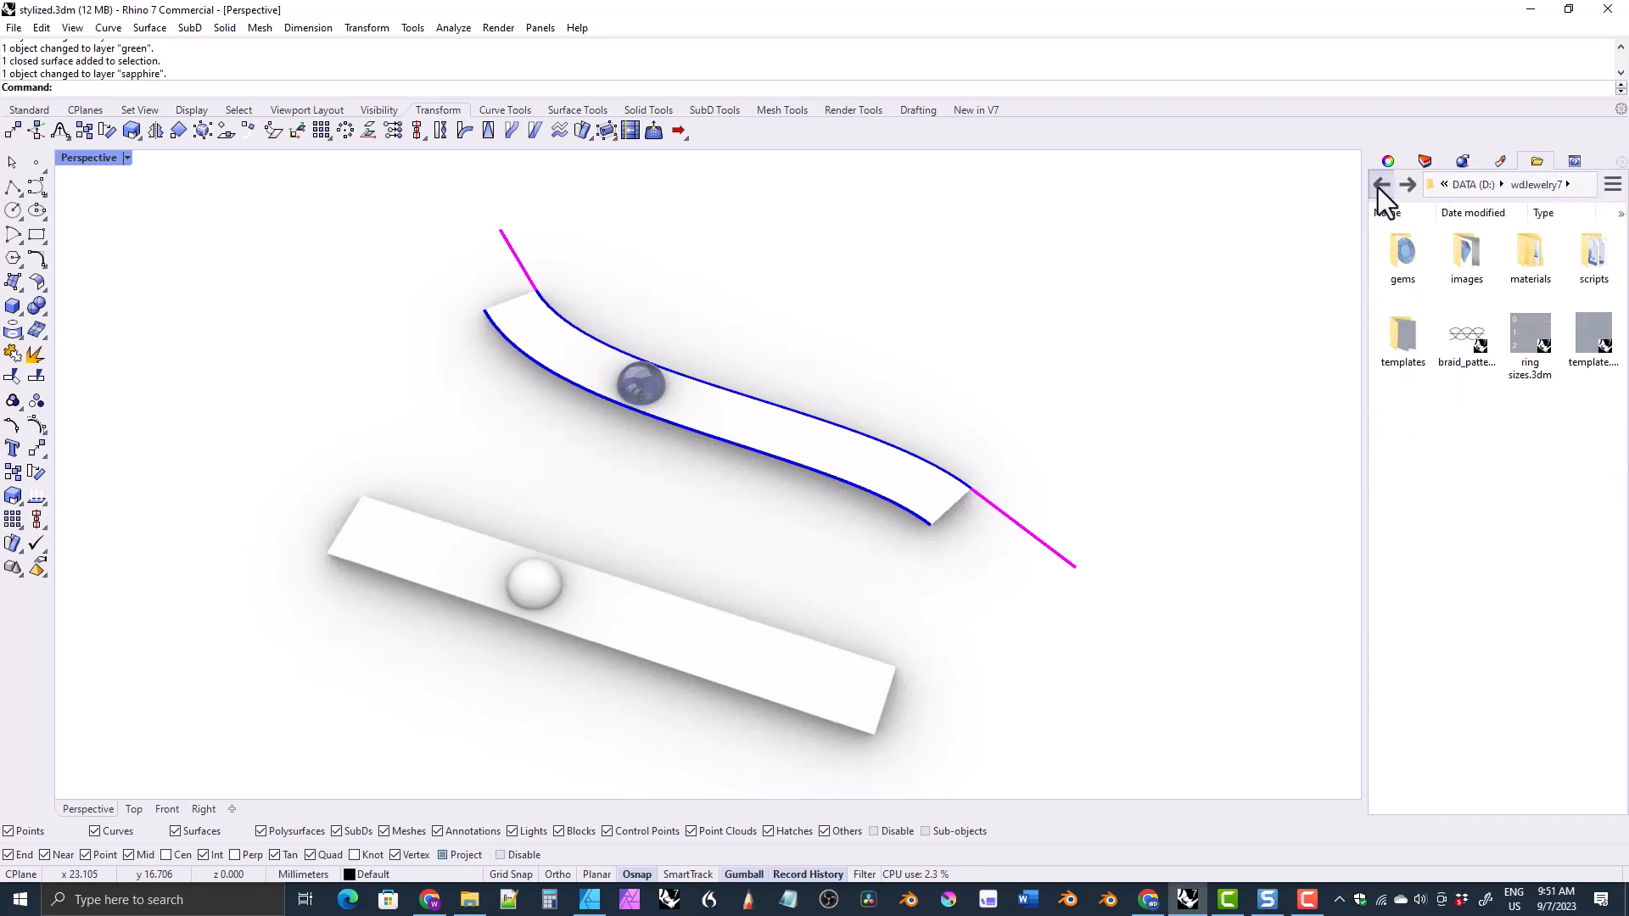
pyautogui.doubleClick(1402, 256)
pyautogui.moveTo(1530, 334); pyautogui.dragTo(1001, 462)
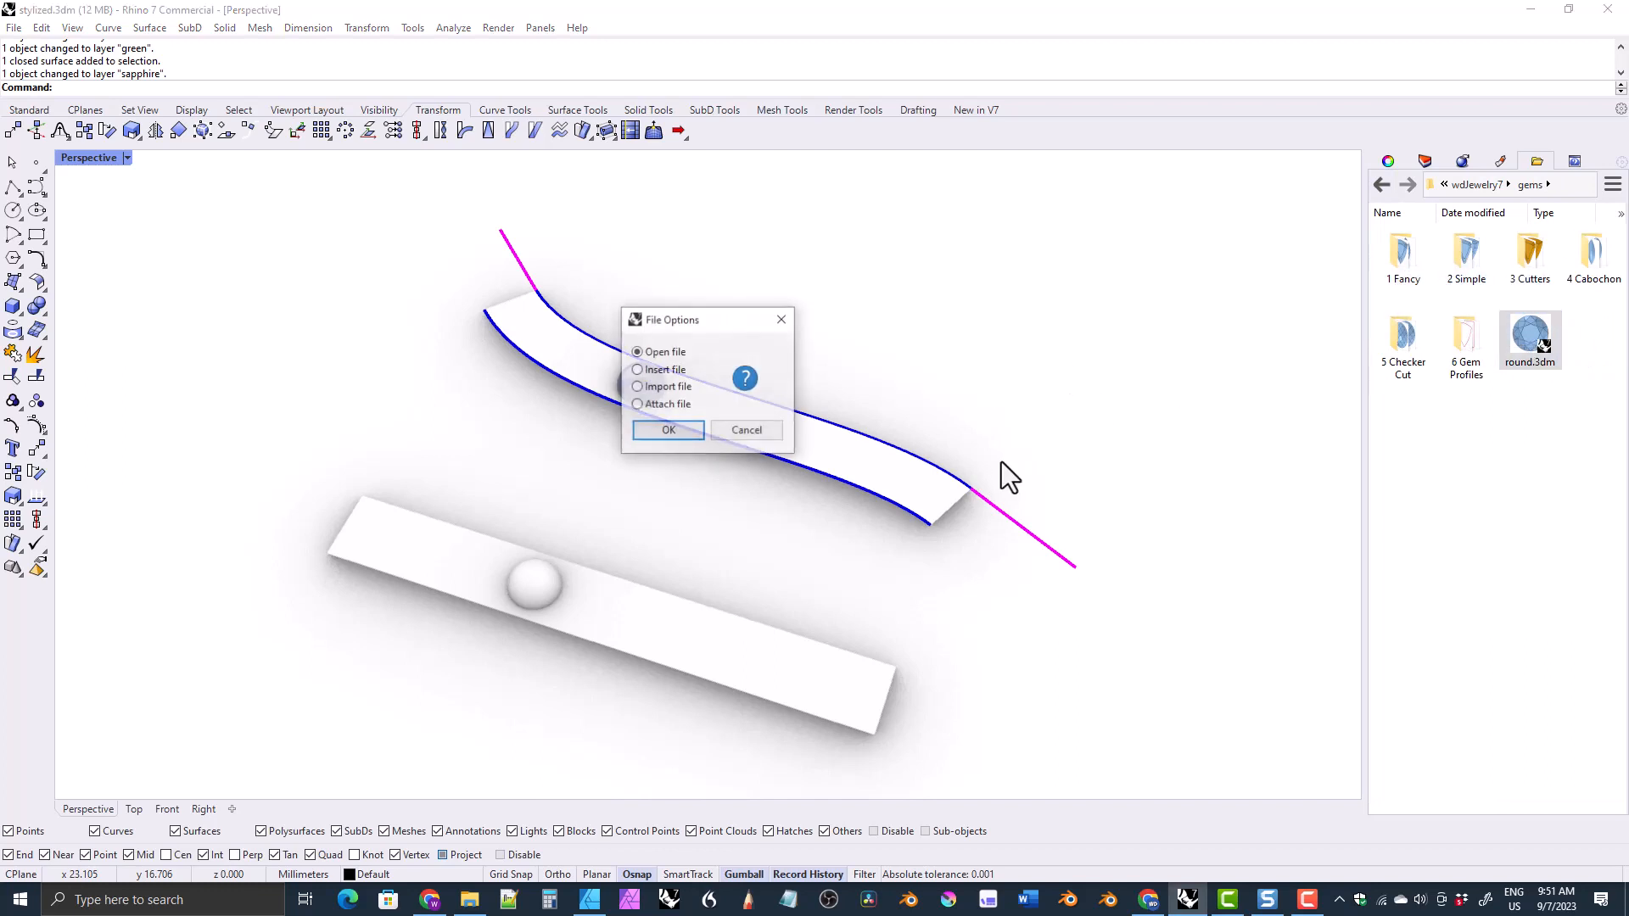
pyautogui.click(676, 391)
pyautogui.click(684, 433)
pyautogui.moveTo(766, 511); pyautogui.dragTo(864, 360, button='right')
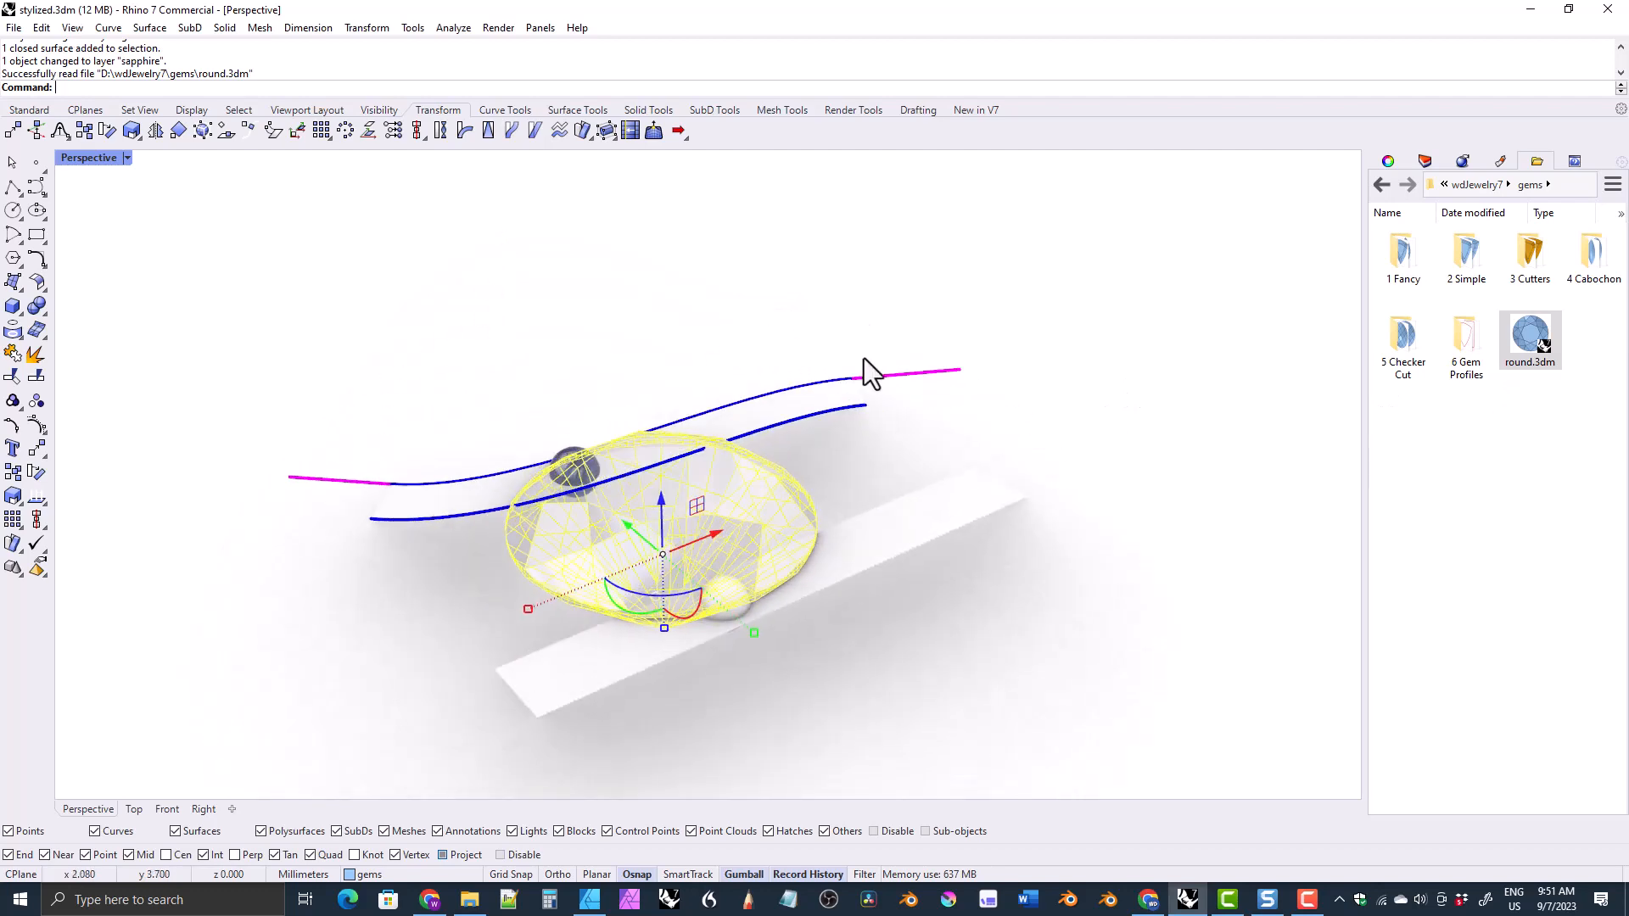
pyautogui.click(1426, 163)
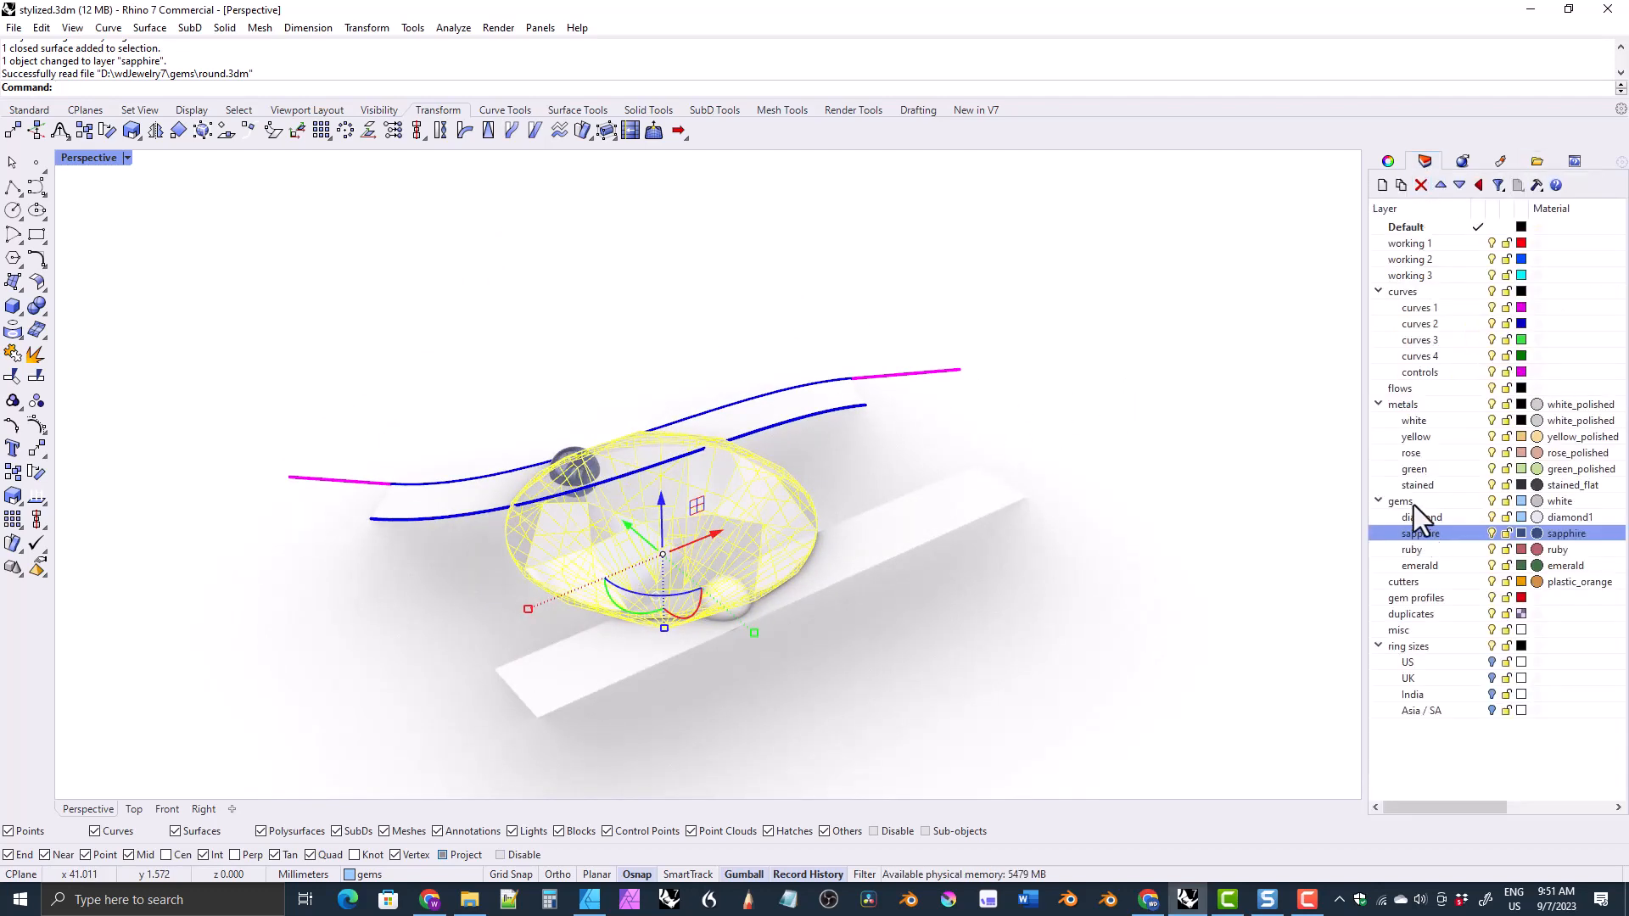
pyautogui.click(1095, 518)
pyautogui.moveTo(1093, 516); pyautogui.dragTo(925, 489, button='right')
# Step: Import the round cutter from the library's 3 Cutters folder and check its layer and material
pyautogui.click(1537, 161)
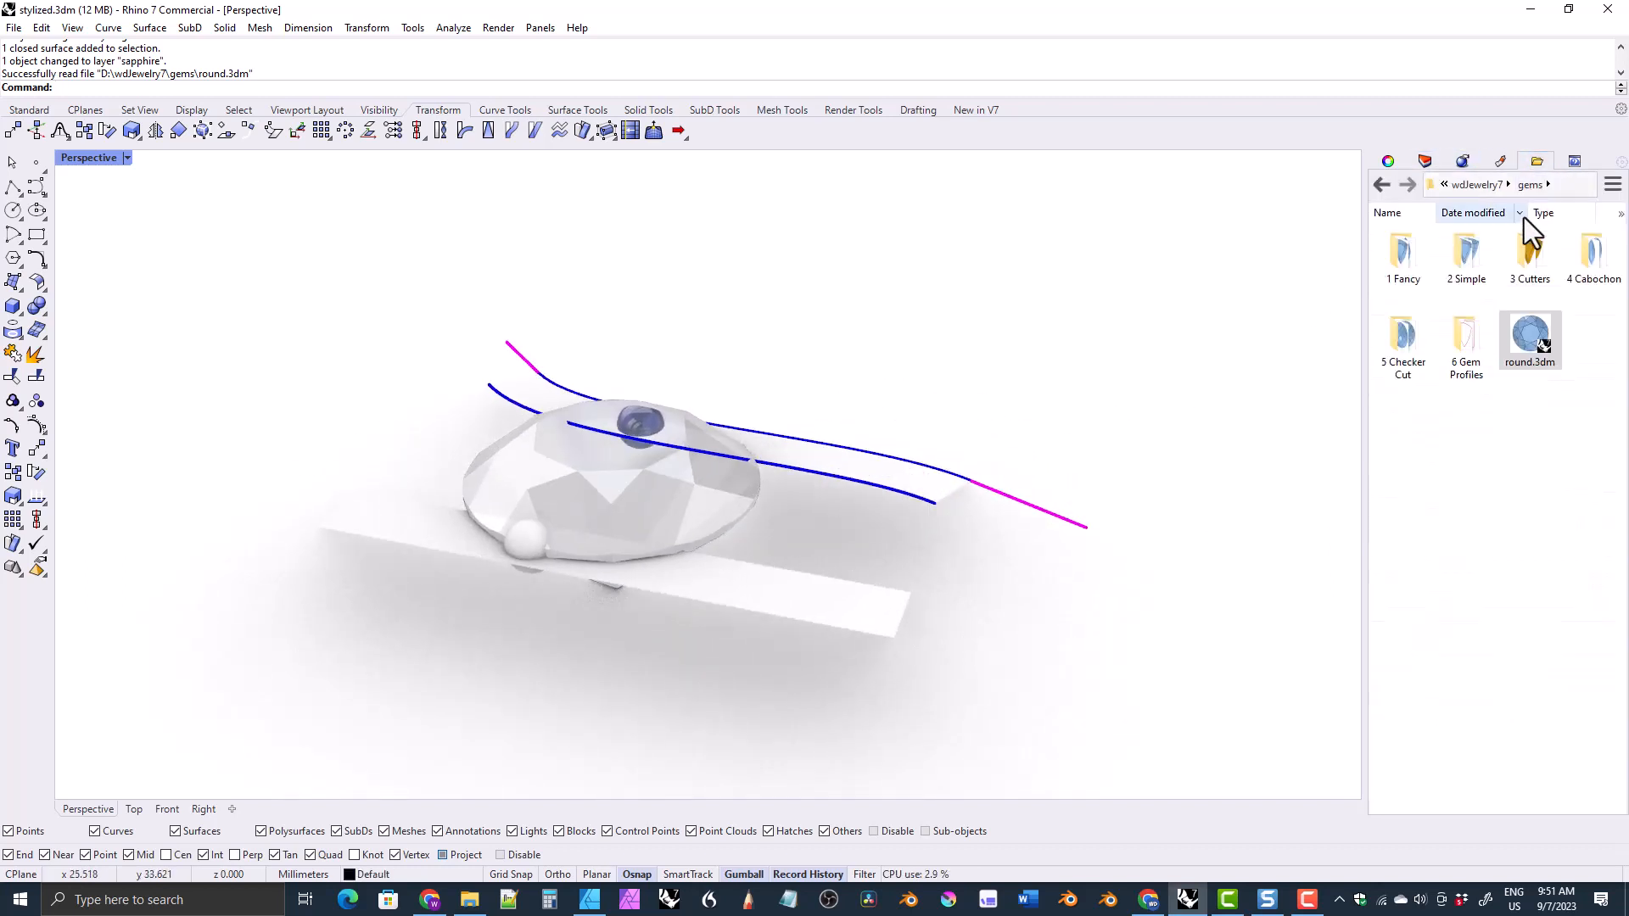
pyautogui.doubleClick(1529, 263)
pyautogui.moveTo(1466, 502); pyautogui.dragTo(908, 443)
pyautogui.click(653, 426)
pyautogui.moveTo(699, 426); pyautogui.dragTo(1095, 318, button='right')
pyautogui.click(1424, 161)
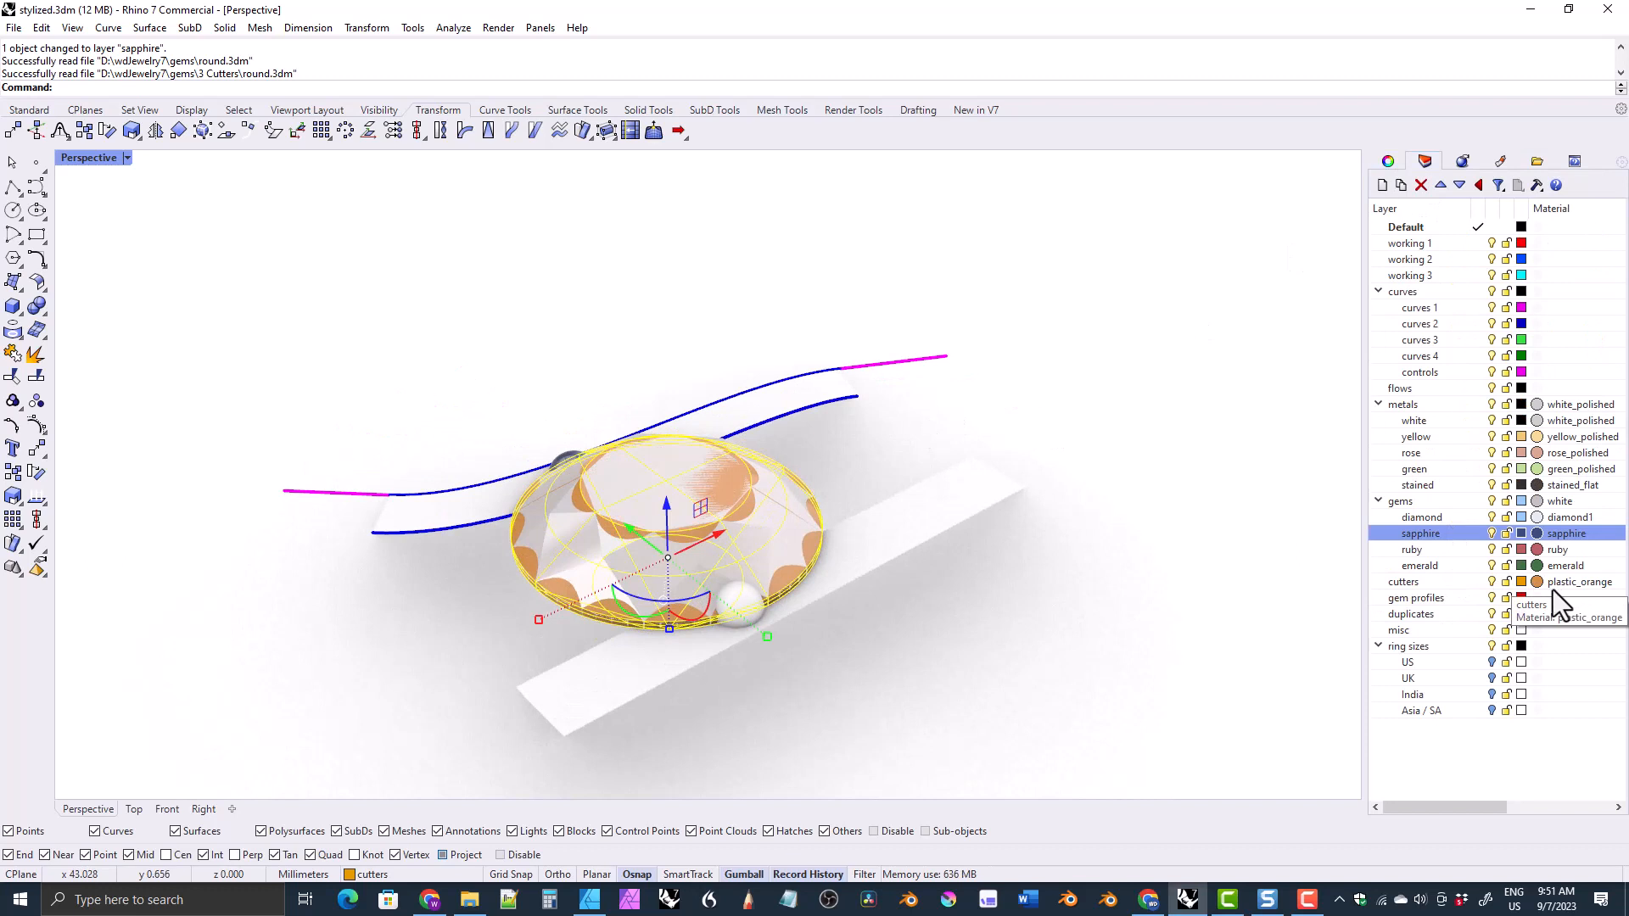
pyautogui.click(1166, 506)
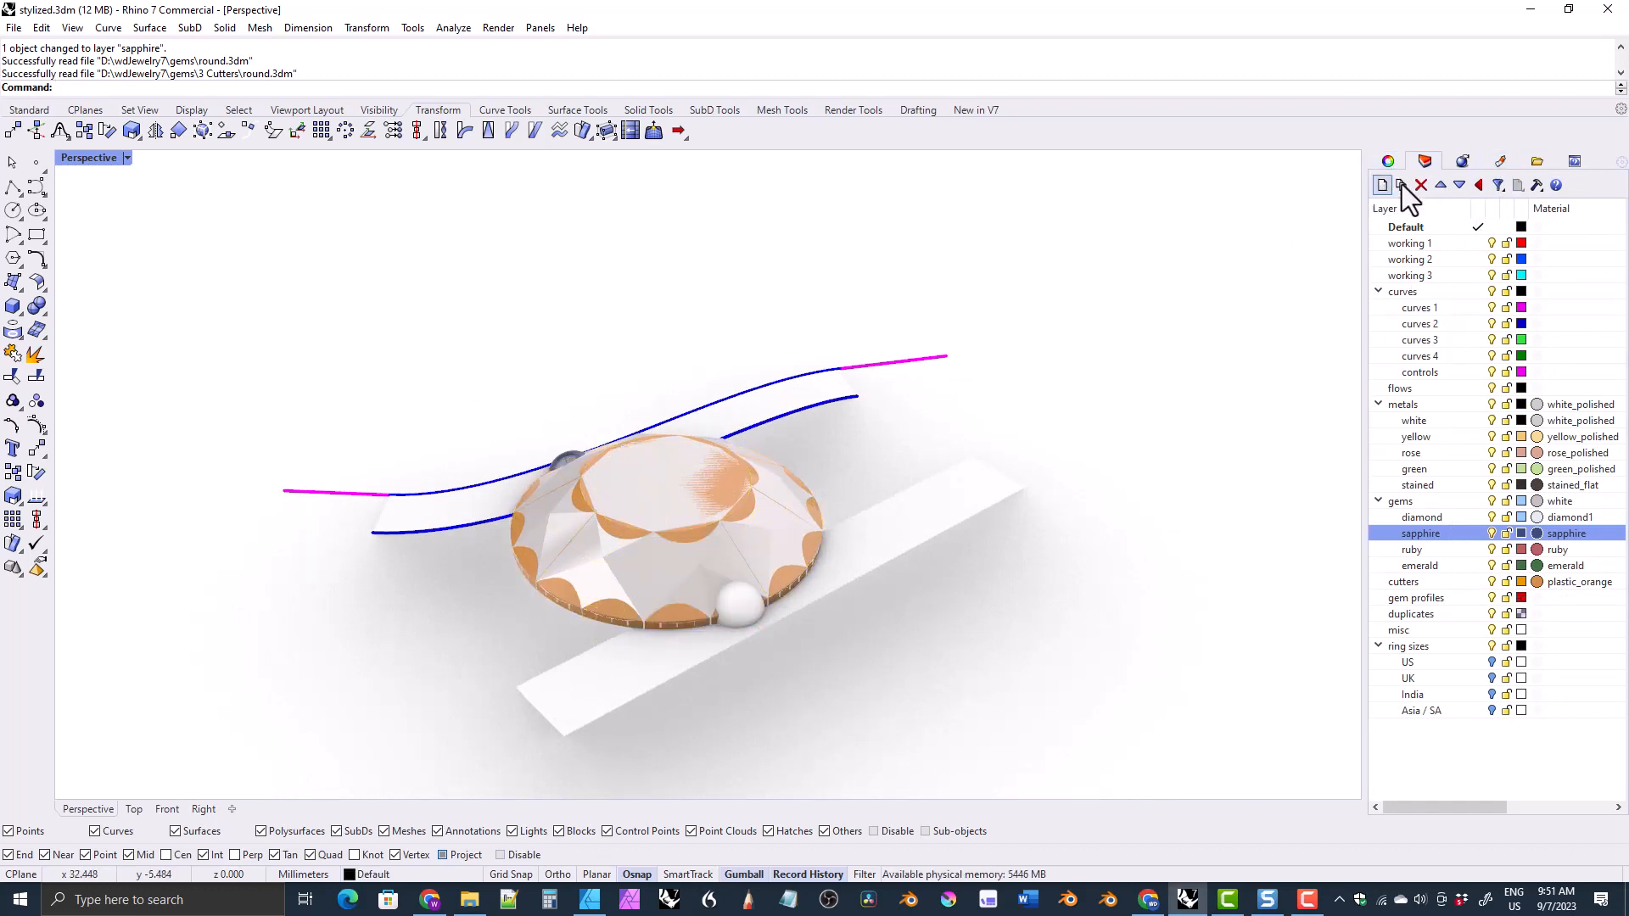
# Step: Import asscher.3dm from the library's 6 Gem Profiles folder and check the gem profiles layer in the layer list
pyautogui.click(1536, 161)
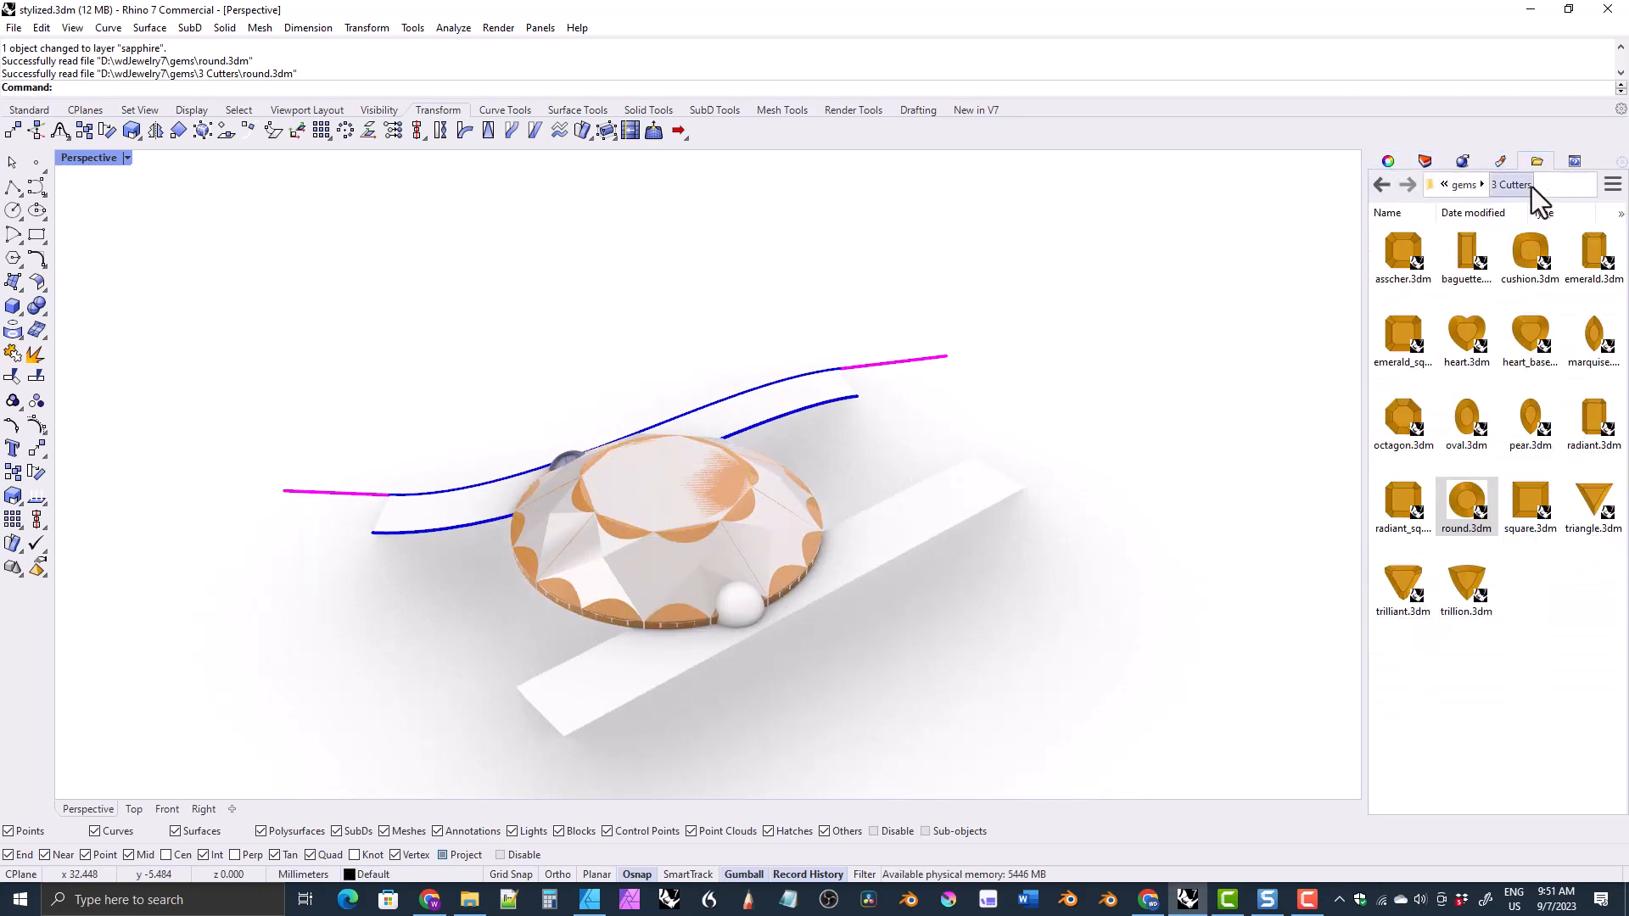
pyautogui.click(1383, 185)
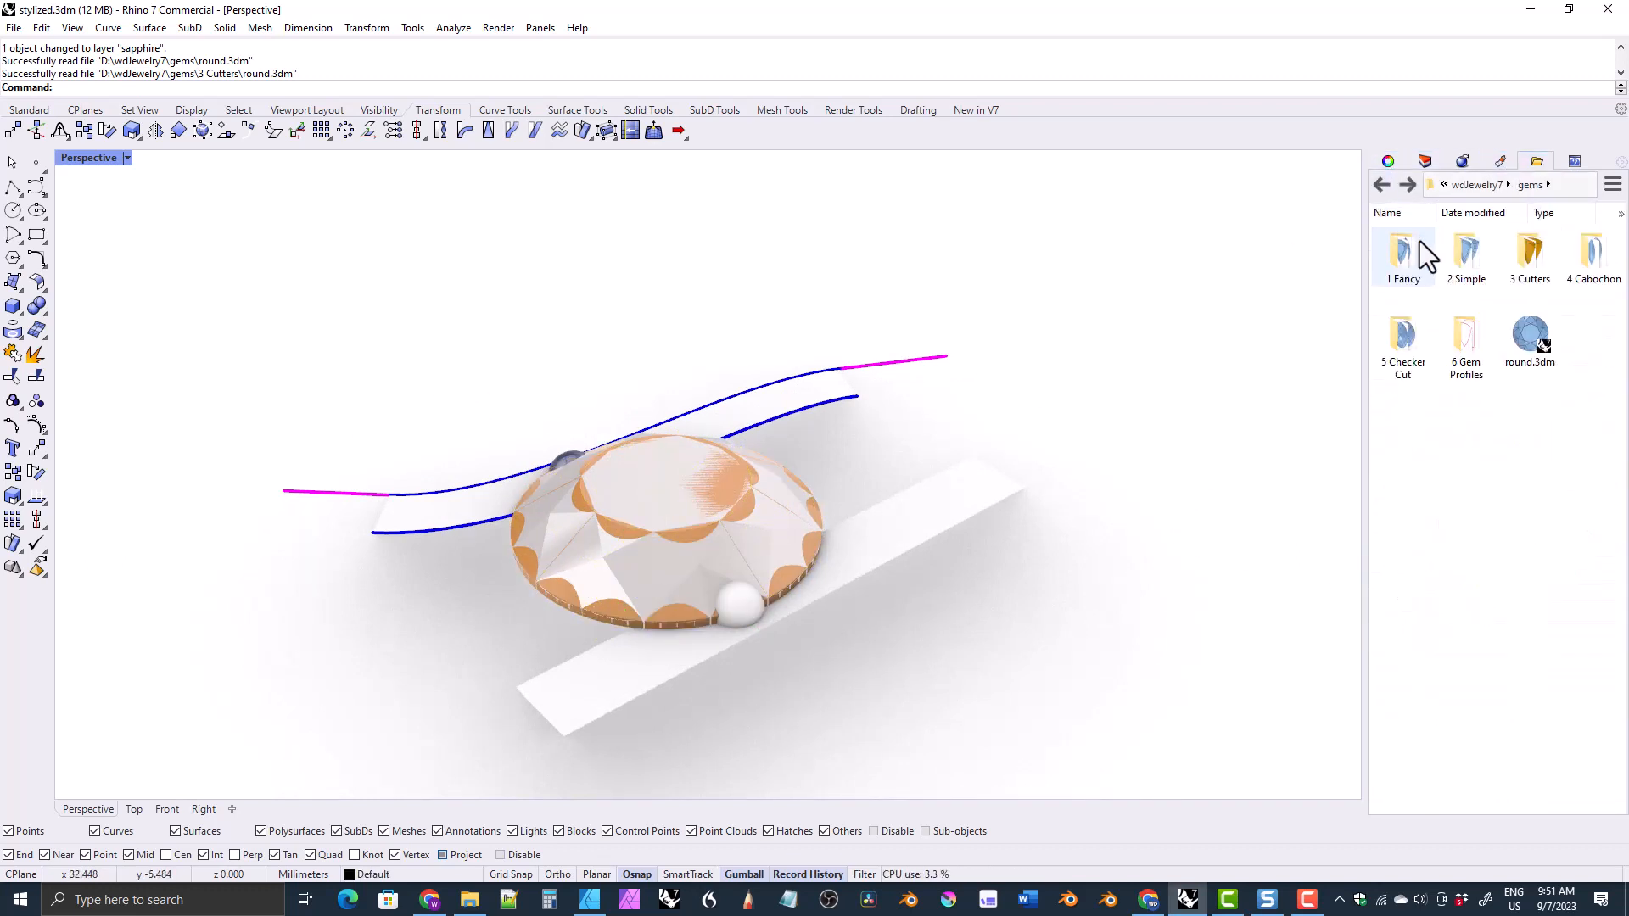
pyautogui.doubleClick(1467, 348)
pyautogui.moveTo(1404, 258); pyautogui.dragTo(721, 380)
pyautogui.click(650, 432)
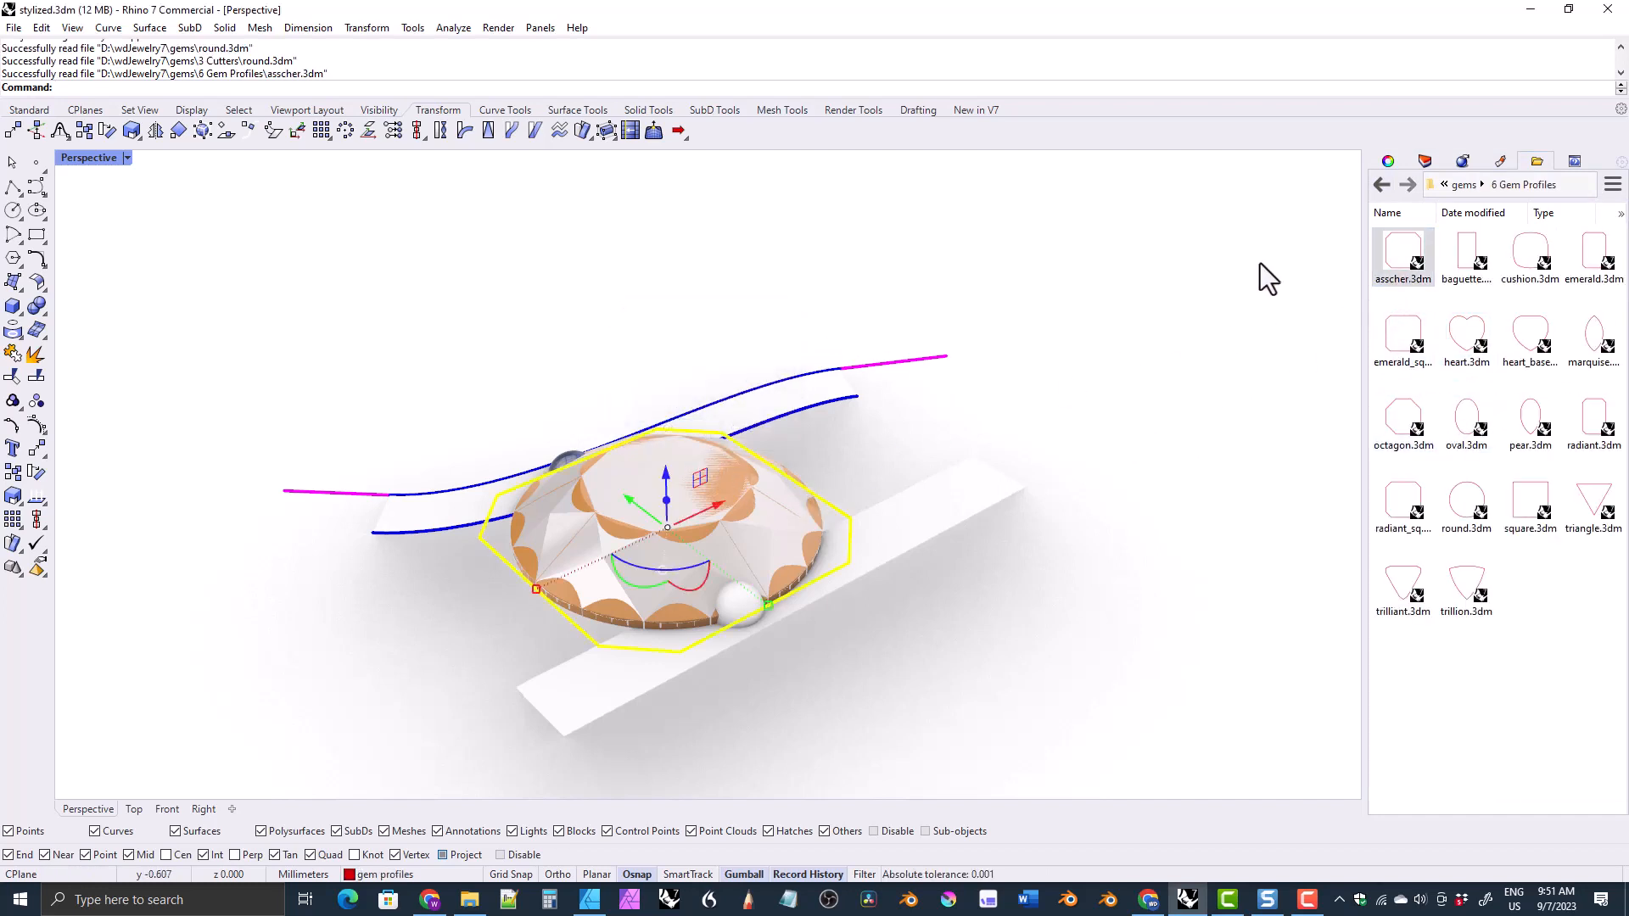
pyautogui.click(1123, 280)
pyautogui.click(1425, 162)
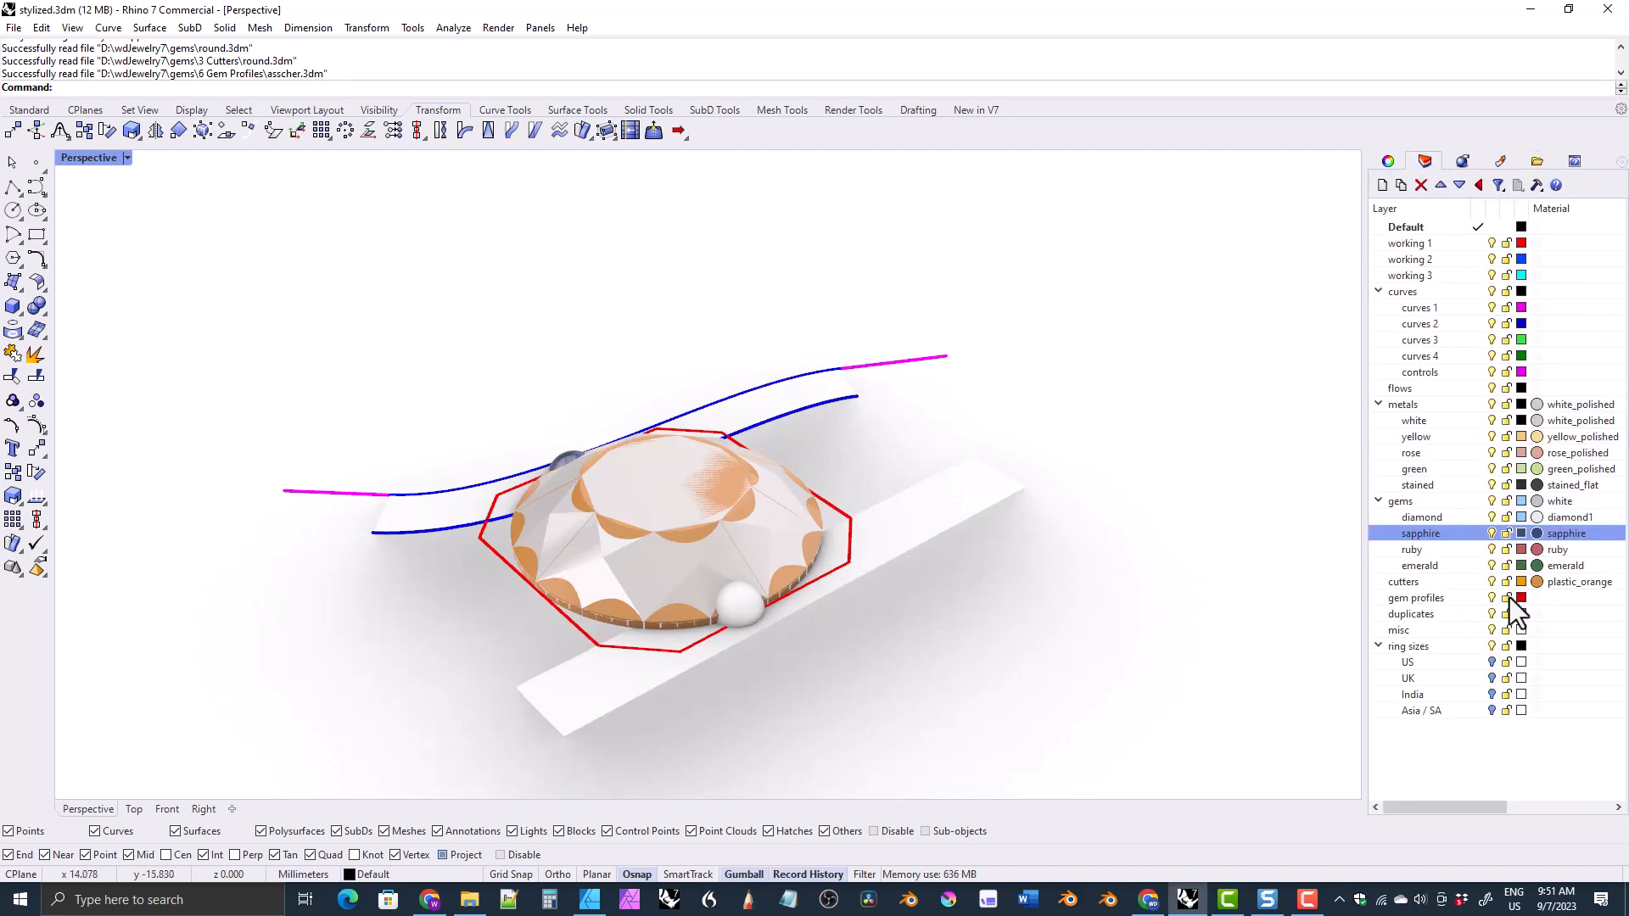
# Step: Delete all geometry in the Perspective view and set its display mode to Shaded
pyautogui.moveTo(1077, 572); pyautogui.dragTo(845, 617, button='right')
pyautogui.moveTo(227, 257); pyautogui.dragTo(1209, 772)
pyautogui.press('Delete')
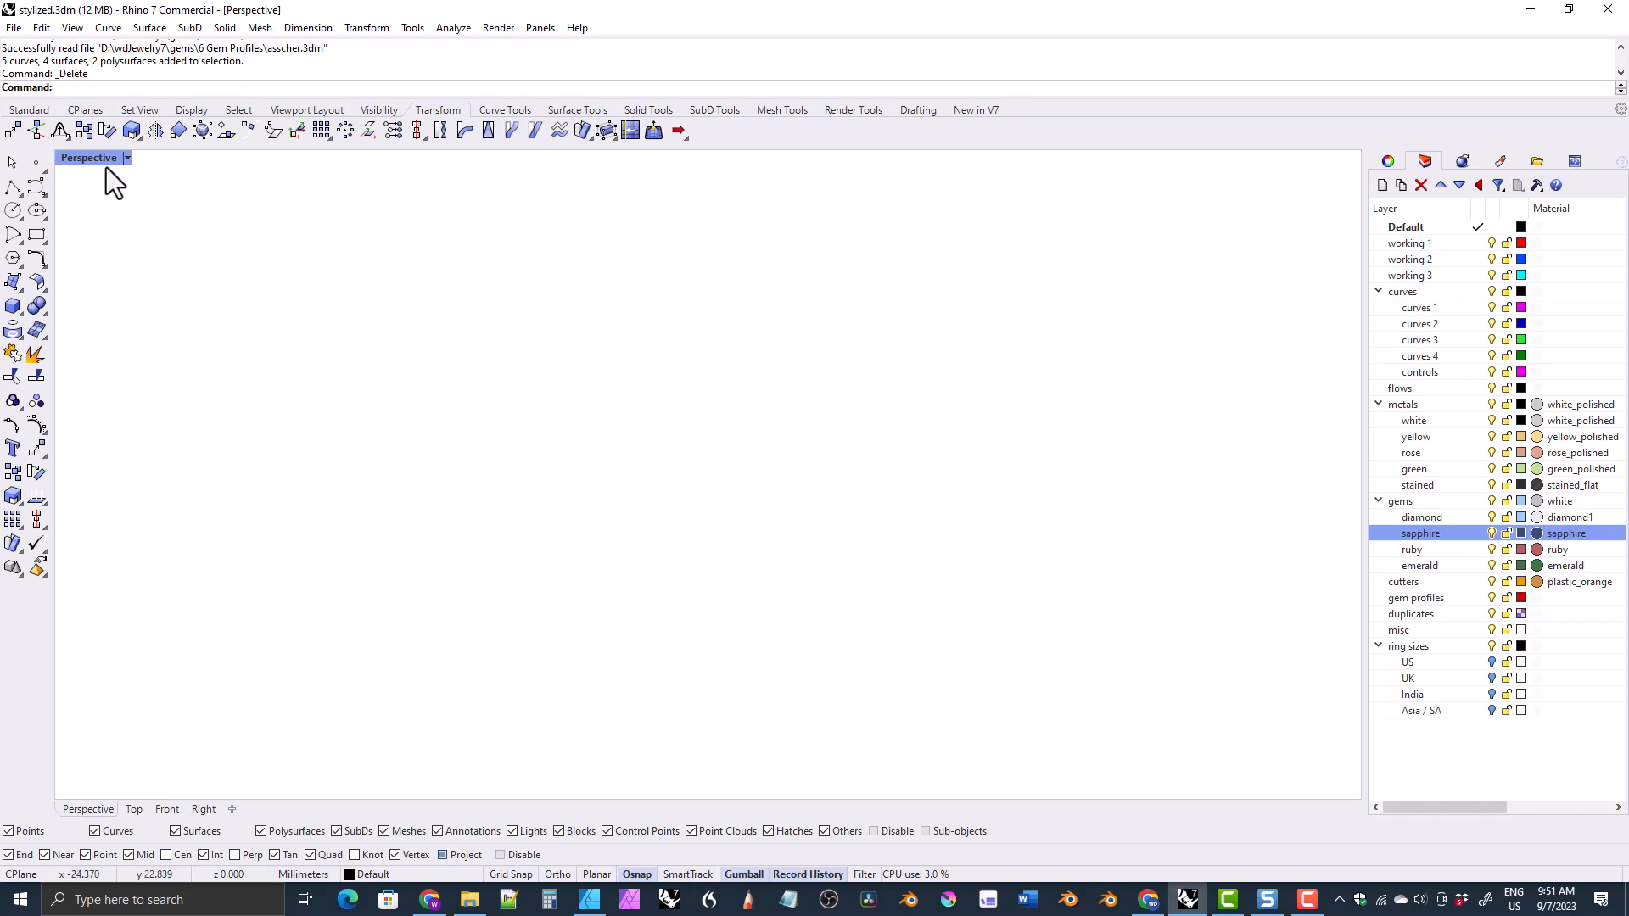
pyautogui.click(127, 158)
pyautogui.click(180, 113)
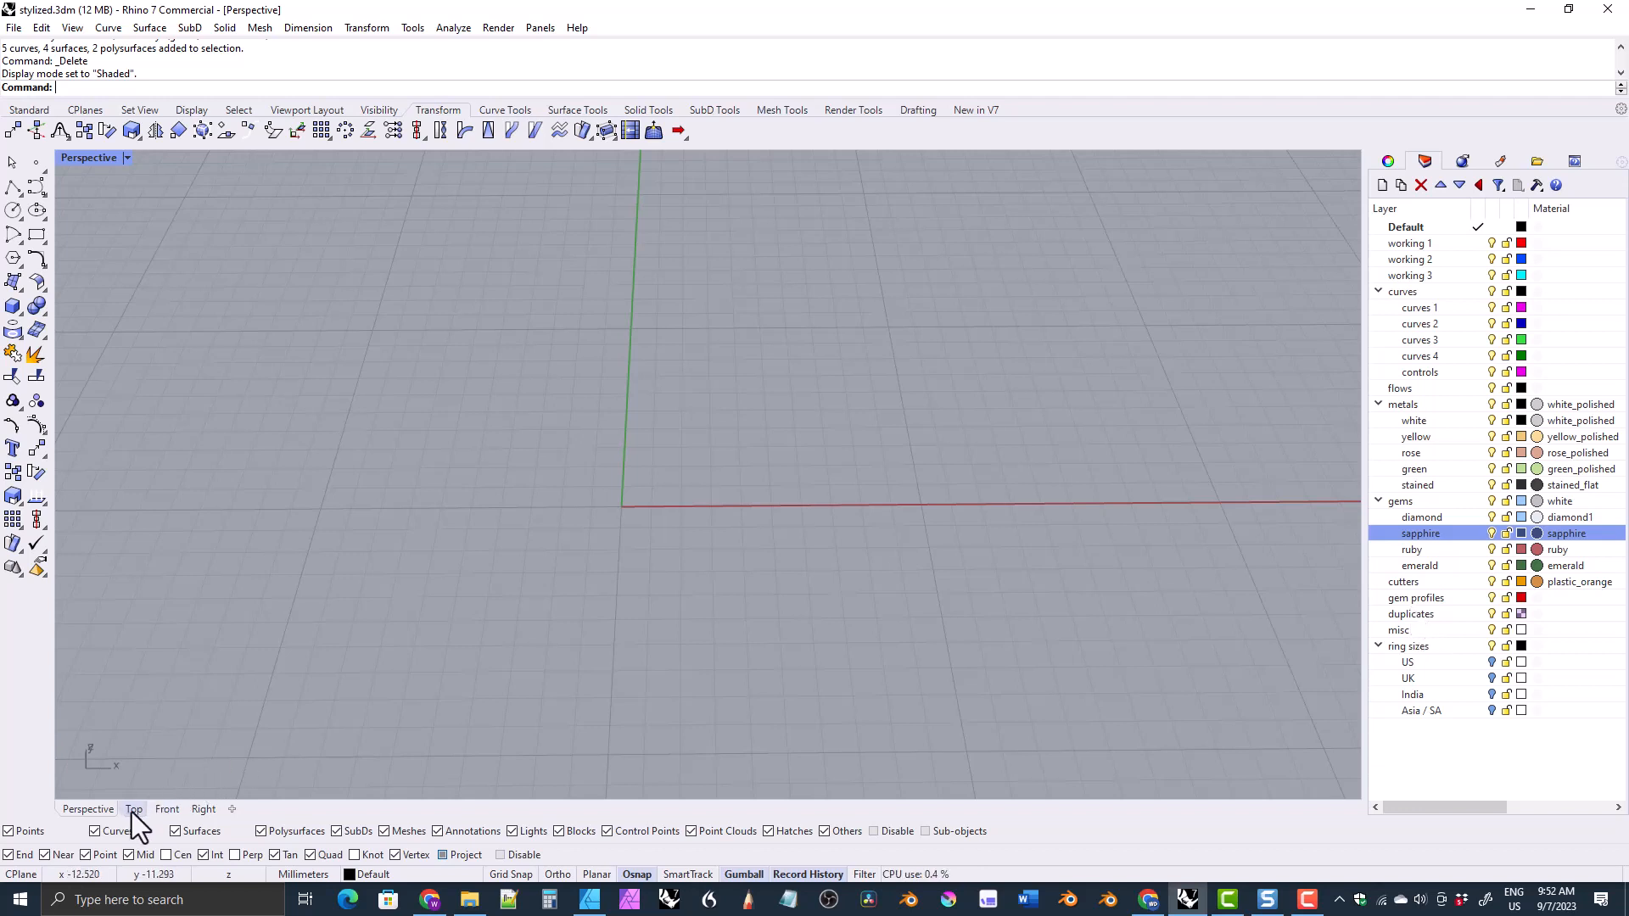
# Step: Draw a circle about 10 mm in diameter centred on the origin in the Front view
pyautogui.click(163, 810)
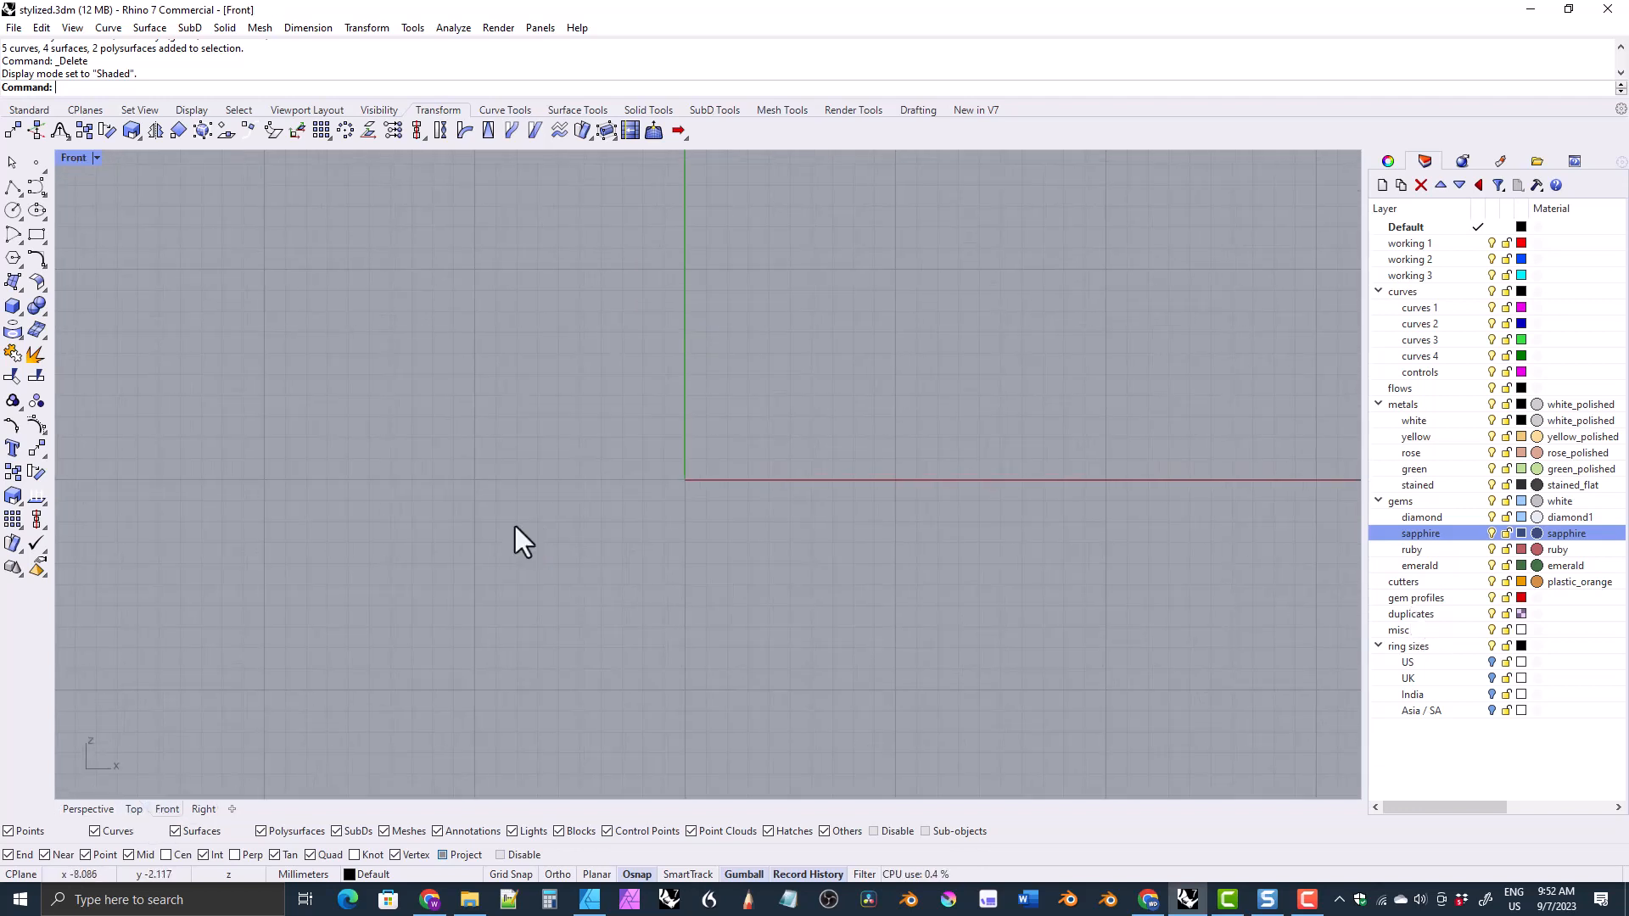
pyautogui.click(14, 210)
pyautogui.click(685, 479)
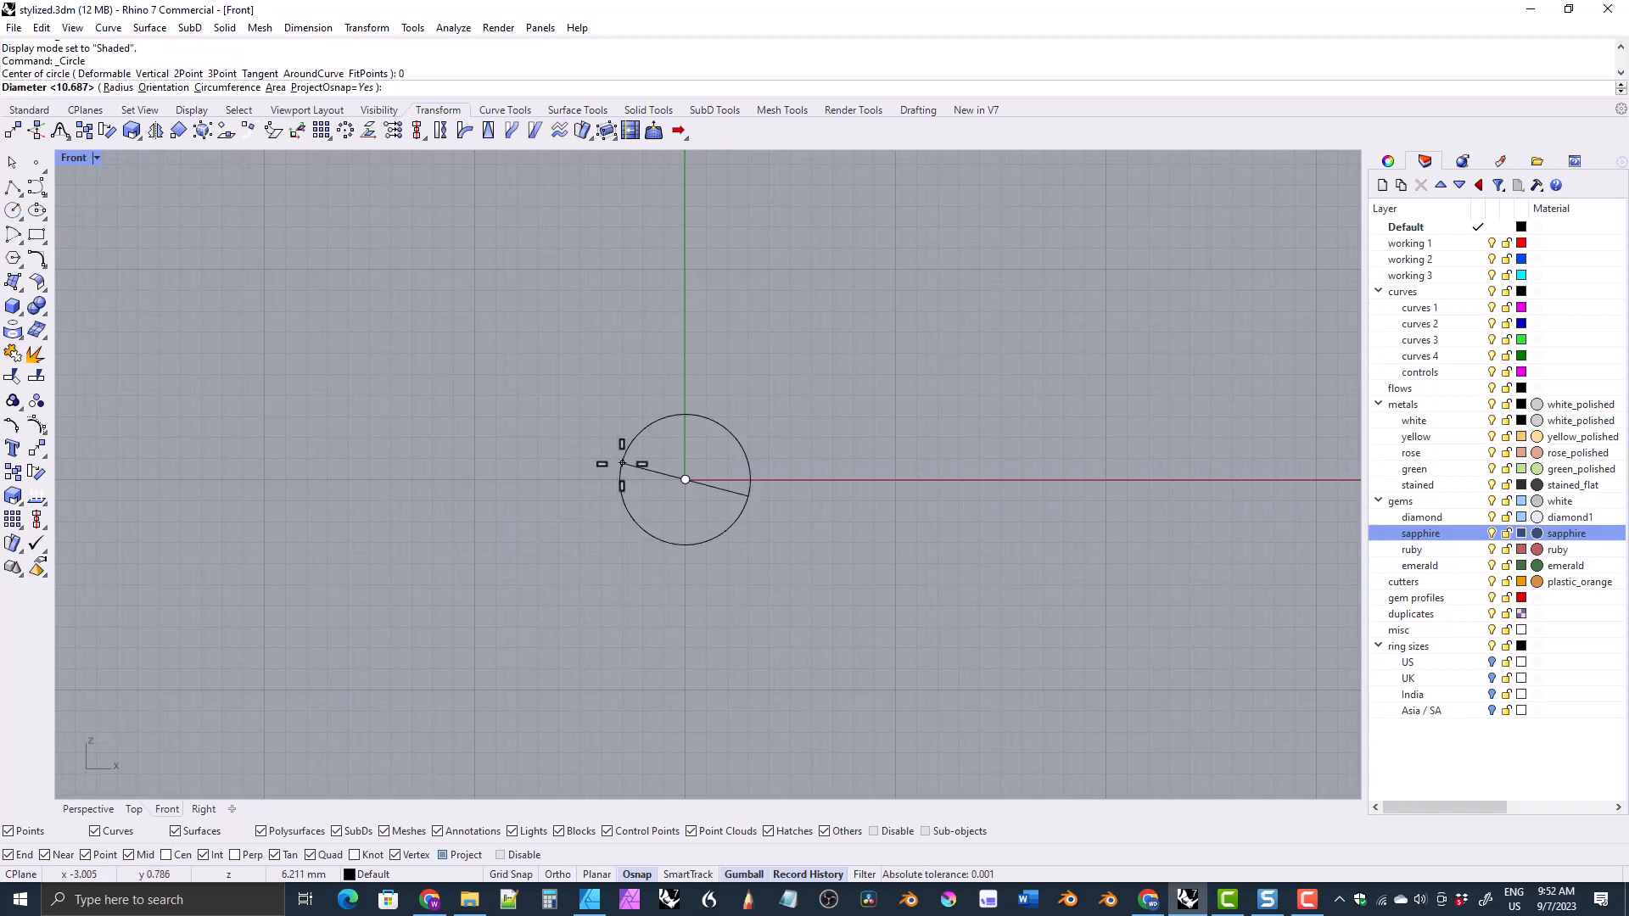
pyautogui.click(580, 479)
# Step: Offset the circle outward by 1 mm
pyautogui.click(584, 450)
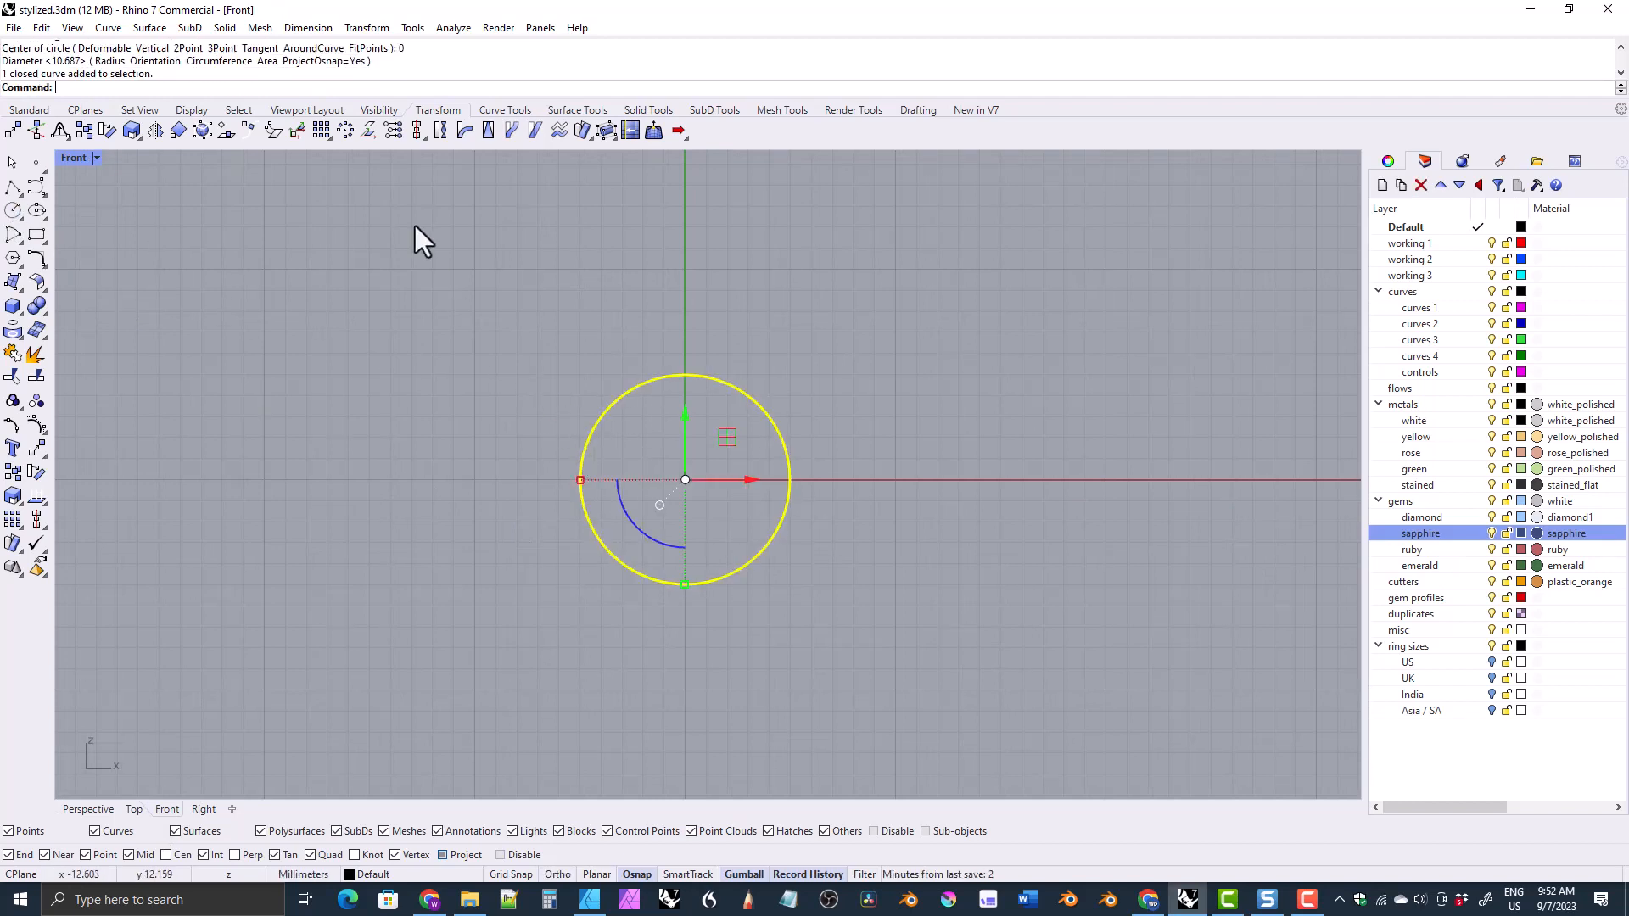
pyautogui.click(517, 115)
pyautogui.click(236, 129)
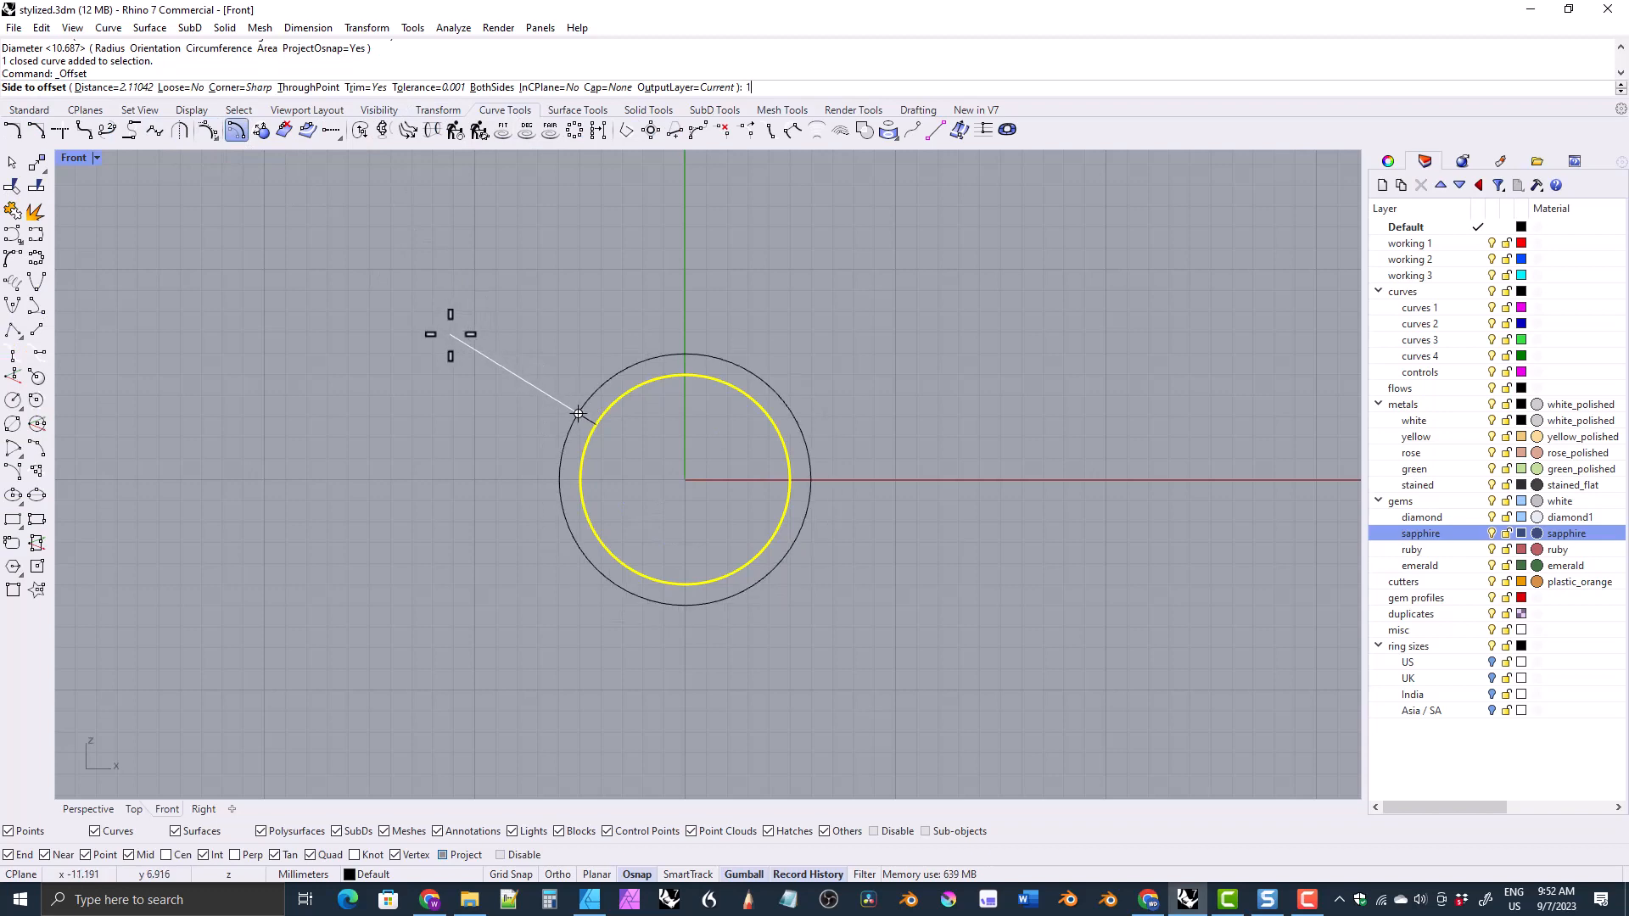
pyautogui.click(578, 411)
pyautogui.scroll(2, 603, 403)
# Step: Extrude both concentric circles to both sides as a solid to form the ring band in the Perspective view
pyautogui.keyDown('shift'); pyautogui.click(532, 441); pyautogui.keyUp('shift')
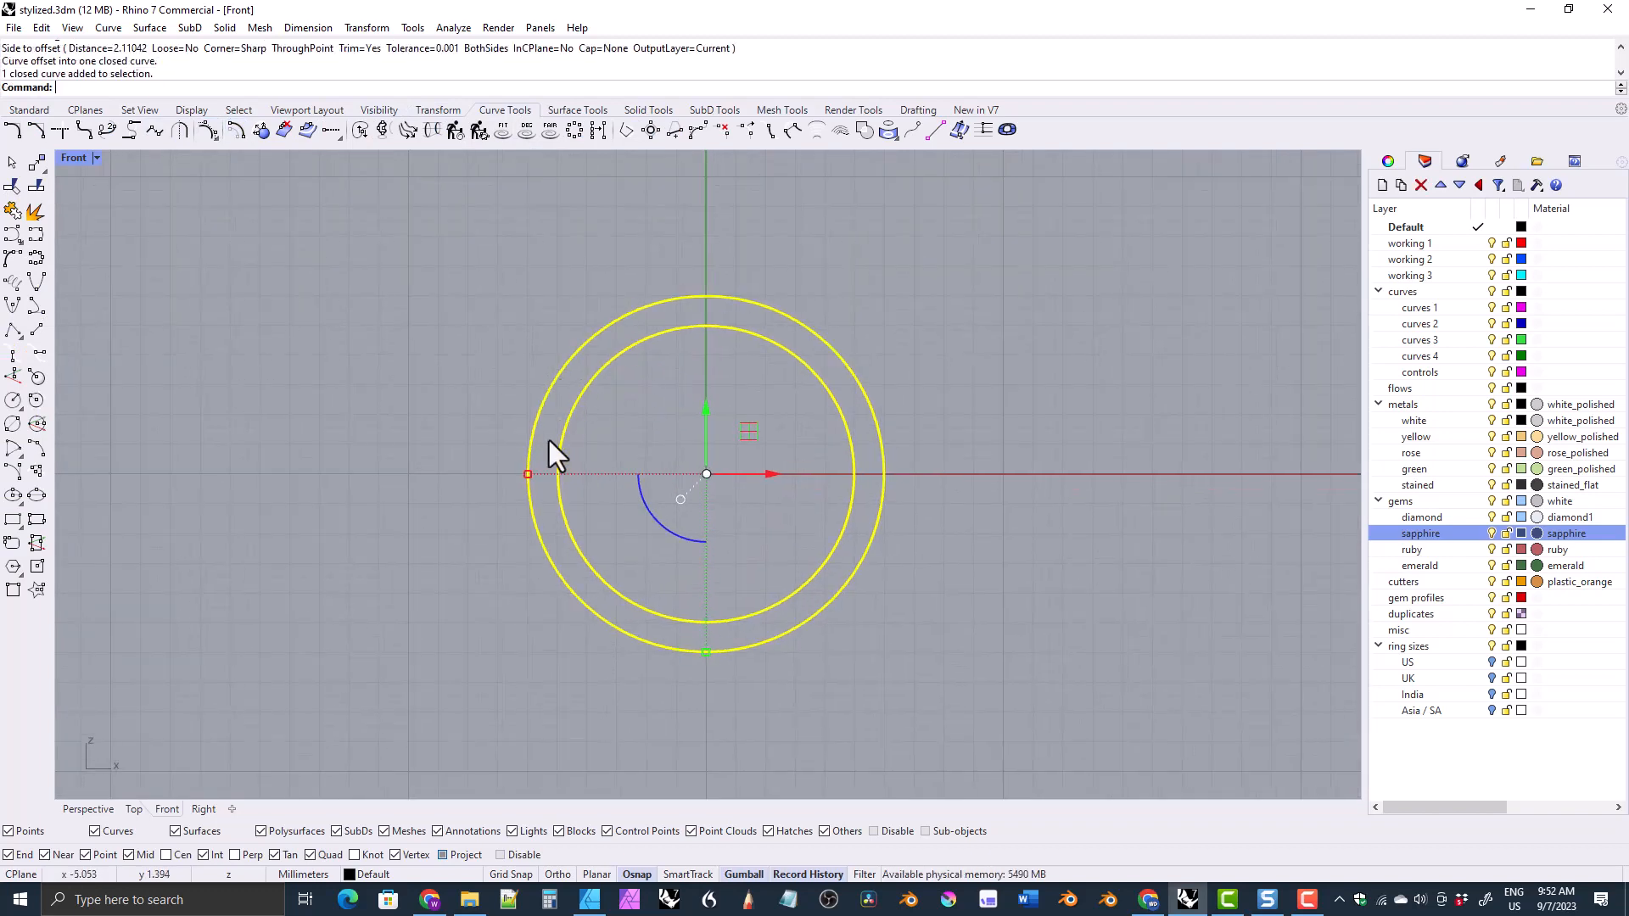
pyautogui.click(88, 804)
pyautogui.moveTo(175, 775); pyautogui.dragTo(433, 232, button='right')
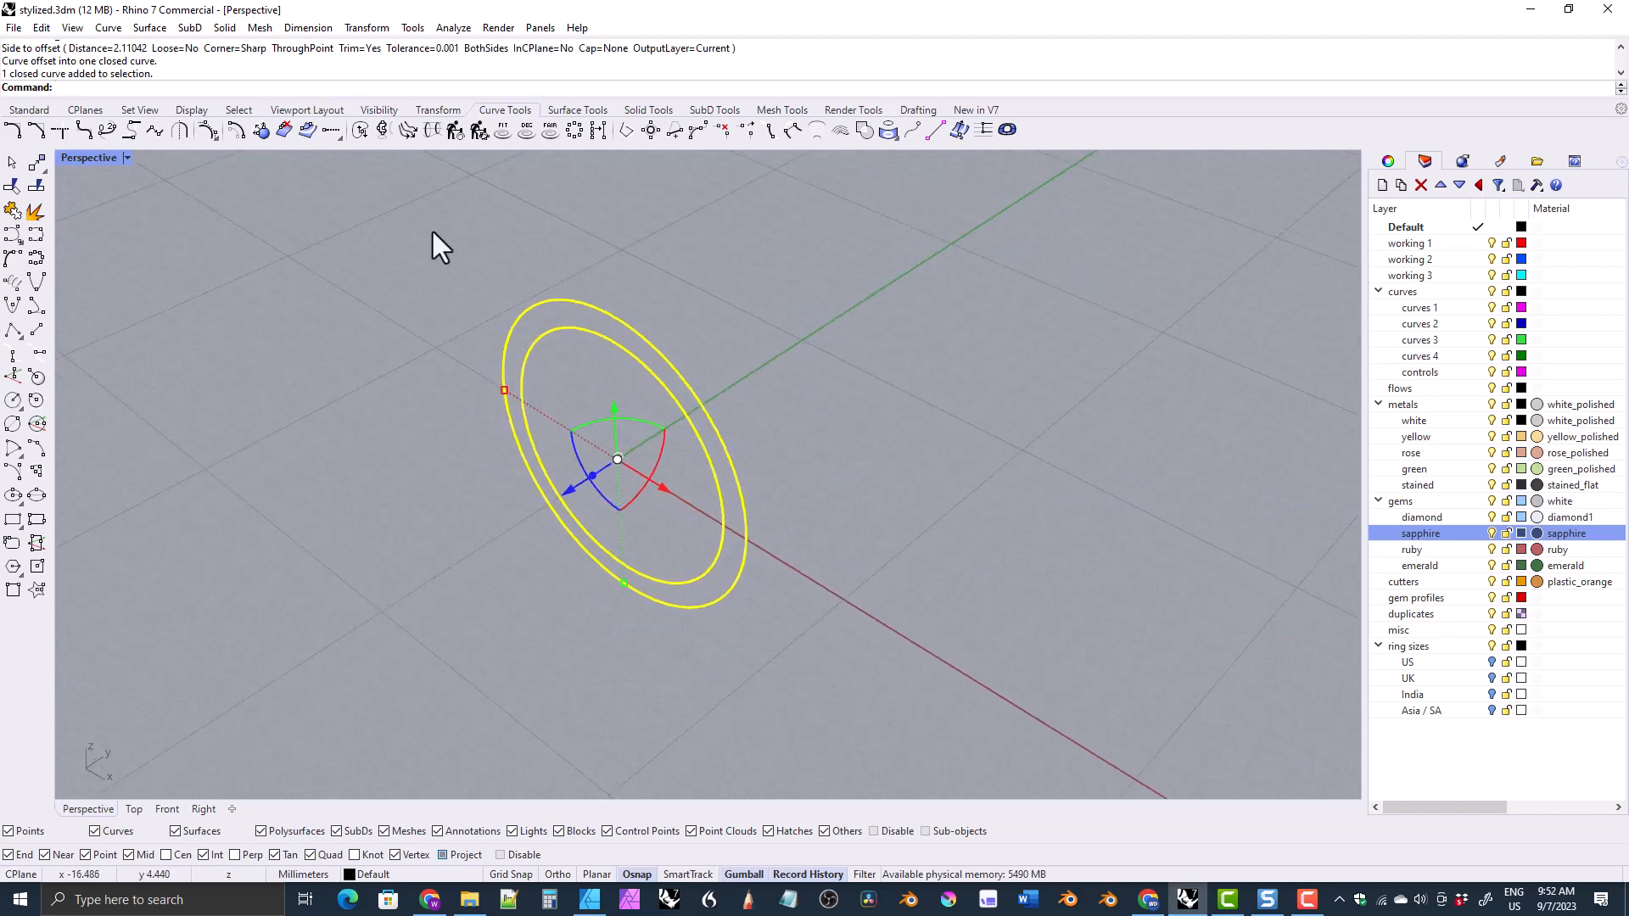
pyautogui.click(645, 111)
pyautogui.click(35, 401)
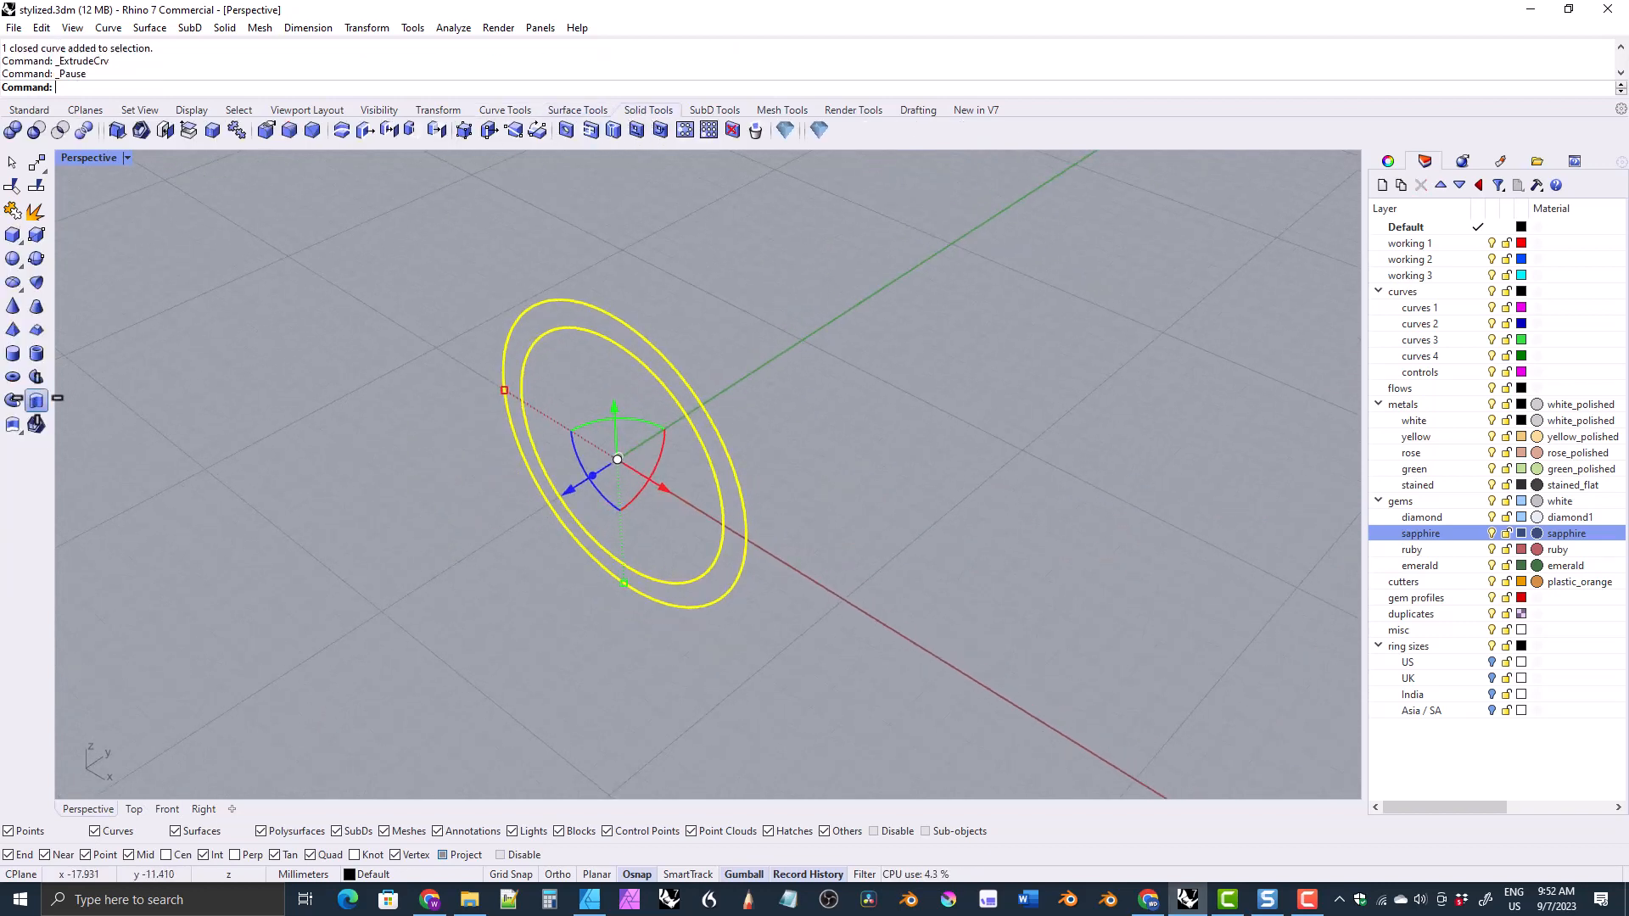
pyautogui.press('Return')
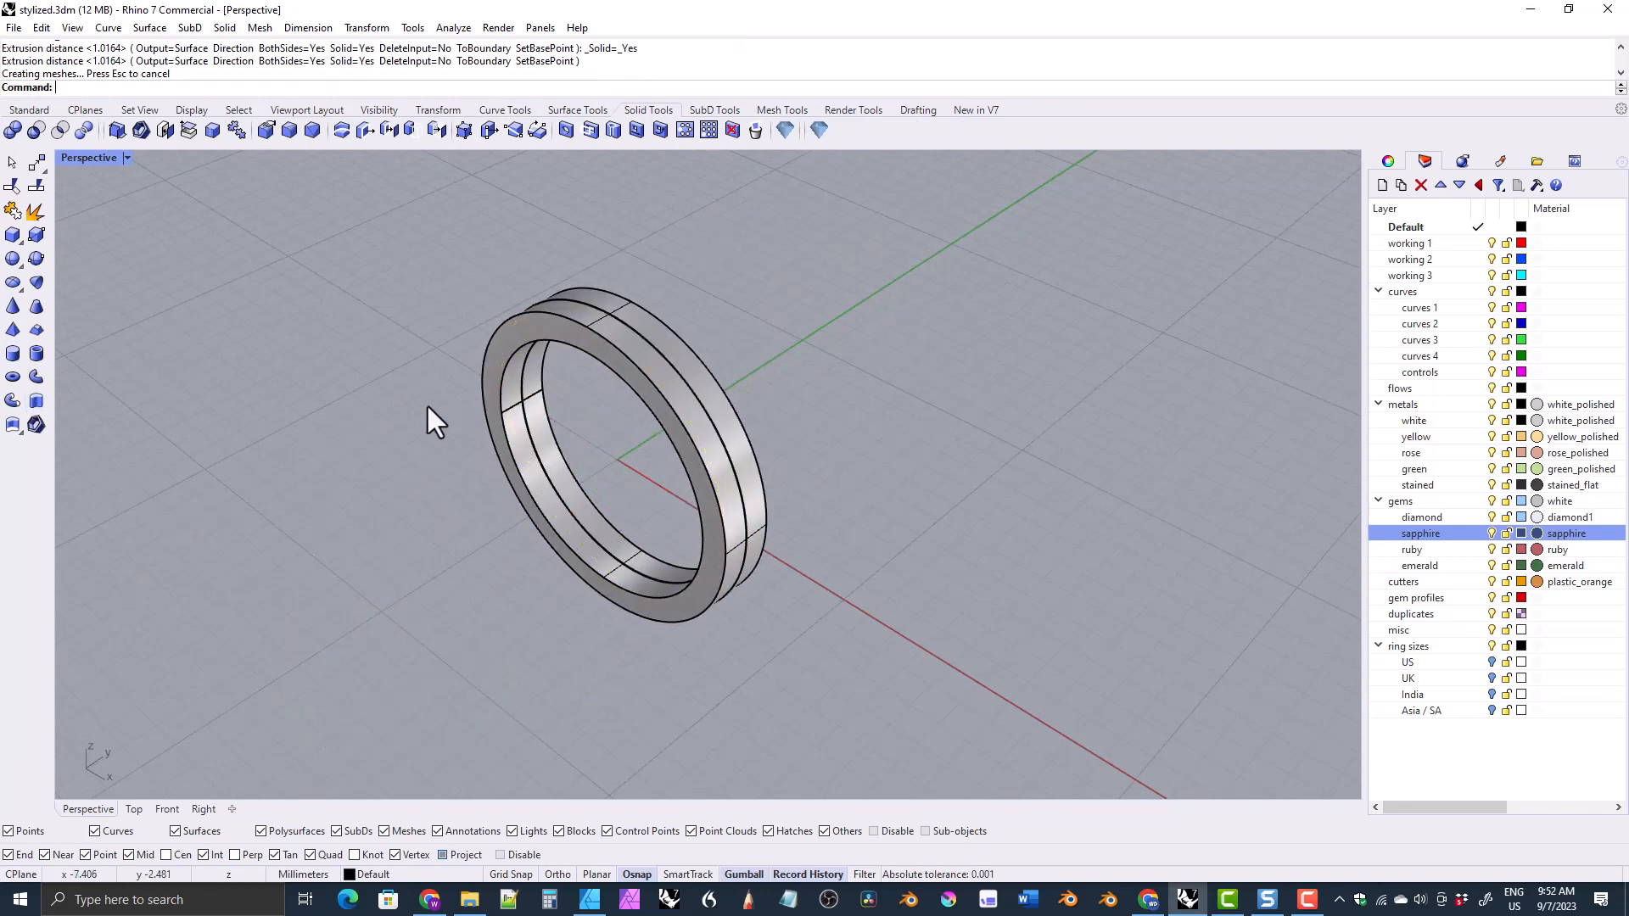
# Step: Try a 0.3 mm edge fillet on the inner and outer edges of the ring band, and undo it
pyautogui.moveTo(428, 405); pyautogui.dragTo(709, 411, button='right')
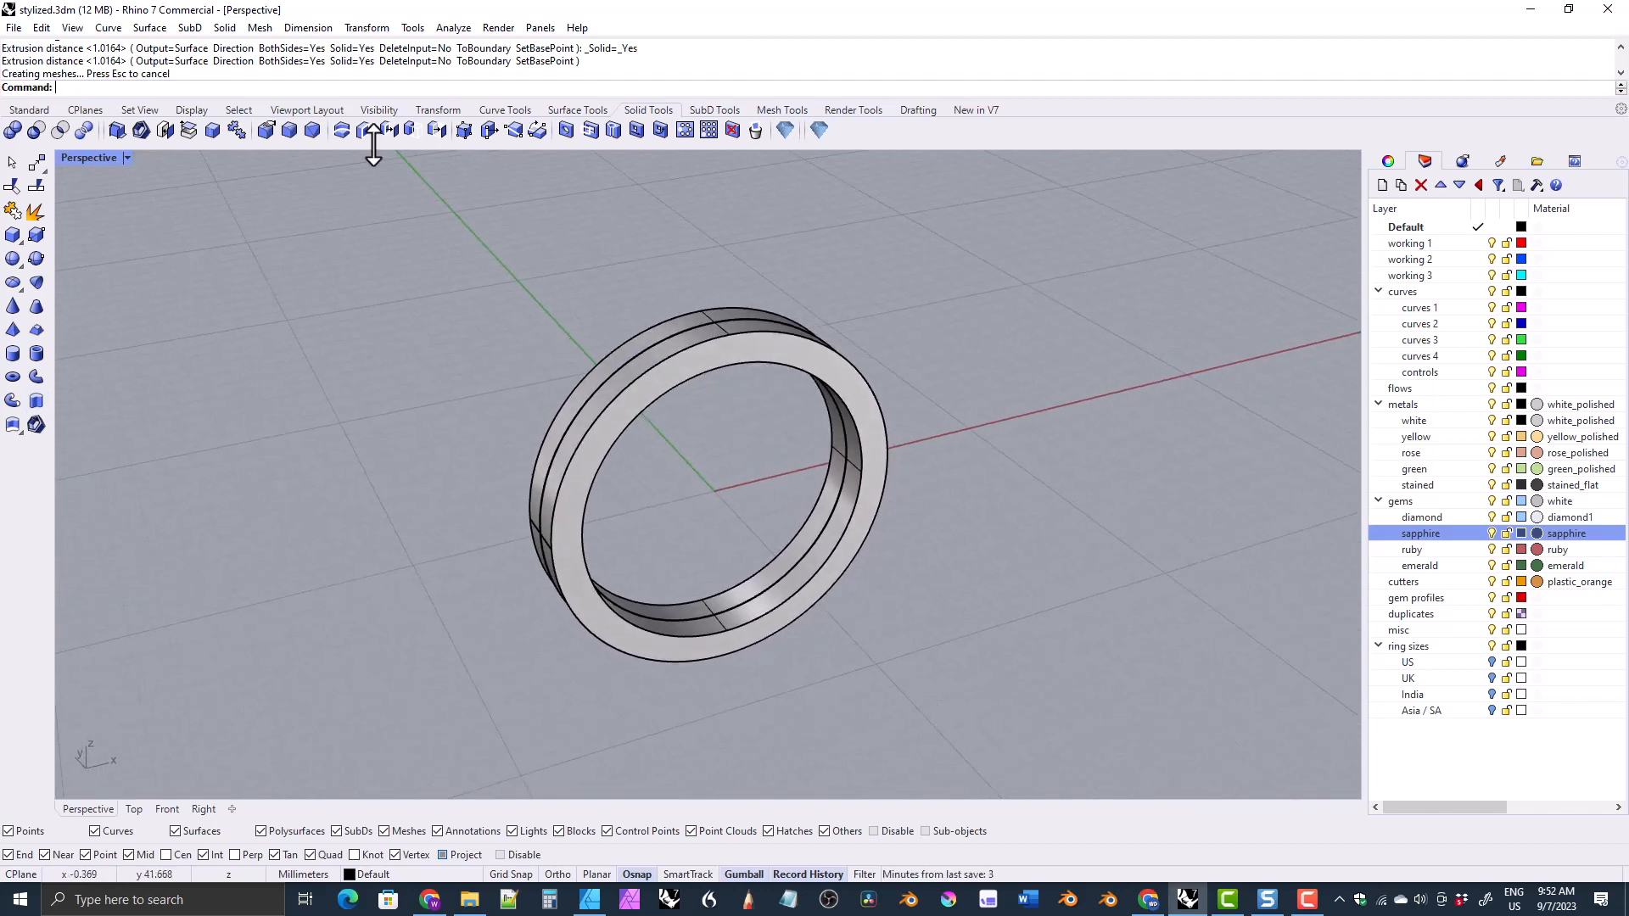
pyautogui.click(286, 129)
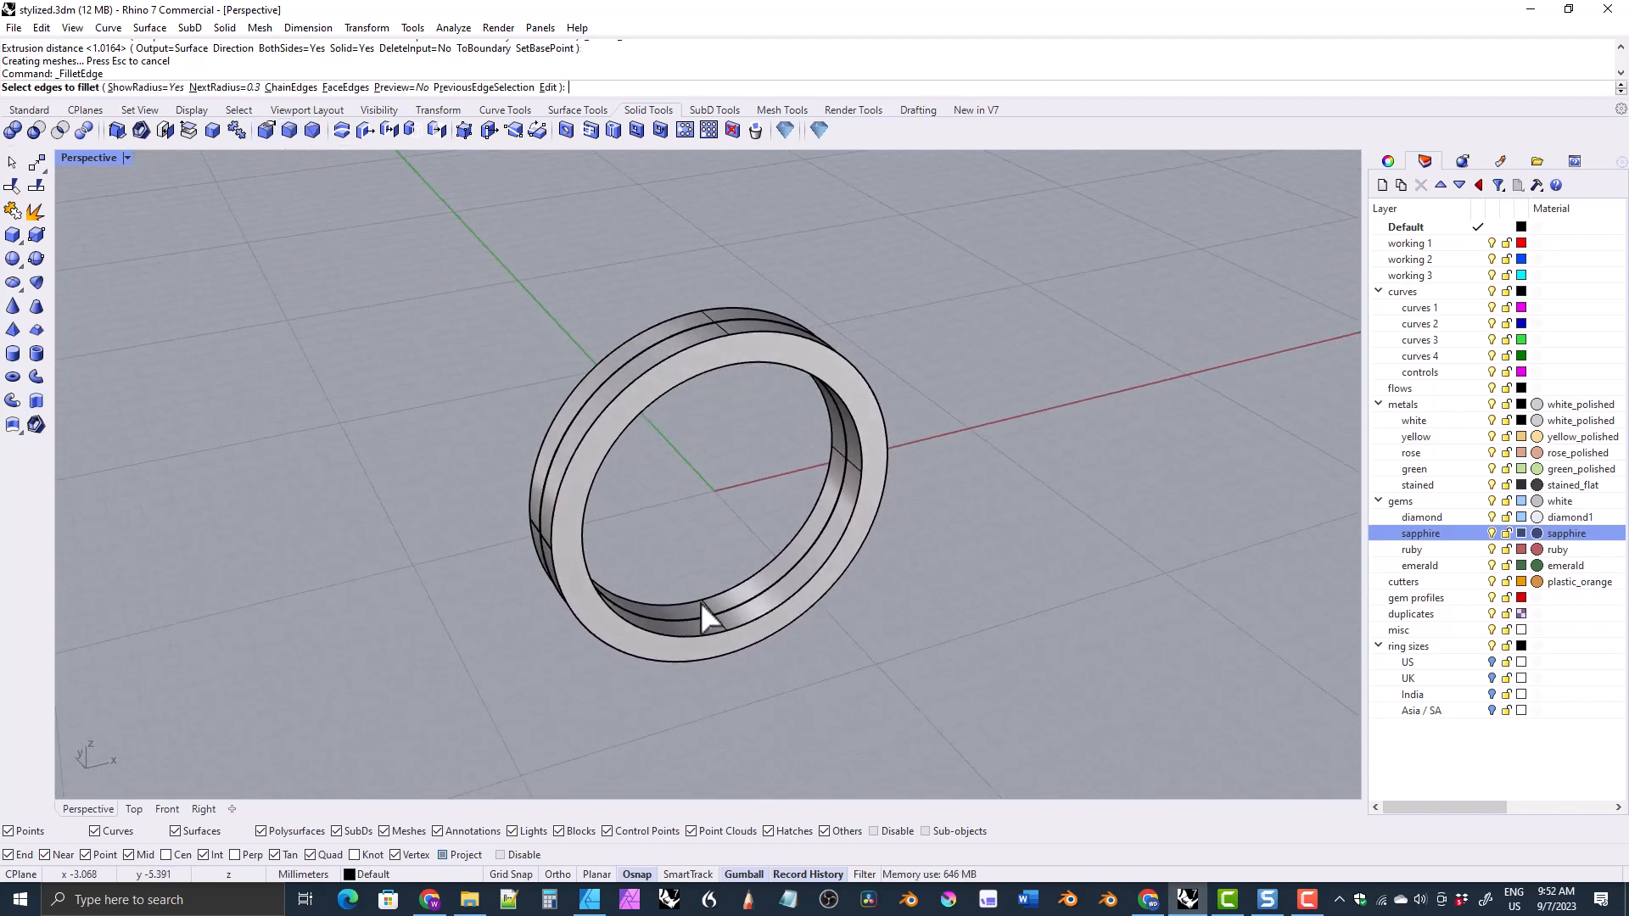
pyautogui.write('0.3')
pyautogui.press('Return')
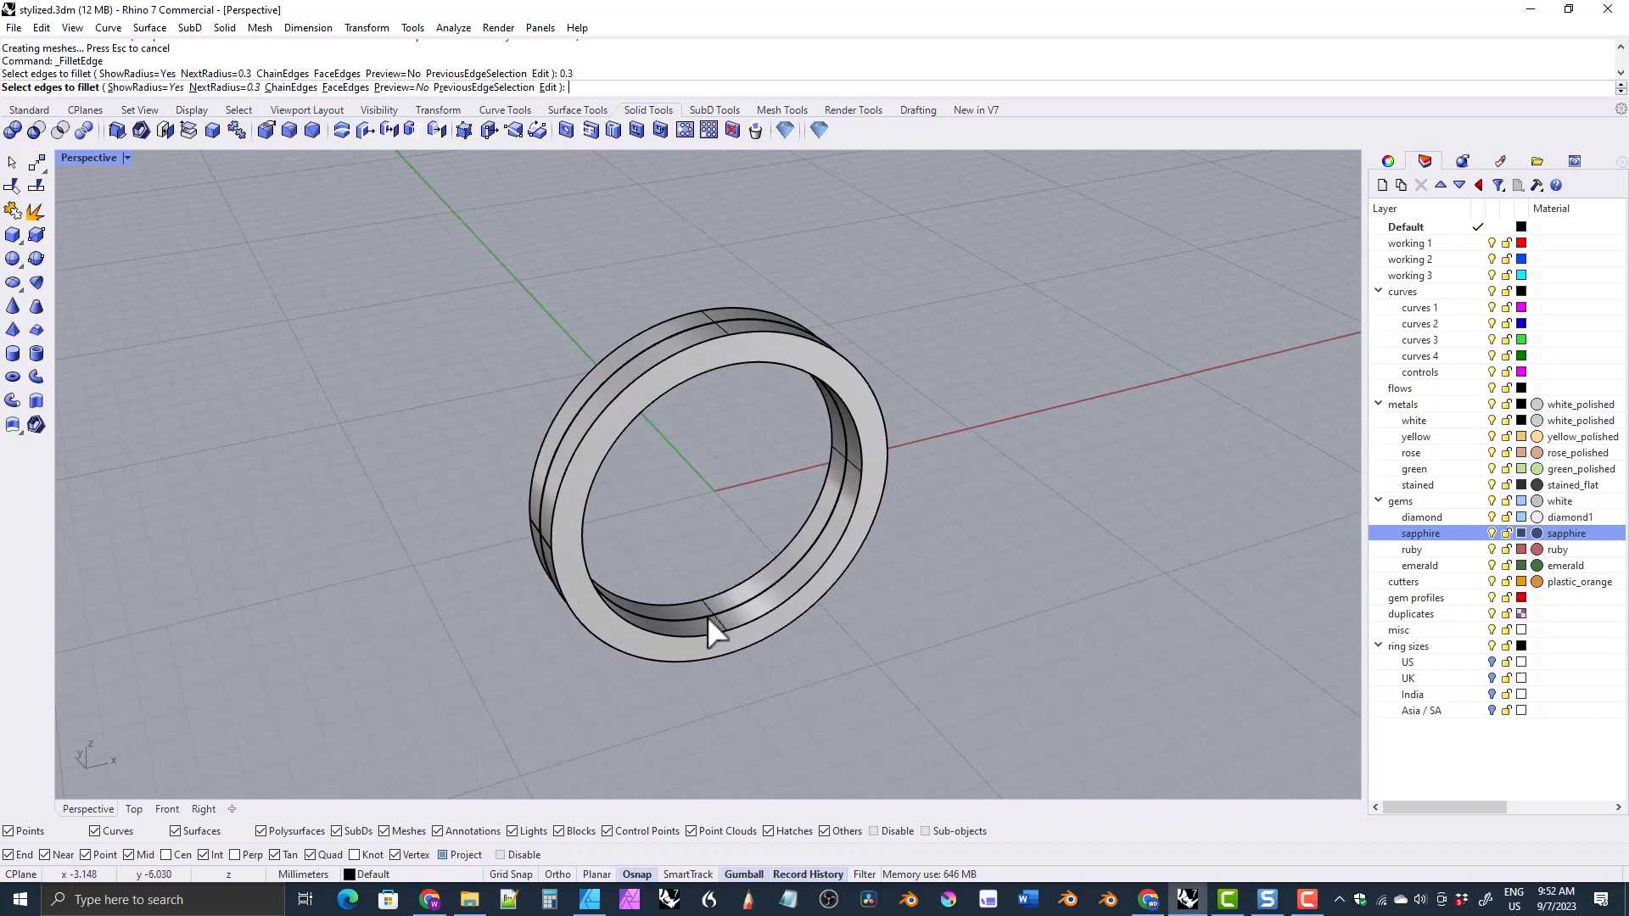
pyautogui.click(684, 604)
pyautogui.click(681, 603)
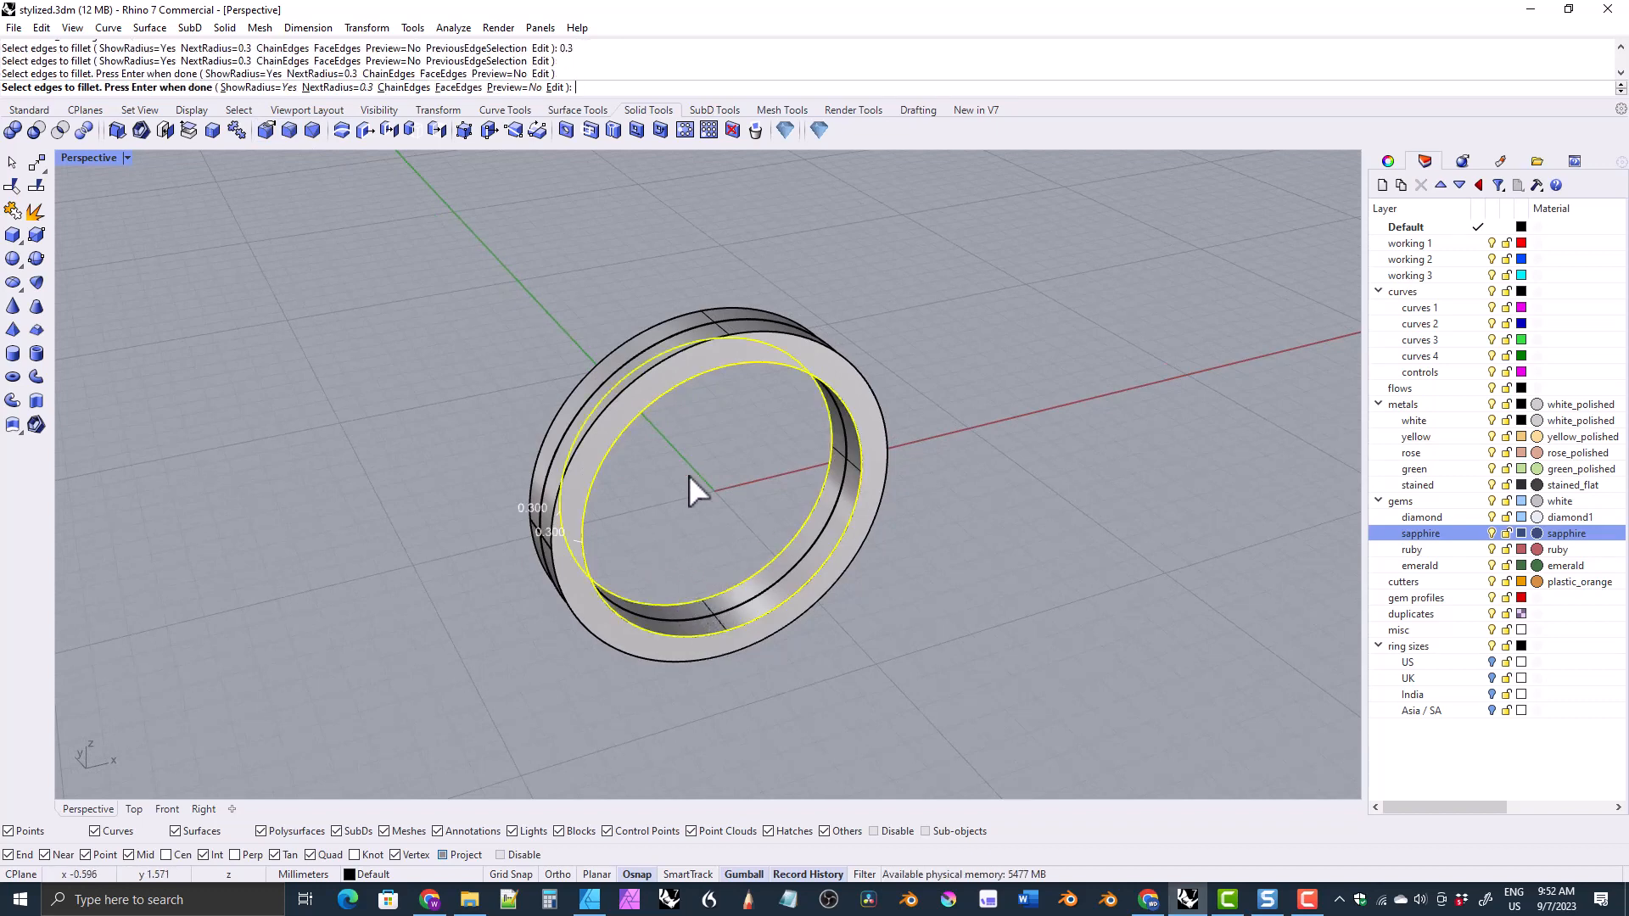
pyautogui.press('Return')
pyautogui.press('Return')
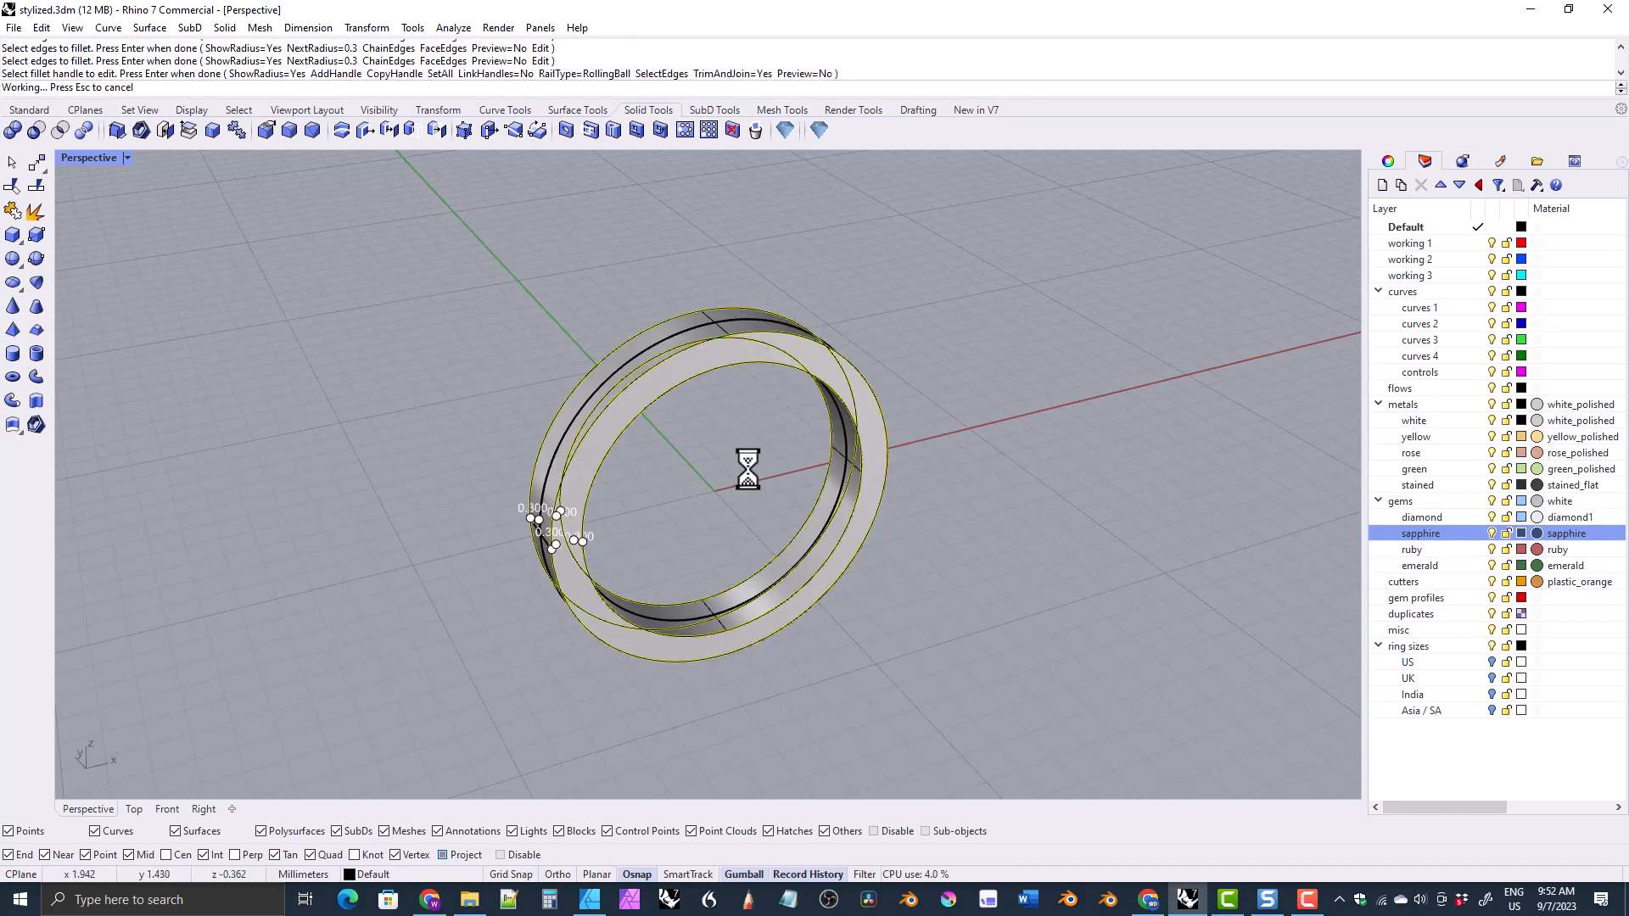
pyautogui.moveTo(750, 470); pyautogui.dragTo(526, 445, button='right')
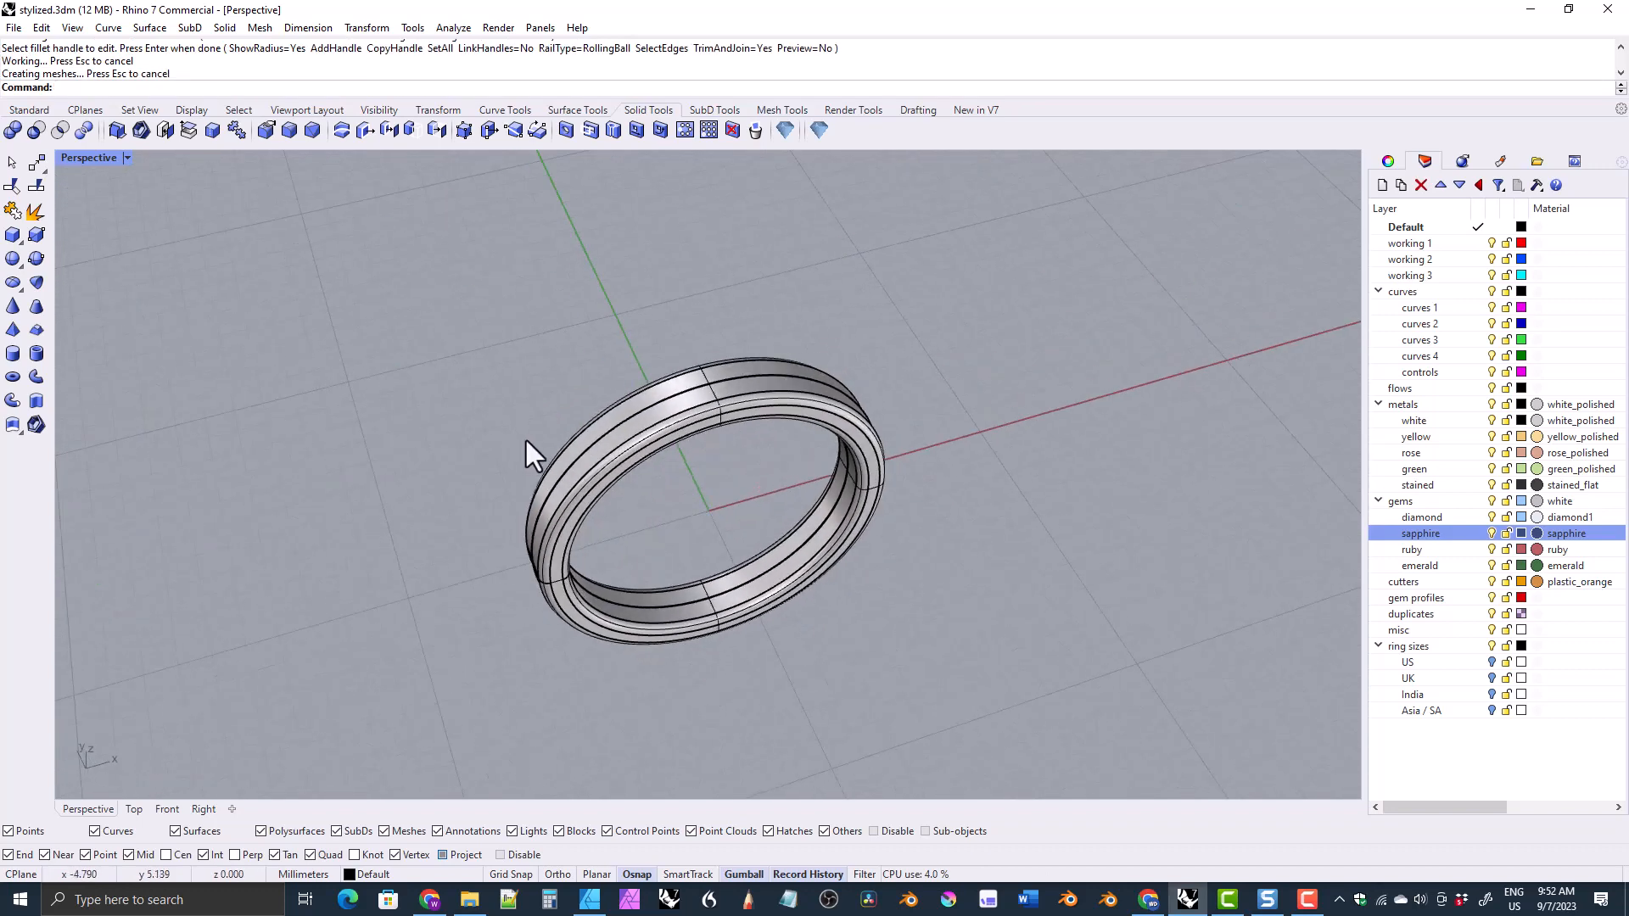
pyautogui.hotkey('ctrl', 'z')
# Step: Try filleting the ring band's inner edges at 0.3 mm and its outer edges at 0.7 mm, and undo the fillet
pyautogui.moveTo(677, 482); pyautogui.dragTo(637, 467, button='right')
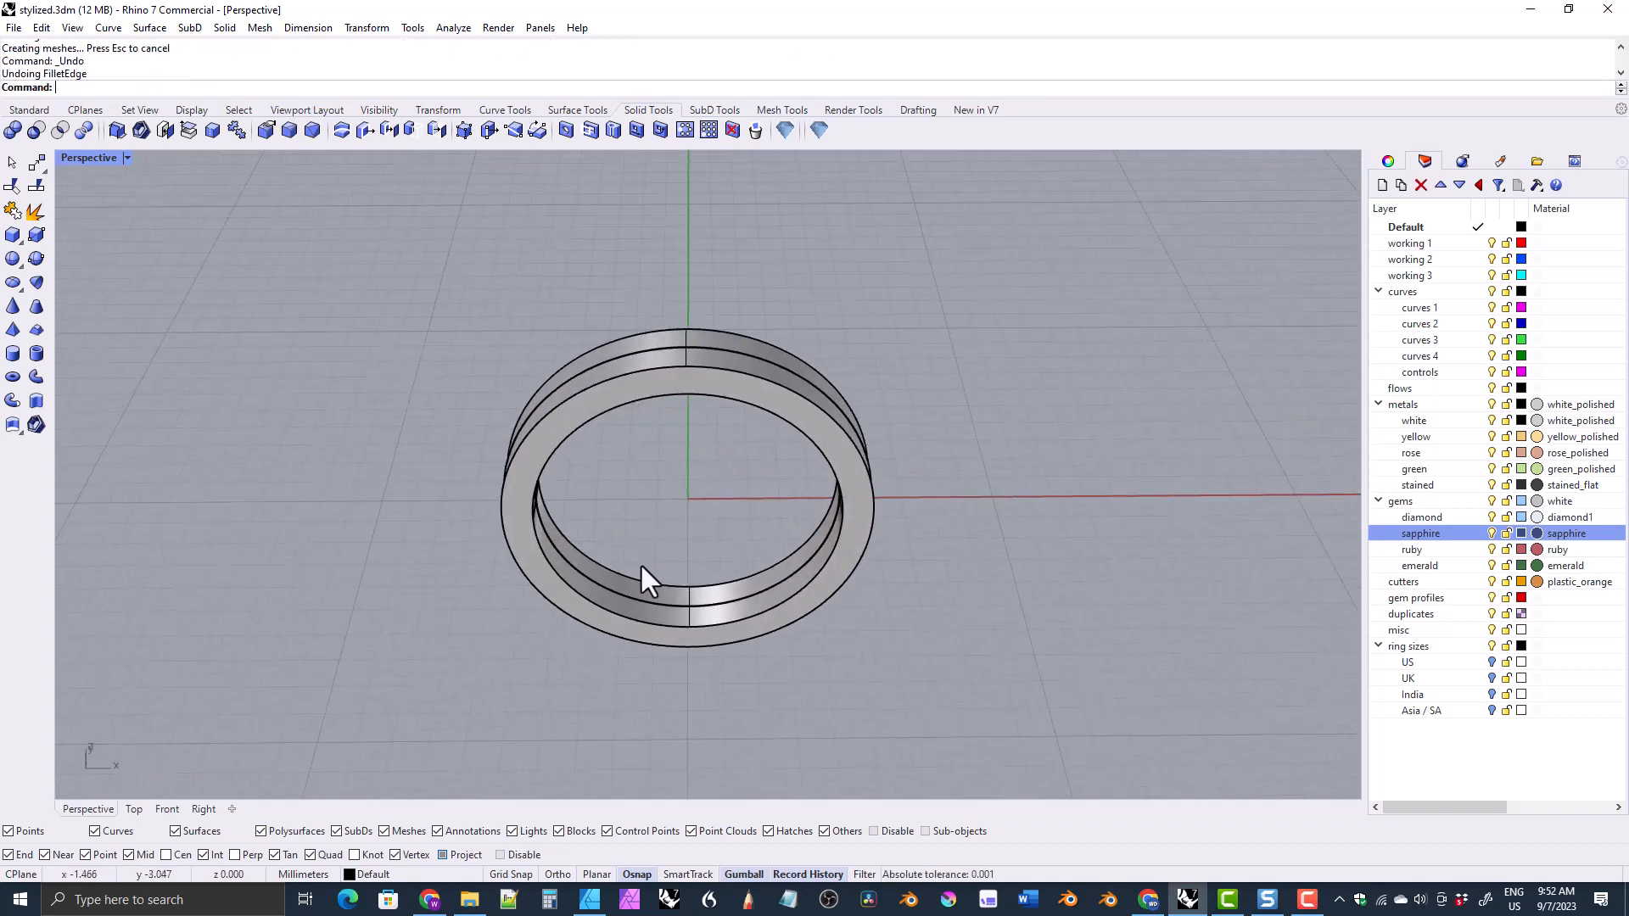
pyautogui.press('Return')
pyautogui.write('0.3')
pyautogui.press('Return')
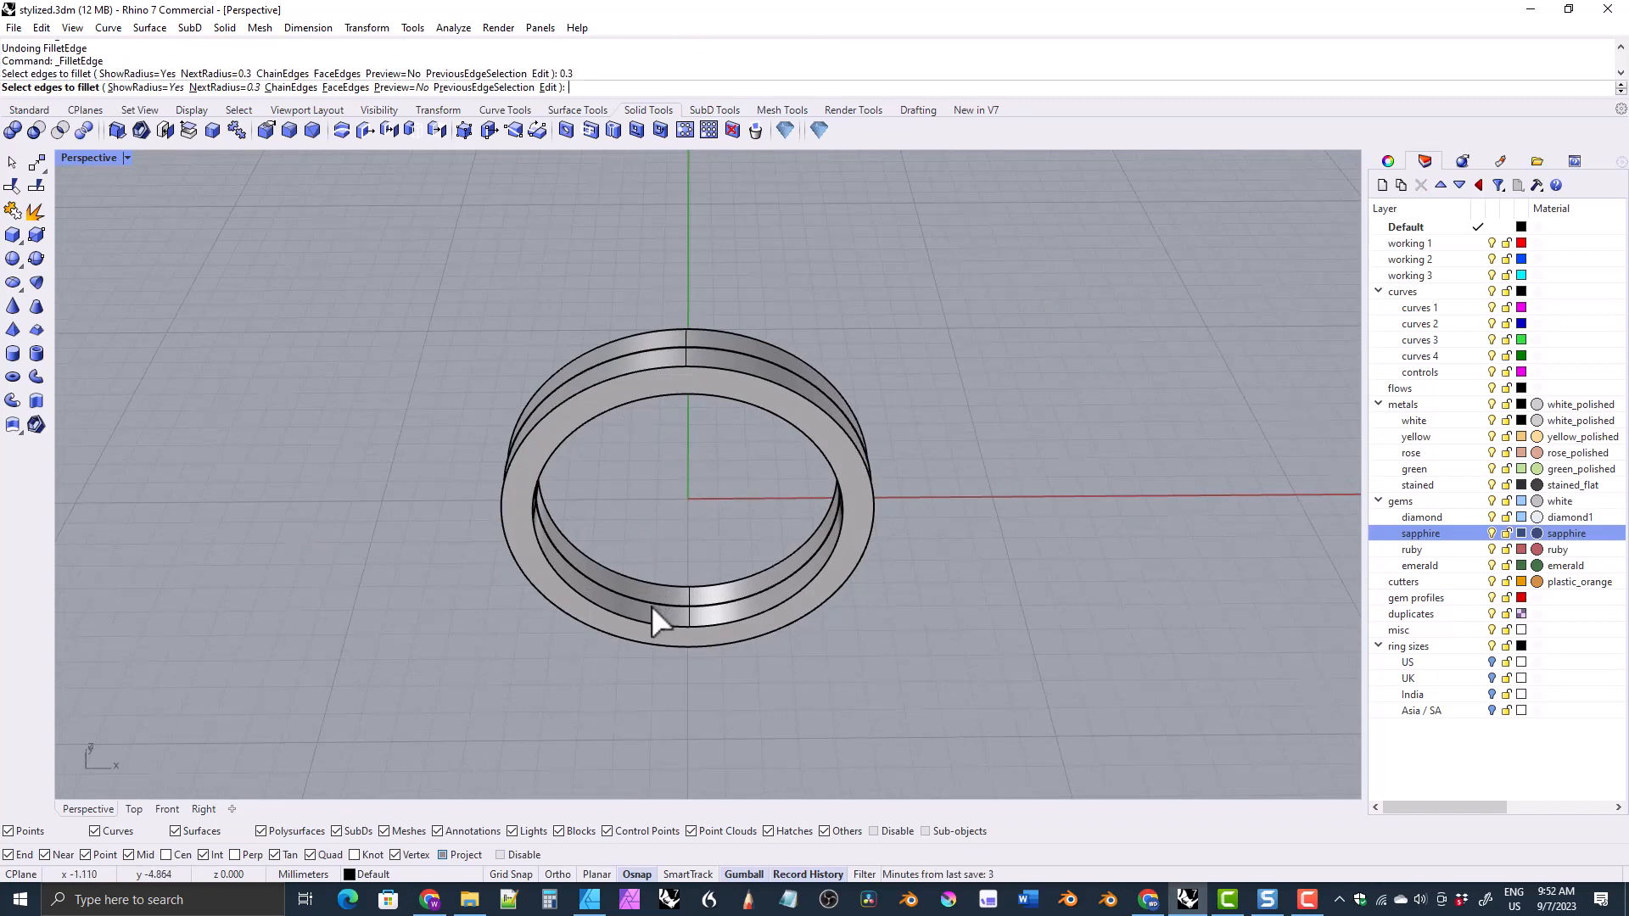
pyautogui.click(648, 602)
pyautogui.click(638, 586)
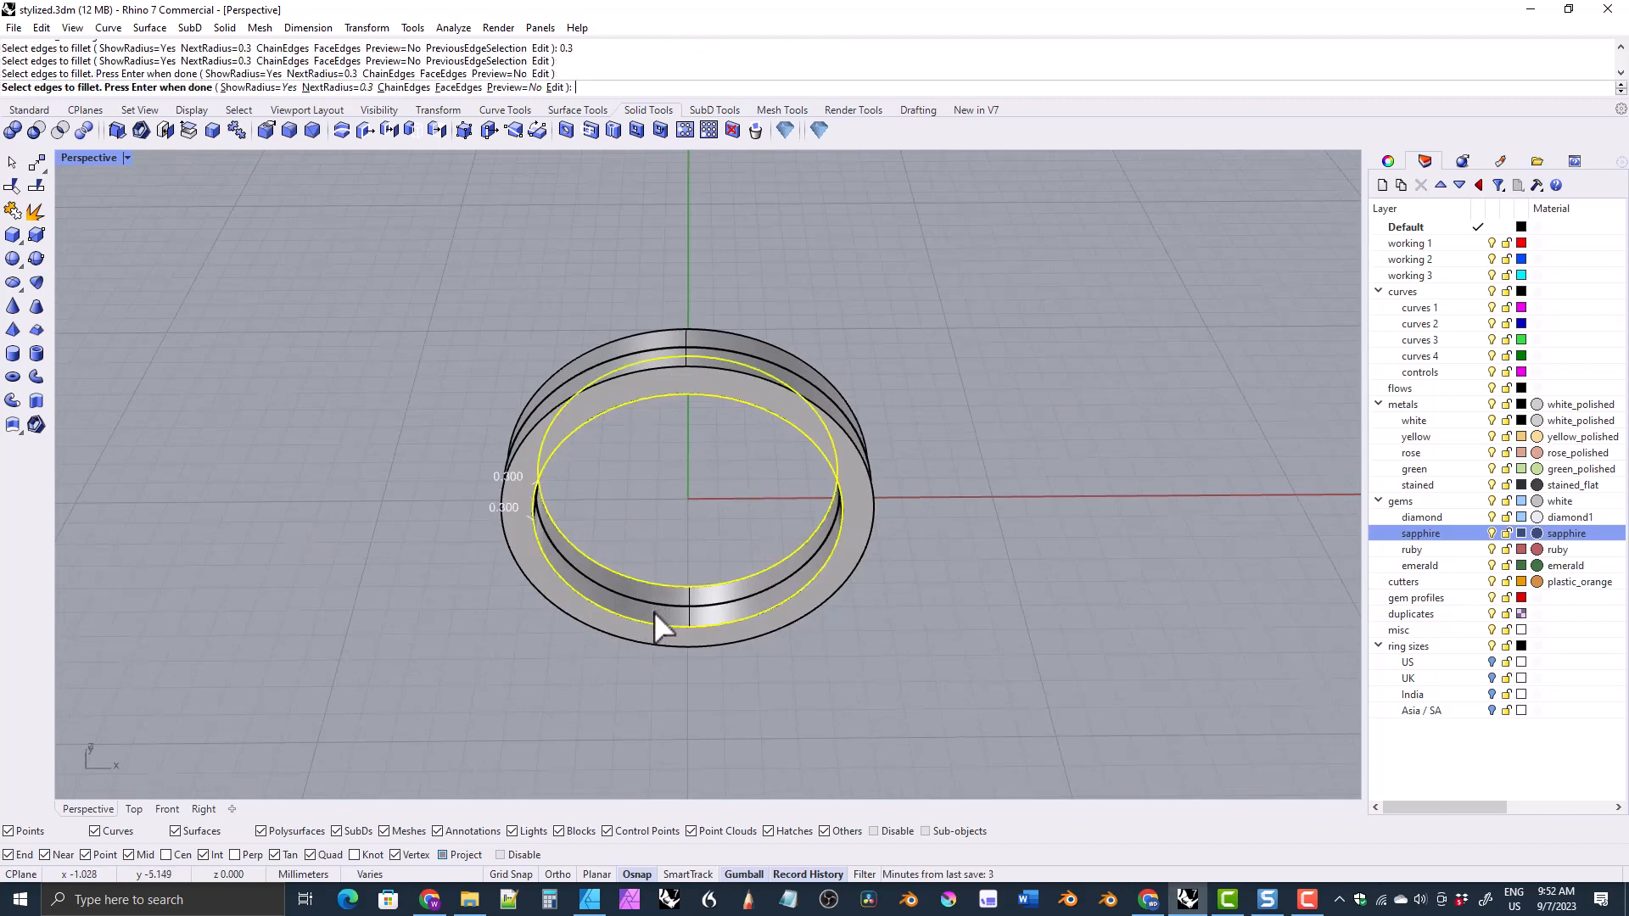
pyautogui.write('0.7')
pyautogui.press('Return')
pyautogui.click(555, 381)
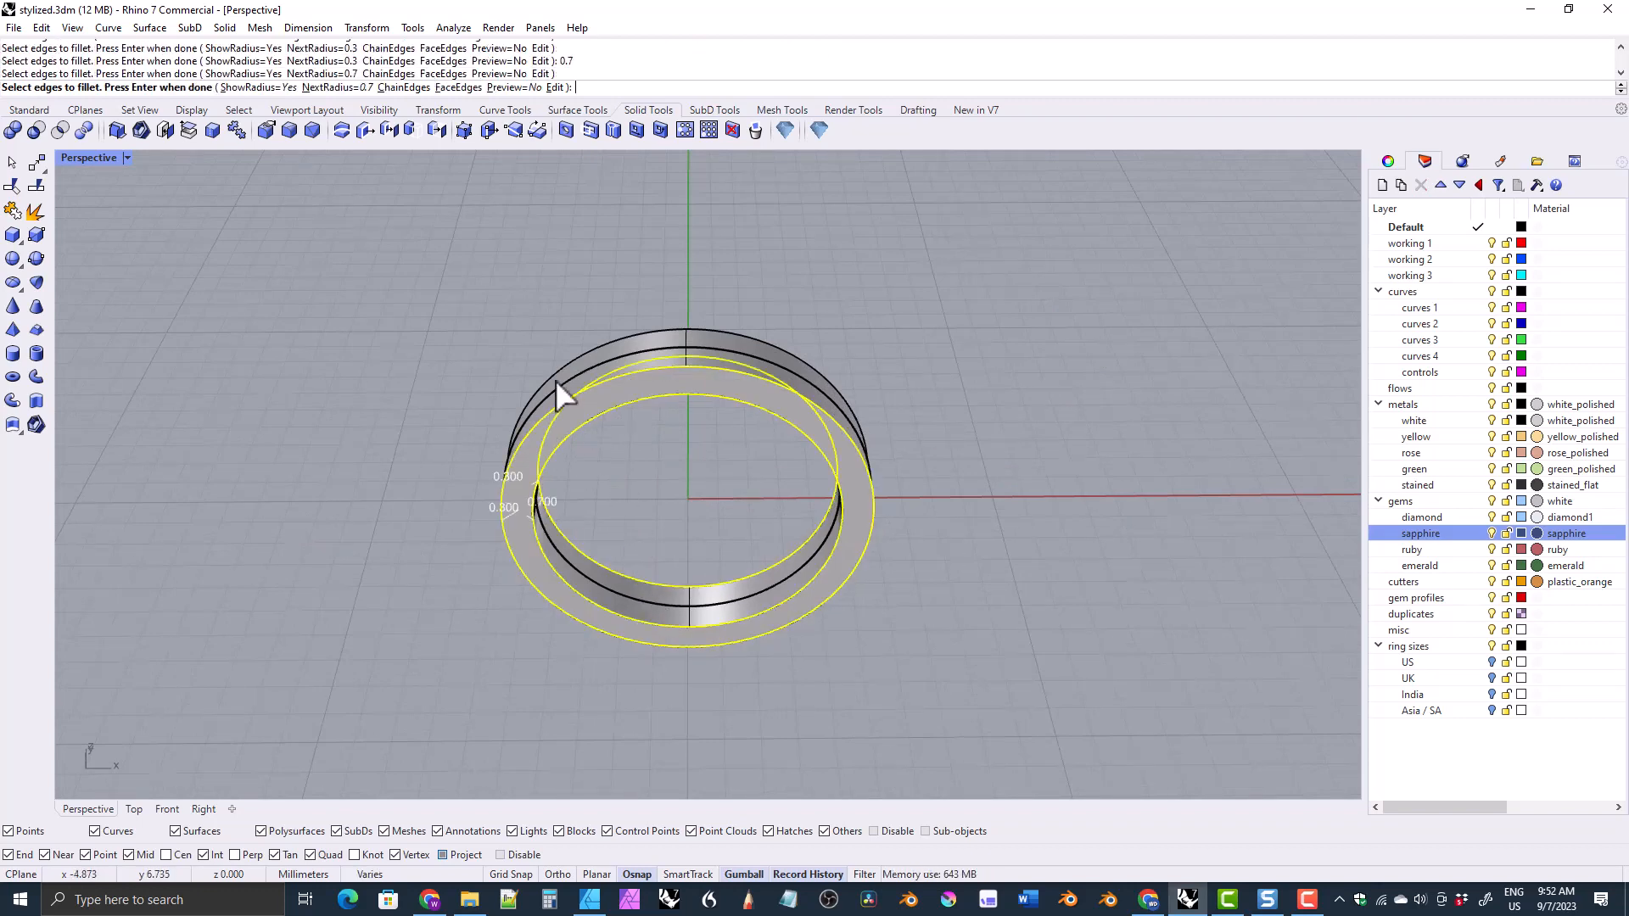
pyautogui.press('Return')
pyautogui.press('Return')
pyautogui.moveTo(654, 499); pyautogui.dragTo(649, 455, button='right')
pyautogui.hotkey('ctrl', 'z')
# Step: Copy the unfilleted ring band to the duplicates layer as a backup and turn that layer off
pyautogui.click(654, 344)
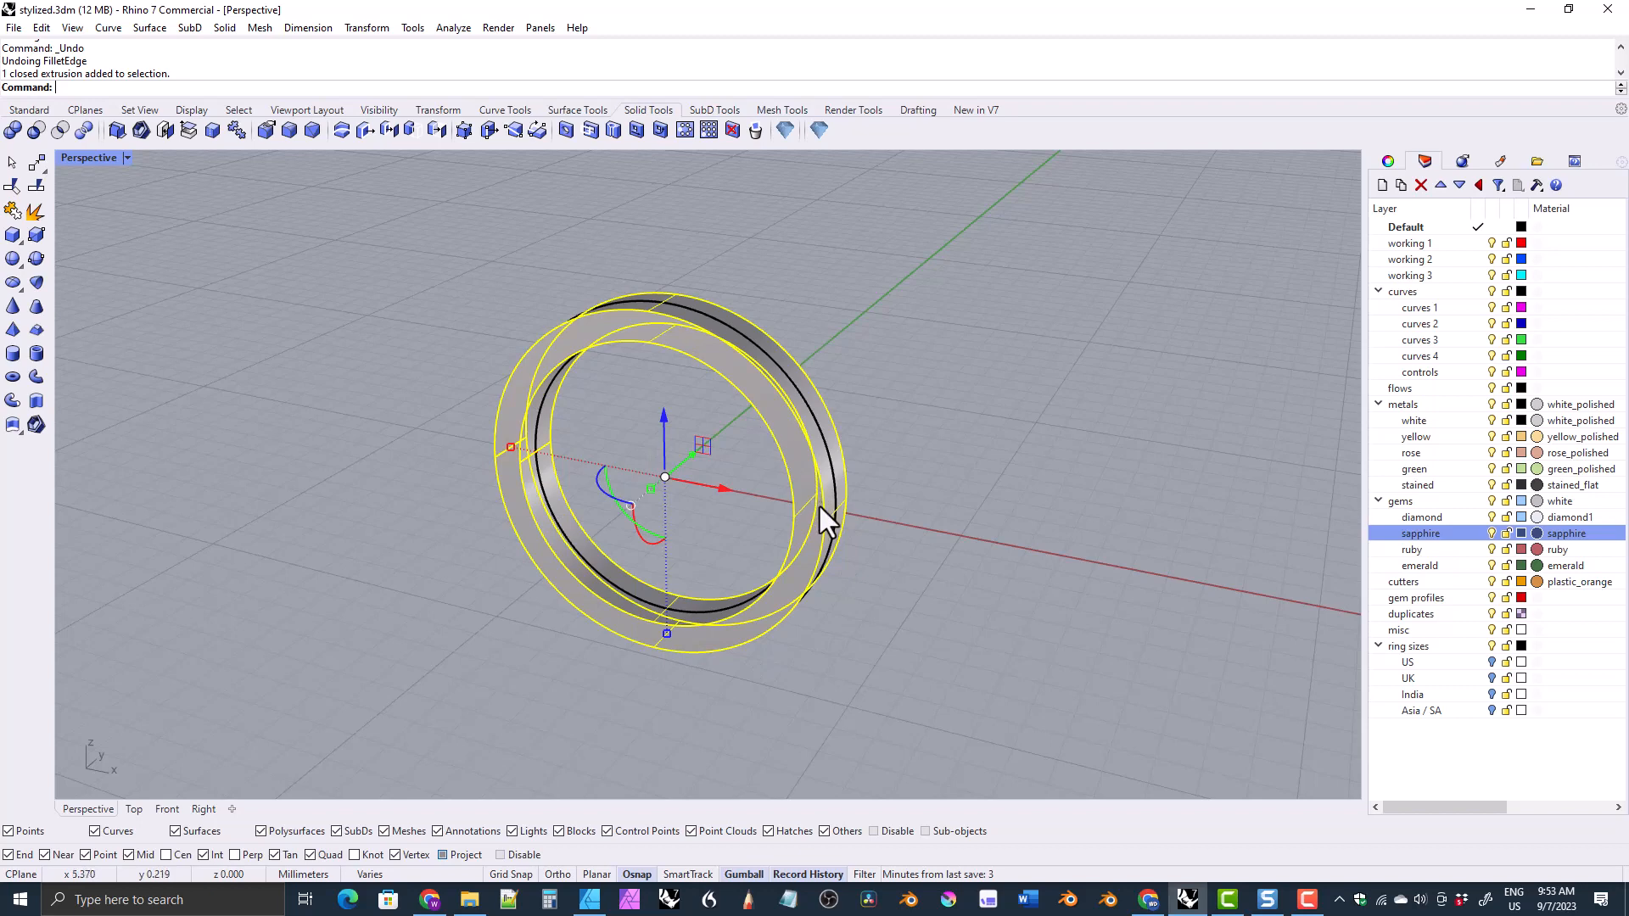
pyautogui.moveTo(746, 437)
pyautogui.mouseDown(button='right')
pyautogui.moveTo(760, 409)
pyautogui.moveTo(735, 409)
pyautogui.mouseUp(button='right')
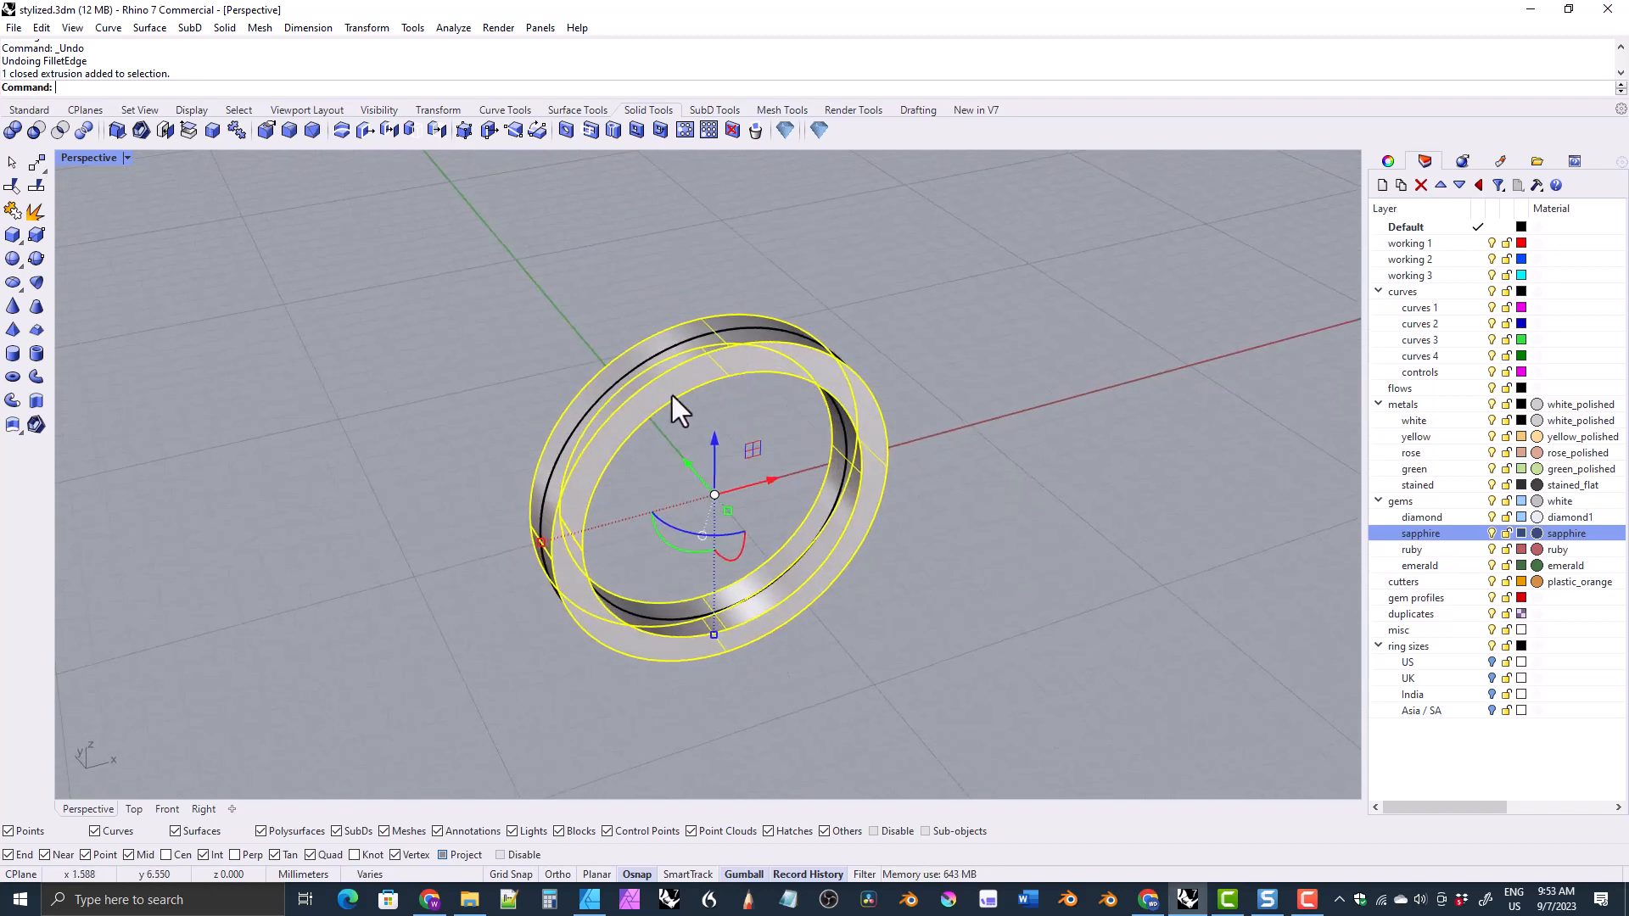
pyautogui.rightClick(1409, 615)
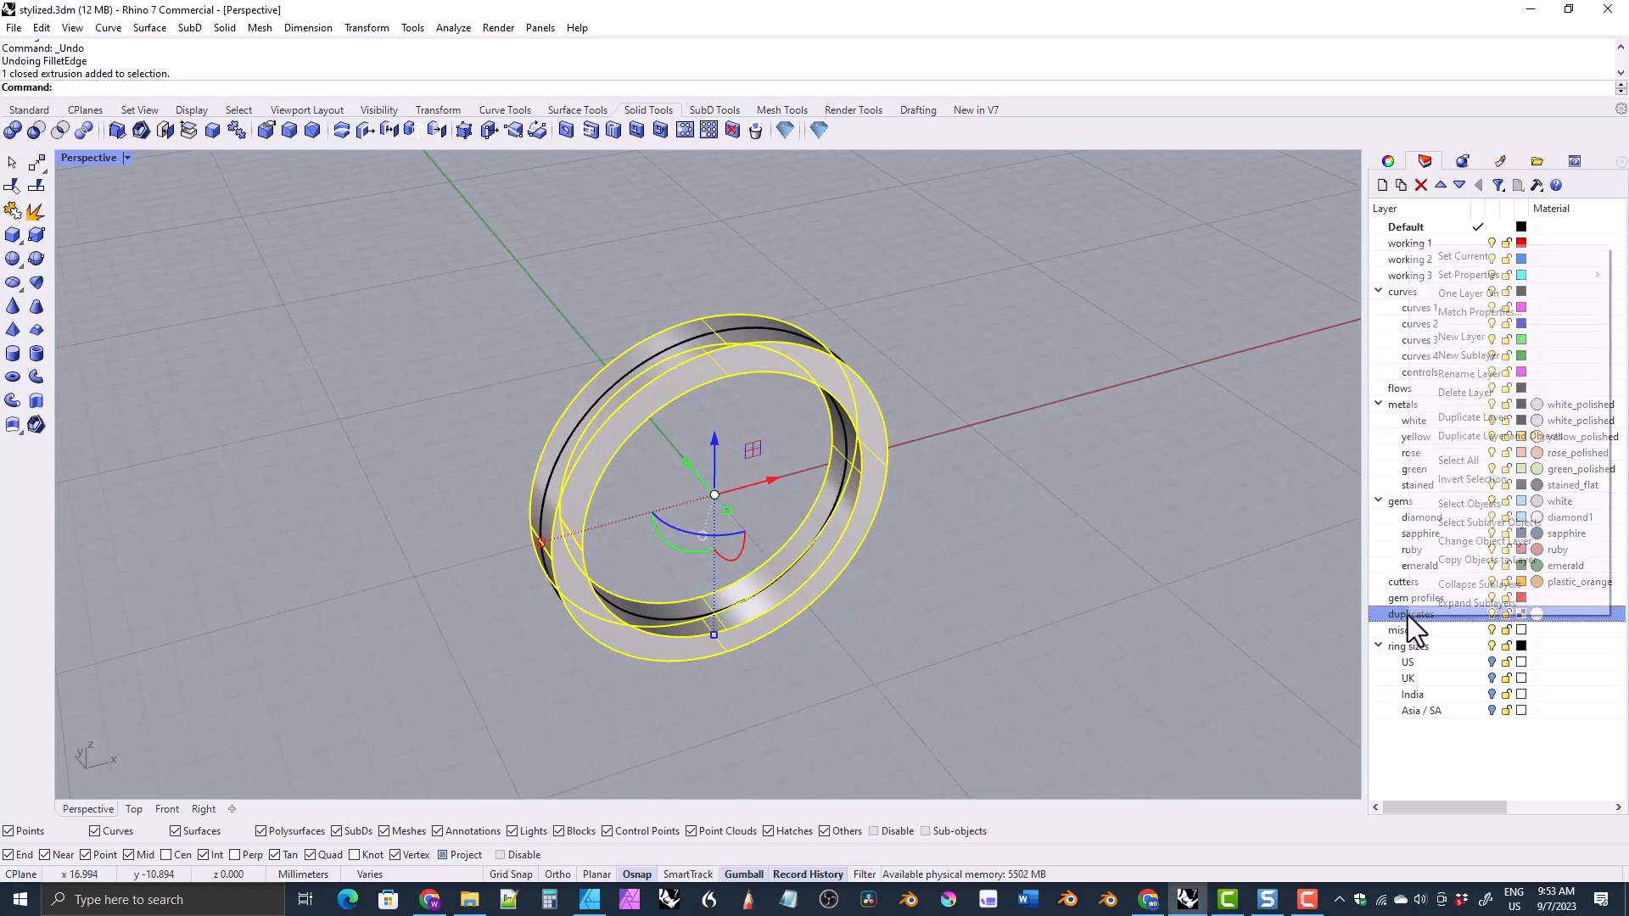
pyautogui.click(1475, 561)
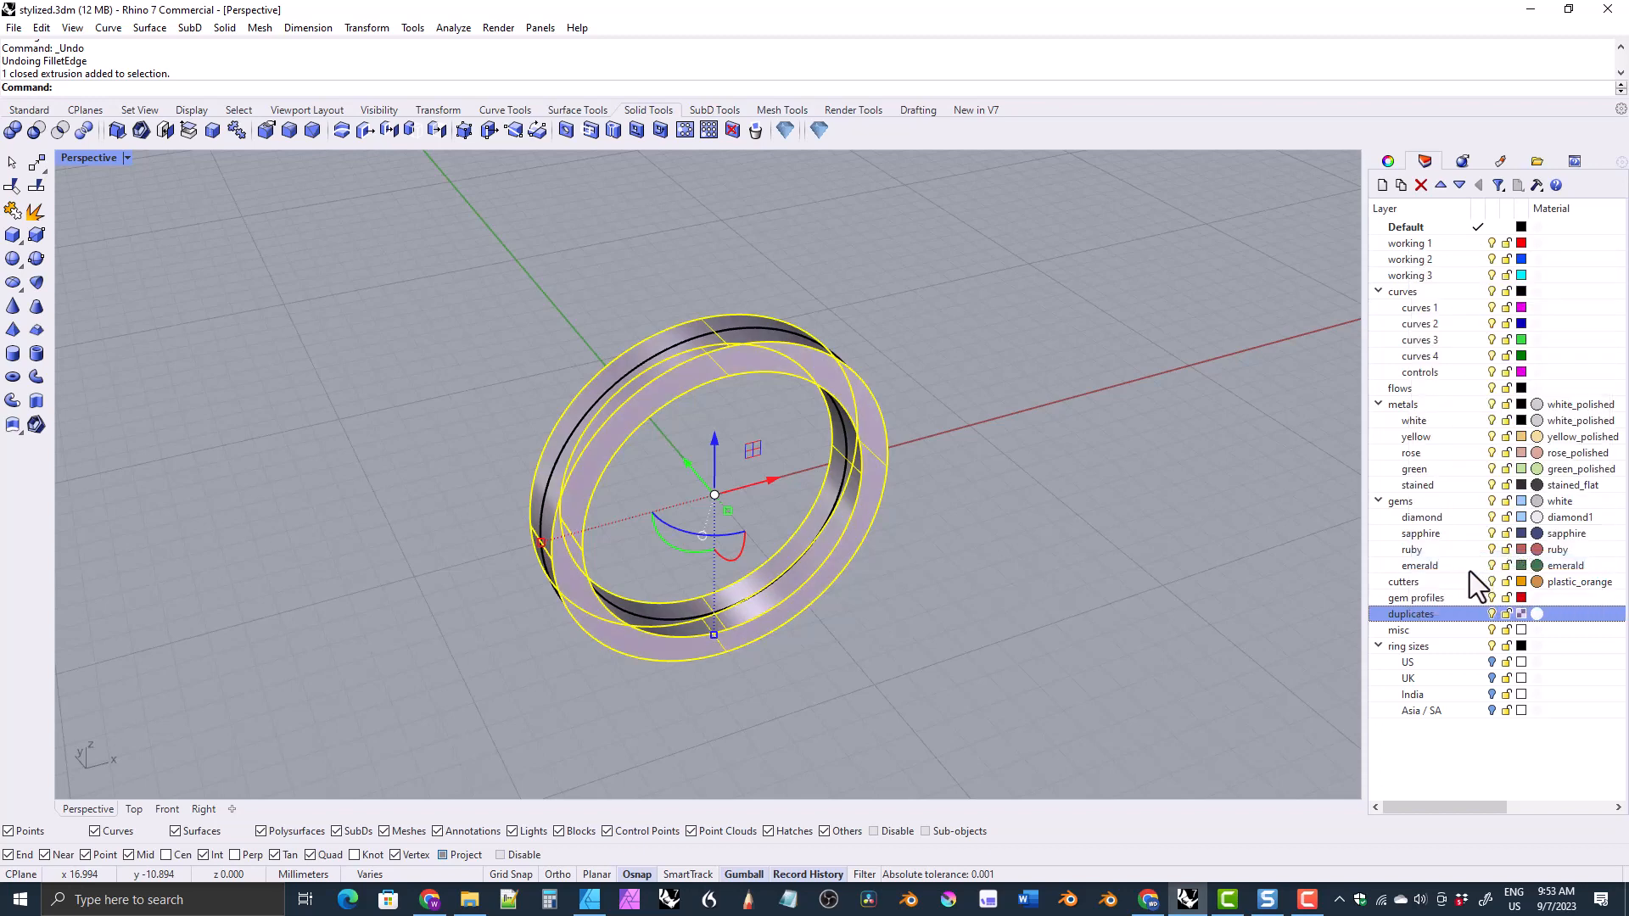
pyautogui.moveTo(879, 501); pyautogui.dragTo(761, 444, button='right')
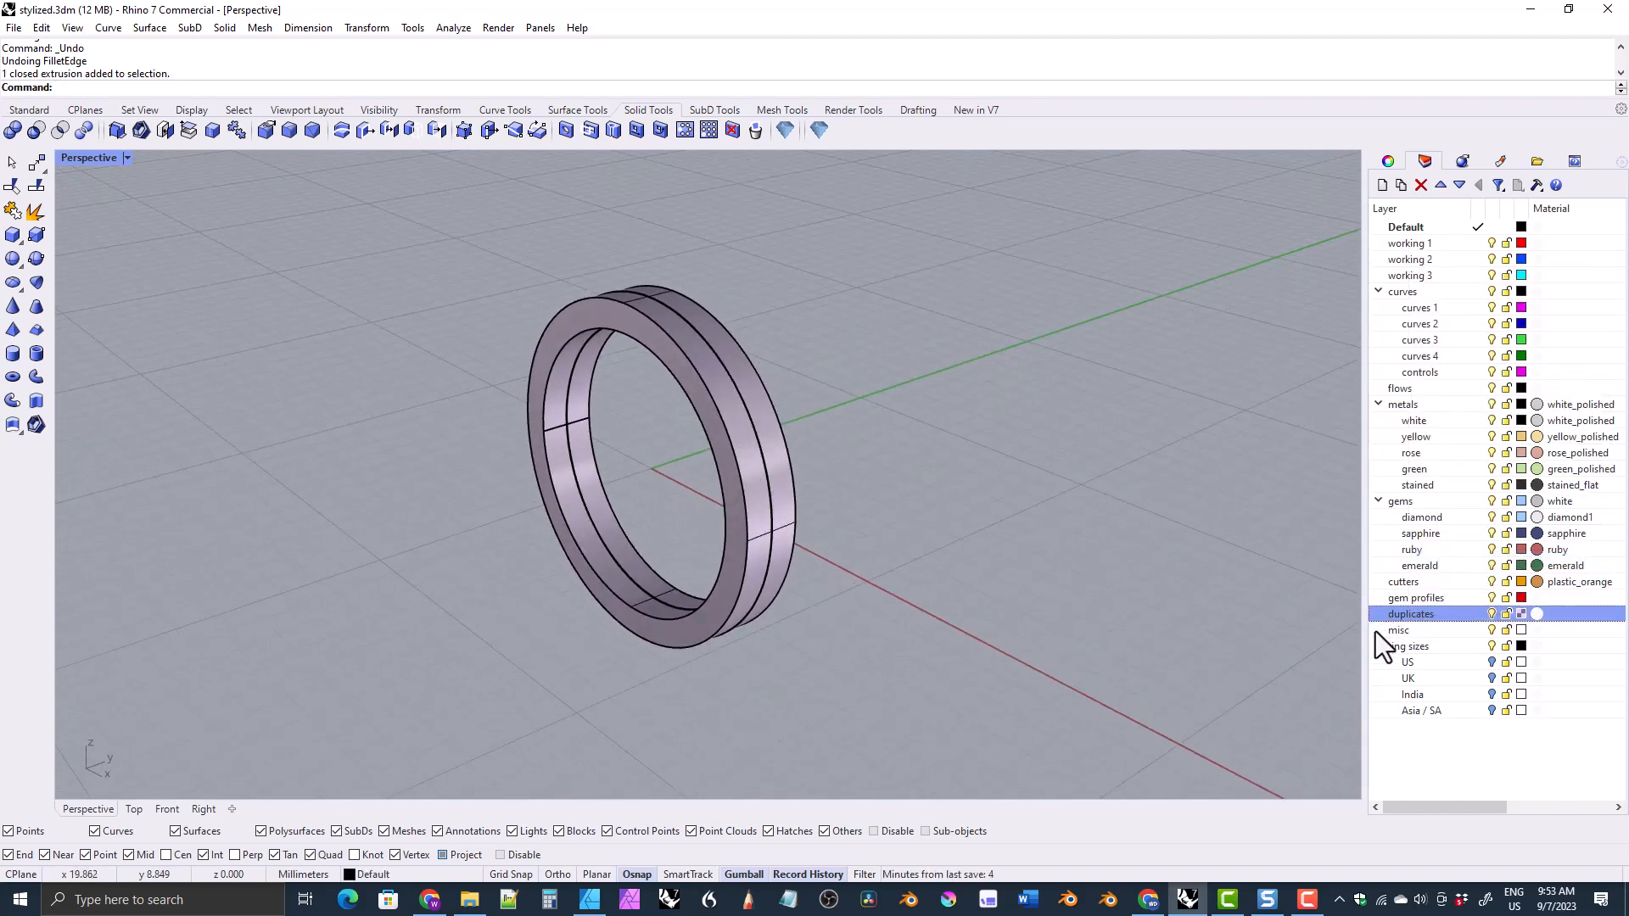
pyautogui.click(1491, 614)
pyautogui.moveTo(604, 513); pyautogui.dragTo(654, 475, button='right')
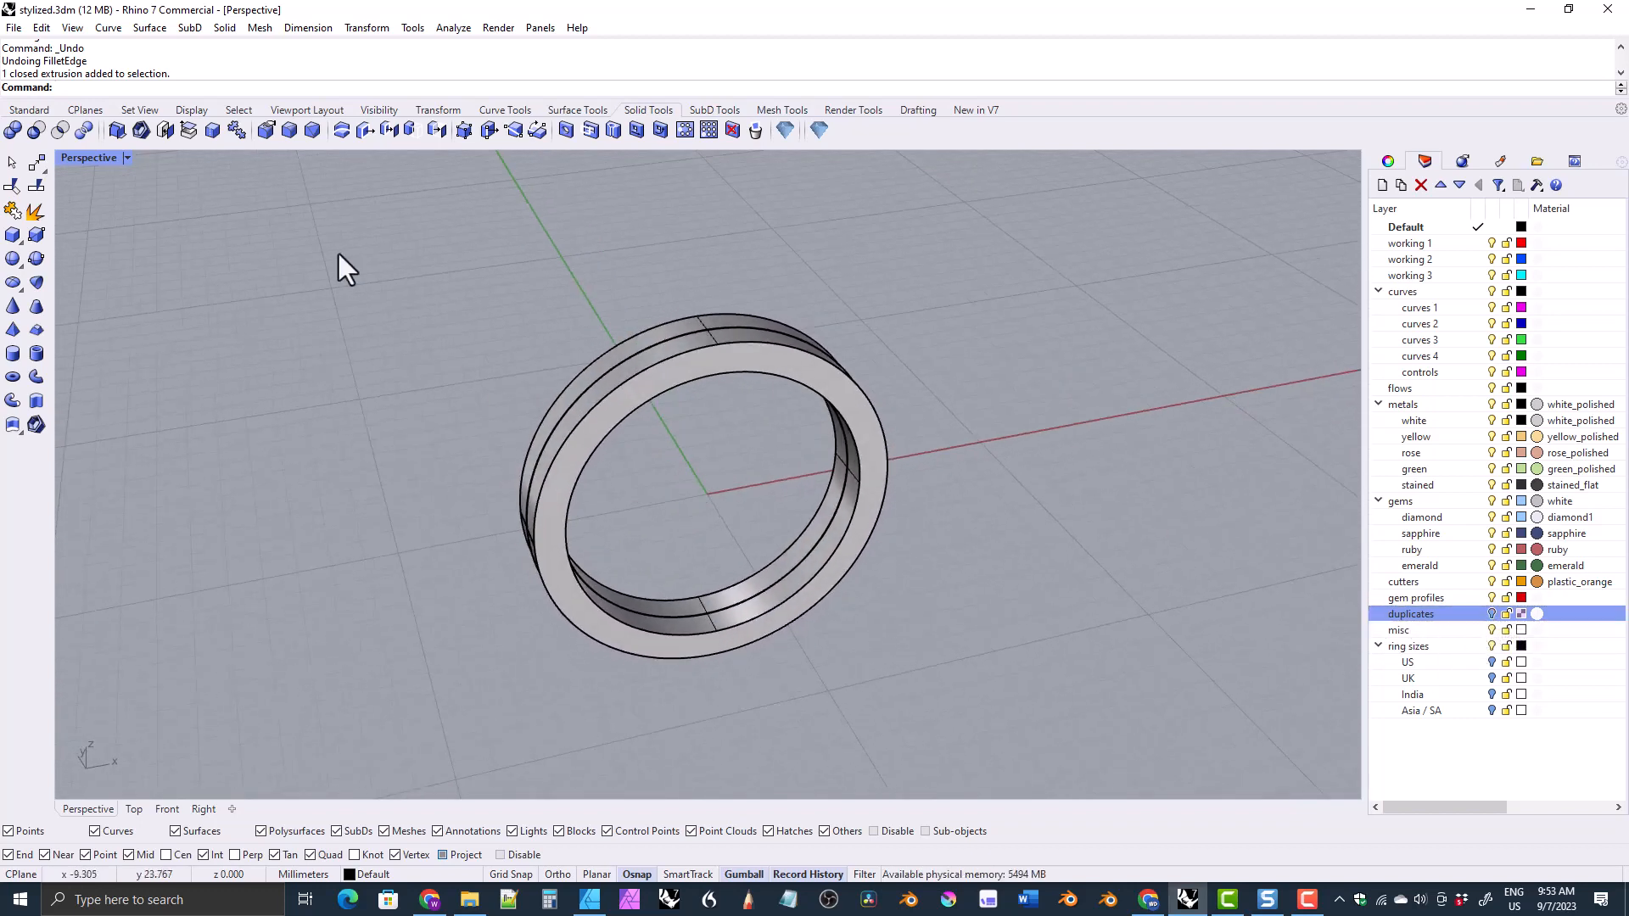
# Step: Fillet the inner and outer edges of the ring band with a 0.3 mm radius
pyautogui.click(290, 132)
pyautogui.click(701, 630)
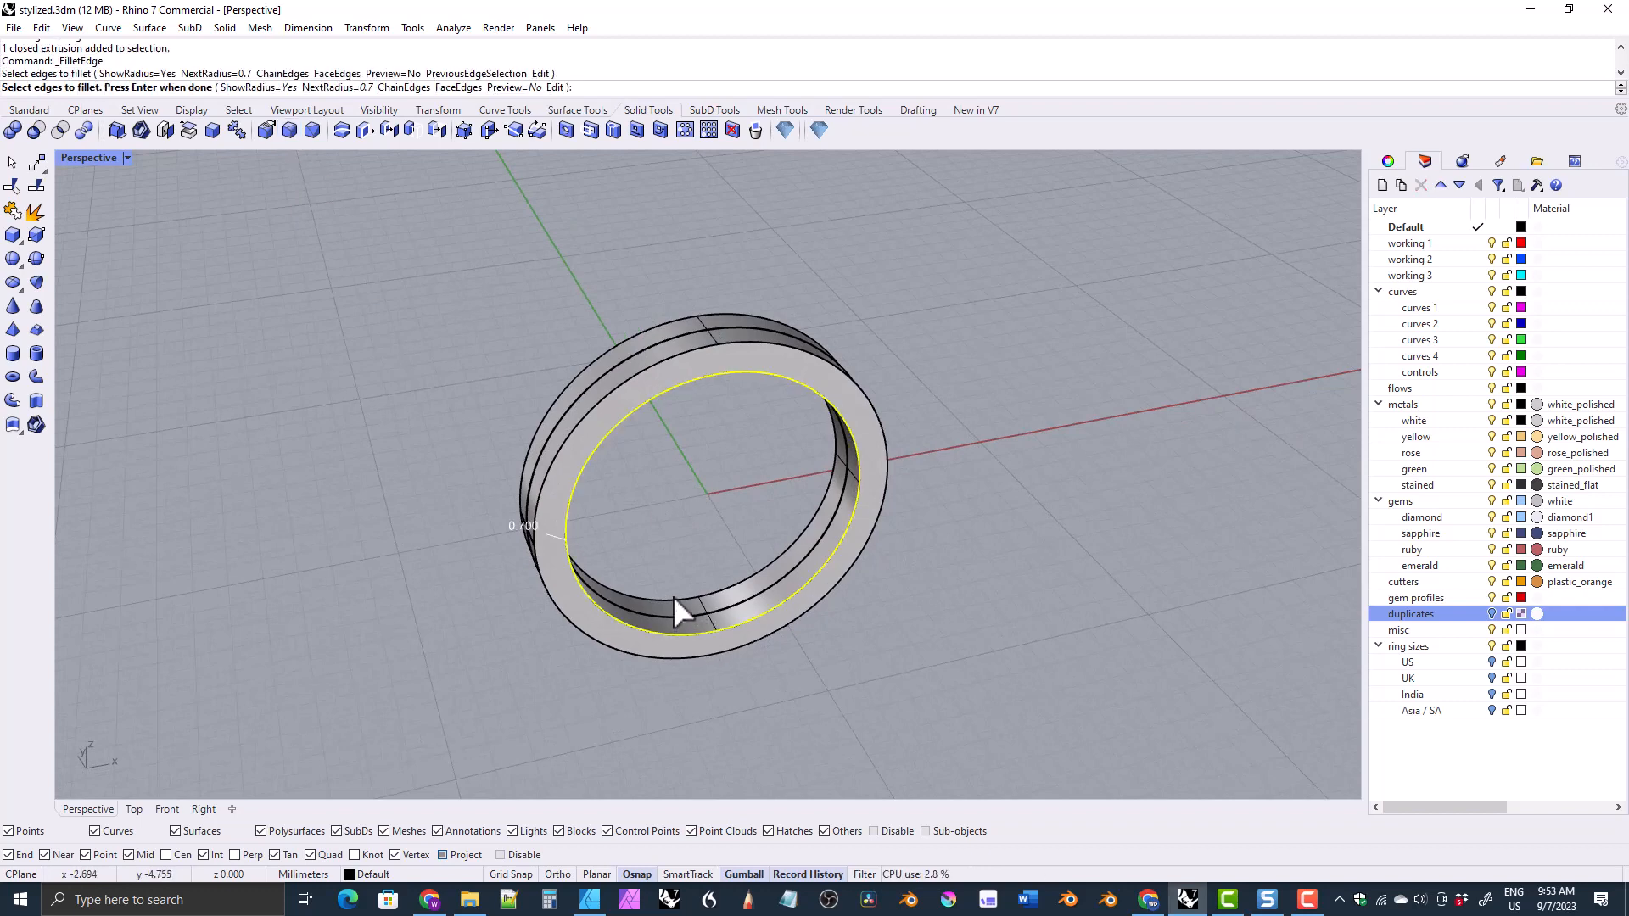
pyautogui.write('0.3')
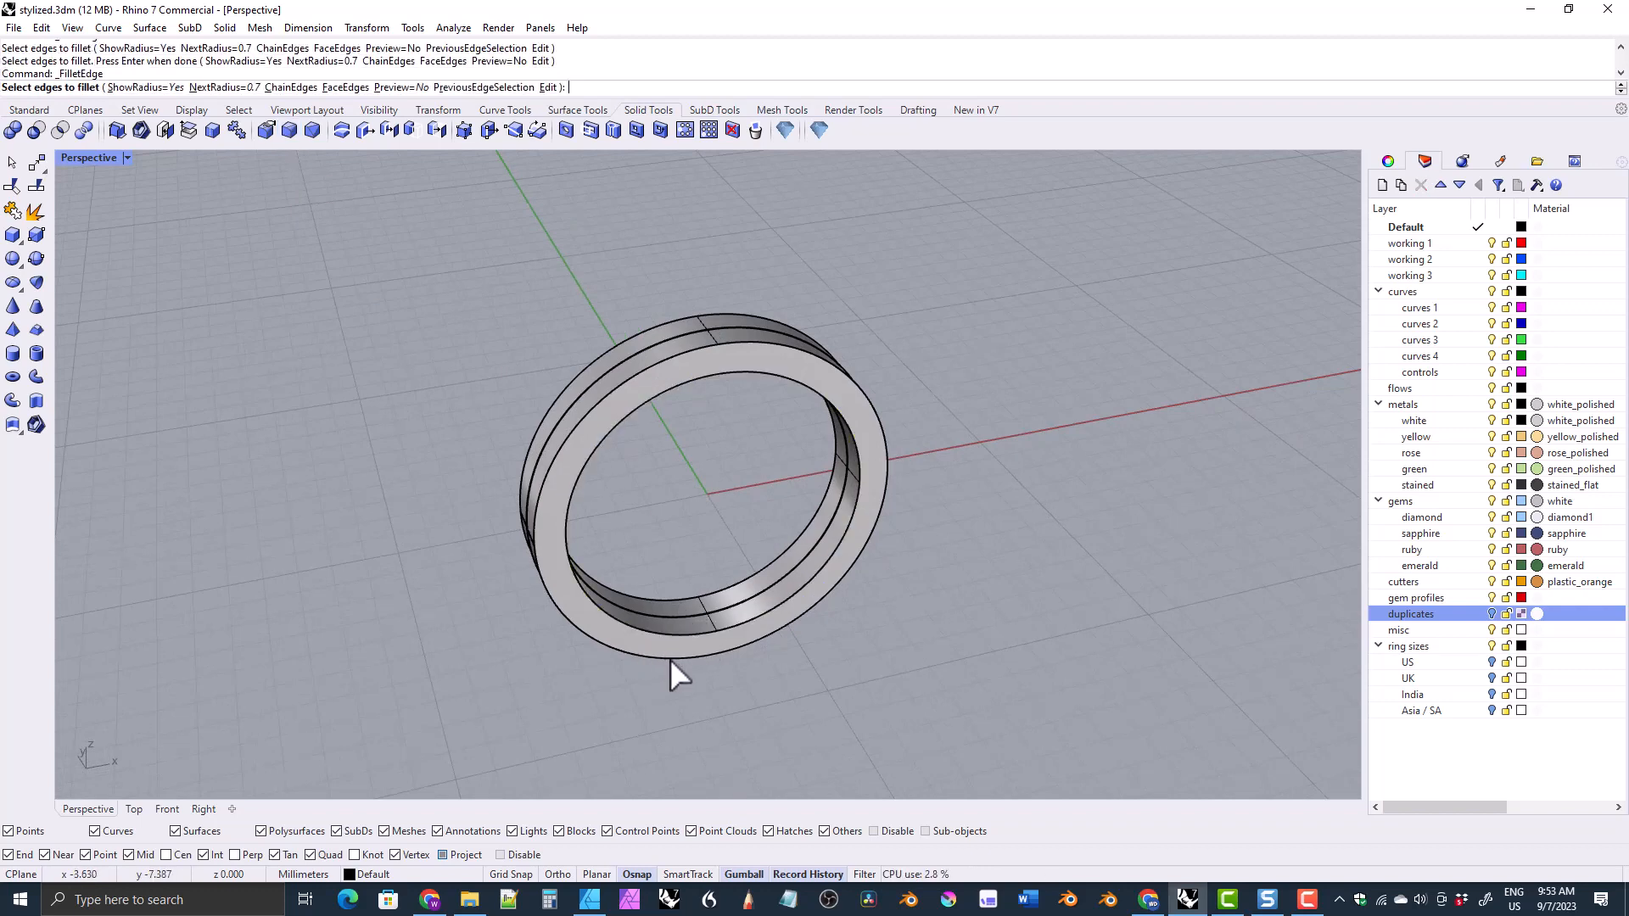
pyautogui.press('Return')
pyautogui.click(668, 635)
pyautogui.press('Return')
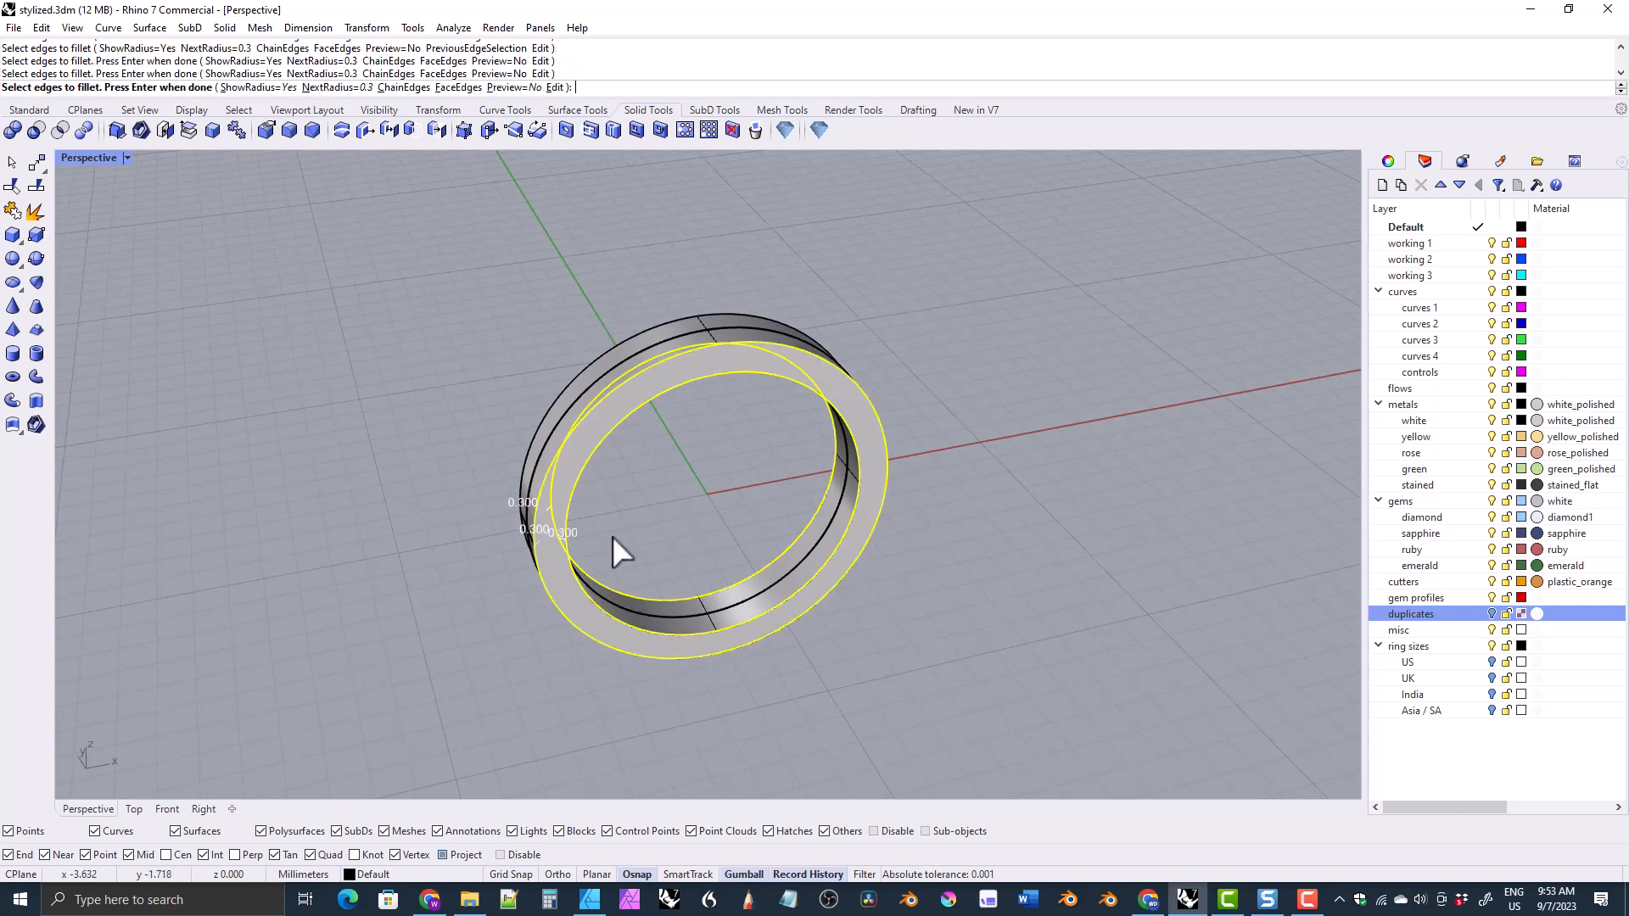
pyautogui.press('Return')
# Step: Move the filleted ring along the green axis, clear of the original circles
pyautogui.moveTo(743, 530); pyautogui.dragTo(624, 509, button='right')
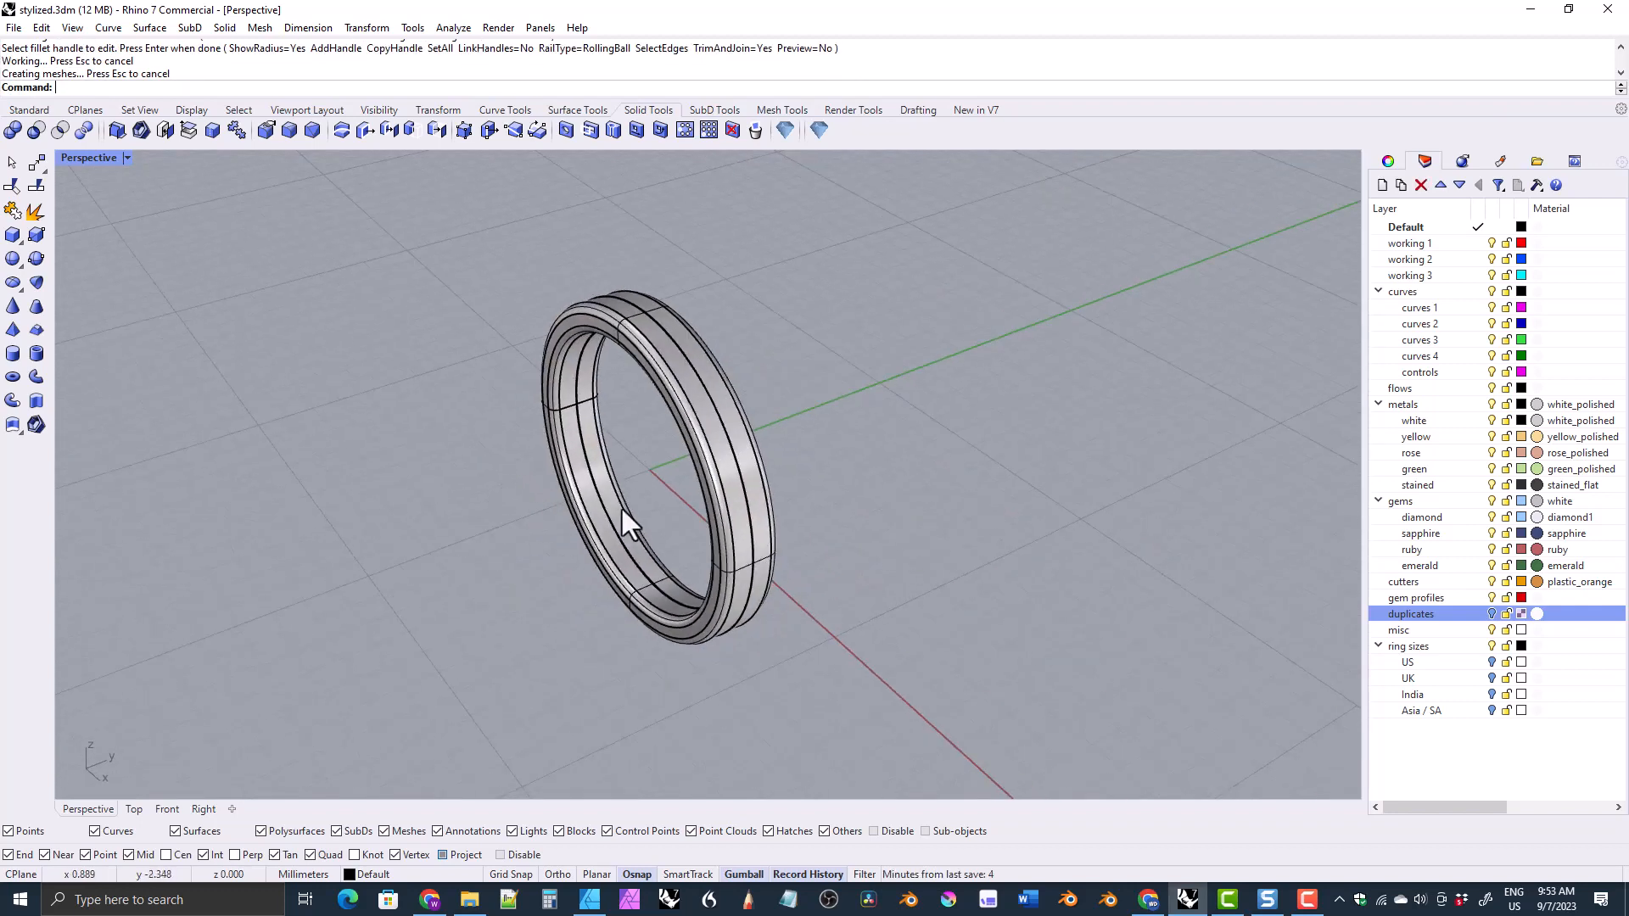
pyautogui.click(715, 490)
pyautogui.moveTo(675, 460); pyautogui.dragTo(854, 409)
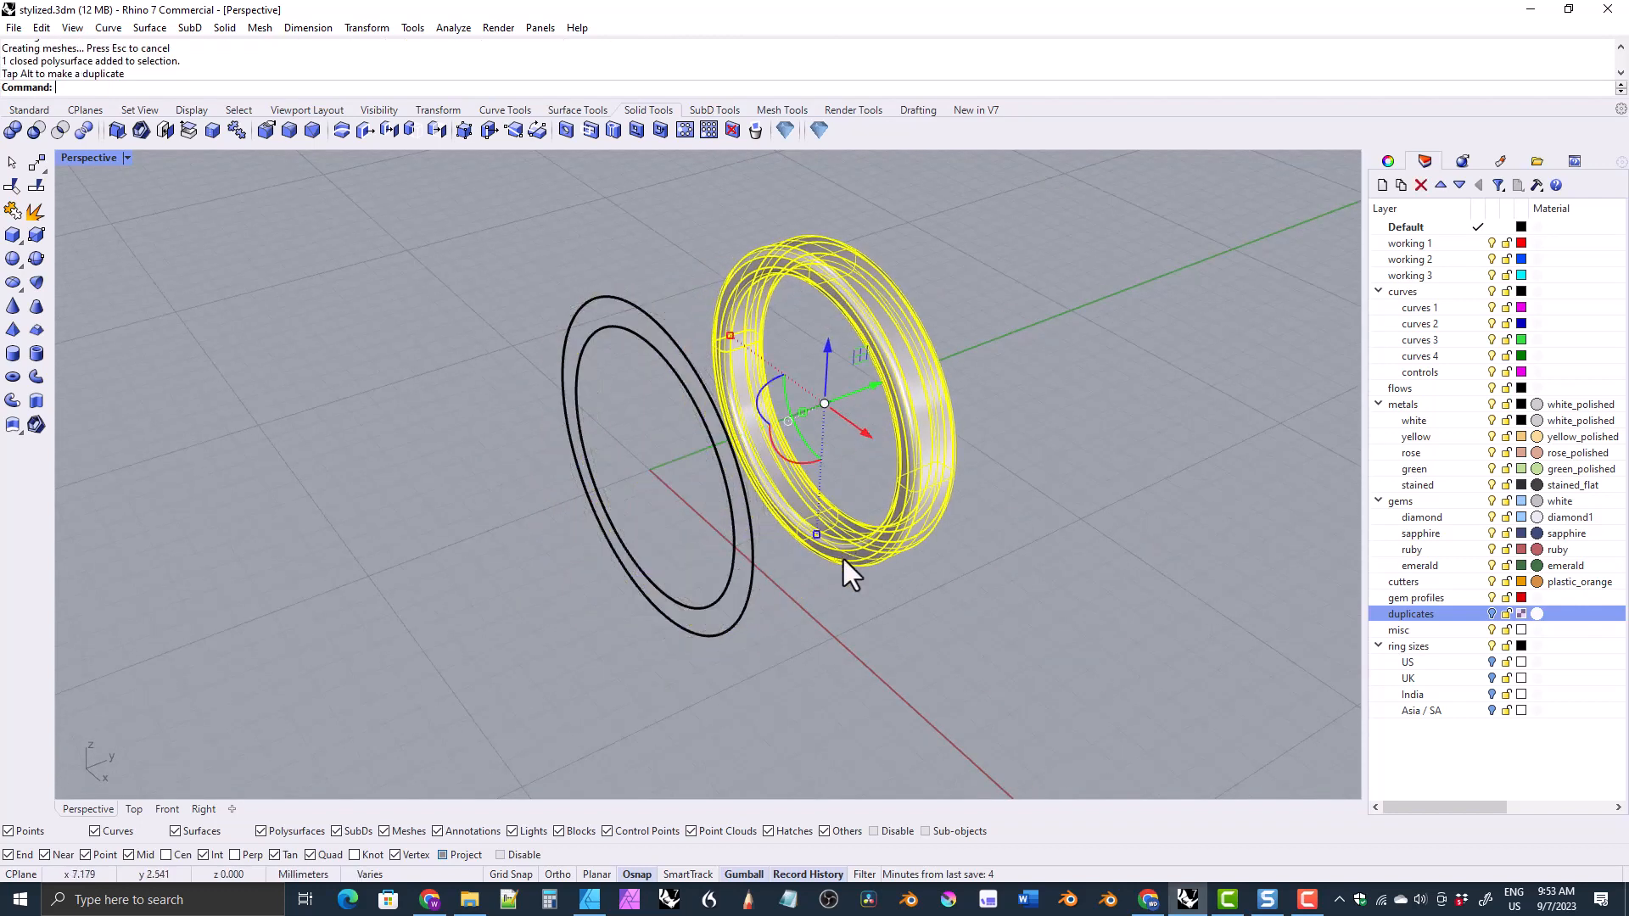
pyautogui.moveTo(849, 564); pyautogui.dragTo(1030, 595, button='right')
# Step: Turn on the duplicates layer, copy the backup ring to the Default layer, and turn duplicates off again
pyautogui.click(1492, 614)
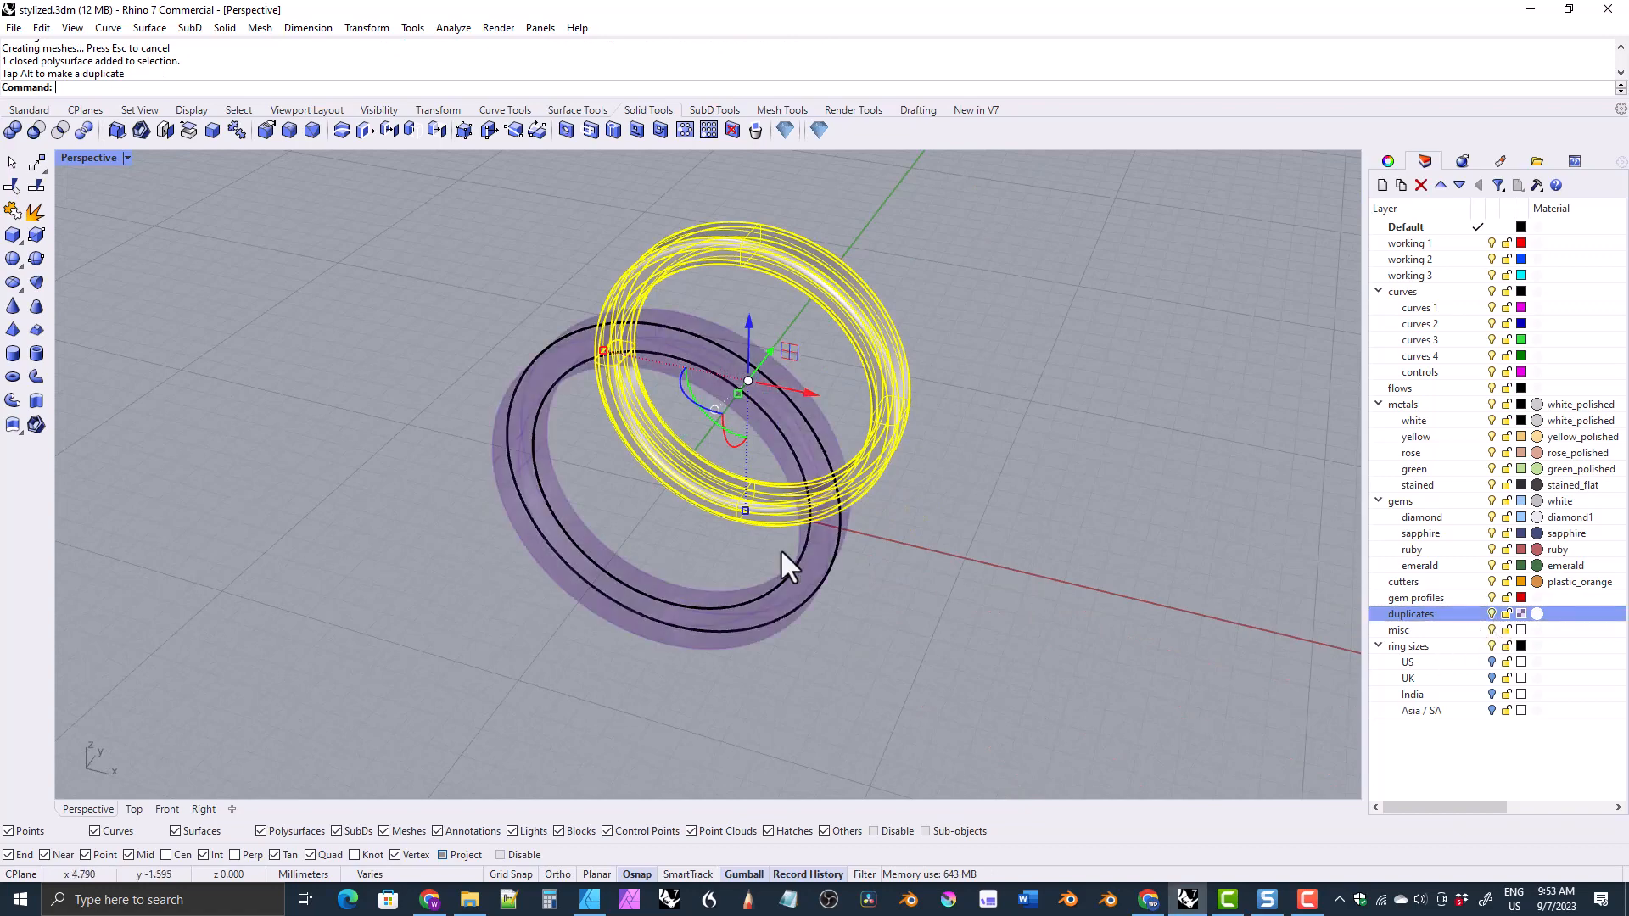
pyautogui.moveTo(535, 429); pyautogui.dragTo(728, 430, button='right')
pyautogui.click(608, 304)
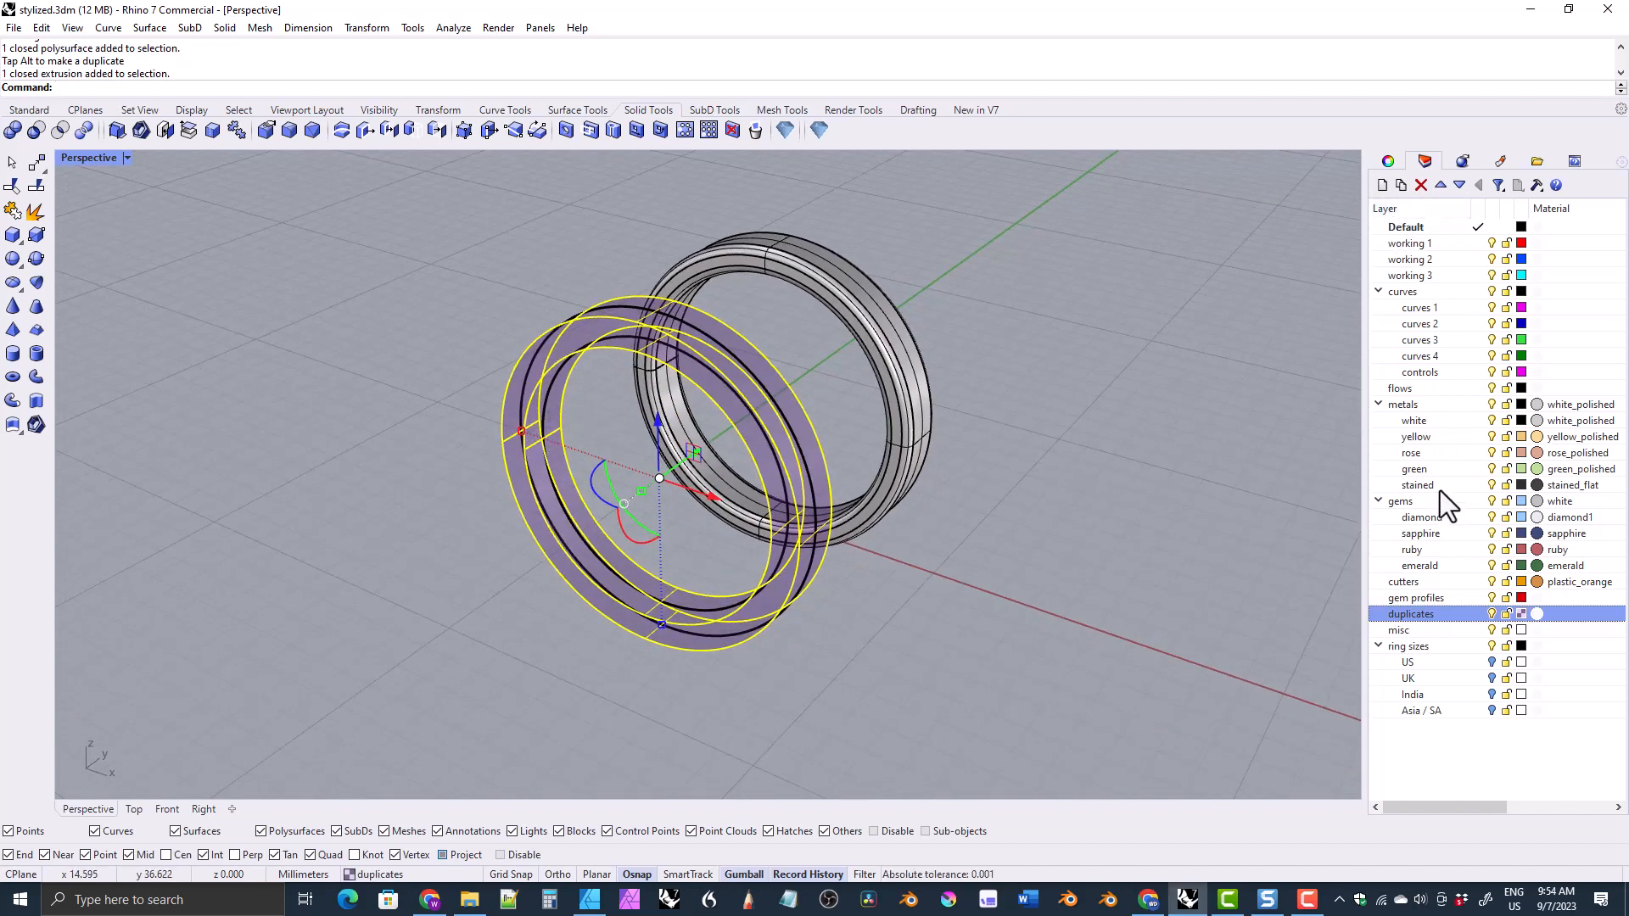
pyautogui.rightClick(1407, 229)
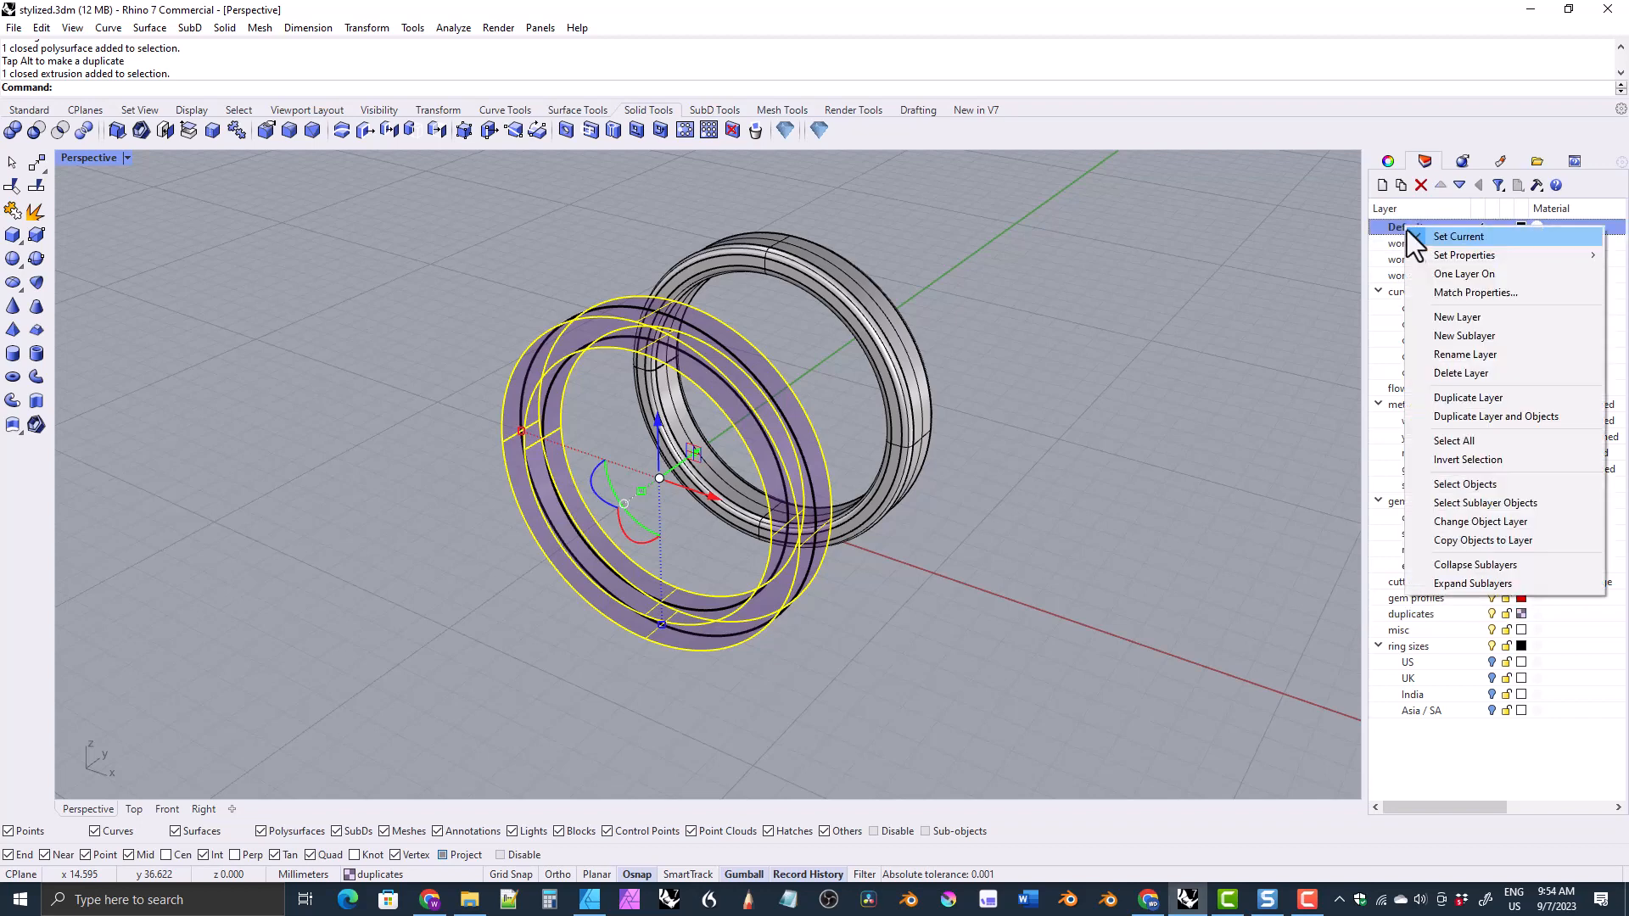
pyautogui.click(1465, 541)
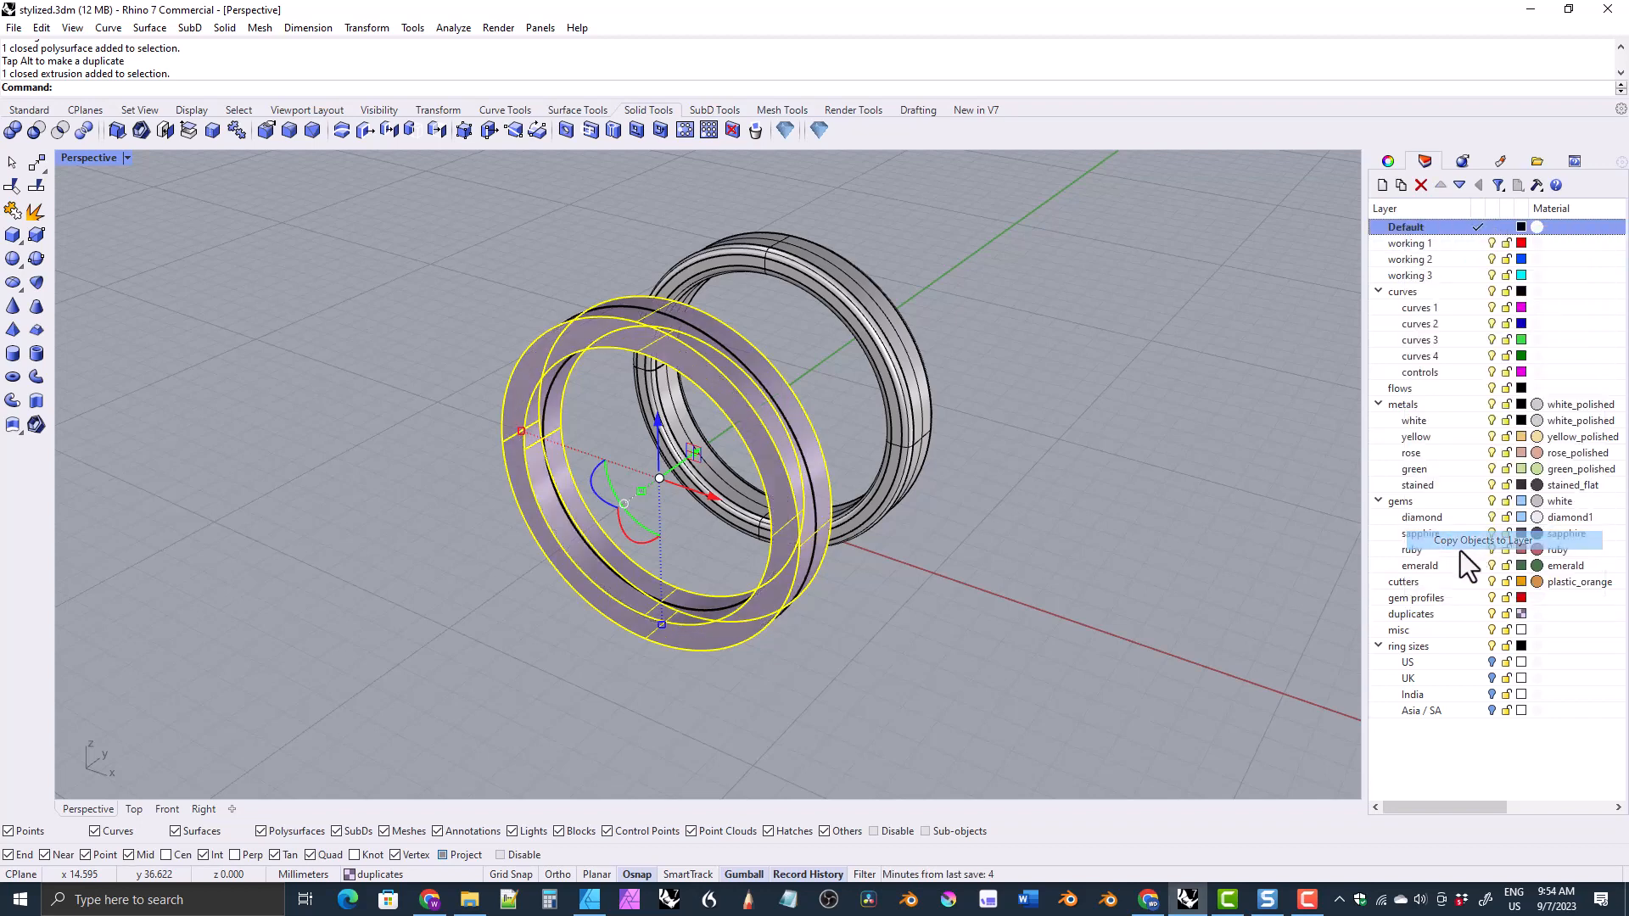
pyautogui.click(1492, 615)
pyautogui.moveTo(1011, 557); pyautogui.dragTo(1113, 577, button='right')
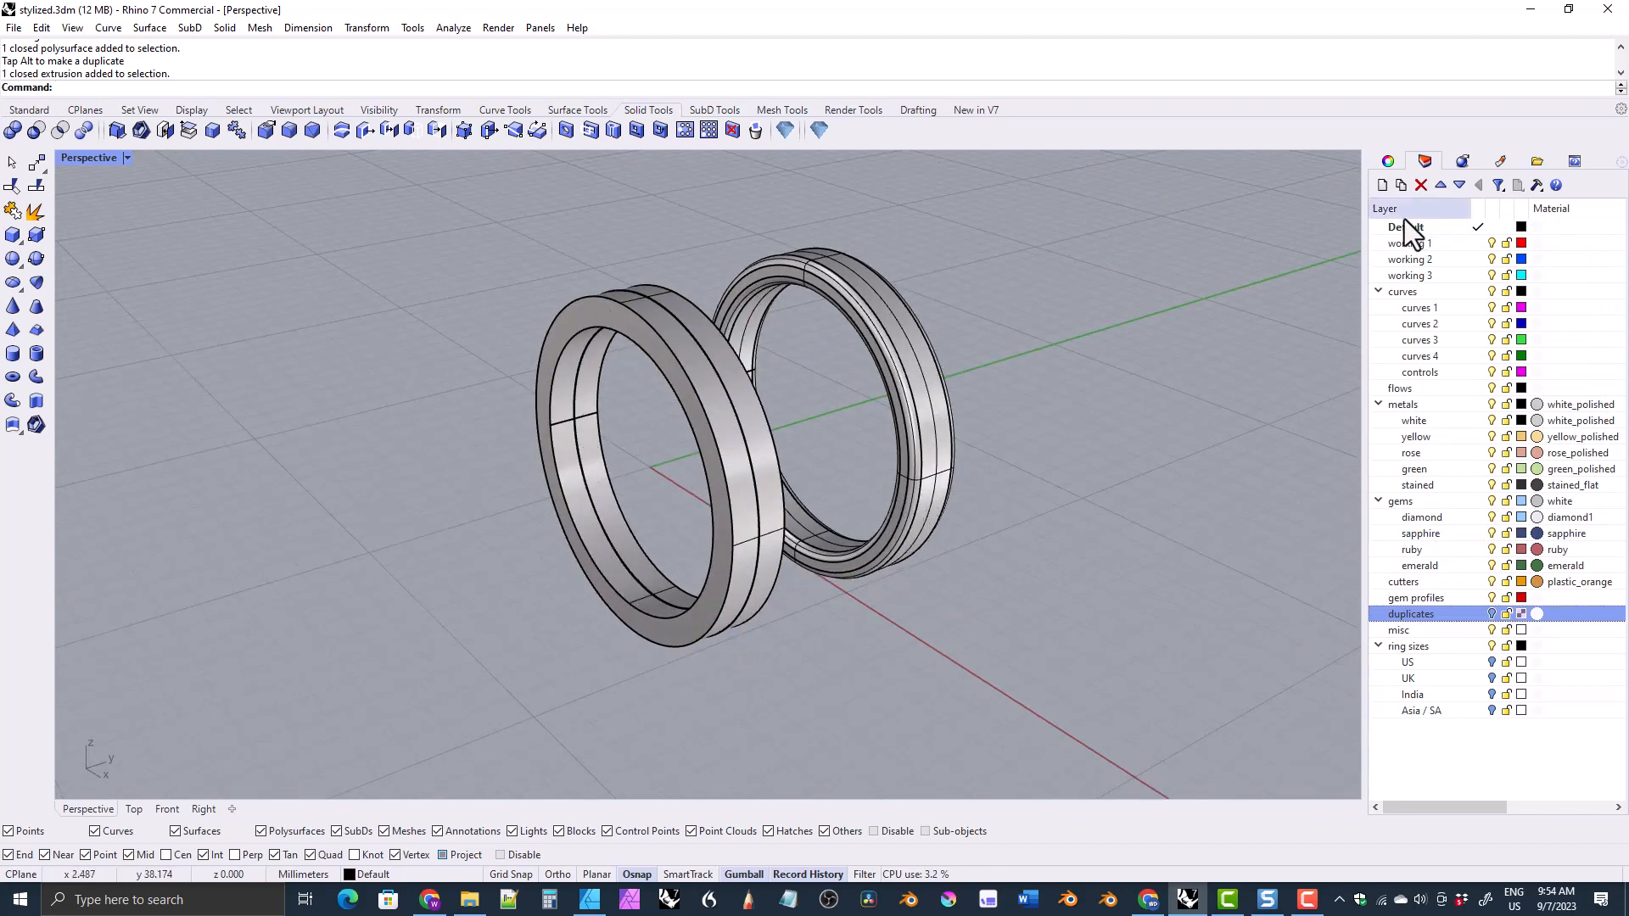
# Step: Fillet the restored ring's inner edges at 0.3 mm and its outer edges at 0.7 mm
pyautogui.moveTo(482, 324); pyautogui.dragTo(305, 160, button='right')
pyautogui.click(289, 129)
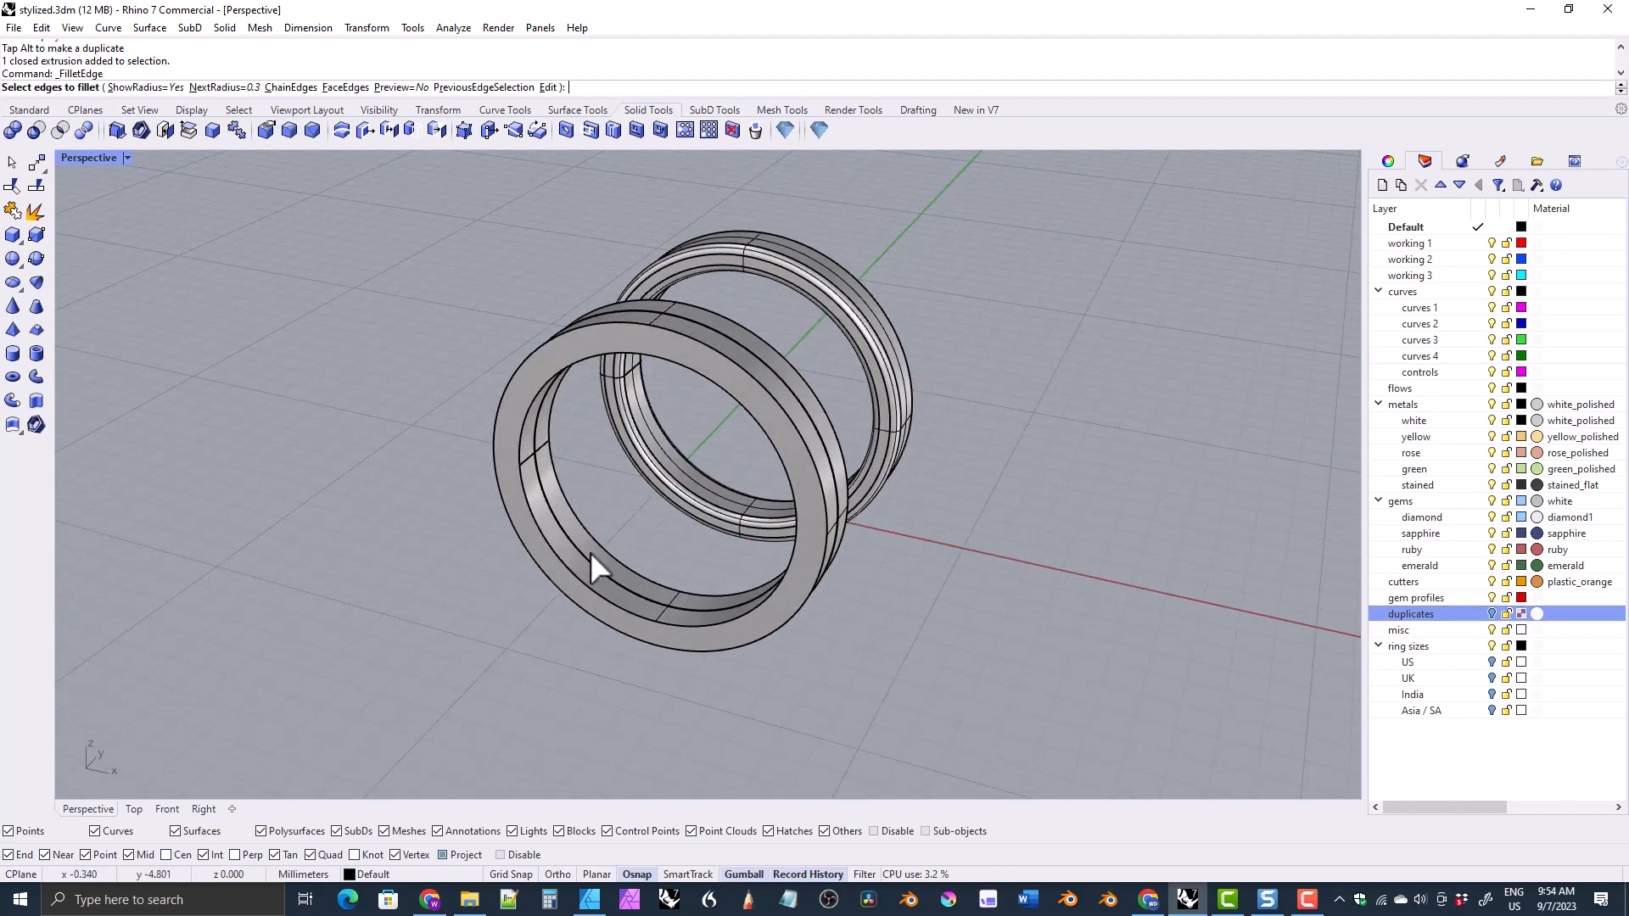
pyautogui.write('0.3')
pyautogui.press('Return')
pyautogui.click(589, 585)
pyautogui.click(615, 581)
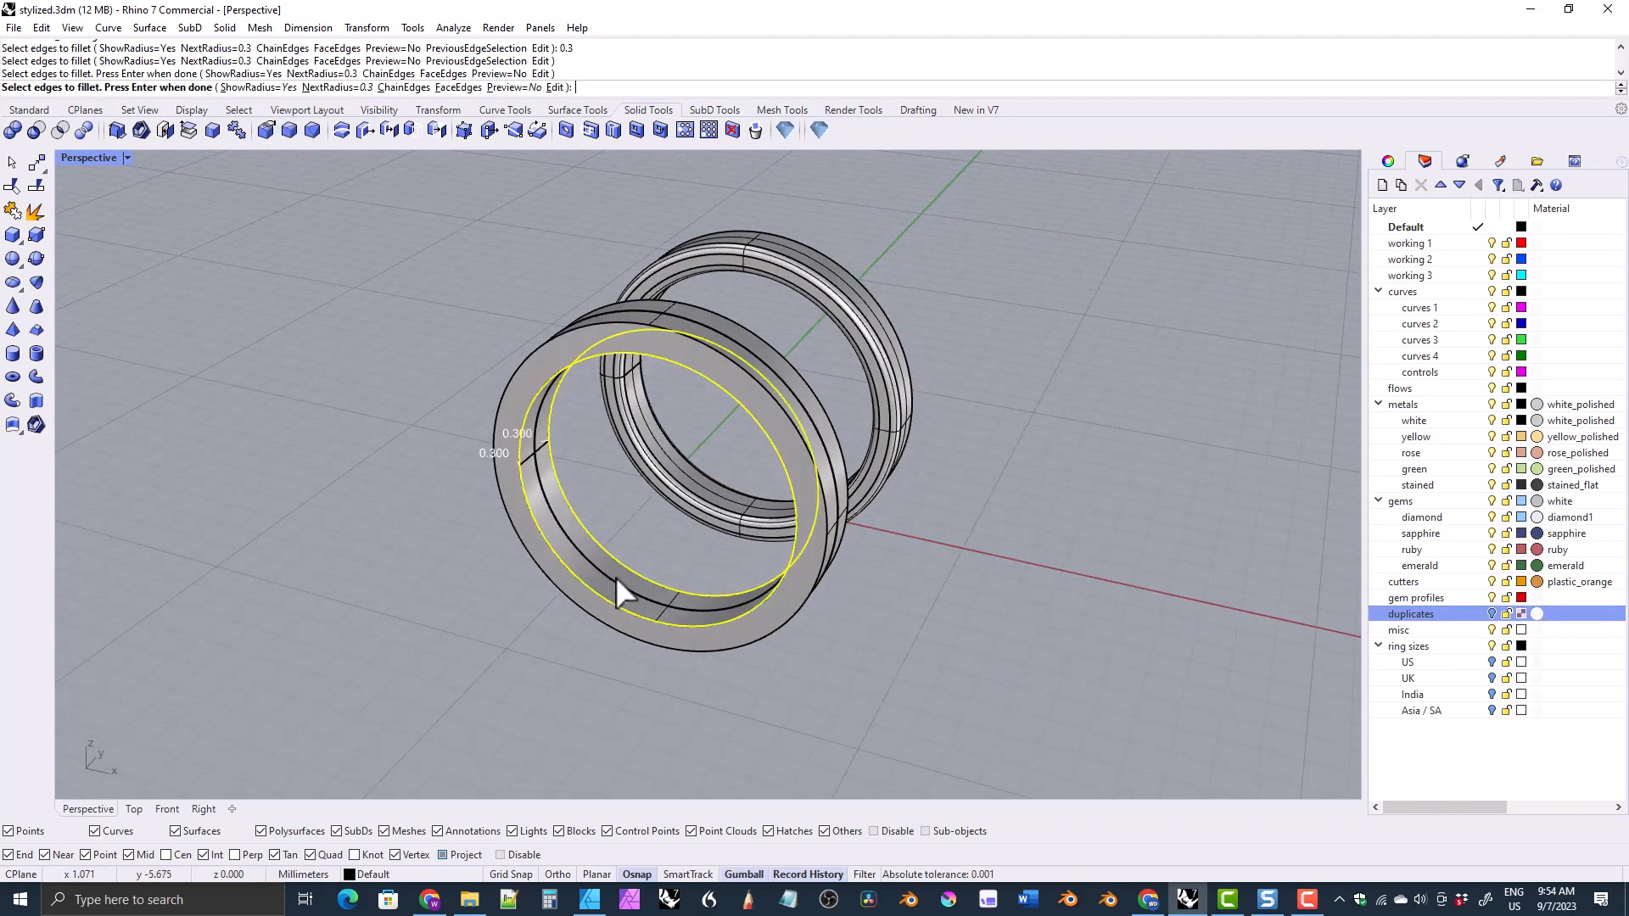
pyautogui.write('0.7')
pyautogui.press('Return')
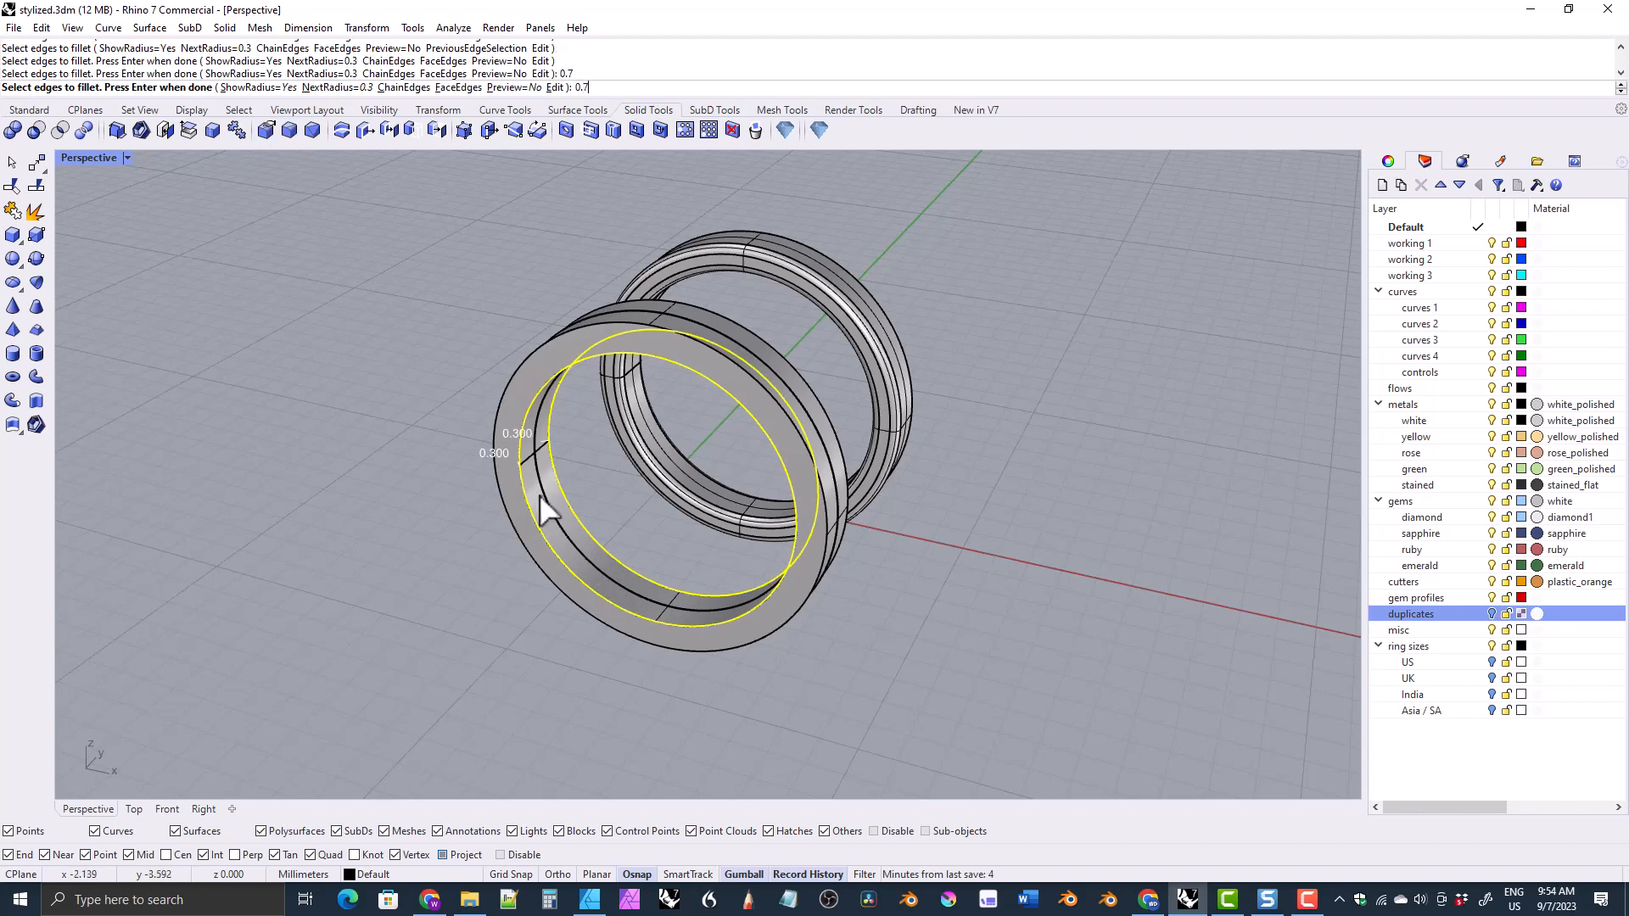
pyautogui.click(496, 425)
pyautogui.moveTo(495, 425); pyautogui.dragTo(562, 370, button='right')
pyautogui.press('Return')
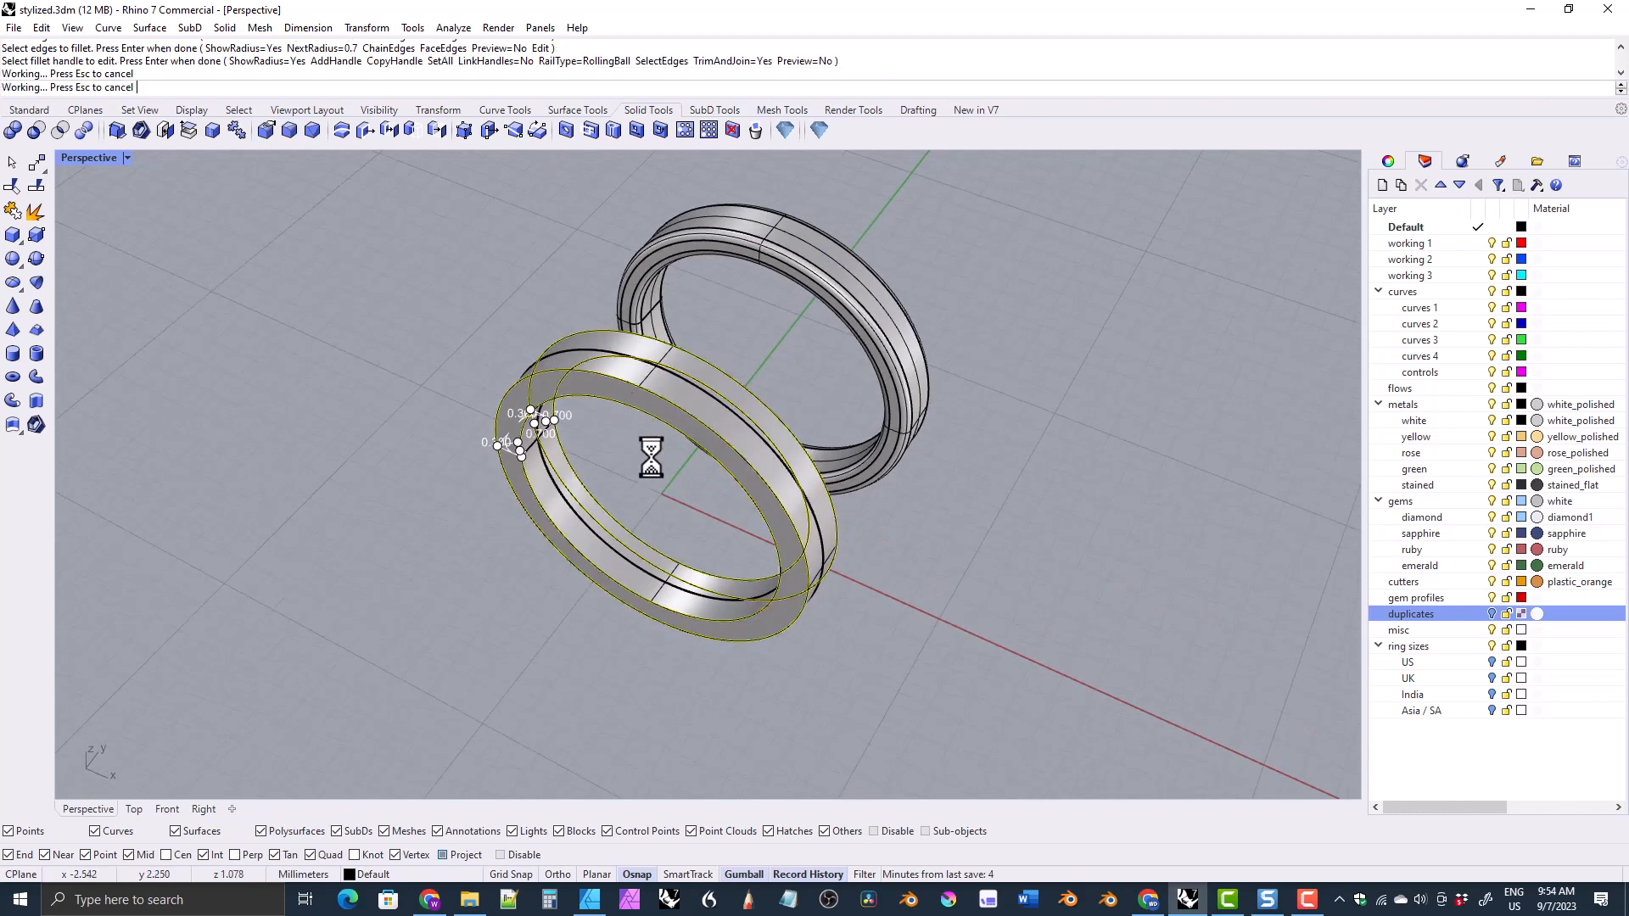
pyautogui.press('Return')
# Step: Move the ring with the 0.7 mm outer fillets along the green axis, past the first filleted ring
pyautogui.moveTo(649, 465); pyautogui.dragTo(538, 390, button='right')
pyautogui.click(647, 421)
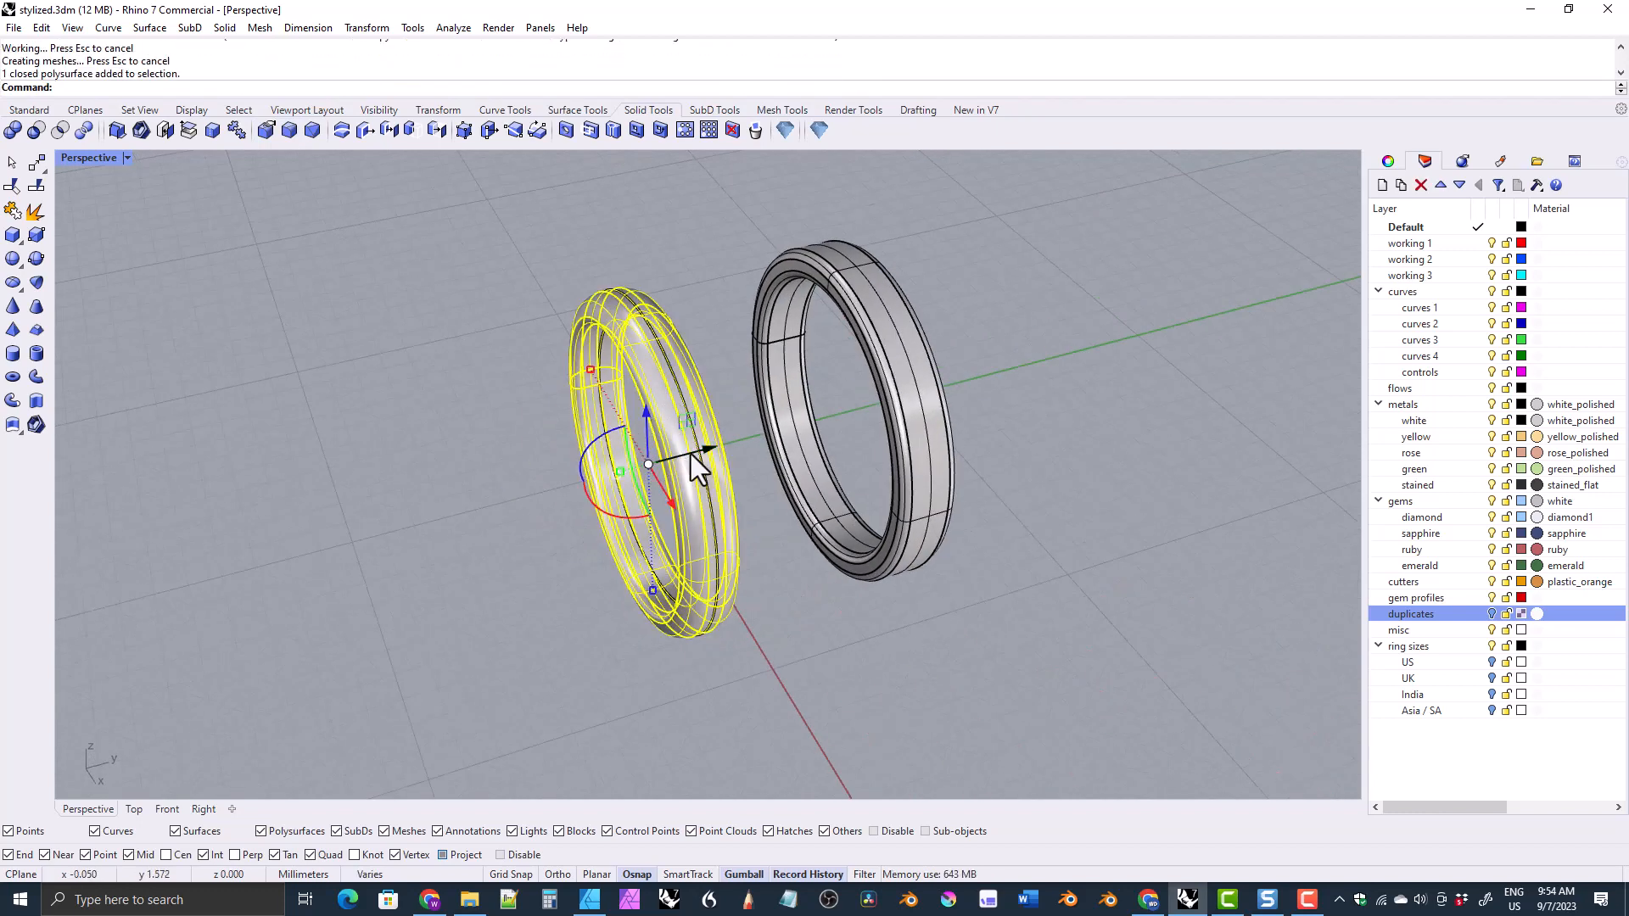
pyautogui.moveTo(690, 455); pyautogui.dragTo(1066, 377)
pyautogui.press('Escape')
pyautogui.keyDown('shift'); pyautogui.moveTo(944, 531); pyautogui.dragTo(840, 544, button='right'); pyautogui.keyUp('shift')
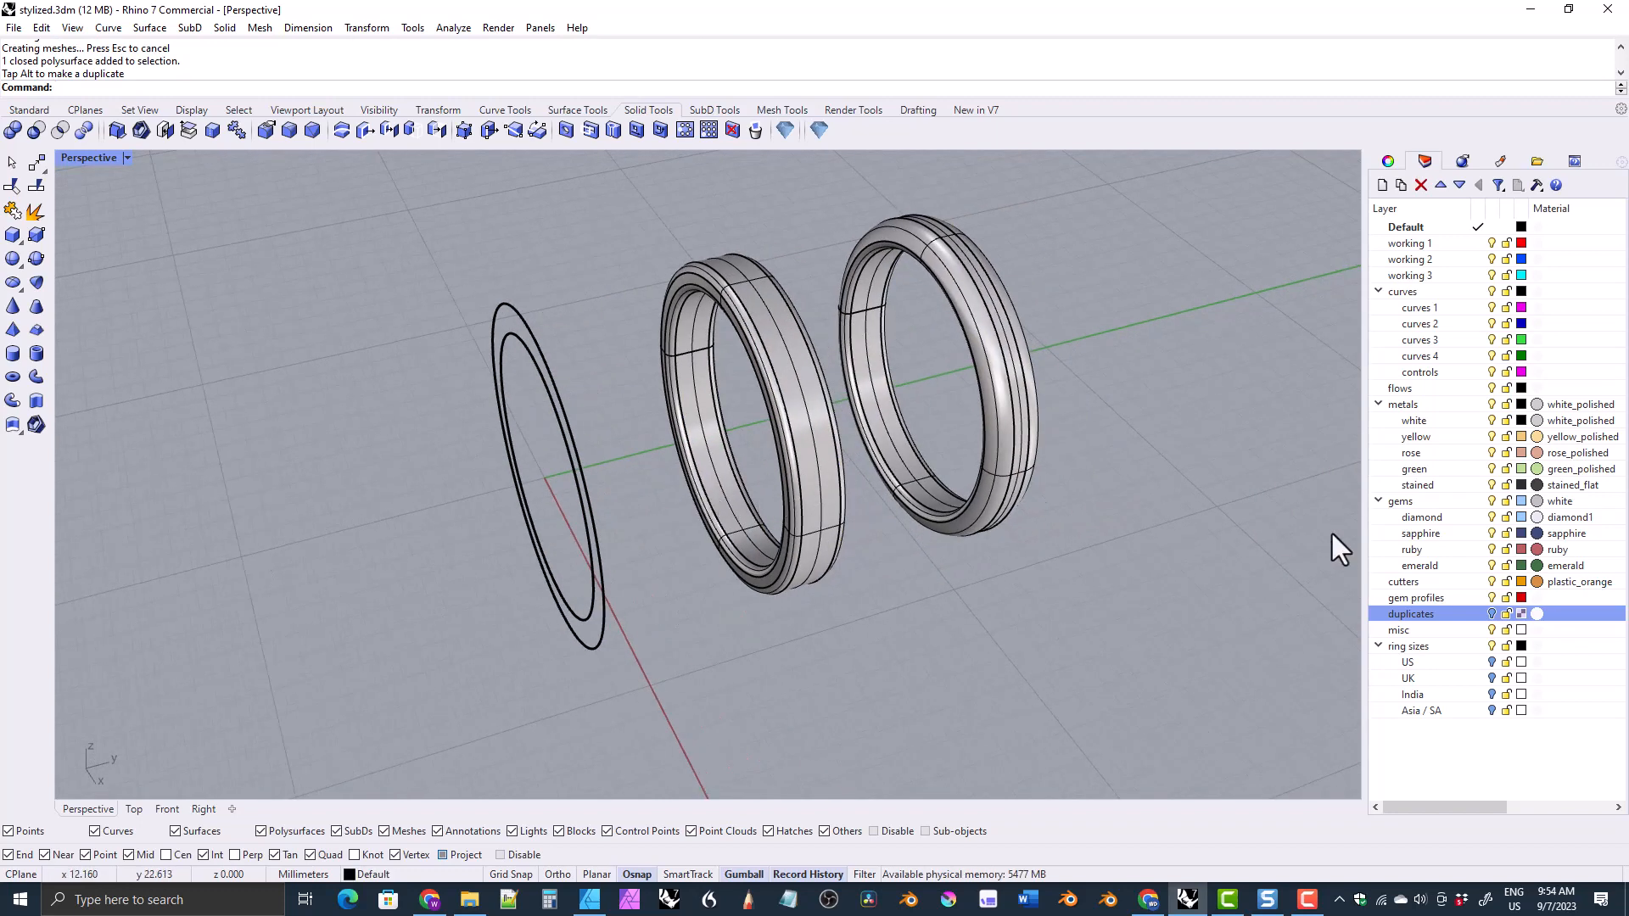
# Step: Copy the backup ring from the duplicates layer to Default a second time, then hide the duplicates layer
pyautogui.click(1491, 614)
pyautogui.click(548, 440)
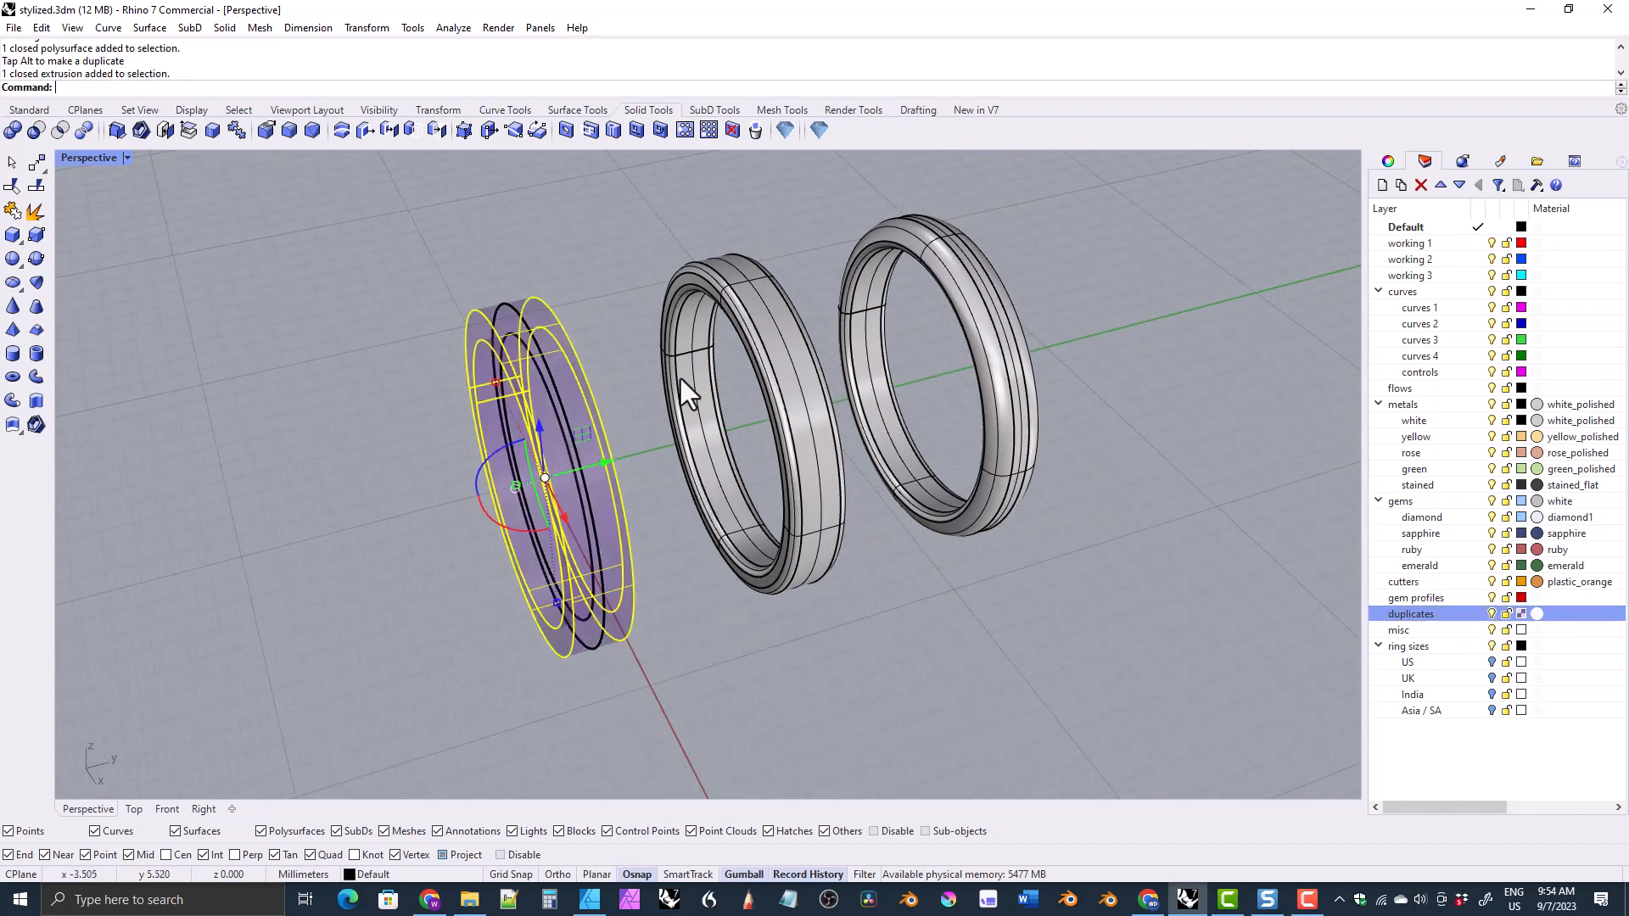
pyautogui.rightClick(1397, 227)
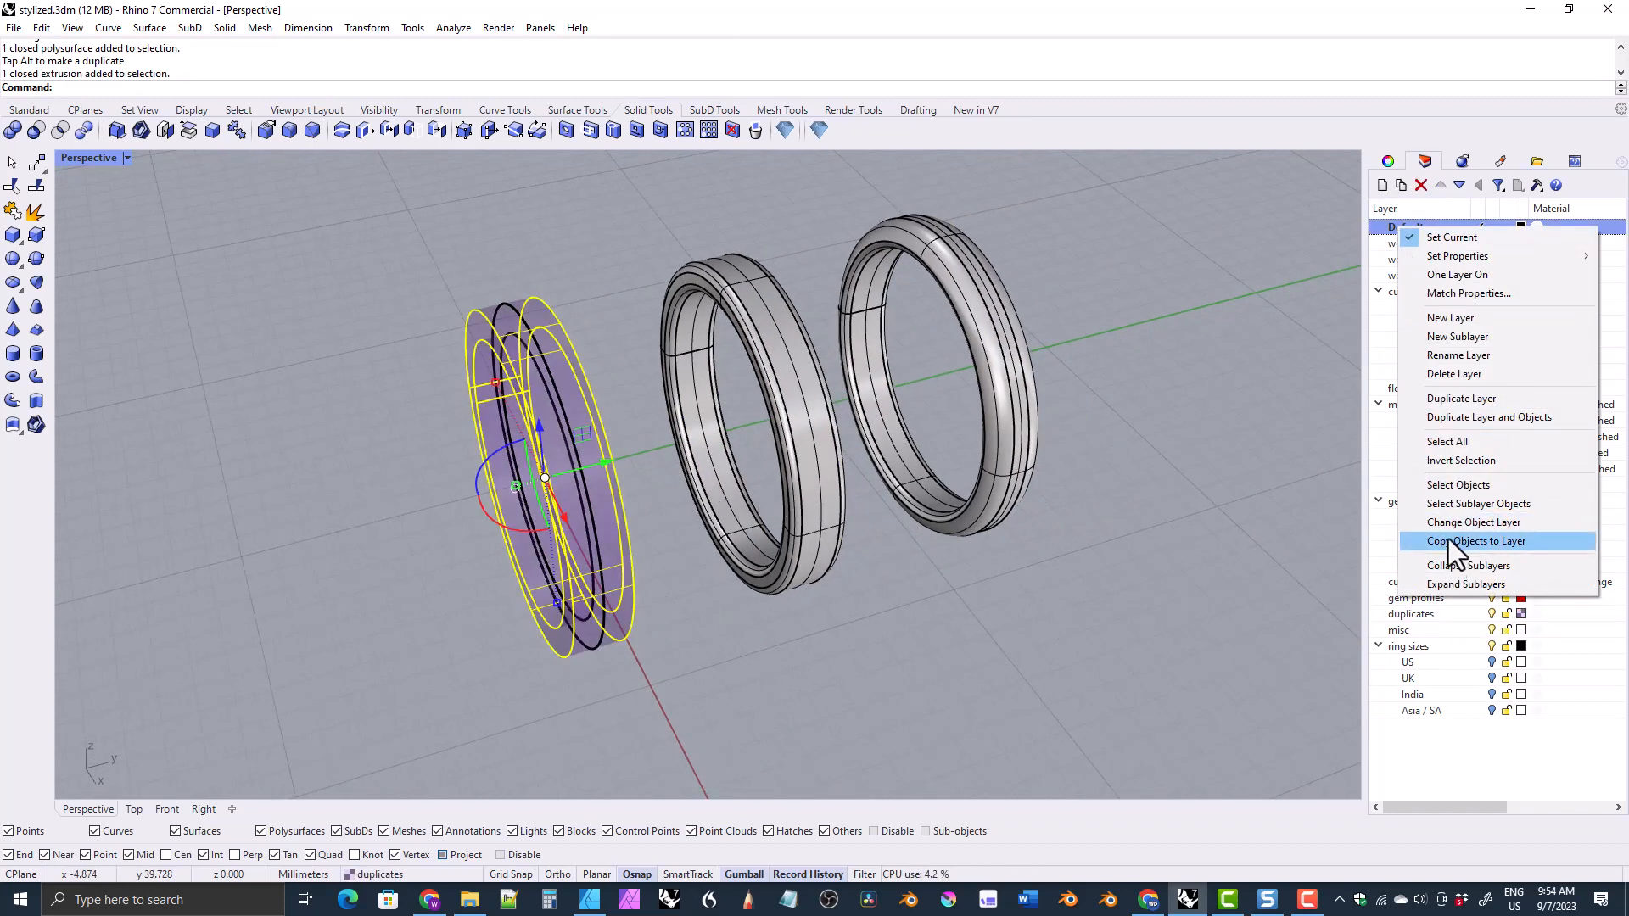
pyautogui.click(1448, 542)
pyautogui.click(1138, 550)
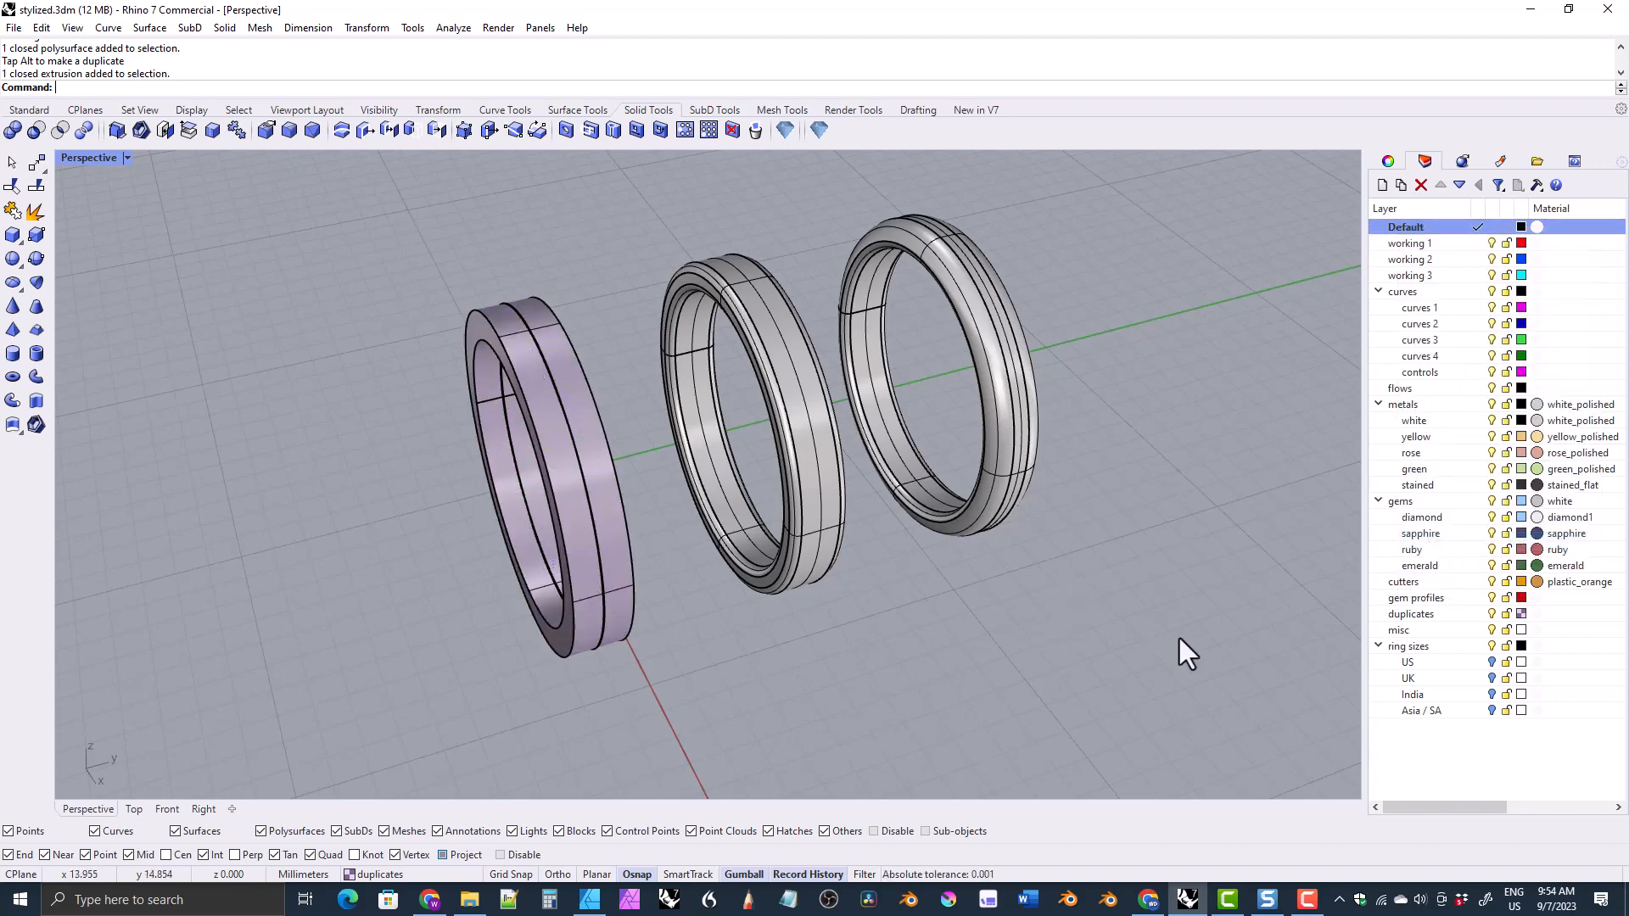
pyautogui.click(1491, 614)
pyautogui.moveTo(713, 582); pyautogui.dragTo(548, 495, button='right')
pyautogui.moveTo(531, 352)
pyautogui.mouseDown(button='right')
pyautogui.moveTo(465, 327)
pyautogui.moveTo(526, 365)
pyautogui.mouseUp(button='right')
pyautogui.moveTo(741, 418)
pyautogui.mouseDown(button='right')
pyautogui.moveTo(692, 374)
pyautogui.moveTo(763, 399)
pyautogui.mouseUp(button='right')
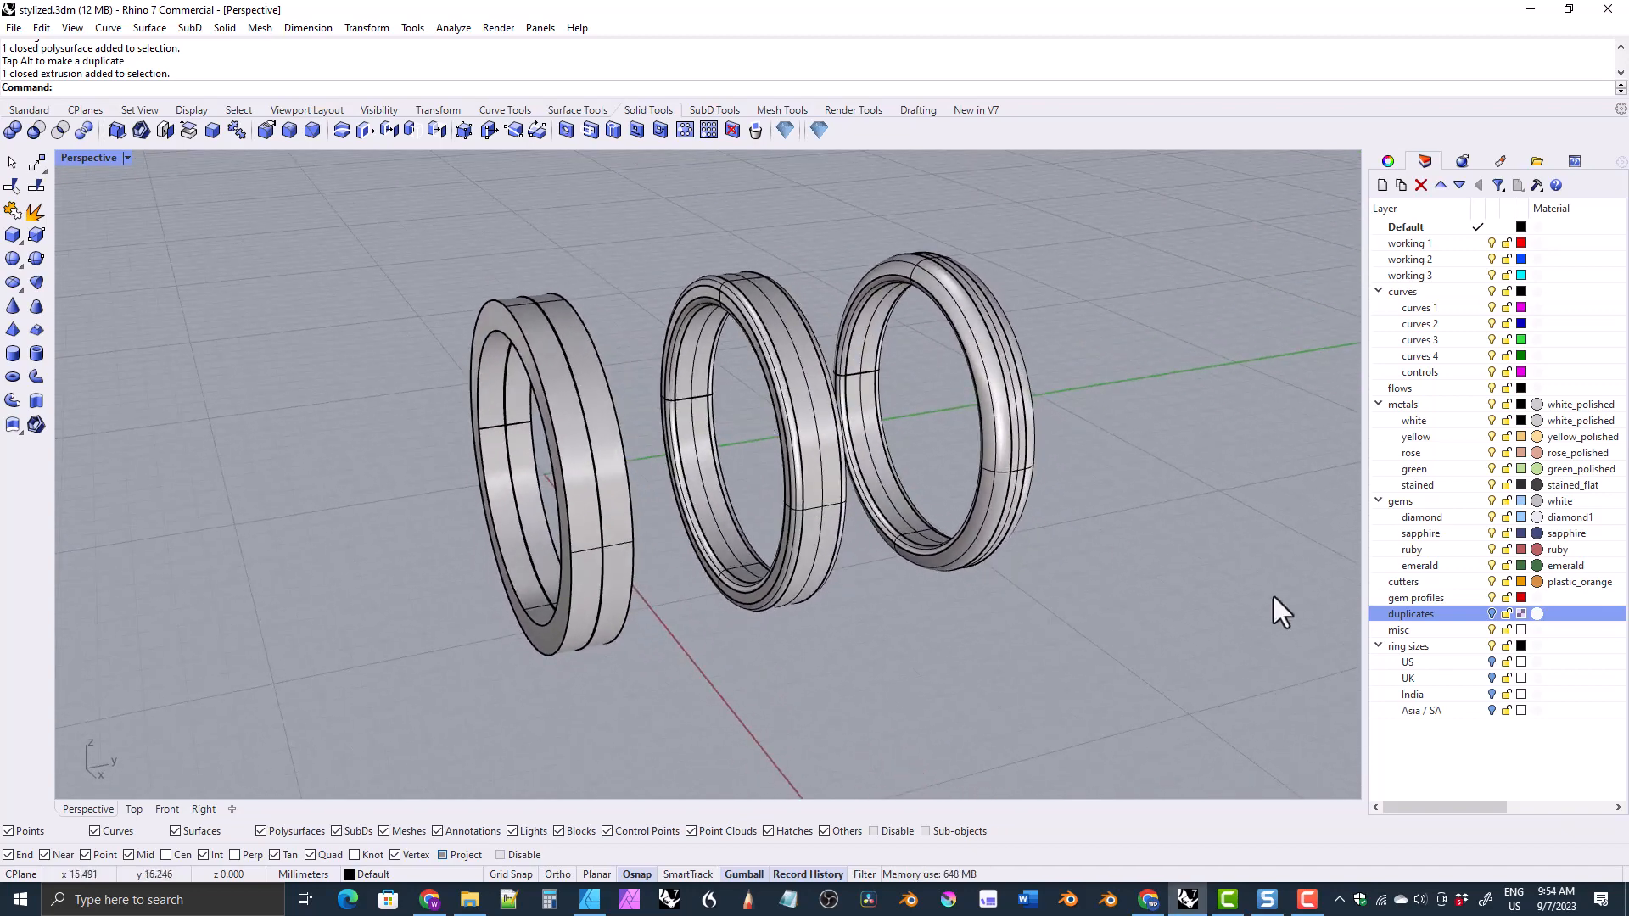
# Step: Select all three ring versions together to compare them
pyautogui.click(996, 456)
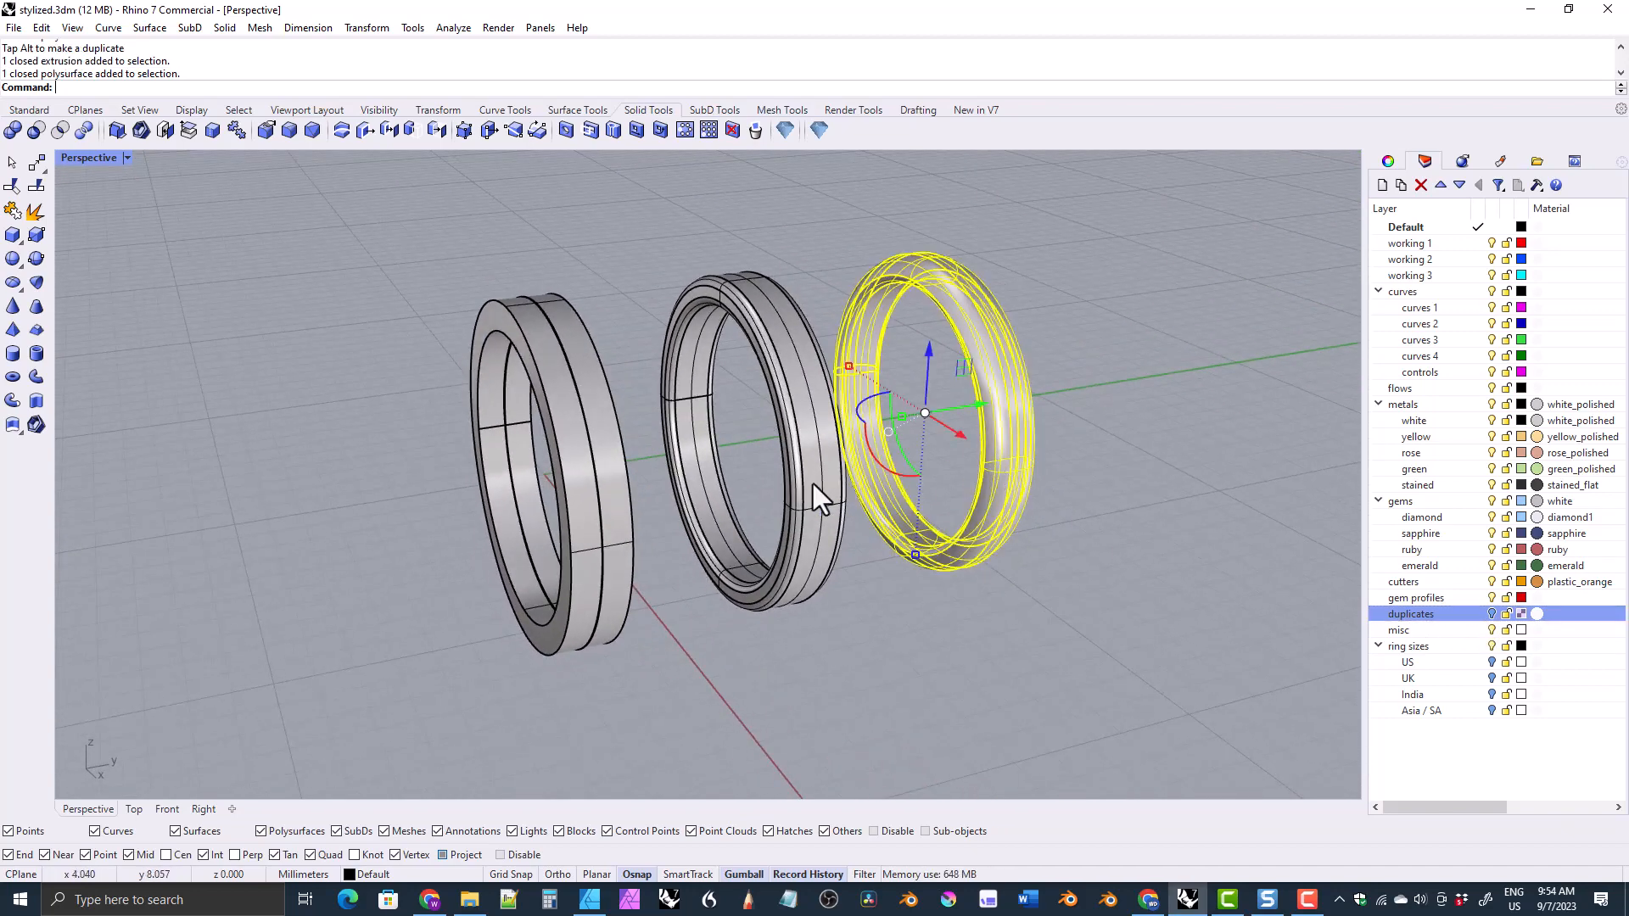
pyautogui.keyDown('shift'); pyautogui.click(813, 484); pyautogui.keyUp('shift')
pyautogui.keyDown('shift'); pyautogui.click(617, 516); pyautogui.keyUp('shift')
pyautogui.moveTo(618, 516); pyautogui.dragTo(658, 521, button='right')
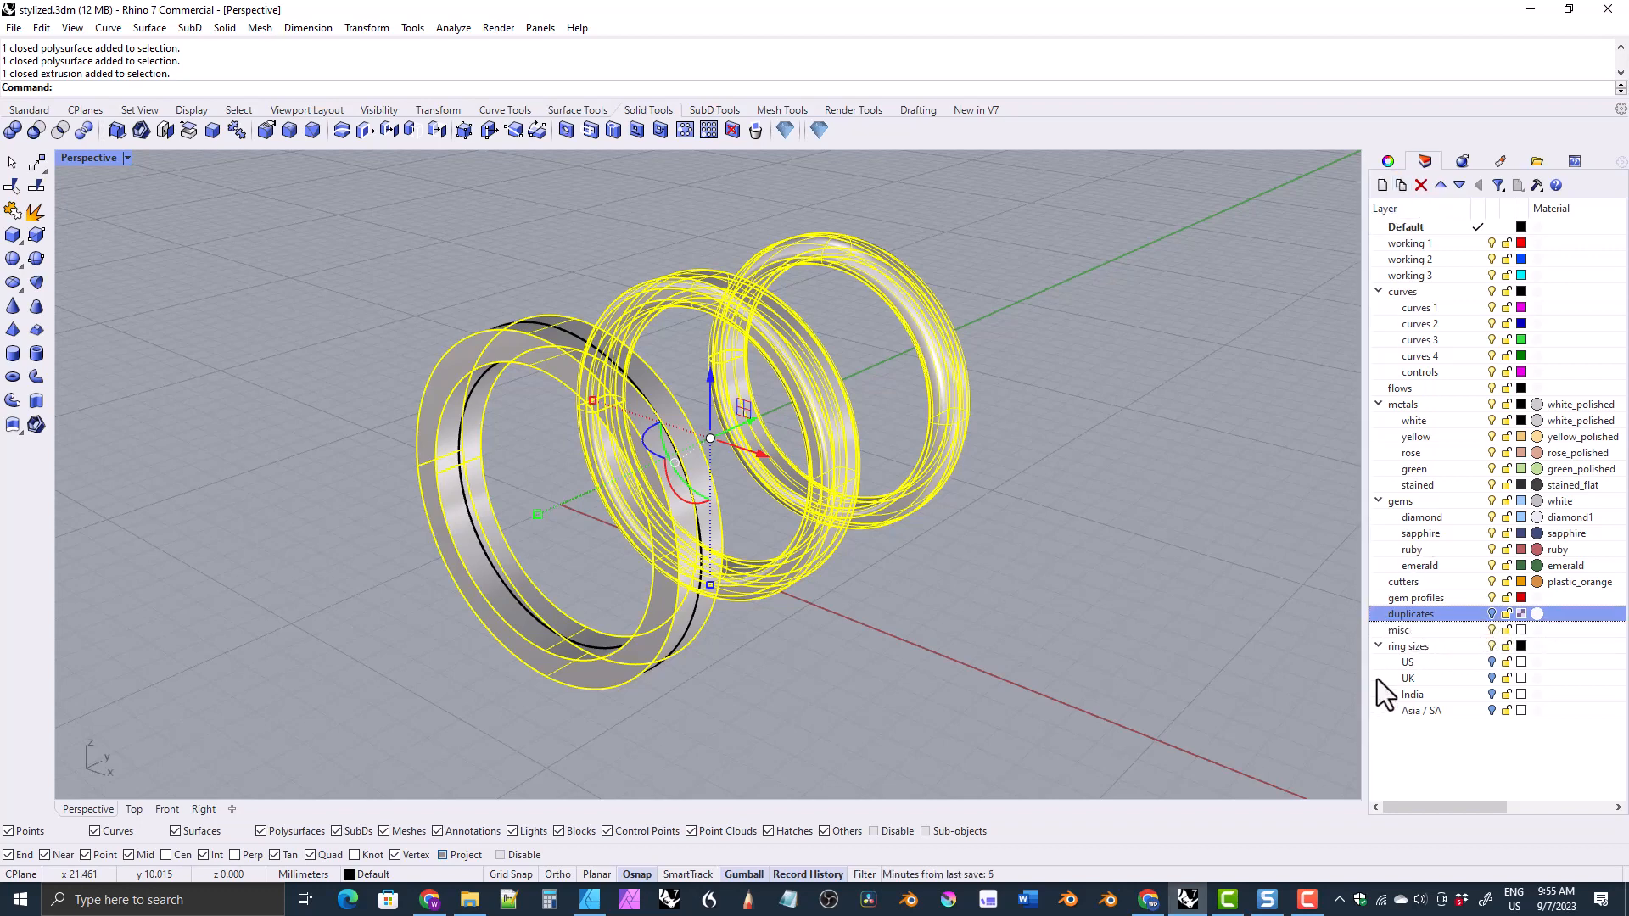
# Step: Try adding a sublayer under duplicates and a new layer below misc, deleting each one
pyautogui.click(1401, 185)
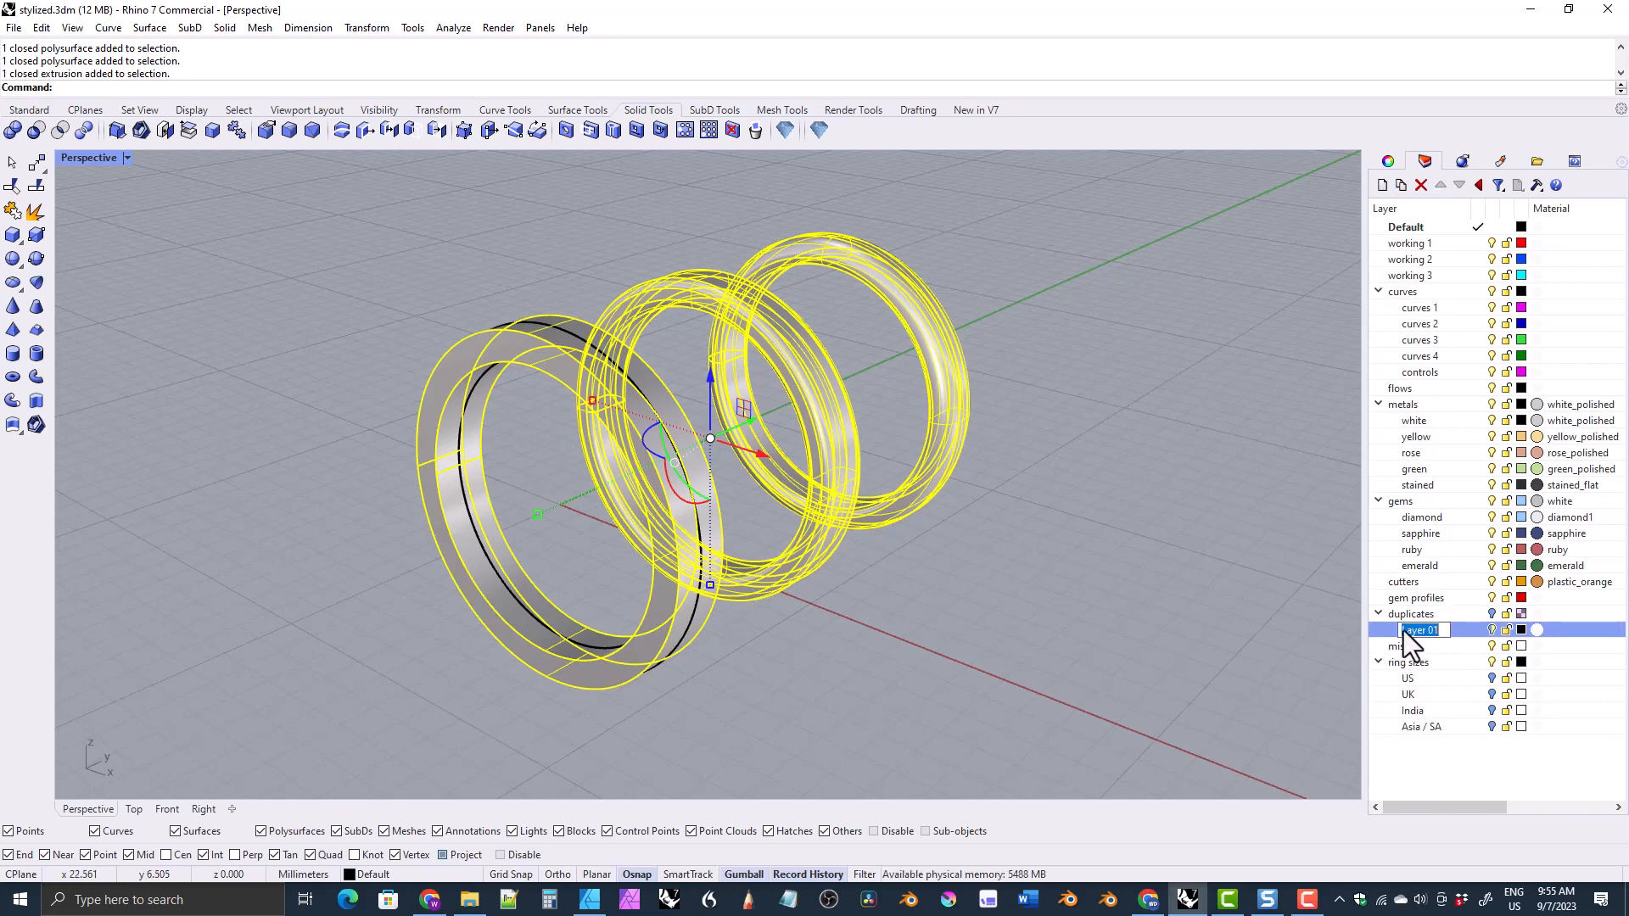
pyautogui.click(1421, 185)
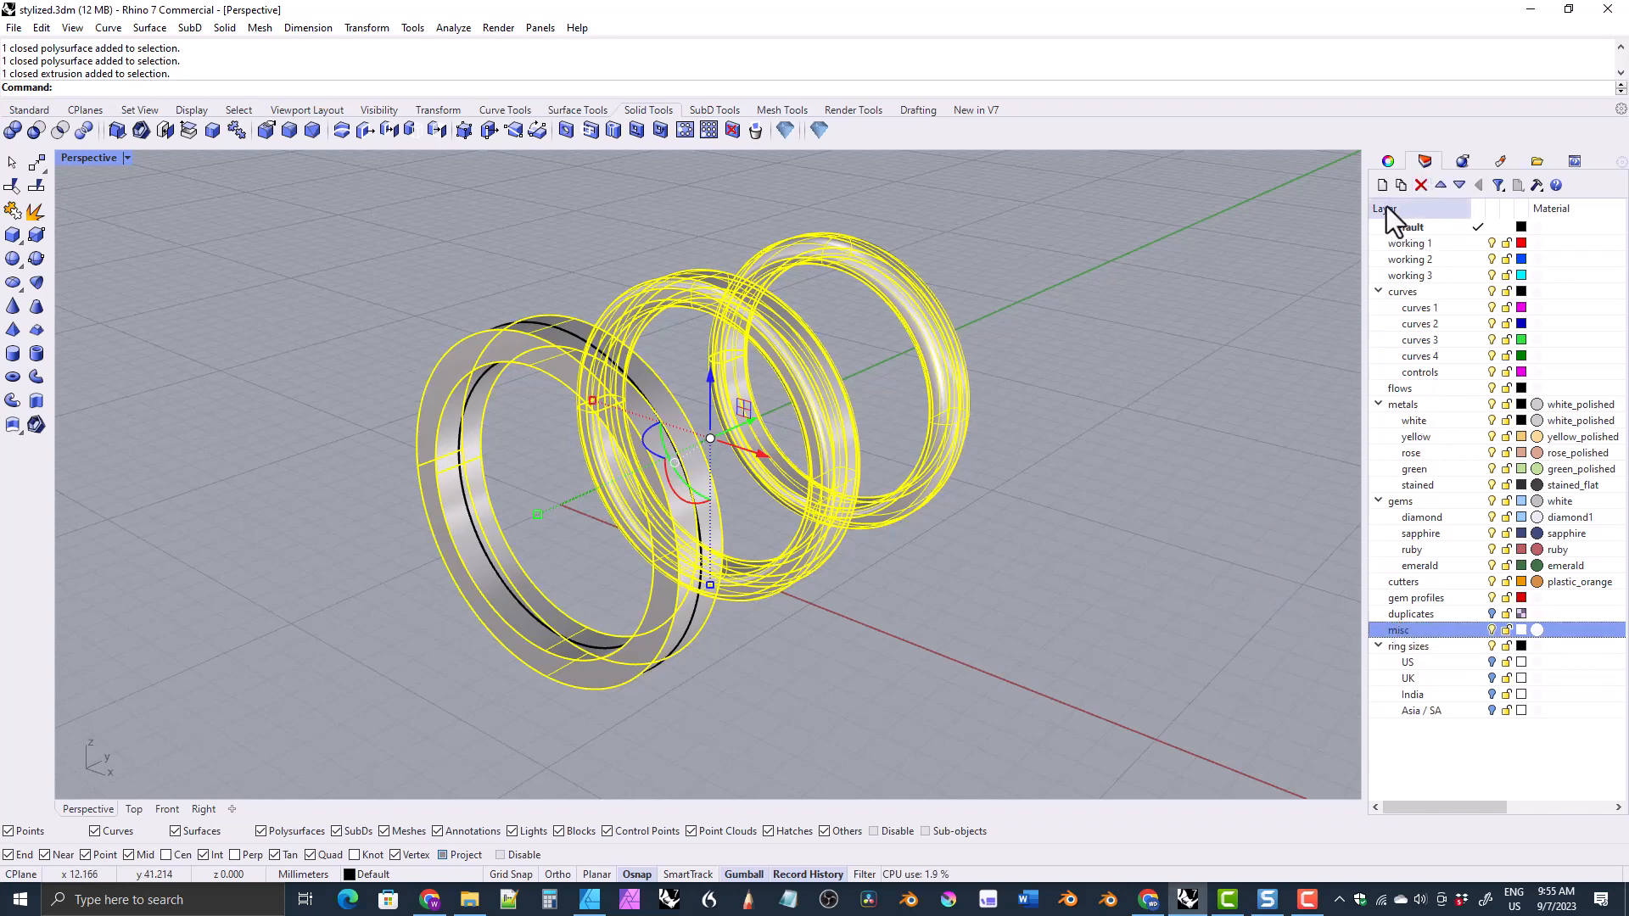
pyautogui.click(1383, 185)
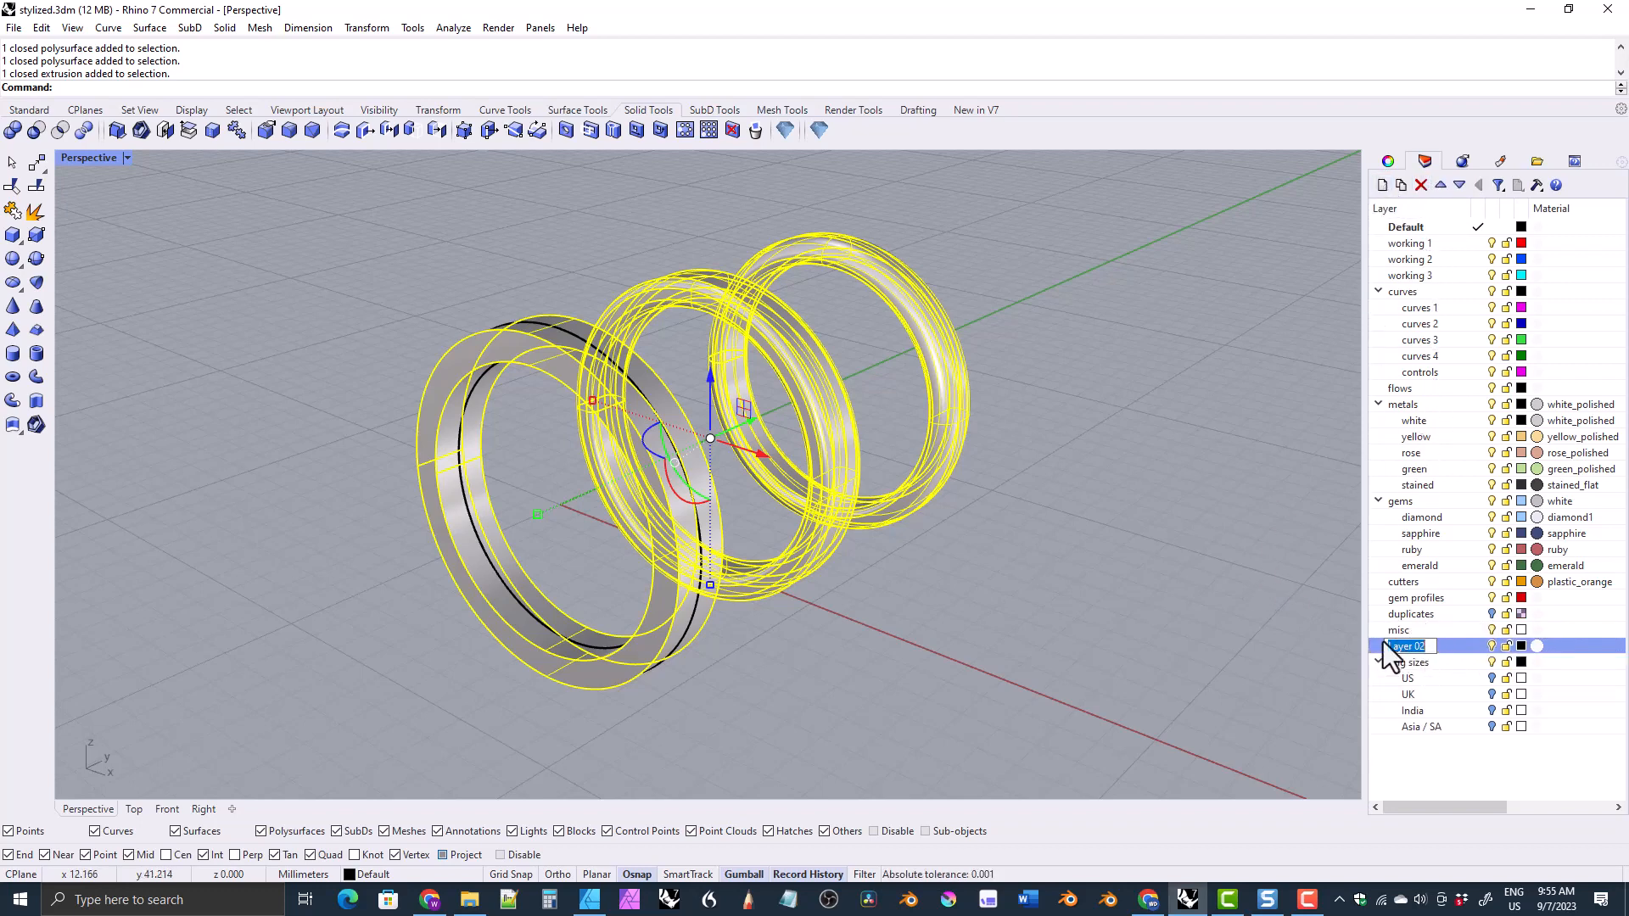
pyautogui.click(1271, 473)
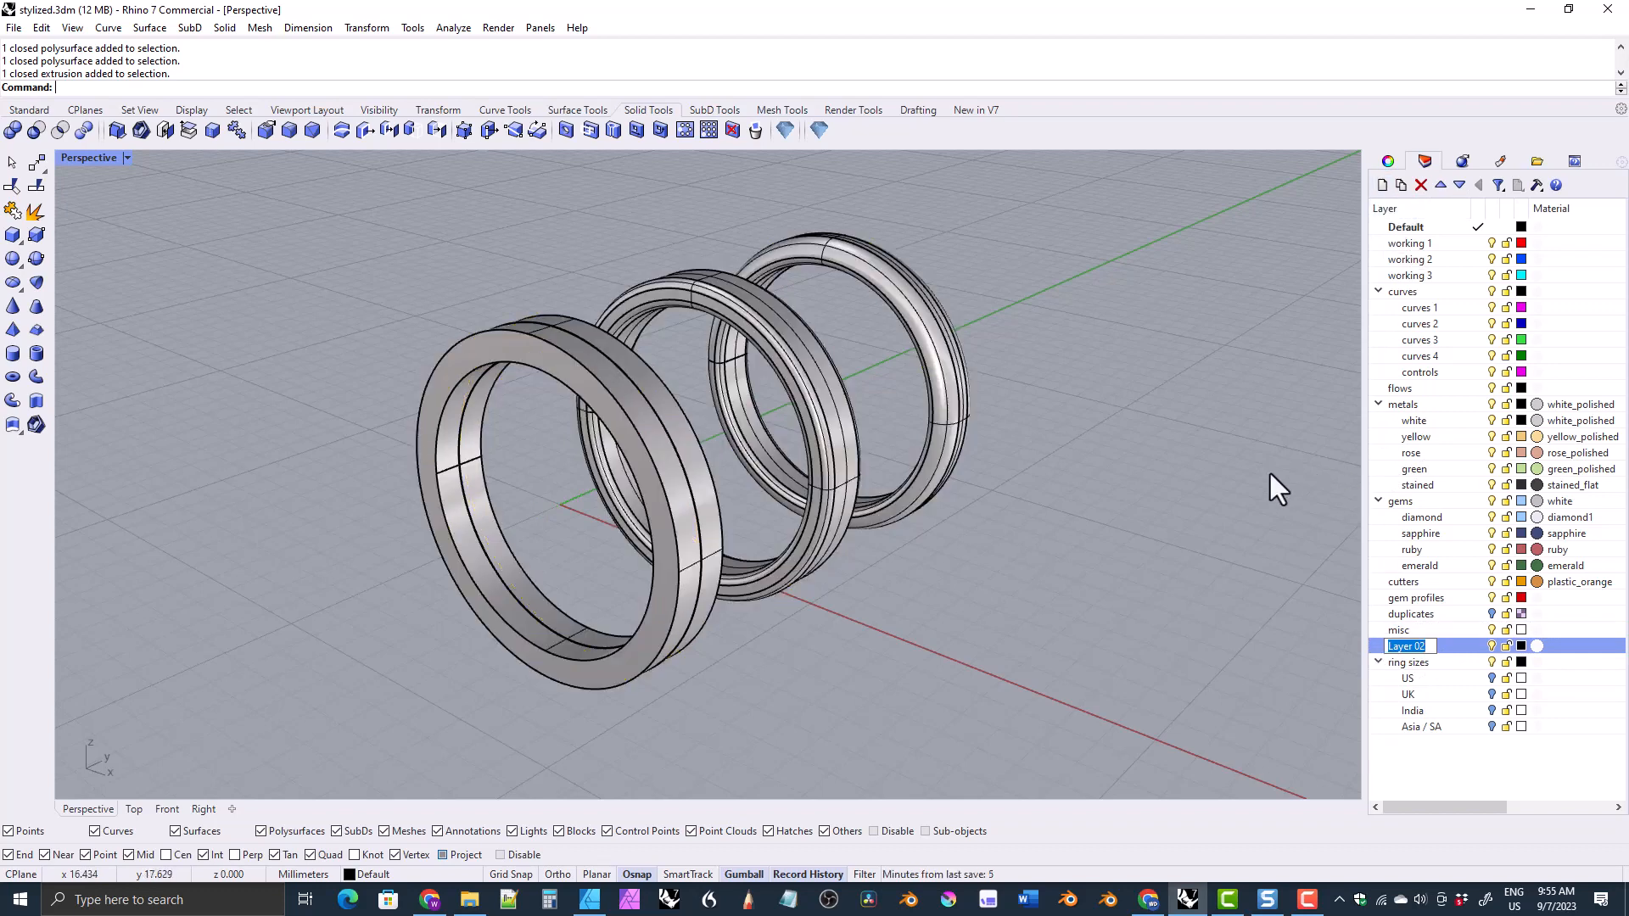
pyautogui.click(1422, 187)
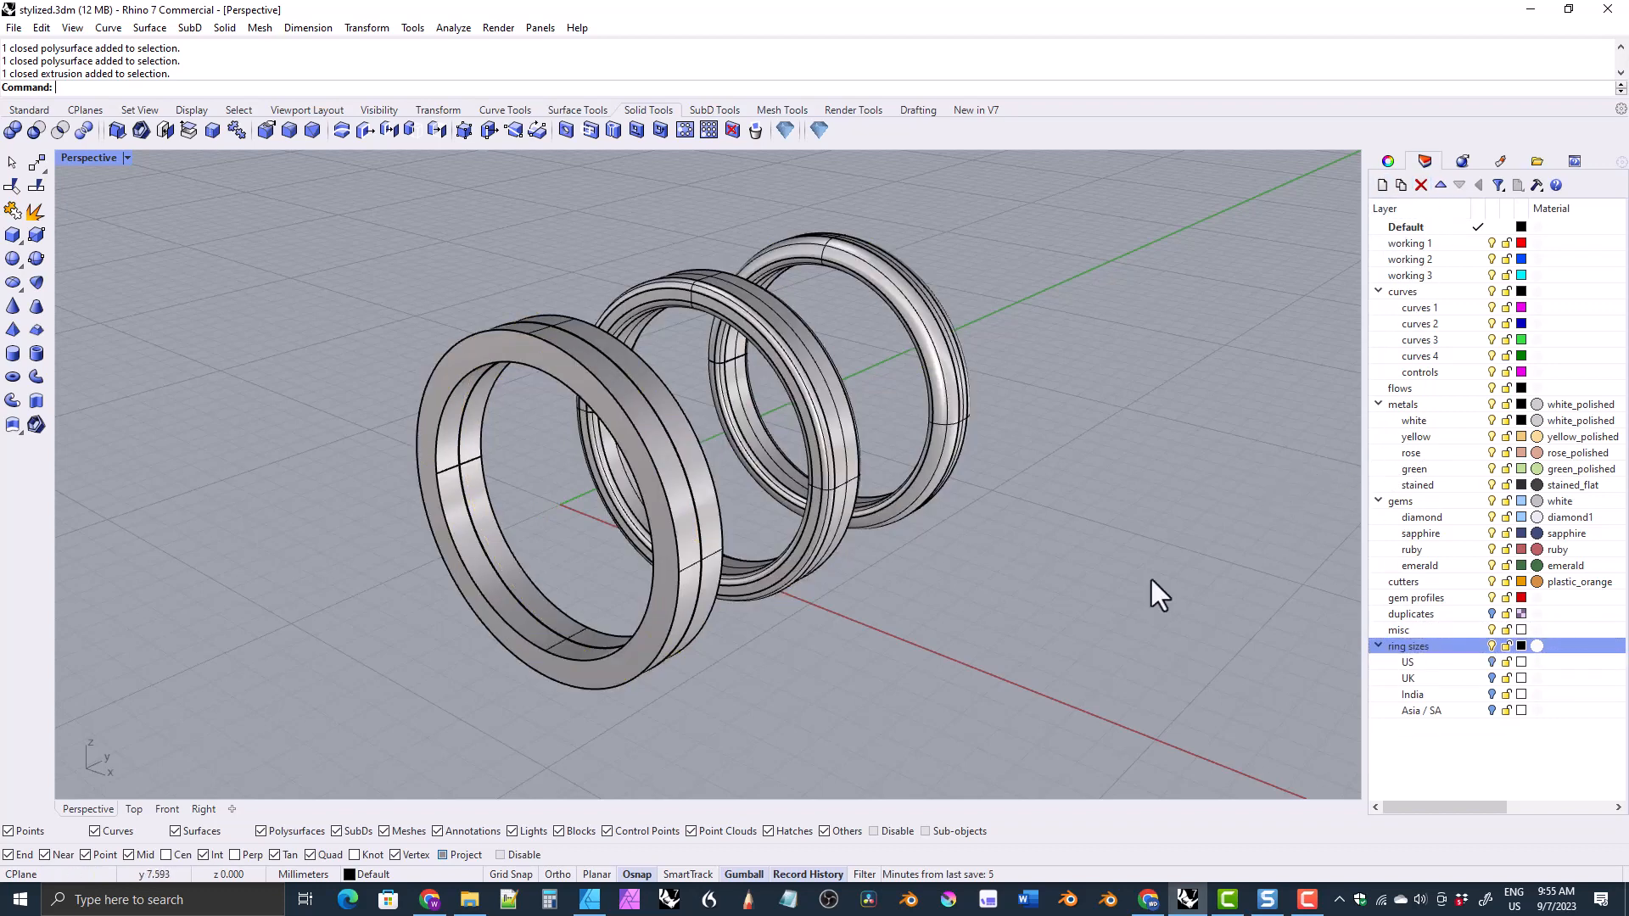
pyautogui.moveTo(873, 455); pyautogui.dragTo(1017, 527, button='right')
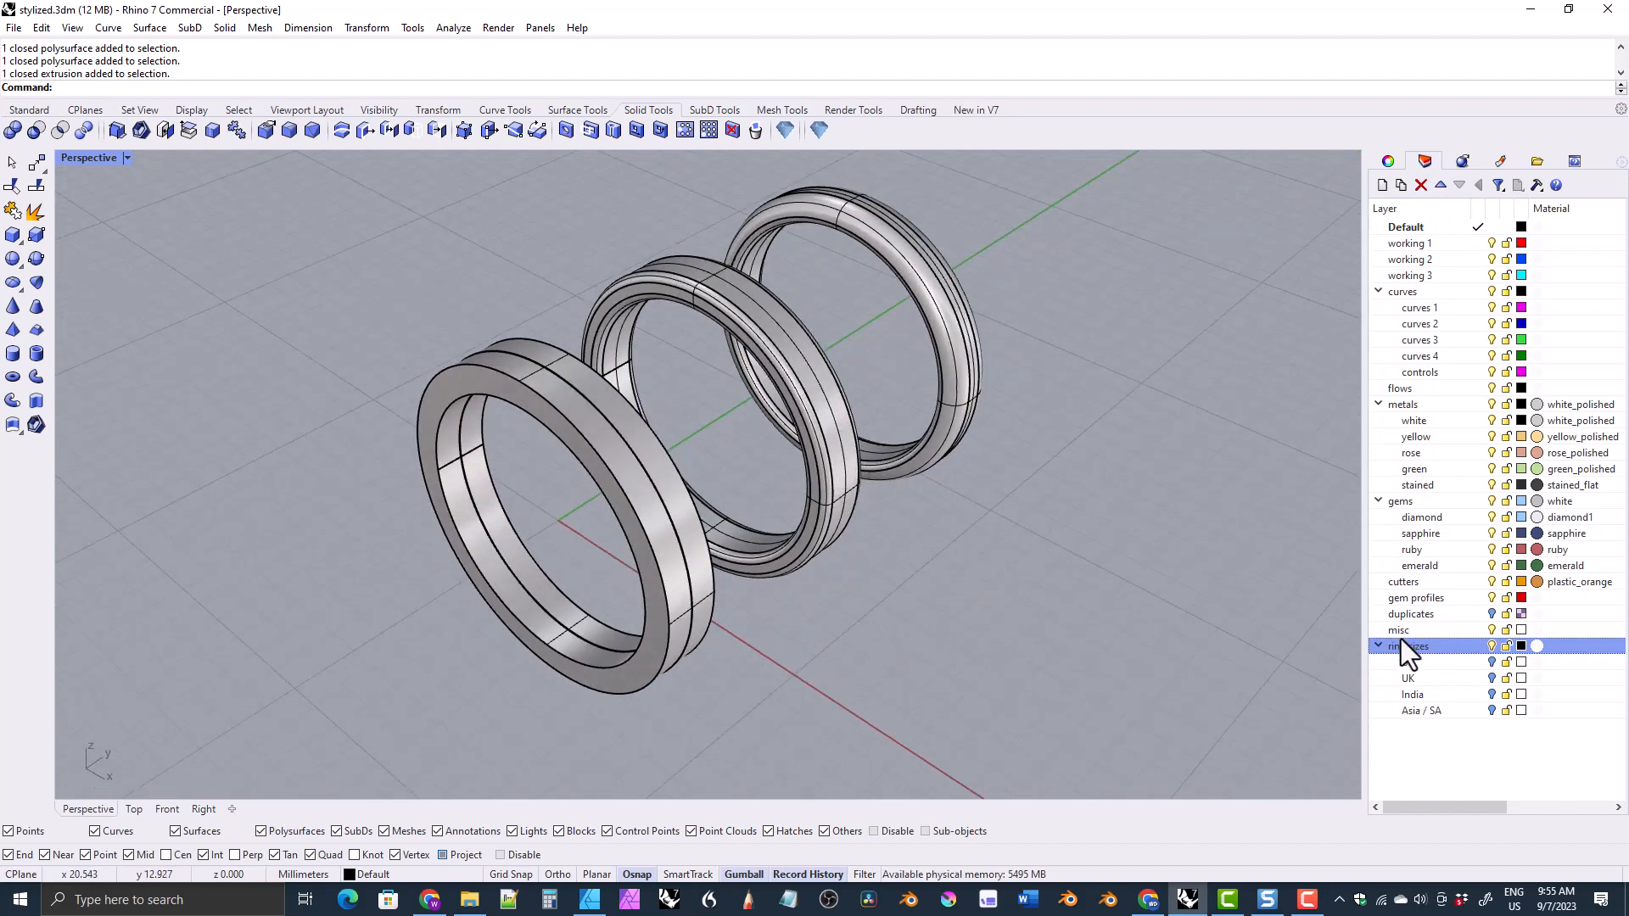
pyautogui.moveTo(531, 187); pyautogui.dragTo(553, 219, button='right')
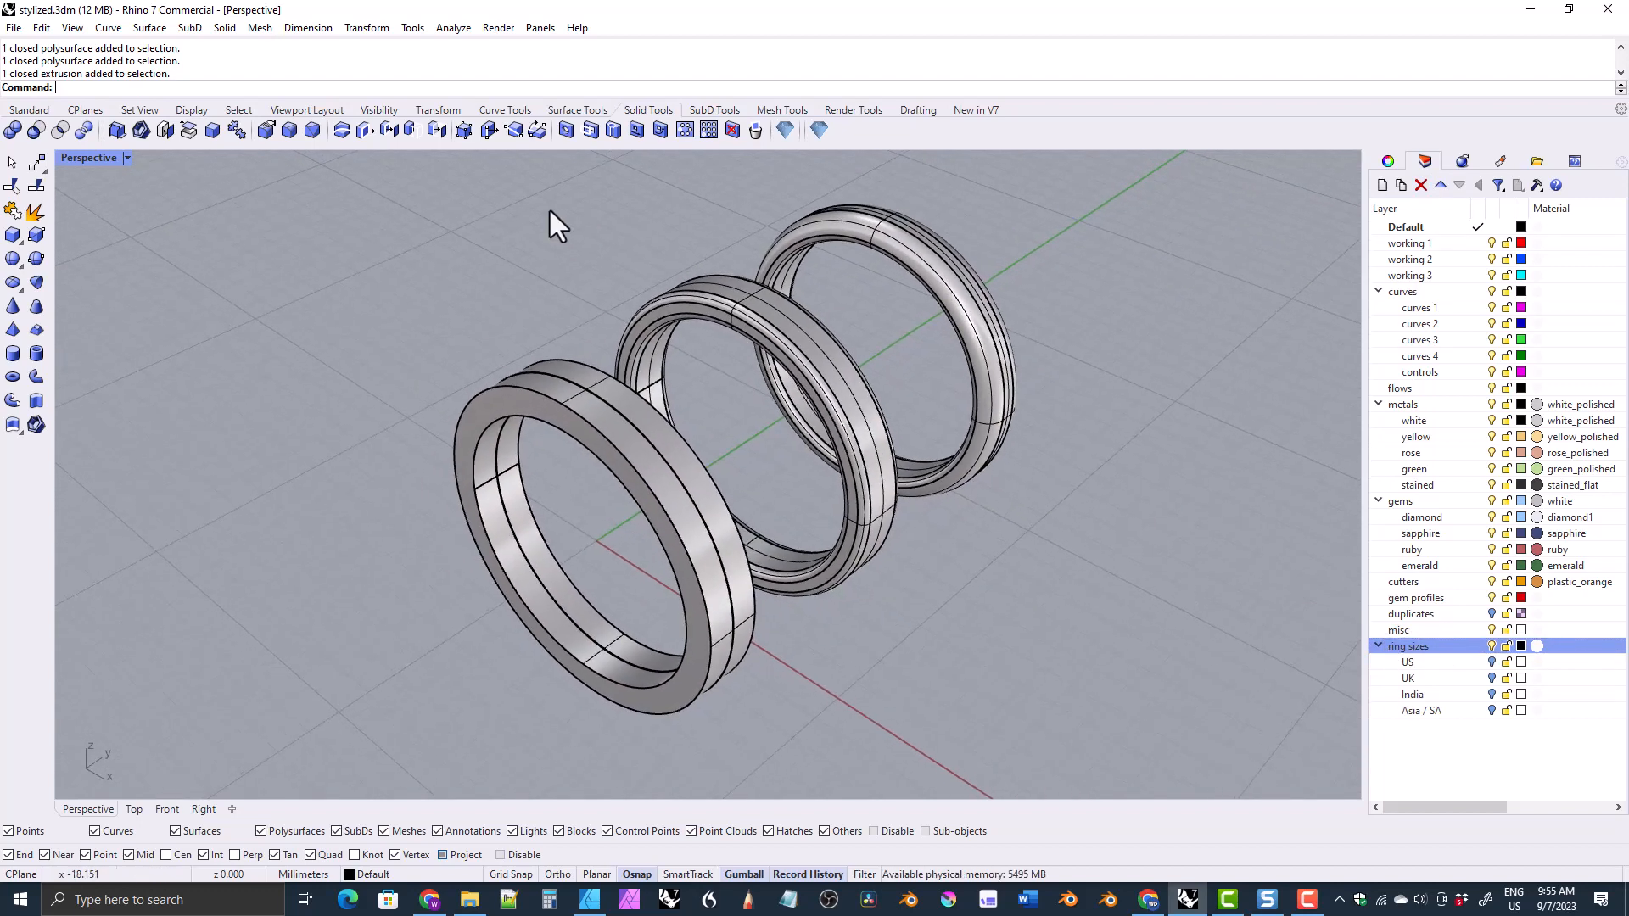
# Step: Delete all three ring versions together with the leftover curves from the model
pyautogui.moveTo(335, 169); pyautogui.dragTo(1142, 768)
pyautogui.press('Delete')
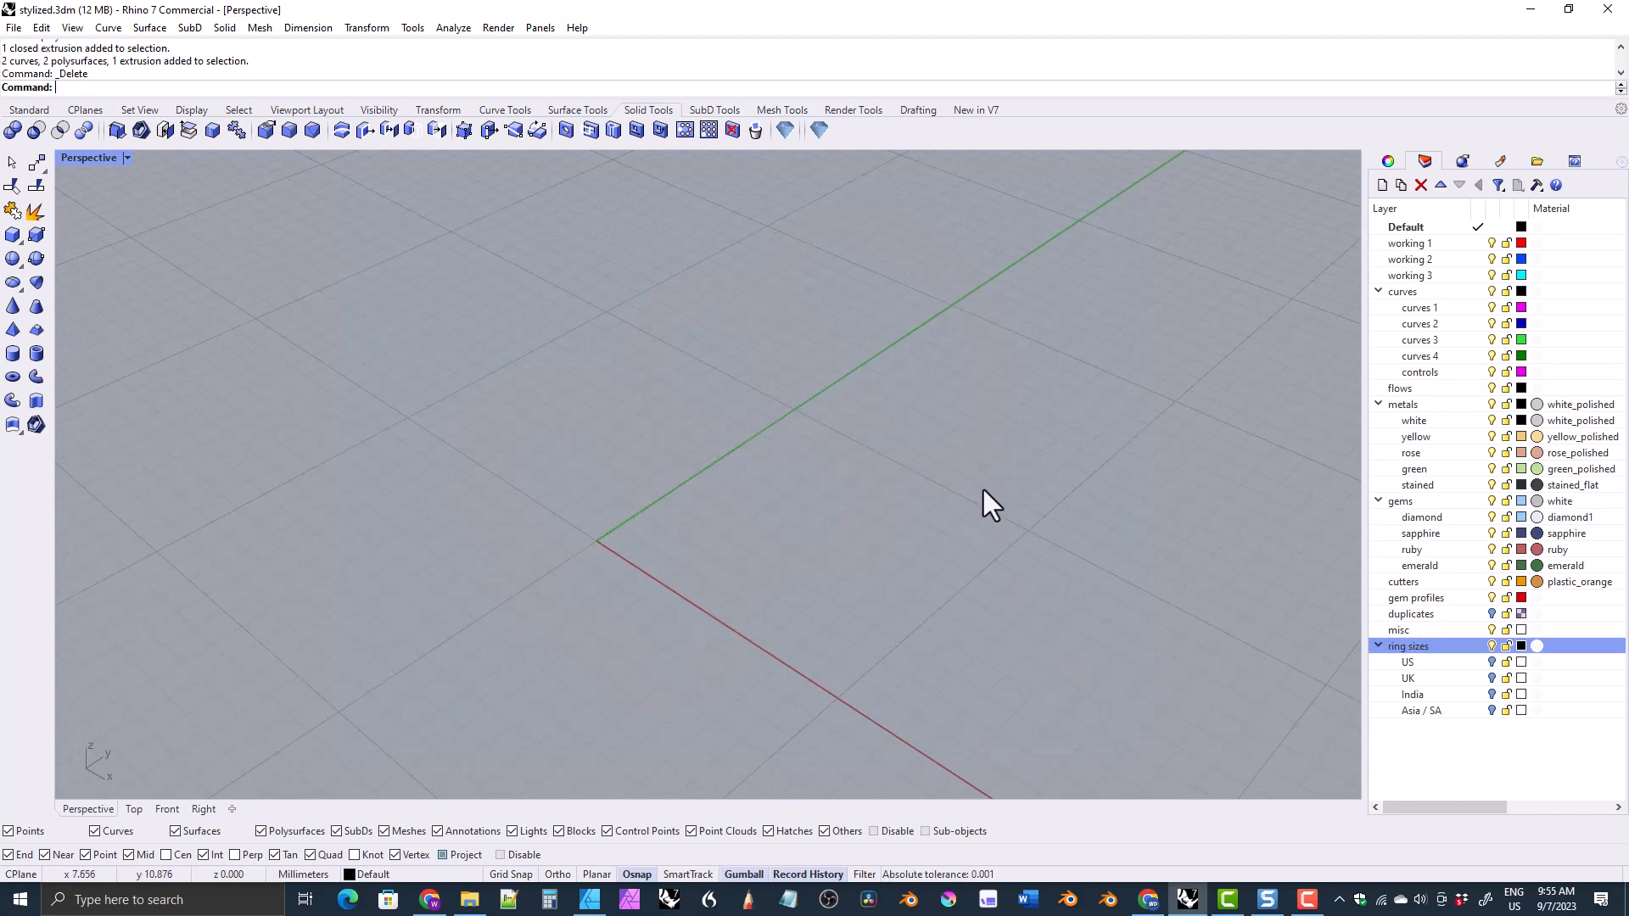
pyautogui.moveTo(980, 482)
pyautogui.mouseDown(button='right')
pyautogui.moveTo(963, 461)
pyautogui.moveTo(964, 492)
pyautogui.mouseUp(button='right')
pyautogui.keyDown('shift'); pyautogui.moveTo(867, 511); pyautogui.dragTo(919, 484, button='right'); pyautogui.keyUp('shift')
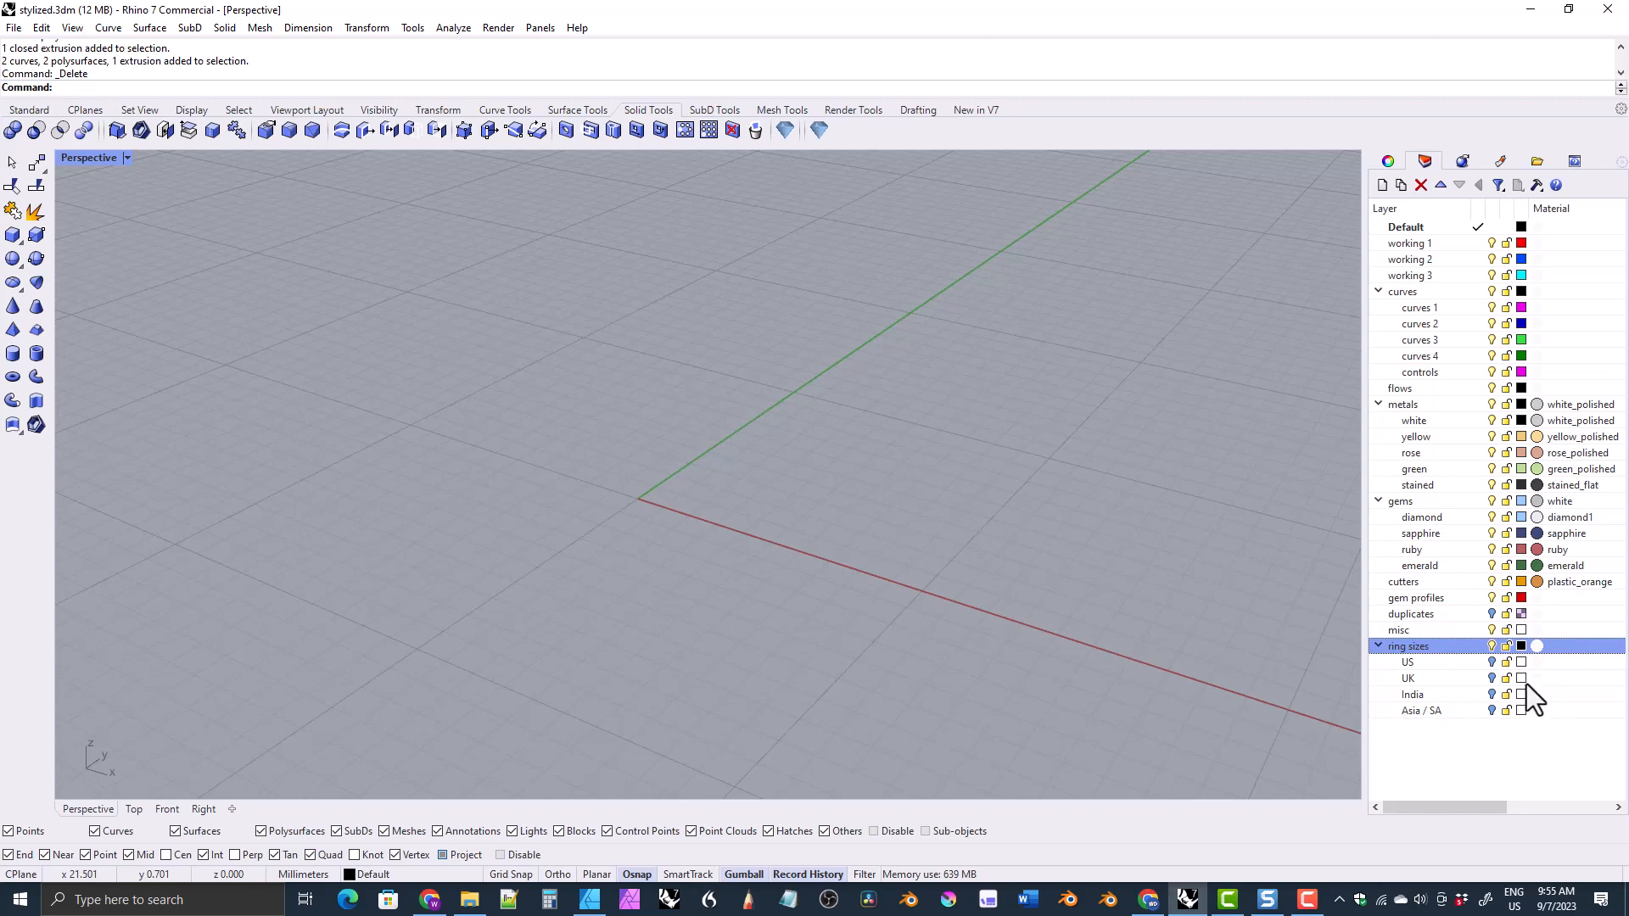
# Step: Show the US sublayer of ring sizes and view both US ring size scales in the Front view
pyautogui.click(1491, 662)
pyautogui.moveTo(1311, 623); pyautogui.dragTo(891, 510, button='right')
pyautogui.click(167, 809)
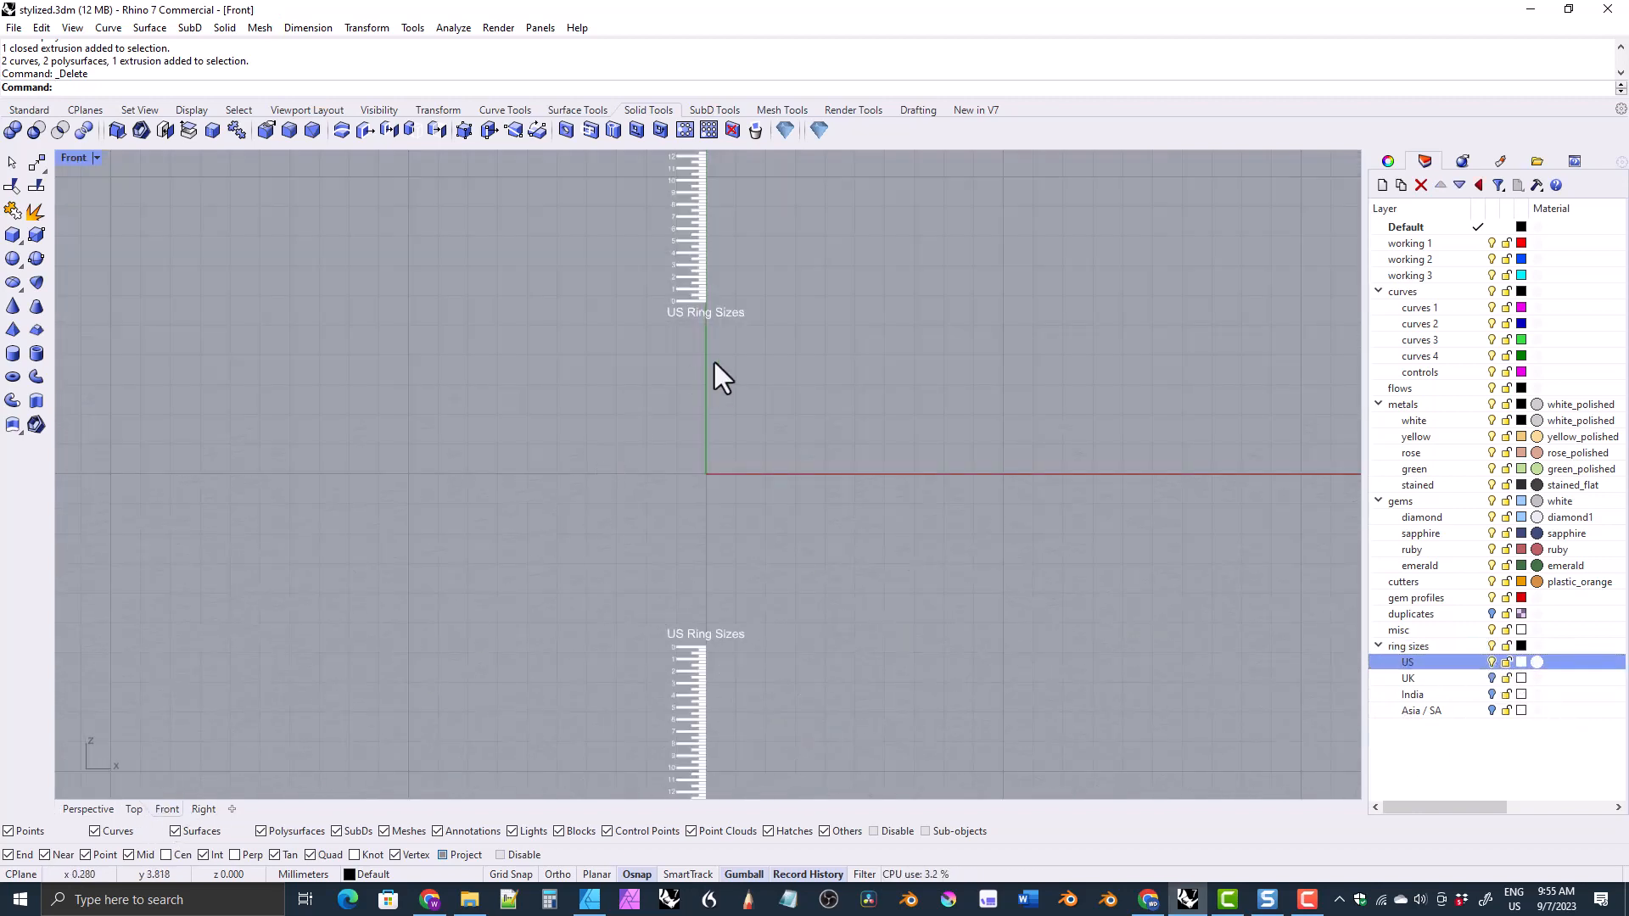
pyautogui.scroll(-3, 690, 350)
pyautogui.moveTo(708, 375); pyautogui.dragTo(717, 417, button='right')
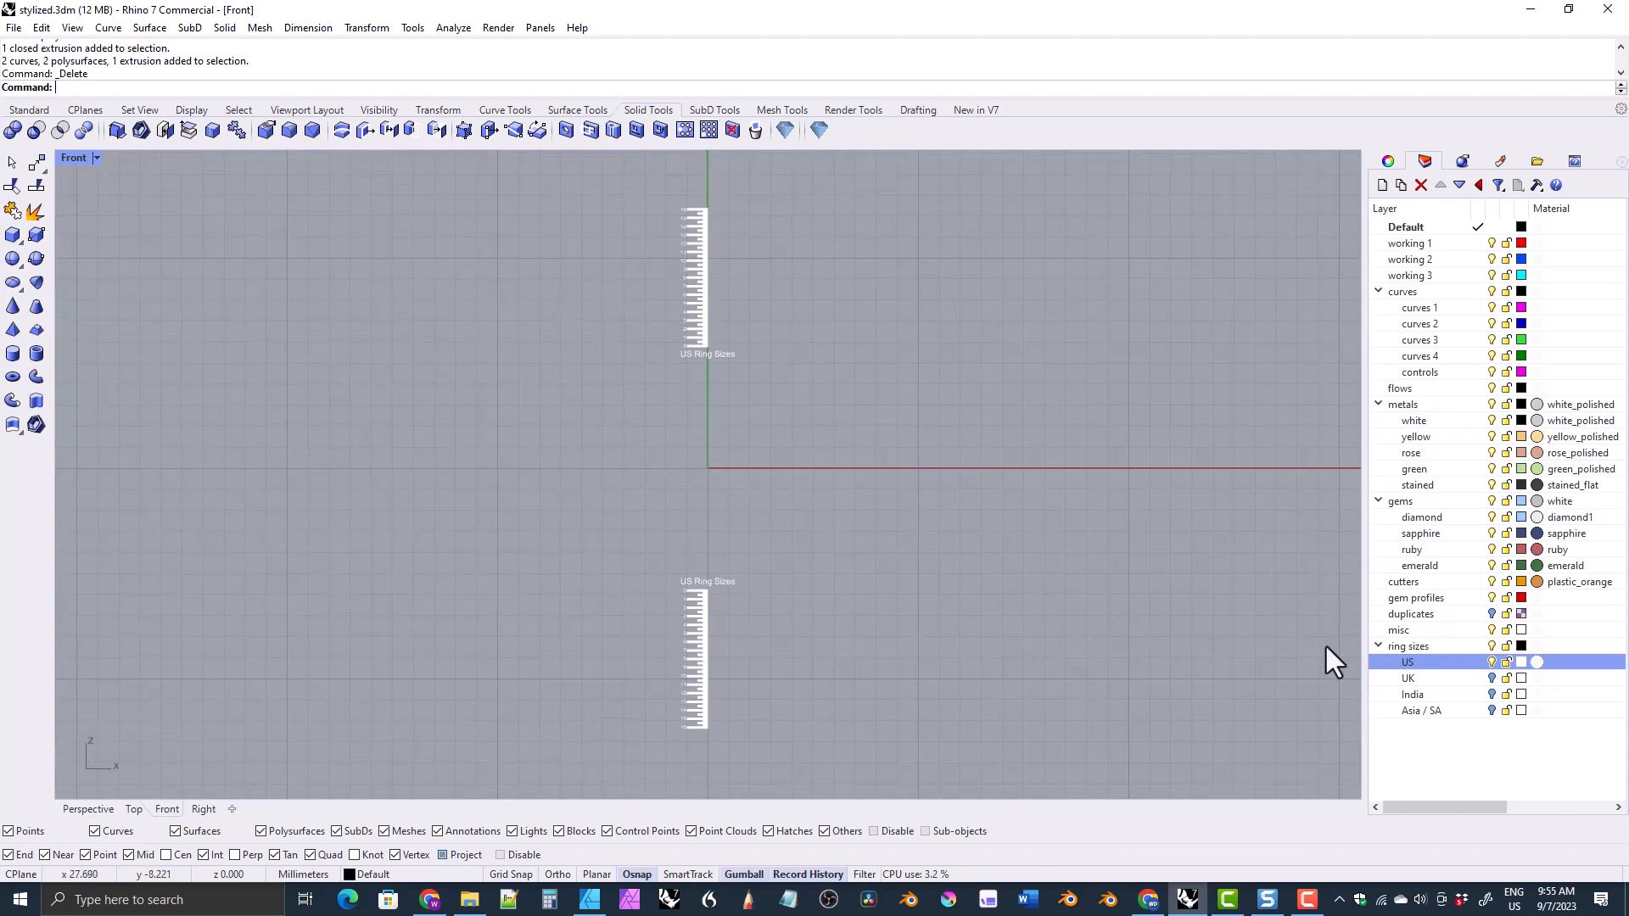
# Step: Toggle the US ring sizes sublayer off and on to compare the view, leaving it hidden
pyautogui.click(1491, 662)
pyautogui.moveTo(720, 488); pyautogui.dragTo(745, 509, button='right')
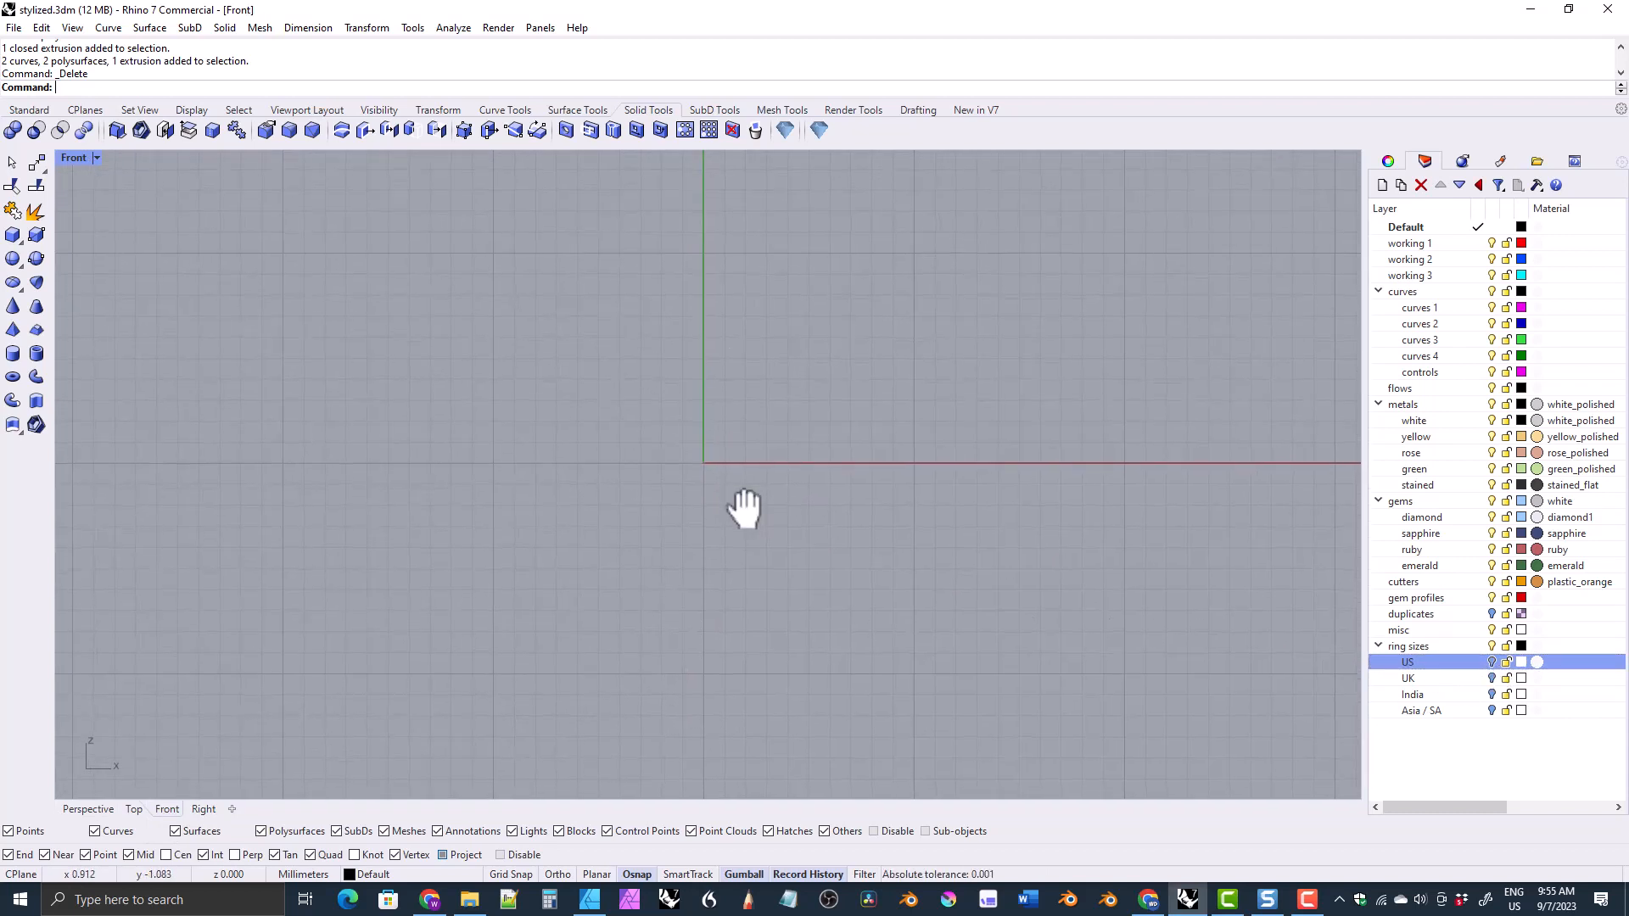
pyautogui.click(1491, 662)
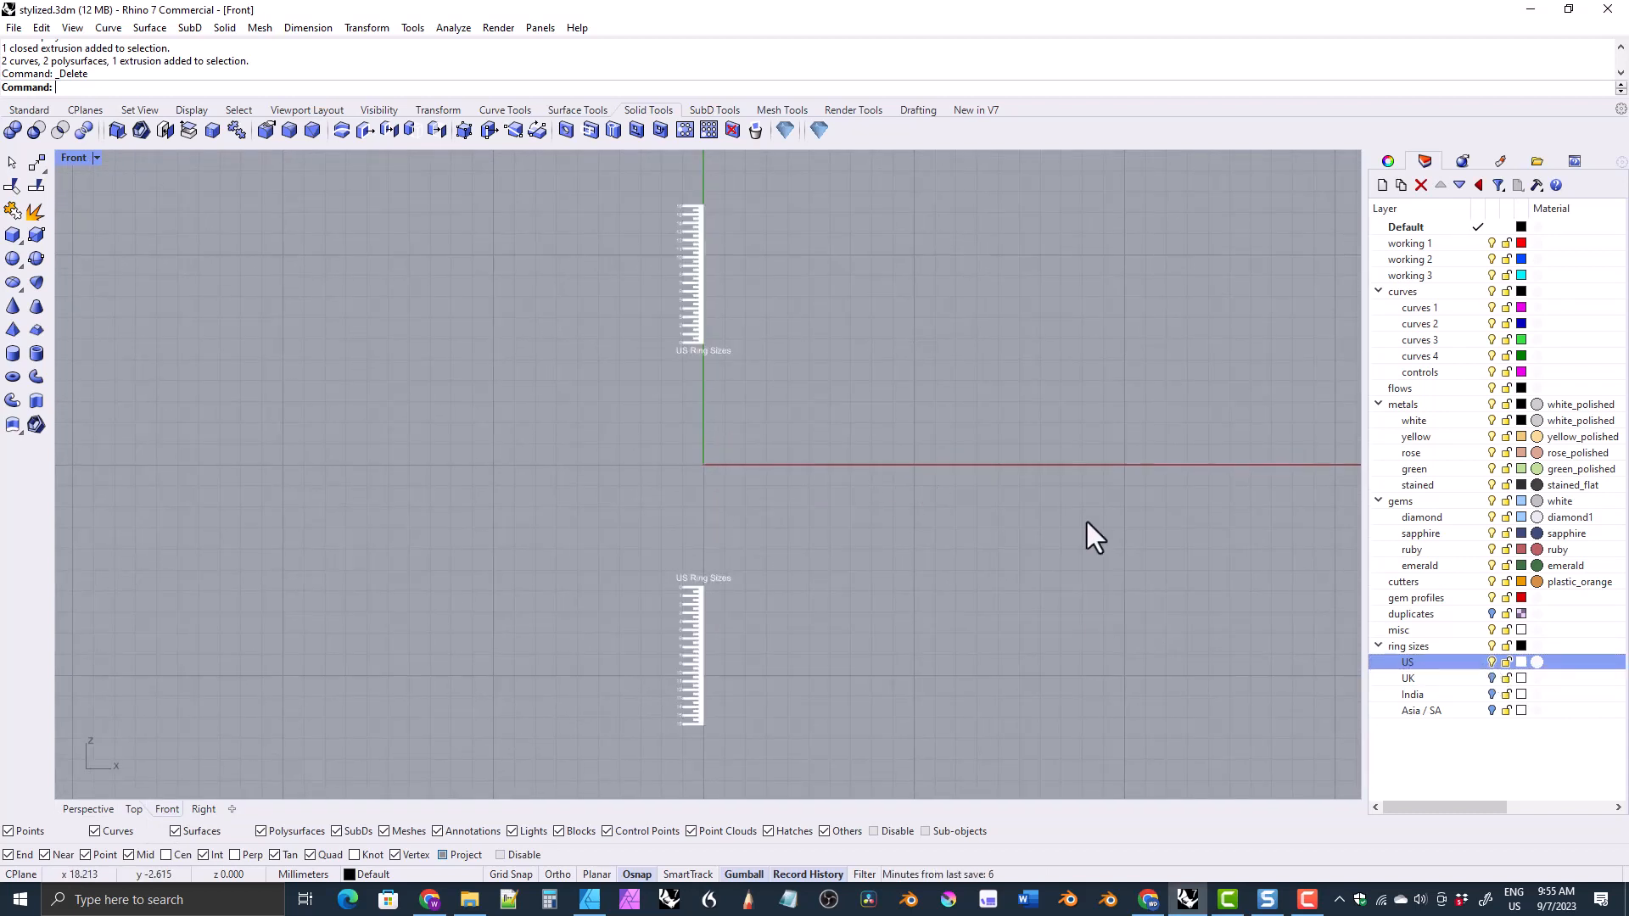
pyautogui.click(1492, 662)
pyautogui.moveTo(835, 560); pyautogui.dragTo(806, 543, button='right')
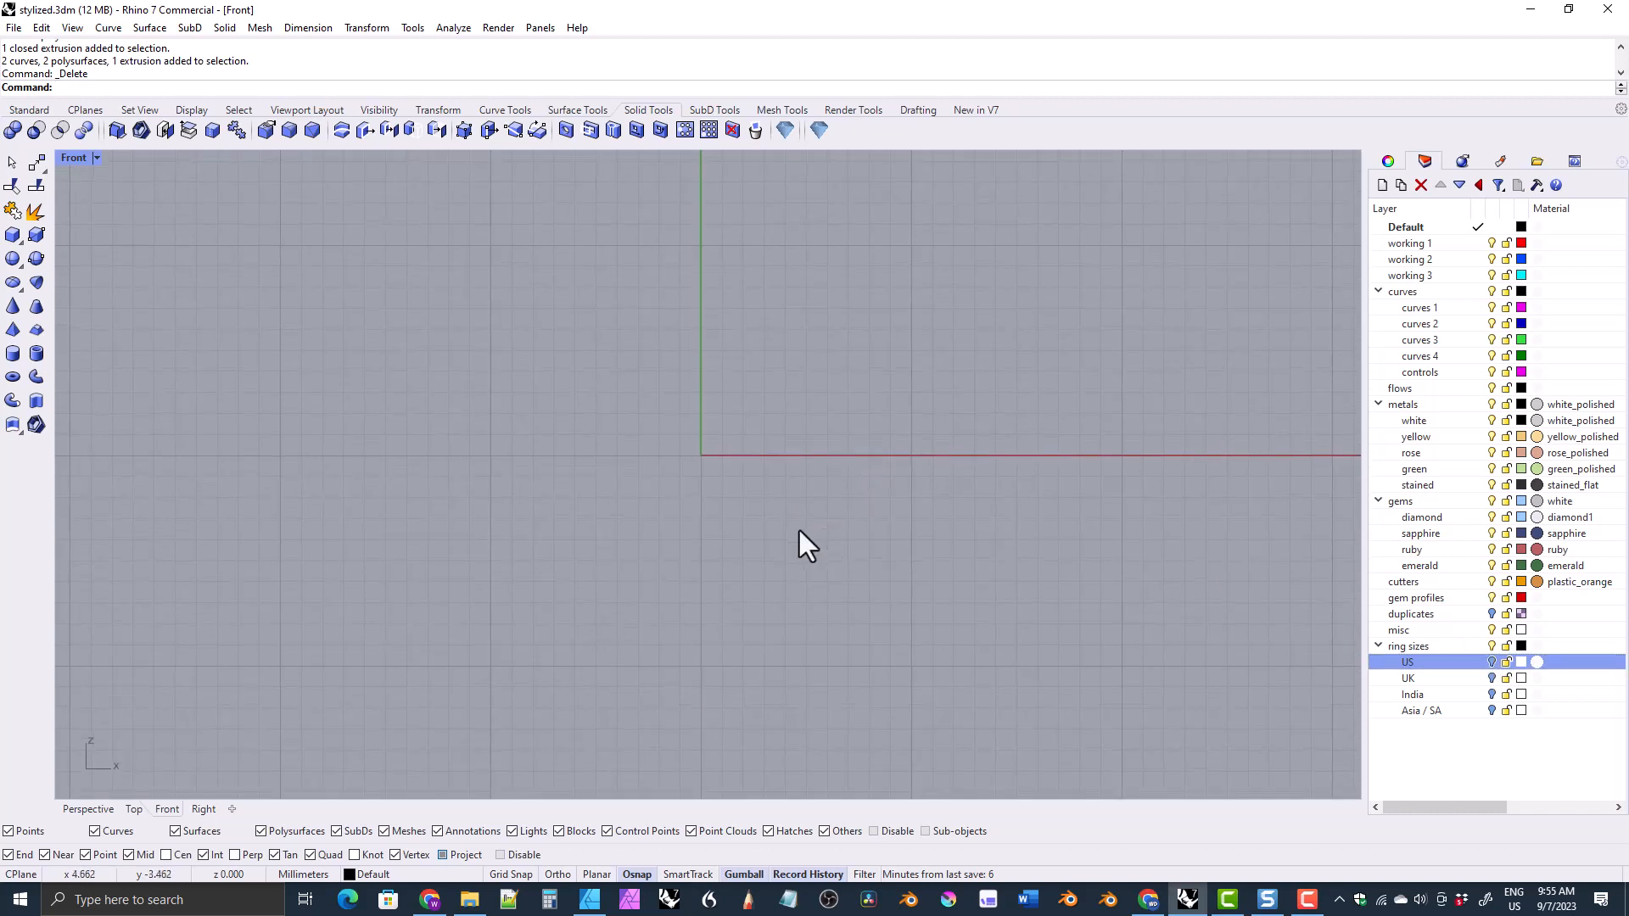